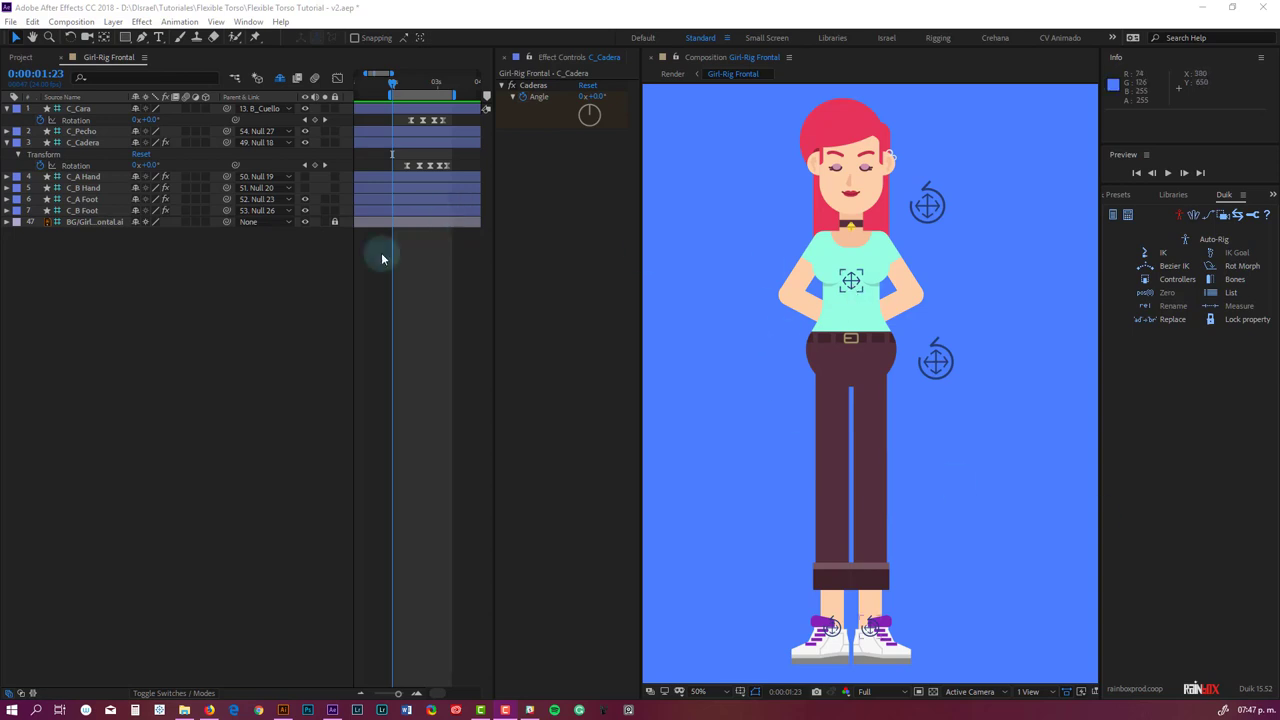
# Play back the rig animation and set the current time to 0:00:02:03.
pyautogui.click(273, 327)
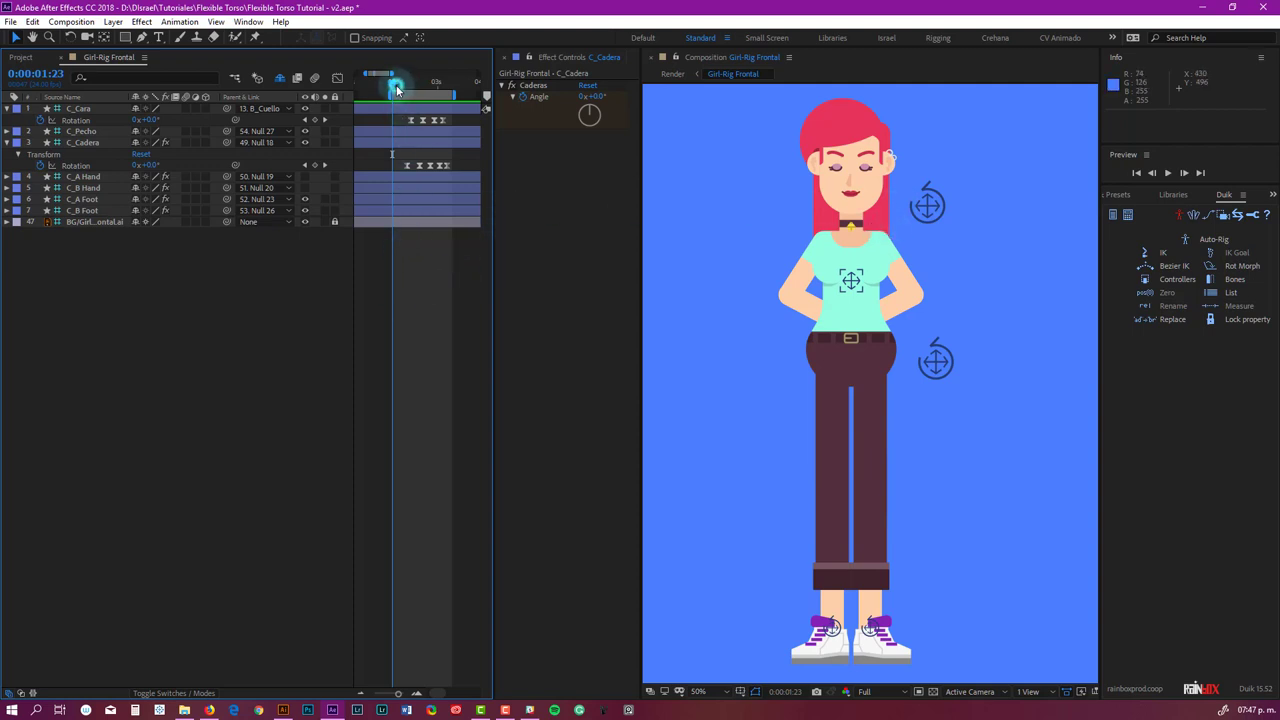
pyautogui.press('space')
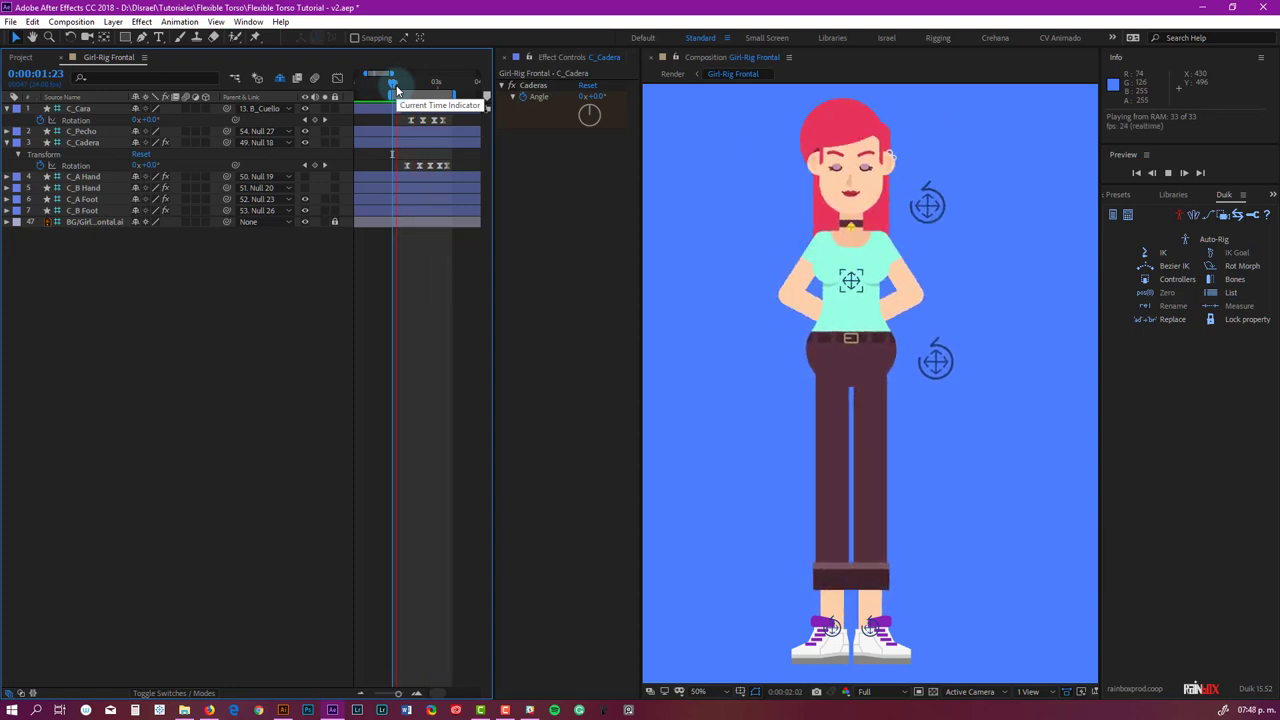
pyautogui.click(400, 88)
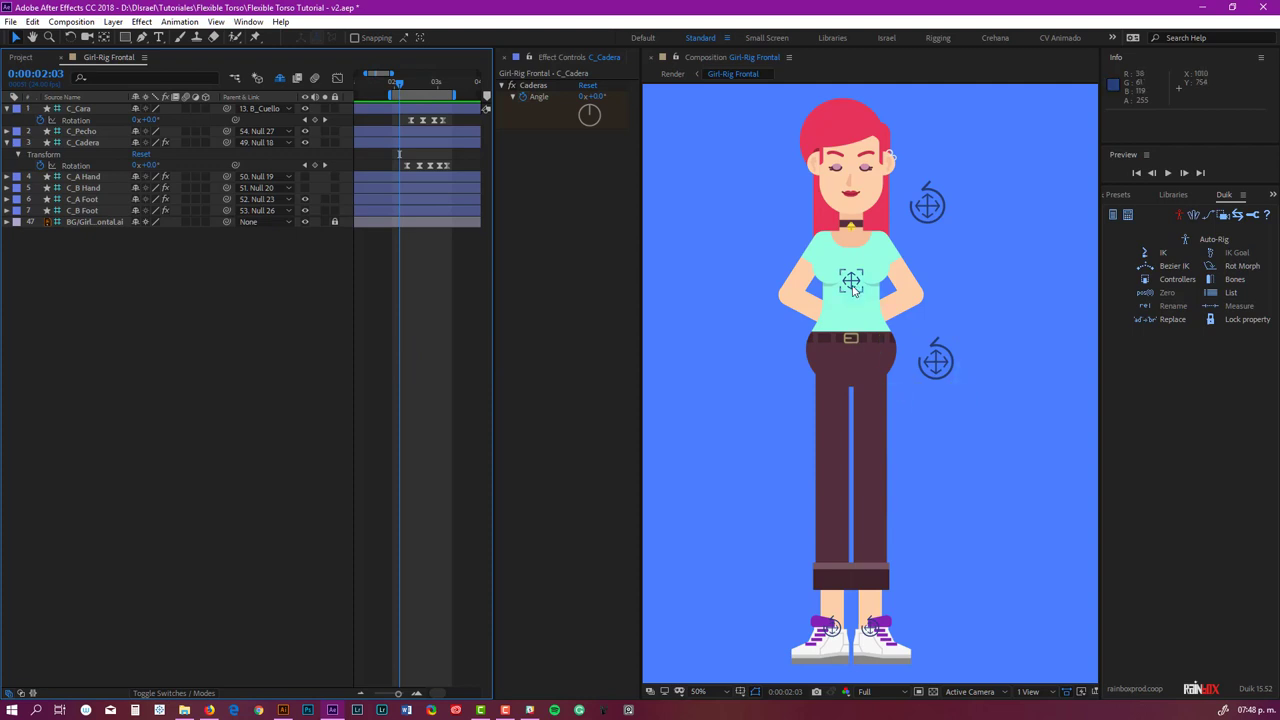
# Try rotating the C_Cara head controller to about -7.2° at 0:00:02:03 and undo the rotation.
pyautogui.click(936, 204)
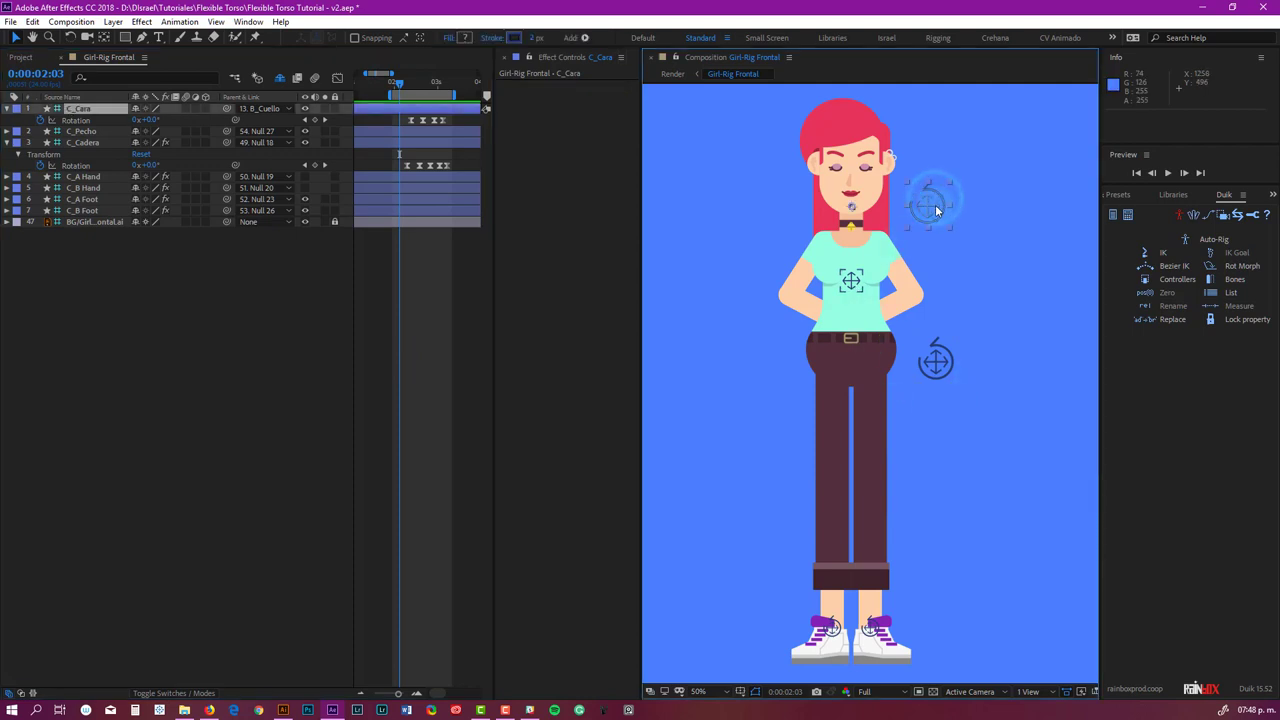
pyautogui.moveTo(931, 204); pyautogui.dragTo(937, 248)
pyautogui.press('w')
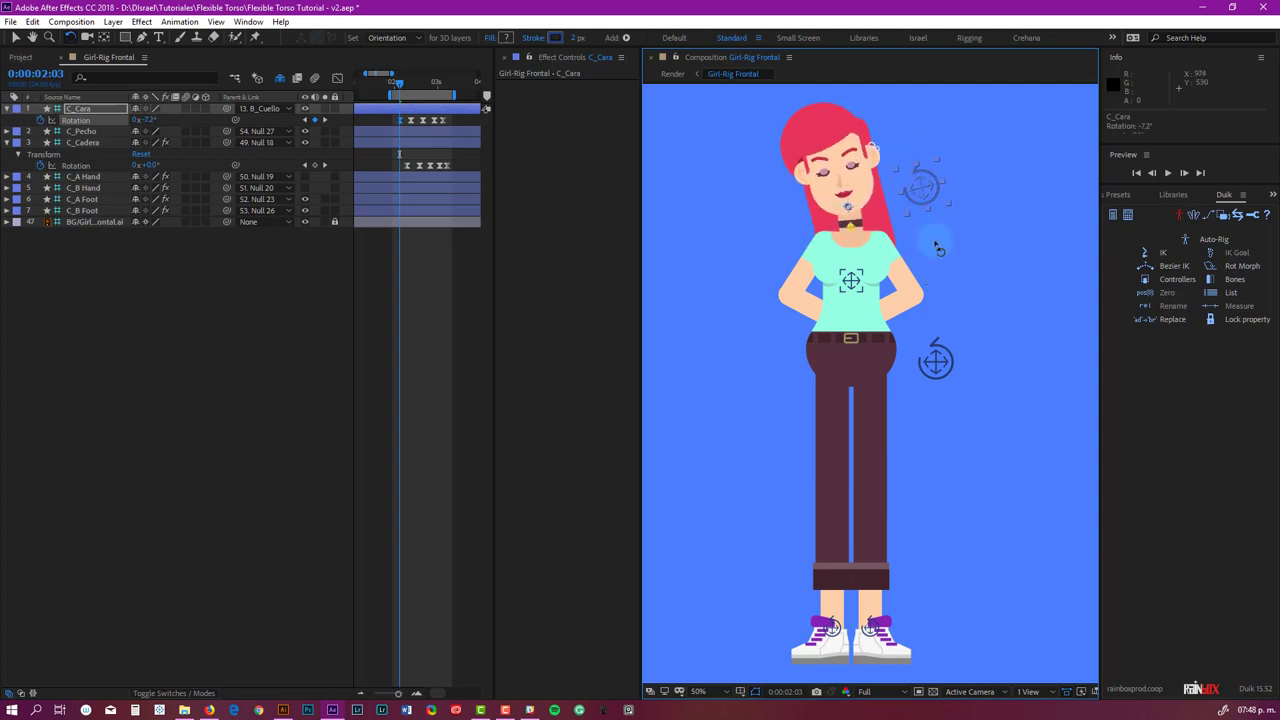
pyautogui.hotkey('ctrl', 'z')
# Try adjusting the C_Cadera hip controller directly in the composition and undo the changes.
pyautogui.press('v')
pyautogui.moveTo(950, 354)
pyautogui.mouseDown()
pyautogui.moveTo(958, 374)
pyautogui.moveTo(942, 396)
pyautogui.moveTo(952, 358)
pyautogui.moveTo(955, 370)
pyautogui.moveTo(938, 368)
pyautogui.moveTo(985, 291)
pyautogui.moveTo(943, 354)
pyautogui.moveTo(950, 345)
pyautogui.mouseUp()
pyautogui.hotkey('ctrl', 'z')
pyautogui.press('w')
pyautogui.hotkey('ctrl', 'z')
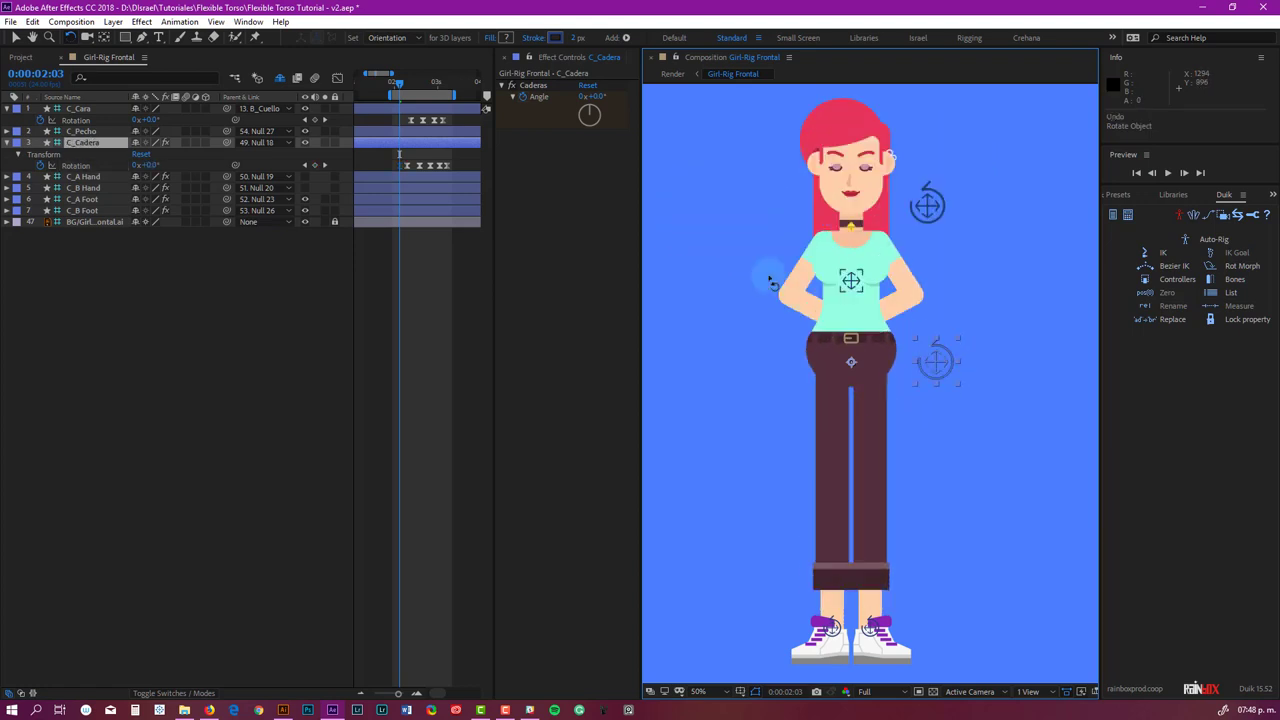
# Try bending the body with the Caderas Angle and rotating C_Cadera to about -13.4°, and undo both changes.
pyautogui.moveTo(596, 100); pyautogui.dragTo(570, 110)
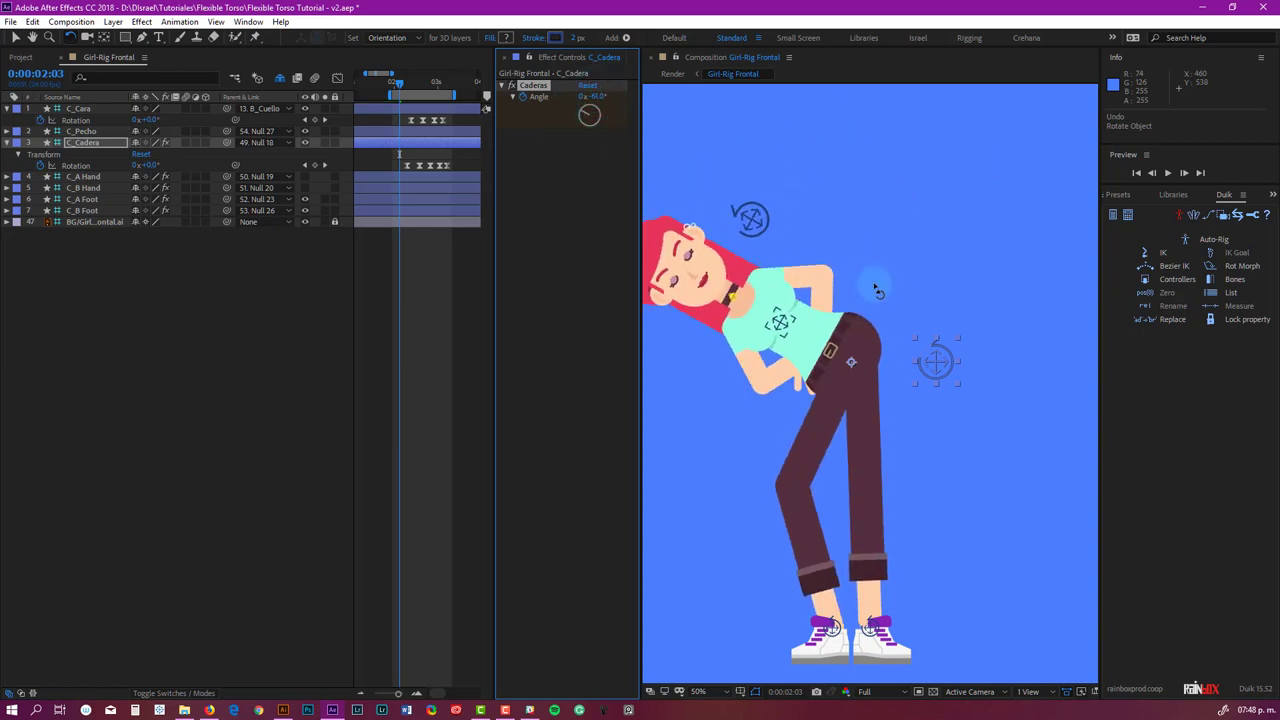
pyautogui.moveTo(935, 363); pyautogui.dragTo(951, 350)
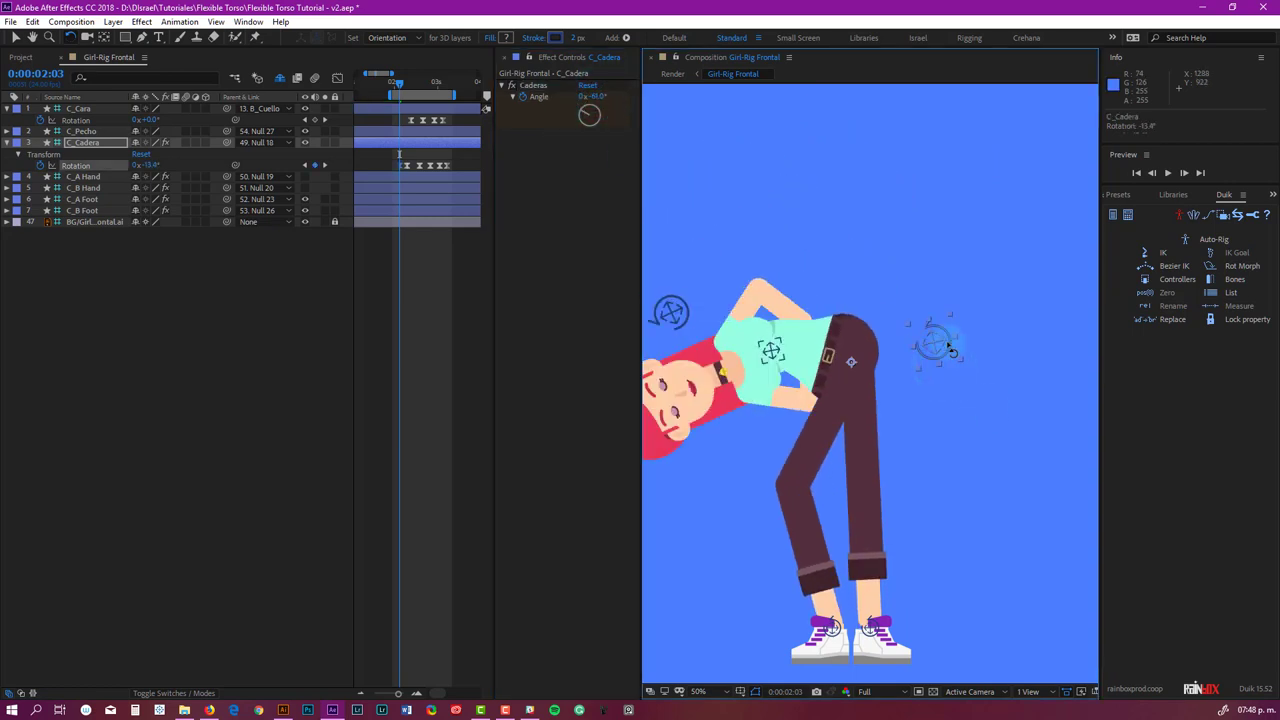
pyautogui.hotkey('ctrl', 'z')
pyautogui.hotkey('ctrl', 'z')
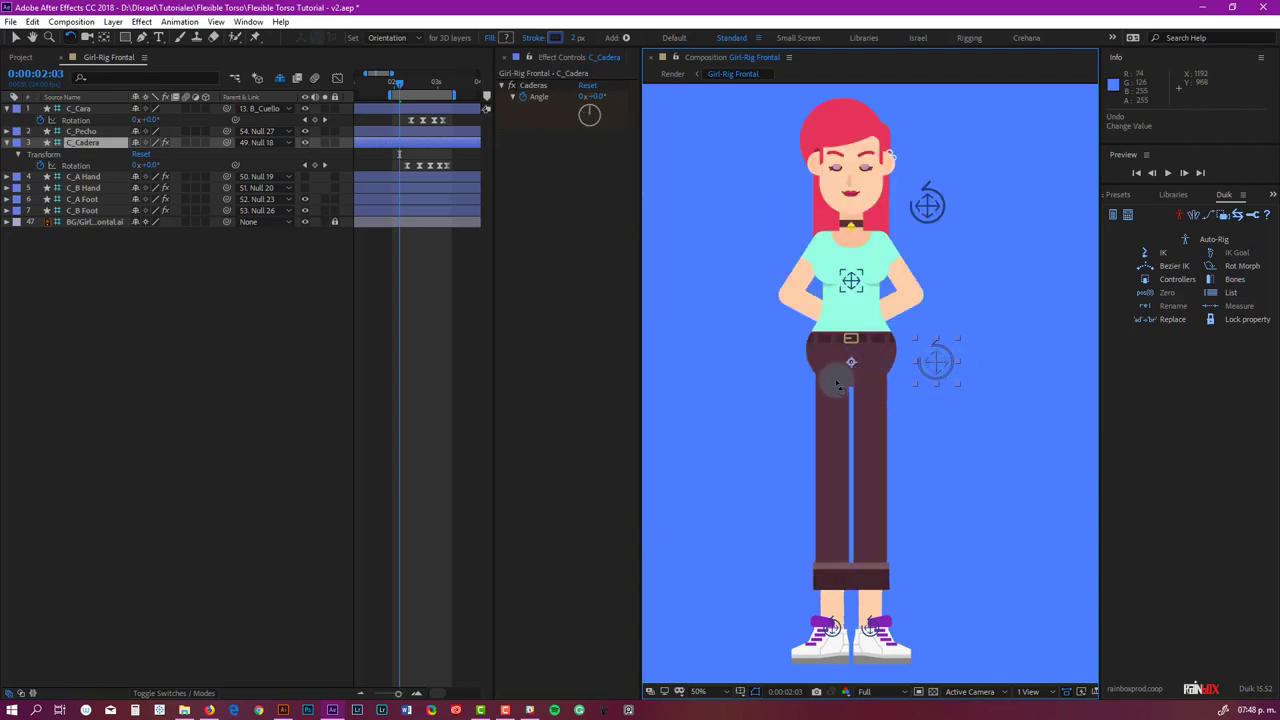
# Try moving the C_Pecho chest controller to about position -28, -4 and undo the move.
pyautogui.press('v')
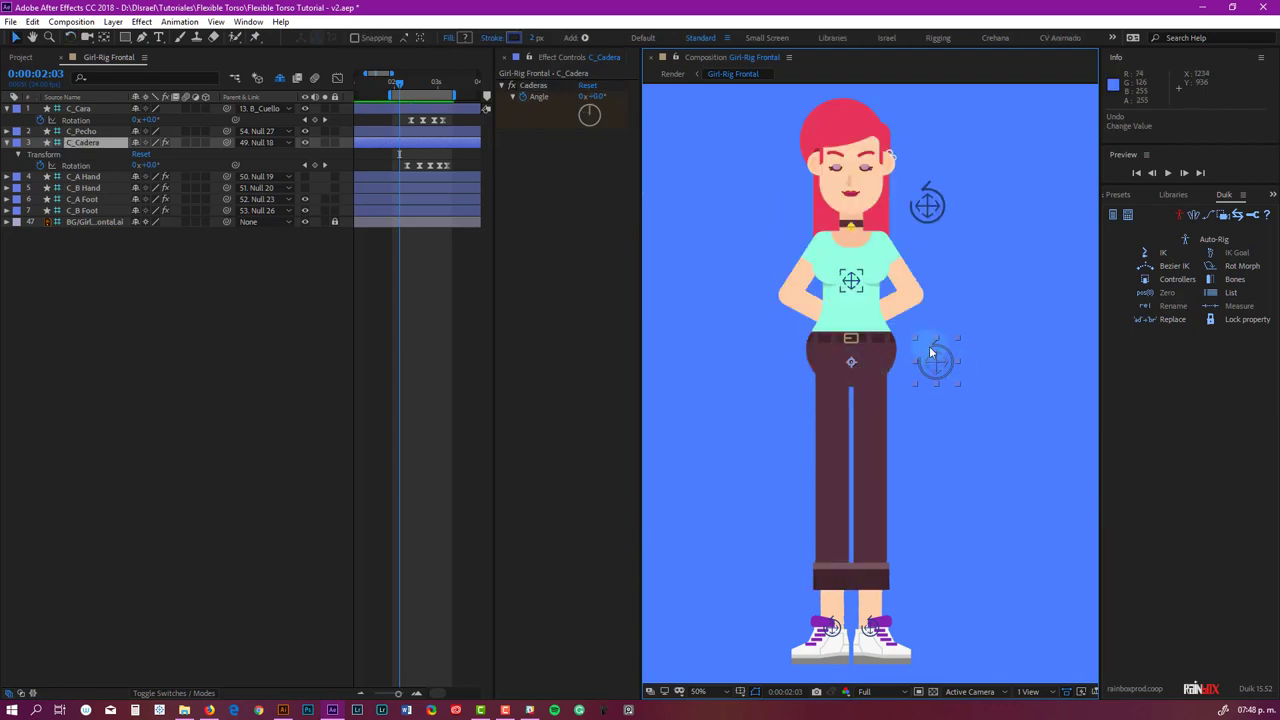
pyautogui.click(900, 318)
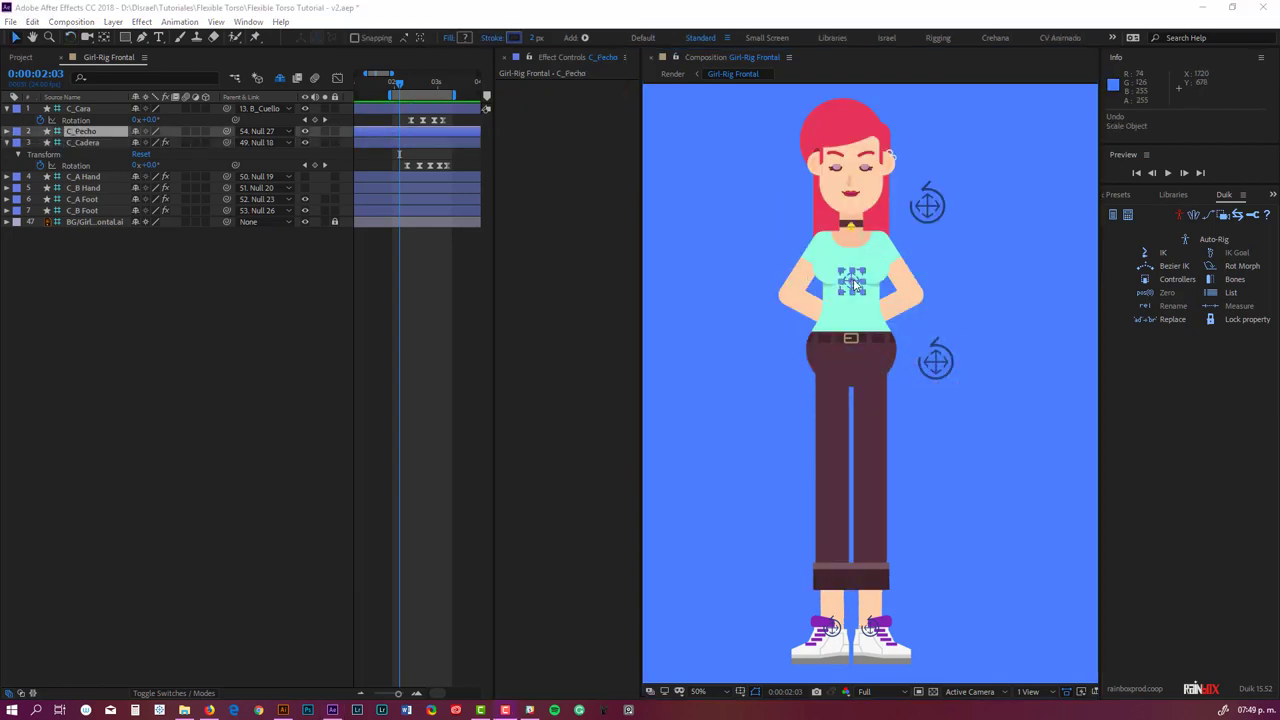
pyautogui.scroll(2, 864, 242)
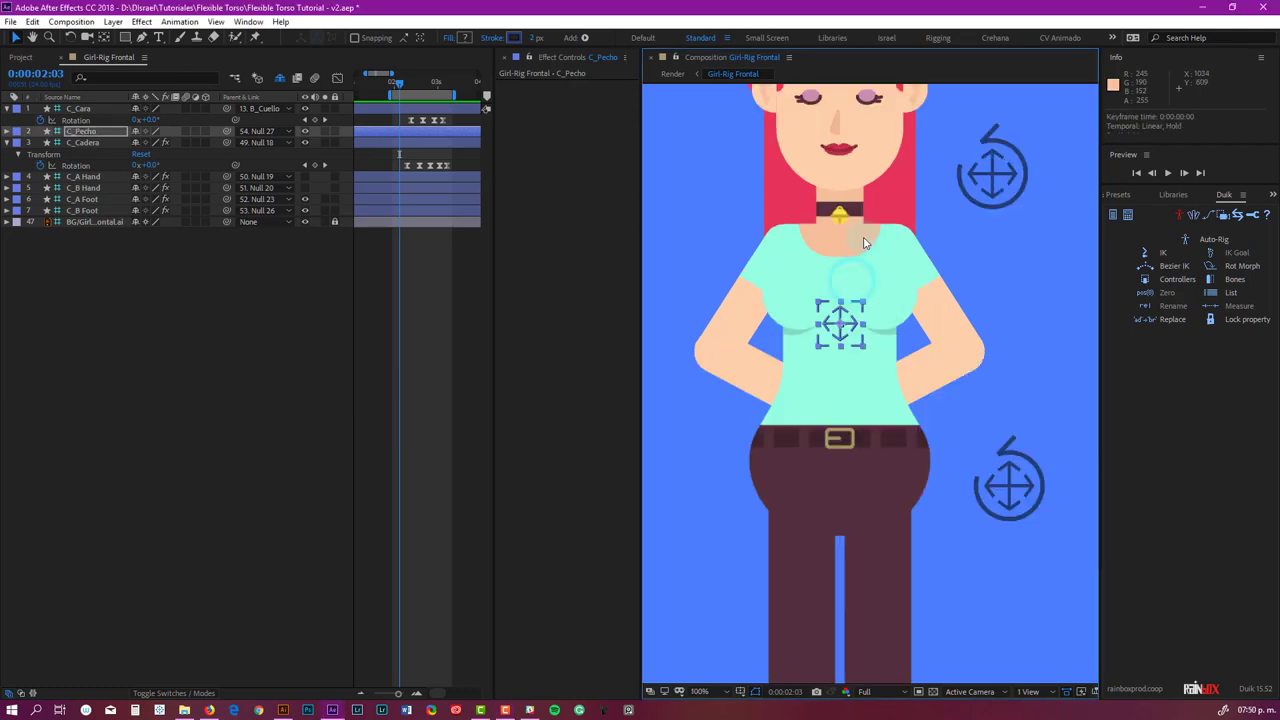
pyautogui.moveTo(900, 256); pyautogui.dragTo(890, 393)
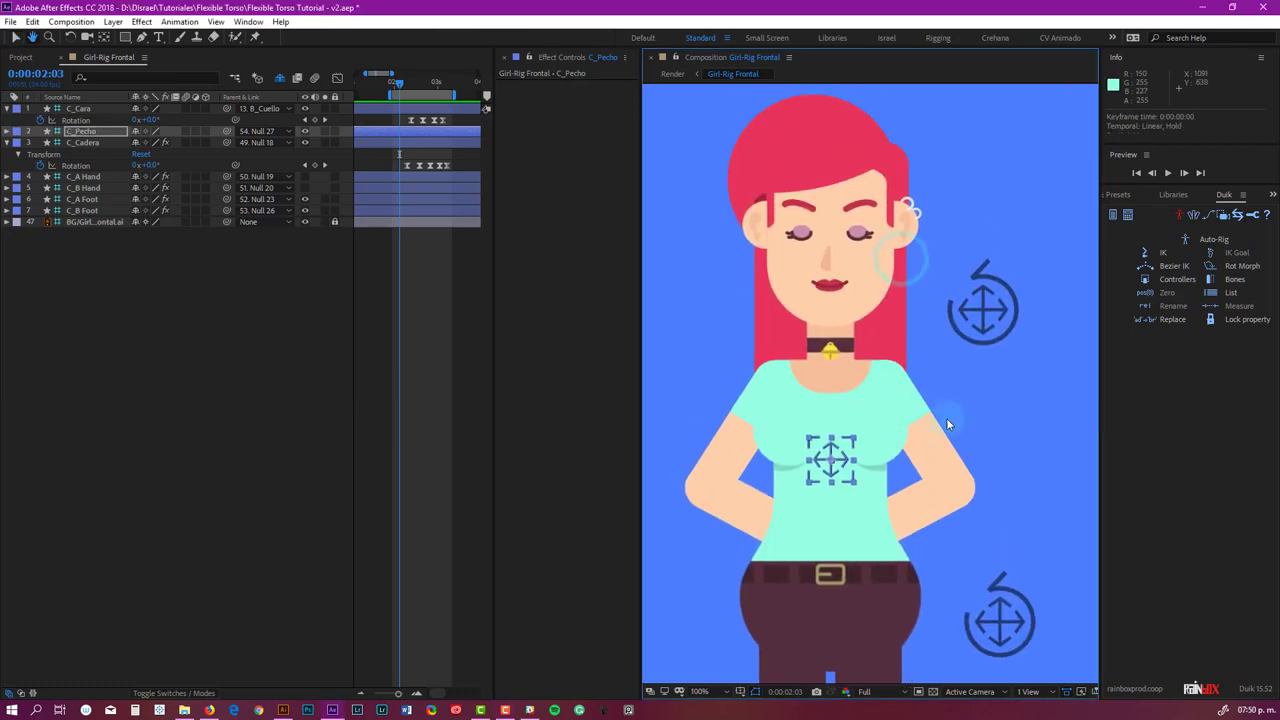
pyautogui.click(1022, 411)
pyautogui.click(843, 456)
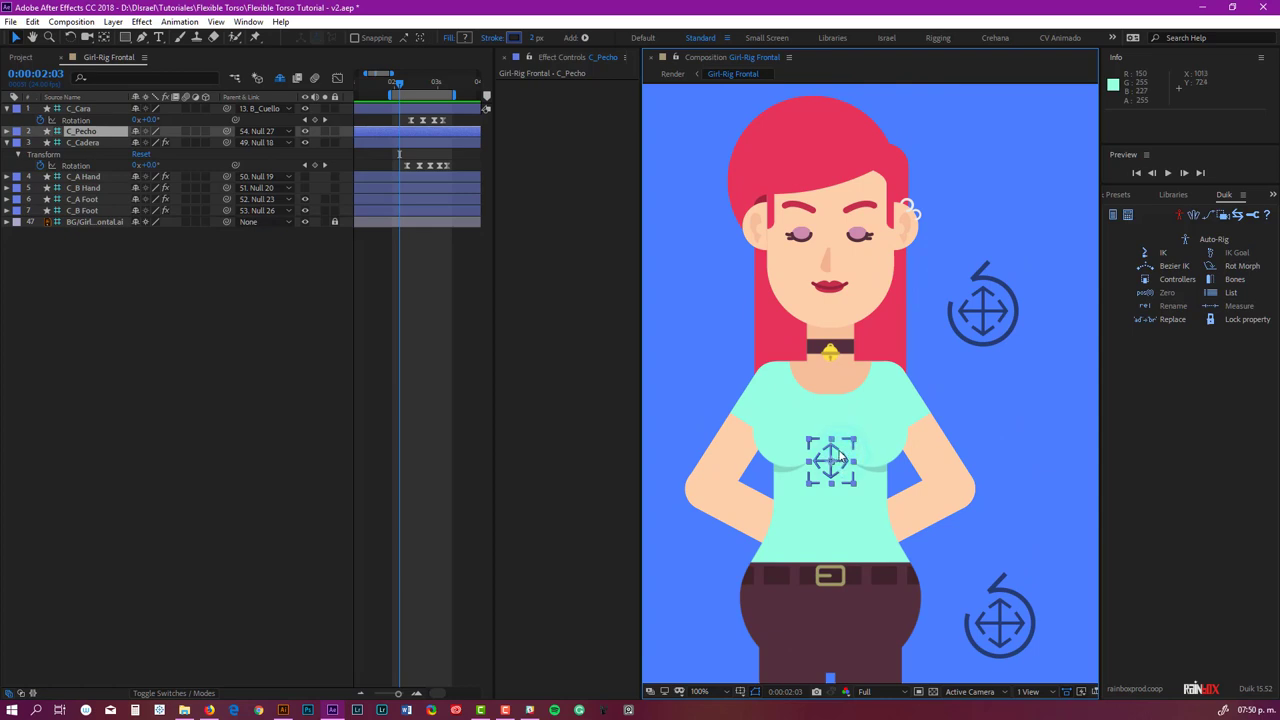
pyautogui.moveTo(838, 455)
pyautogui.mouseDown()
pyautogui.moveTo(849, 458)
pyautogui.moveTo(833, 461)
pyautogui.moveTo(832, 434)
pyautogui.moveTo(804, 443)
pyautogui.moveTo(848, 447)
pyautogui.moveTo(816, 448)
pyautogui.mouseUp()
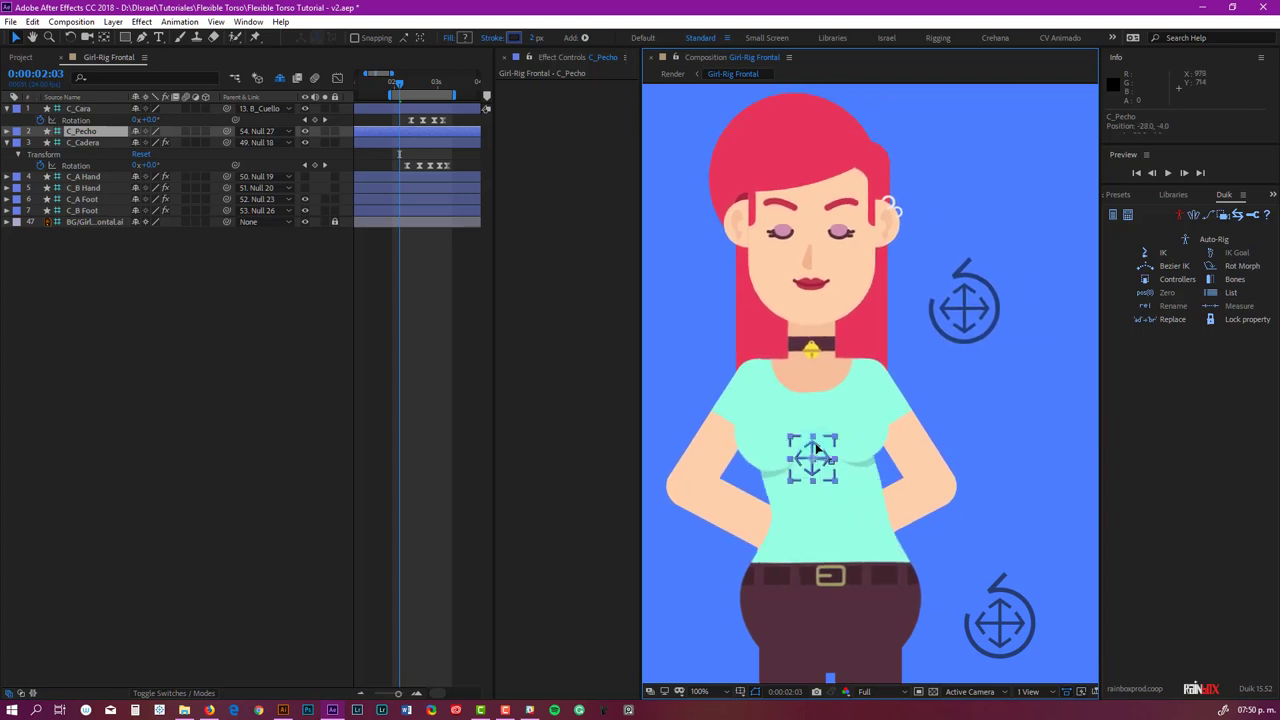
pyautogui.hotkey('ctrl', 'z')
# Select the C_A Foot controller on the shoe and examine its Tiptoe, Heel and Foot roll controls.
pyautogui.press(',')
pyautogui.press(',')
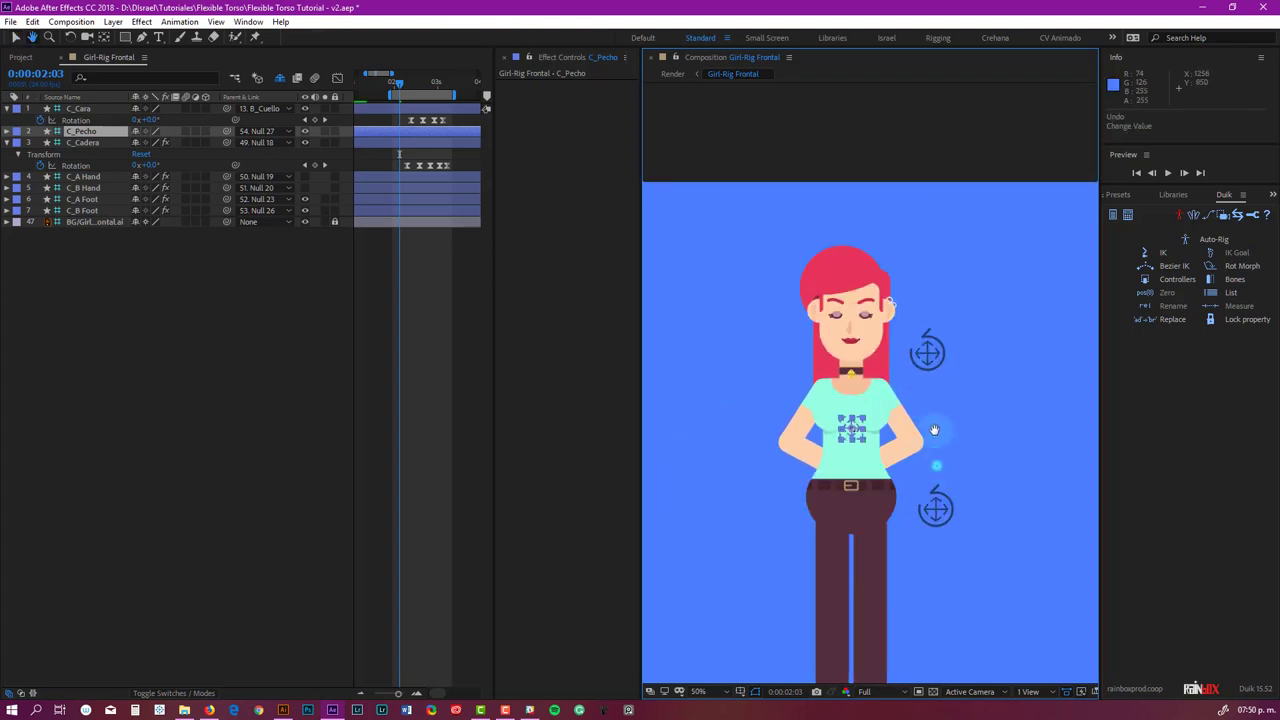
pyautogui.moveTo(936, 466); pyautogui.dragTo(915, 302)
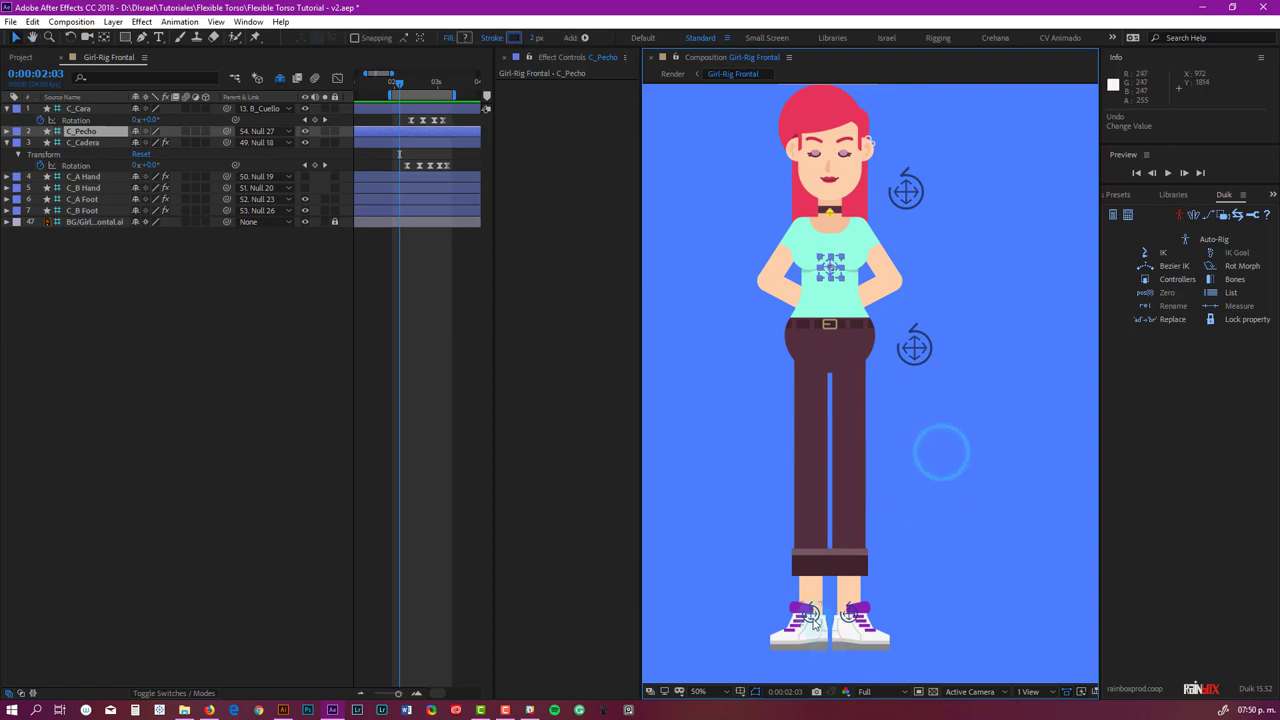
pyautogui.click(812, 622)
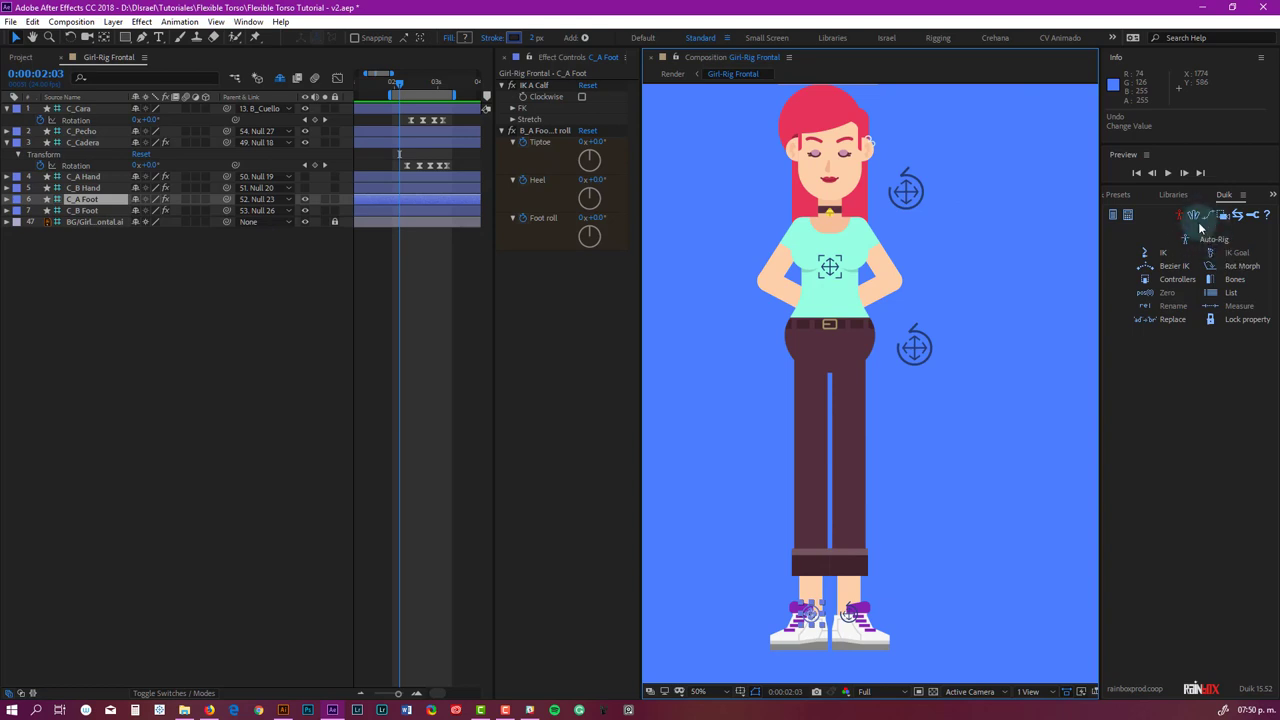
pyautogui.moveTo(590, 216); pyautogui.dragTo(606, 134)
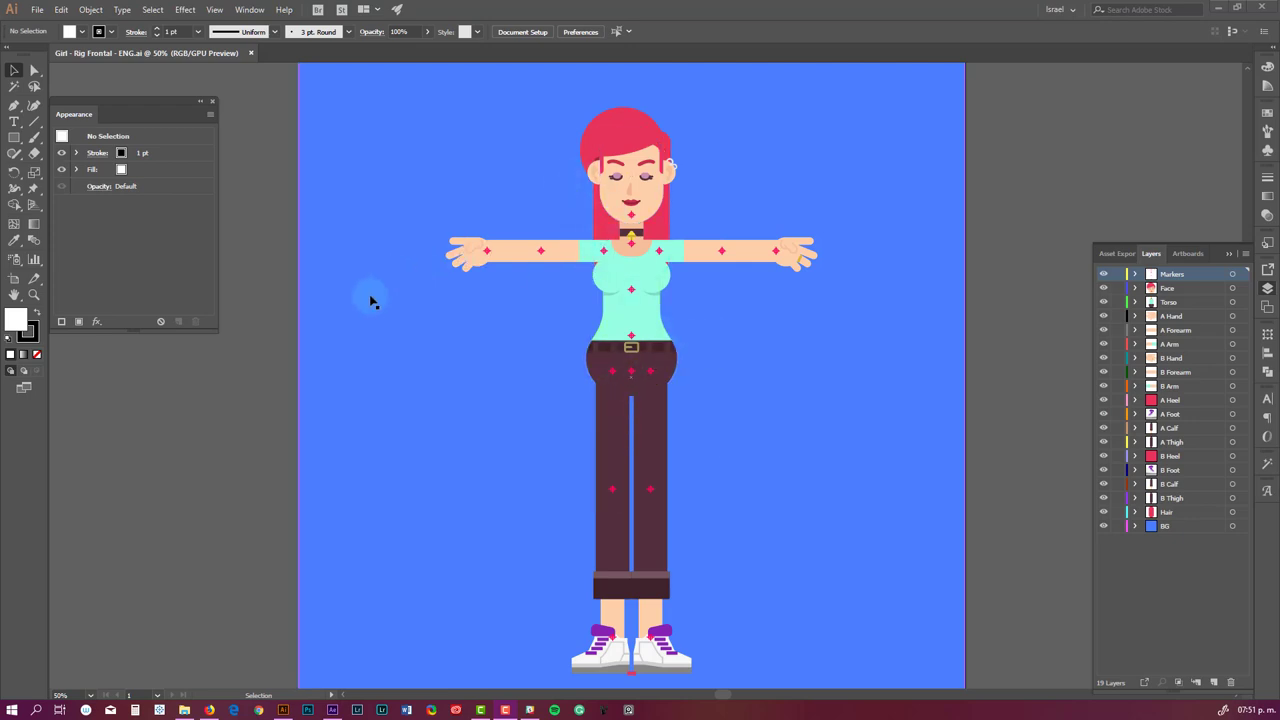
# In the Illustrator character file, hide and show the Markers layer again, and select the A Forearm and A Arm groups to inspect their overlap.
pyautogui.click(1103, 277)
pyautogui.click(1103, 277)
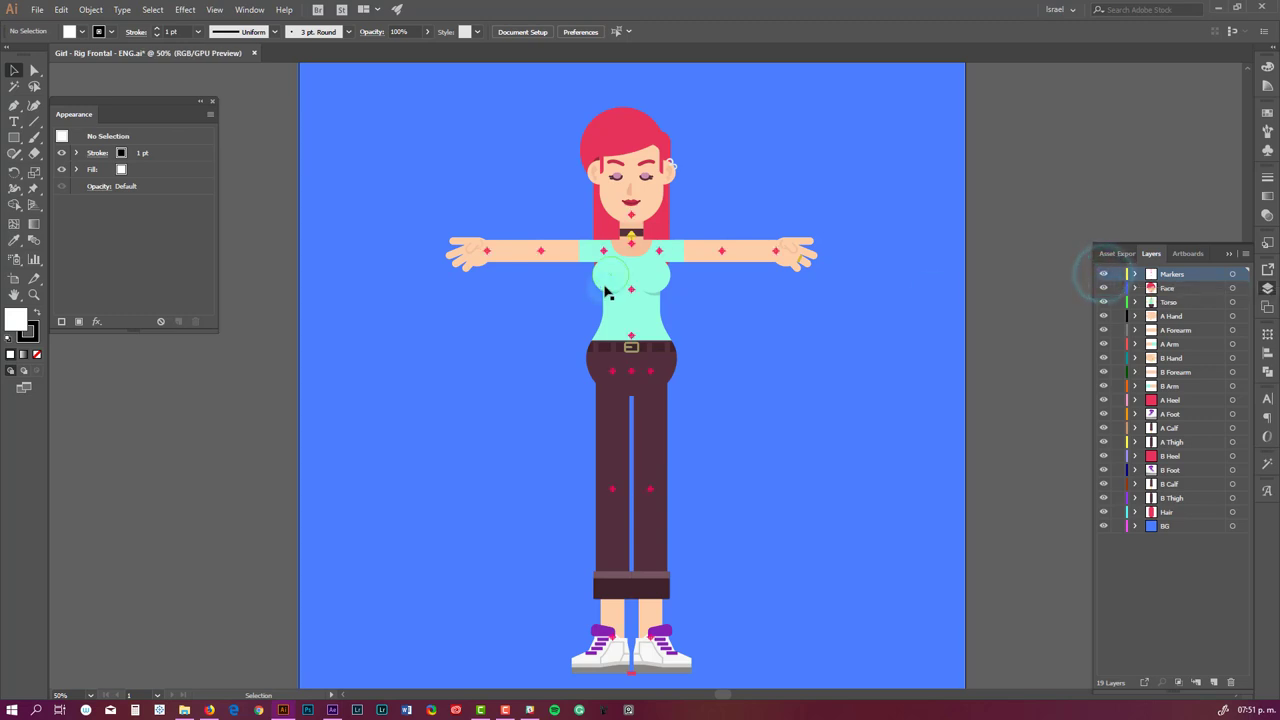
pyautogui.scroll(2, 660, 265)
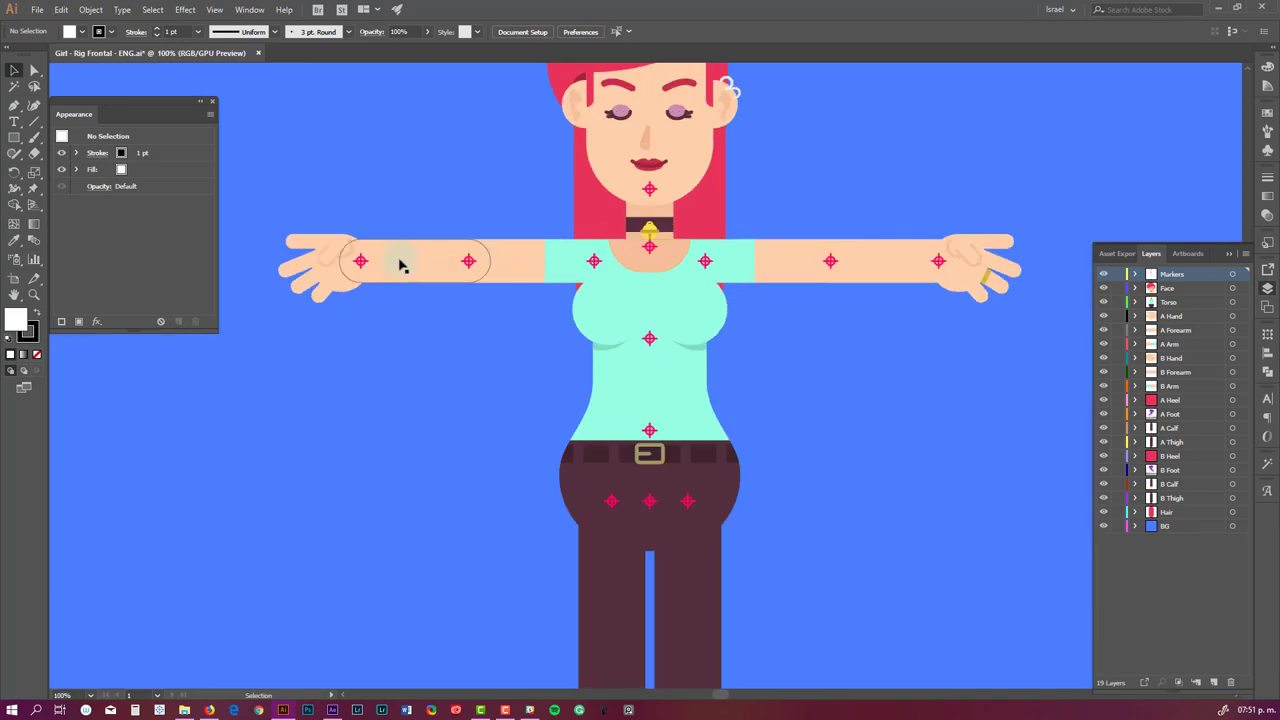
pyautogui.scroll(2, 332, 256)
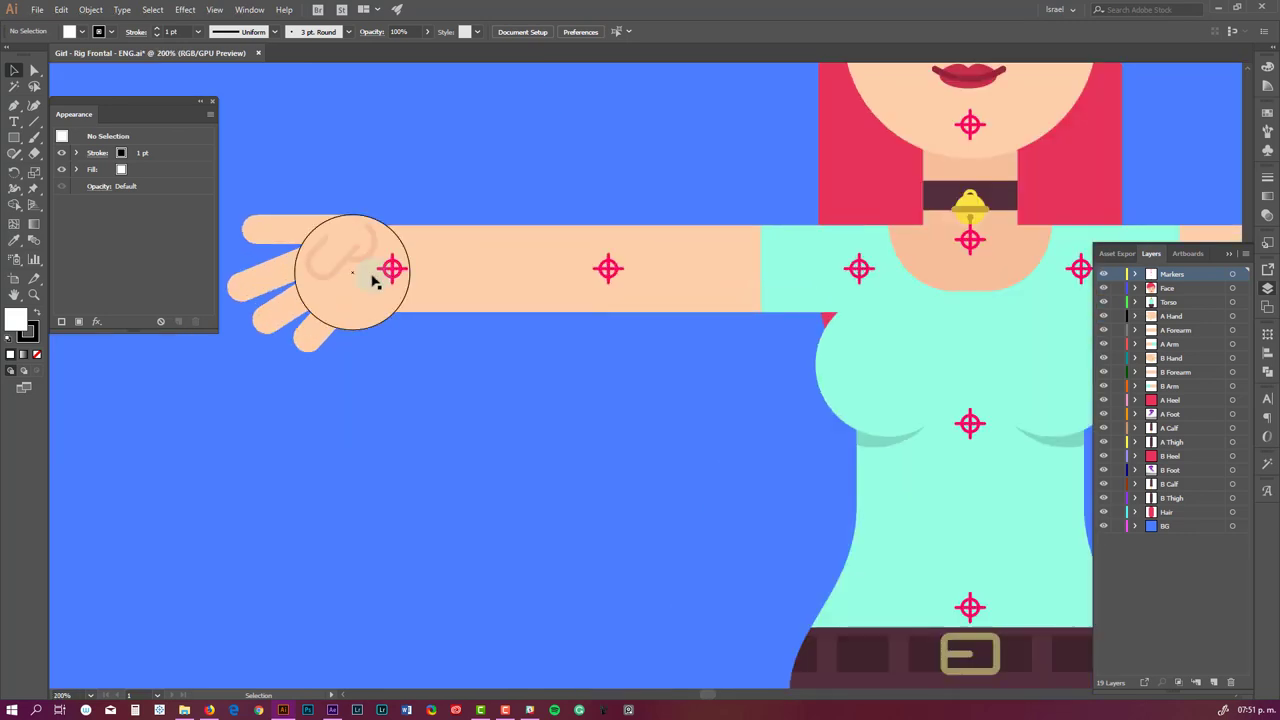
pyautogui.click(500, 266)
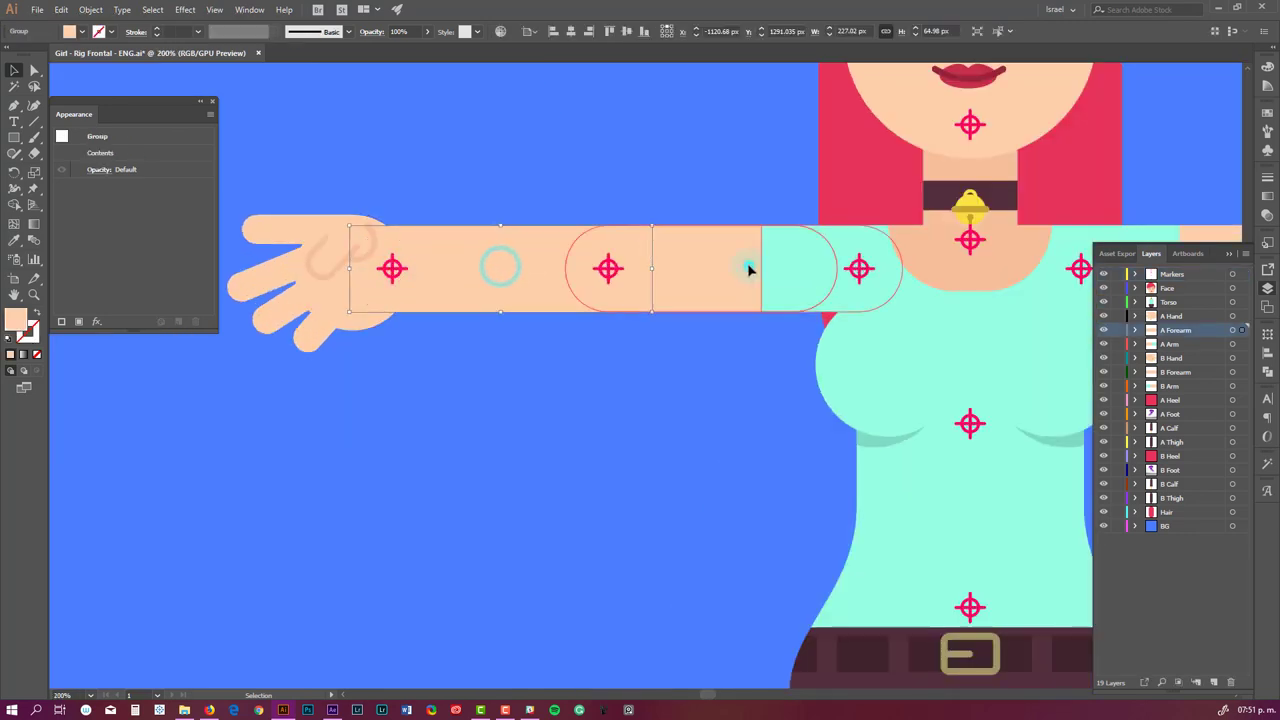
pyautogui.click(749, 266)
# Examine the joint markers on the hips and legs, and select the Torso group.
pyautogui.scroll(-2, 626, 303)
pyautogui.moveTo(920, 351); pyautogui.dragTo(714, 229)
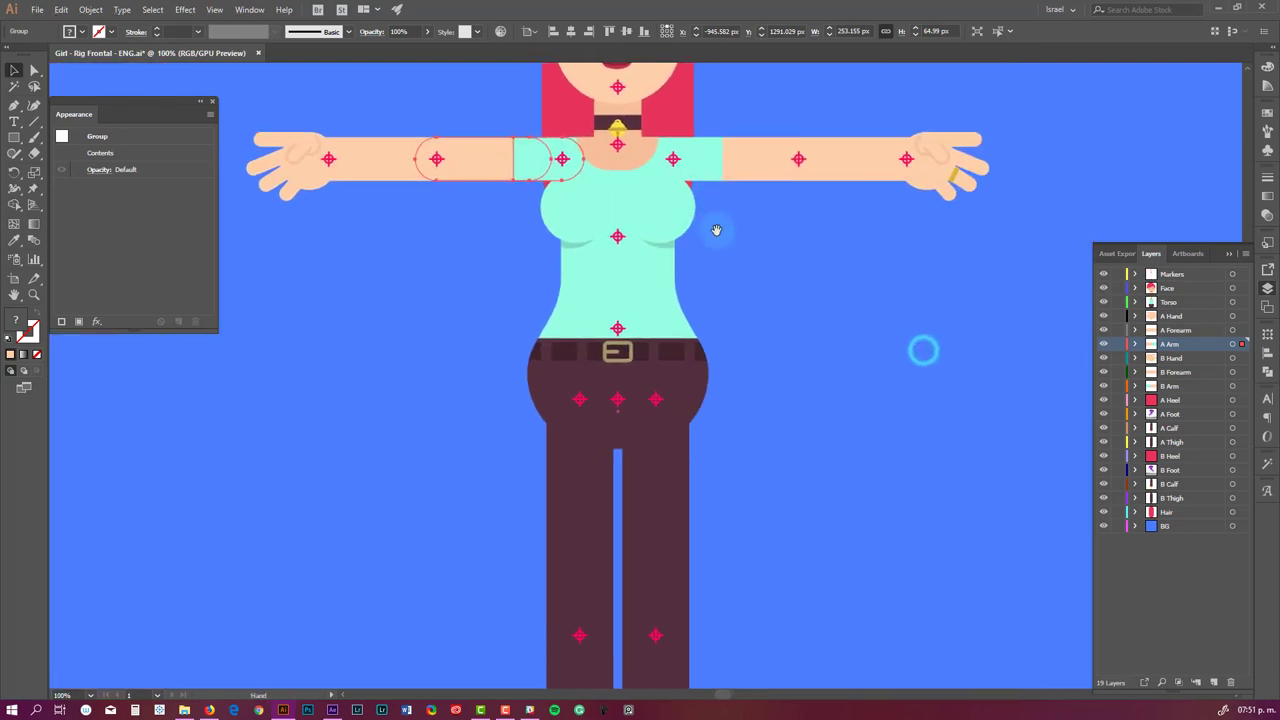
pyautogui.moveTo(759, 290); pyautogui.dragTo(781, 245)
pyautogui.moveTo(733, 496); pyautogui.dragTo(733, 406)
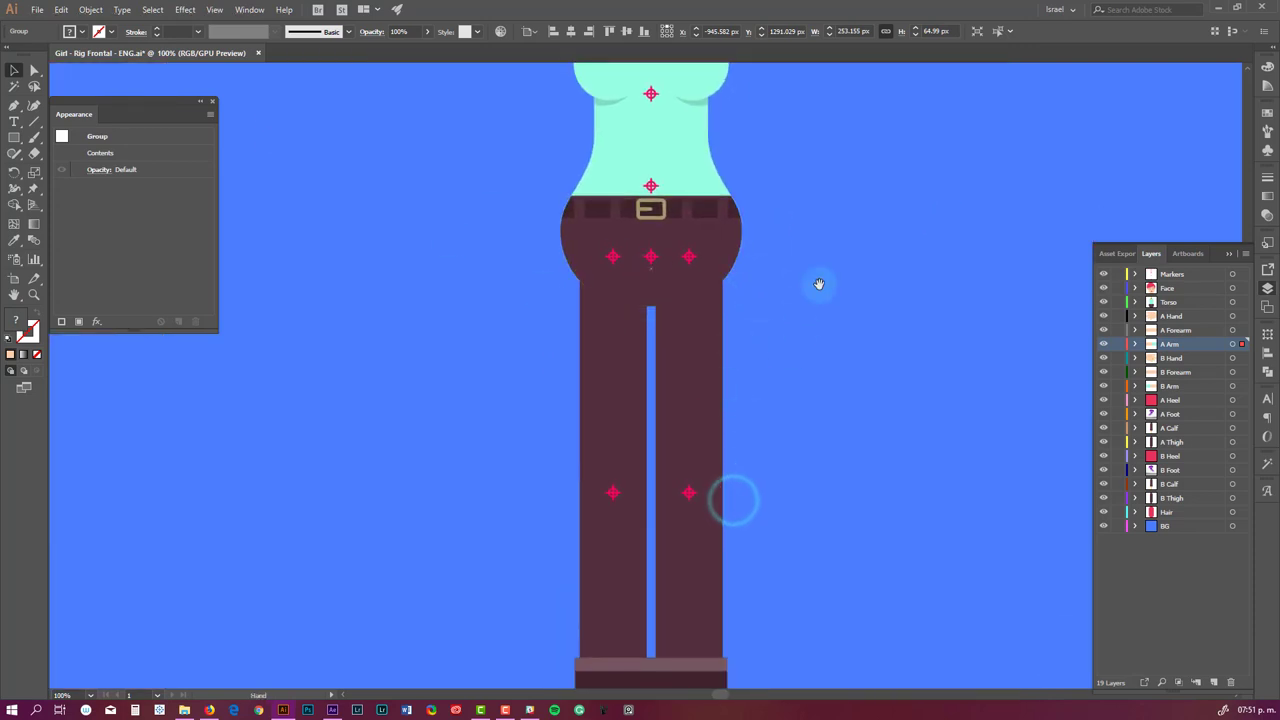
pyautogui.moveTo(819, 290); pyautogui.dragTo(820, 561)
pyautogui.scroll(1, 617, 270)
pyautogui.click(675, 376)
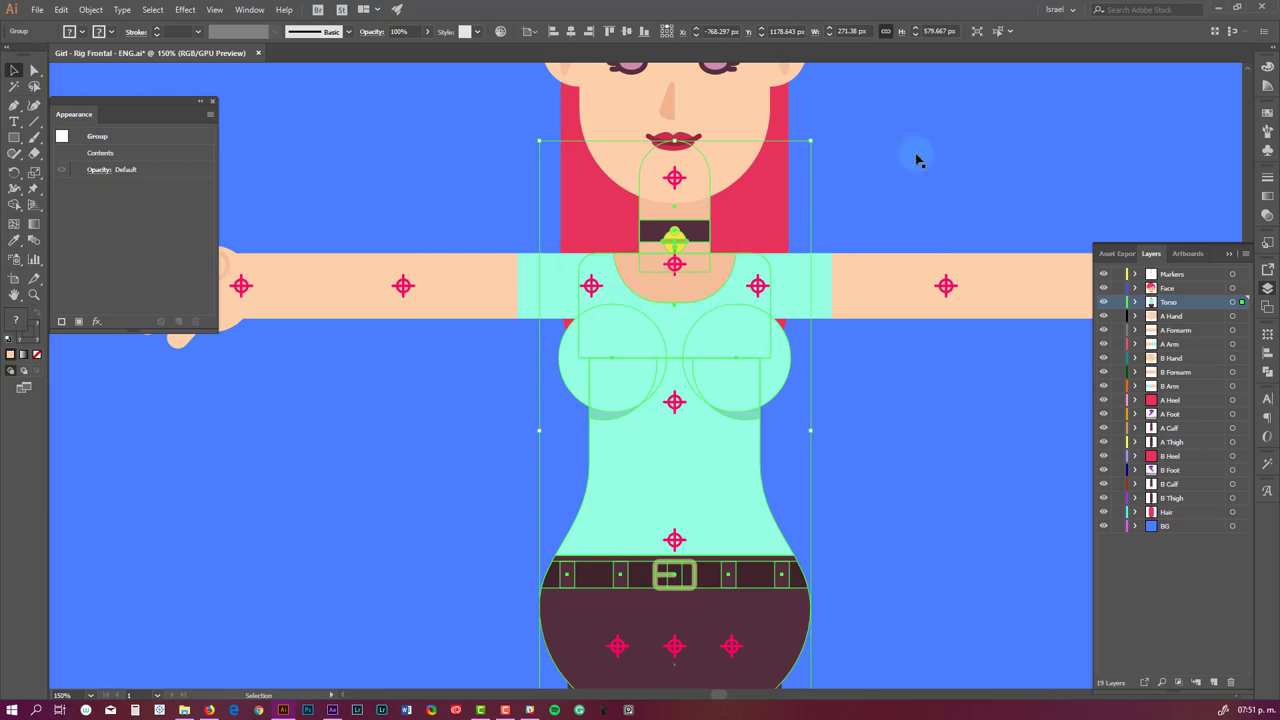
# Try moving the Torso group off the body, undo the move, and hide and show the Torso layer again.
pyautogui.moveTo(800, 191); pyautogui.dragTo(774, 281)
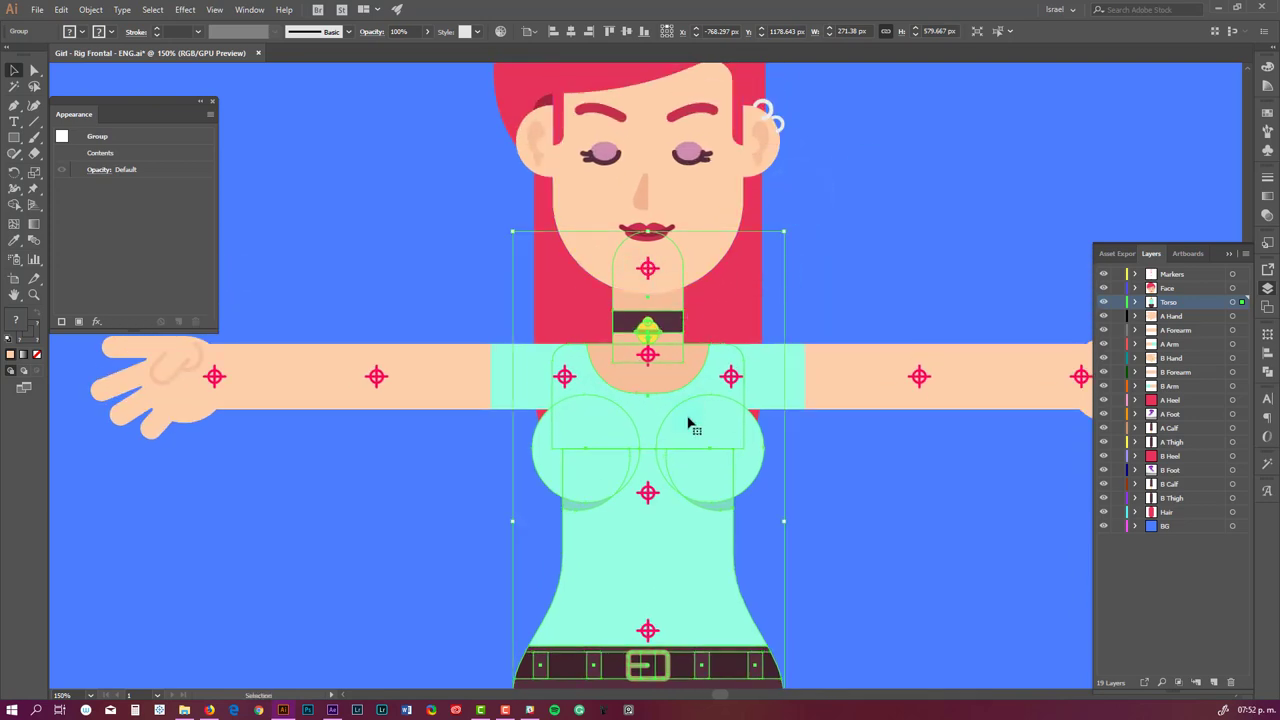
pyautogui.scroll(-2, 691, 423)
pyautogui.moveTo(694, 477); pyautogui.dragTo(320, 491)
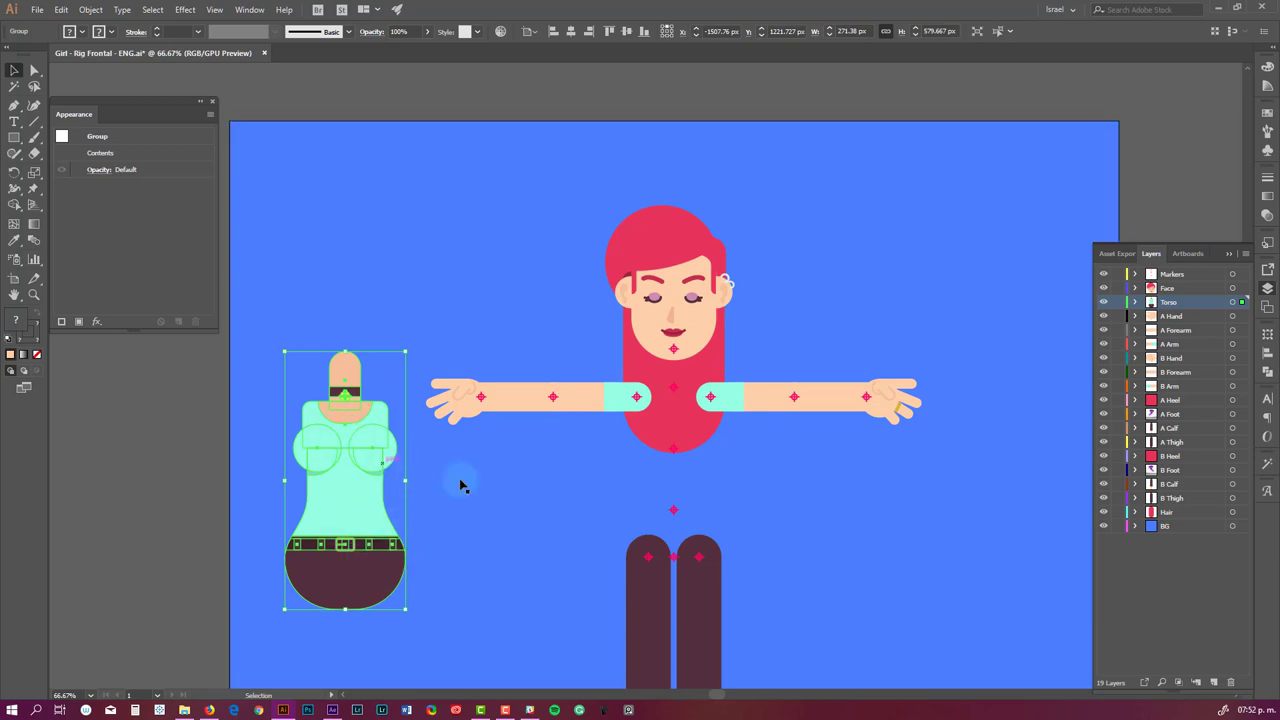
pyautogui.hotkey('ctrl', 'z')
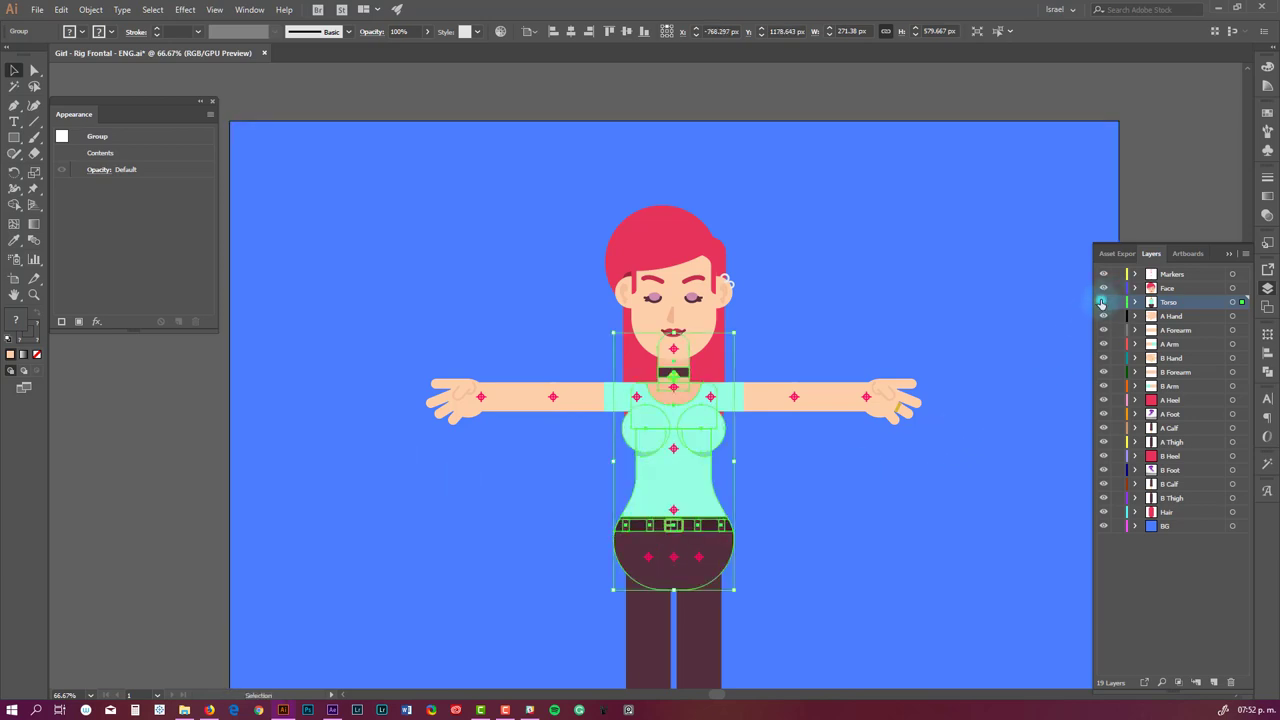
pyautogui.click(1102, 302)
pyautogui.click(1102, 302)
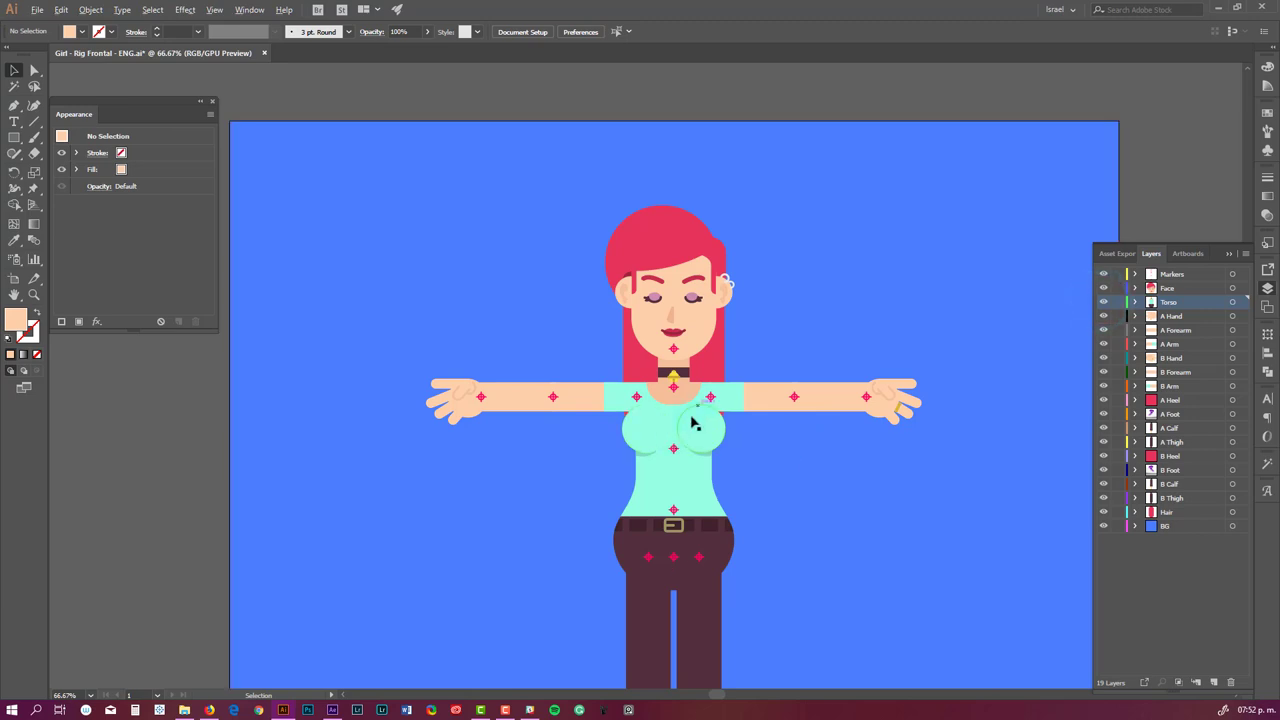
# Examine the face and torso joint markers up close, and select the marker on the chin.
pyautogui.scroll(2, 692, 424)
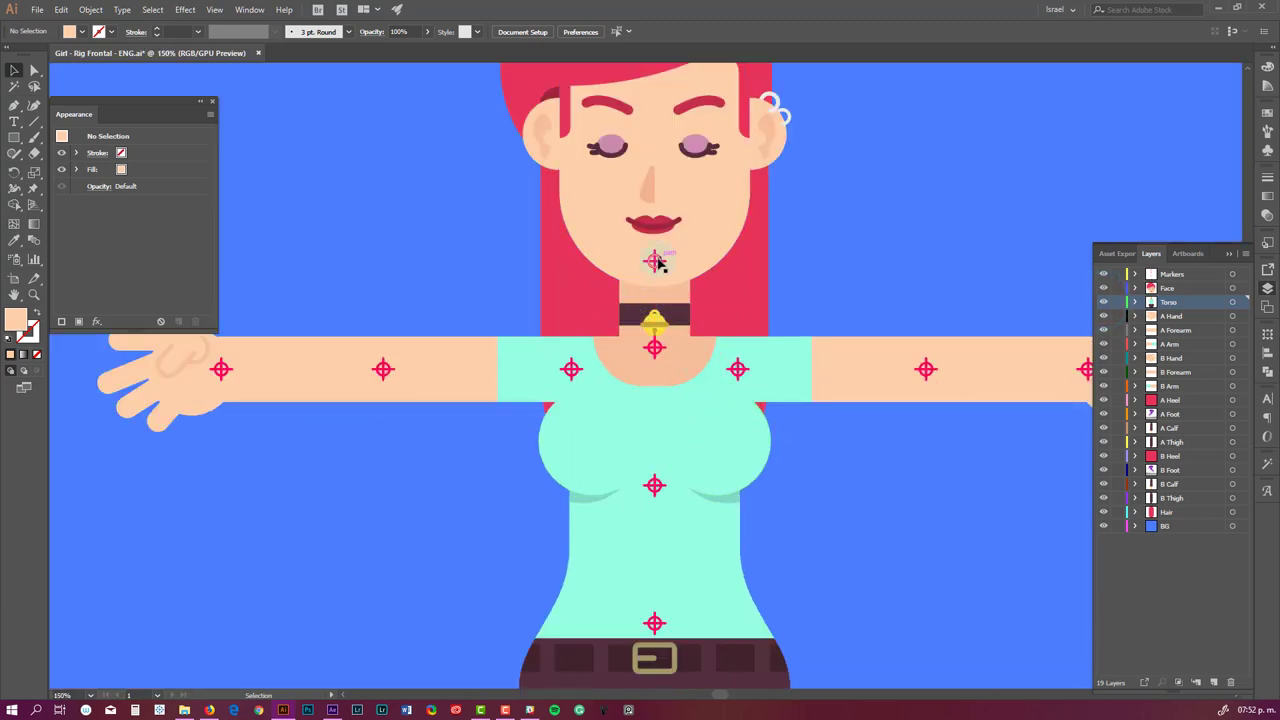
pyautogui.scroll(1, 706, 259)
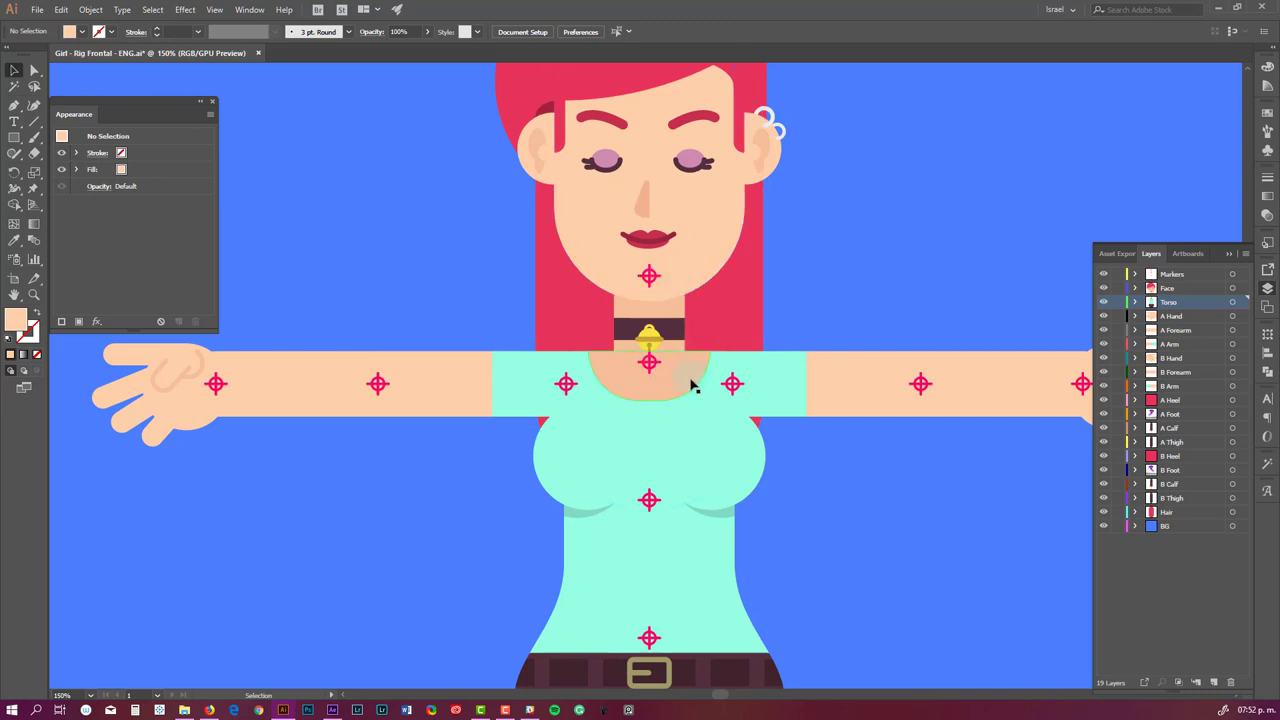
pyautogui.click(651, 276)
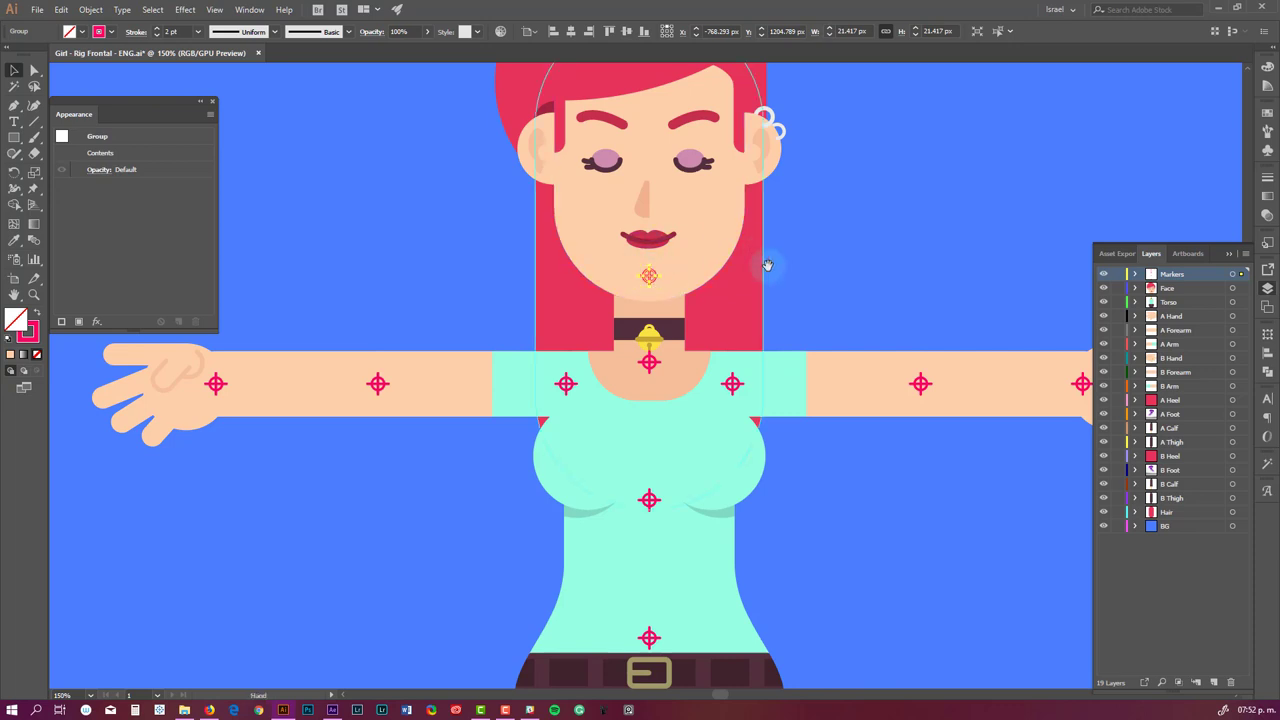
# Try rotating the Face group about the chin marker, and undo the rotation.
pyautogui.scroll(2, 763, 266)
pyautogui.click(716, 327)
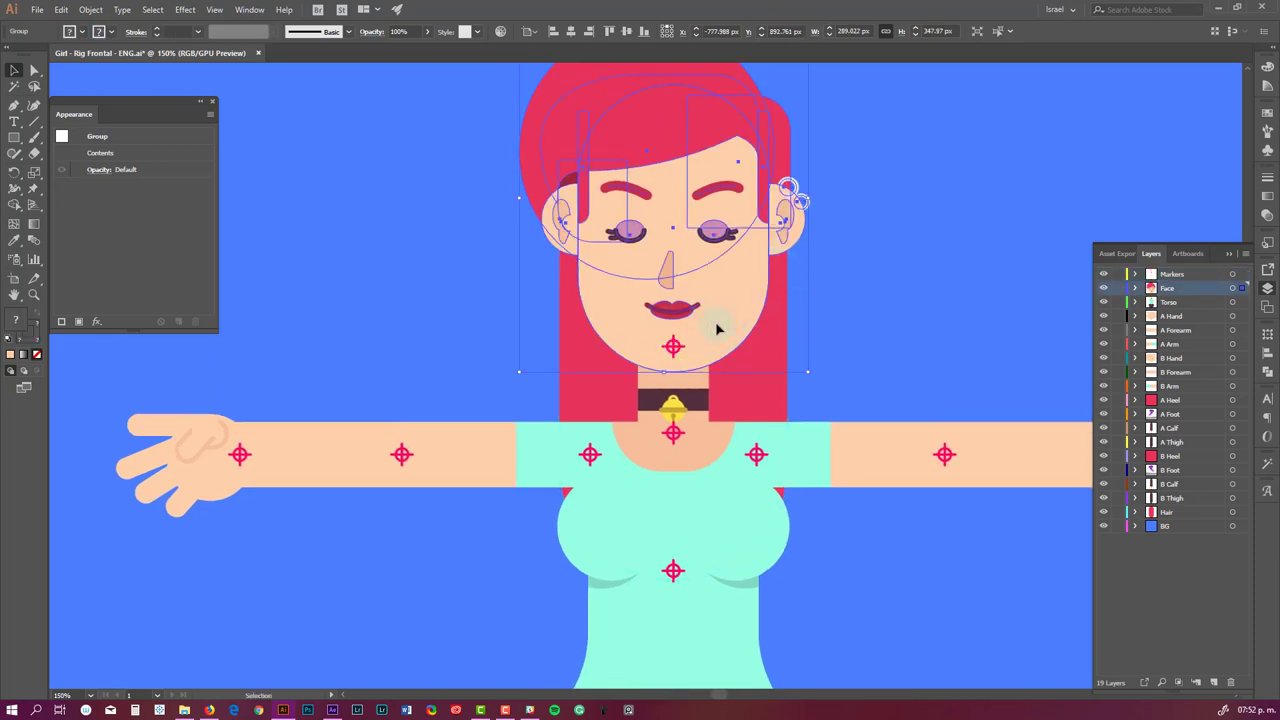
pyautogui.press('r')
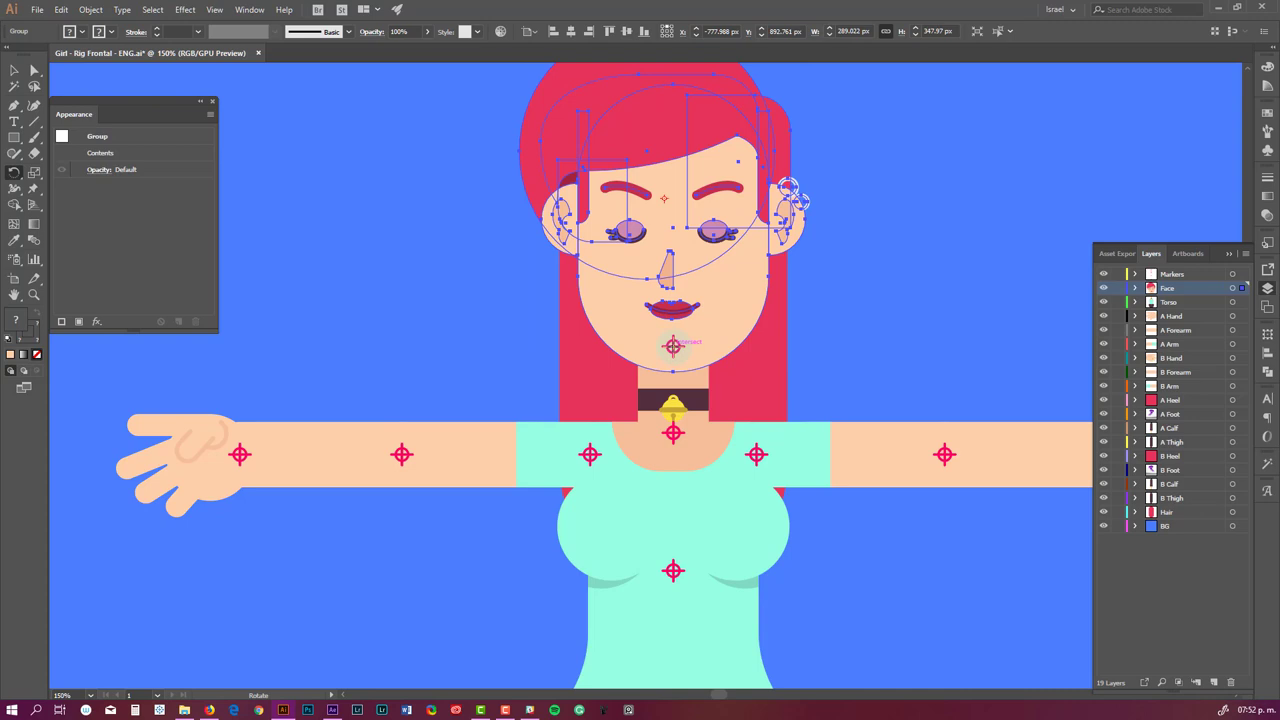
pyautogui.moveTo(838, 292); pyautogui.dragTo(771, 212)
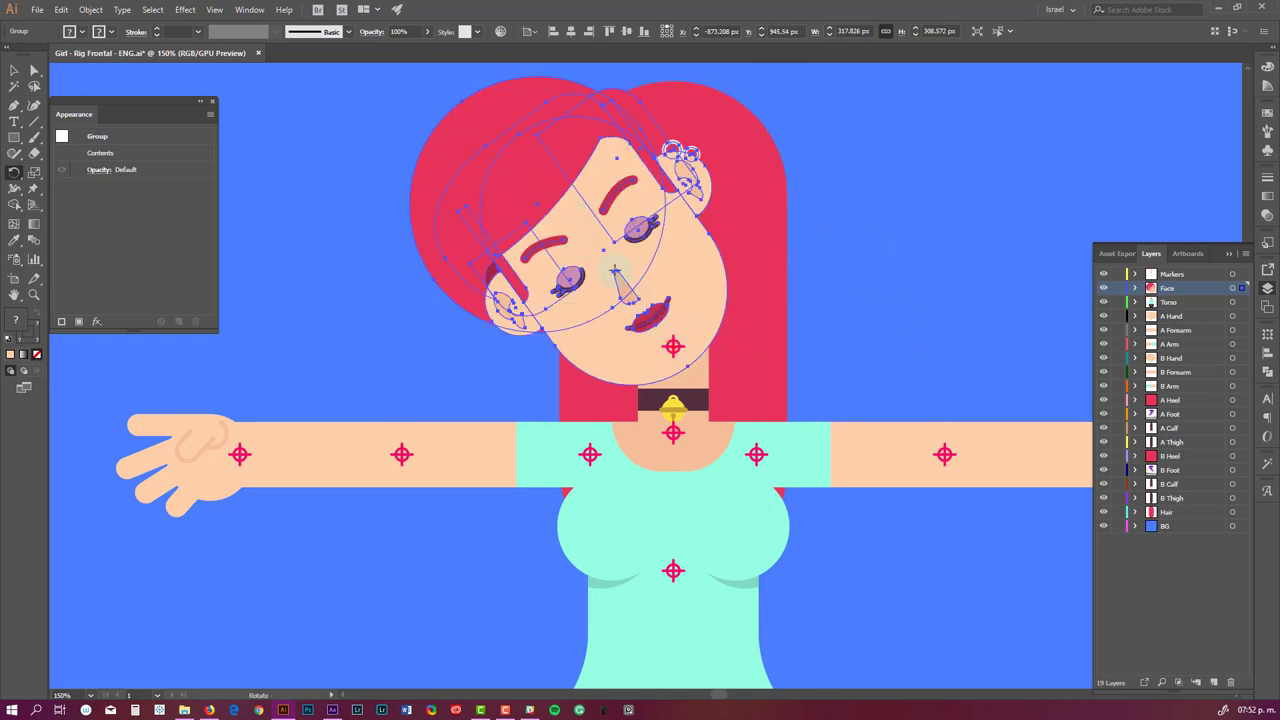
pyautogui.hotkey('ctrl', 'z')
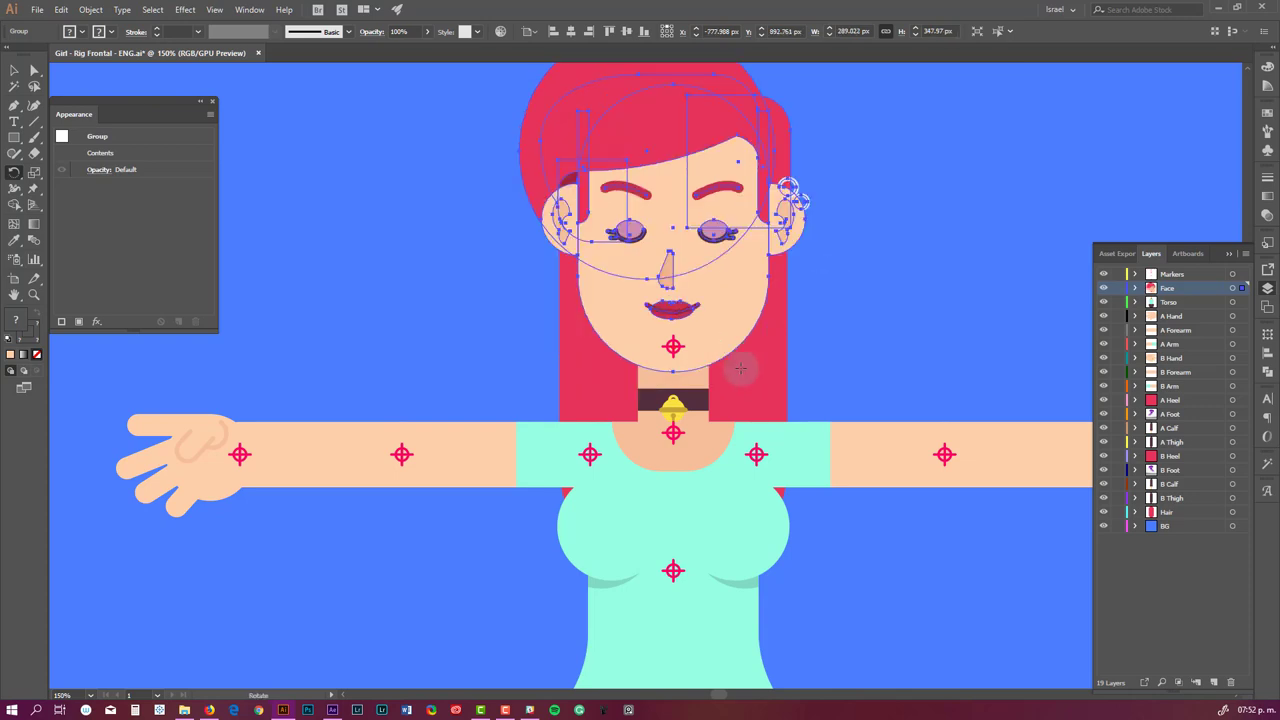
# Select in turn the joint markers at the neck base, chest, waist and centre of the hips.
pyautogui.press('v')
pyautogui.click(675, 435)
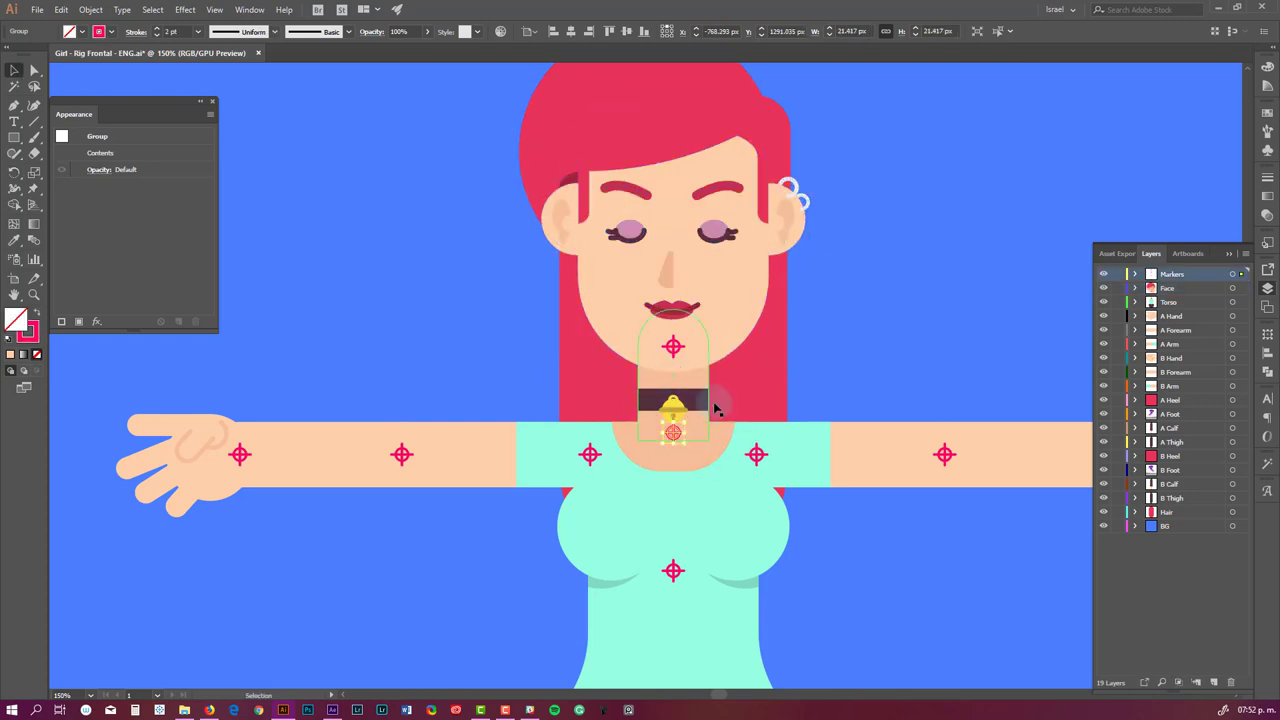
pyautogui.moveTo(811, 521); pyautogui.dragTo(751, 371)
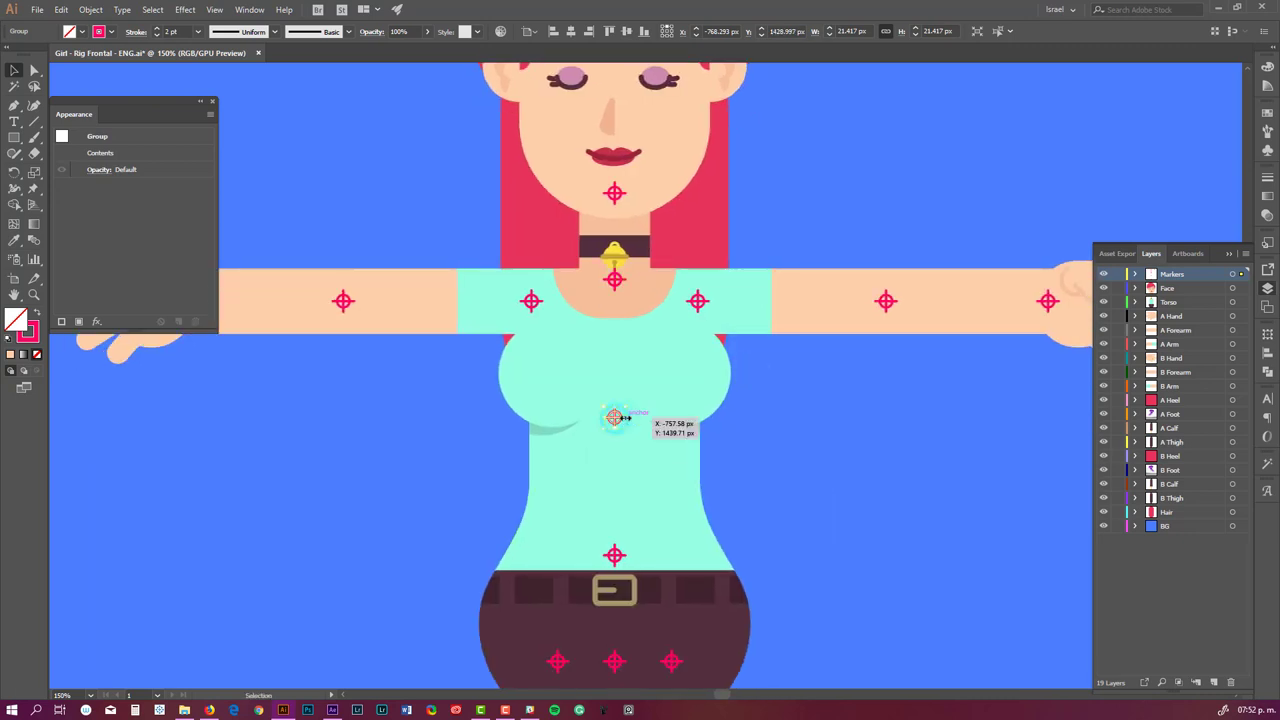
pyautogui.moveTo(614, 417); pyautogui.dragTo(612, 417)
pyautogui.moveTo(696, 520)
pyautogui.mouseDown()
pyautogui.moveTo(643, 403)
pyautogui.moveTo(600, 412)
pyautogui.mouseUp()
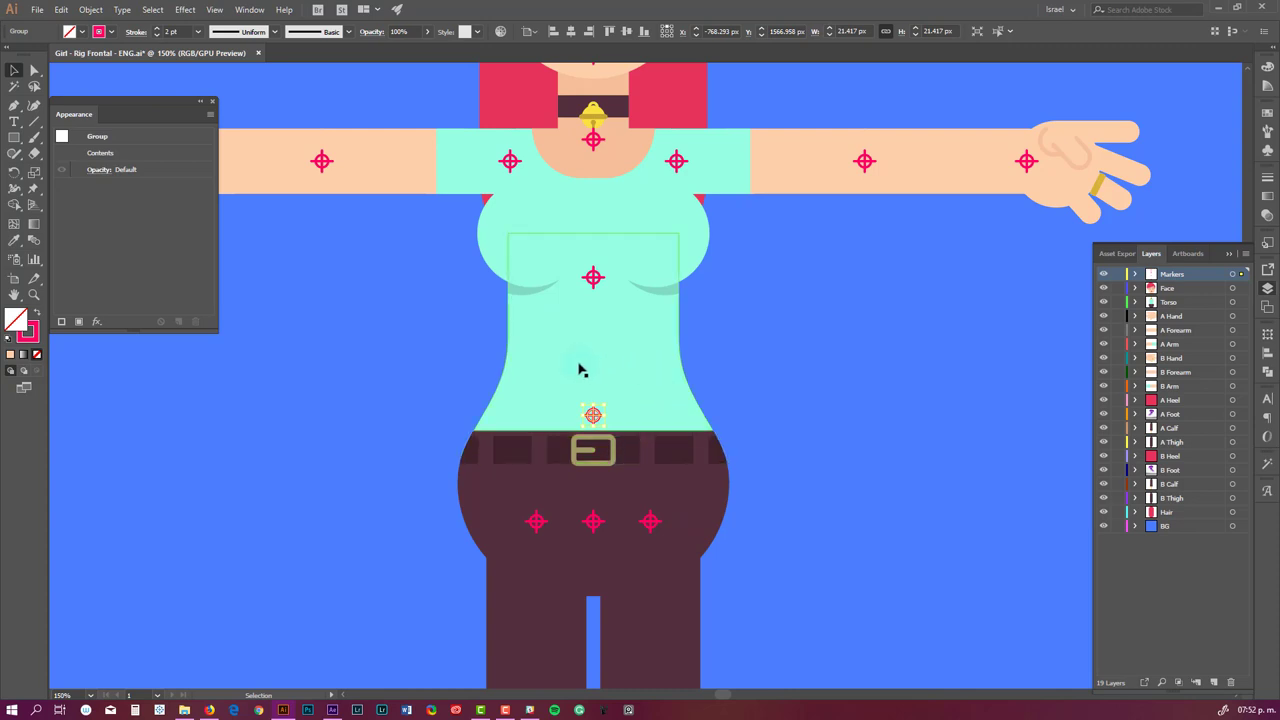
pyautogui.moveTo(611, 523); pyautogui.dragTo(594, 521)
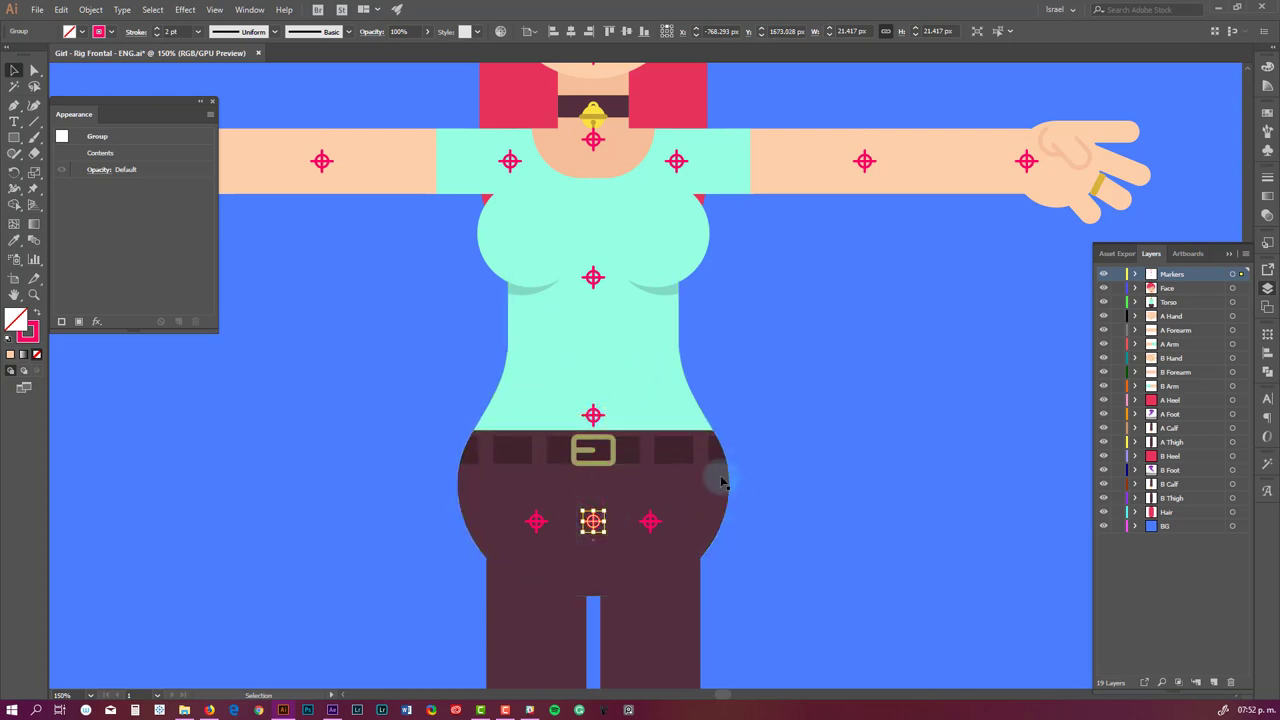
# Select each of the two outer hip markers and examine their placement beside the central one.
pyautogui.scroll(-2, 630, 535)
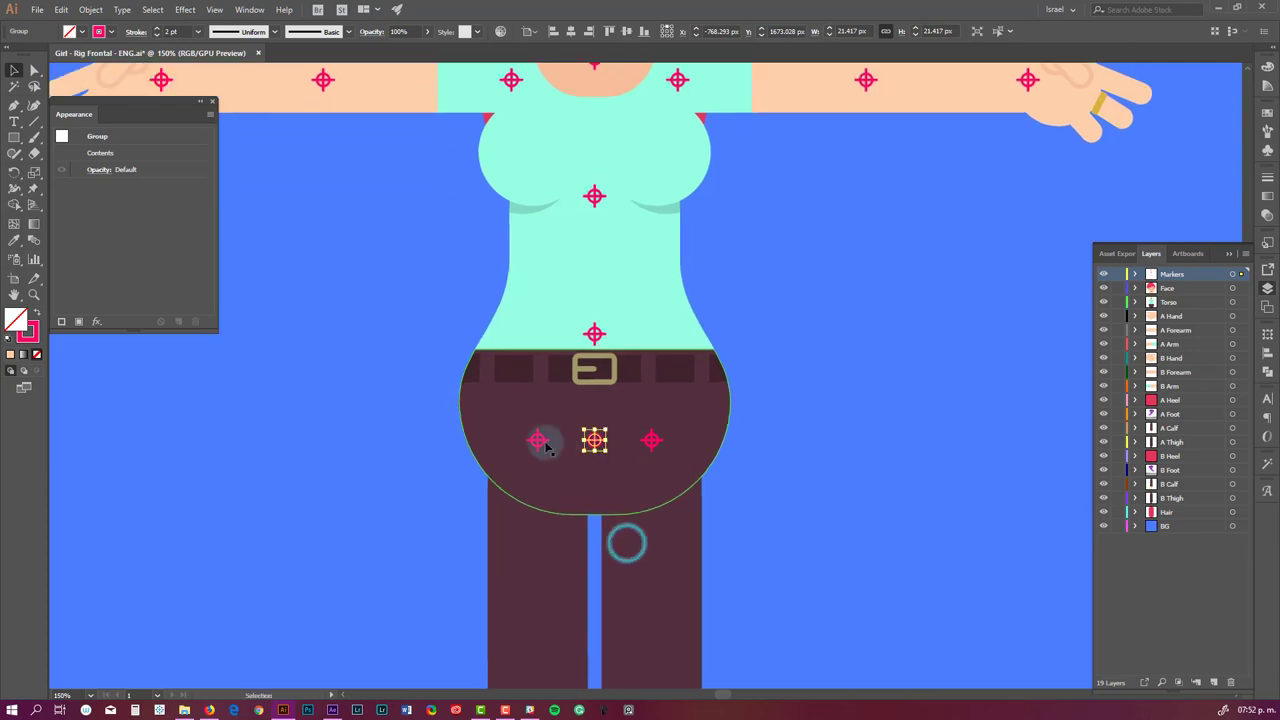
pyautogui.click(540, 441)
pyautogui.click(651, 440)
pyautogui.scroll(3, 570, 450)
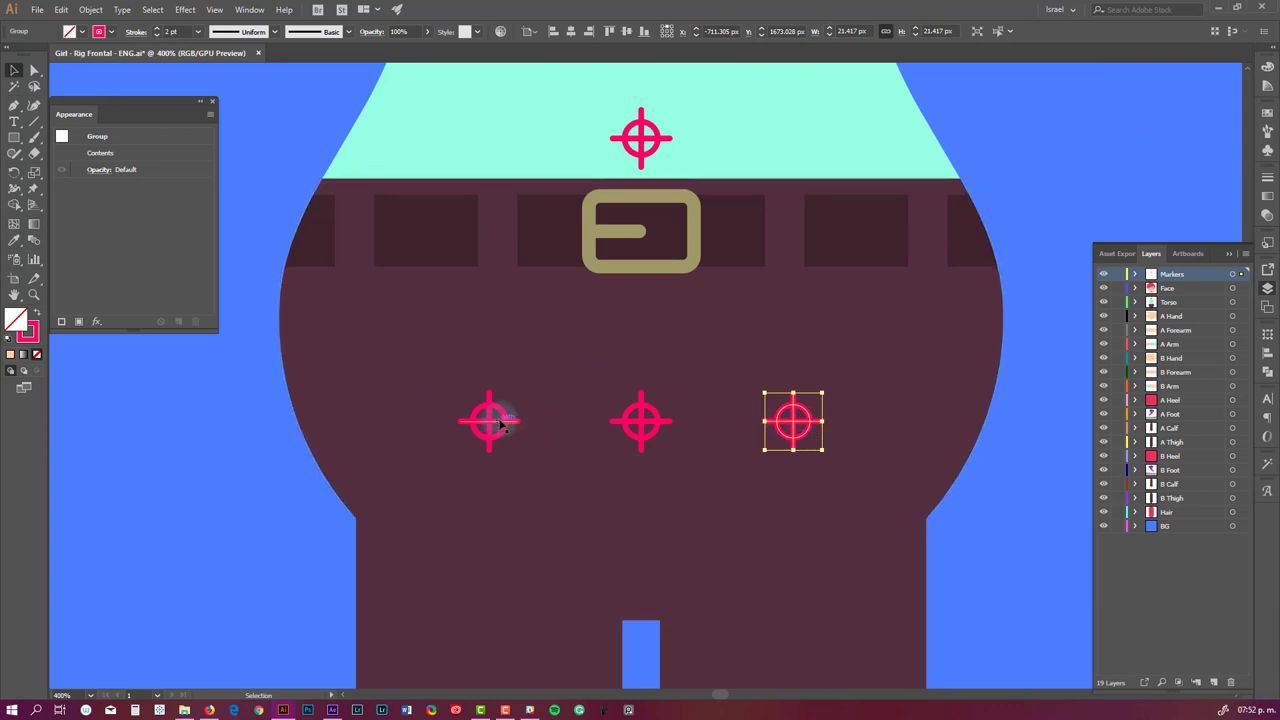
pyautogui.scroll(-1, 505, 425)
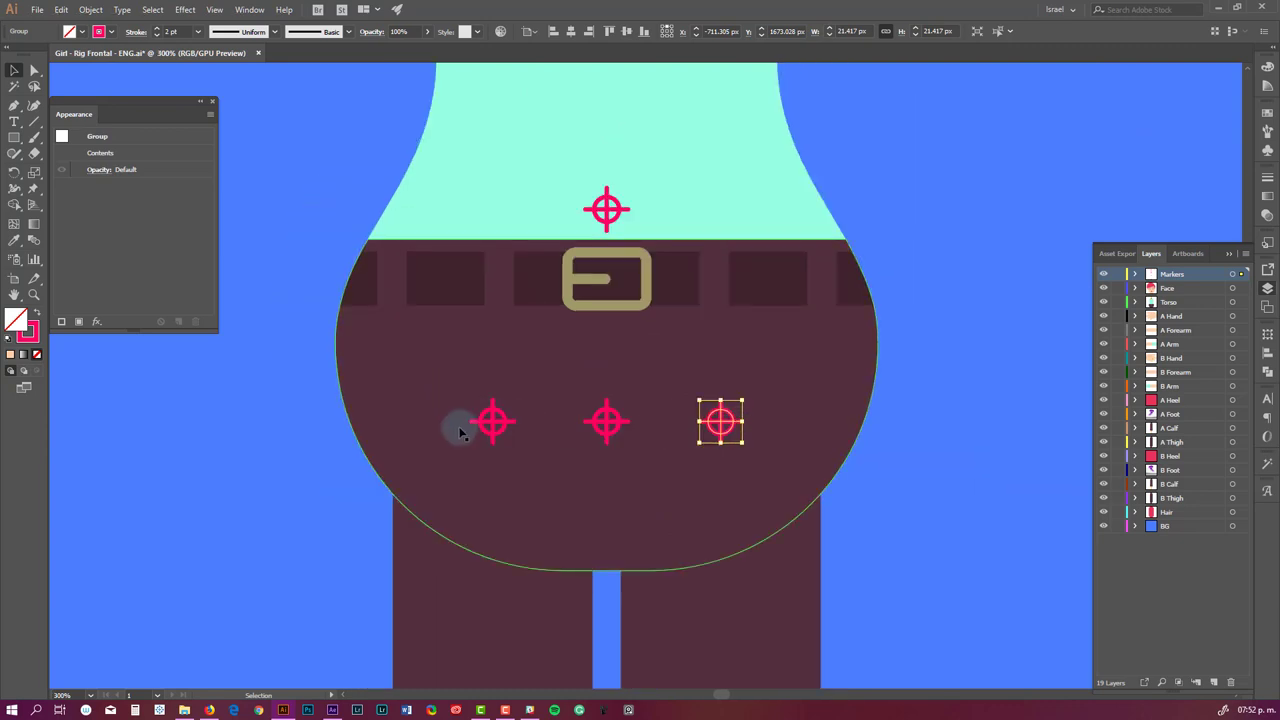
# Select the A Thigh and B Thigh shapes in turn to inspect how their rounded ends line up with the hip and knee markers.
pyautogui.scroll(-1, 491, 429)
pyautogui.moveTo(554, 483); pyautogui.dragTo(564, 406)
pyautogui.scroll(-1, 545, 440)
pyautogui.click(523, 483)
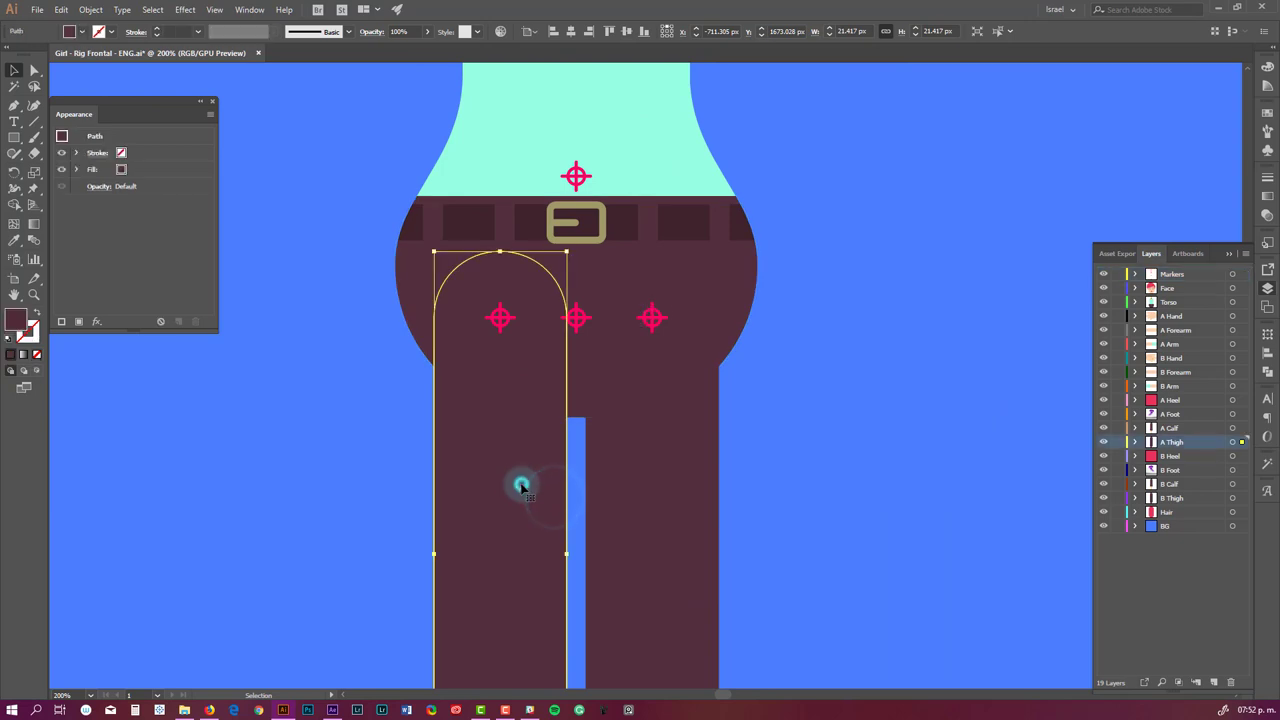
pyautogui.scroll(-1, 520, 480)
pyautogui.scroll(-2, 545, 450)
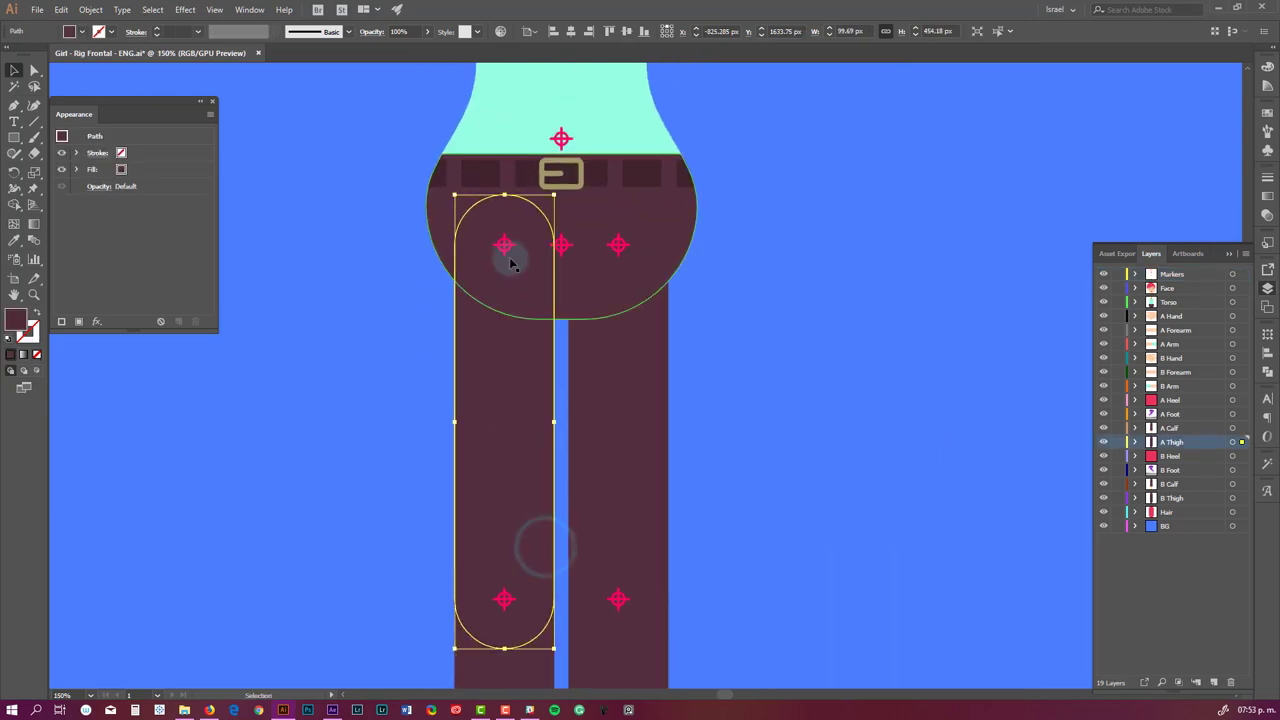
pyautogui.click(632, 414)
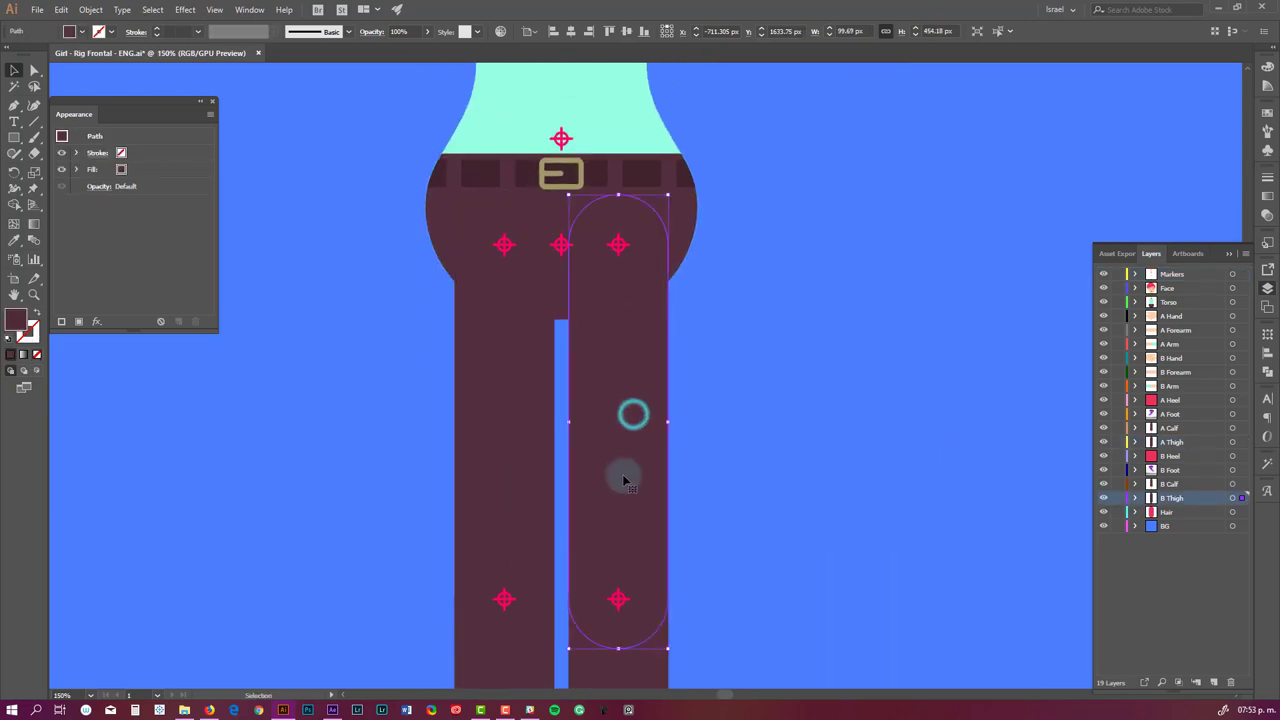
pyautogui.scroll(-1, 648, 359)
# Select the arm markers and outline the two shoulder markers with the Lasso tool to point out the shoulder joints.
pyautogui.scroll(5, 710, 300)
pyautogui.scroll(1, 711, 289)
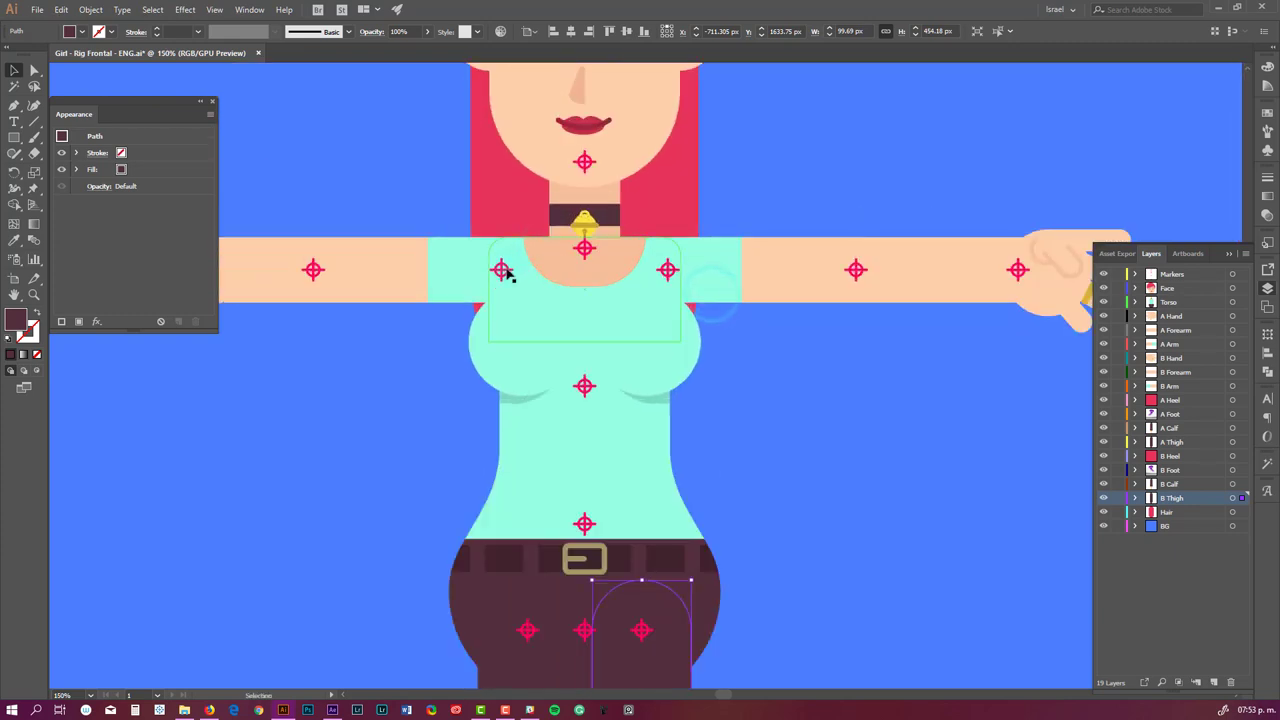
pyautogui.click(502, 272)
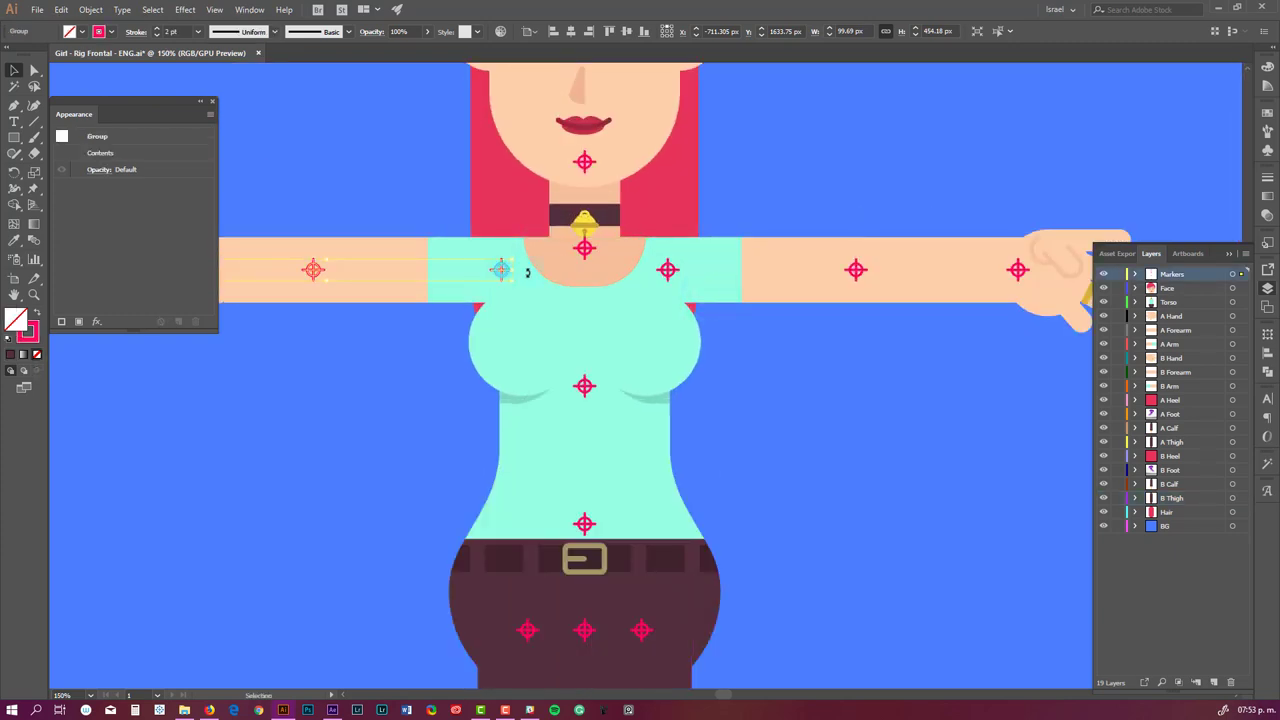
pyautogui.click(668, 270)
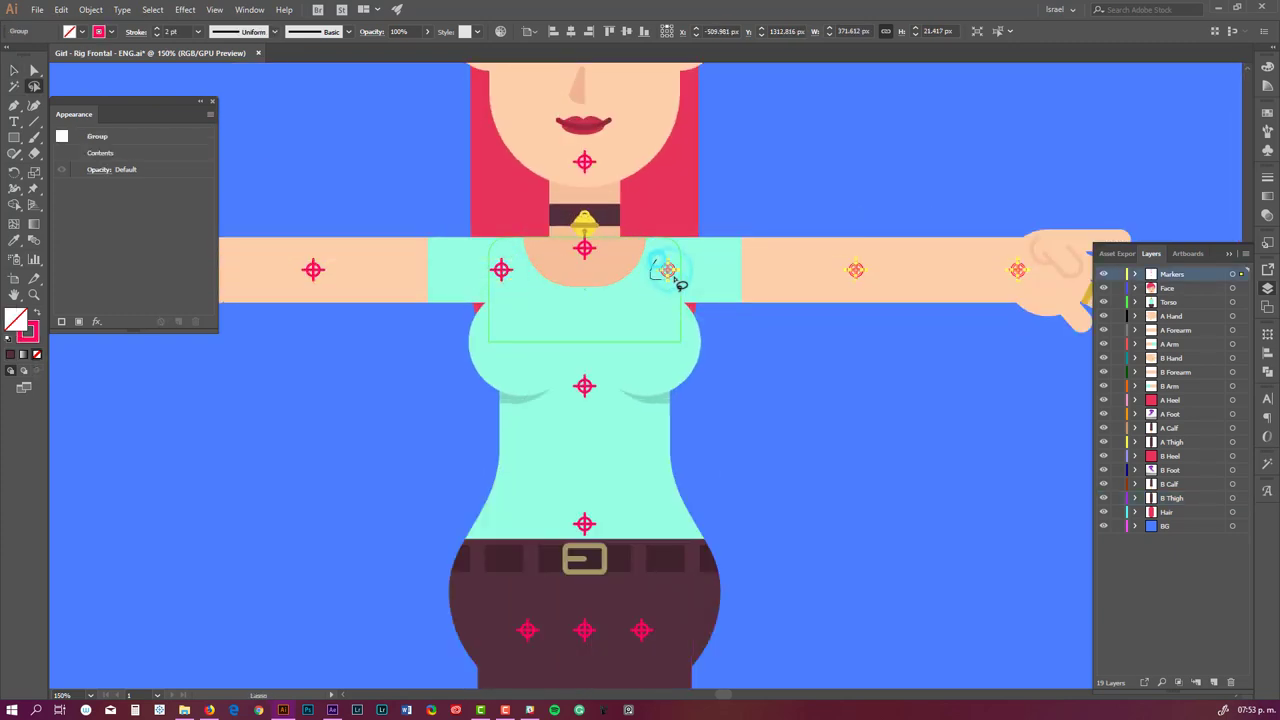
pyautogui.moveTo(680, 284); pyautogui.dragTo(704, 269)
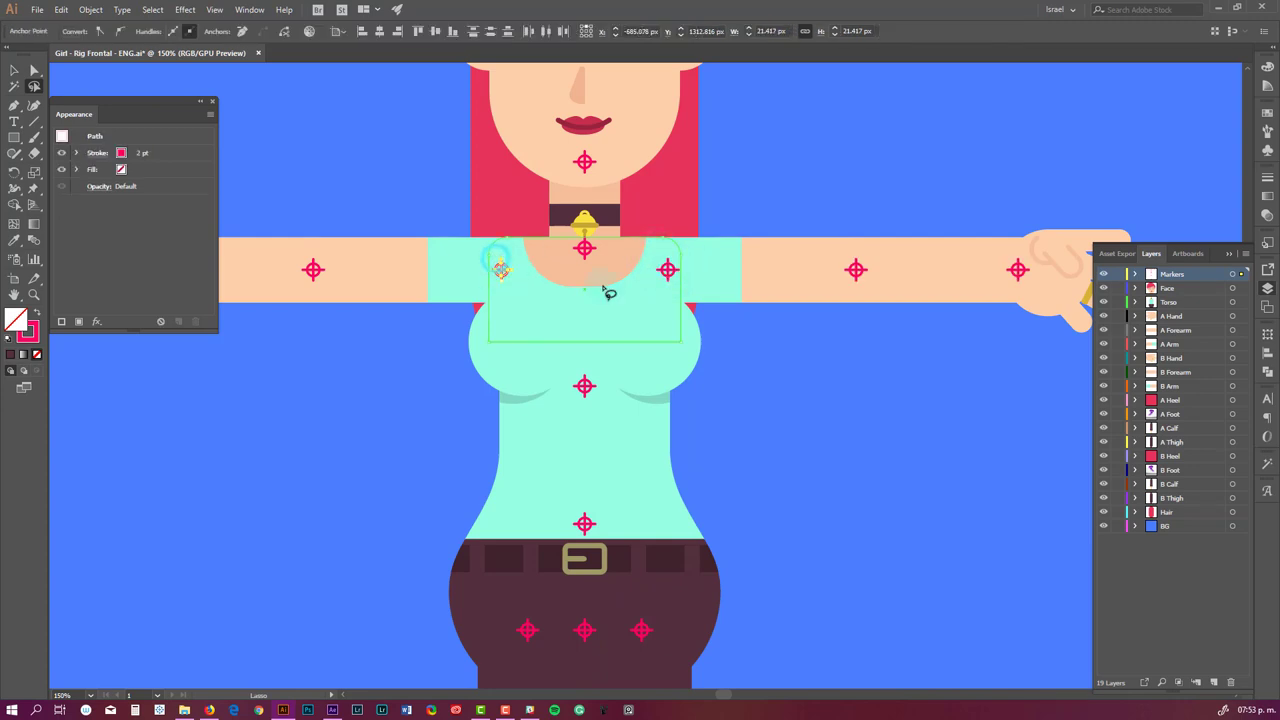
pyautogui.click(662, 294)
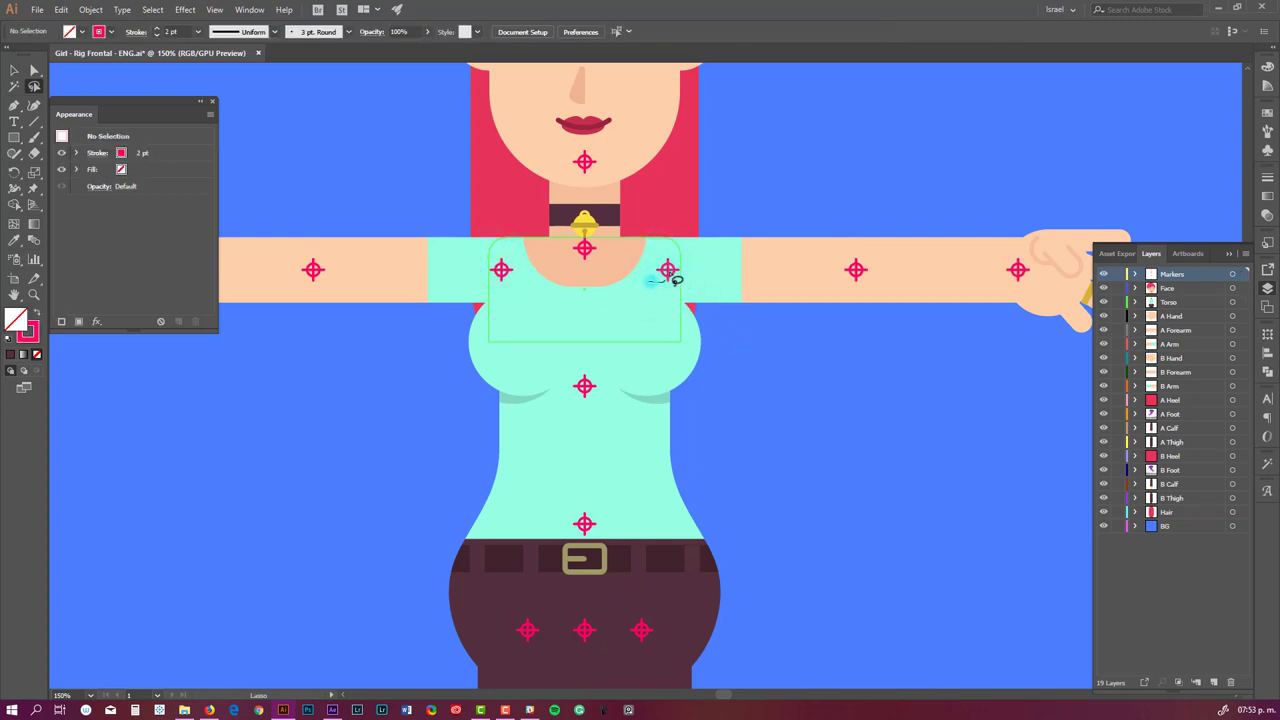
# Try moving the A Arm group away from the shoulder to expose the torso's rounded corner, and undo the move.
pyautogui.press('v')
pyautogui.click(740, 347)
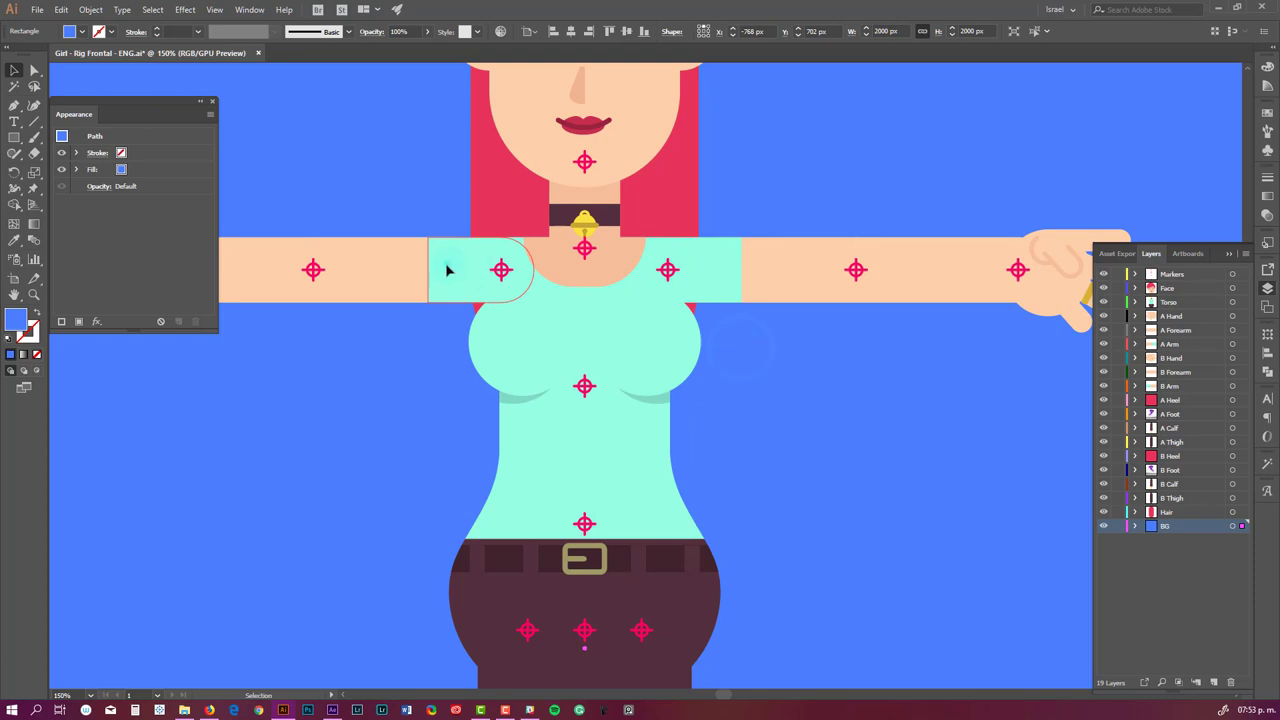
pyautogui.moveTo(447, 270); pyautogui.dragTo(396, 335)
pyautogui.scroll(1, 500, 271)
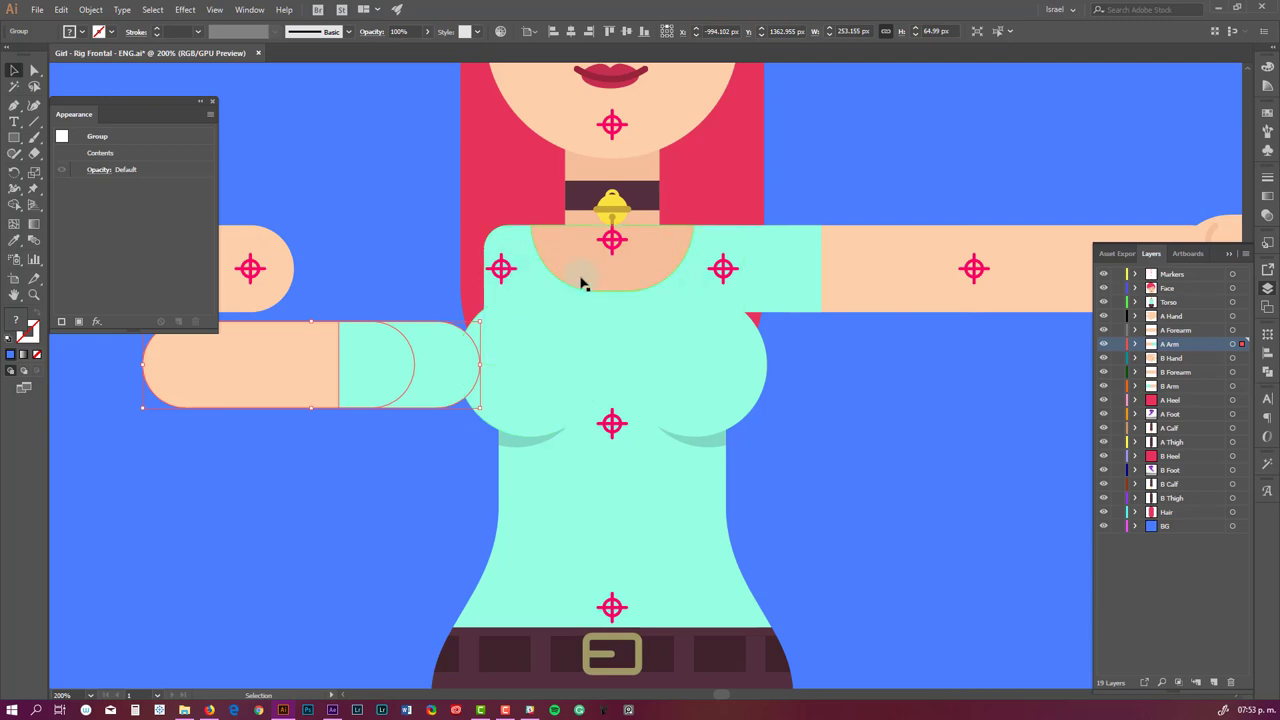
pyautogui.scroll(-1, 615, 283)
pyautogui.hotkey('ctrl', 'z')
pyautogui.scroll(-1, 549, 281)
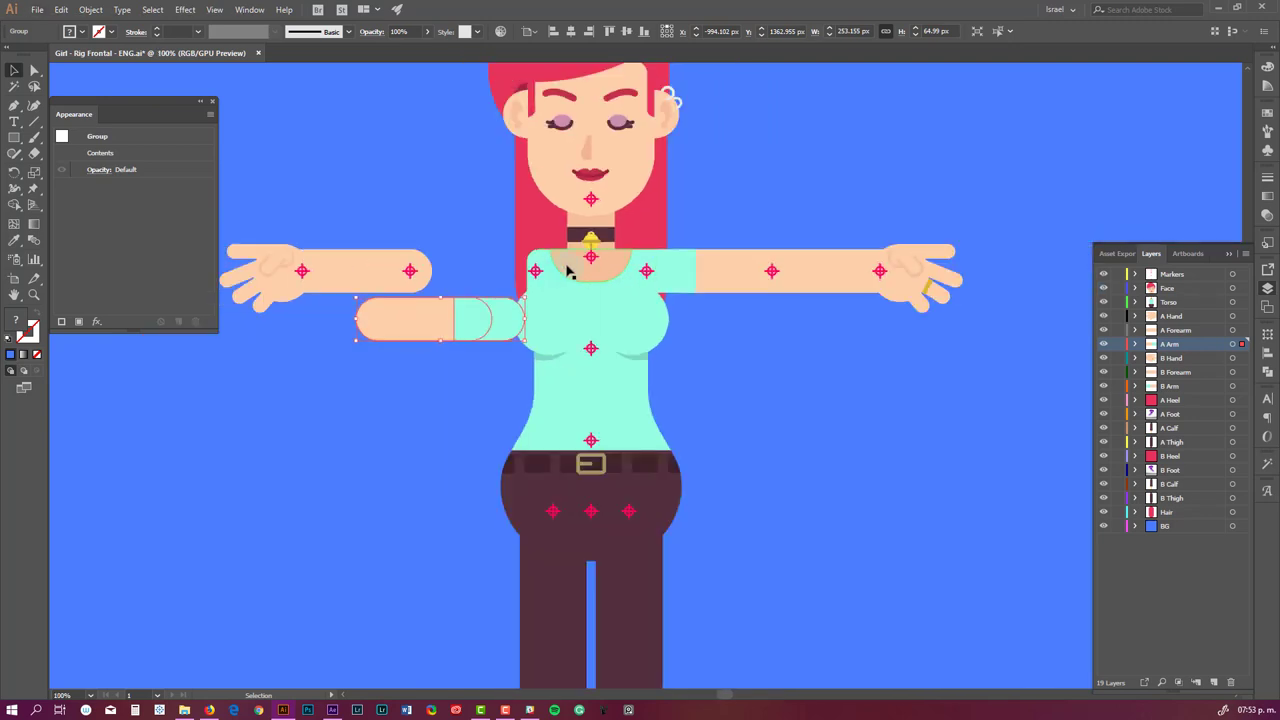
# Examine the legs and feet of the full character, and select the A Foot group.
pyautogui.scroll(-1, 680, 385)
pyautogui.moveTo(701, 410); pyautogui.dragTo(714, 346)
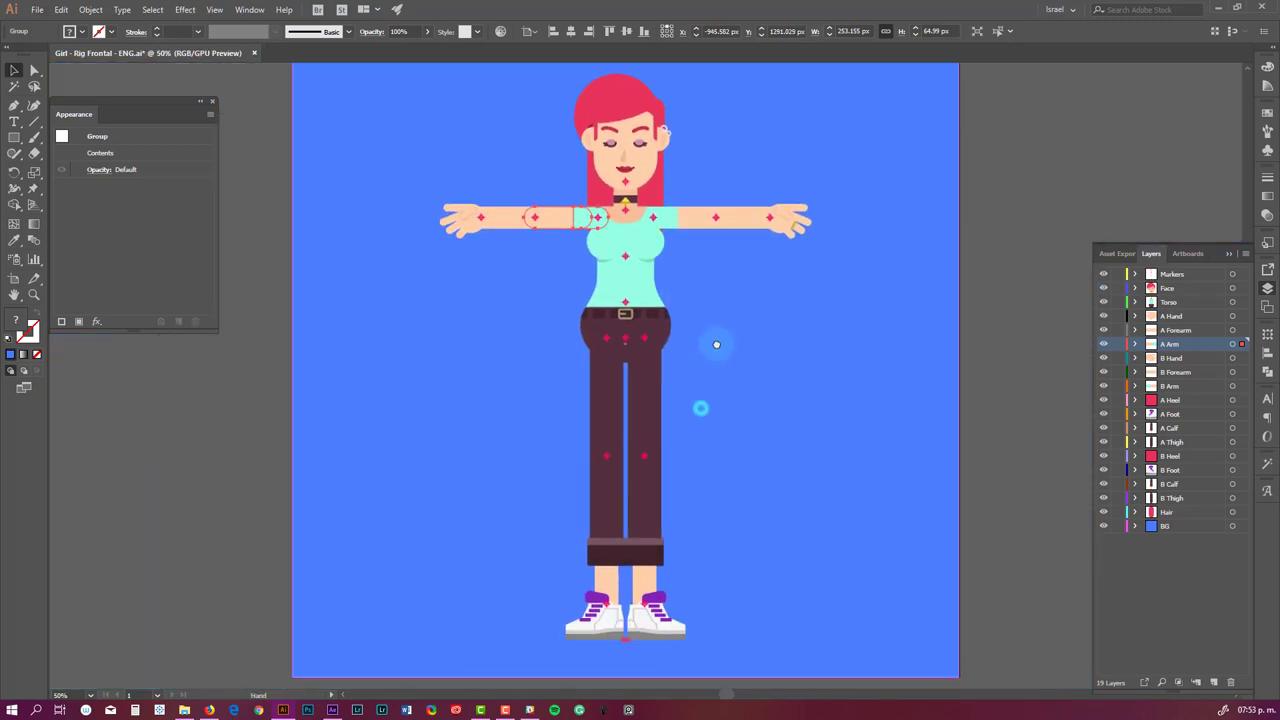
pyautogui.moveTo(724, 564); pyautogui.dragTo(735, 463)
pyautogui.scroll(2, 647, 529)
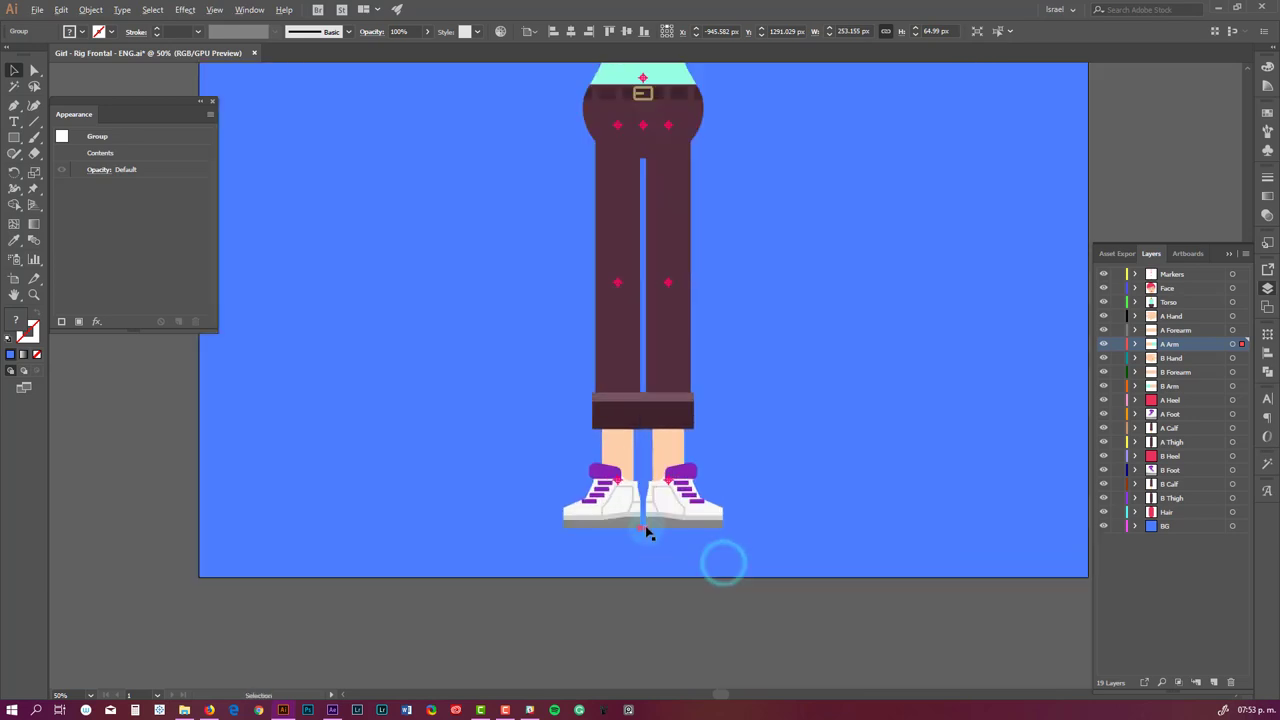
pyautogui.click(563, 443)
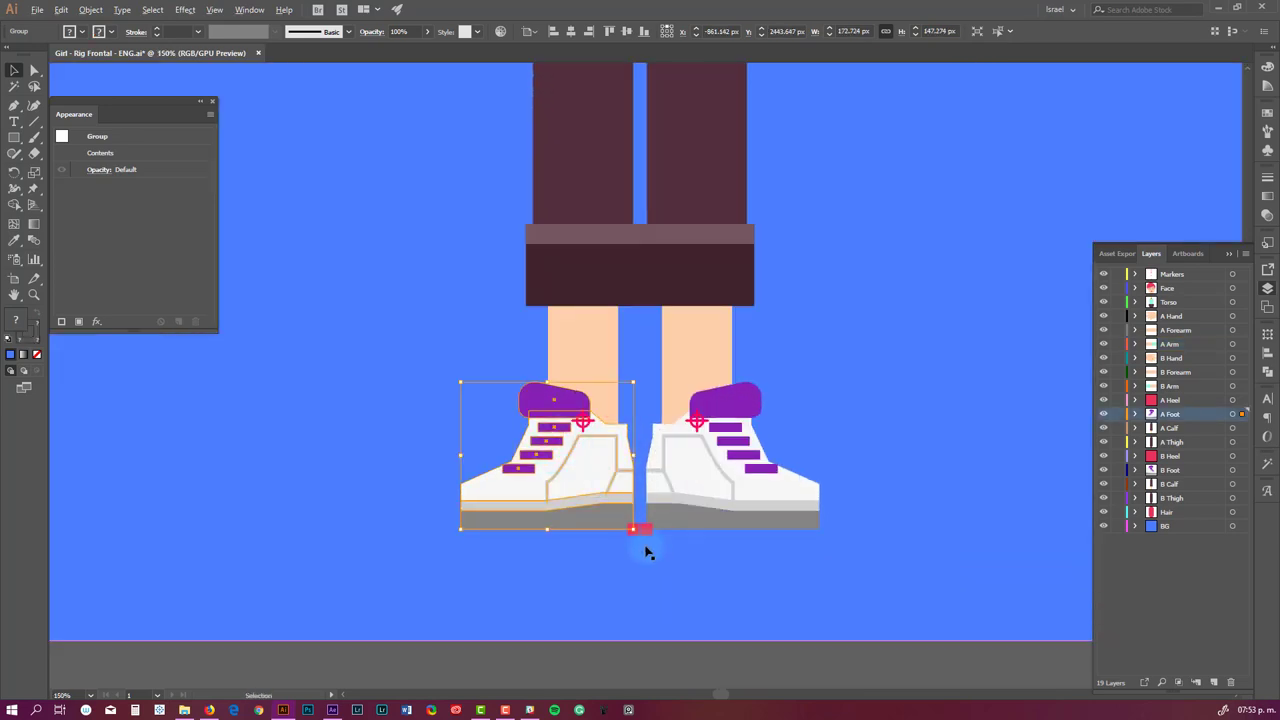
# Select the A Heel square behind the shoe, examine how it sits on the sole's corner, and return to the full character.
pyautogui.scroll(2, 644, 547)
pyautogui.scroll(2, 622, 520)
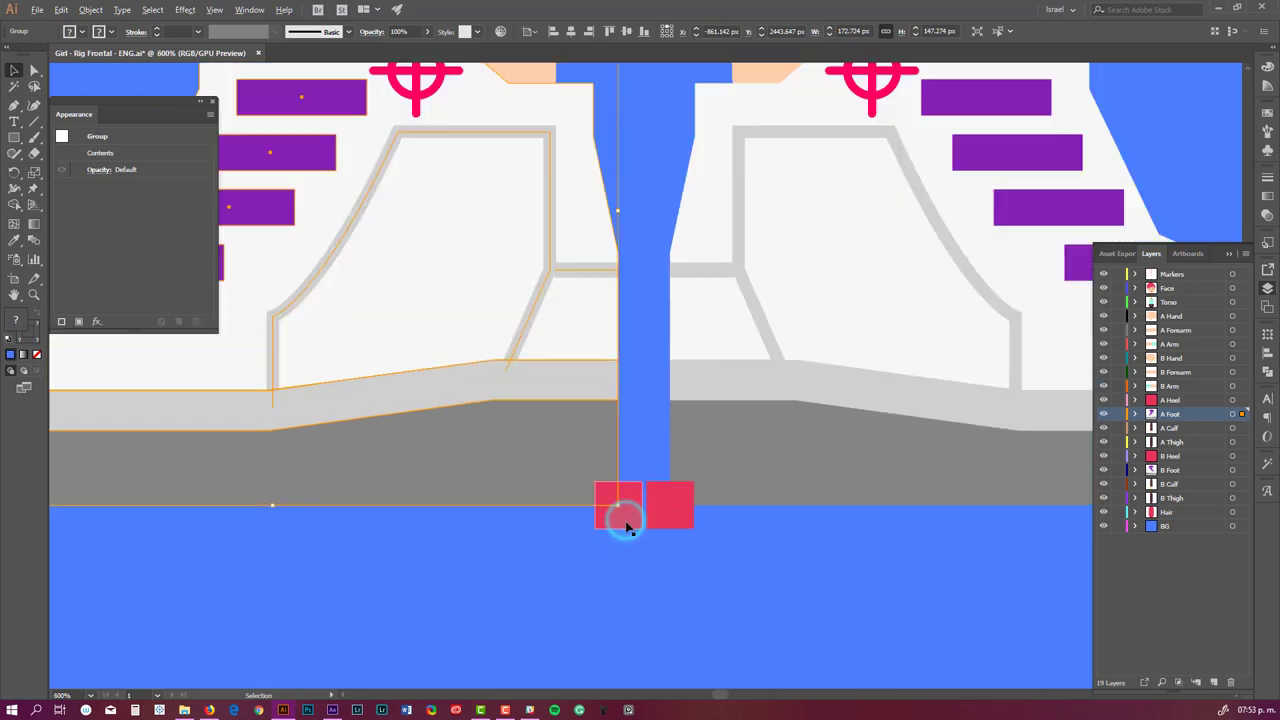
pyautogui.click(623, 521)
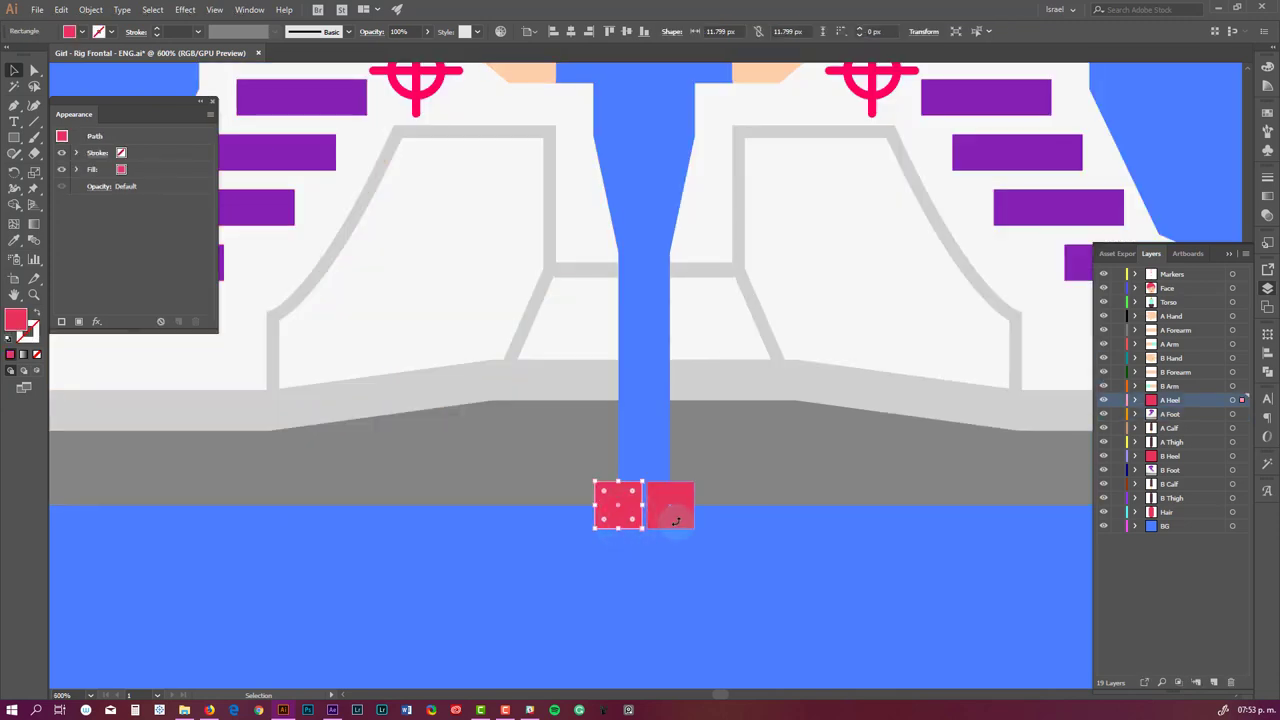
pyautogui.scroll(-2, 666, 433)
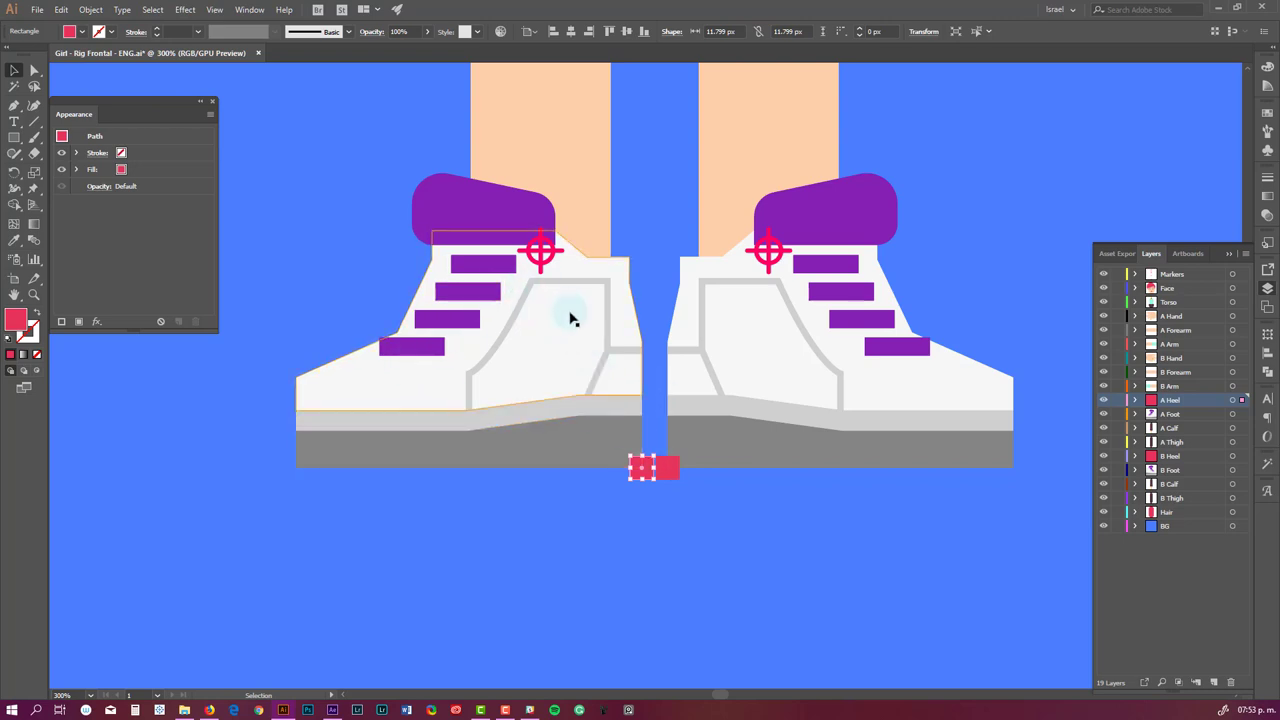
pyautogui.scroll(-5, 538, 370)
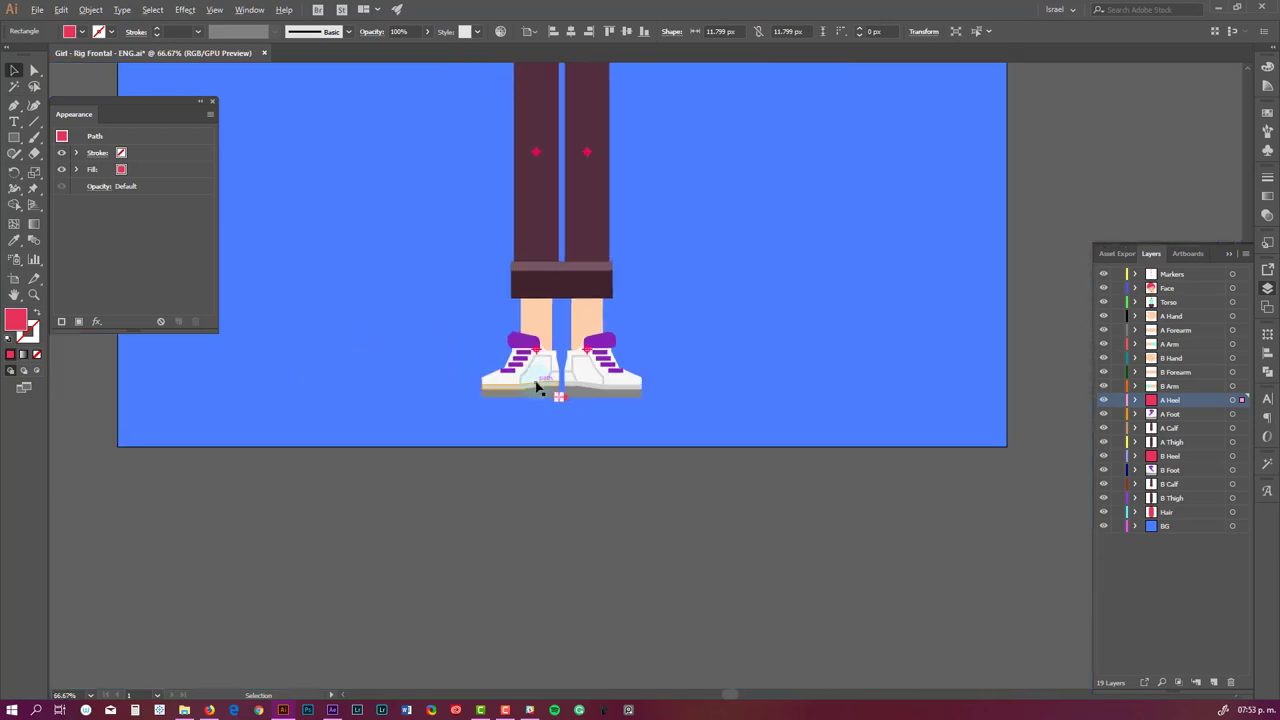
pyautogui.moveTo(697, 204); pyautogui.dragTo(720, 429)
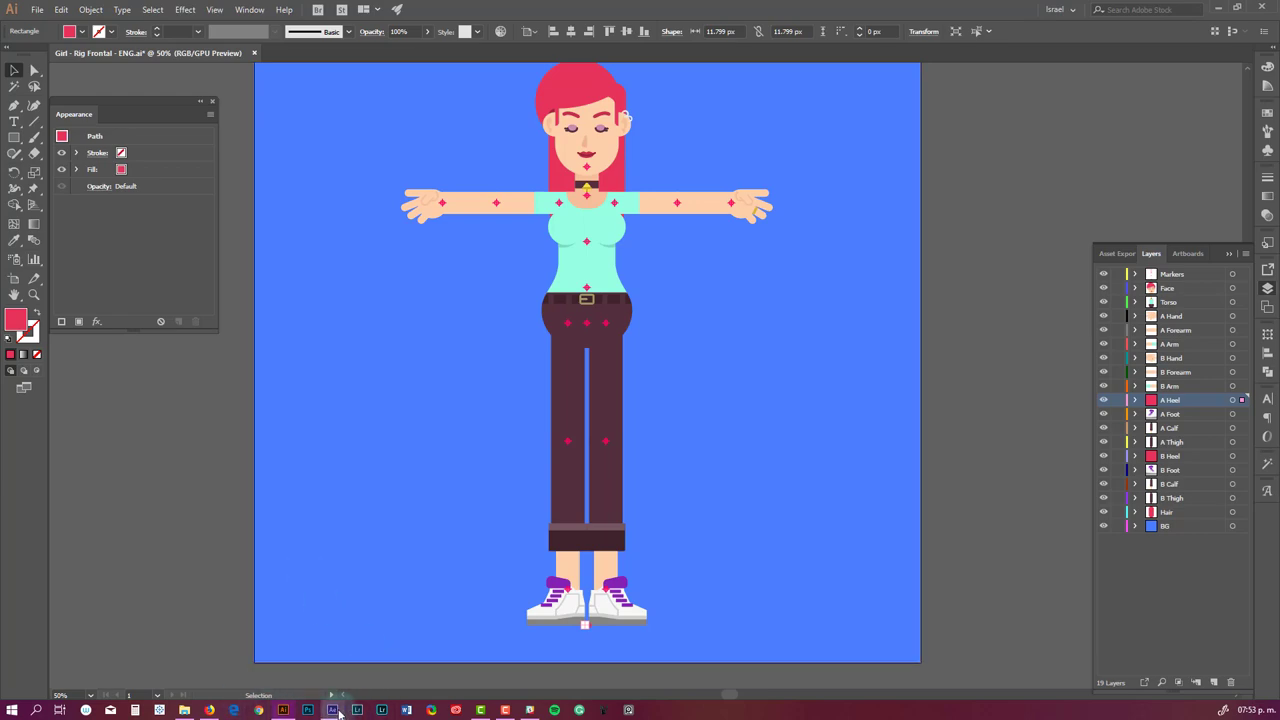
# Switch to After Effects, bring up the Flexible Torso folder in File Explorer, and move its window off the composition area.
pyautogui.click(333, 710)
pyautogui.click(184, 710)
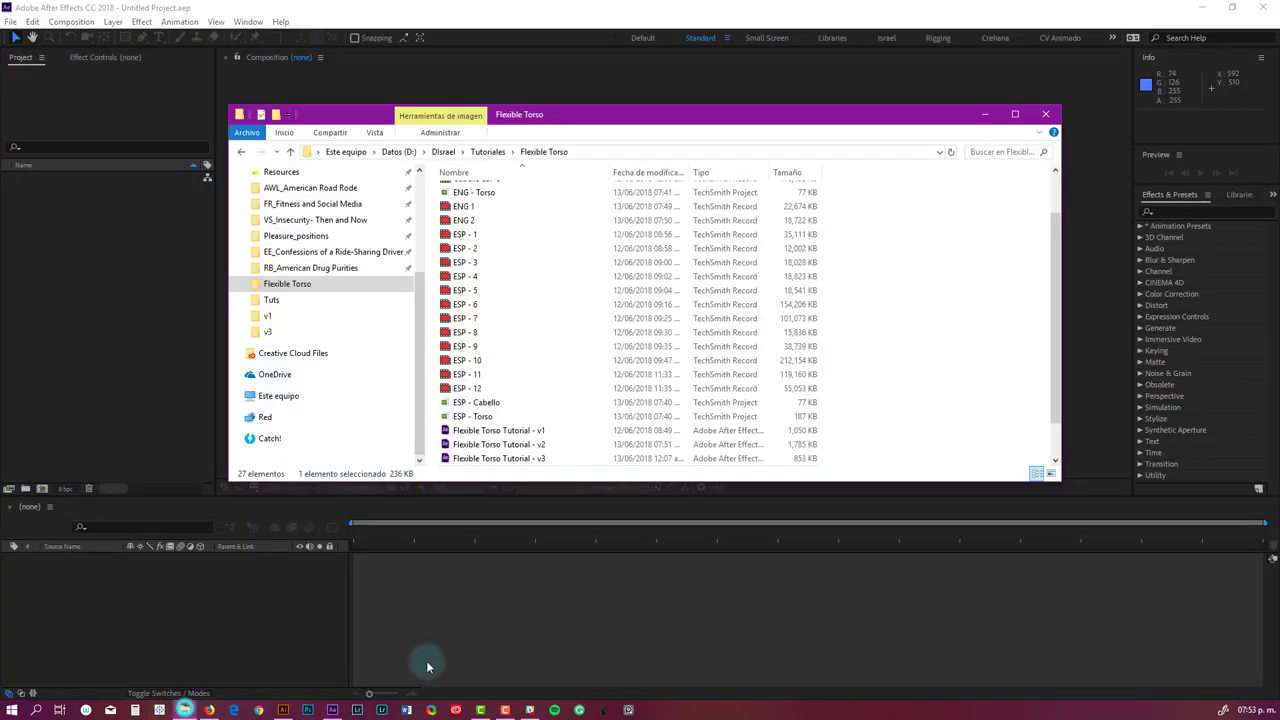
pyautogui.moveTo(640, 117); pyautogui.dragTo(1279, 120)
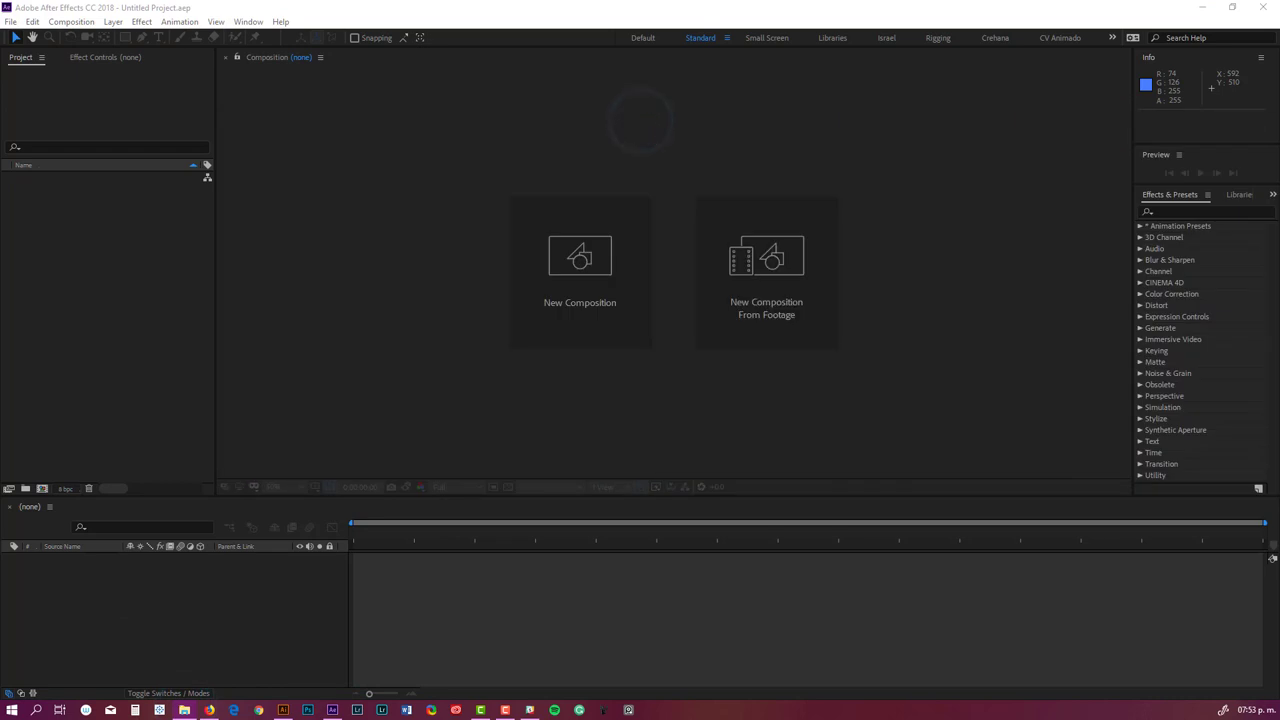
# Switch to Illustrator, begin saving over Girl - Rig Frontal - ENG to examine the Create PDF Compatible File option, and cancel the save.
pyautogui.click(284, 710)
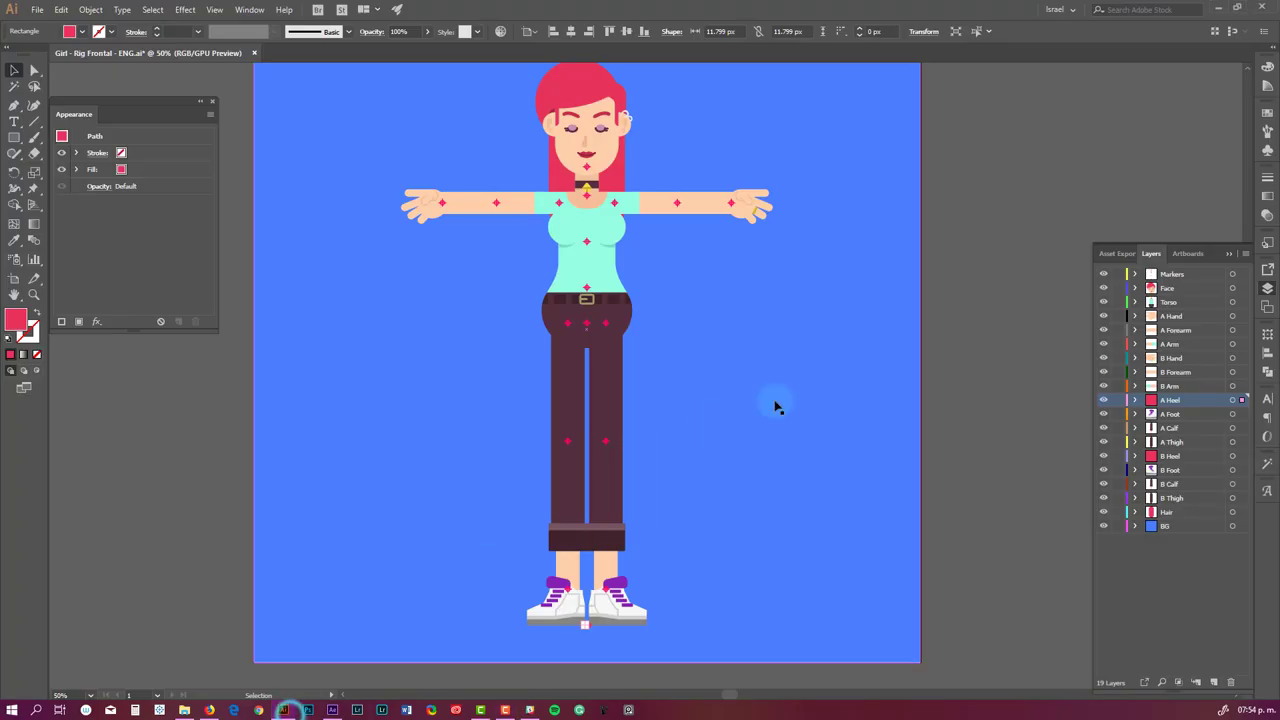
pyautogui.click(1013, 311)
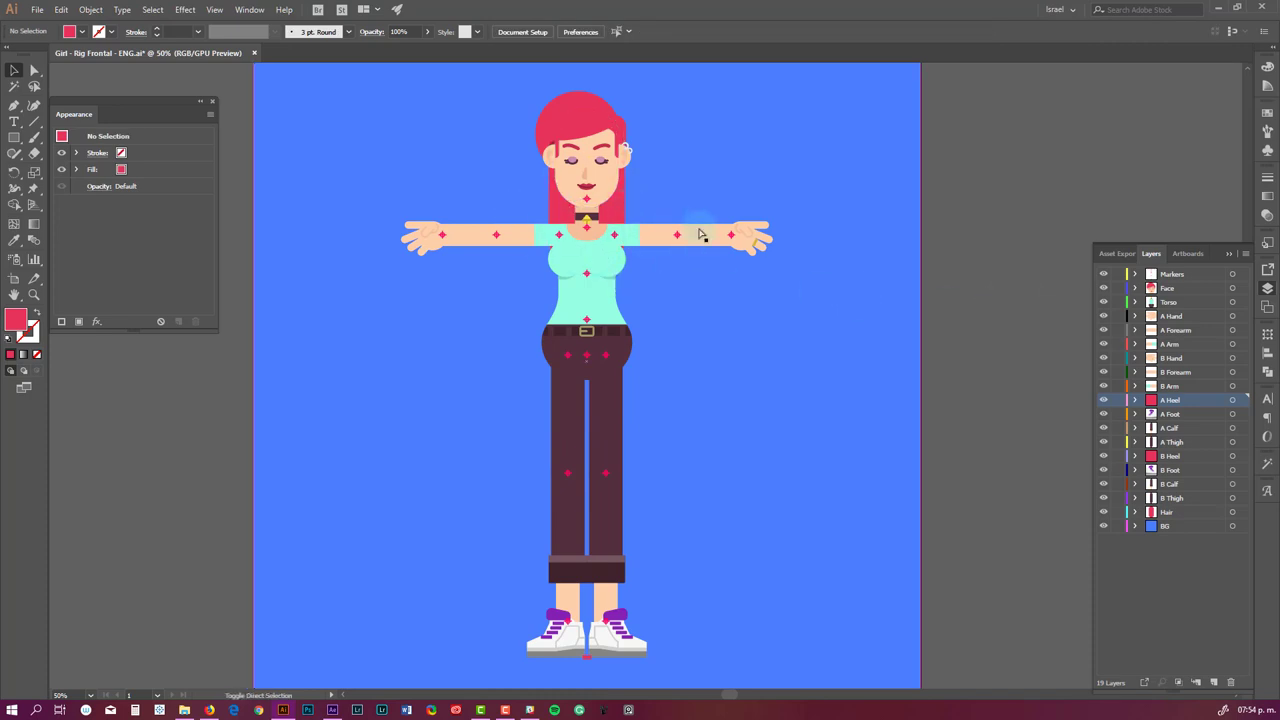
pyautogui.hotkey('ctrl', 'shift', 's')
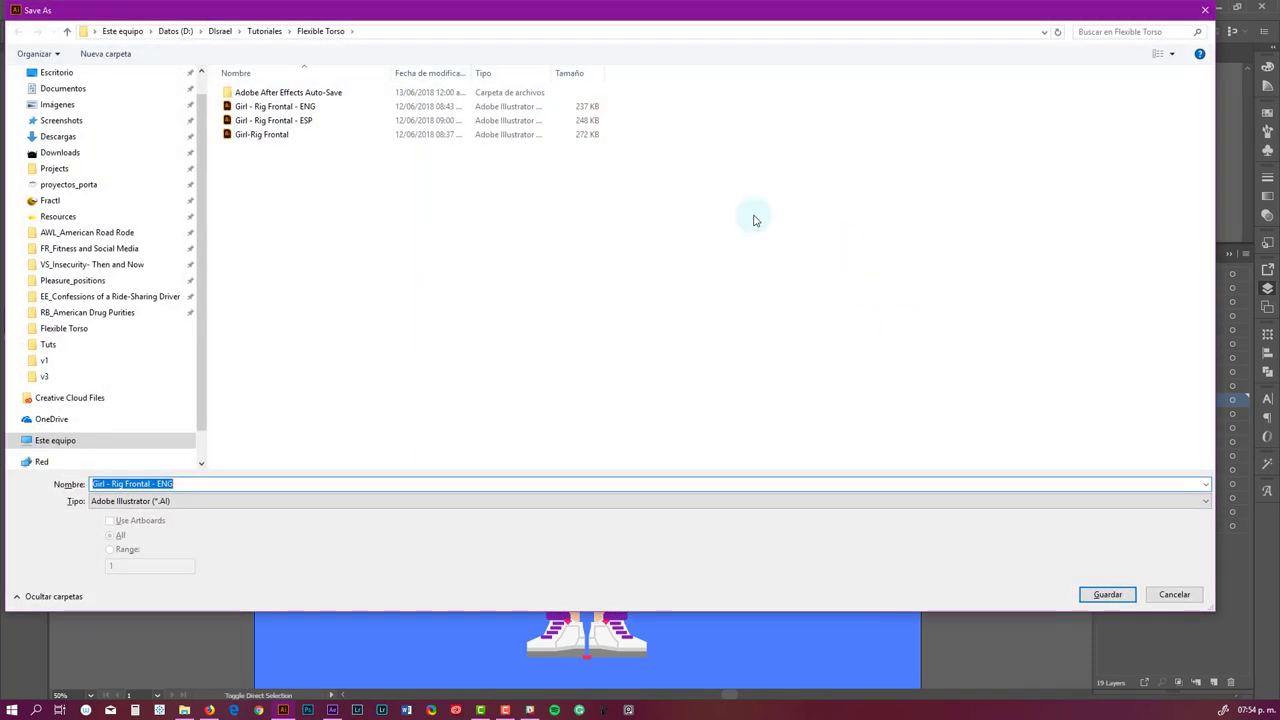
pyautogui.click(298, 106)
pyautogui.click(1090, 586)
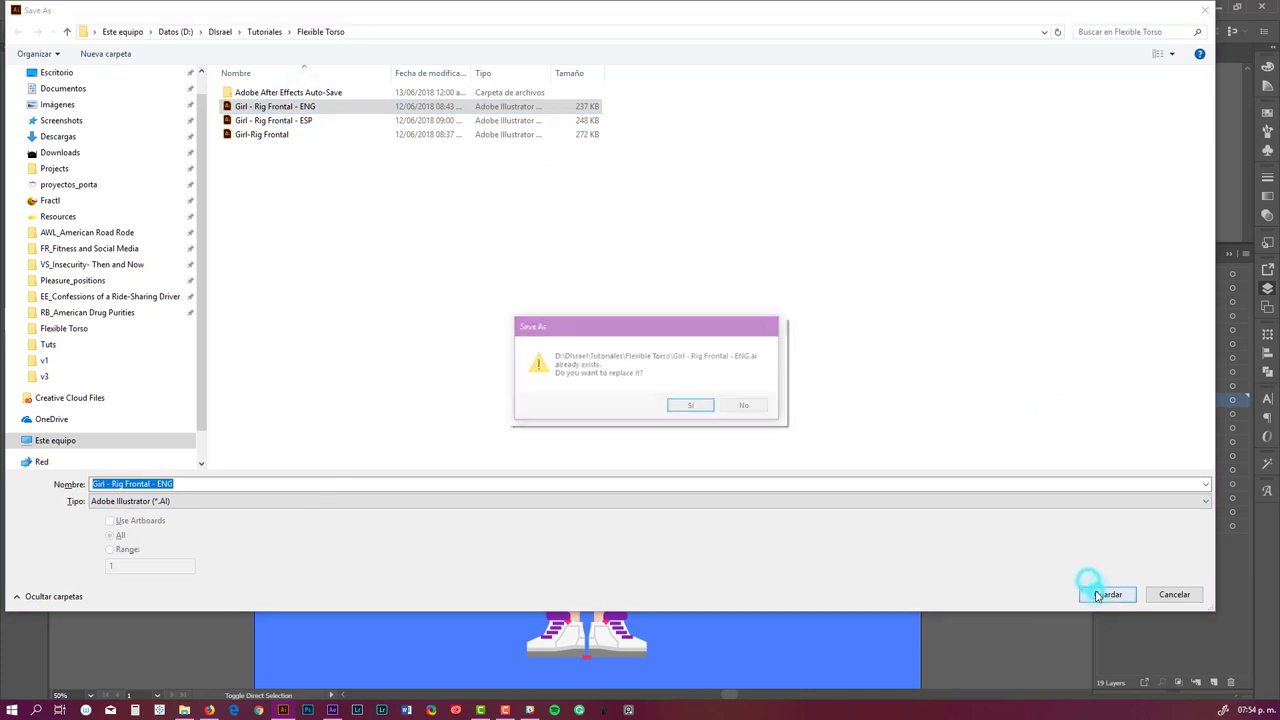
pyautogui.click(694, 406)
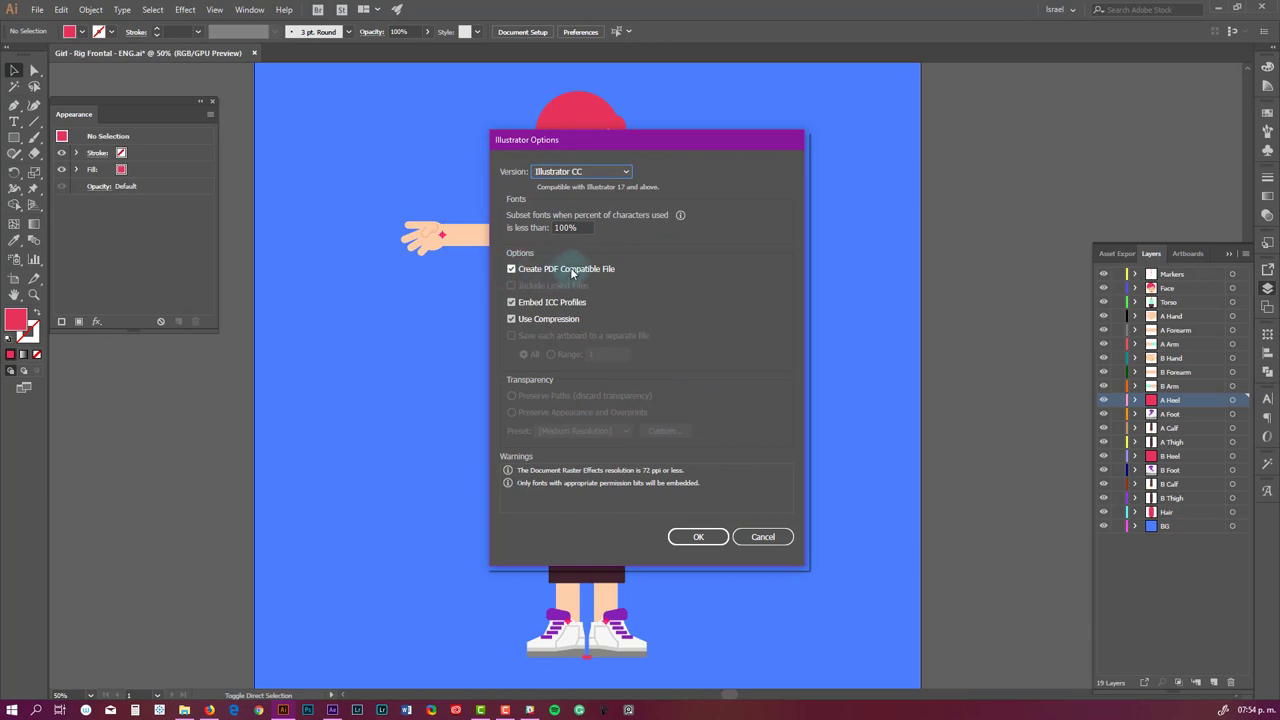
pyautogui.click(763, 537)
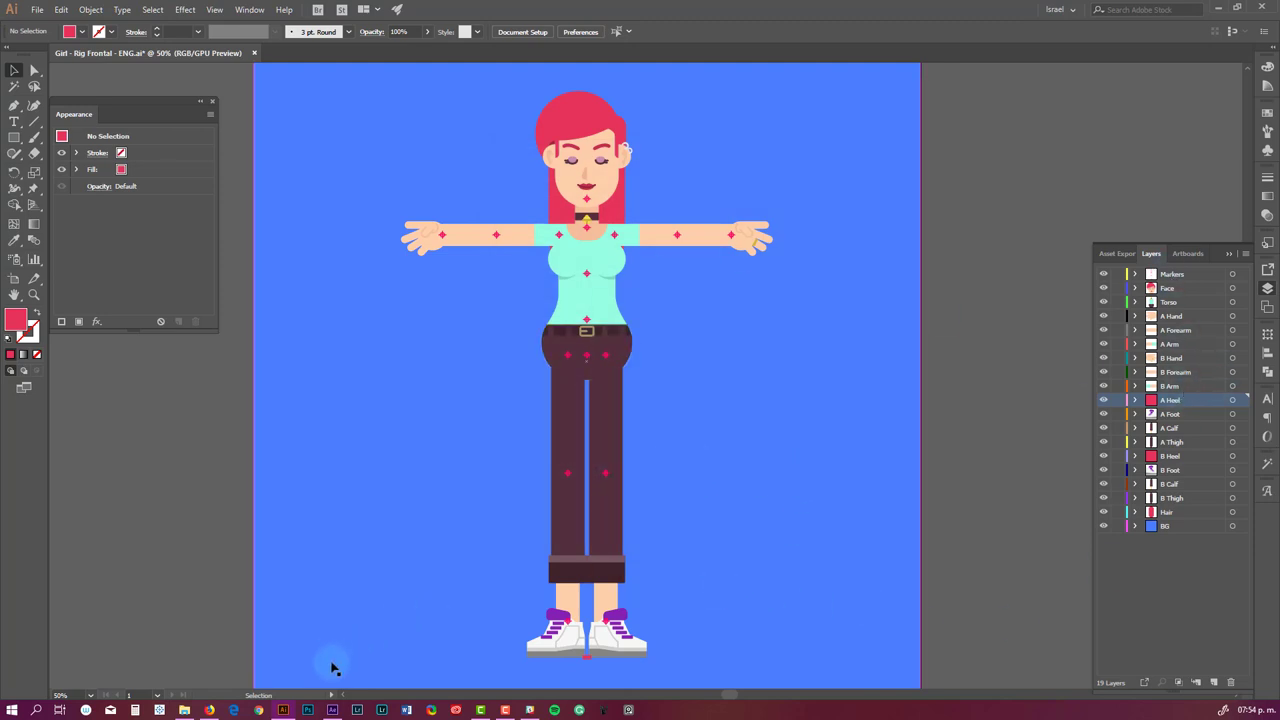
# Switch to After Effects and import Girl - Rig Frontal - ENG.ai as a Composition with Layer Size footage dimensions.
pyautogui.click(283, 710)
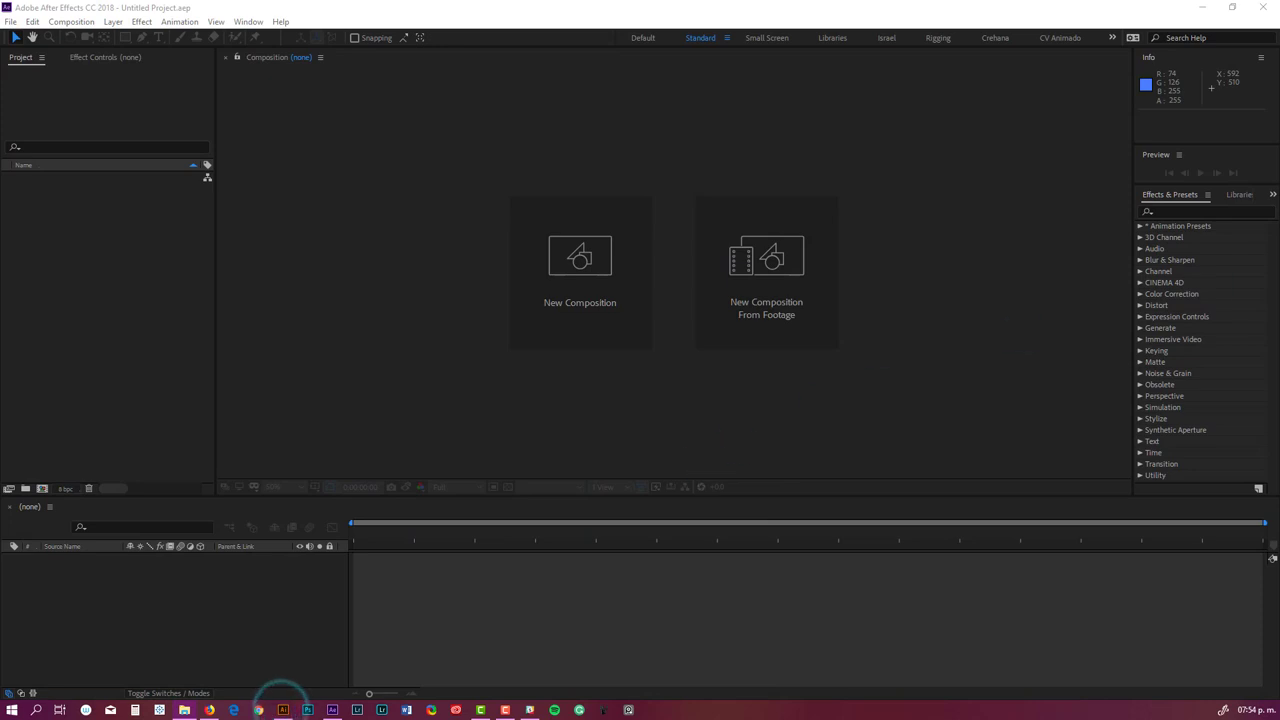
pyautogui.moveTo(889, 327); pyautogui.dragTo(101, 270)
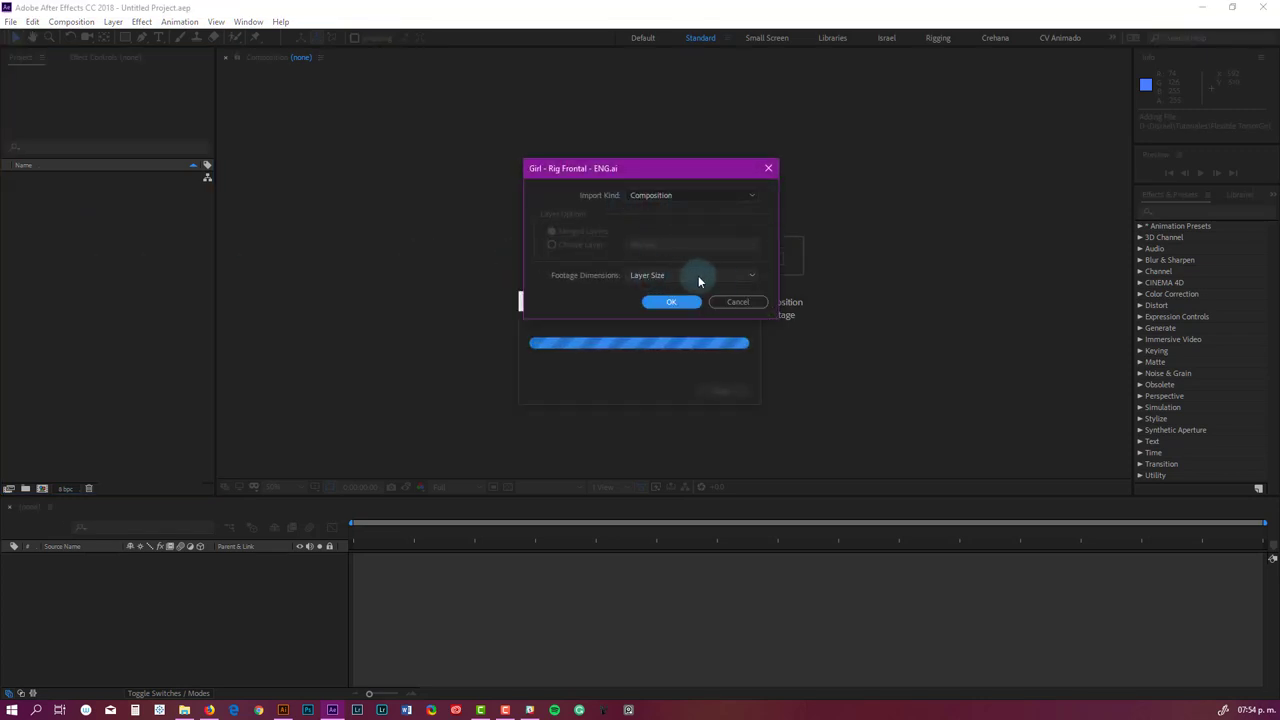
pyautogui.click(675, 306)
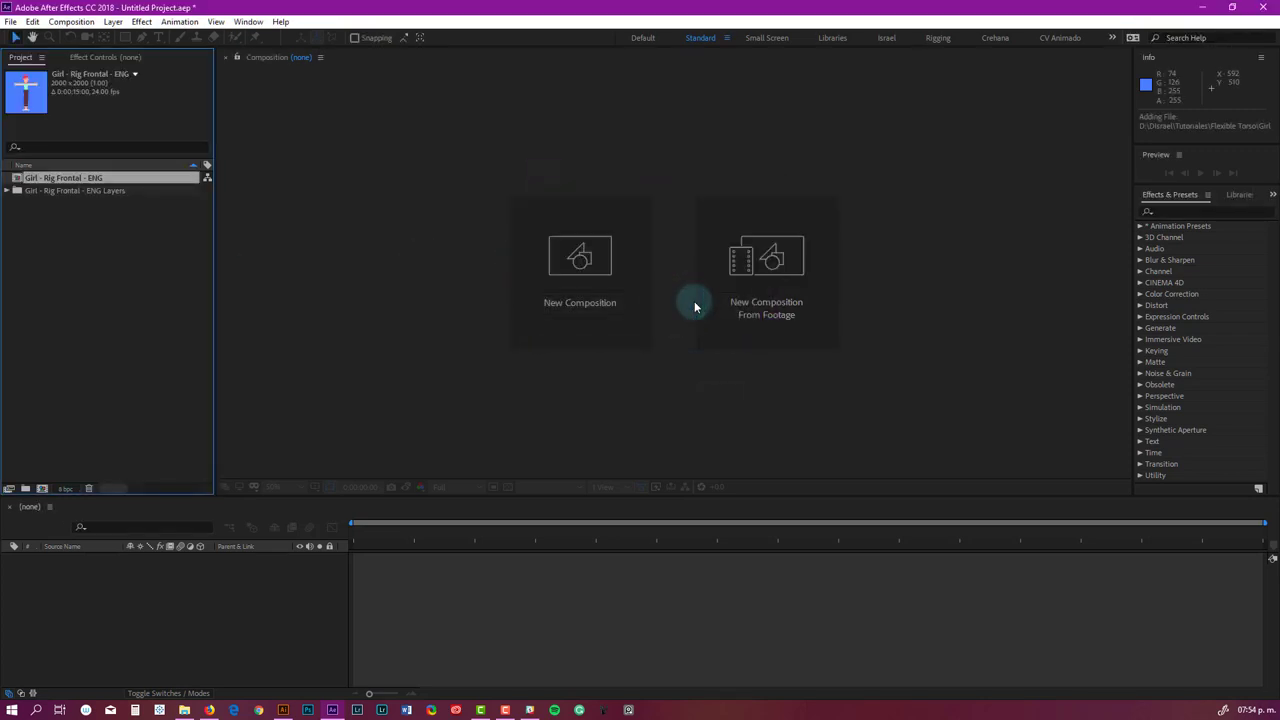
# Open the imported Girl - Rig Frontal - ENG composition and dock its timeline alongside the viewer, widened to show all layer columns.
pyautogui.doubleClick(74, 180)
pyautogui.scroll(-3, 694, 322)
pyautogui.click(802, 297)
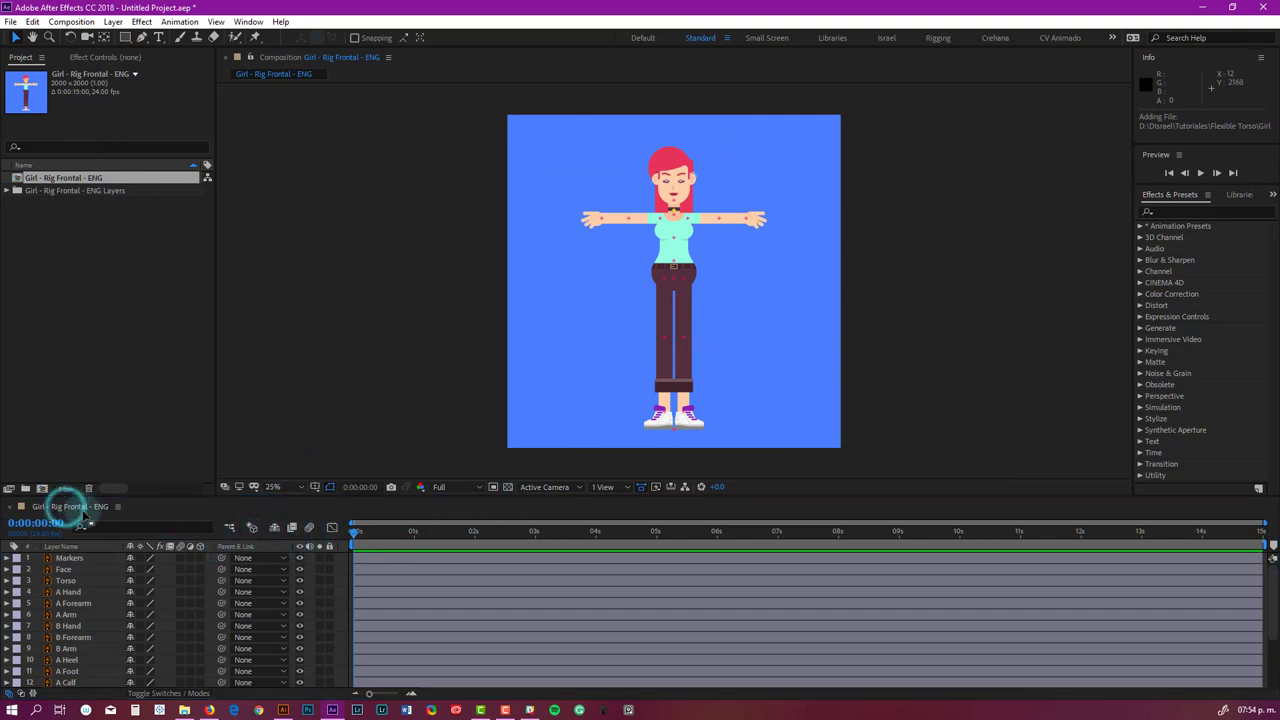
pyautogui.moveTo(231, 529); pyautogui.dragTo(115, 292)
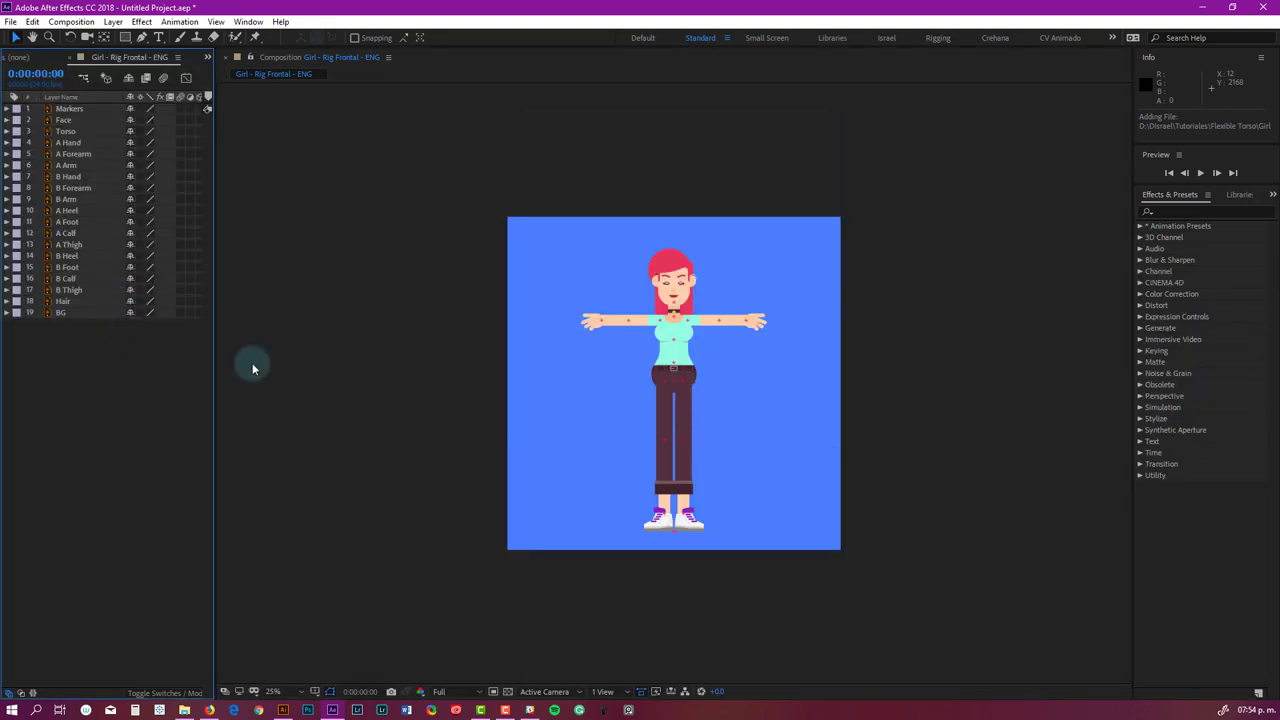
pyautogui.moveTo(214, 222); pyautogui.dragTo(433, 195)
pyautogui.moveTo(120, 97); pyautogui.dragTo(108, 97)
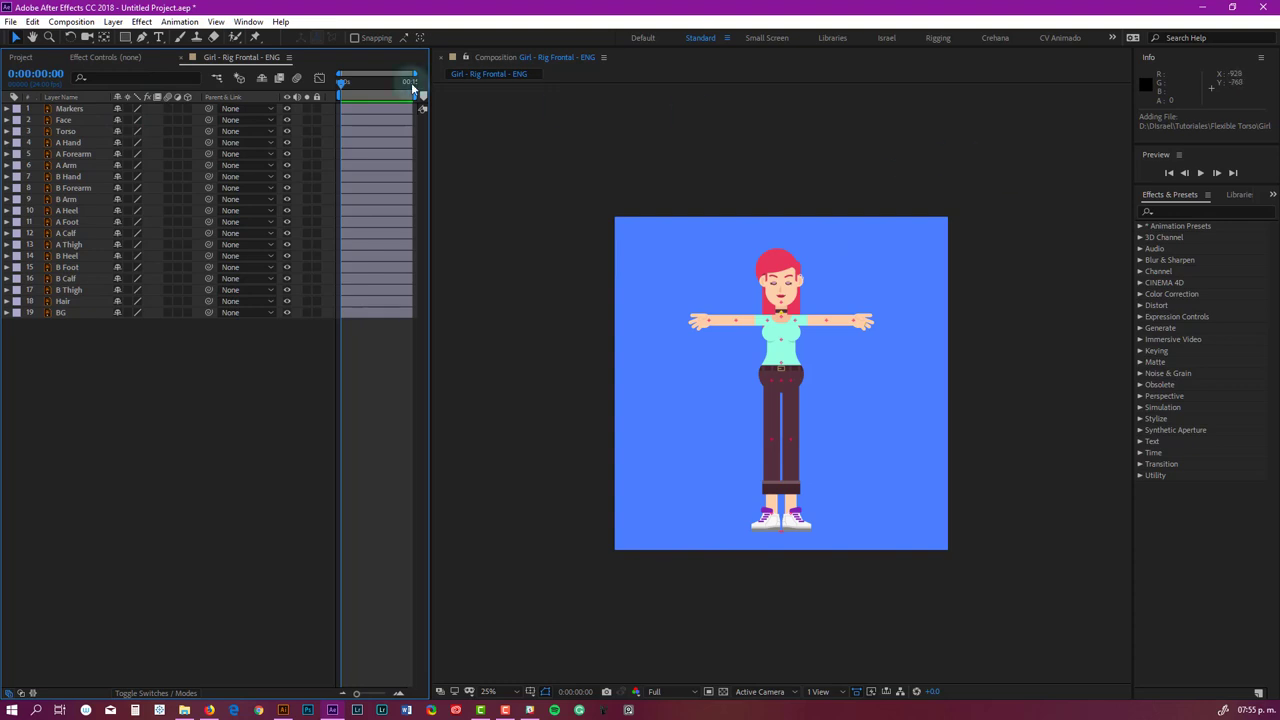
# Open the Duik script, group it with Effects & Presets and Libraries, and widen the group so all rigging tool names fit.
pyautogui.click(248, 21)
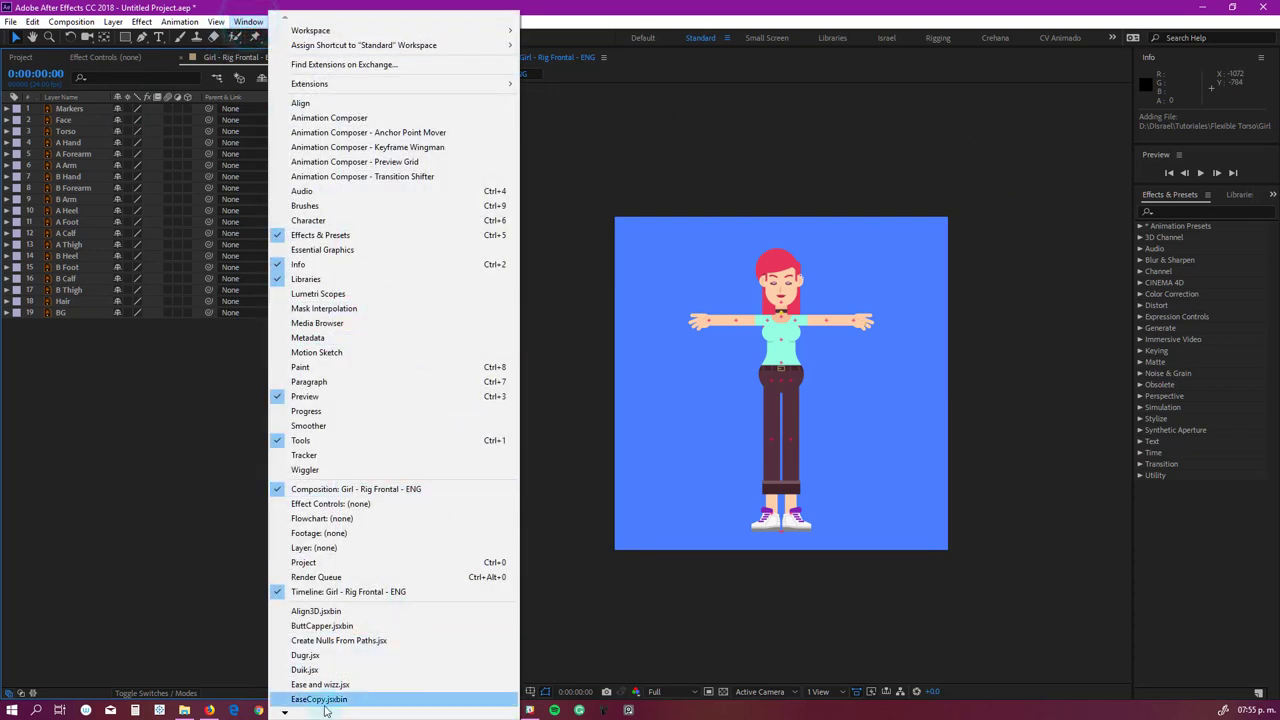
pyautogui.moveTo(313, 712)
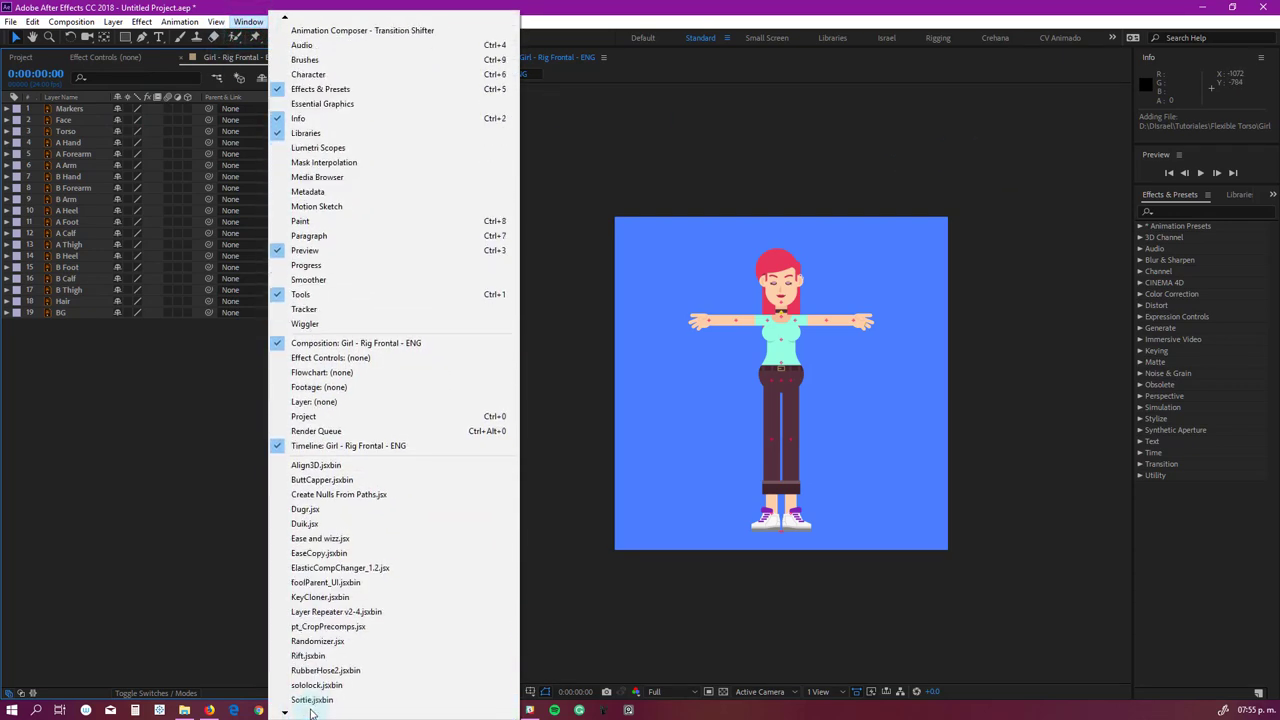
pyautogui.click(313, 466)
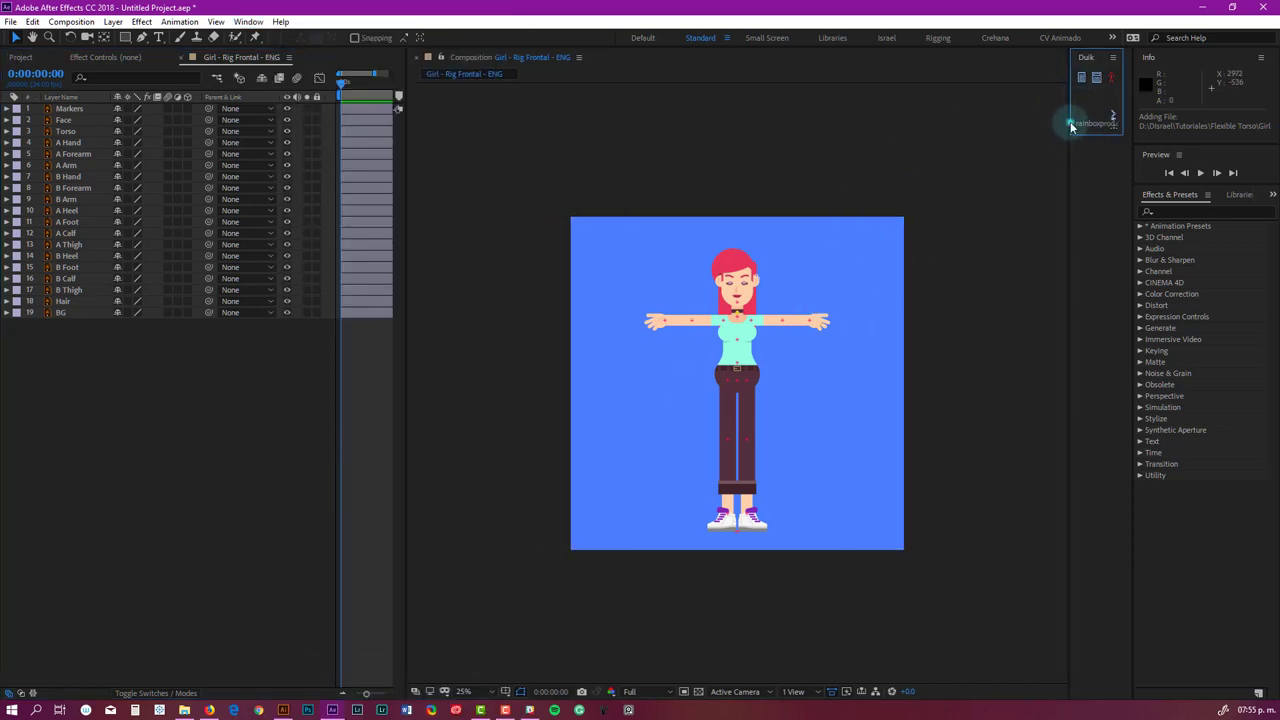
pyautogui.moveTo(1068, 121); pyautogui.dragTo(1054, 255)
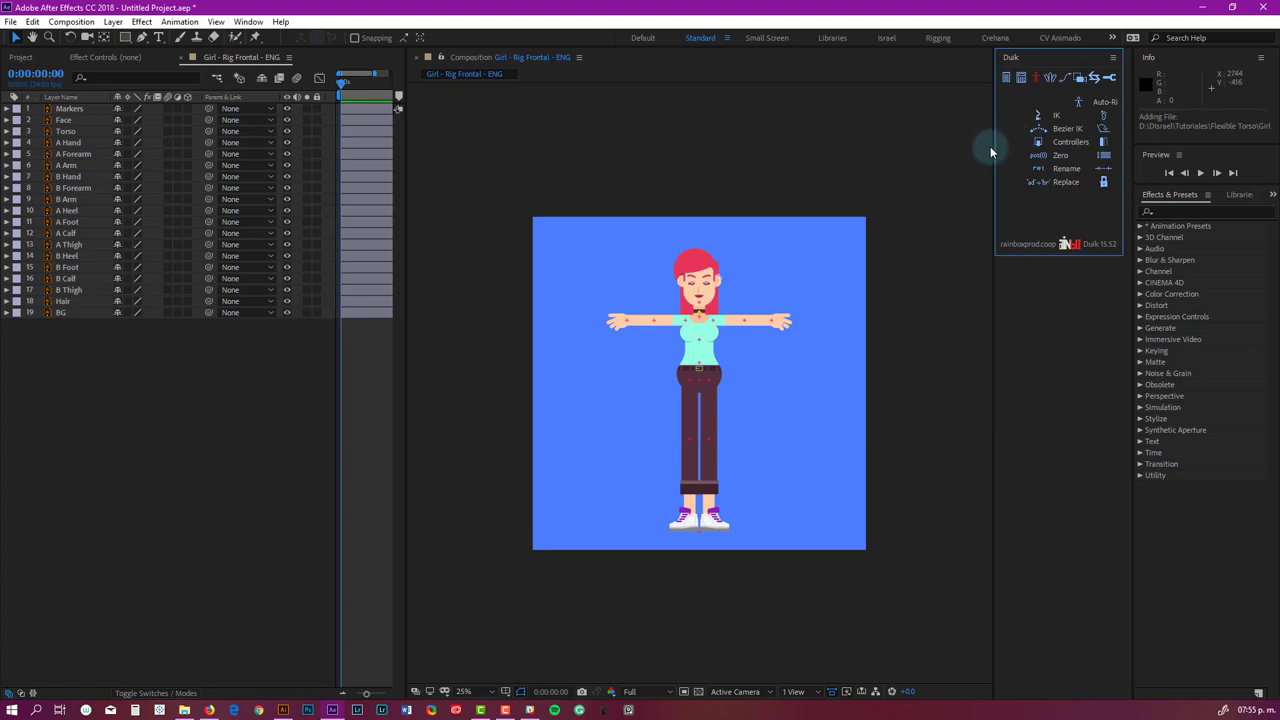
pyautogui.moveTo(1012, 58); pyautogui.dragTo(1190, 275)
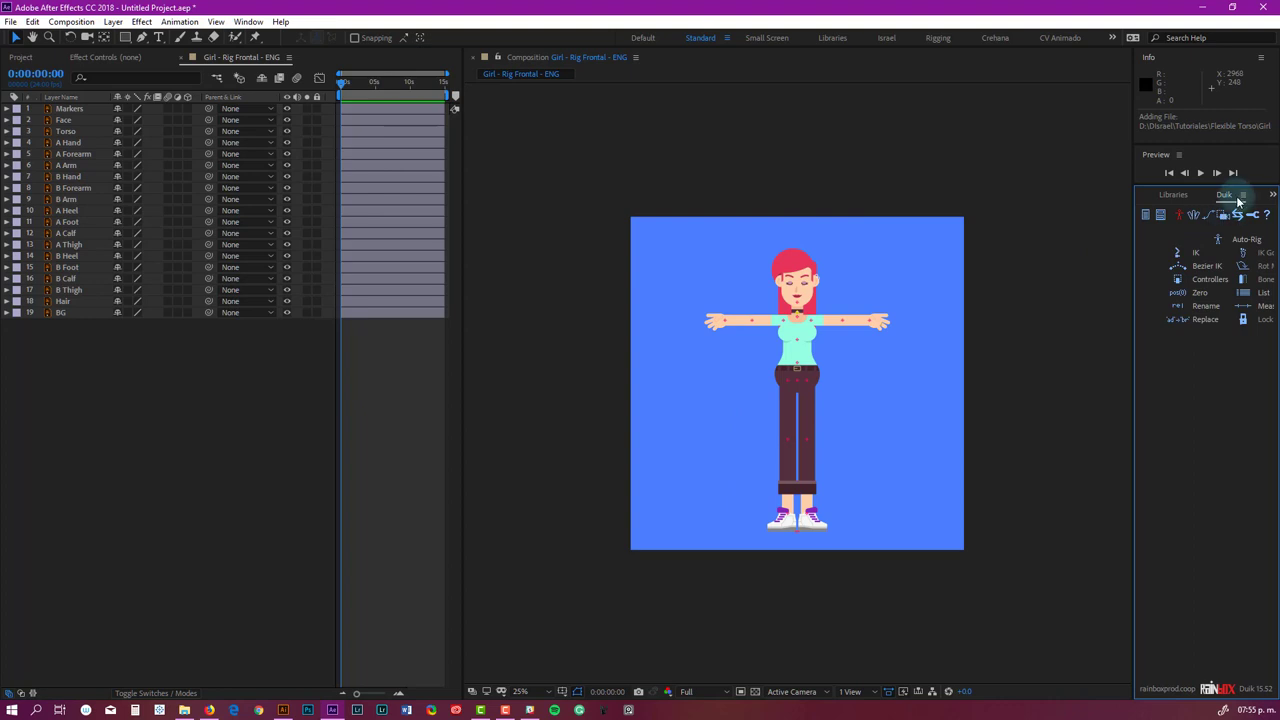
pyautogui.moveTo(1131, 278); pyautogui.dragTo(1095, 278)
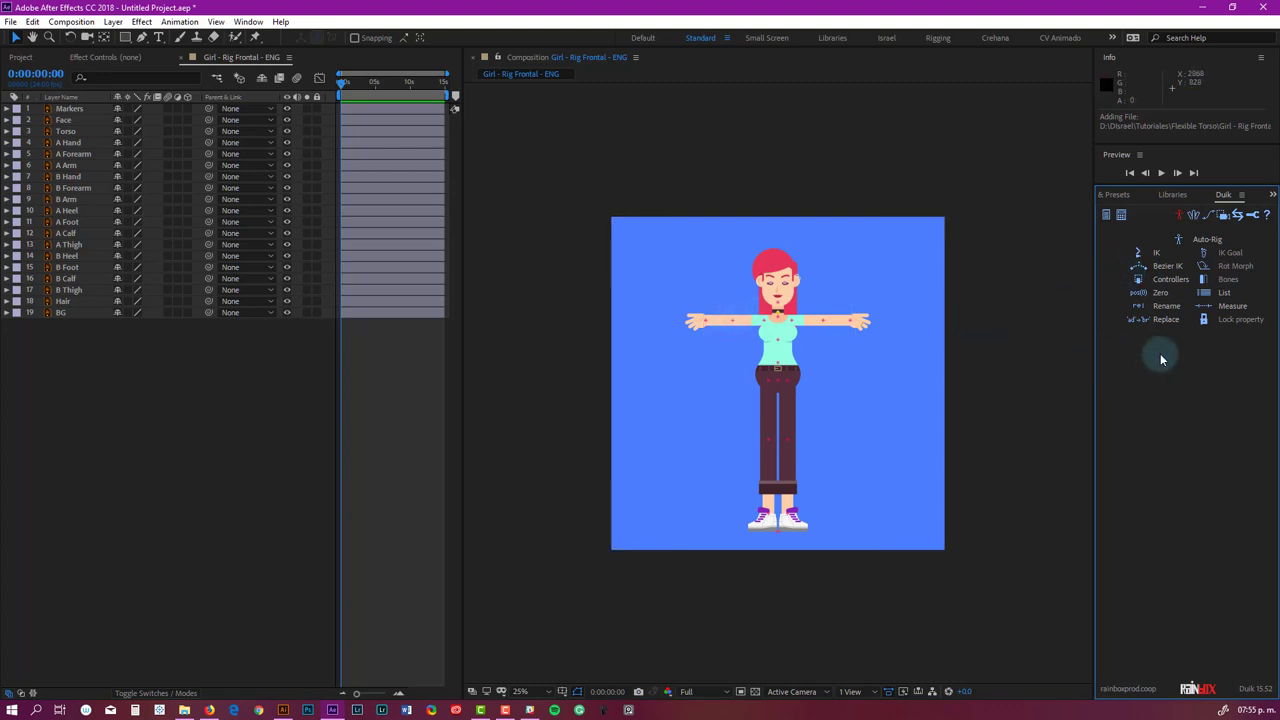
# Show Effect Controls, dock it between the timeline and the composition viewer, and widen the timeline to reveal its columns.
pyautogui.press('.')
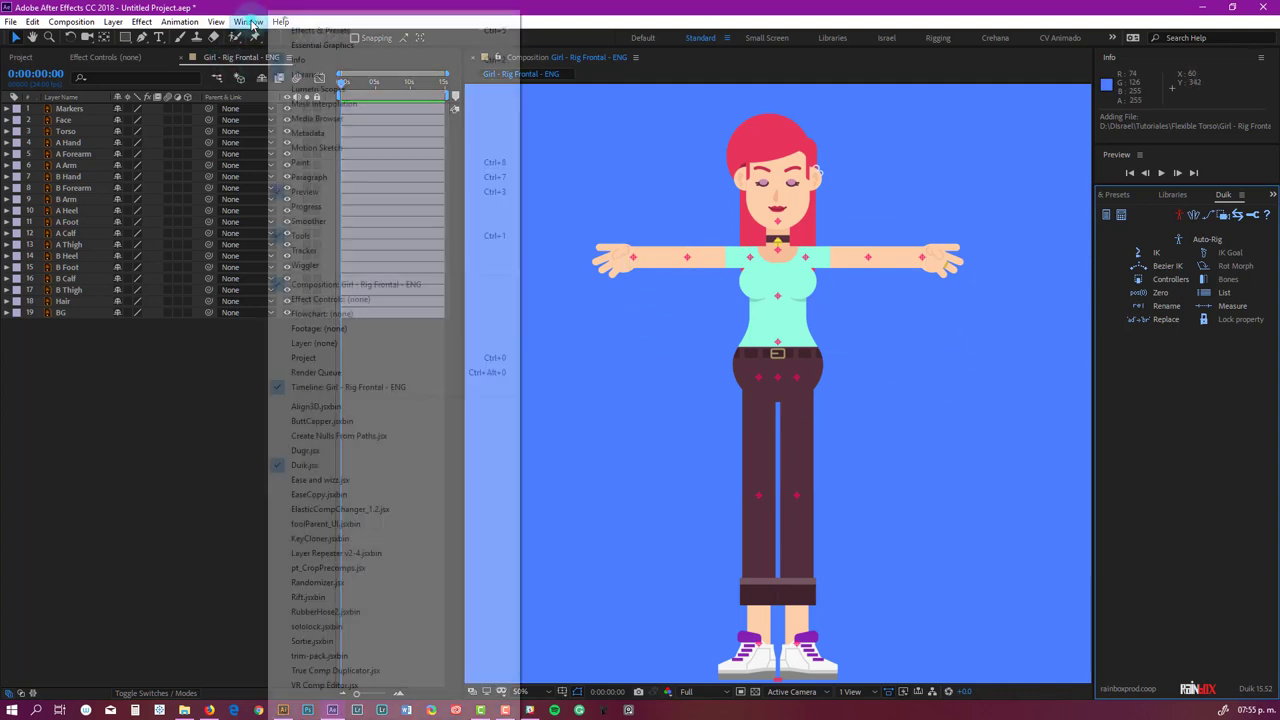
pyautogui.click(248, 22)
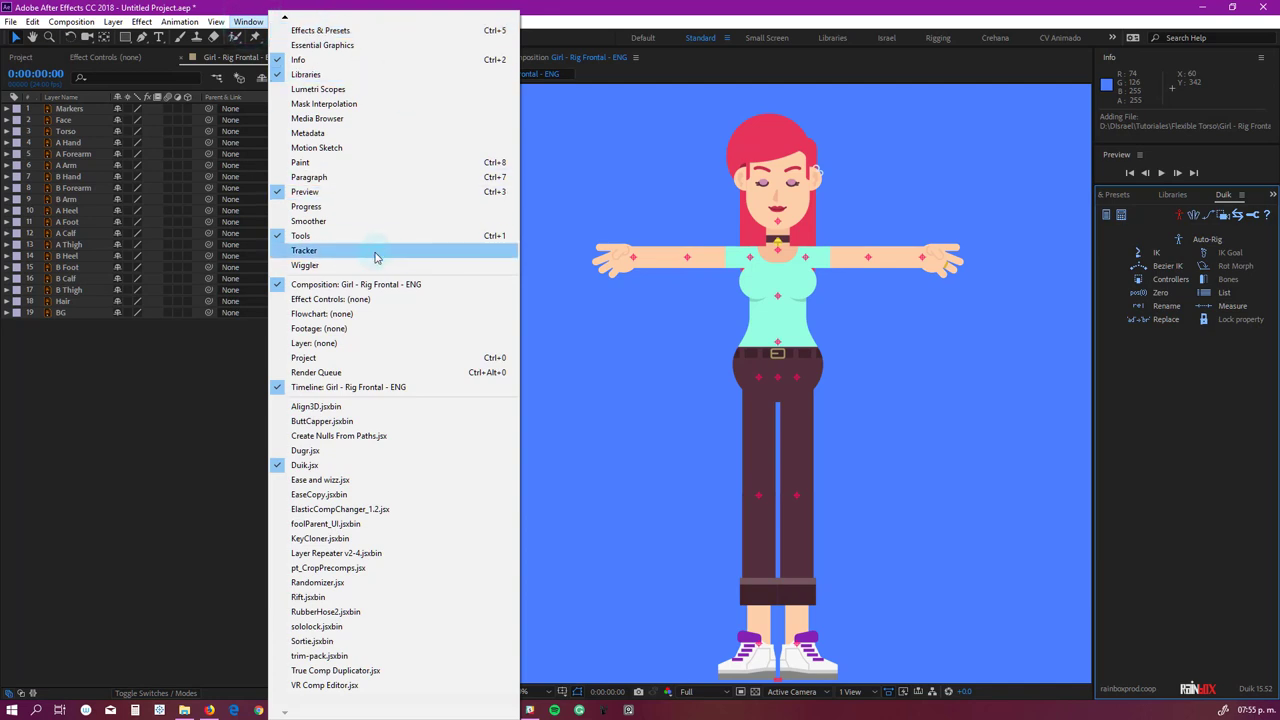
pyautogui.click(314, 299)
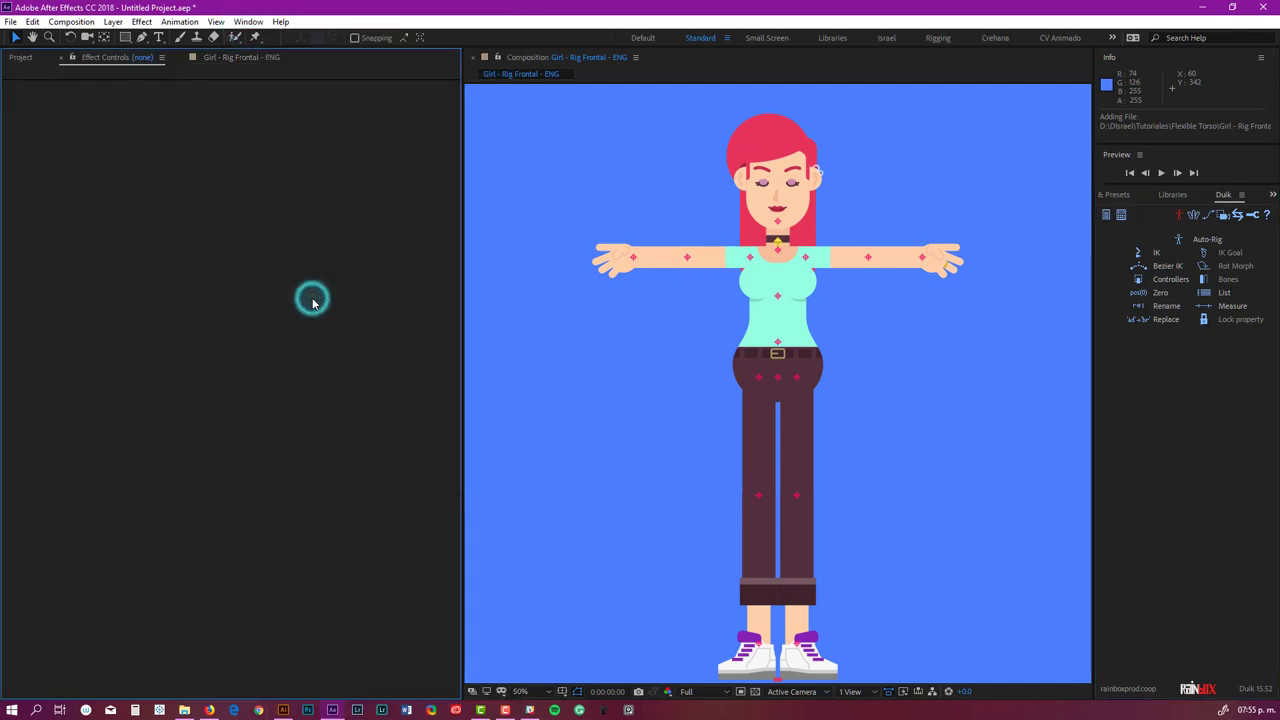
pyautogui.moveTo(97, 65); pyautogui.dragTo(449, 206)
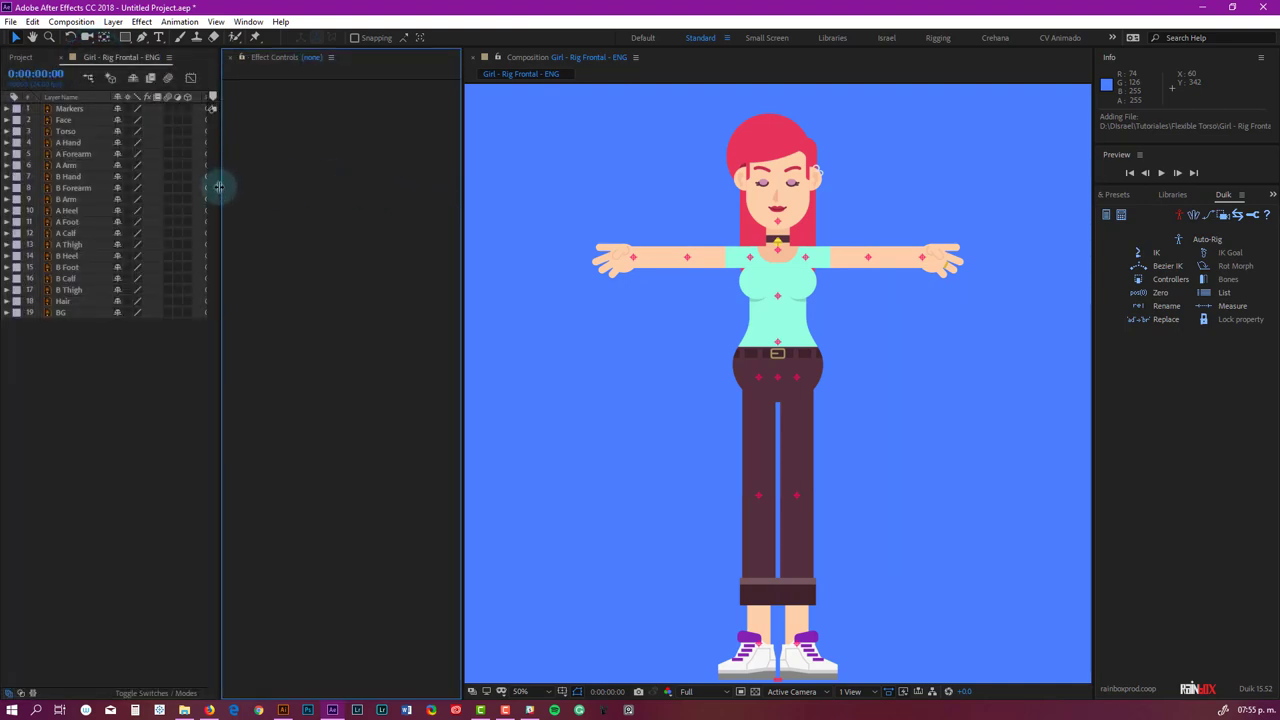
pyautogui.moveTo(218, 186); pyautogui.dragTo(551, 175)
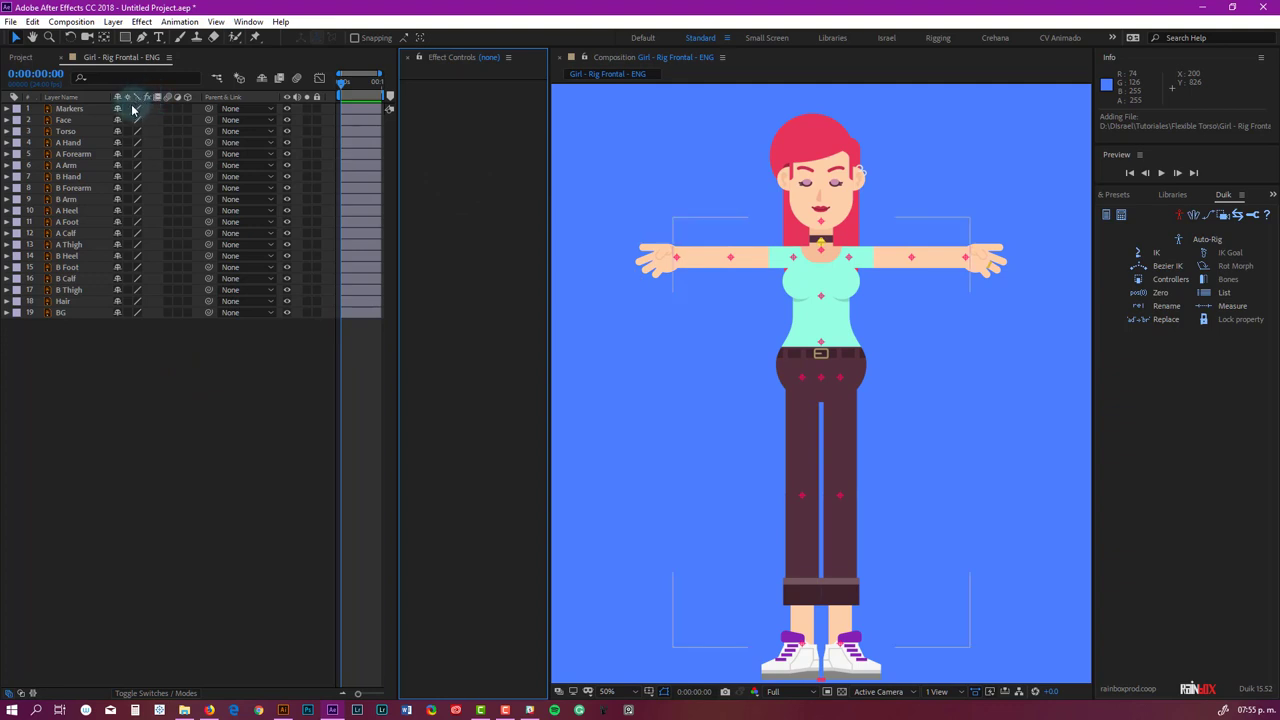
# Enable continuous rasterization on all the character layers, and lock the Markers and BG layers.
pyautogui.moveTo(128, 108); pyautogui.dragTo(138, 320)
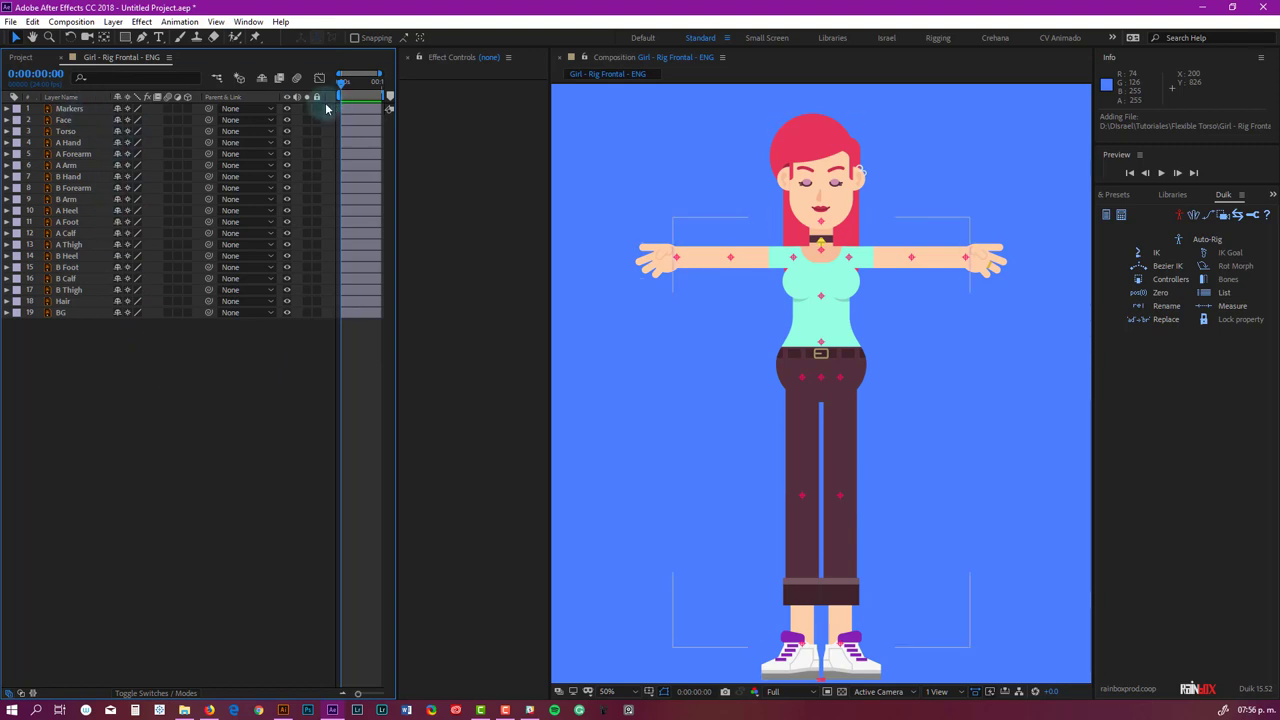
pyautogui.click(318, 109)
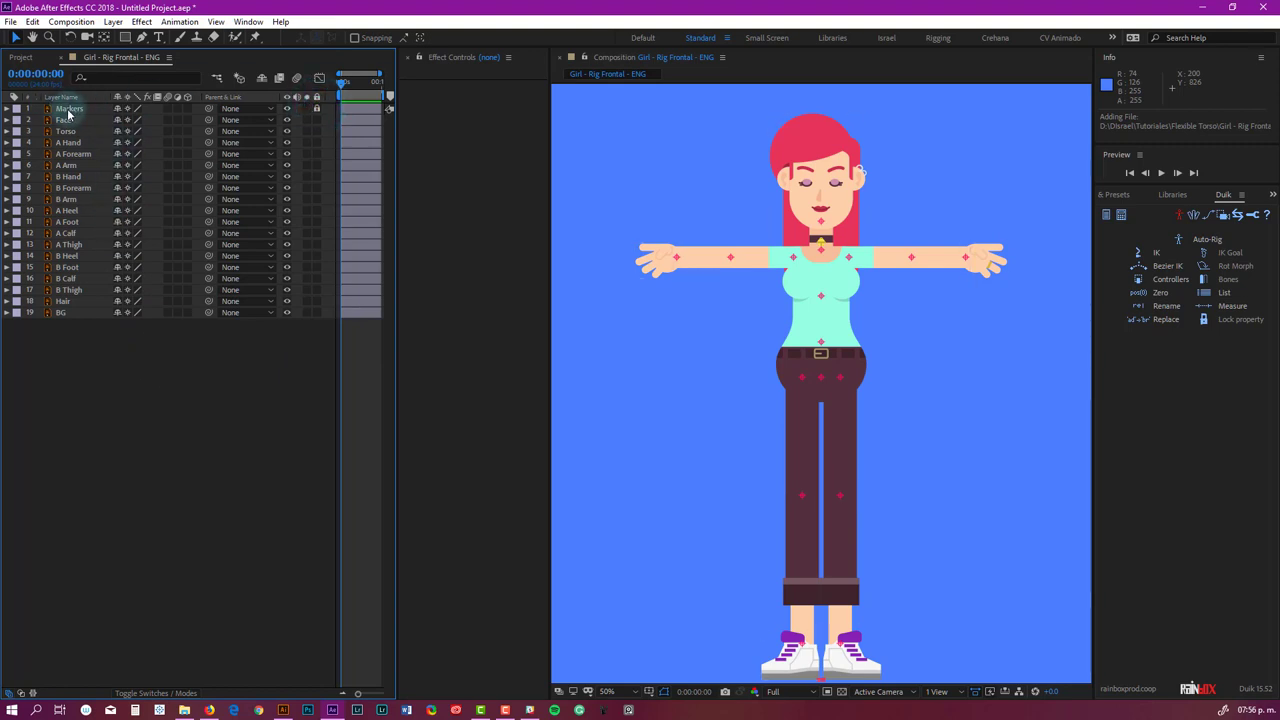
pyautogui.click(318, 313)
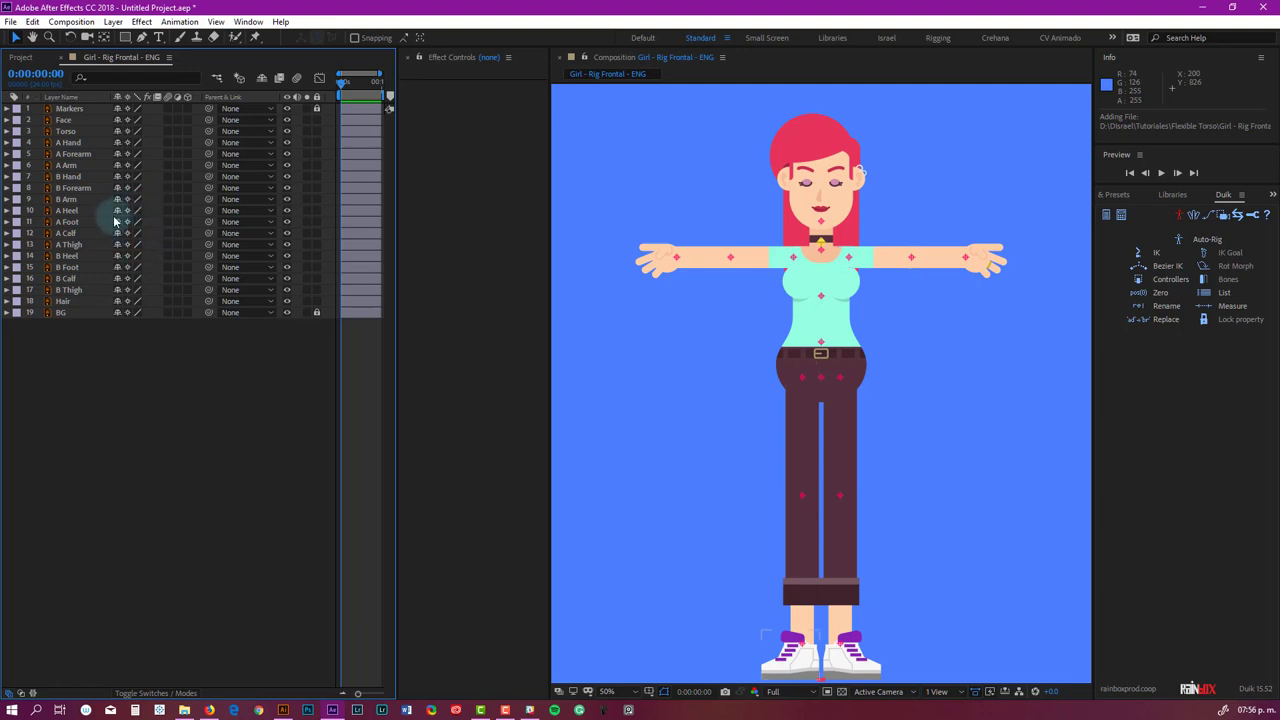
# Turn off continuous rasterization for the Torso, Hair and foot layers.
pyautogui.click(127, 136)
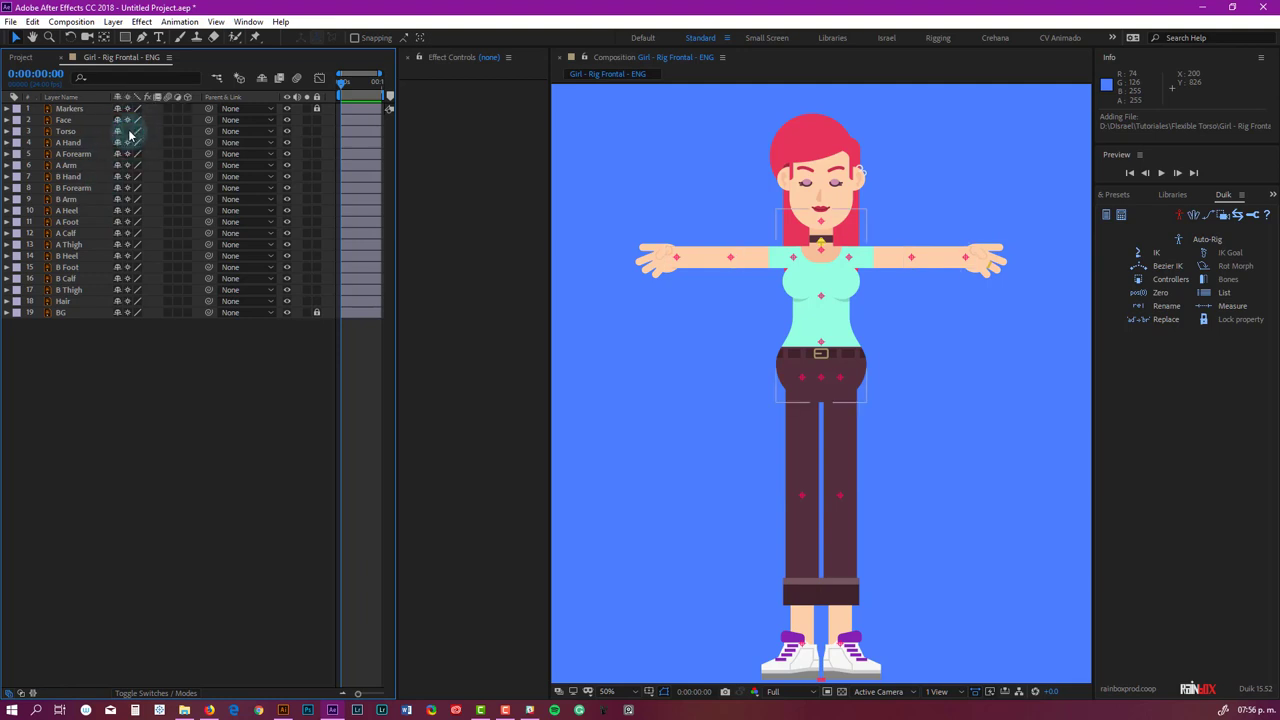
pyautogui.click(128, 300)
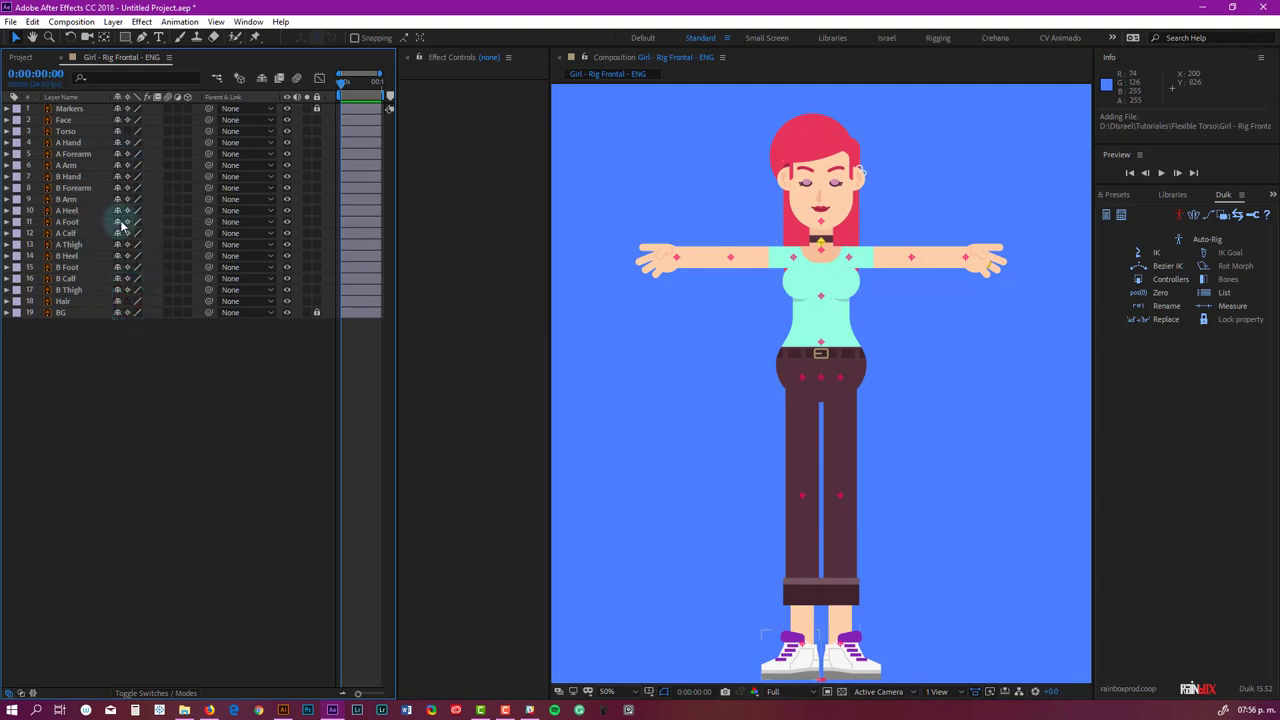
pyautogui.click(128, 268)
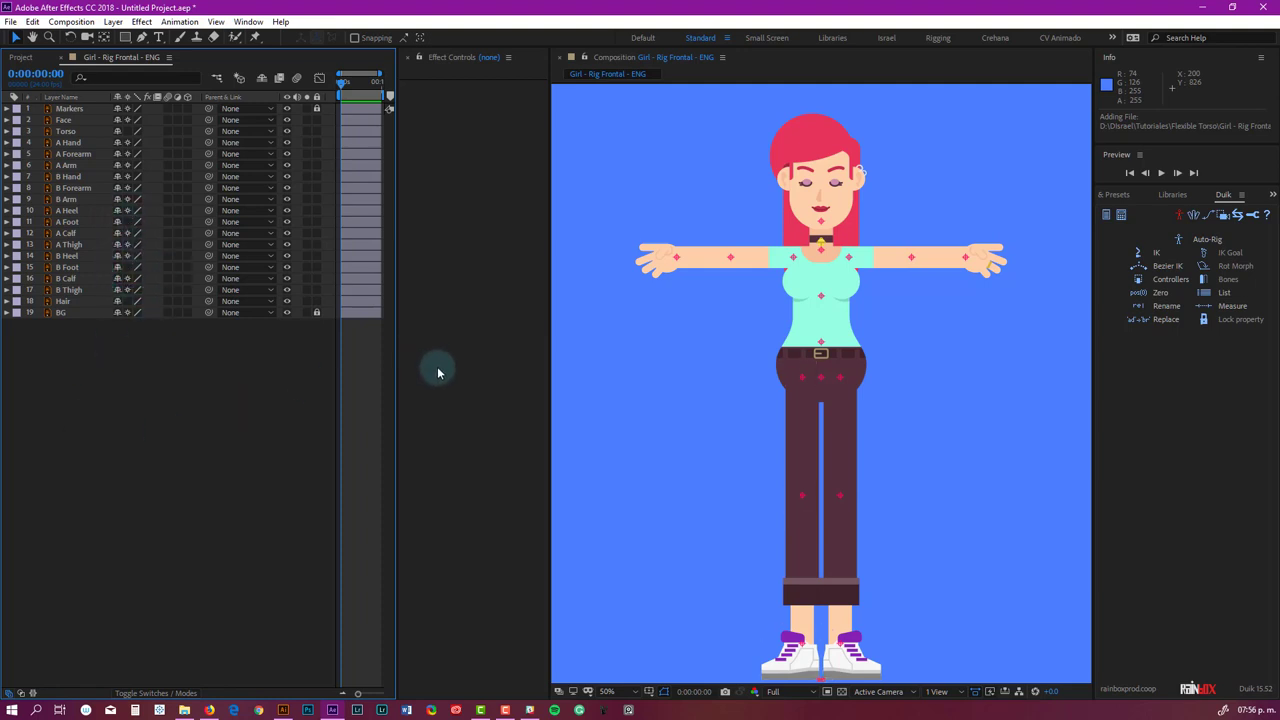
pyautogui.click(193, 430)
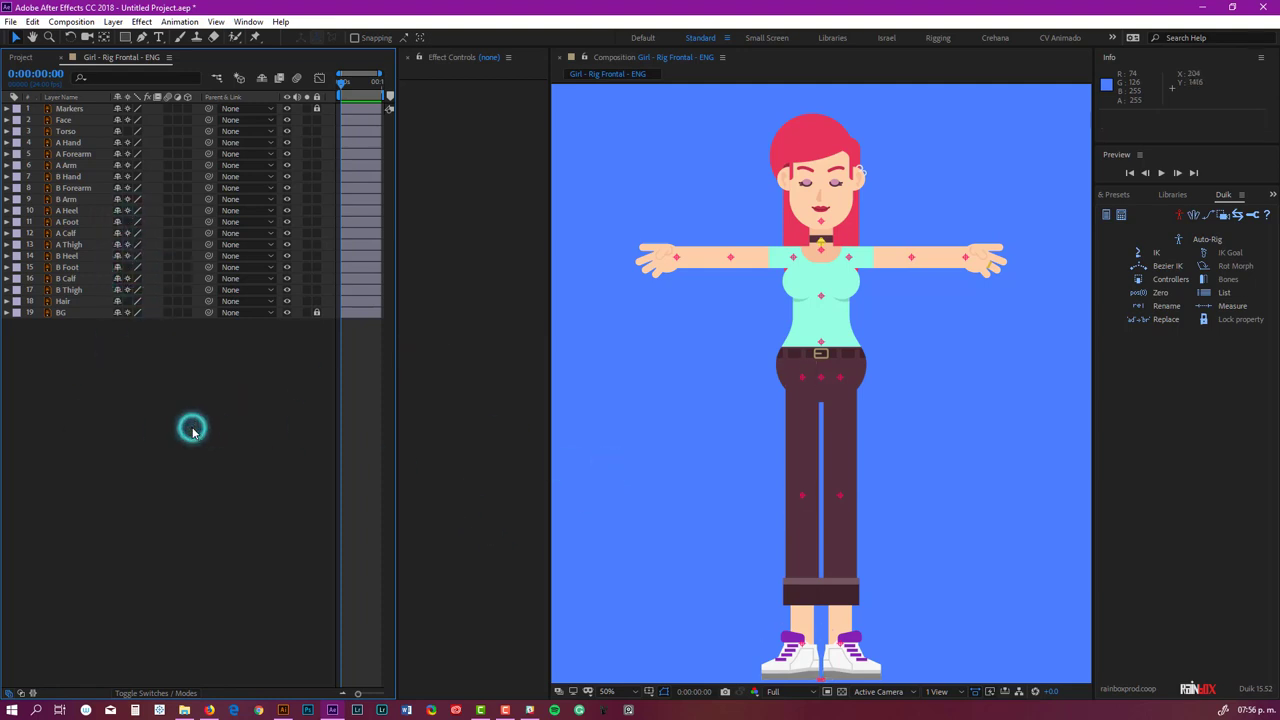
# Select the Torso layer and isolate it in the viewer together with the Markers layer.
pyautogui.click(836, 317)
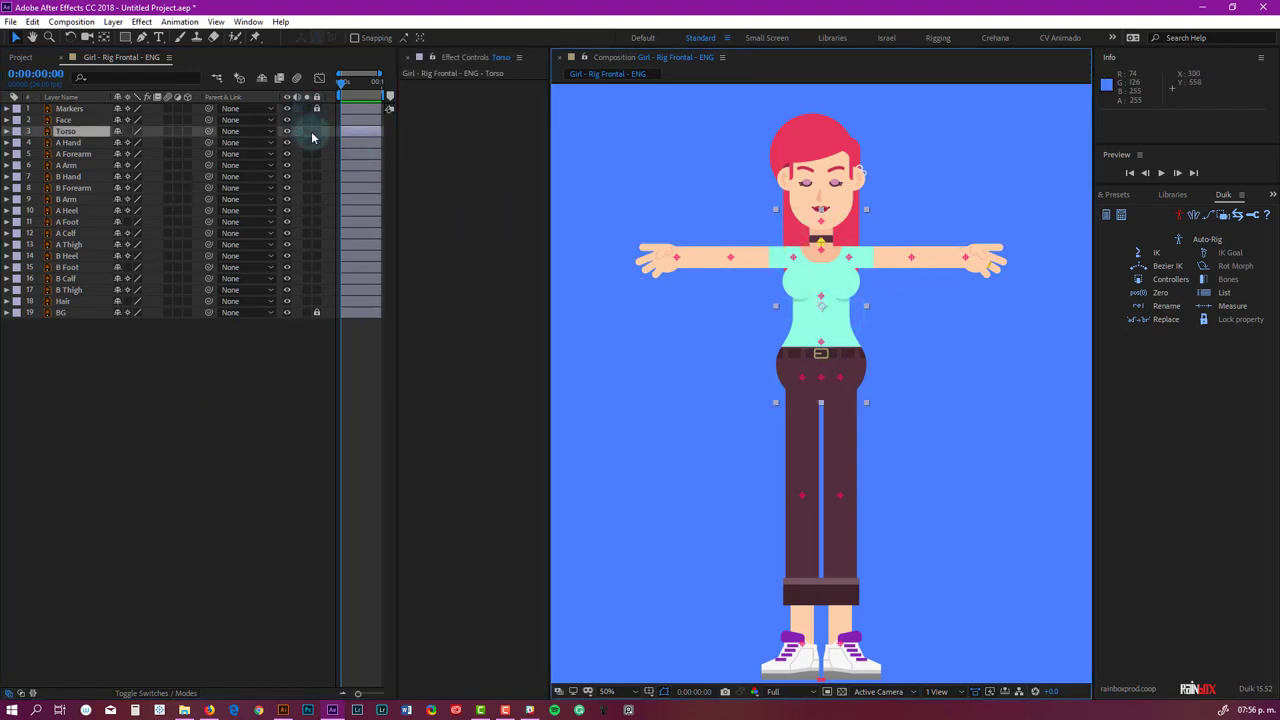
pyautogui.click(307, 132)
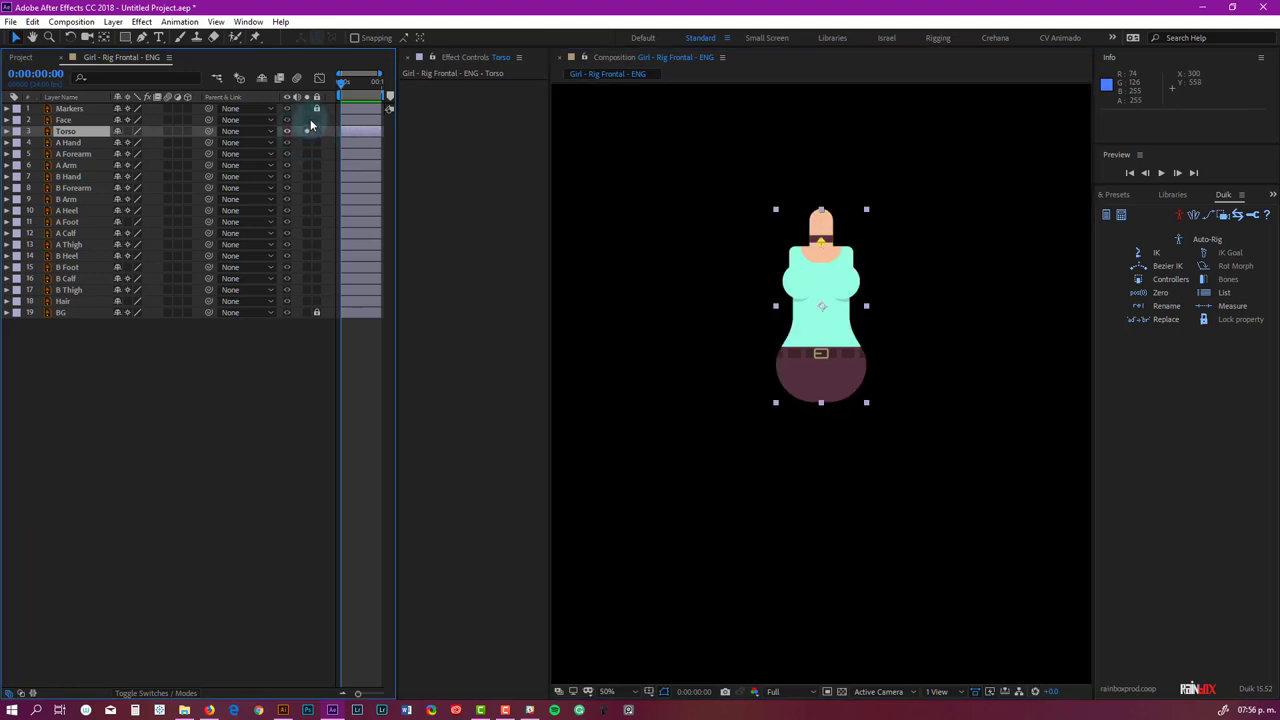
pyautogui.click(307, 121)
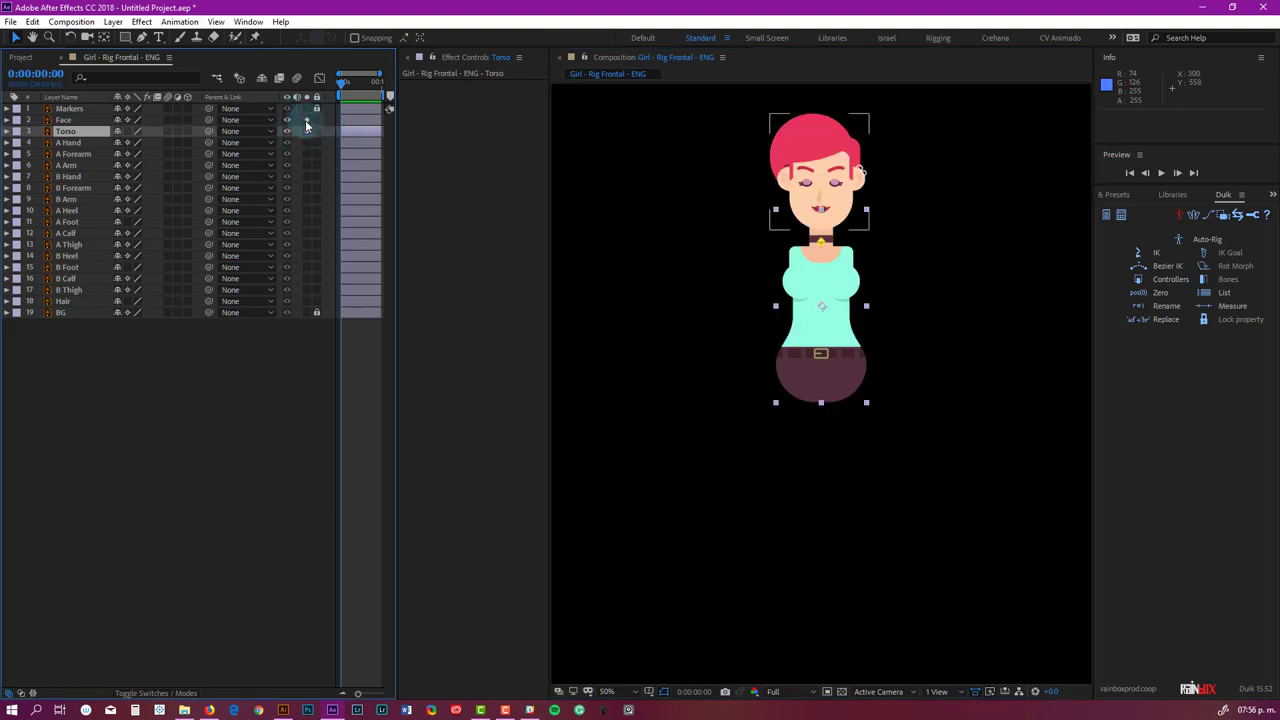
pyautogui.click(307, 120)
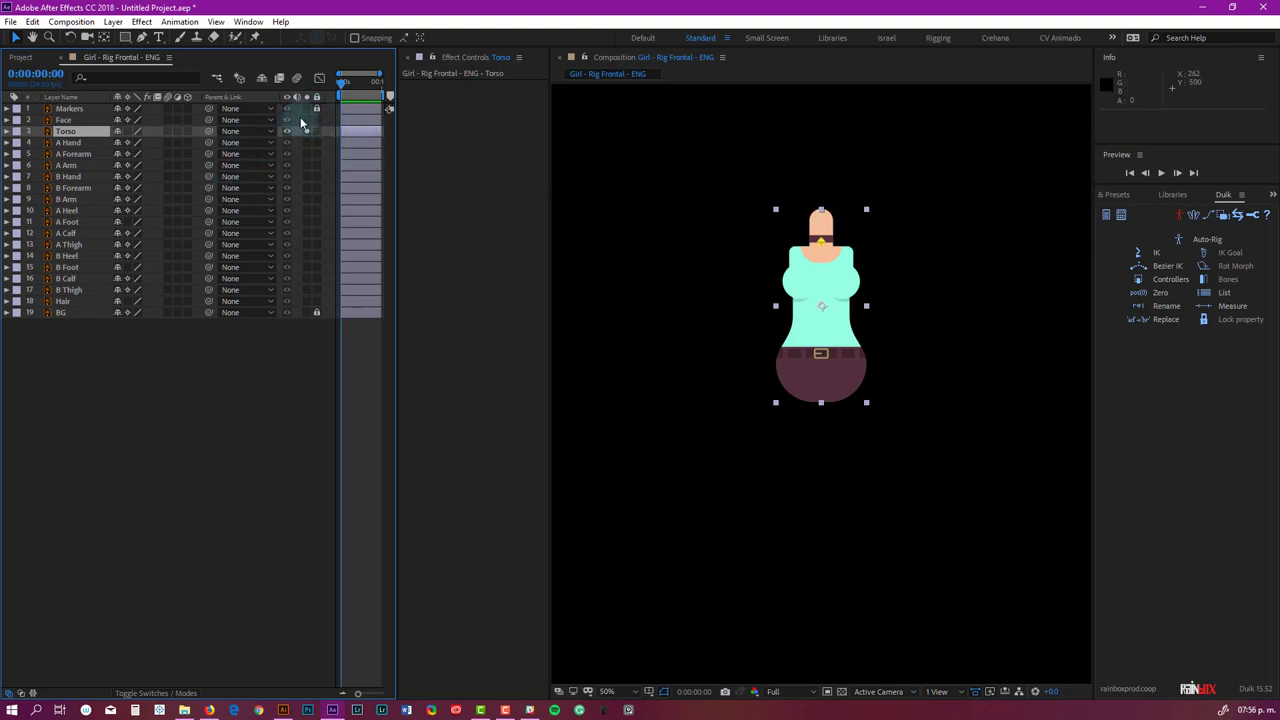
pyautogui.click(307, 108)
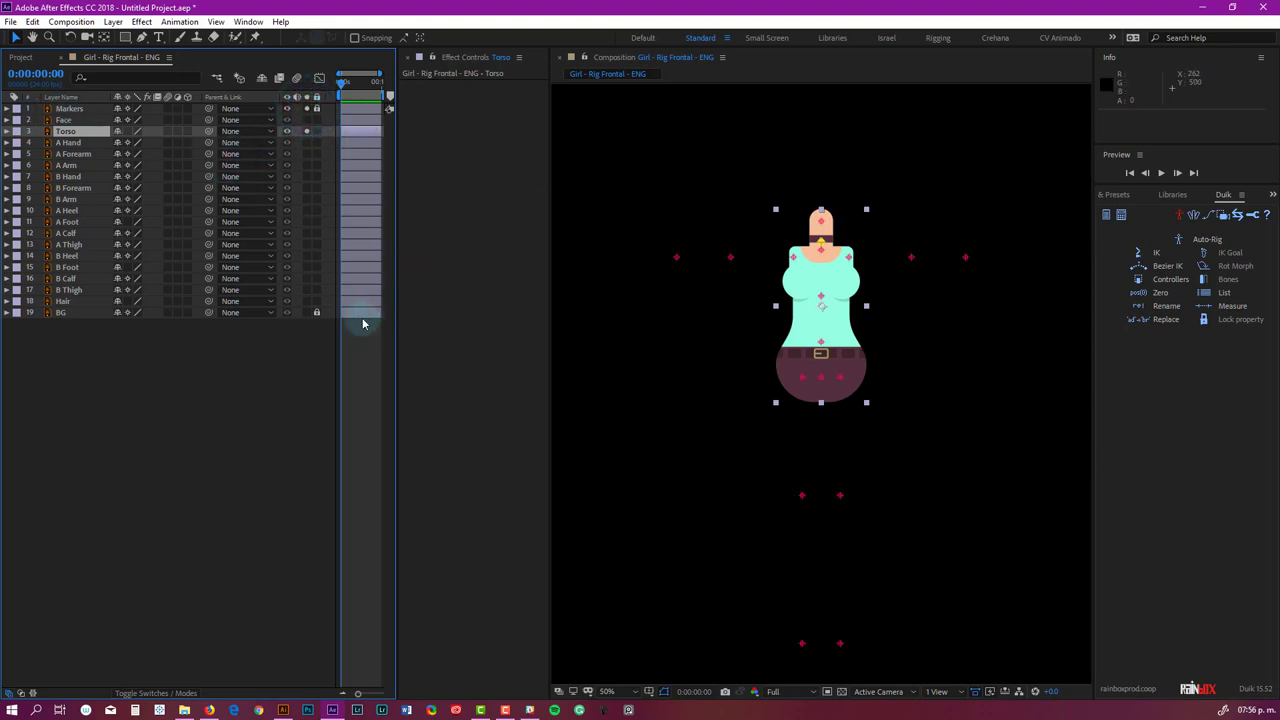
# Show the BG layer in the isolated view and place a Puppet pin on the Torso layer's head marker.
pyautogui.click(306, 313)
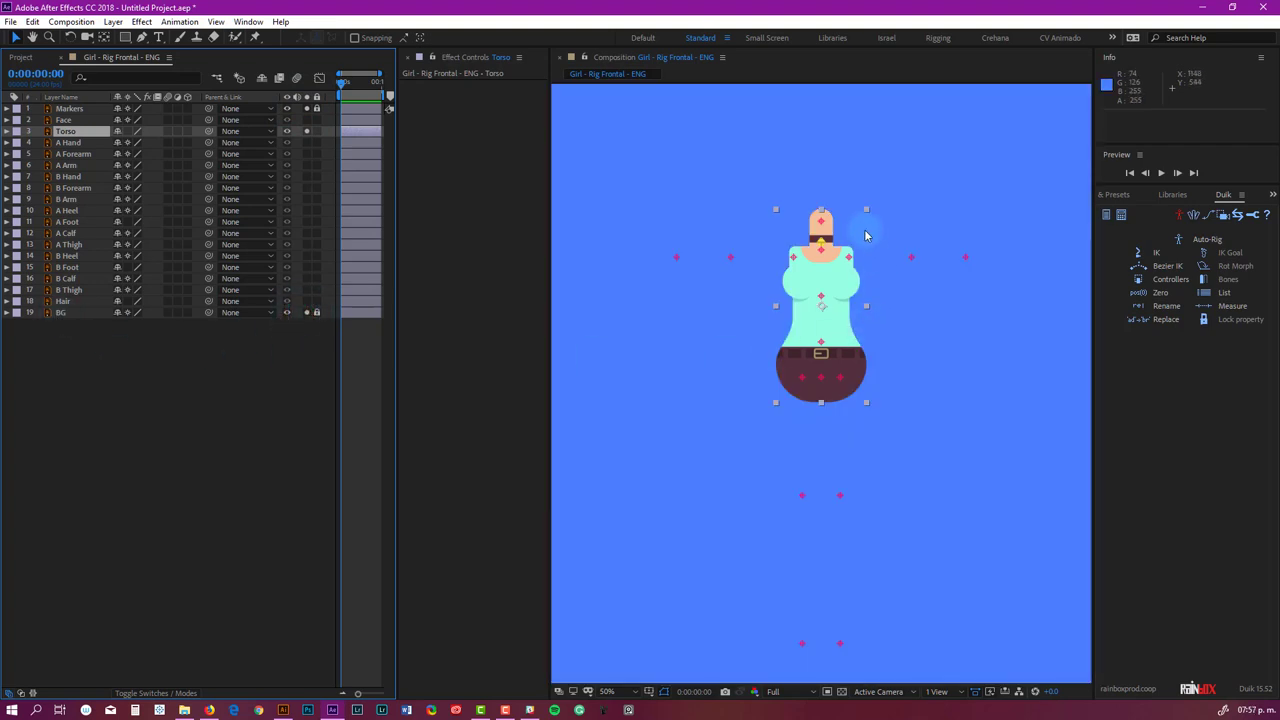
pyautogui.scroll(4, 863, 231)
pyautogui.moveTo(760, 386); pyautogui.dragTo(832, 346)
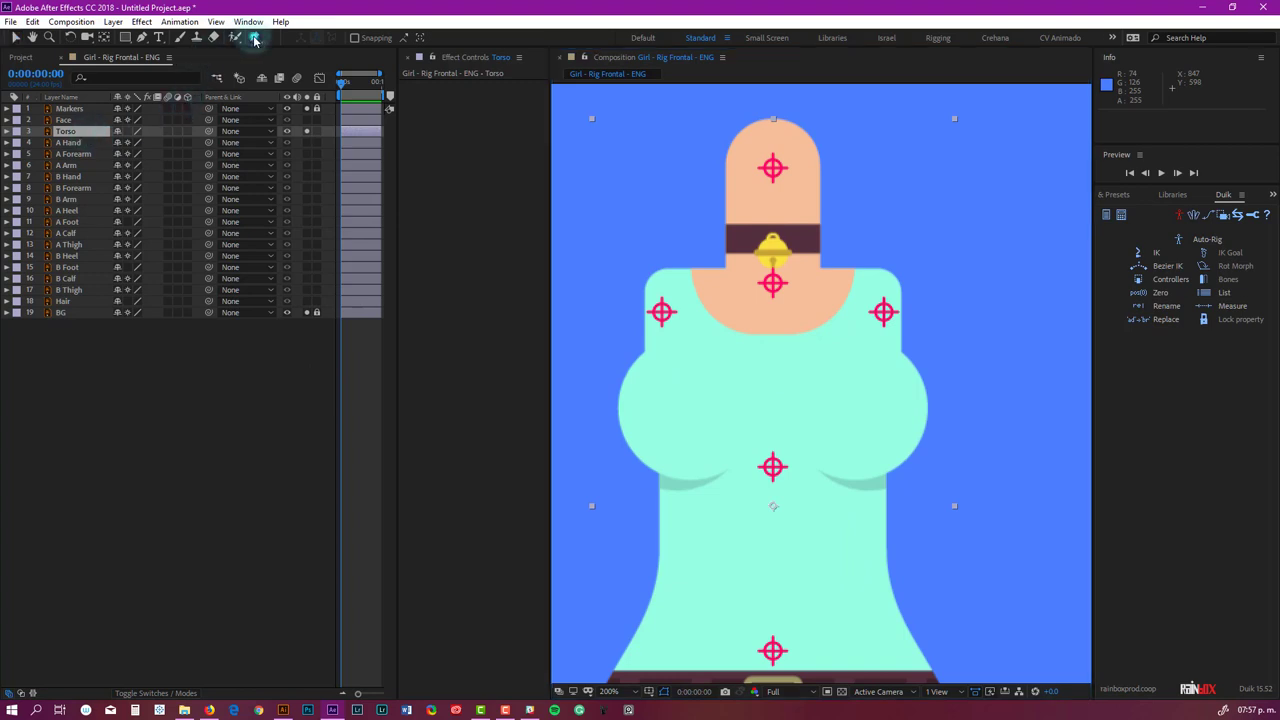
pyautogui.moveTo(255, 37); pyautogui.dragTo(315, 38)
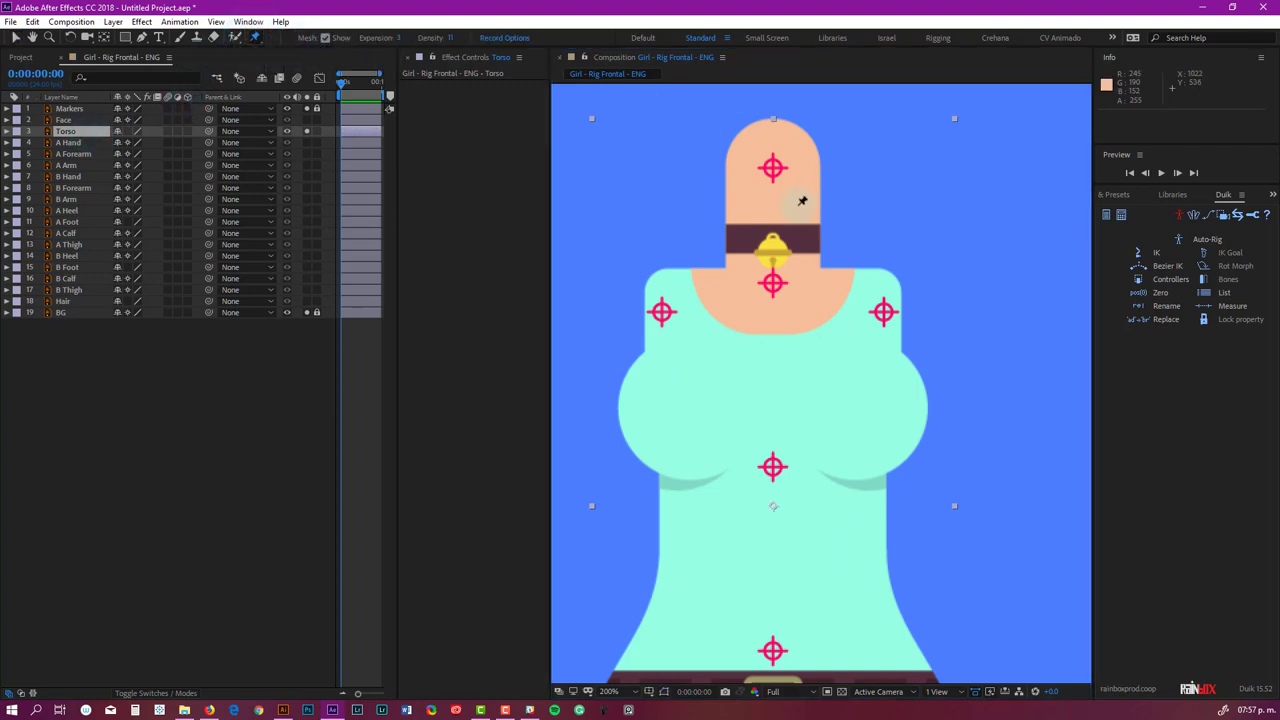
pyautogui.scroll(3, 783, 152)
pyautogui.moveTo(761, 200); pyautogui.dragTo(786, 294)
pyautogui.click(790, 300)
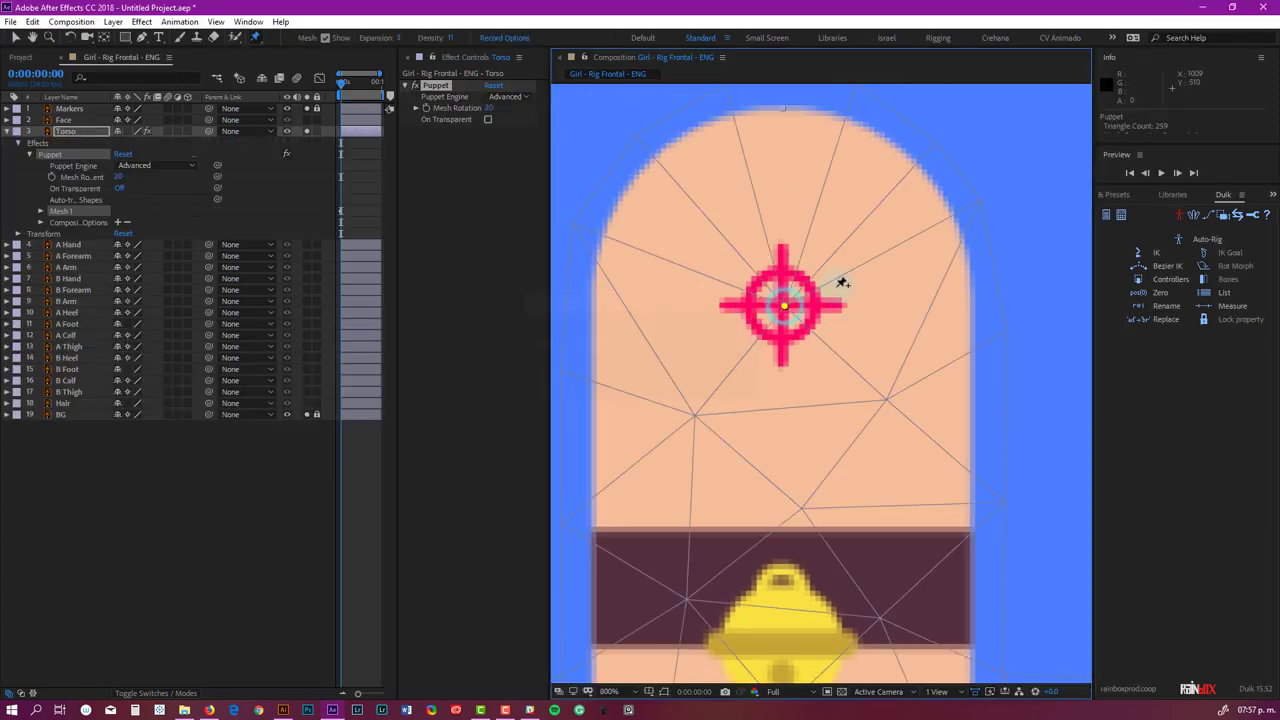
pyautogui.scroll(-4, 837, 277)
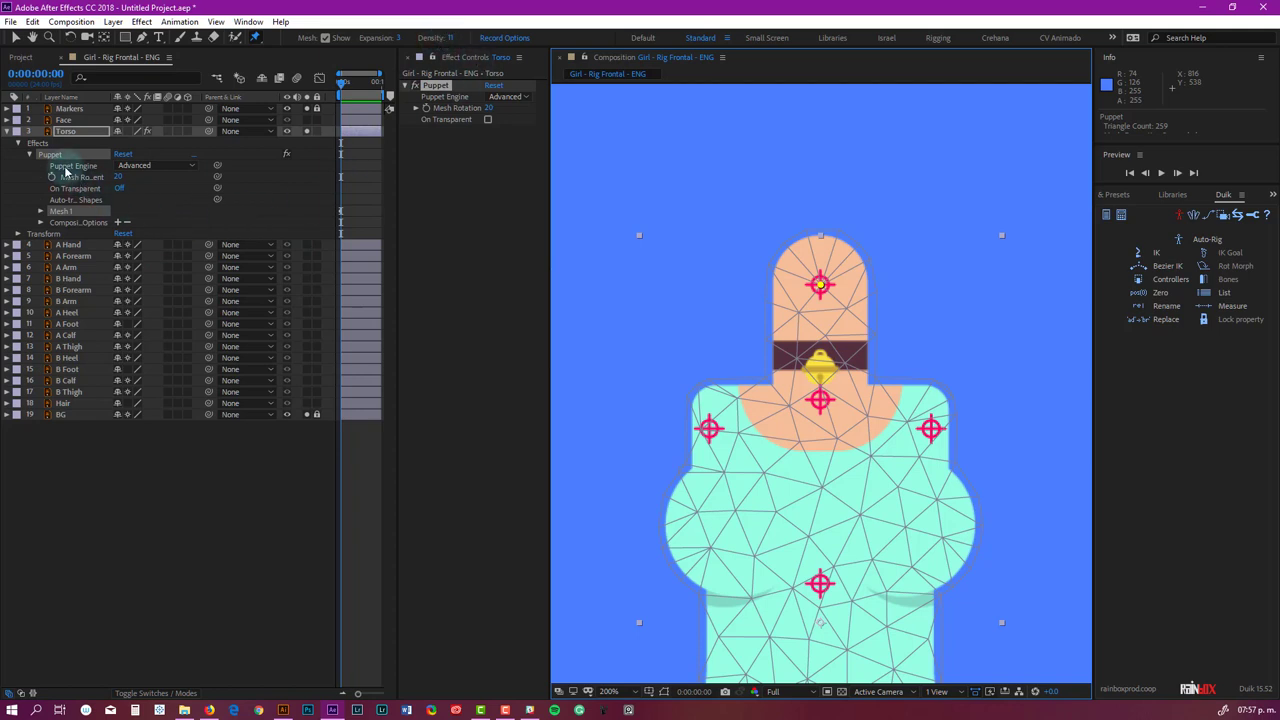
# Switch the Torso's Puppet engine to Legacy, and select its mesh to check the triangle setting.
pyautogui.click(150, 165)
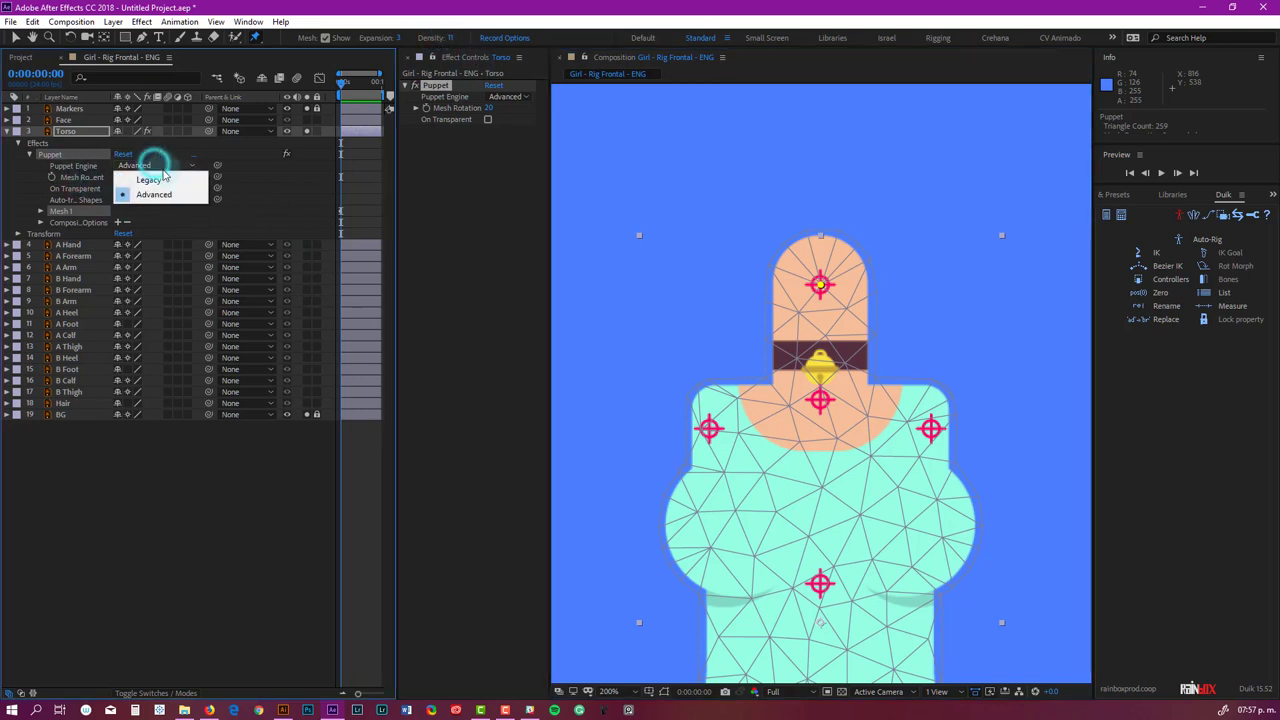
pyautogui.click(149, 181)
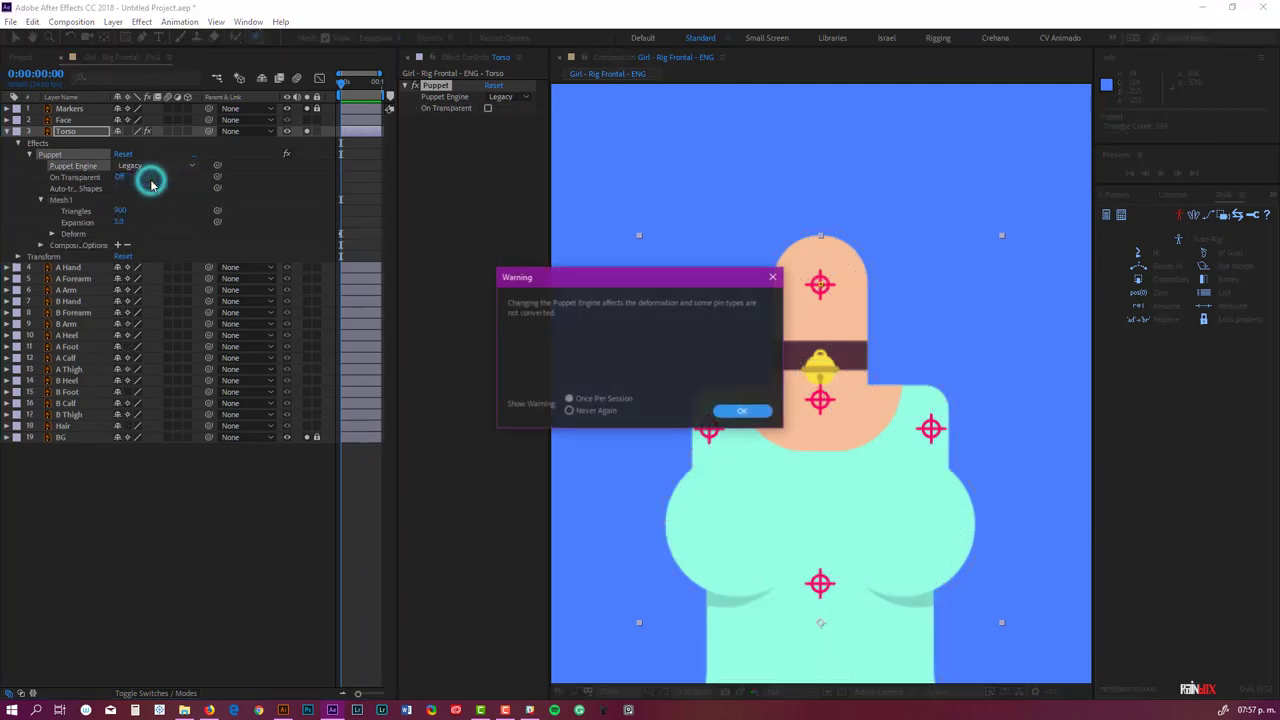
pyautogui.click(750, 415)
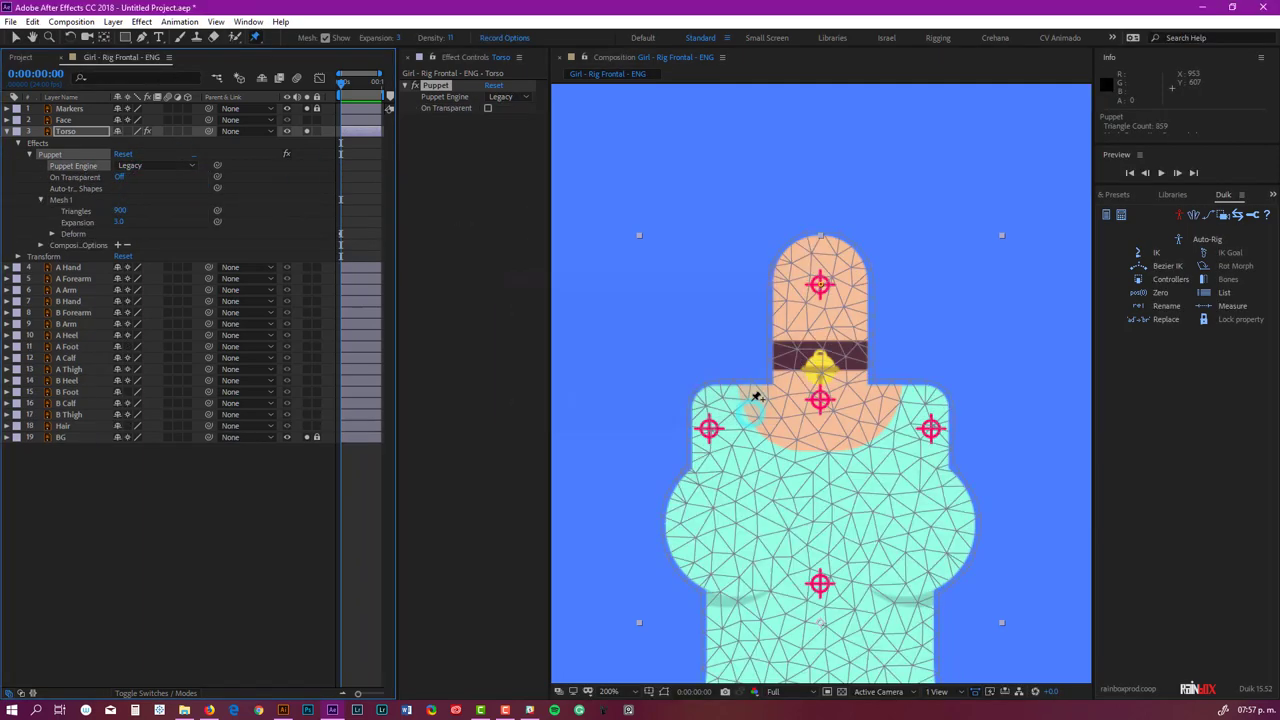
pyautogui.click(60, 201)
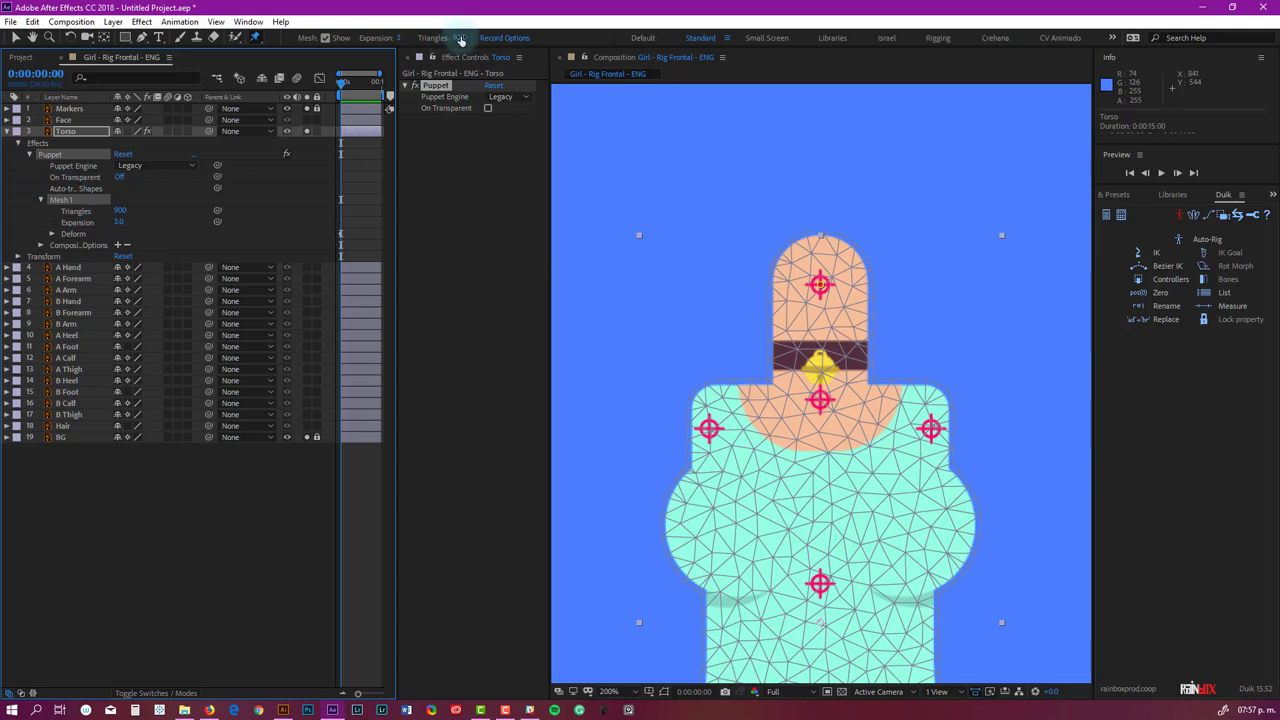
pyautogui.moveTo(460, 40)
pyautogui.mouseDown()
pyautogui.moveTo(486, 38)
pyautogui.moveTo(459, 40)
pyautogui.mouseUp()
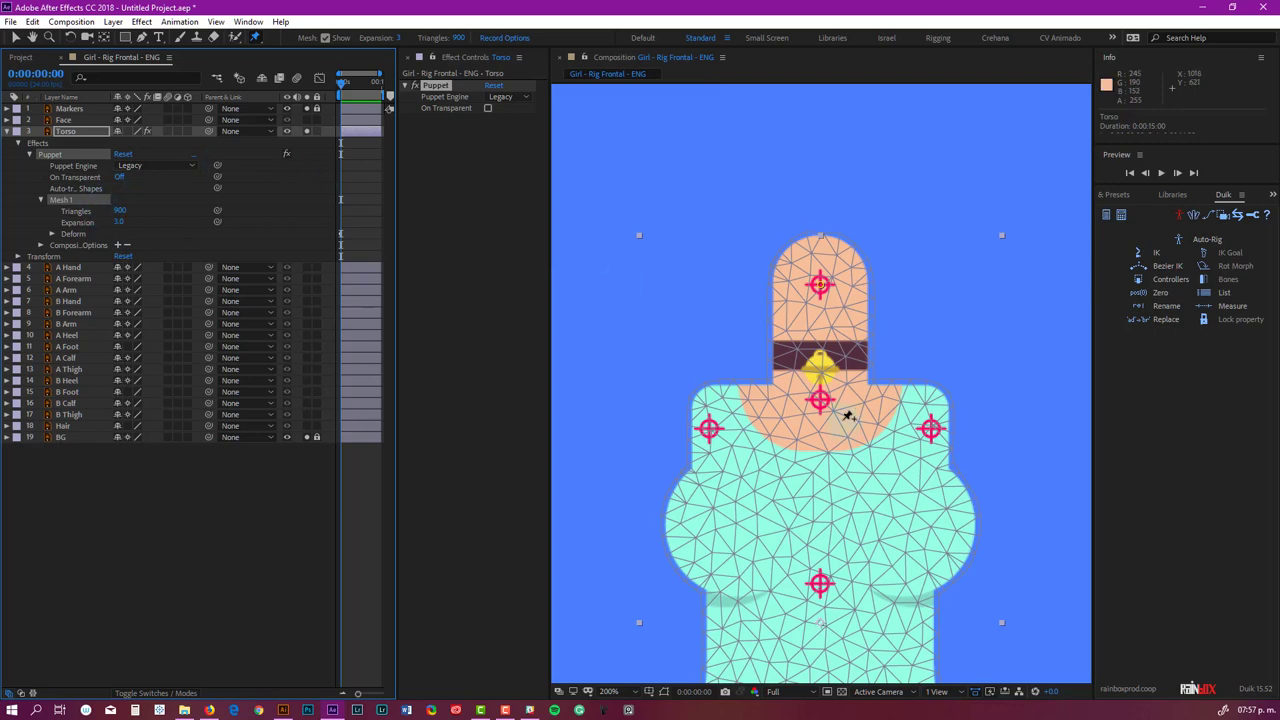
# Place Puppet pins on the Torso's neck, chest, belly and central hip markers.
pyautogui.scroll(2, 855, 405)
pyautogui.scroll(1, 855, 405)
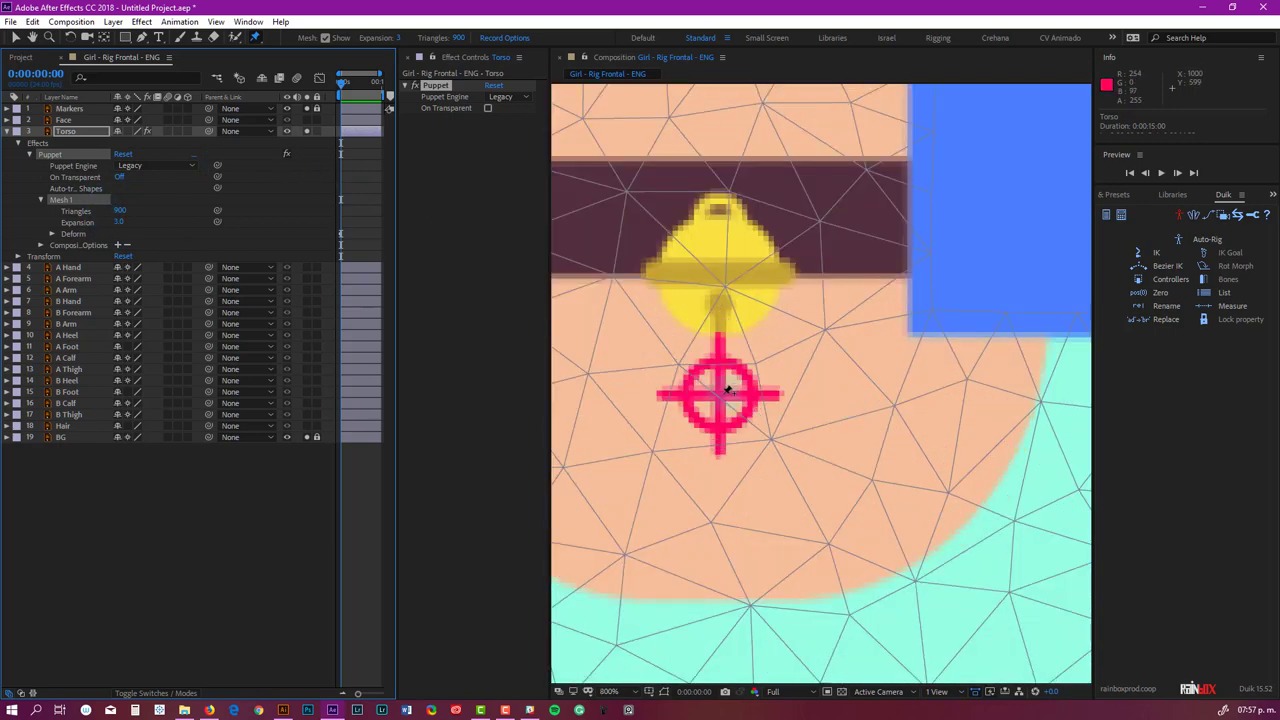
pyautogui.scroll(-5, 790, 405)
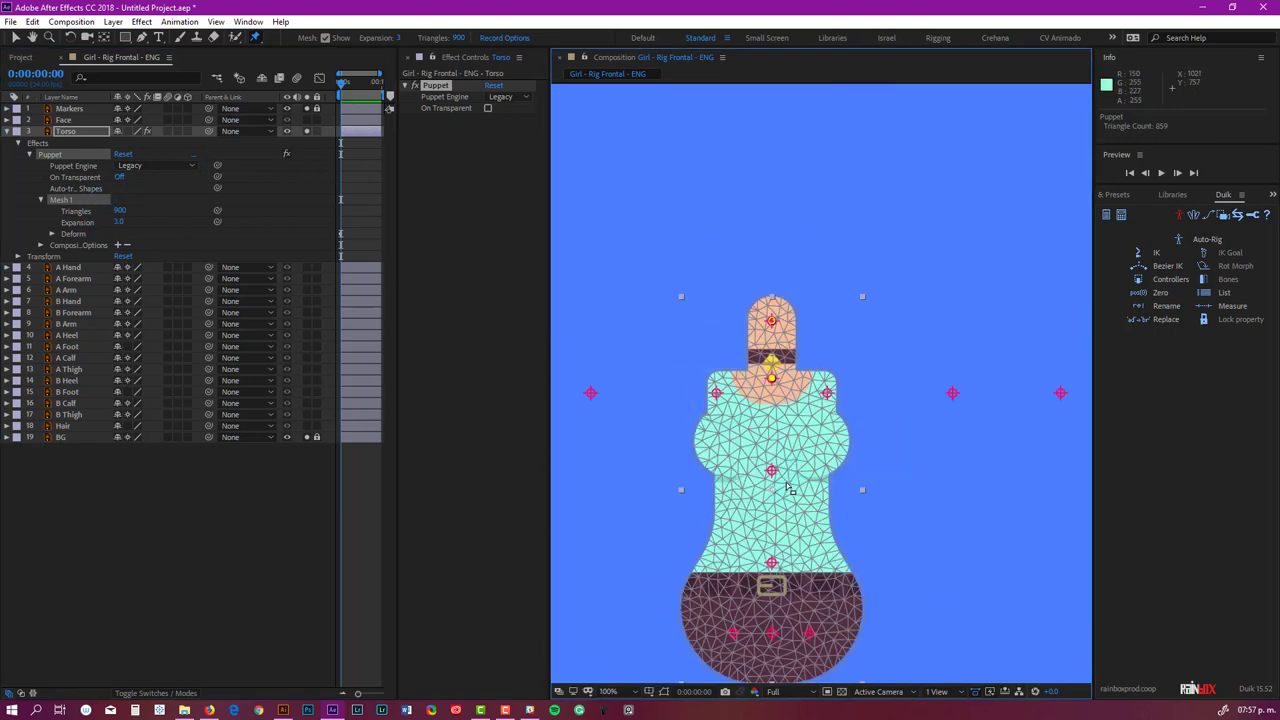
pyautogui.scroll(5, 786, 484)
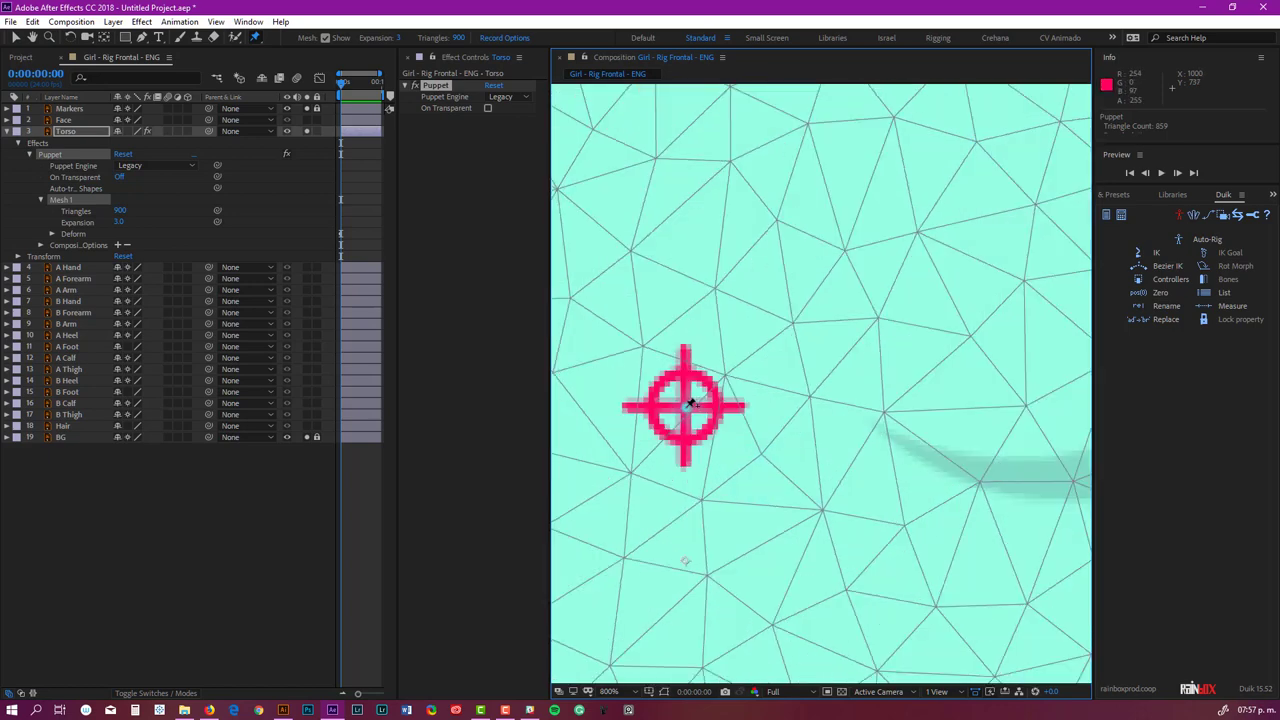
pyautogui.scroll(-5, 690, 403)
pyautogui.scroll(5, 717, 515)
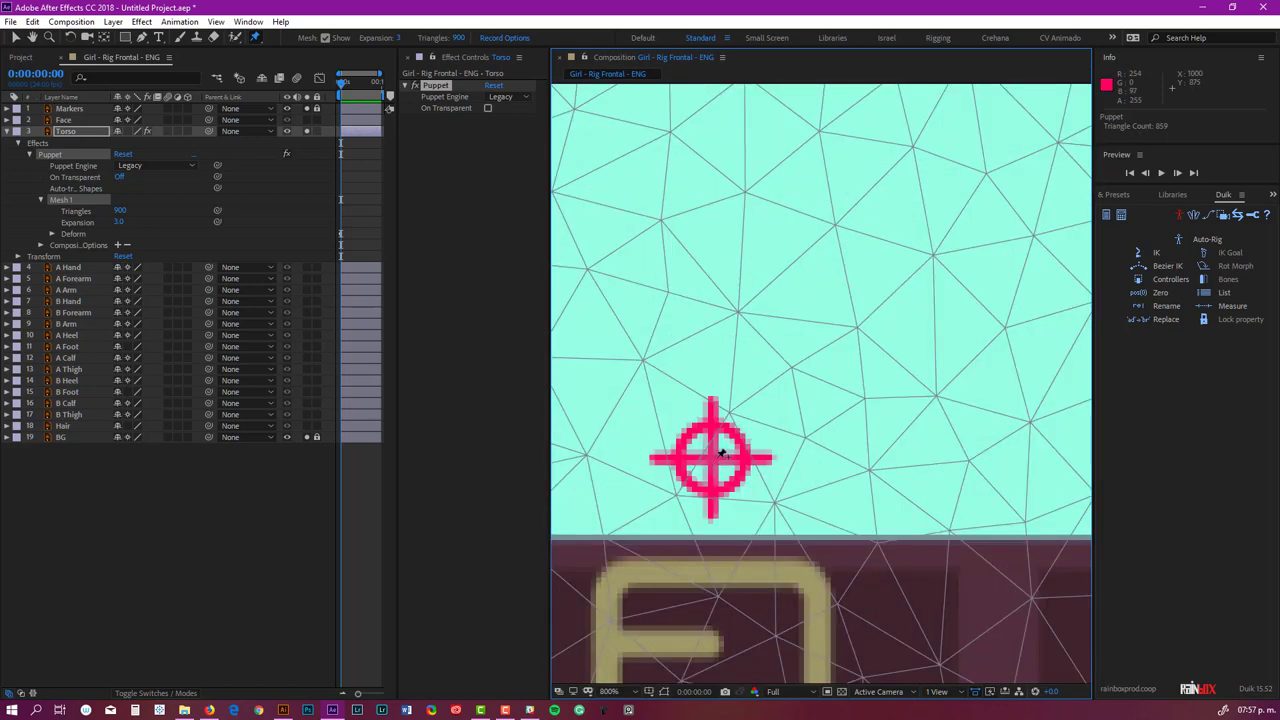
pyautogui.scroll(-4, 714, 455)
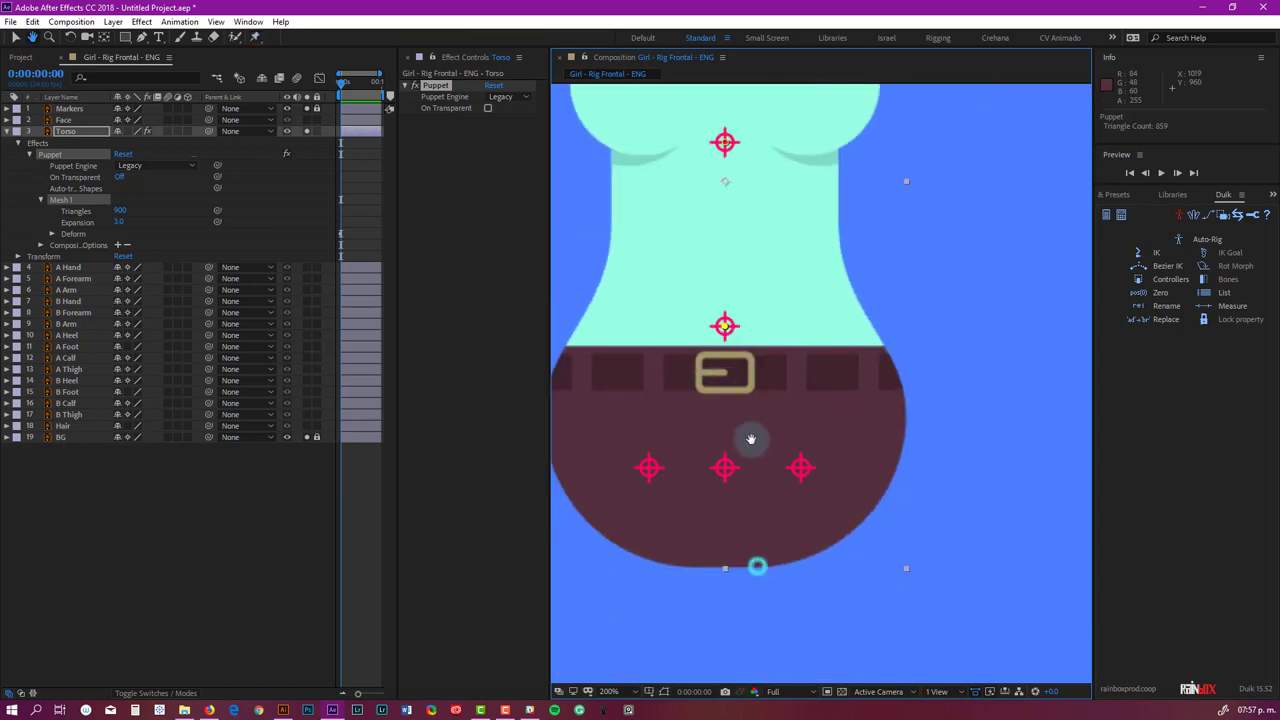
pyautogui.scroll(4, 733, 473)
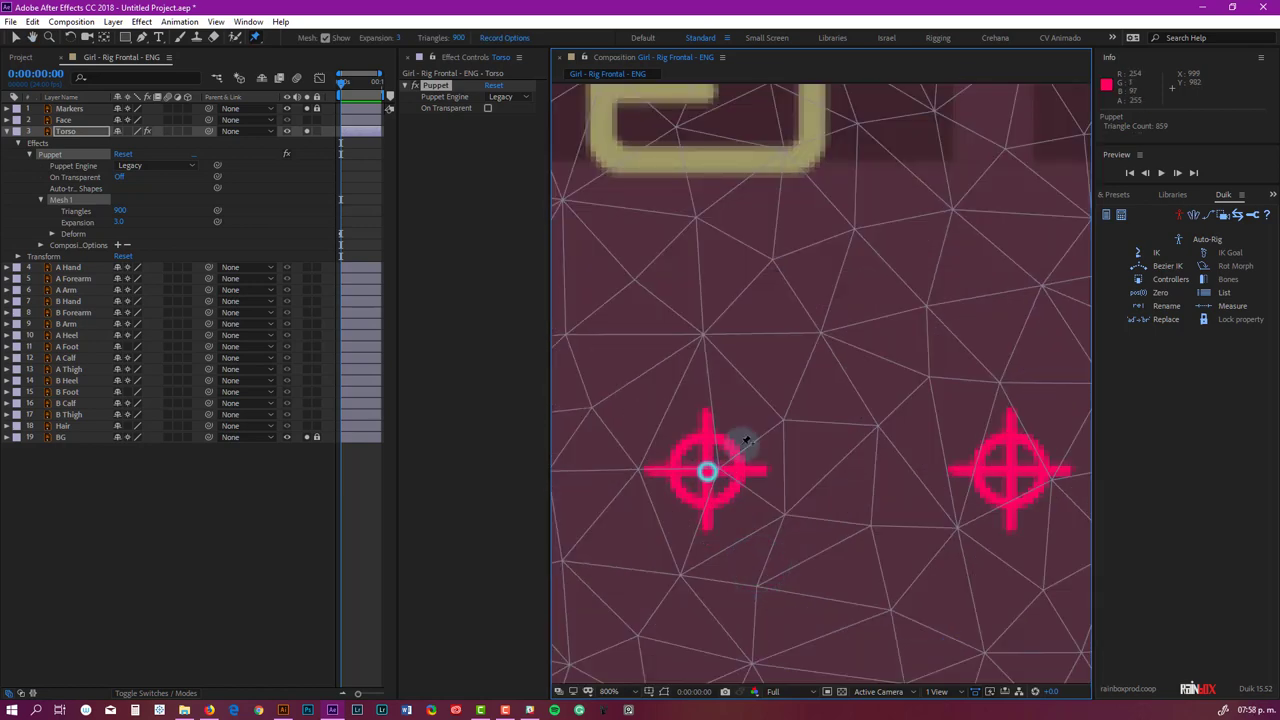
pyautogui.scroll(-5, 711, 466)
pyautogui.press('h')
pyautogui.moveTo(818, 333); pyautogui.dragTo(842, 345)
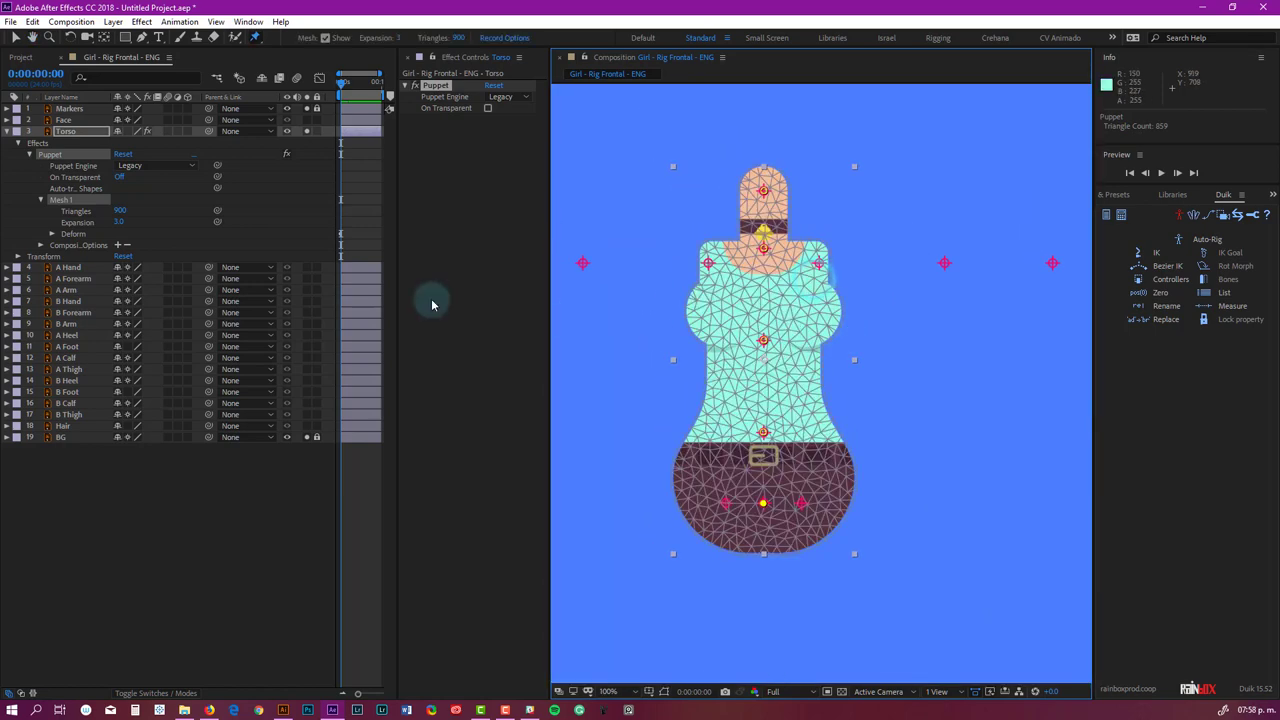
# Expand the Puppet mesh's Deform group and rename the two uppermost body pins Head and Neck.
pyautogui.click(48, 233)
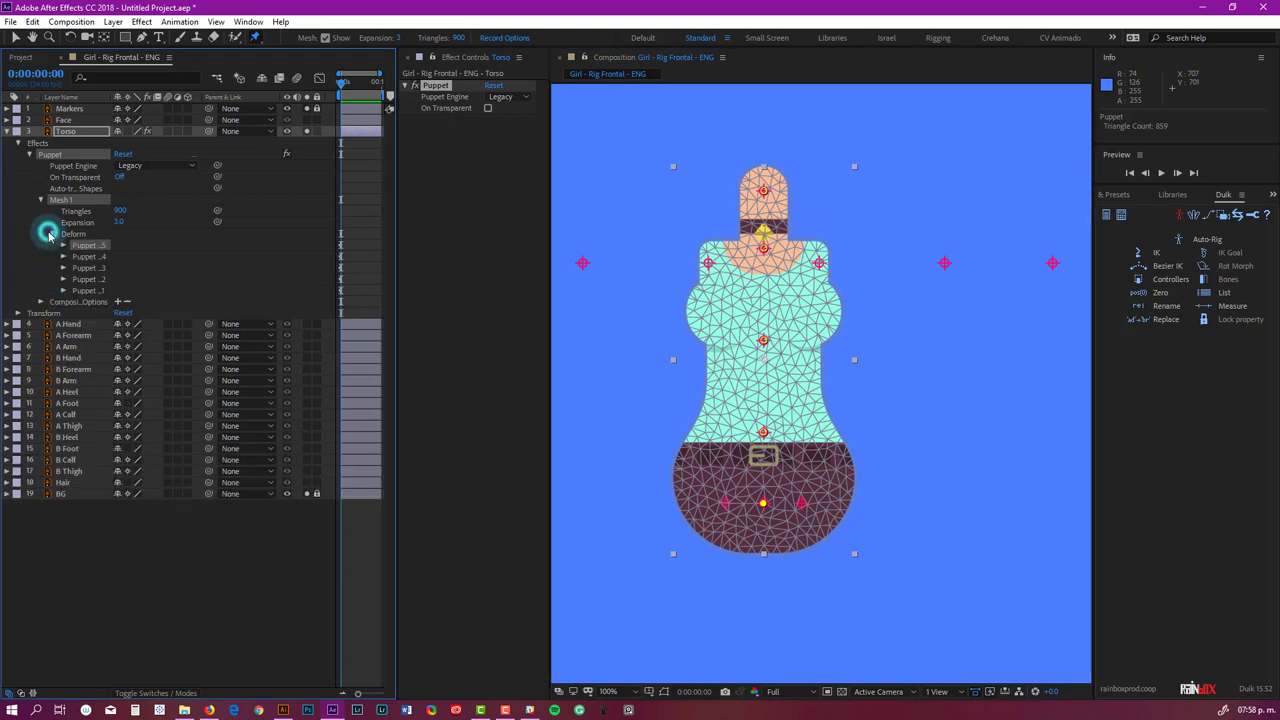
pyautogui.click(92, 291)
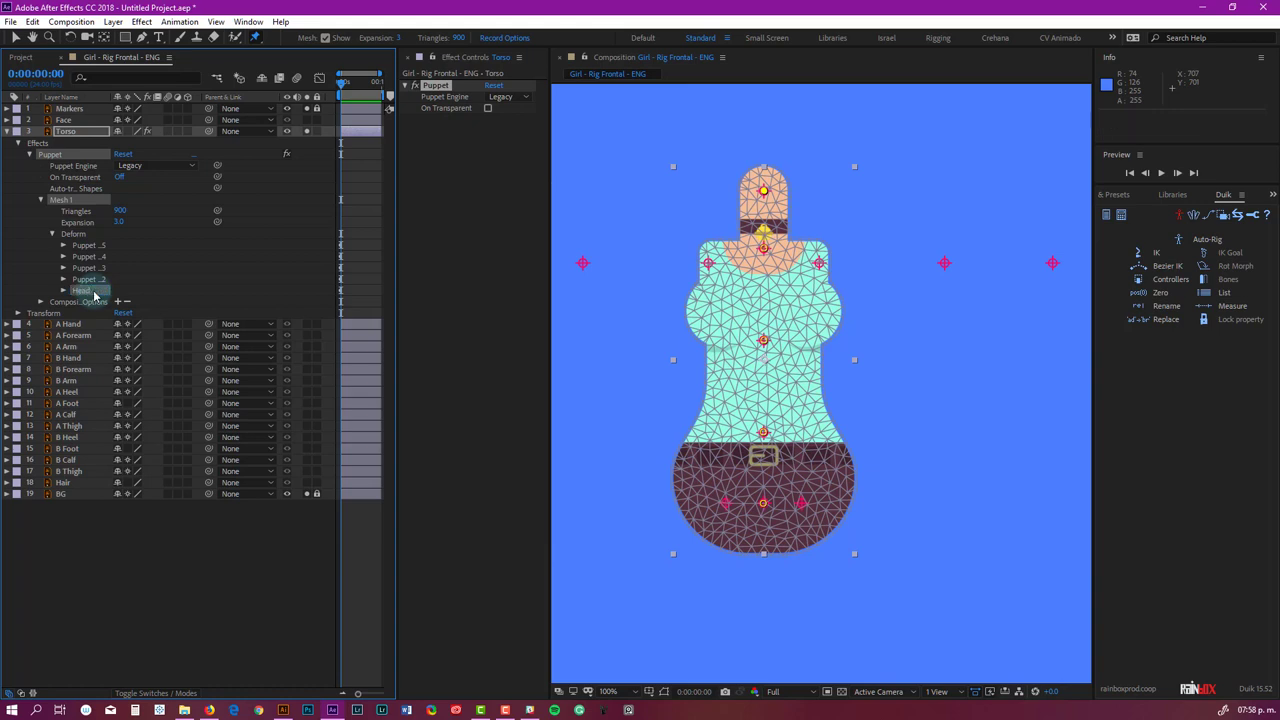
pyautogui.click(88, 279)
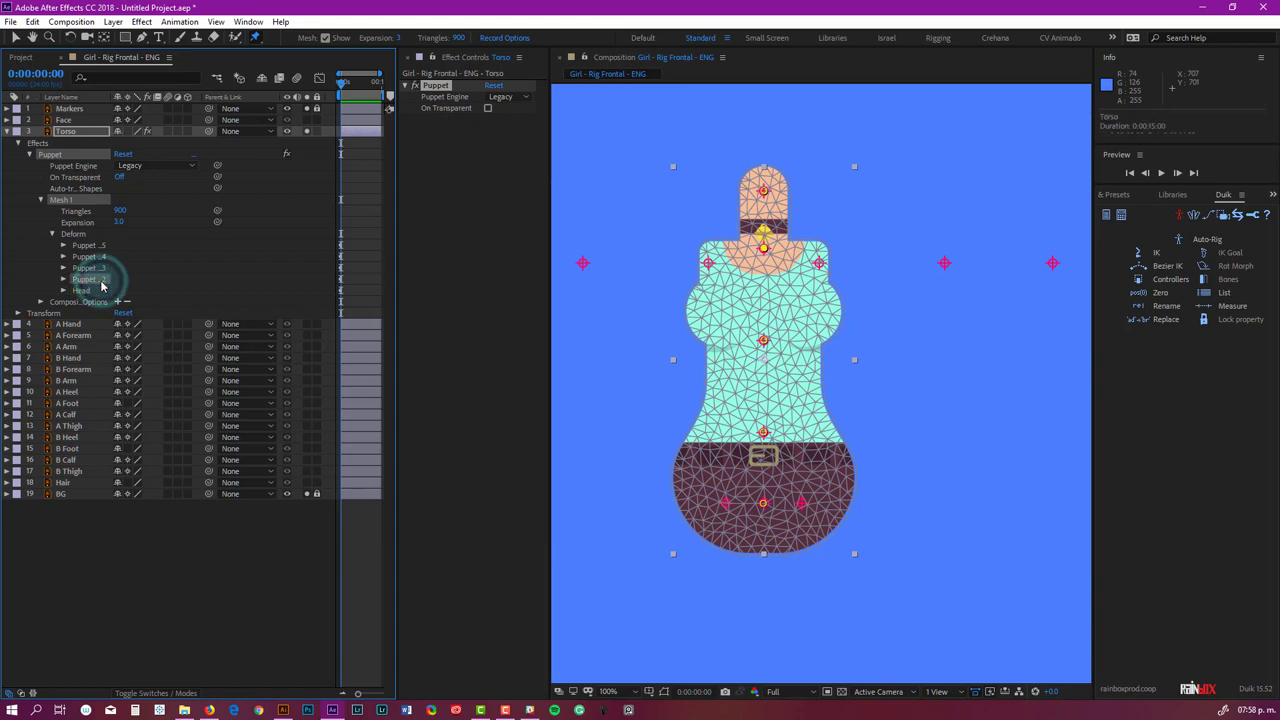
pyautogui.press('Return')
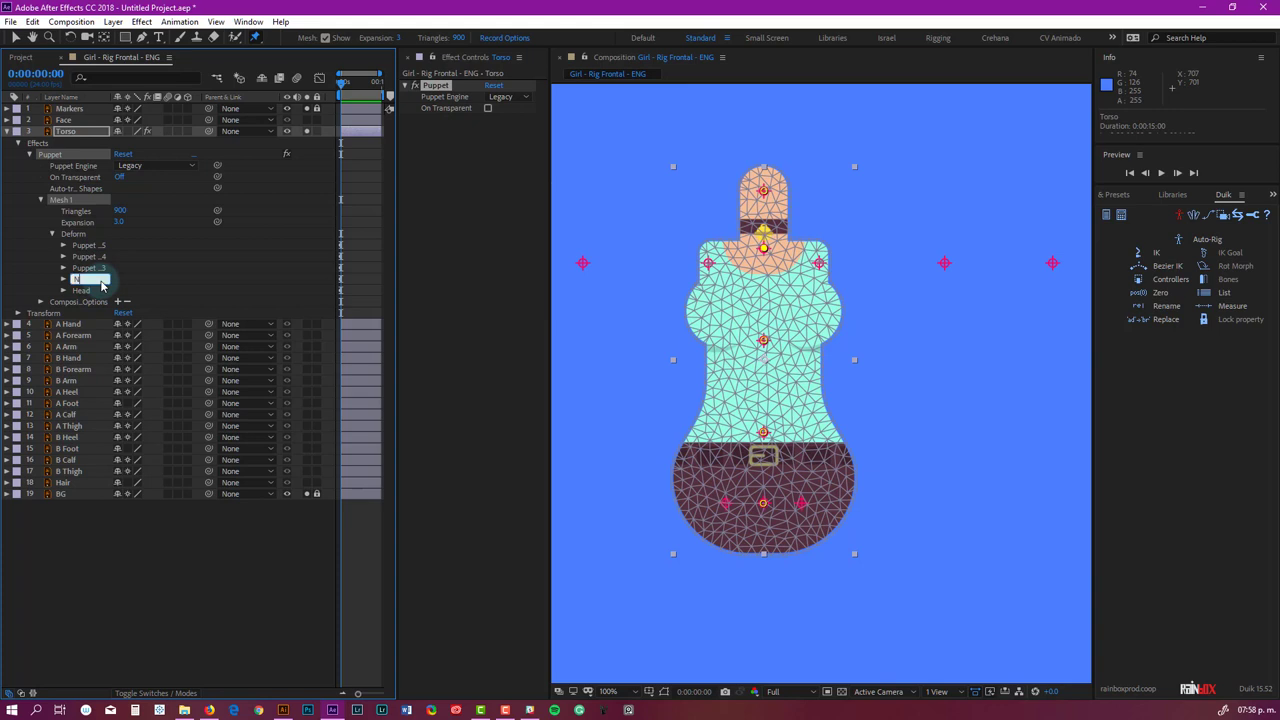
pyautogui.write('Neck')
pyautogui.press('Return')
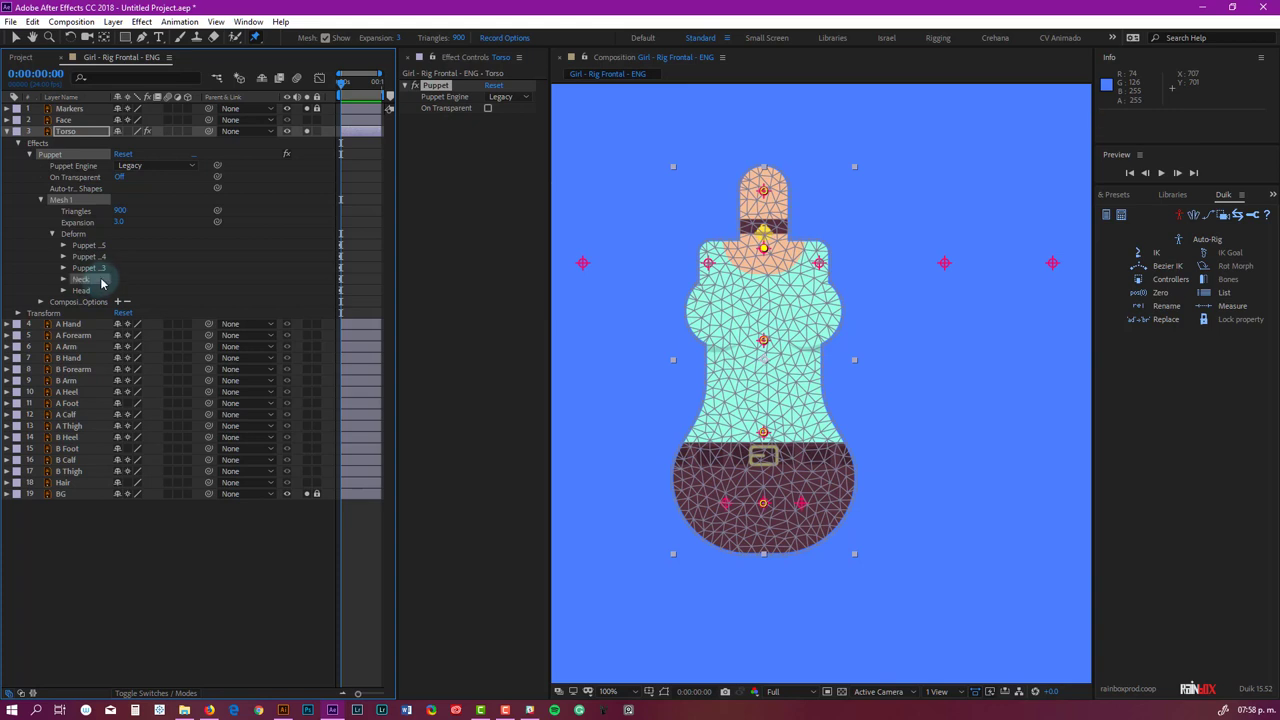
# Rename the remaining three Puppet pins Chest, Belly and Hips, following their order down the body.
pyautogui.click(94, 268)
pyautogui.press('Return')
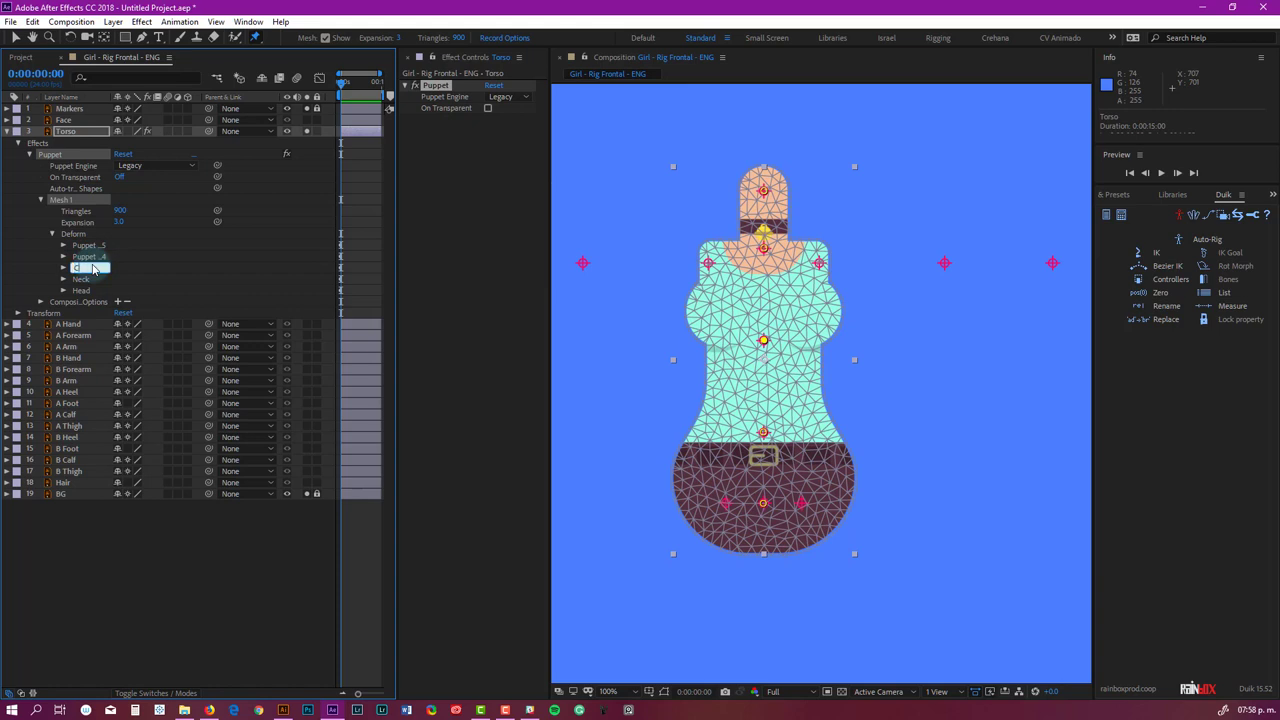
pyautogui.click(90, 256)
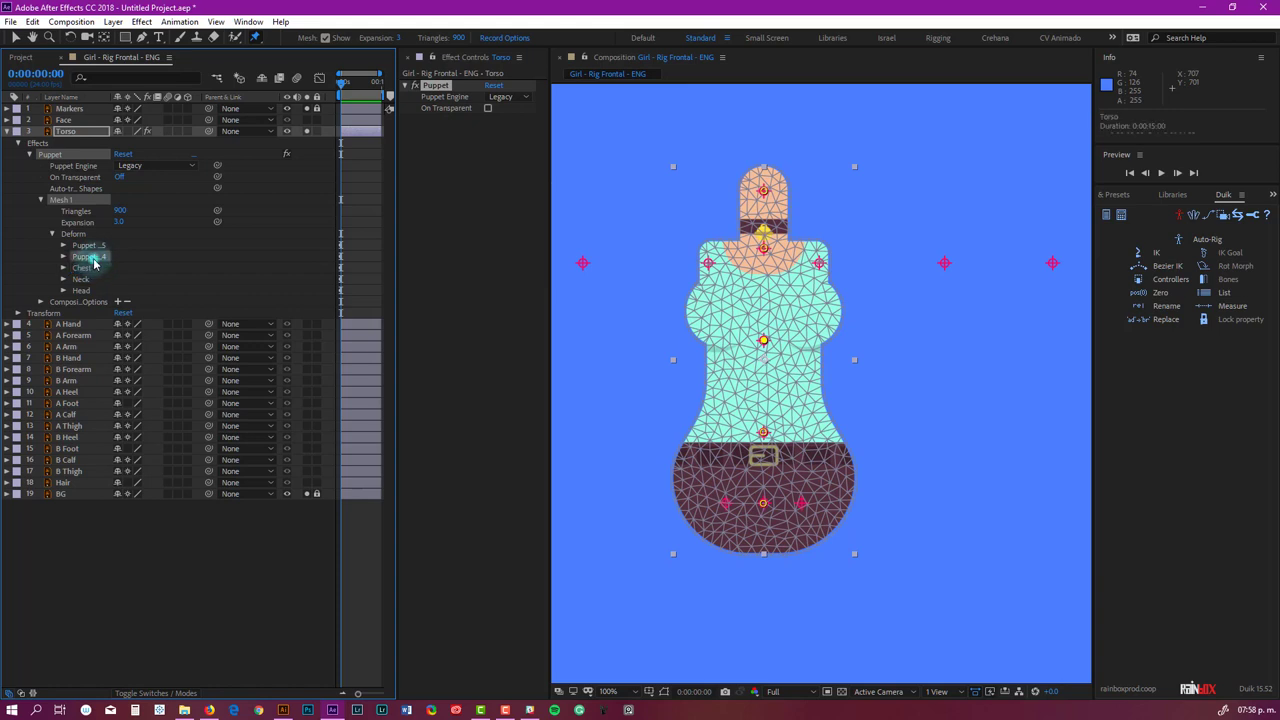
pyautogui.press('Return')
pyautogui.click(92, 245)
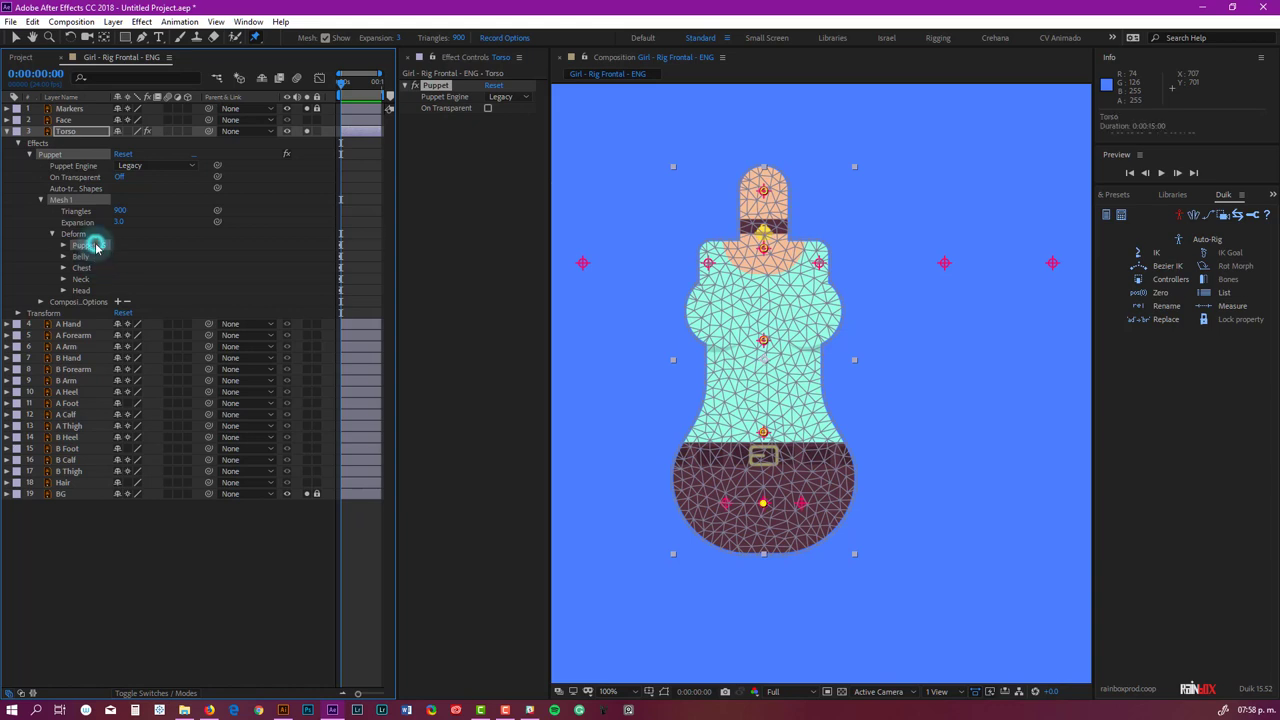
pyautogui.press('Return')
pyautogui.press('Return')
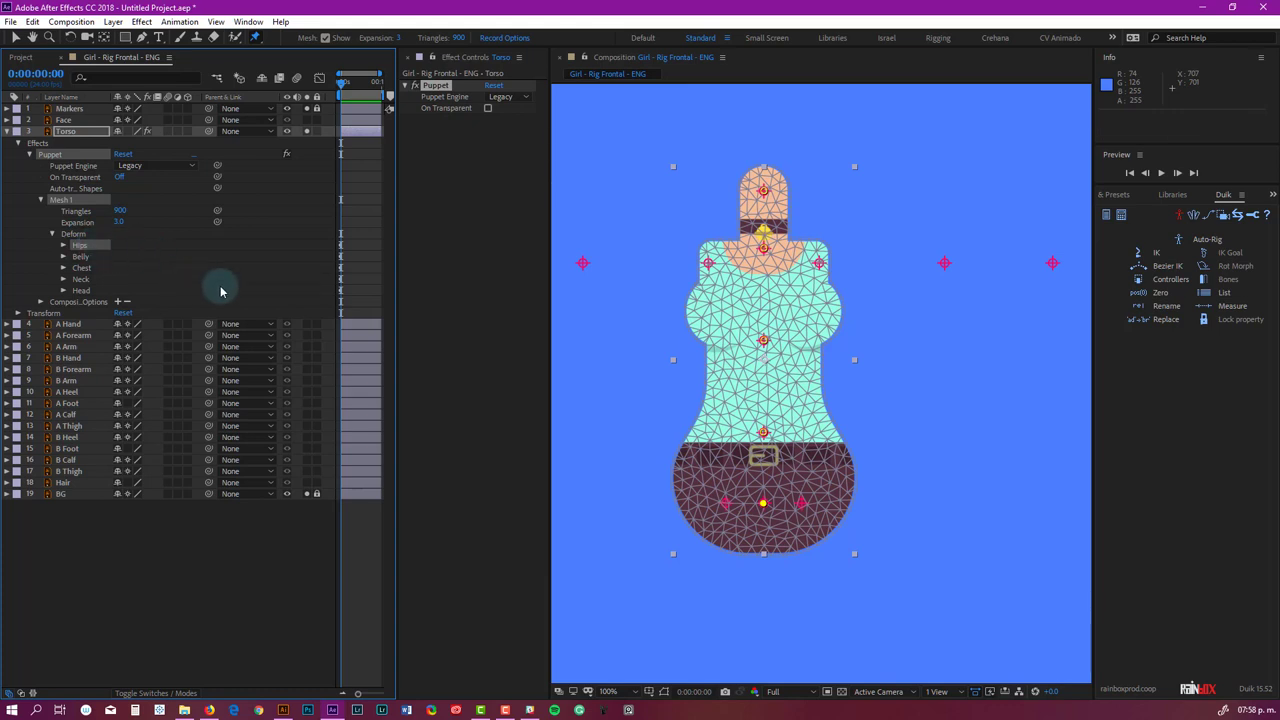
# Create Duik bones for all the Torso's Puppet pins, and collapse the Torso layer's properties.
pyautogui.click(76, 235)
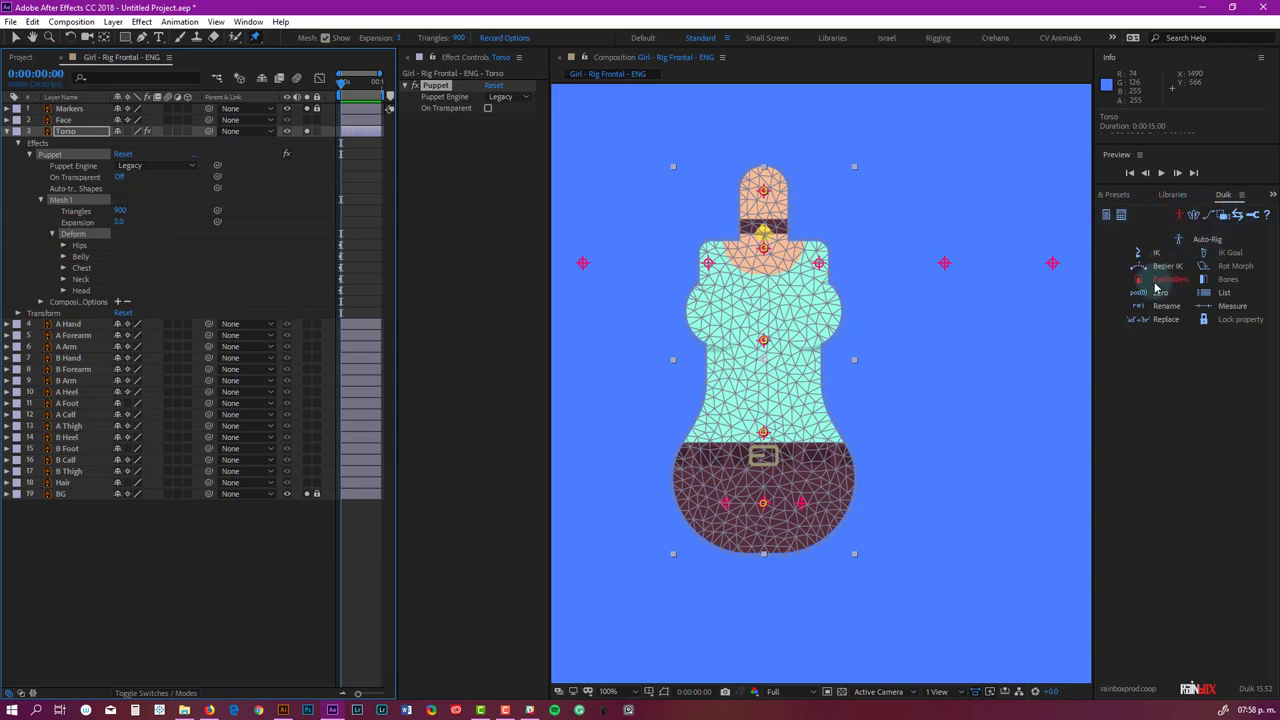
pyautogui.click(1228, 284)
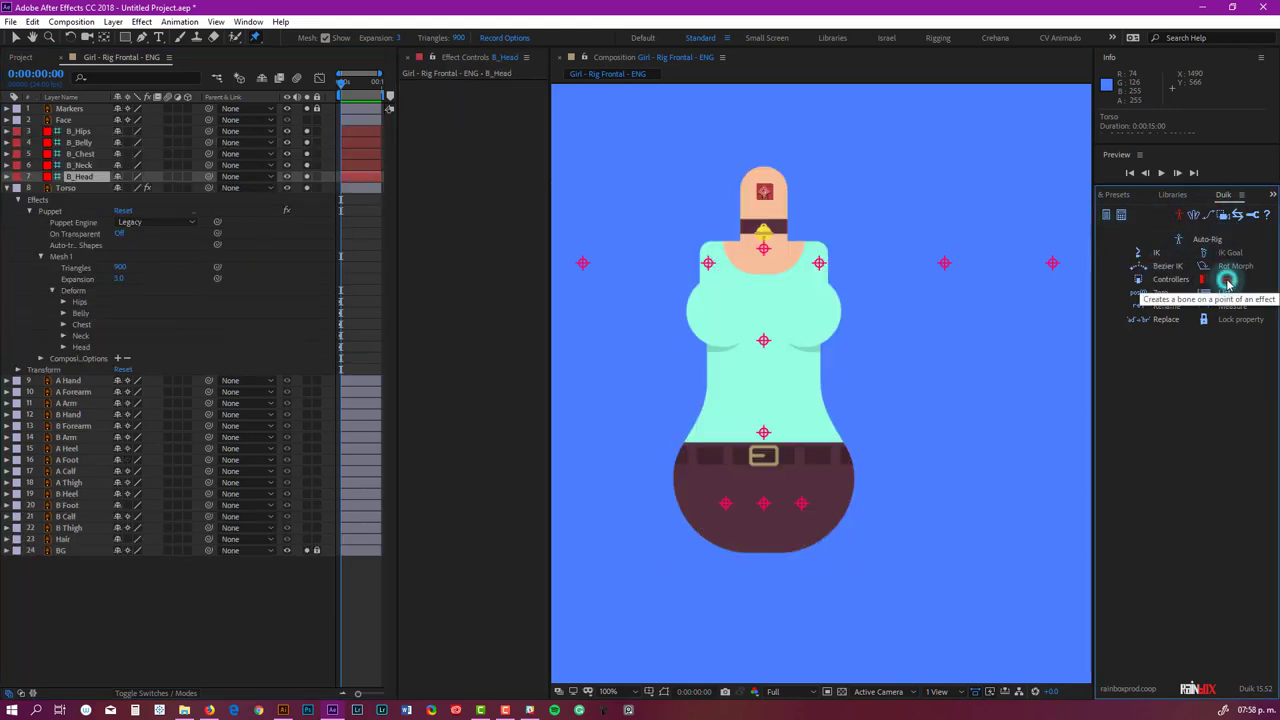
pyautogui.click(6, 188)
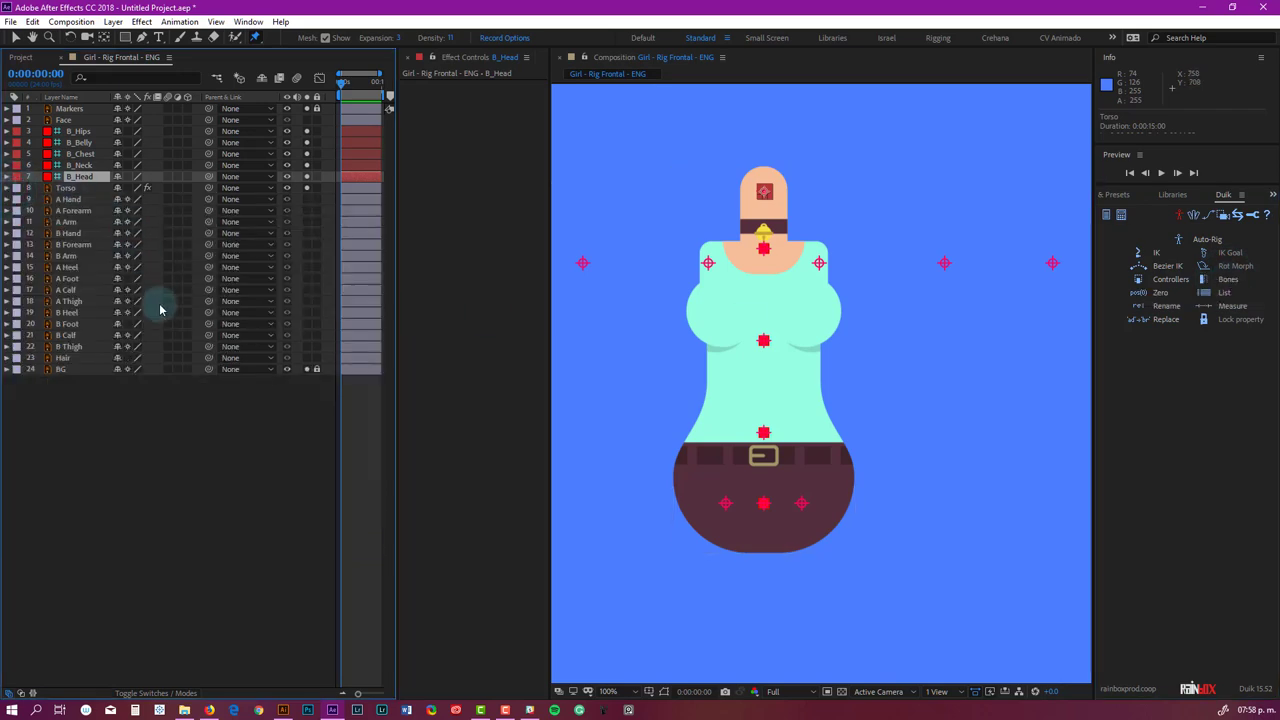
# Try moving the head and neck bones to test the torso's deformation, and undo the displacement.
pyautogui.click(623, 189)
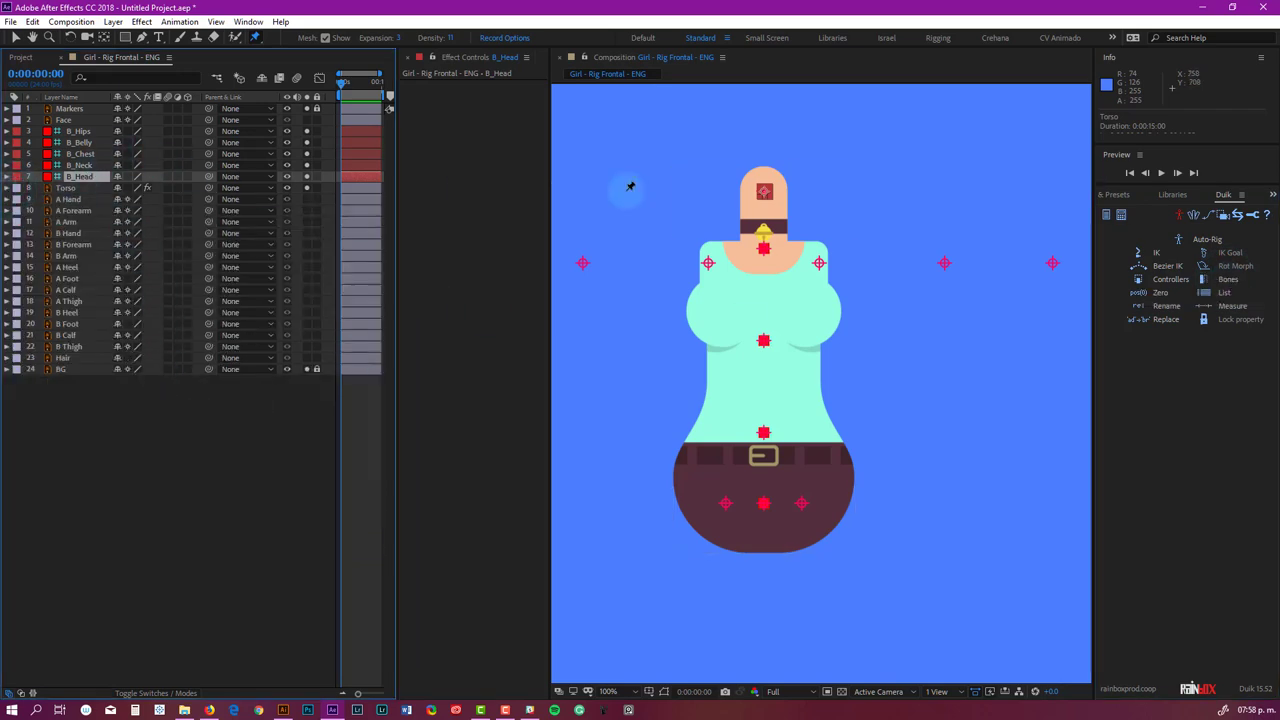
pyautogui.press('v')
pyautogui.moveTo(767, 195)
pyautogui.mouseDown()
pyautogui.moveTo(740, 190)
pyautogui.moveTo(780, 188)
pyautogui.moveTo(765, 185)
pyautogui.moveTo(800, 209)
pyautogui.moveTo(765, 188)
pyautogui.mouseUp()
pyautogui.moveTo(765, 246); pyautogui.dragTo(820, 257)
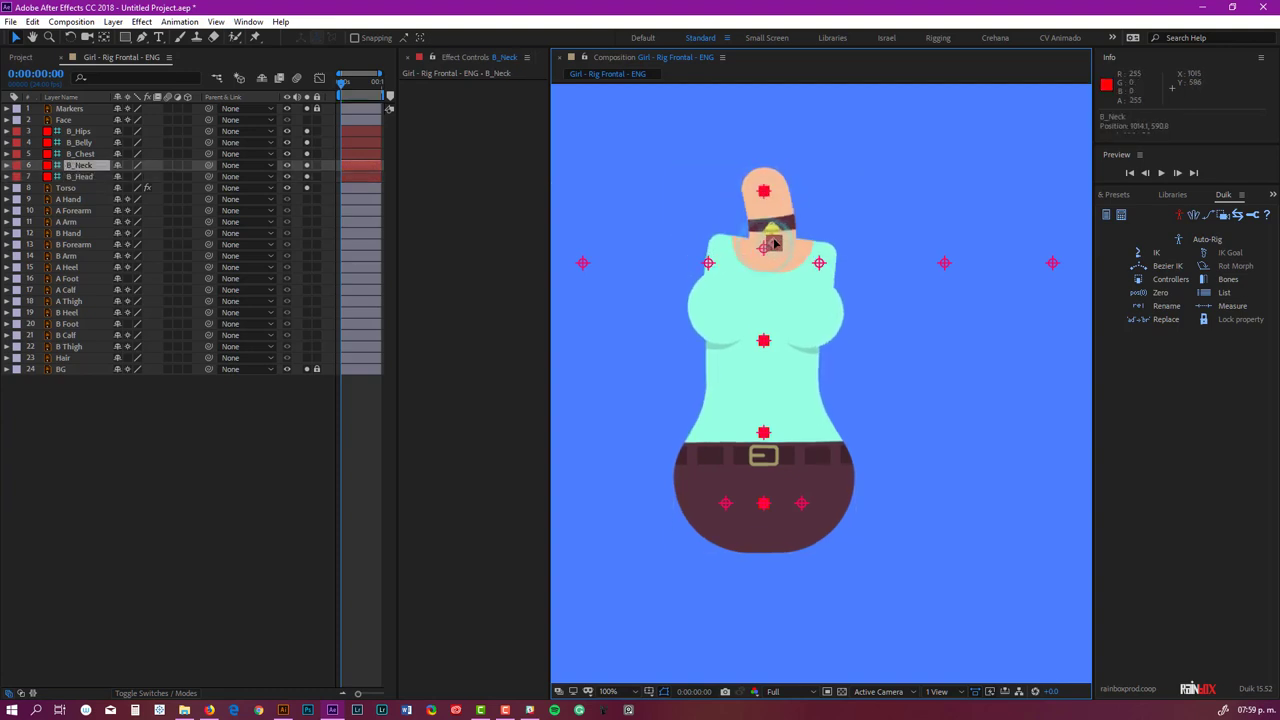
pyautogui.hotkey('ctrl', 'z')
# Reveal the Rotation property of the five bone layers from B_Hips to B_Head, and deselect them.
pyautogui.click(80, 131)
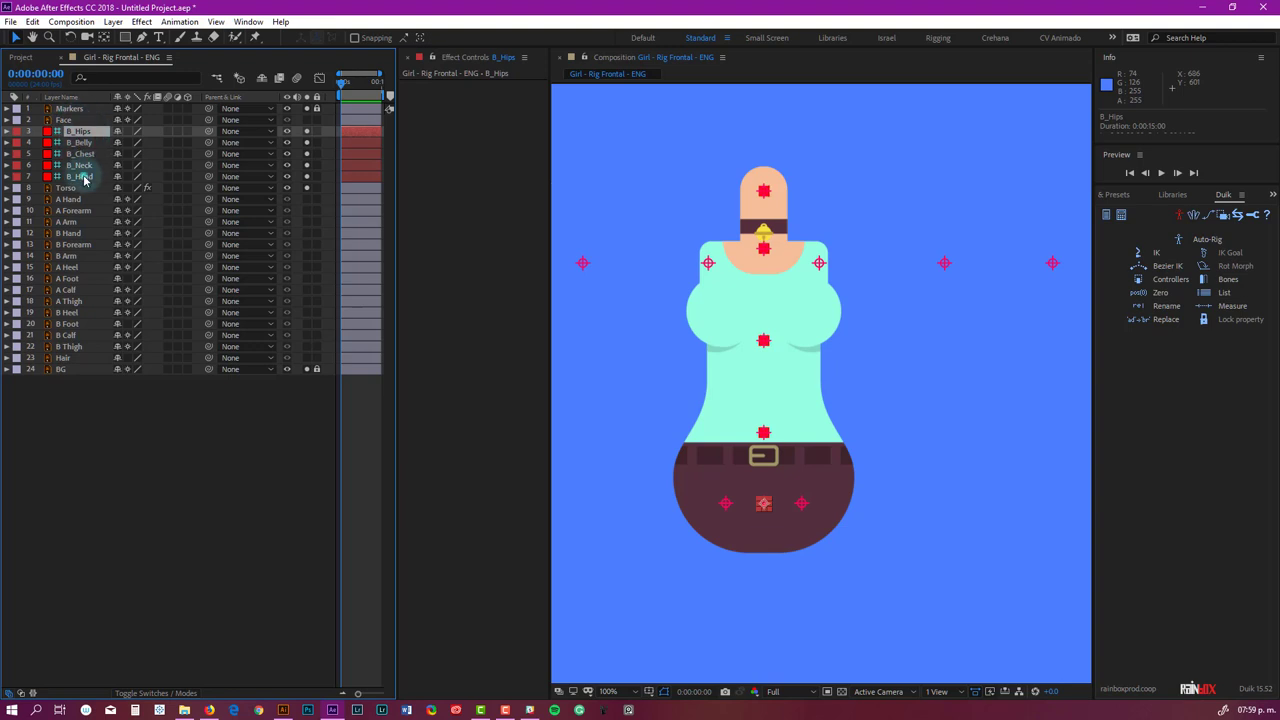
pyautogui.keyDown('shift'); pyautogui.click(84, 177); pyautogui.keyUp('shift')
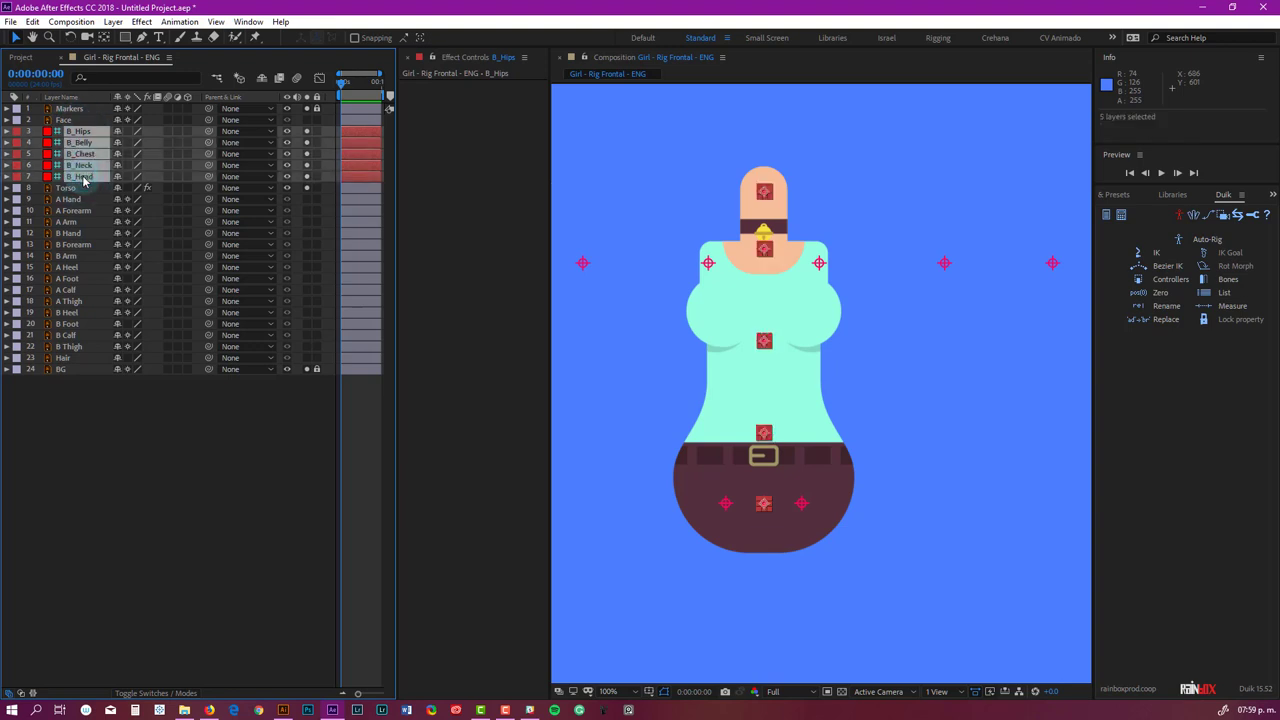
pyautogui.press('r')
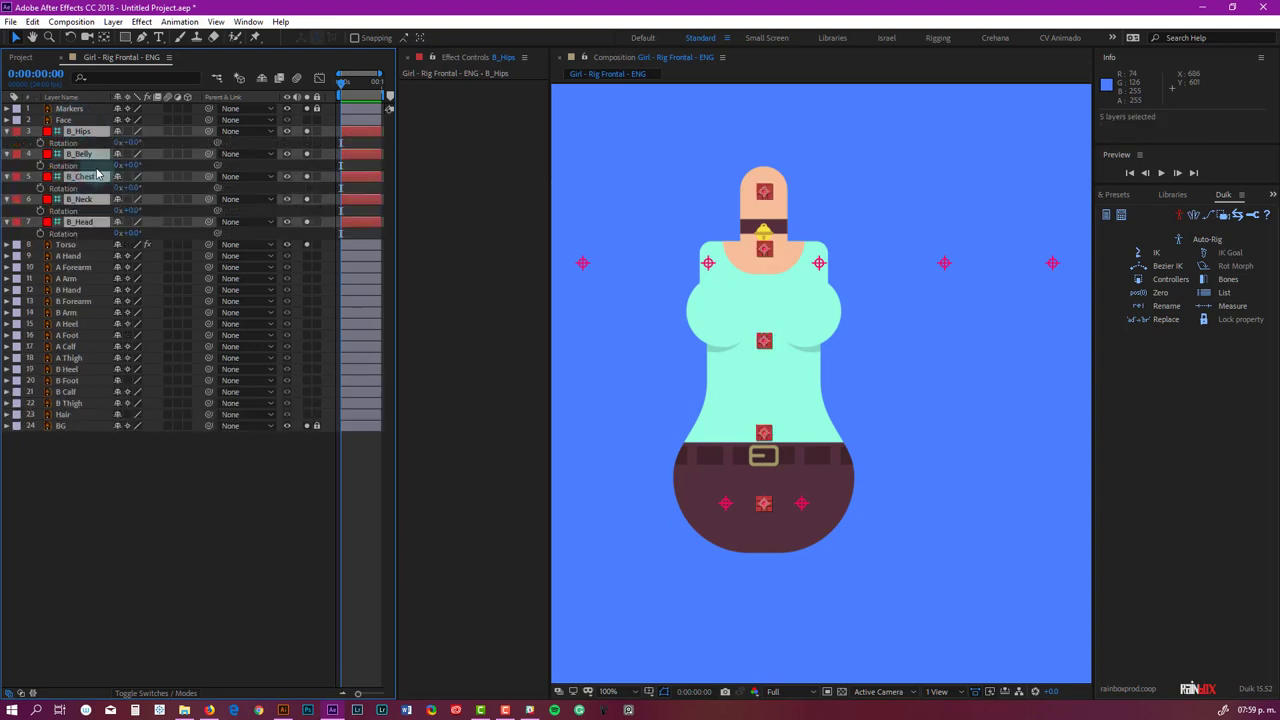
pyautogui.click(157, 498)
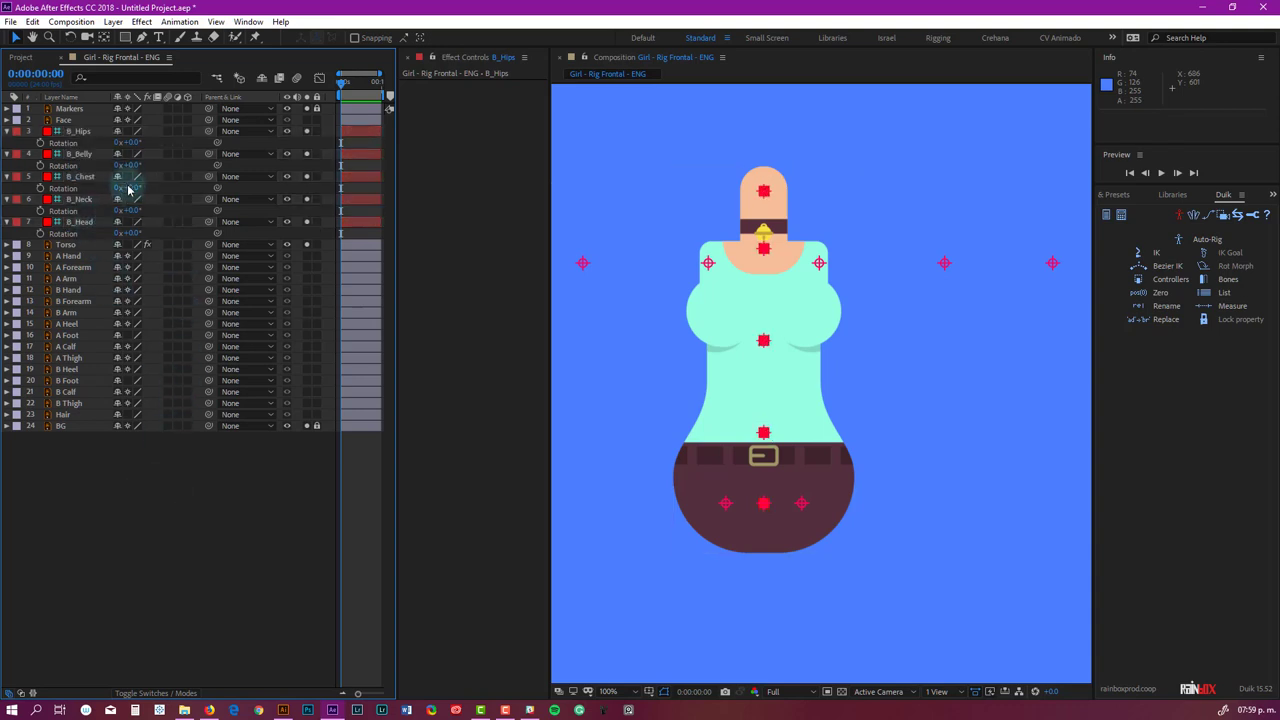
# Parent the bones in a chain: B_Head to B_Neck, B_Neck to B_Chest, B_Chest to B_Belly, and B_Belly to B_Hips.
pyautogui.click(110, 133)
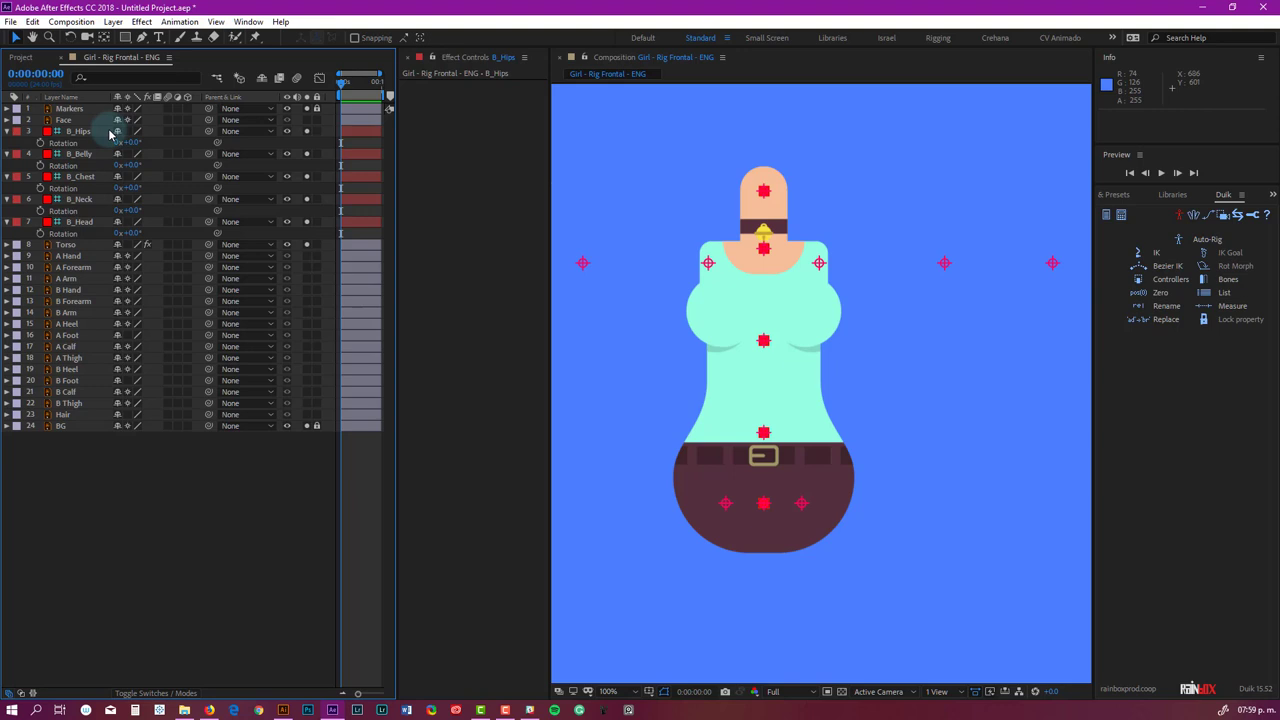
pyautogui.click(86, 146)
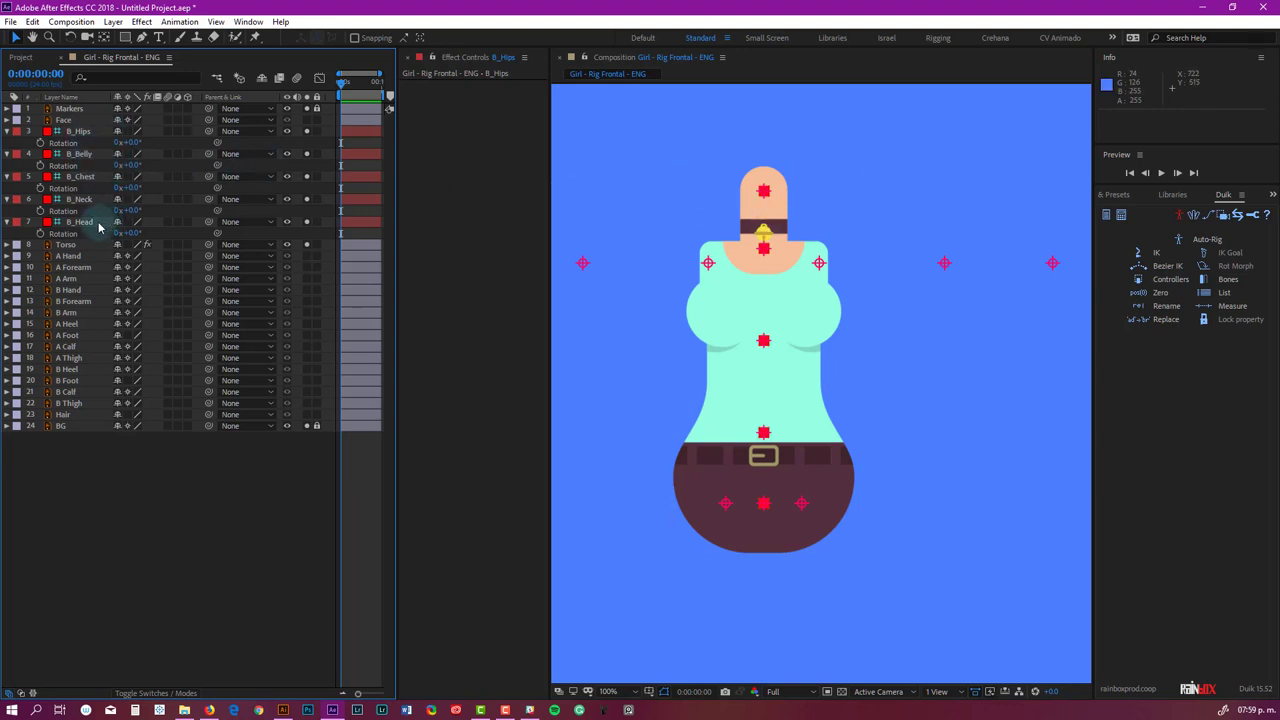
pyautogui.click(80, 133)
pyautogui.click(80, 222)
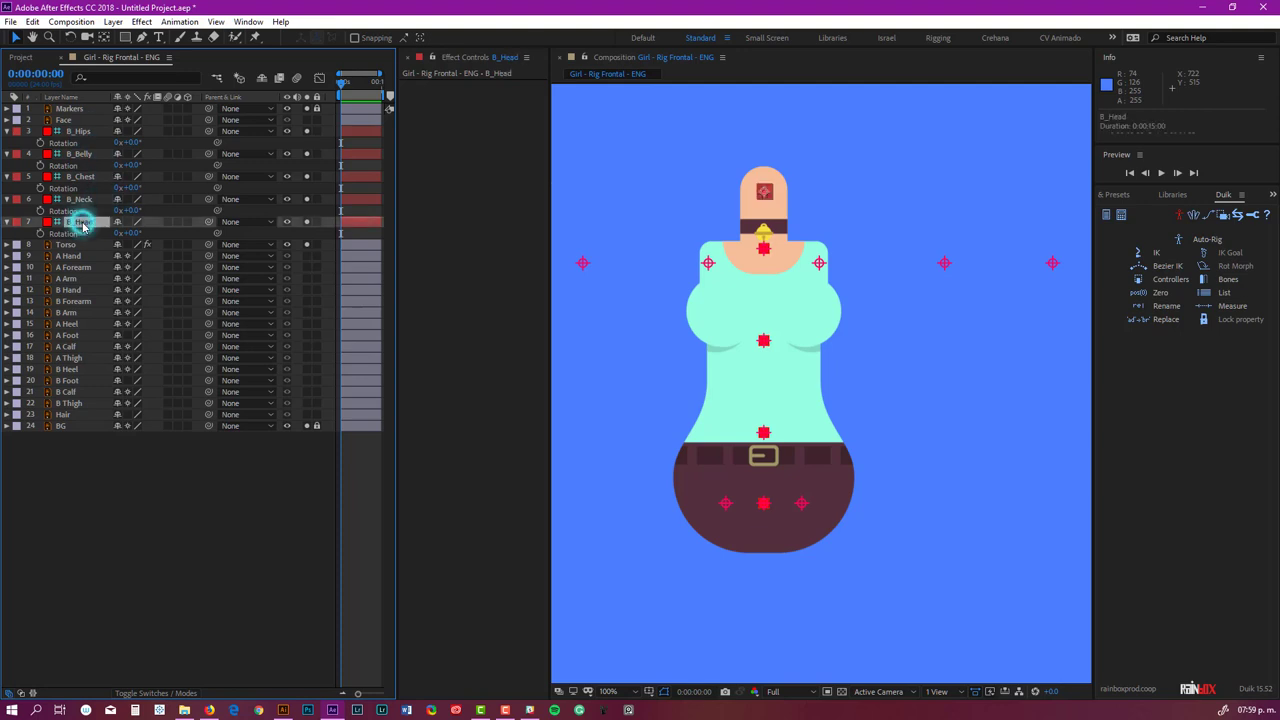
pyautogui.moveTo(209, 221); pyautogui.dragTo(82, 199)
pyautogui.moveTo(209, 199); pyautogui.dragTo(85, 178)
pyautogui.moveTo(209, 176); pyautogui.dragTo(86, 157)
pyautogui.moveTo(209, 153); pyautogui.dragTo(87, 135)
# Try moving the B_Hips bone and rotating the hips and chest bones to test the parenting, and undo the changes.
pyautogui.click(81, 133)
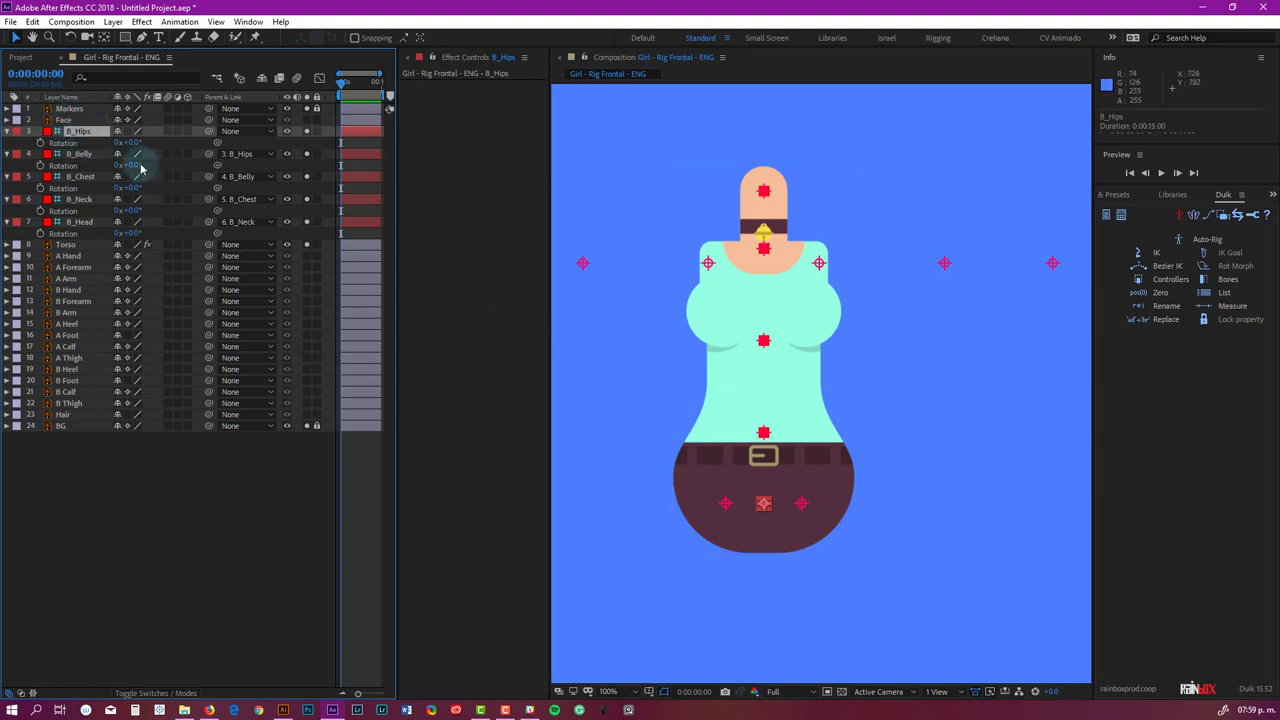
pyautogui.moveTo(763, 505); pyautogui.dragTo(700, 466)
pyautogui.hotkey('ctrl', 'z')
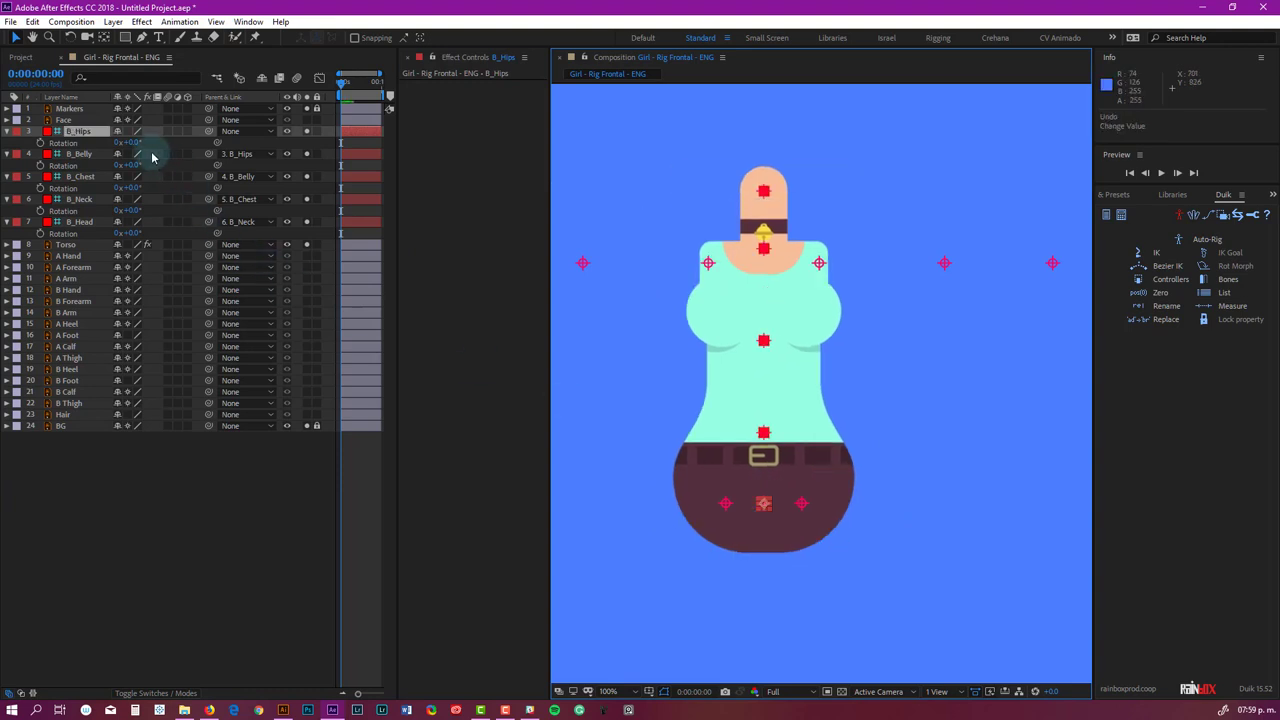
pyautogui.moveTo(133, 143); pyautogui.dragTo(143, 186)
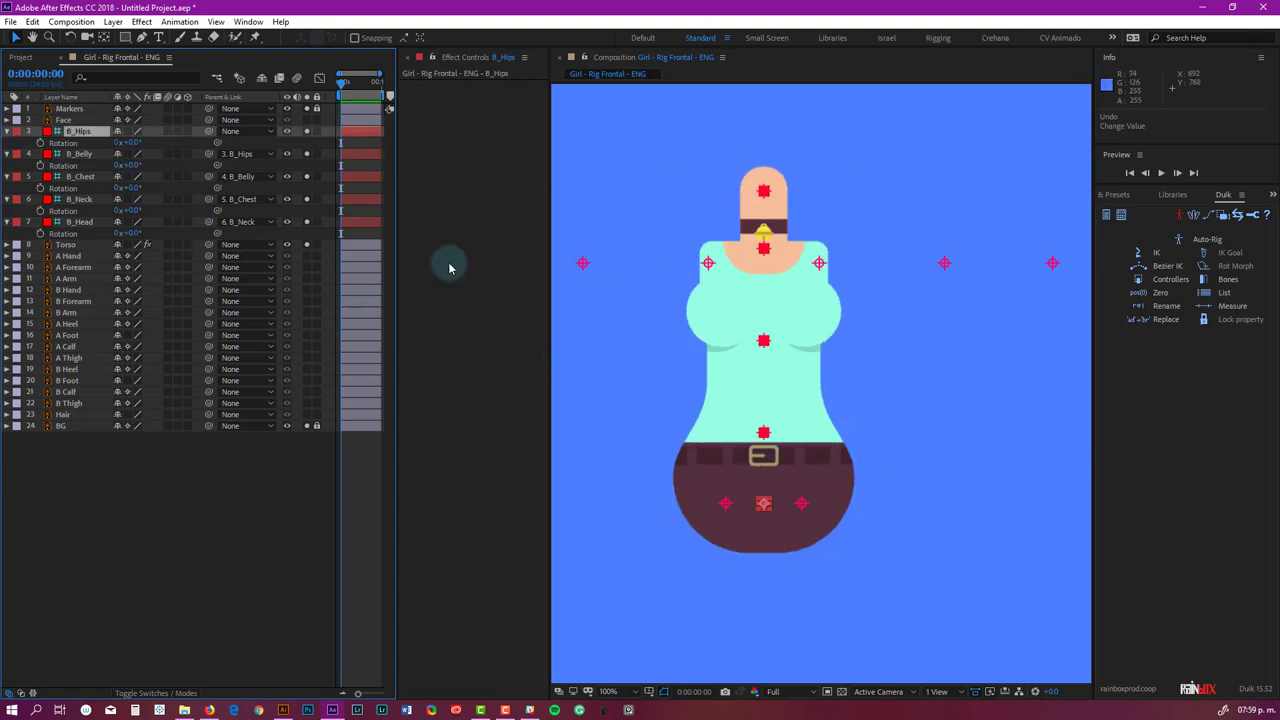
pyautogui.moveTo(136, 193); pyautogui.dragTo(130, 178)
pyautogui.hotkey('ctrl', 'z')
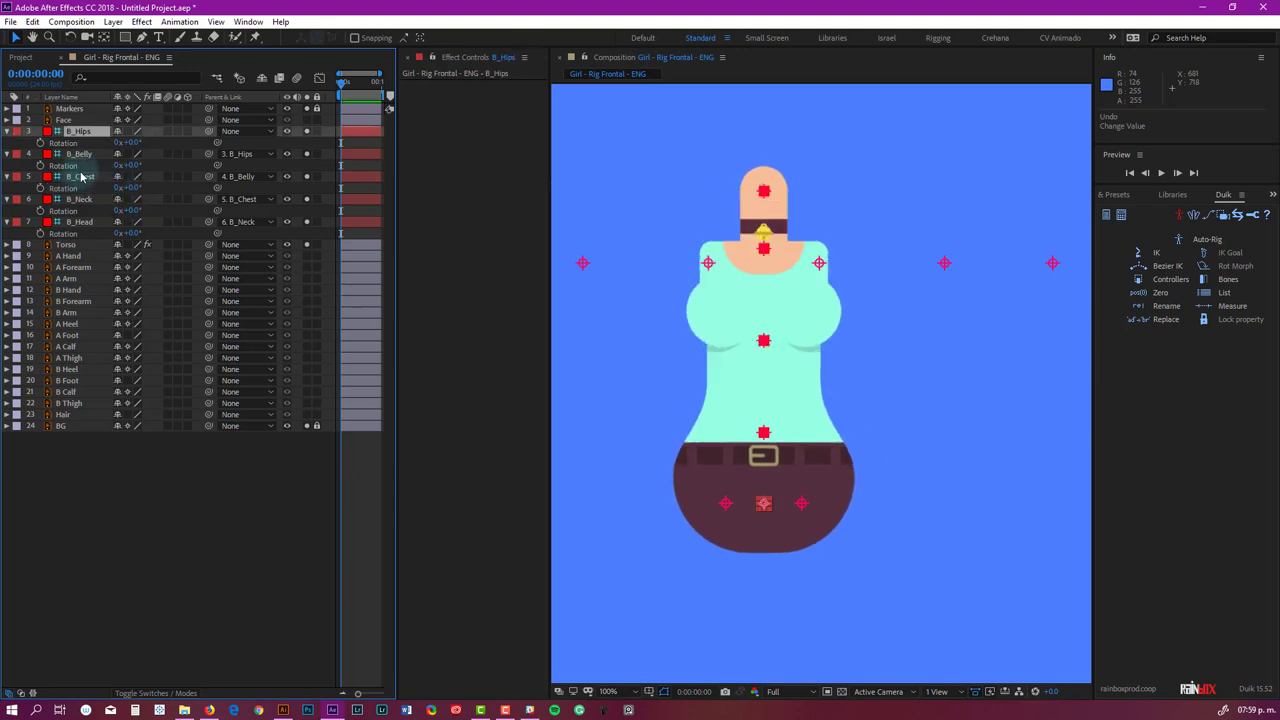
# Try rotating the B_Neck and B_Head bones to test the upper part of the chain, and undo the rotations.
pyautogui.click(84, 180)
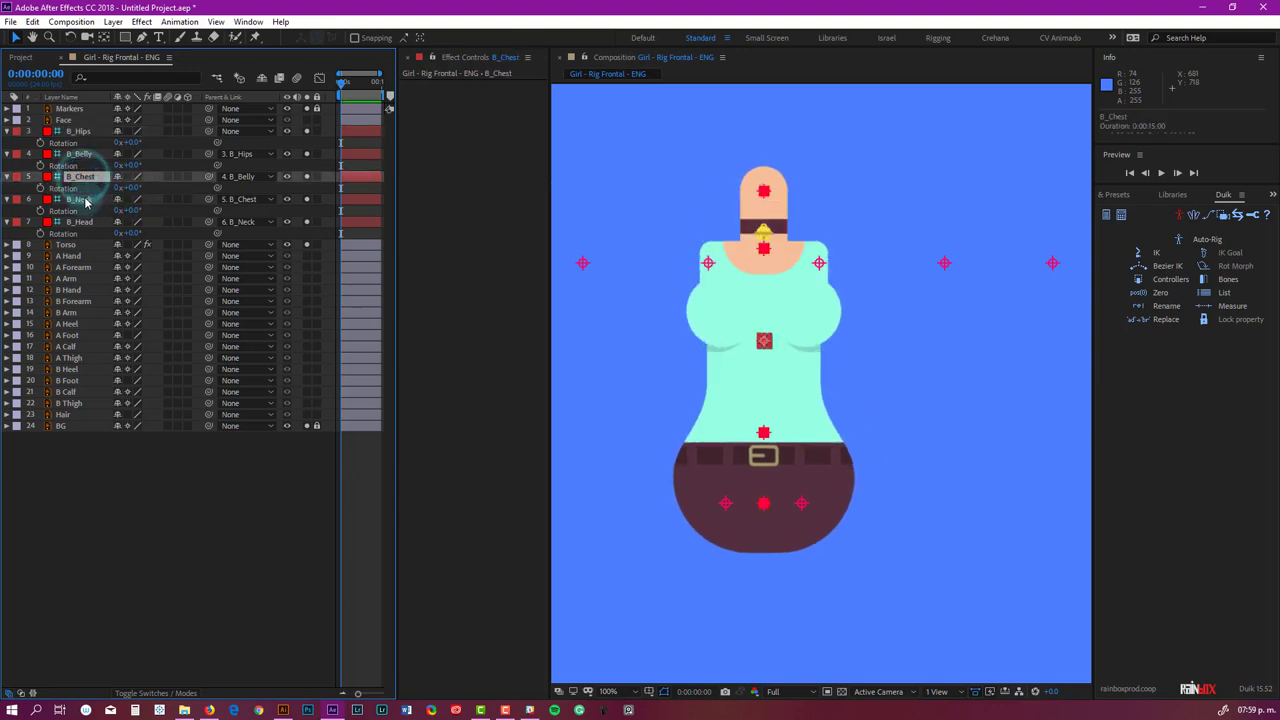
pyautogui.click(86, 199)
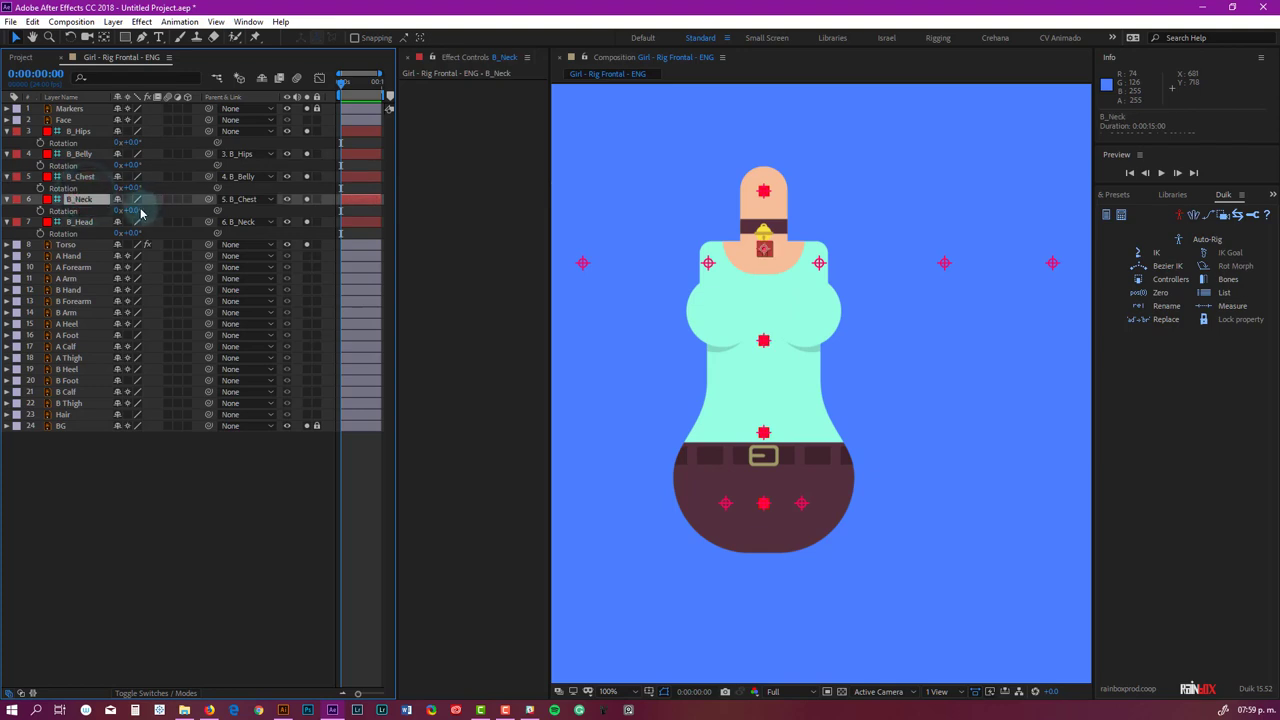
pyautogui.moveTo(135, 212)
pyautogui.mouseDown()
pyautogui.moveTo(123, 208)
pyautogui.moveTo(153, 203)
pyautogui.moveTo(100, 214)
pyautogui.moveTo(129, 230)
pyautogui.moveTo(112, 231)
pyautogui.moveTo(163, 221)
pyautogui.moveTo(143, 222)
pyautogui.mouseUp()
pyautogui.click(85, 221)
pyautogui.hotkey('ctrl', 'z')
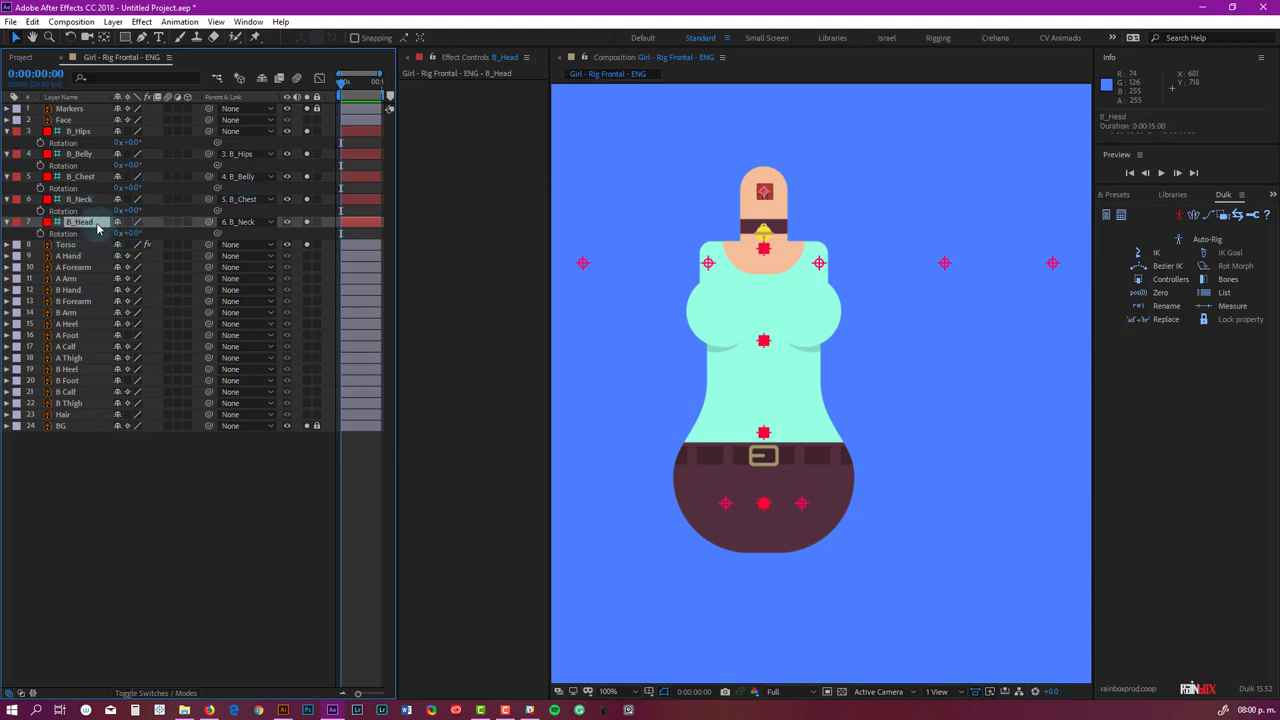
pyautogui.moveTo(134, 237); pyautogui.dragTo(140, 229)
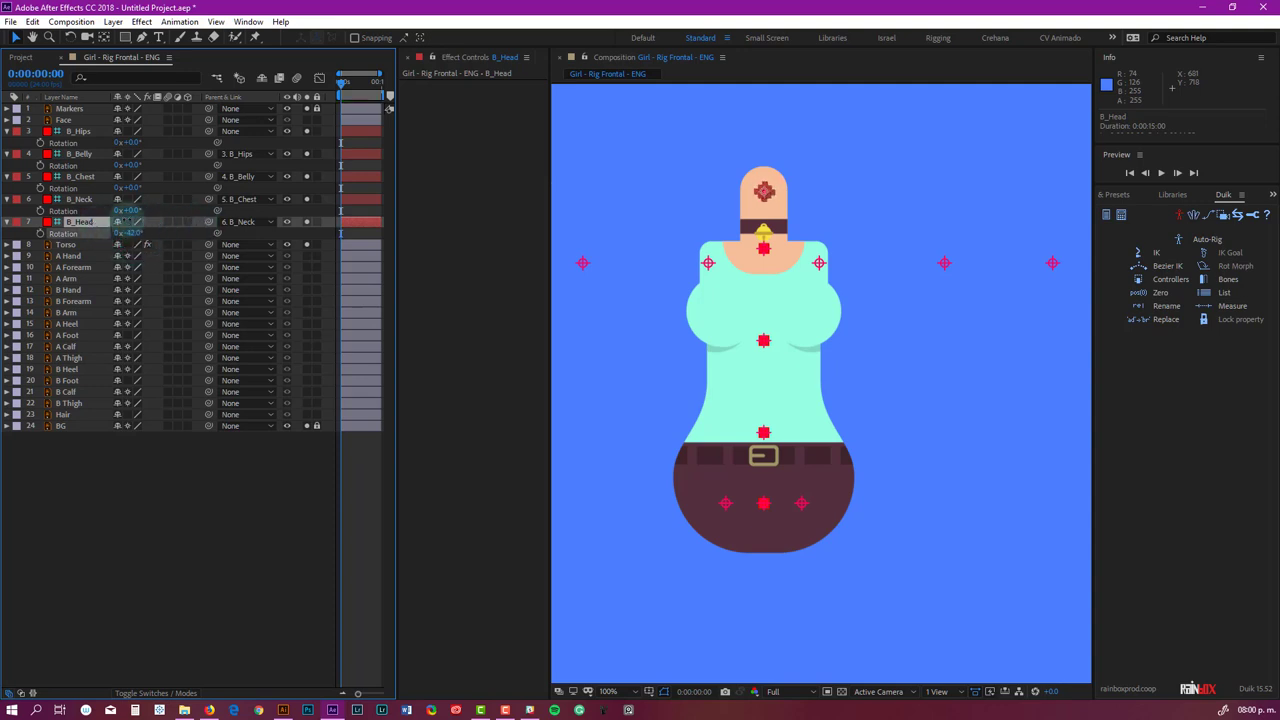
pyautogui.hotkey('ctrl', 'z')
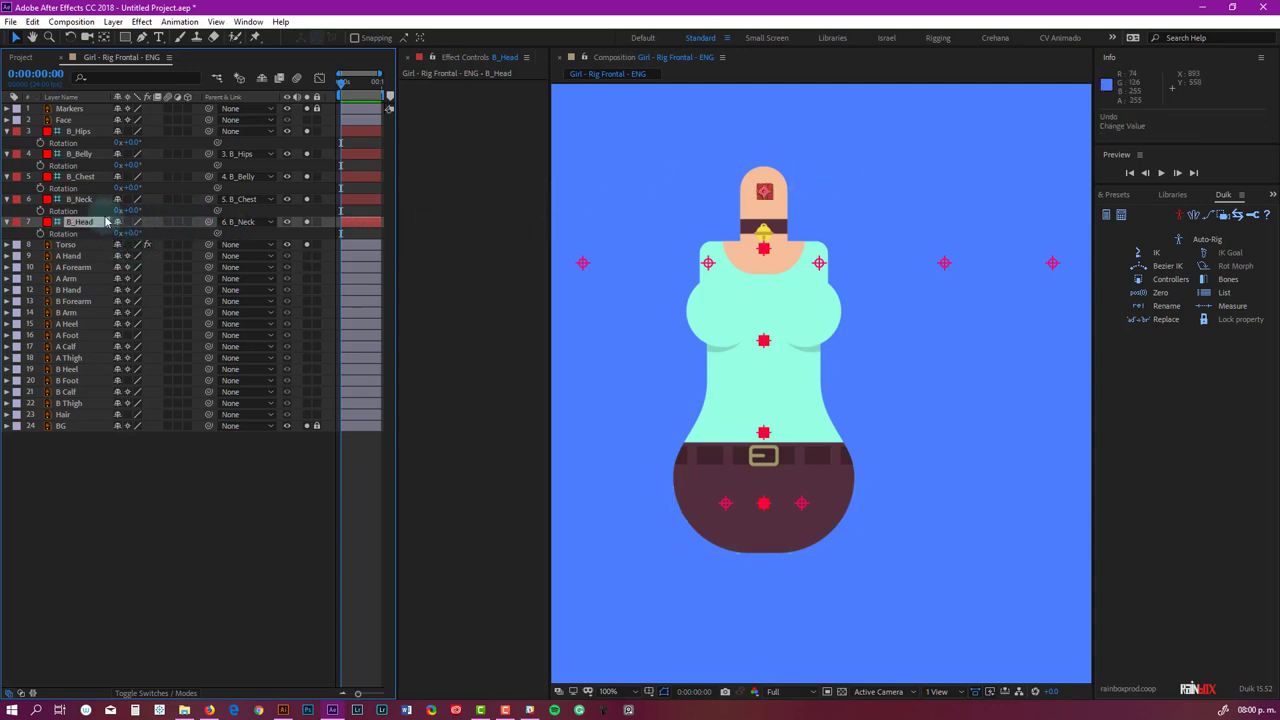
# Add an expression to B_Neck's Rotation that links it to B_Chest's Rotation, widening the timeline area to fit the code.
pyautogui.click(74, 200)
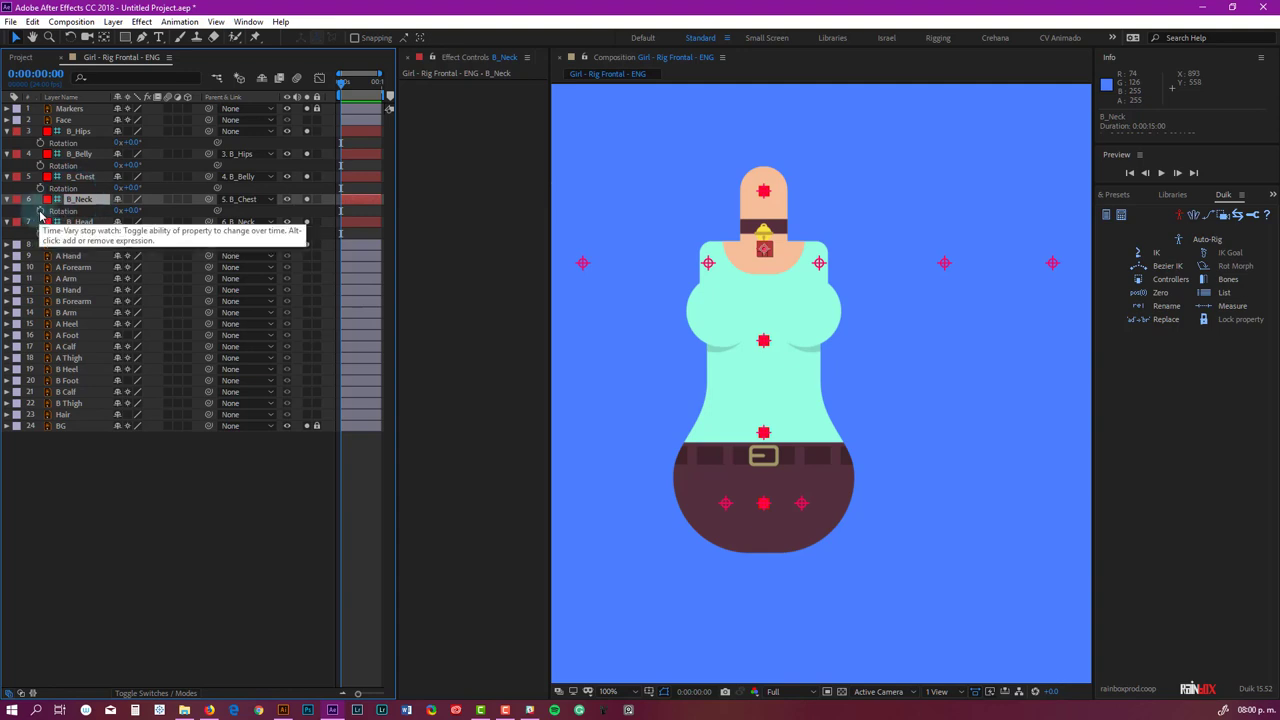
pyautogui.keyDown('alt'); pyautogui.click(40, 211); pyautogui.keyUp('alt')
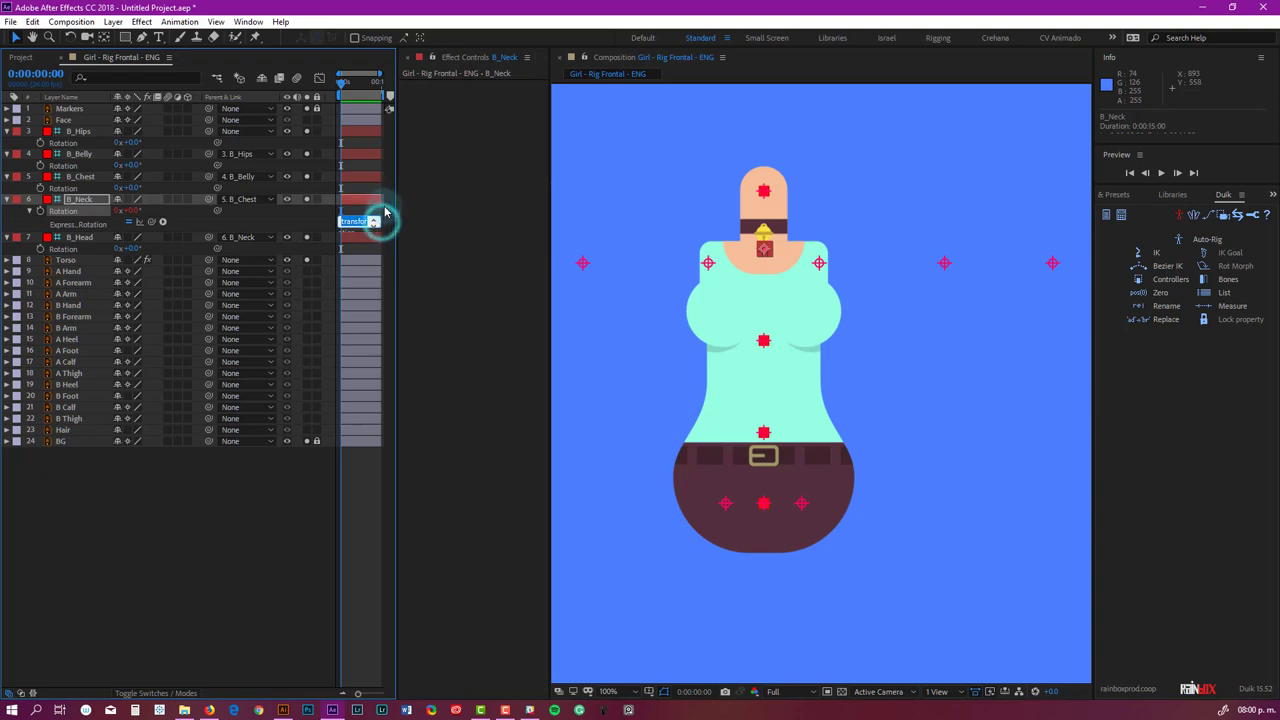
pyautogui.moveTo(381, 199); pyautogui.dragTo(452, 180)
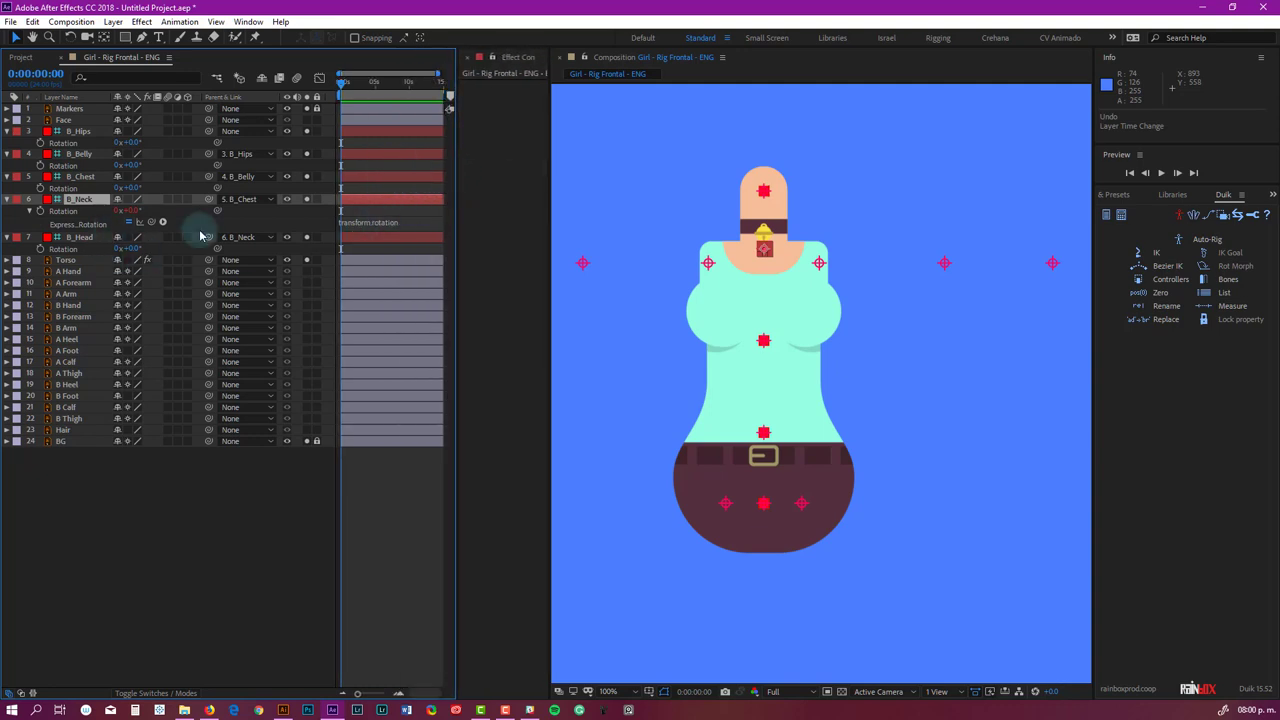
pyautogui.click(360, 221)
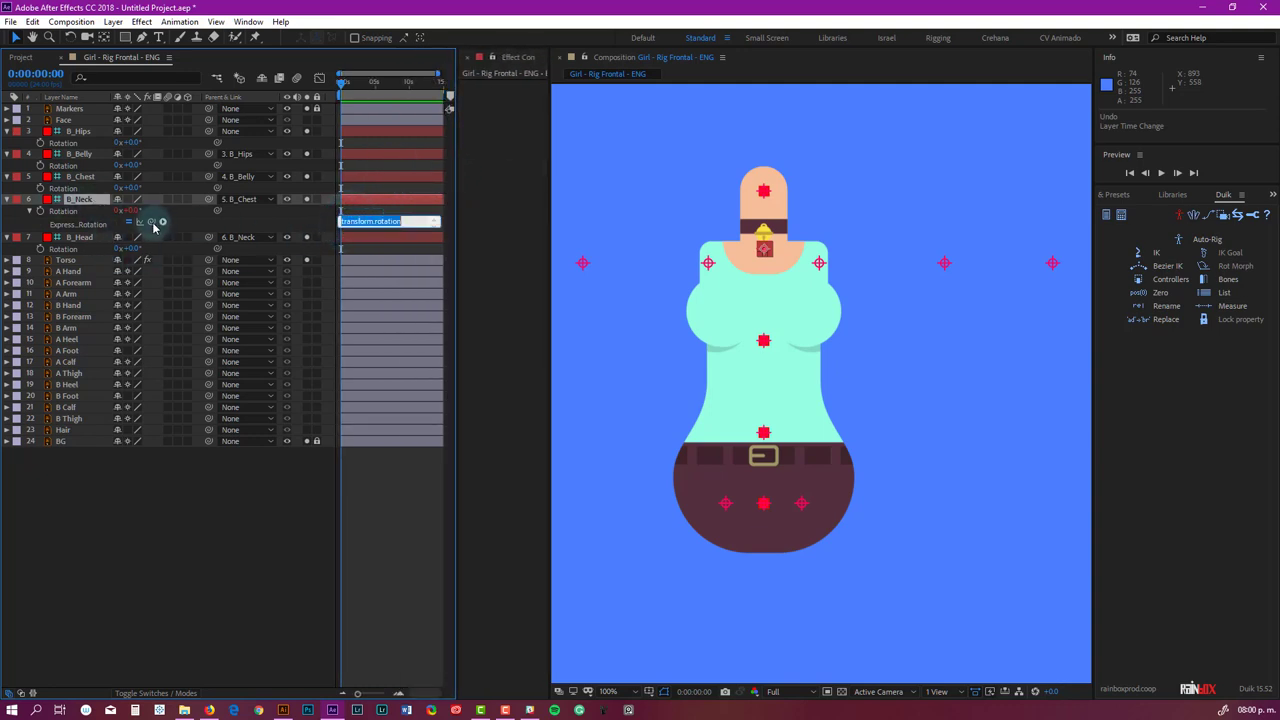
pyautogui.moveTo(152, 222); pyautogui.dragTo(75, 195)
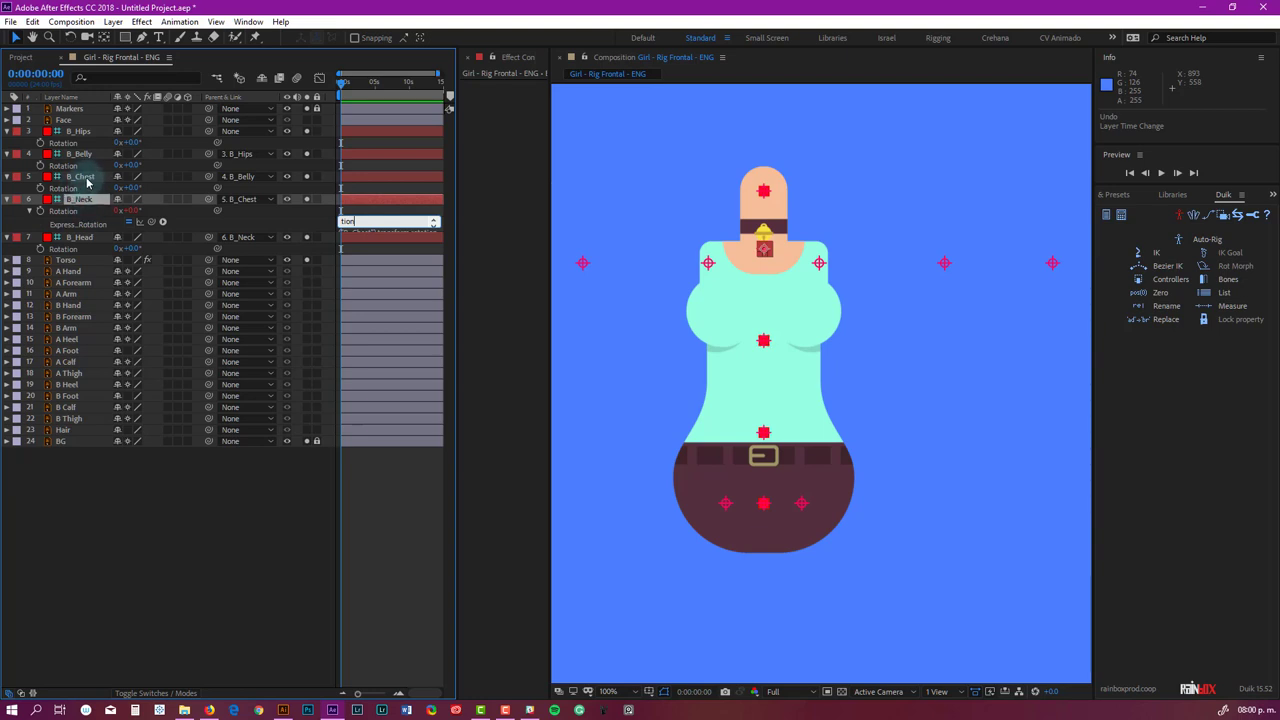
# Add an expression to B_Chest's Rotation that links it to B_Belly's Rotation.
pyautogui.click(86, 178)
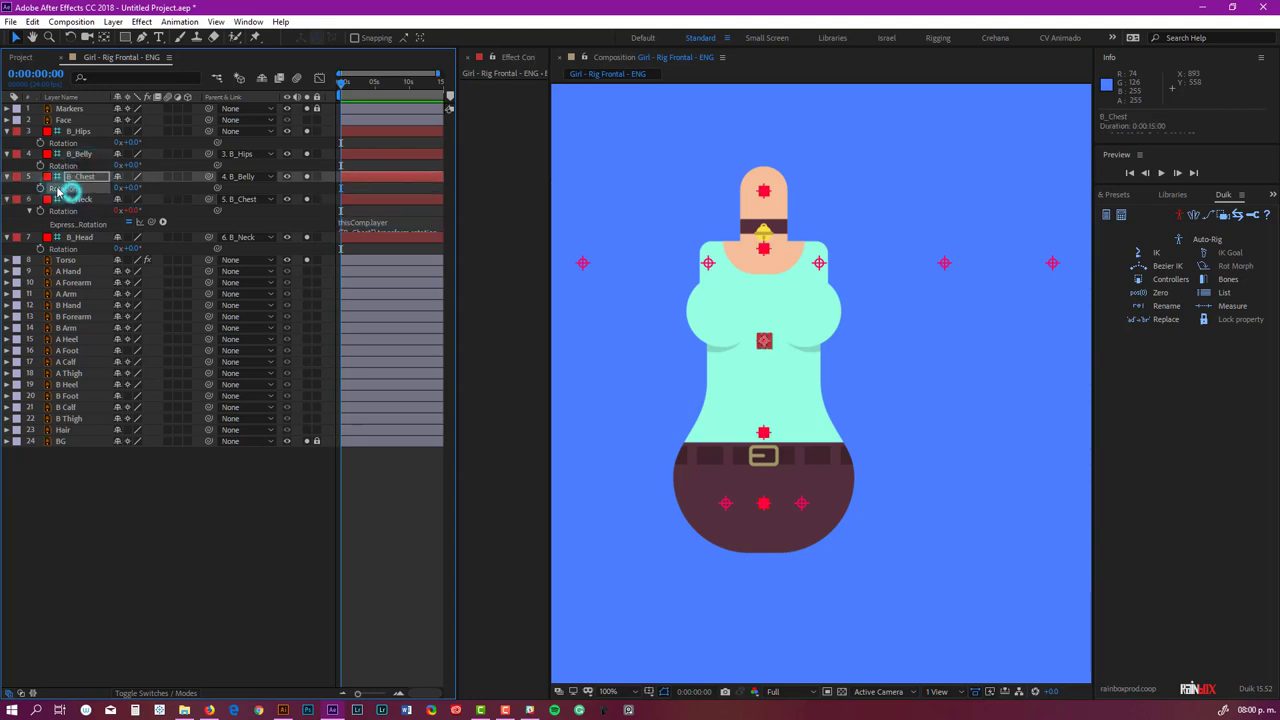
pyautogui.keyDown('alt'); pyautogui.click(40, 188); pyautogui.keyUp('alt')
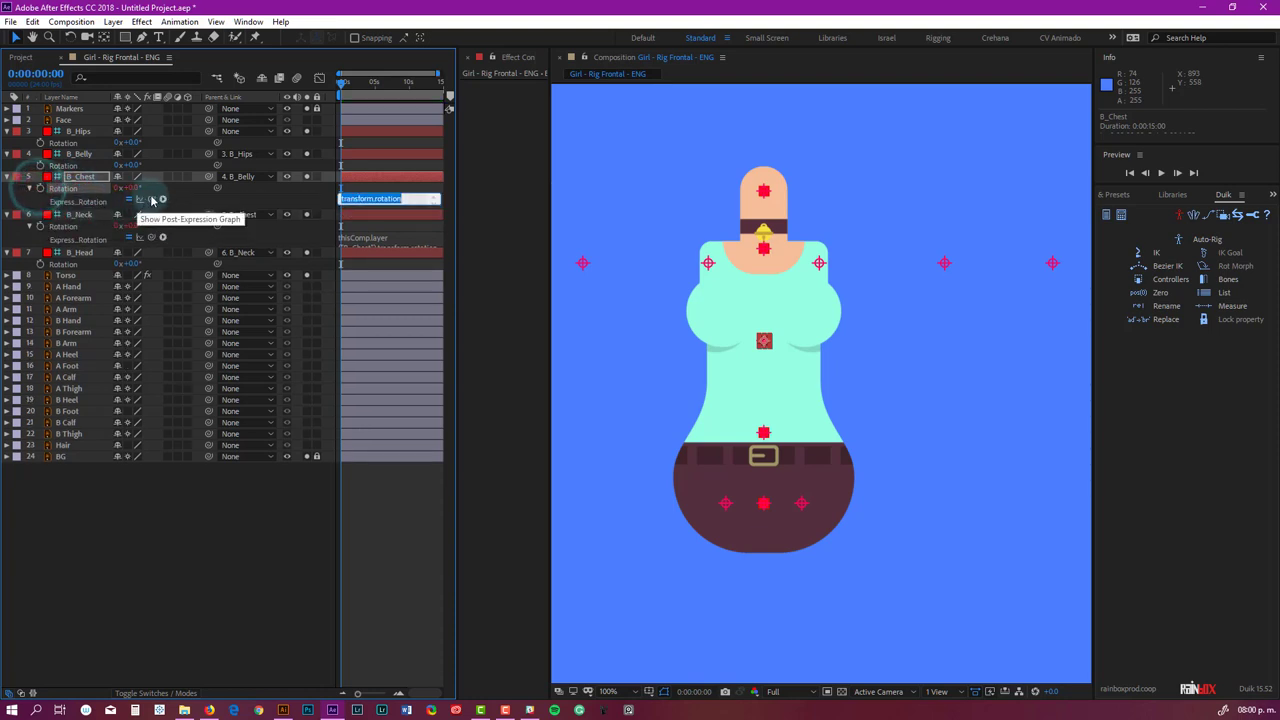
pyautogui.moveTo(153, 200); pyautogui.dragTo(66, 170)
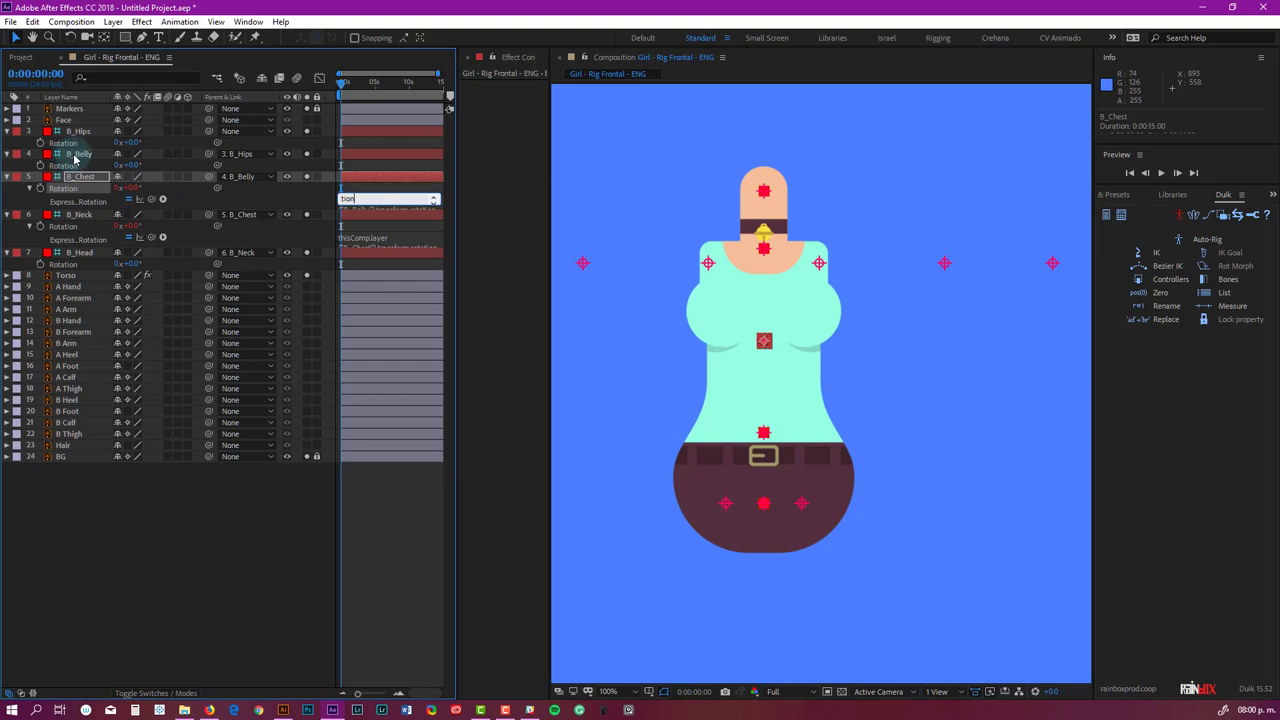
# Try rotating the B_Belly and B_Hips bones to test how the linked torso bends, and undo each rotation.
pyautogui.click(75, 156)
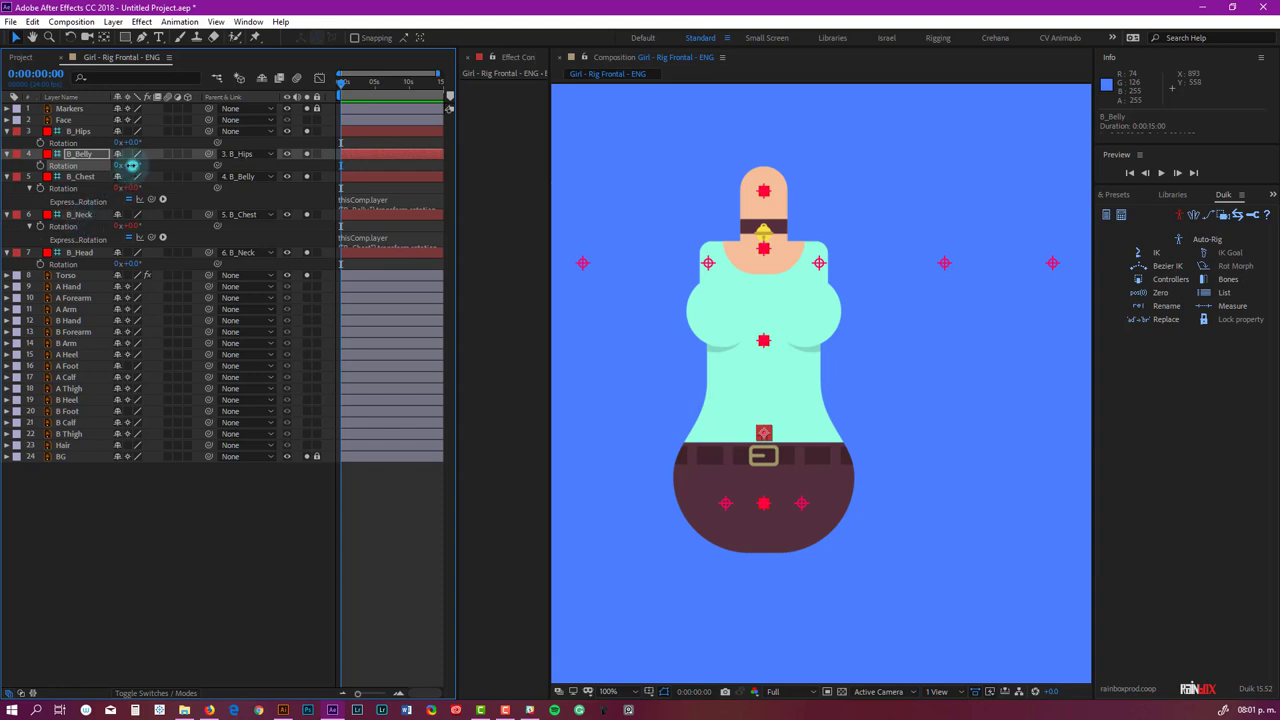
pyautogui.moveTo(131, 165); pyautogui.dragTo(160, 160)
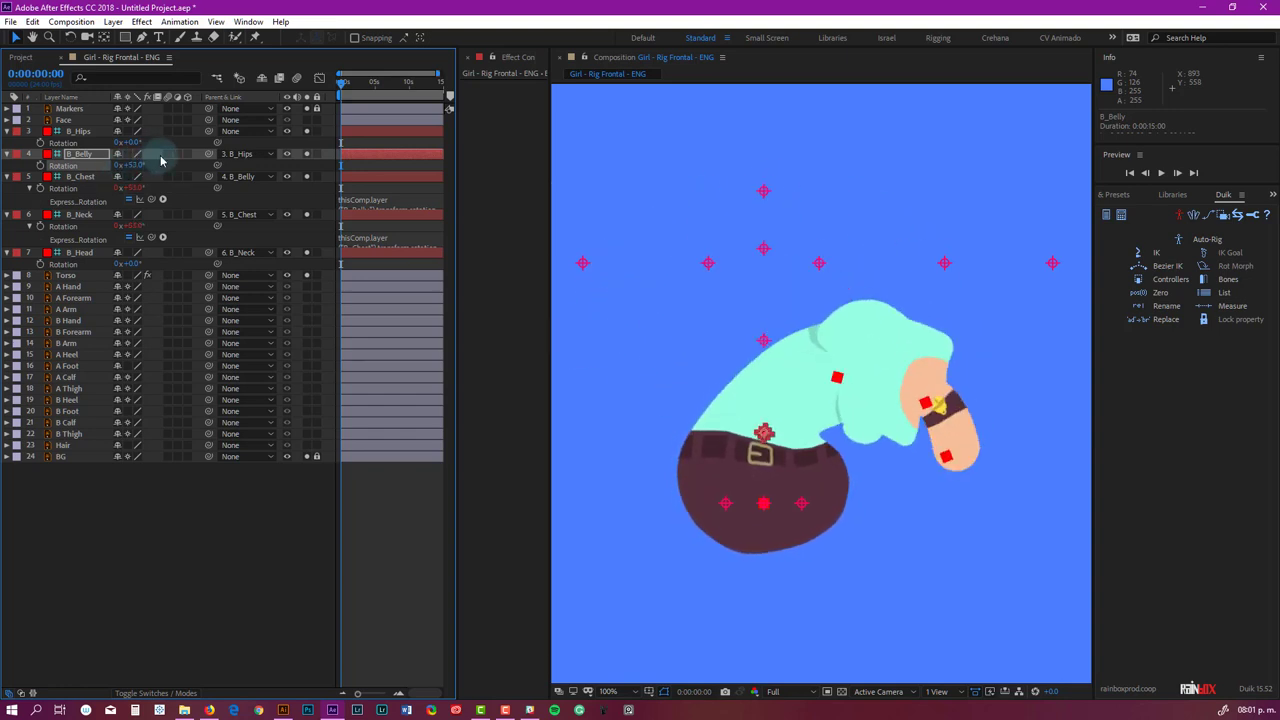
pyautogui.click(72, 131)
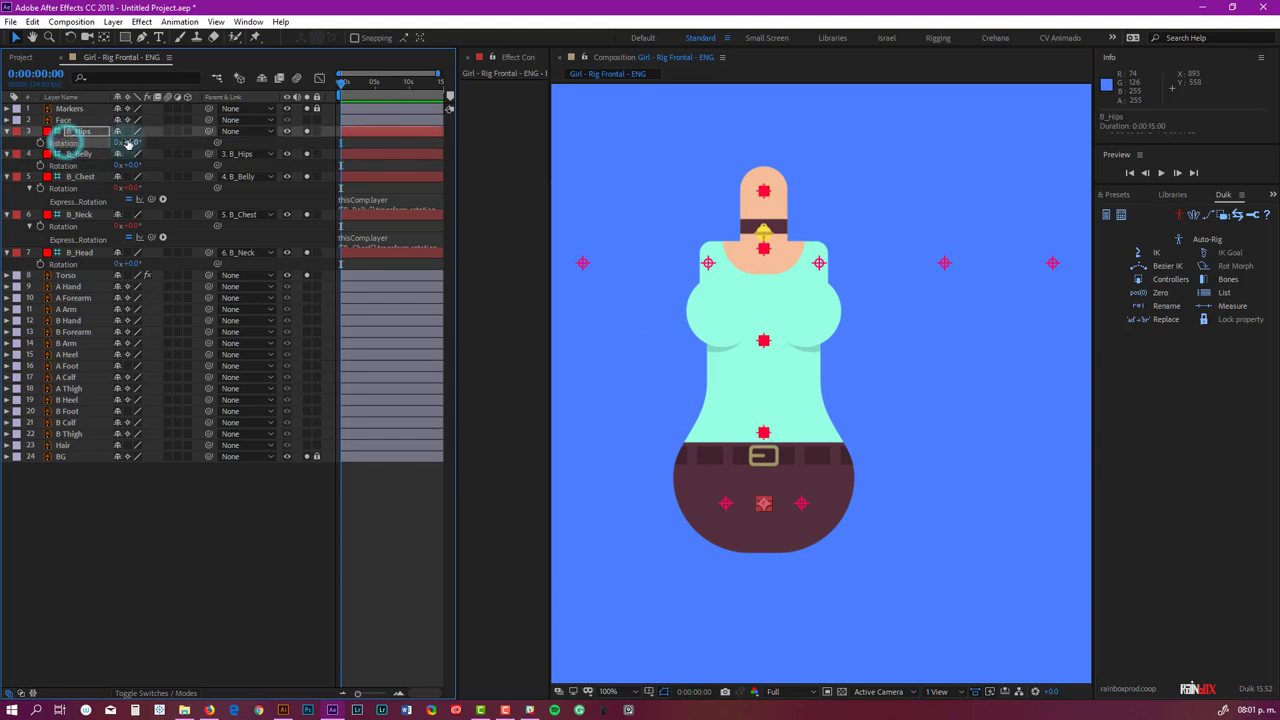
pyautogui.moveTo(128, 142); pyautogui.dragTo(166, 151)
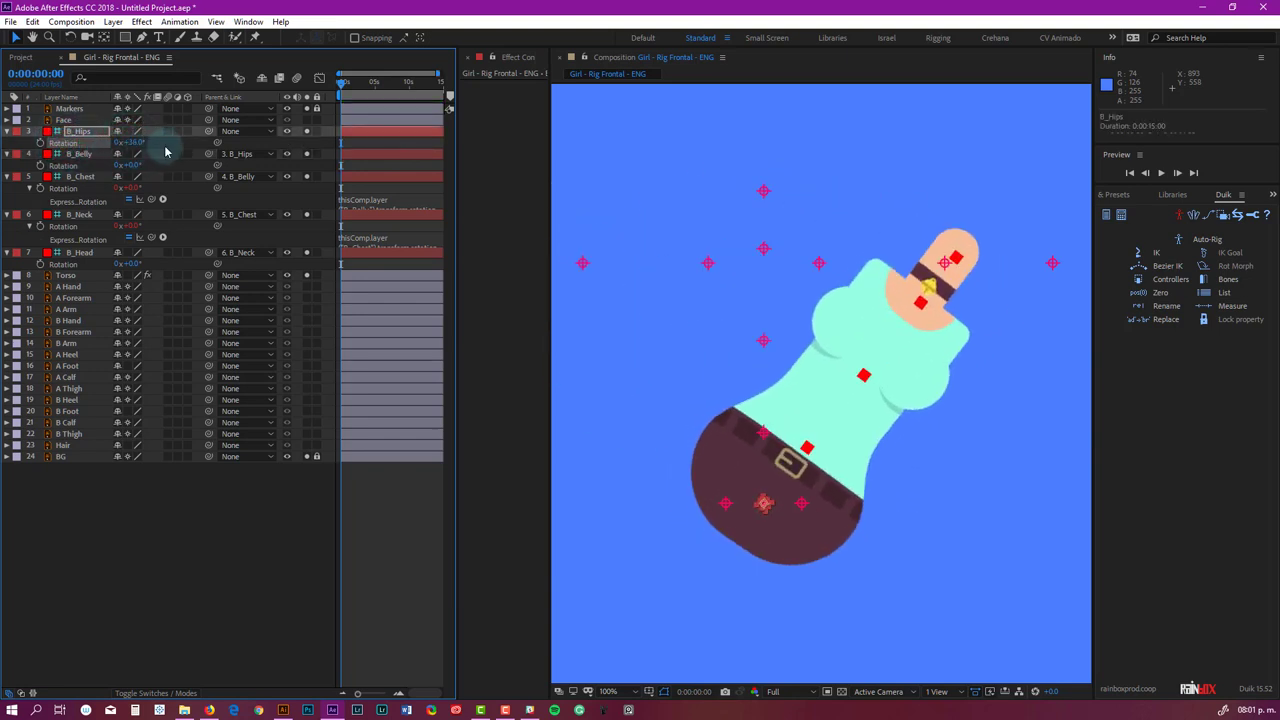
pyautogui.hotkey('ctrl', 'z')
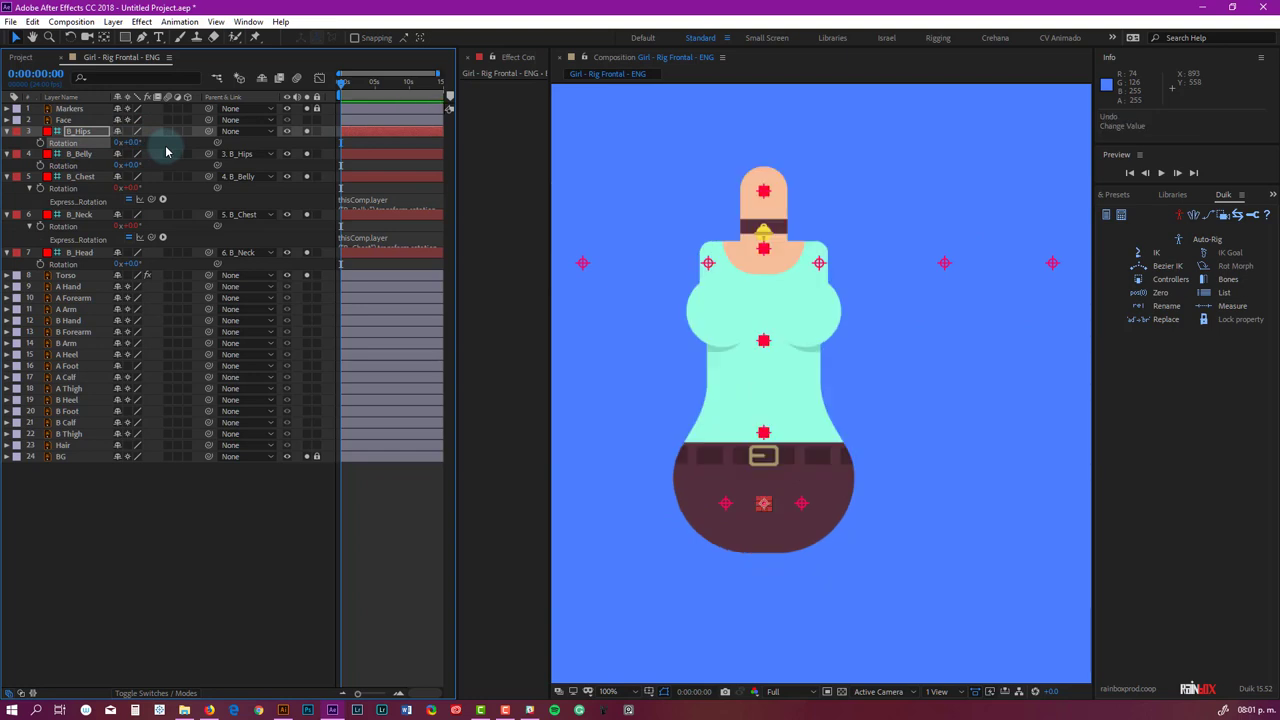
pyautogui.moveTo(133, 167); pyautogui.dragTo(172, 167)
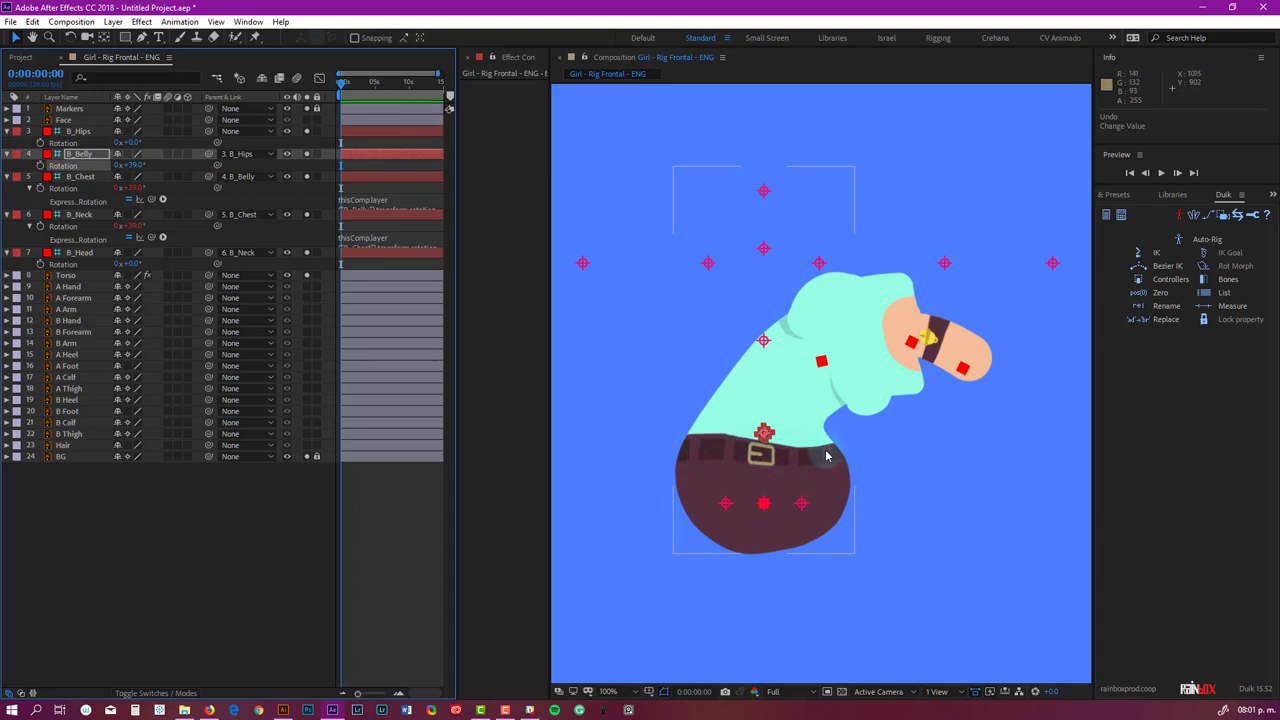
pyautogui.hotkey('ctrl', 'z')
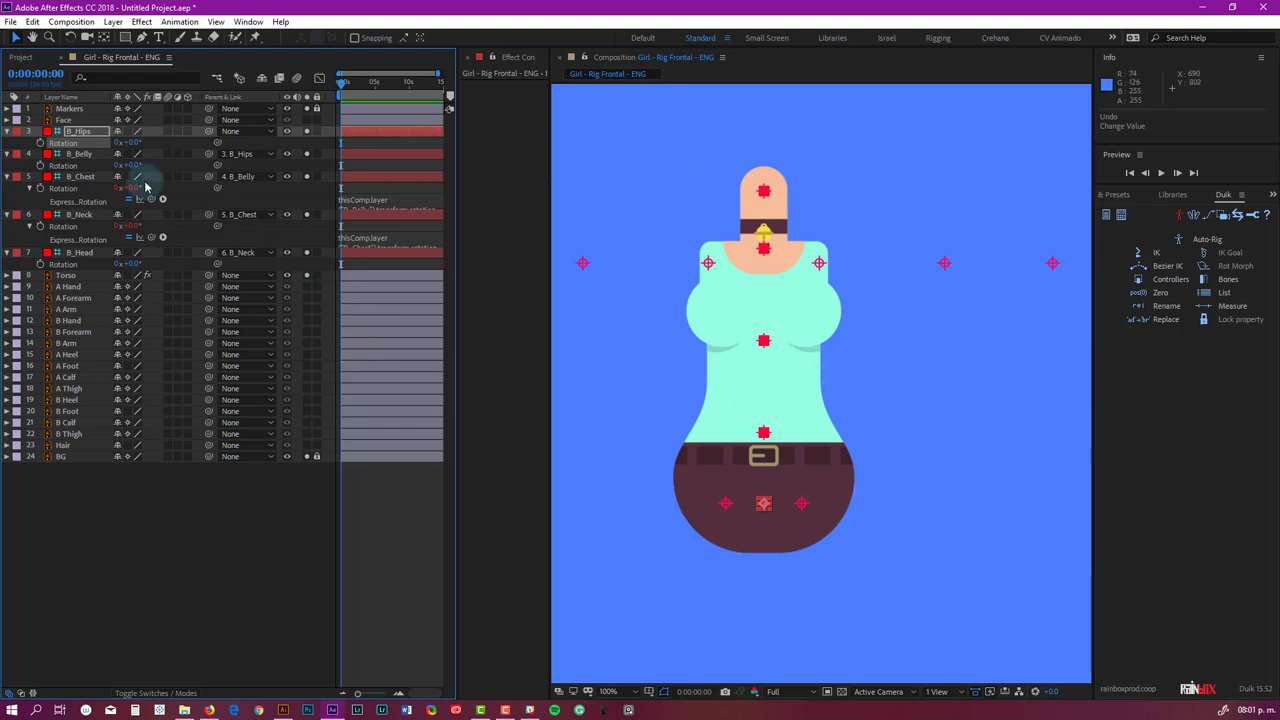
# Place a Puppet Starch pin on the Torso layer's belt buckle, with its Extent at 80 to stiffen the waist area.
pyautogui.click(255, 40)
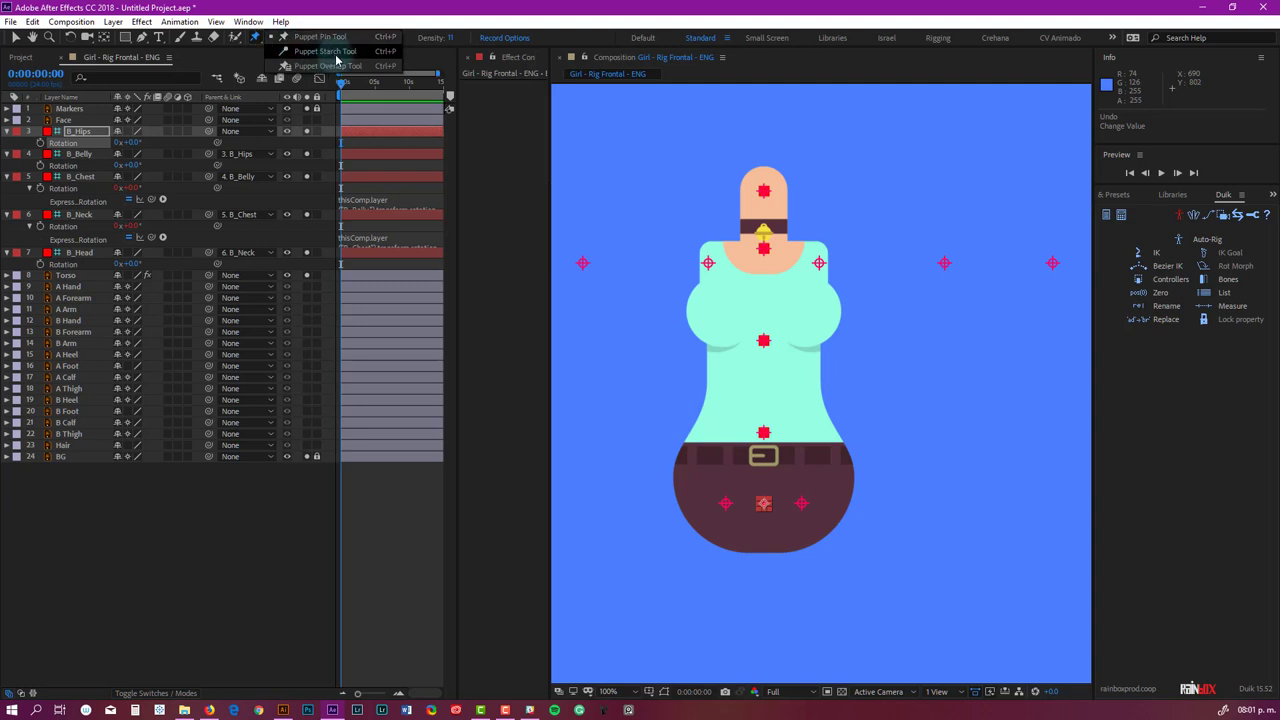
pyautogui.click(69, 278)
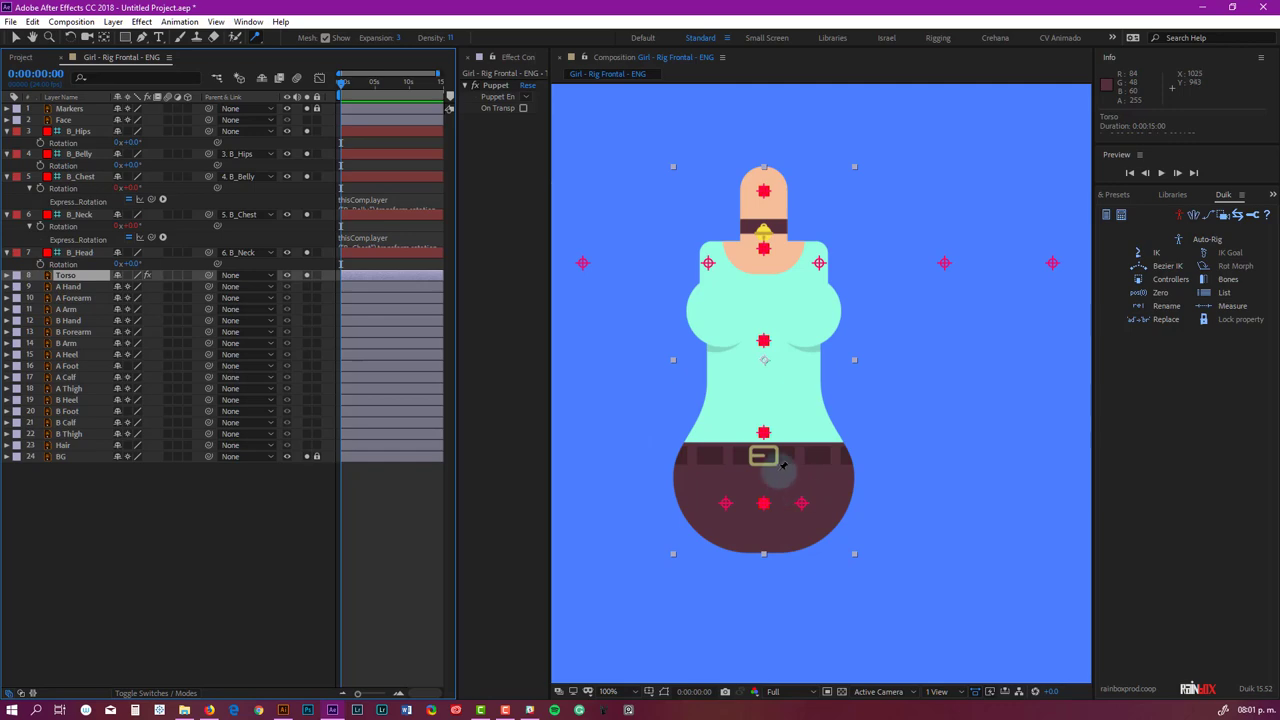
pyautogui.scroll(1, 775, 450)
pyautogui.scroll(1, 778, 450)
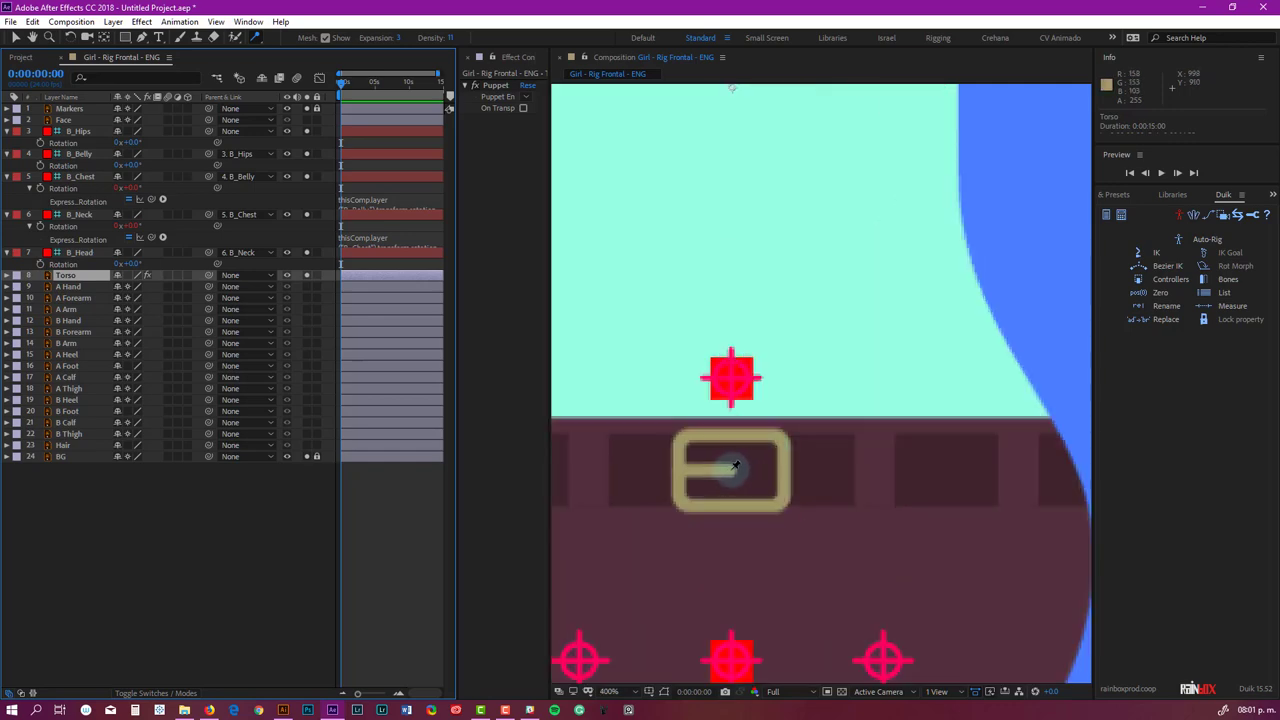
pyautogui.click(735, 466)
pyautogui.scroll(-1, 737, 464)
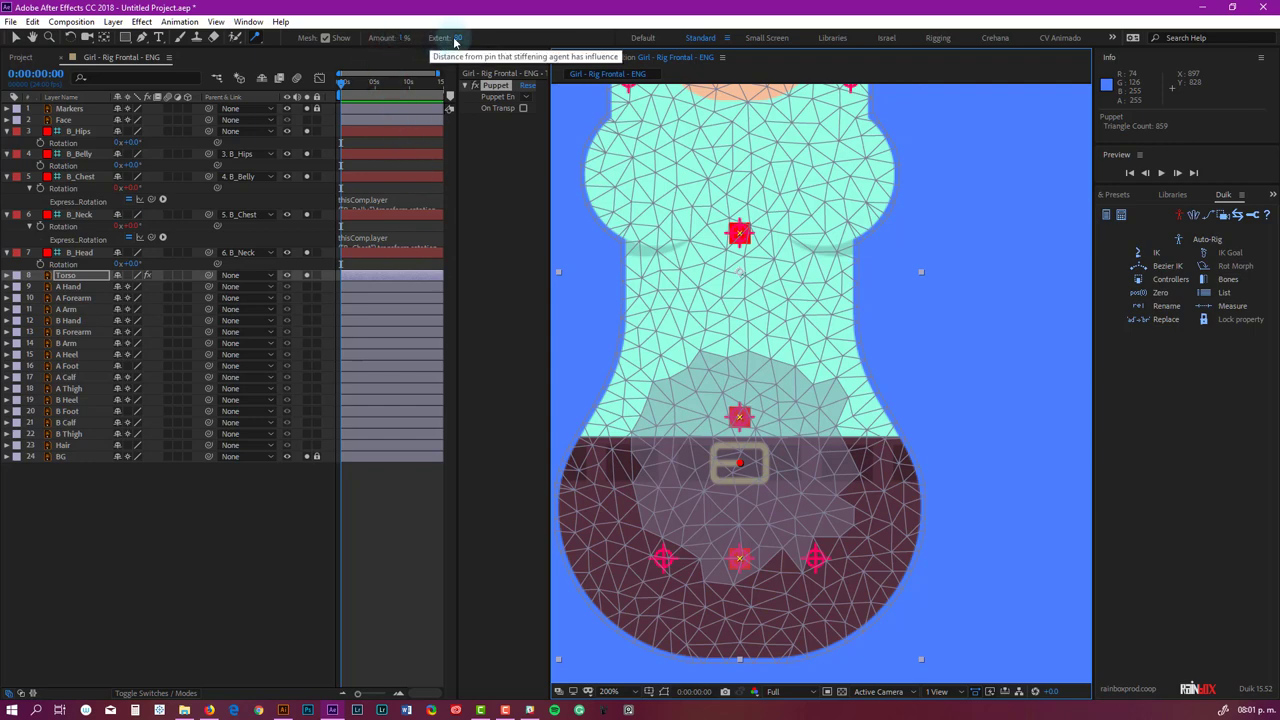
pyautogui.click(454, 40)
pyautogui.scroll(-1, 761, 450)
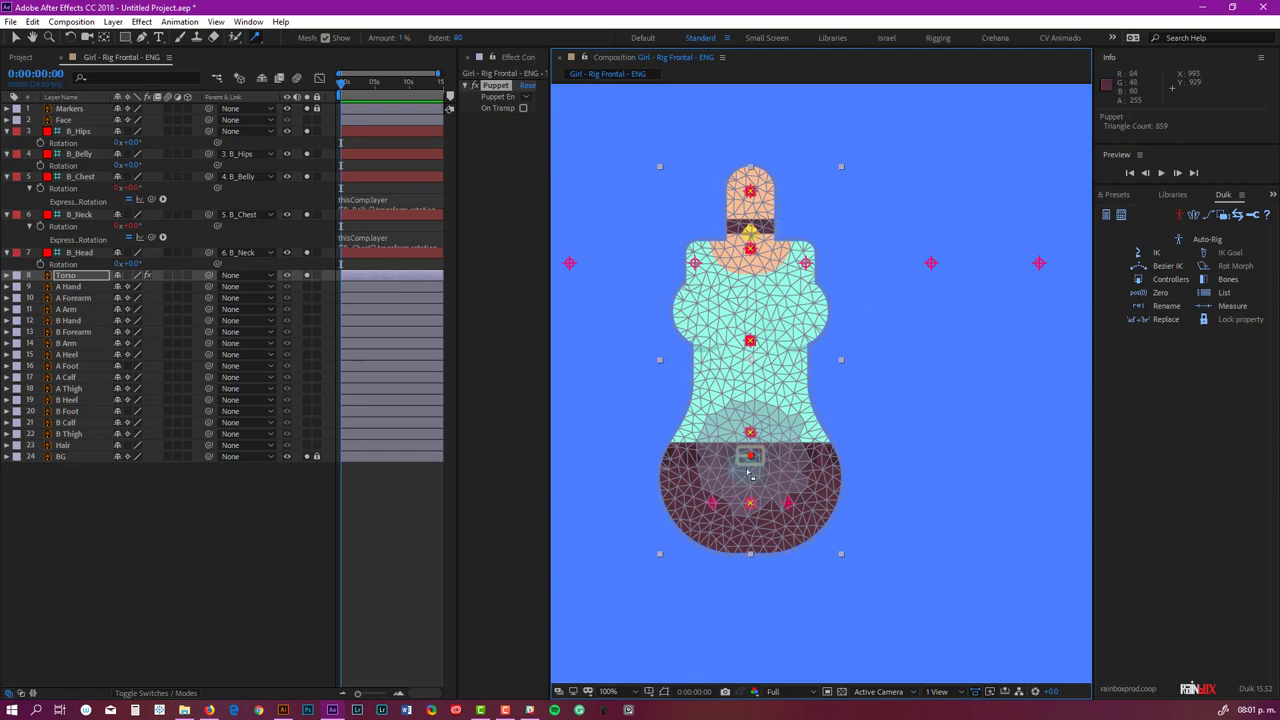
pyautogui.scroll(1, 750, 474)
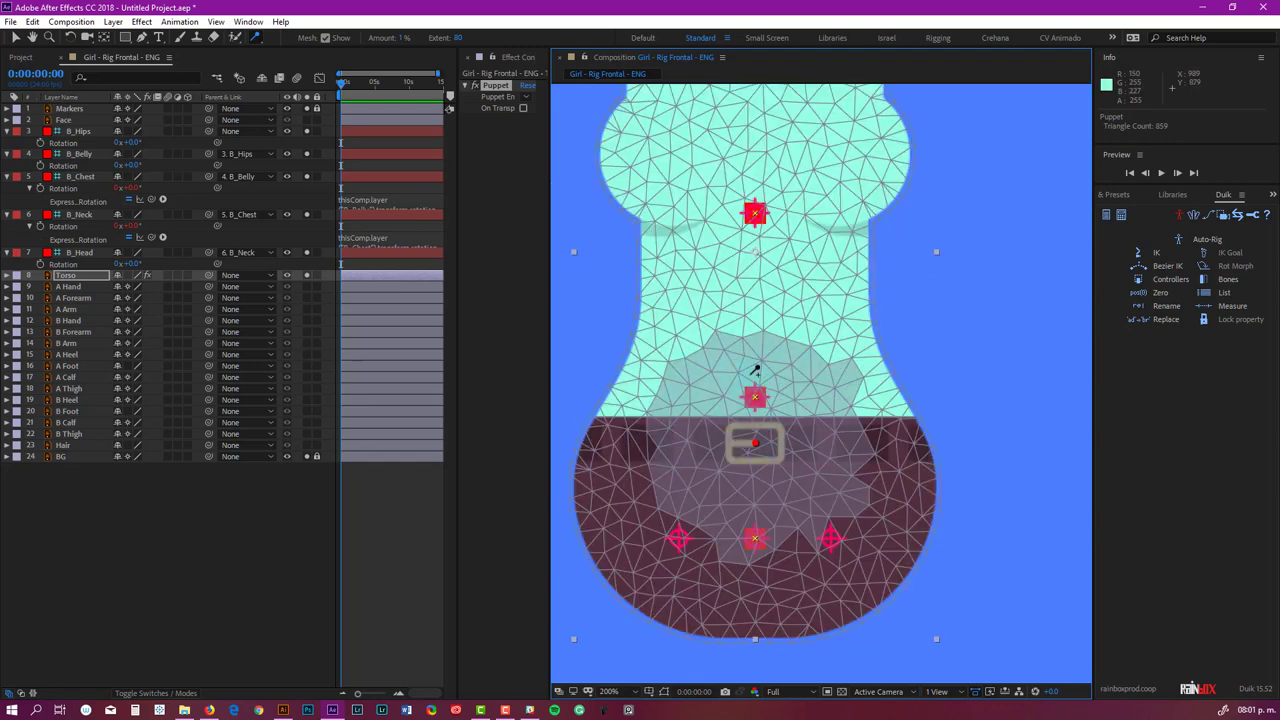
pyautogui.scroll(-1, 778, 345)
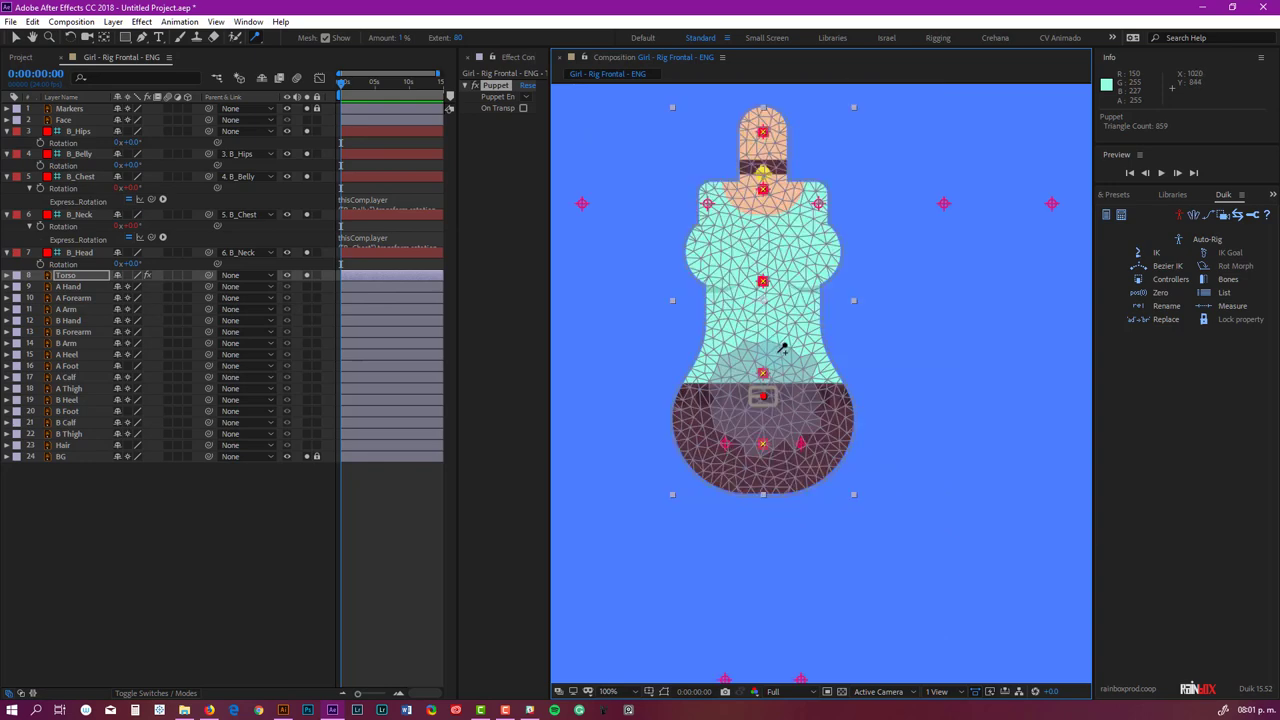
# Try rotating the B_Belly bone to -20° to test the stiffened waist, and undo the rotation.
pyautogui.click(78, 153)
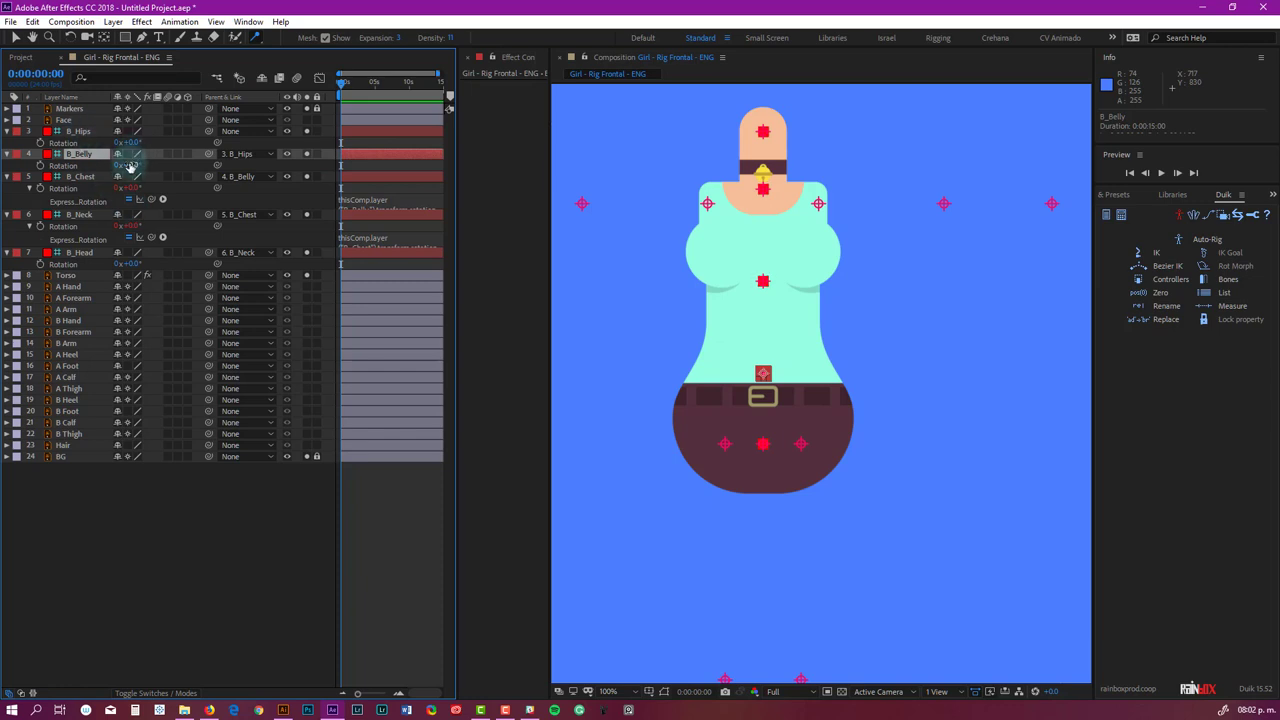
pyautogui.moveTo(130, 165)
pyautogui.mouseDown()
pyautogui.moveTo(130, 152)
pyautogui.moveTo(128, 165)
pyautogui.moveTo(150, 158)
pyautogui.moveTo(112, 158)
pyautogui.mouseUp()
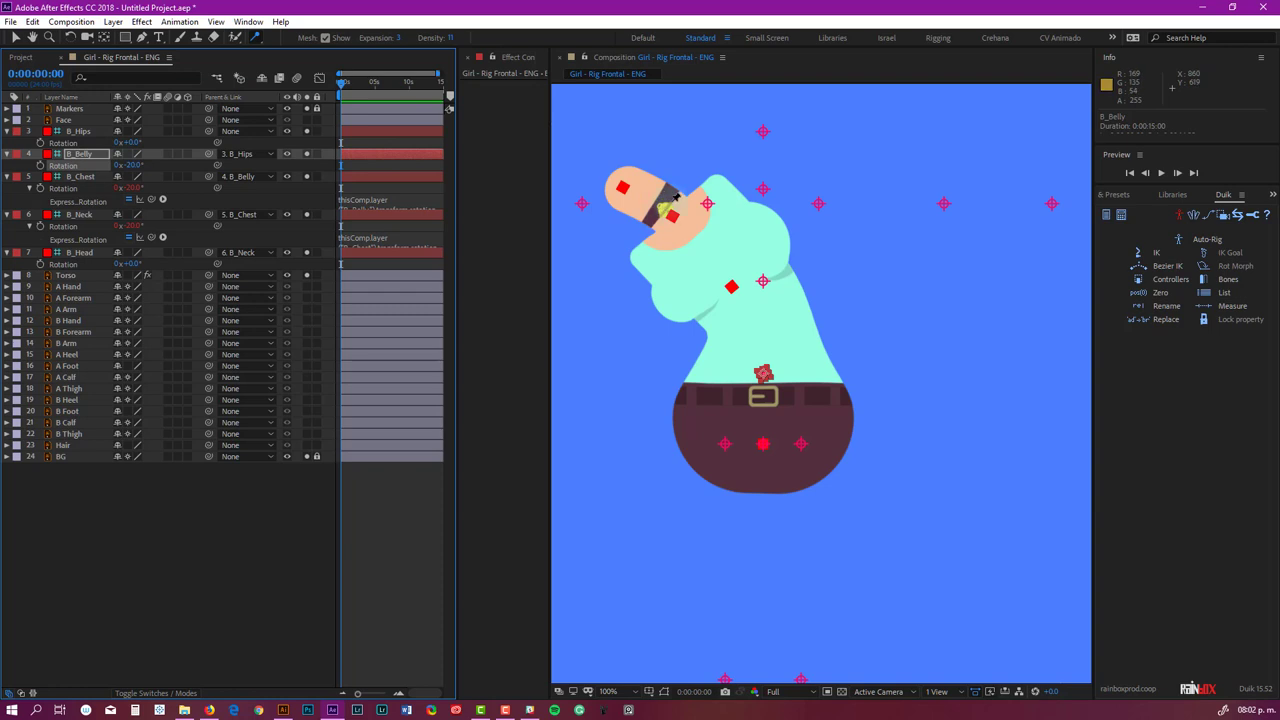
pyautogui.hotkey('ctrl', 'z')
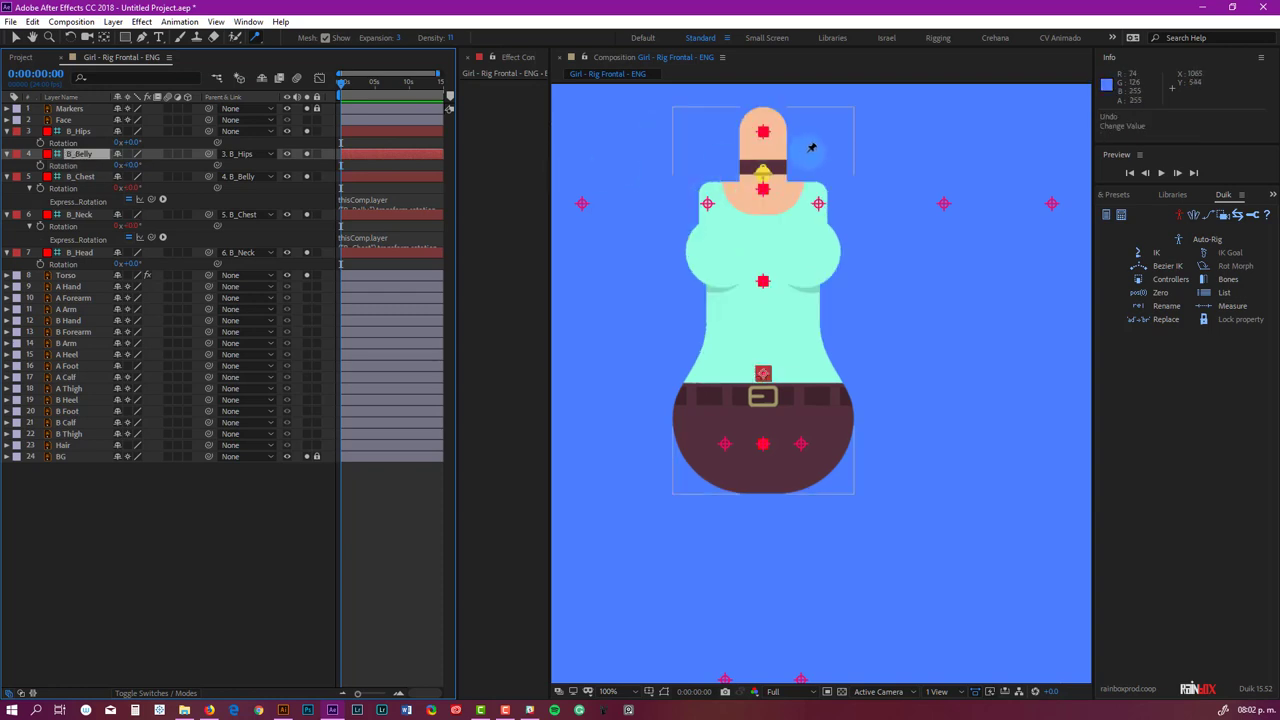
# Place a Puppet Starch pin on the Torso layer's choker bell, with its Extent at 16.
pyautogui.scroll(5, 812, 148)
pyautogui.scroll(-1, 789, 174)
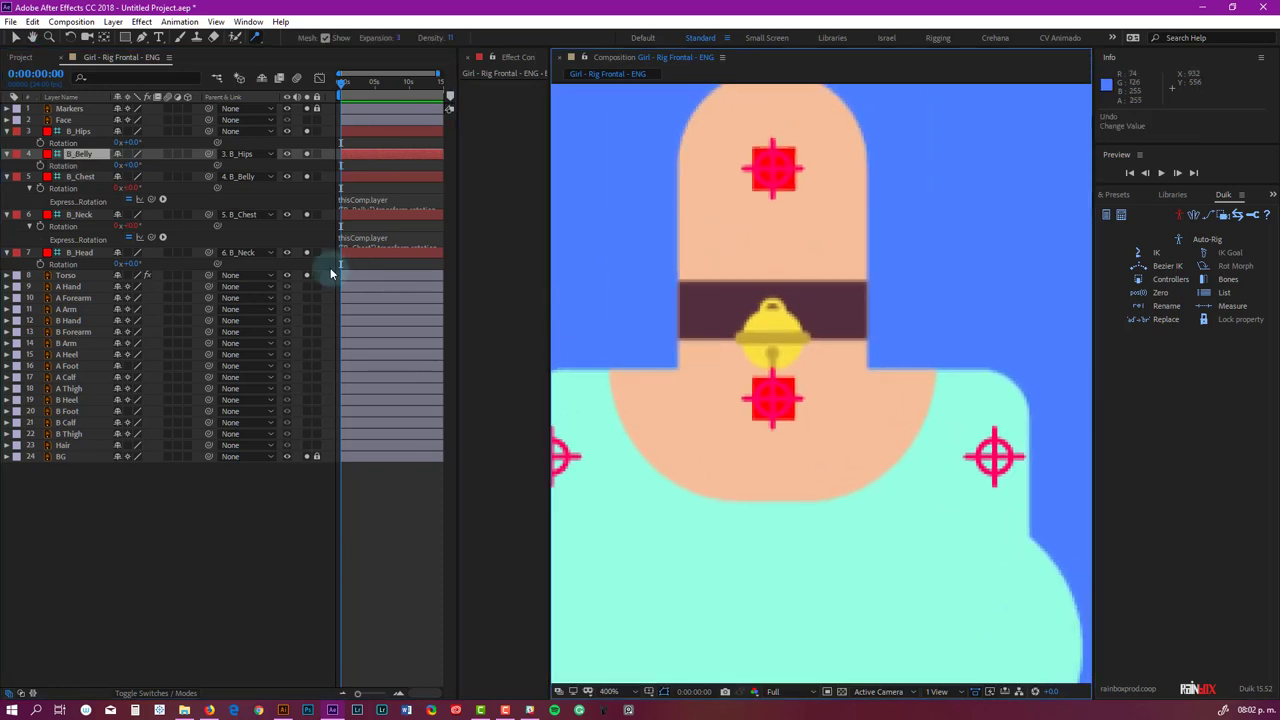
pyautogui.click(66, 276)
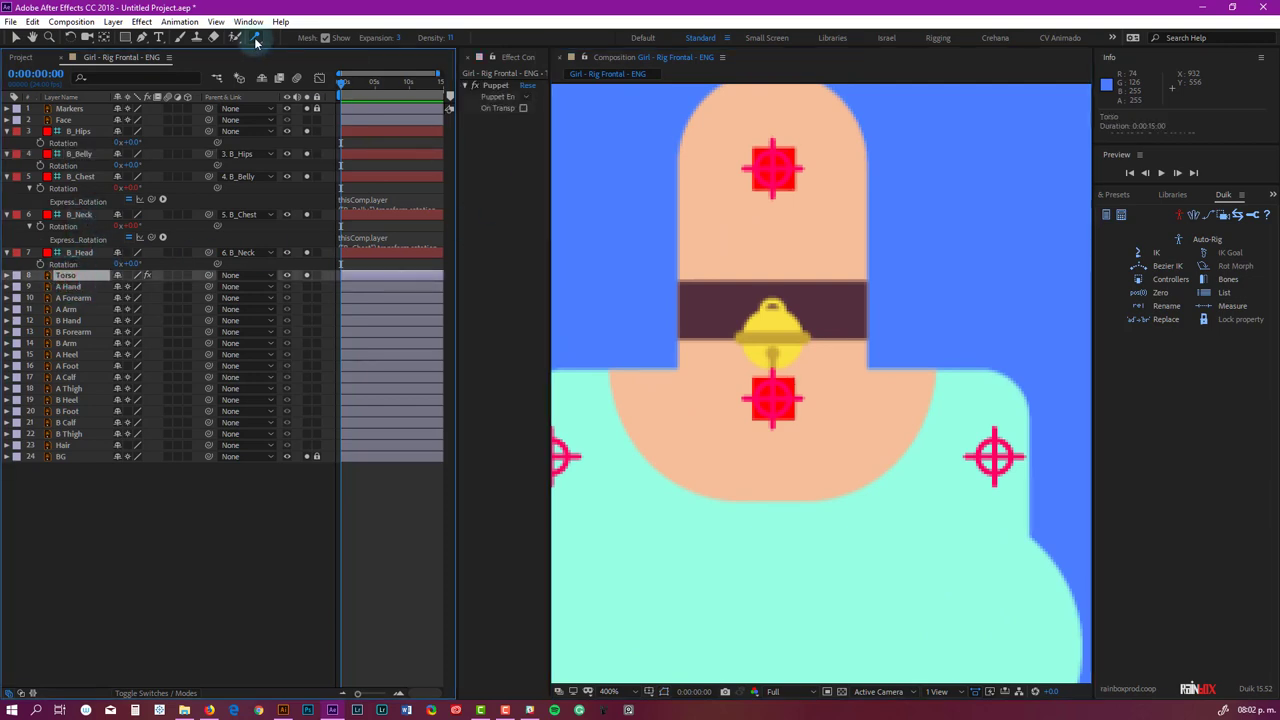
pyautogui.click(776, 335)
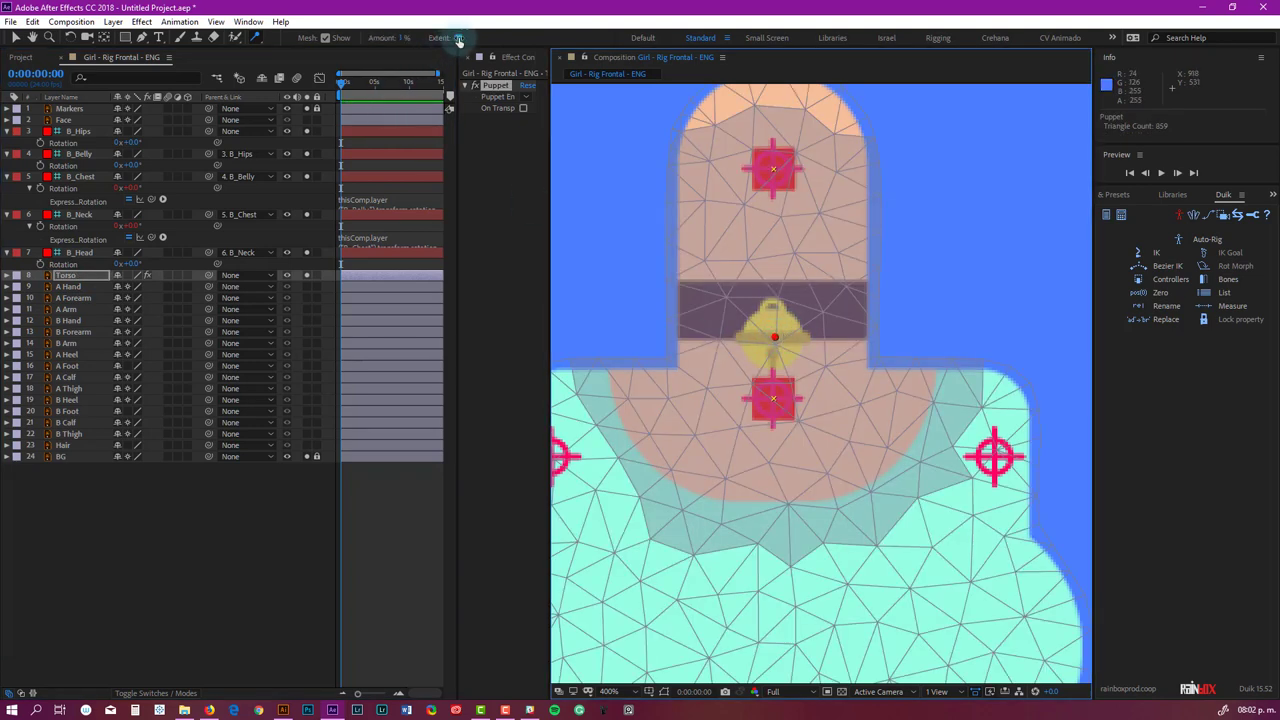
pyautogui.click(459, 39)
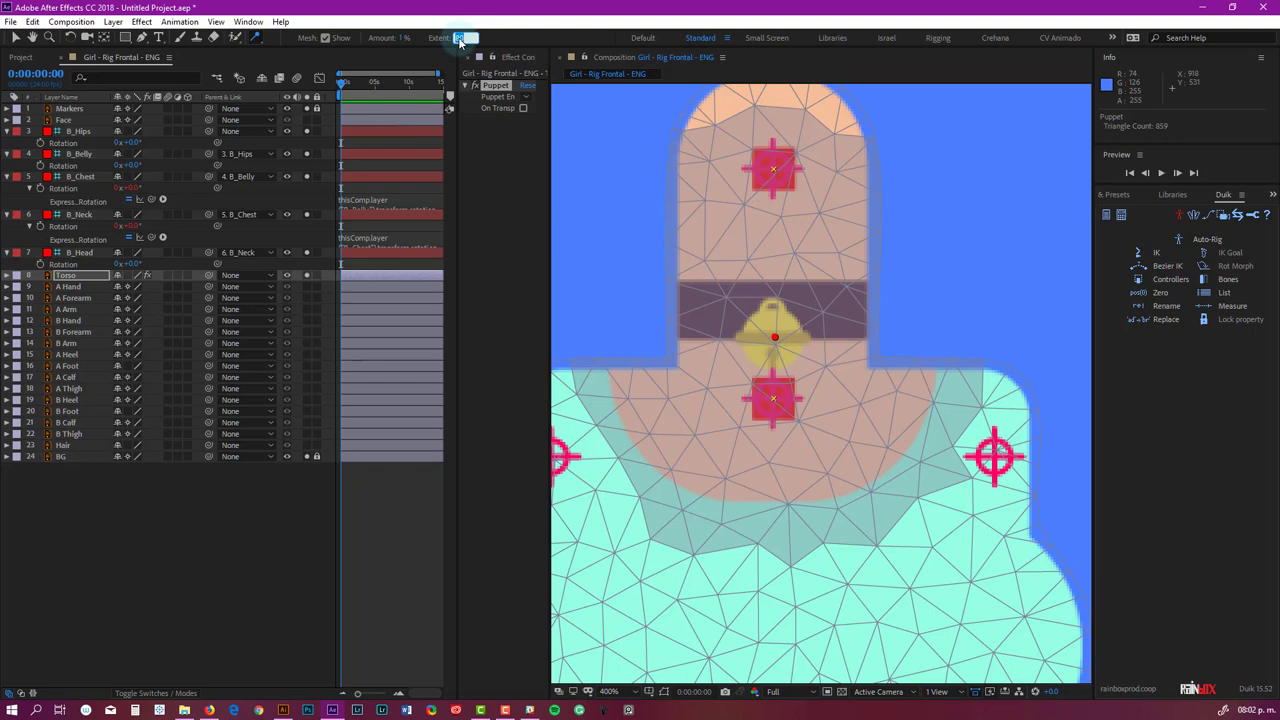
pyautogui.write('10')
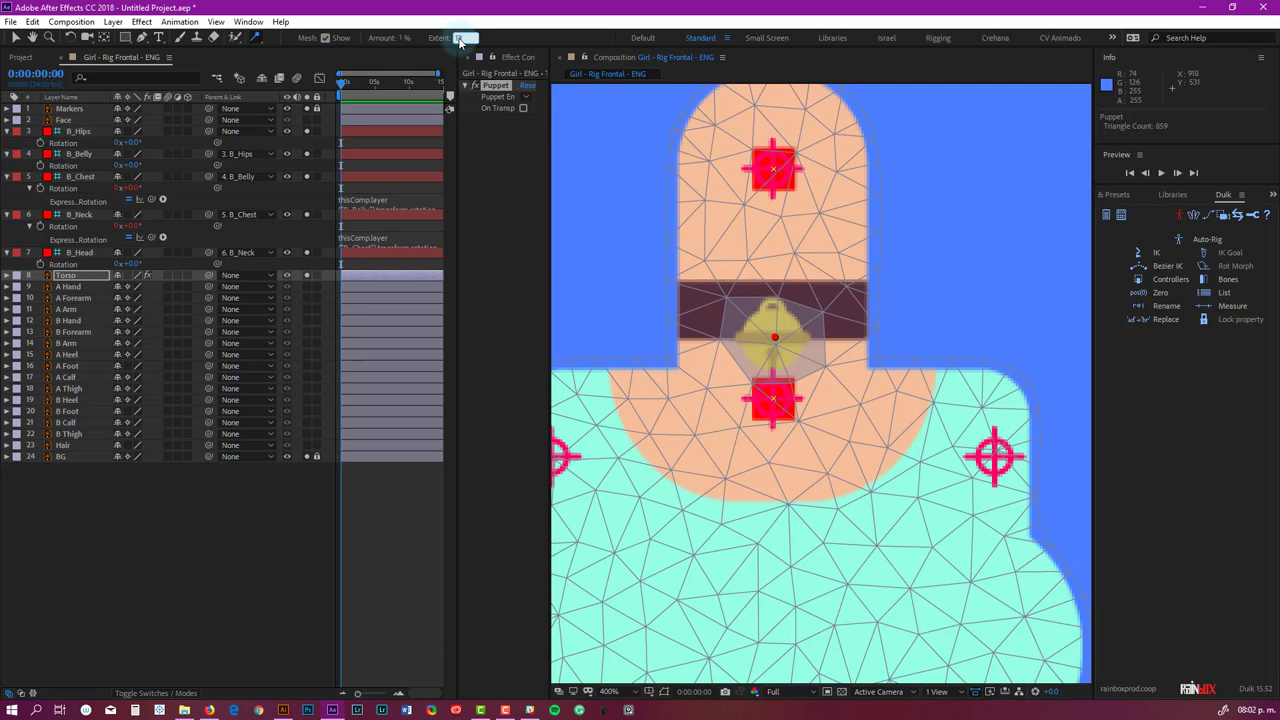
pyautogui.write('15')
pyautogui.press('Return')
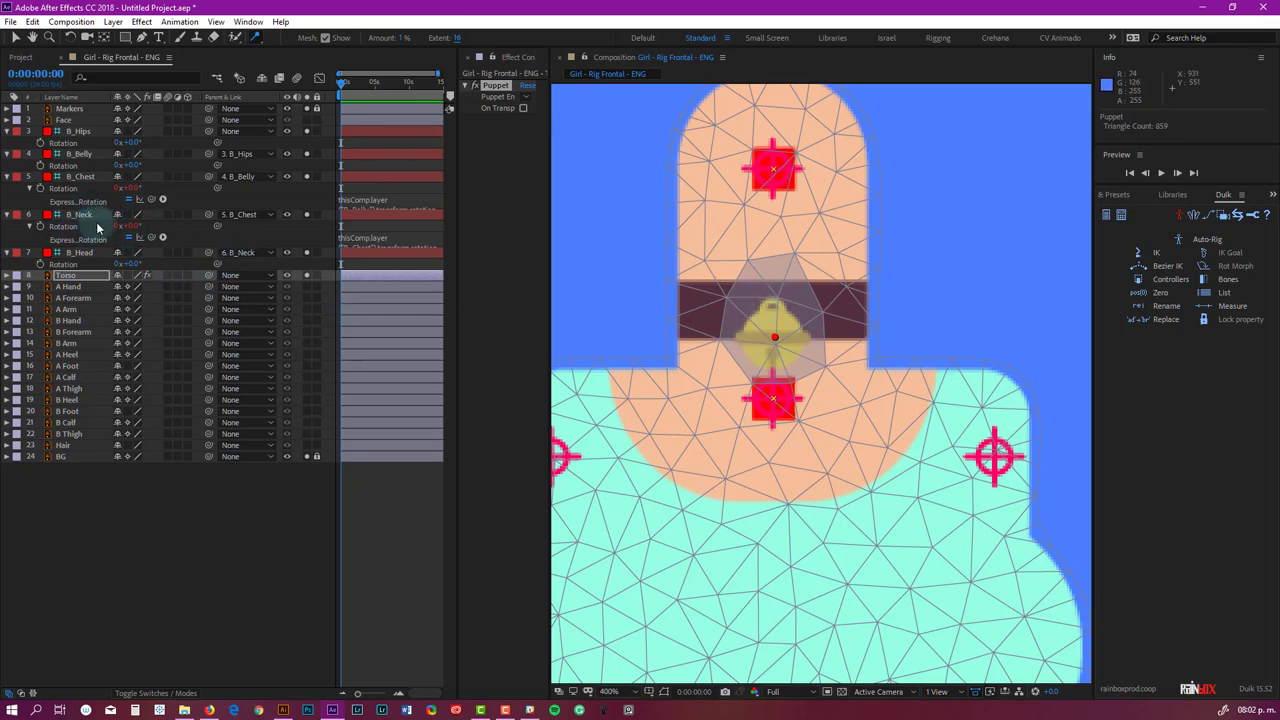
# Try rotating the B_Belly bone to test how the starched neck bends, and undo the rotation.
pyautogui.press(',')
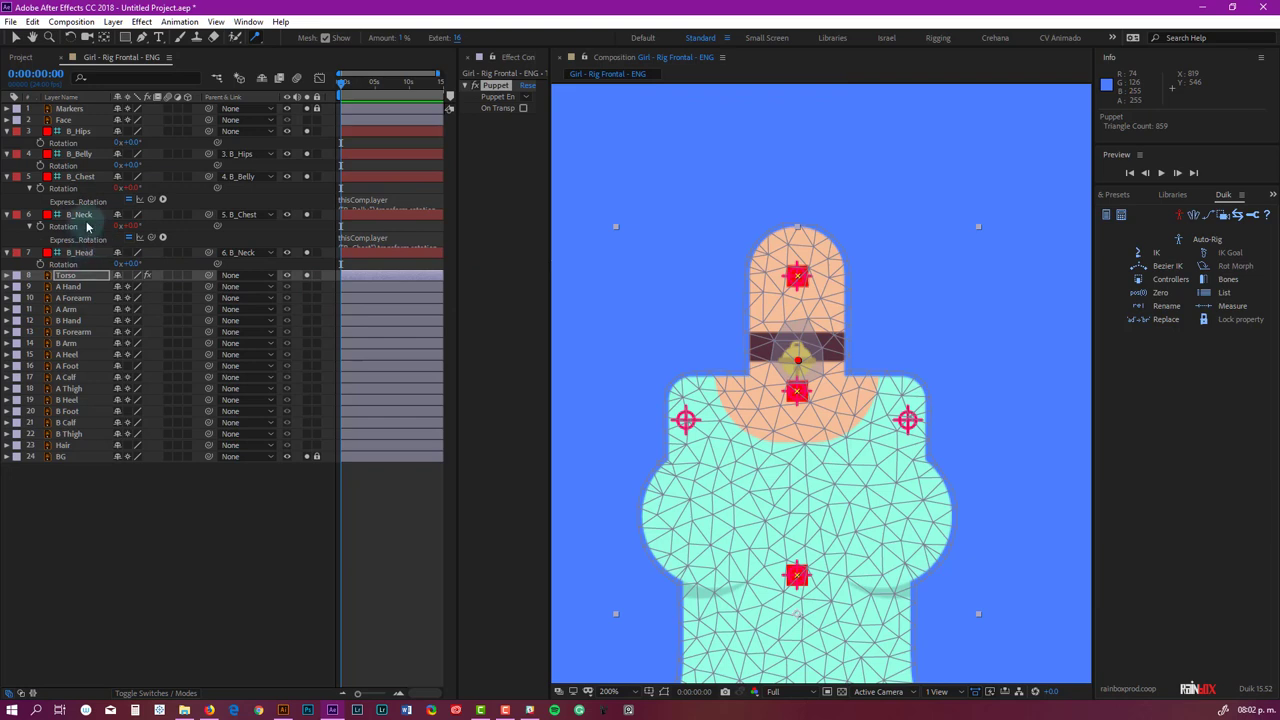
pyautogui.moveTo(132, 165); pyautogui.dragTo(120, 163)
pyautogui.hotkey('ctrl', 'z')
pyautogui.hotkey('ctrl', 'z')
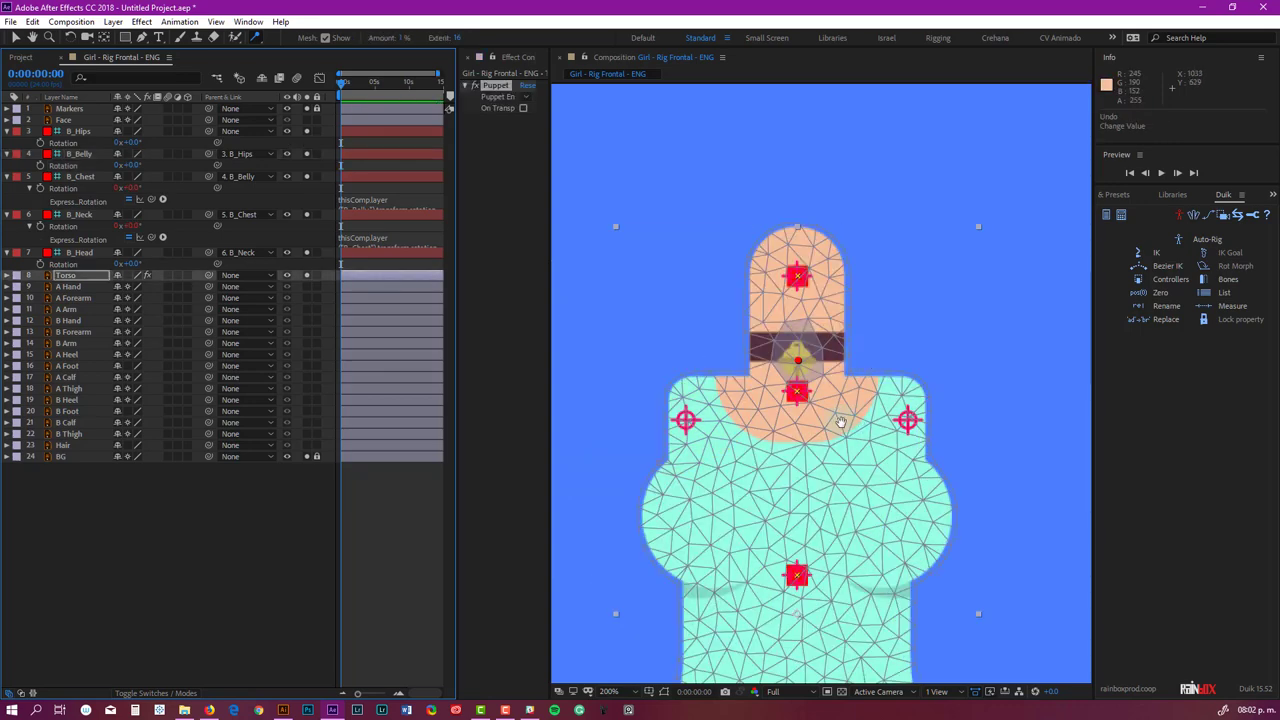
# Solo the Face layer as well and move its anchor point onto the centre of the head marker at the chin.
pyautogui.scroll(-2, 833, 343)
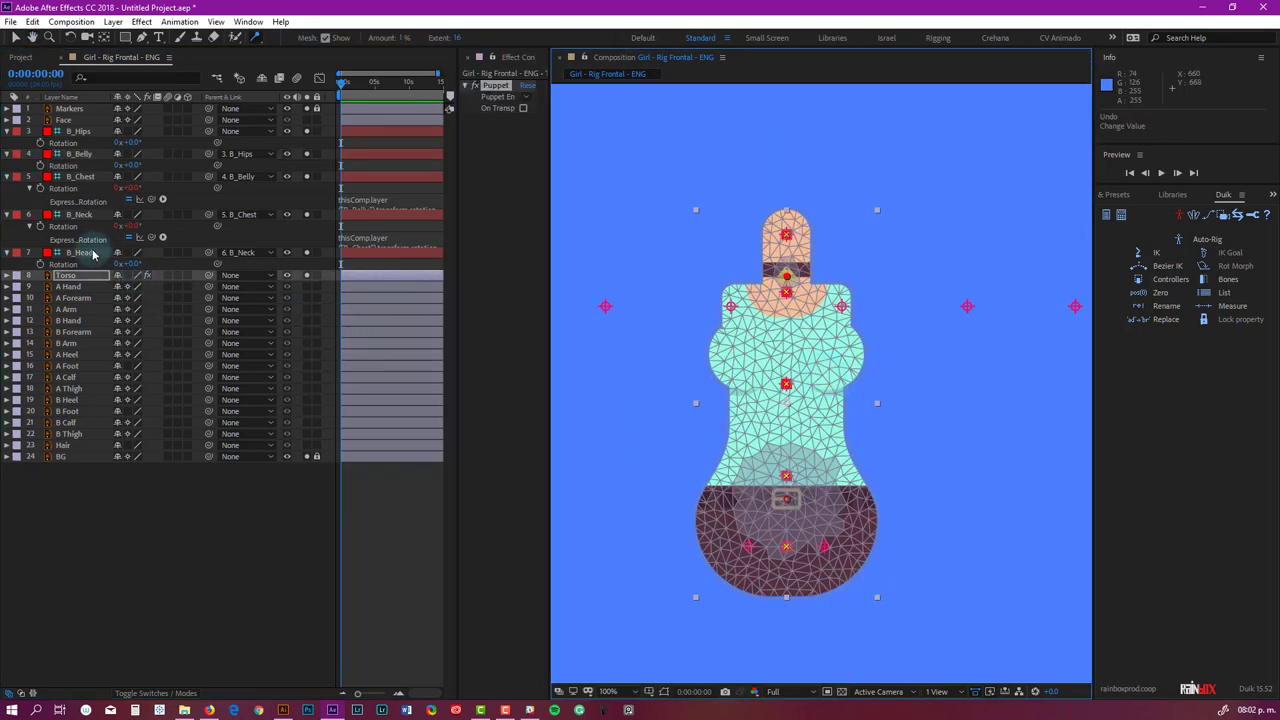
pyautogui.click(16, 38)
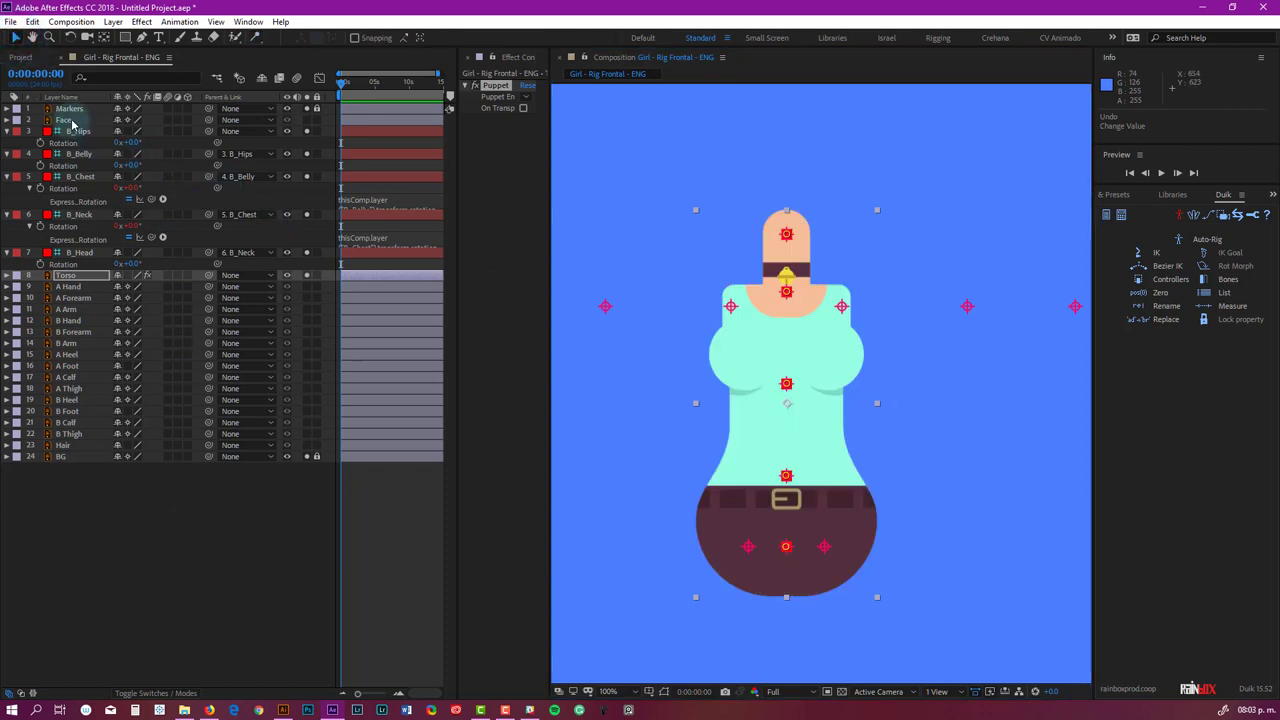
pyautogui.click(306, 119)
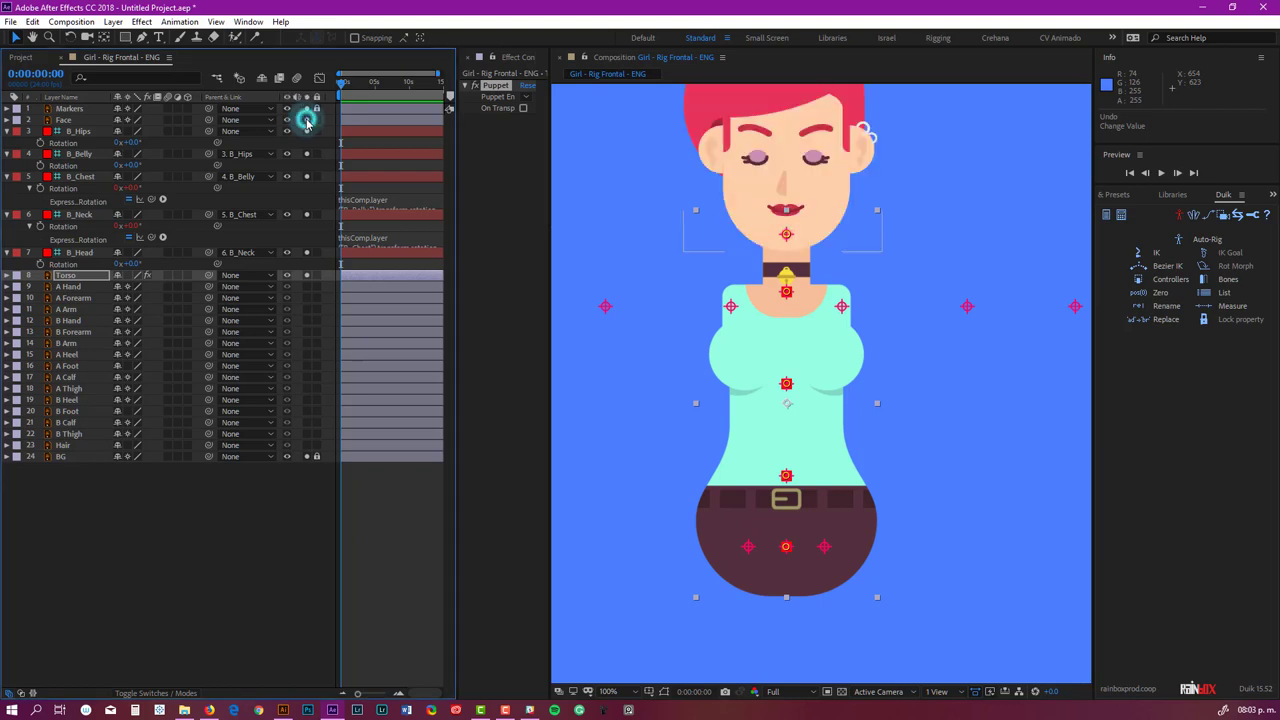
pyautogui.moveTo(890, 230); pyautogui.dragTo(872, 314)
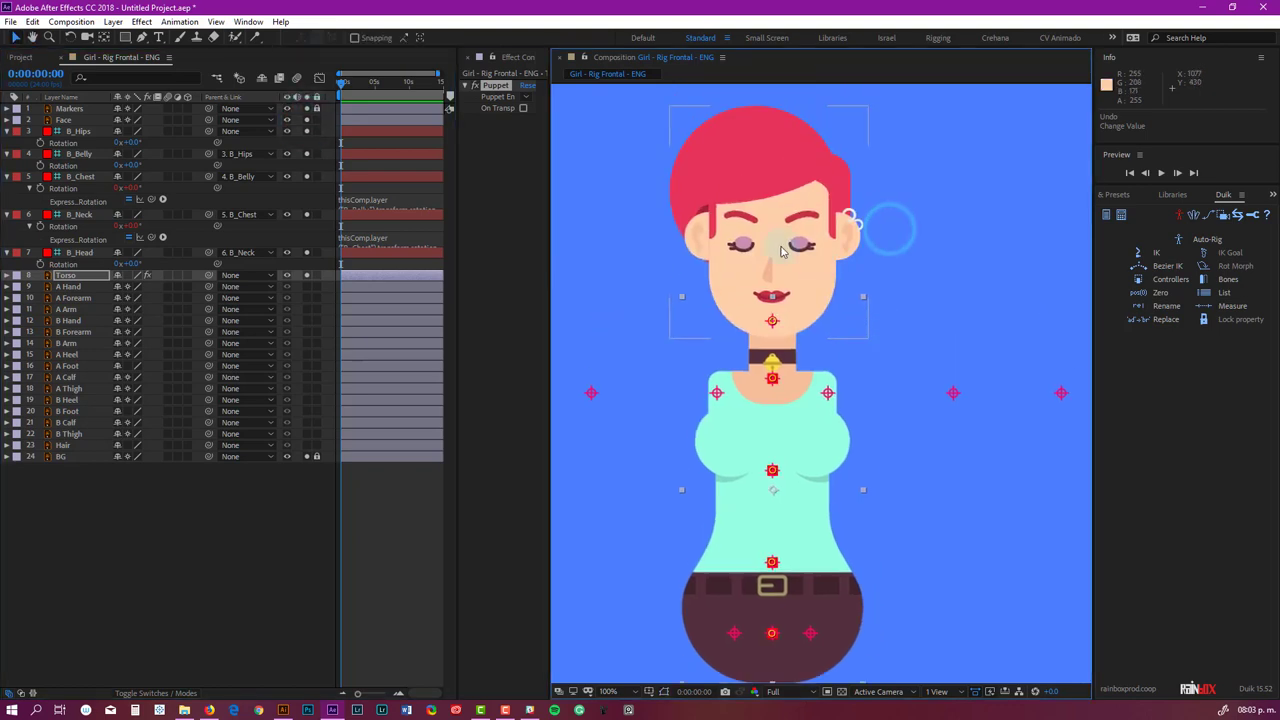
pyautogui.click(103, 38)
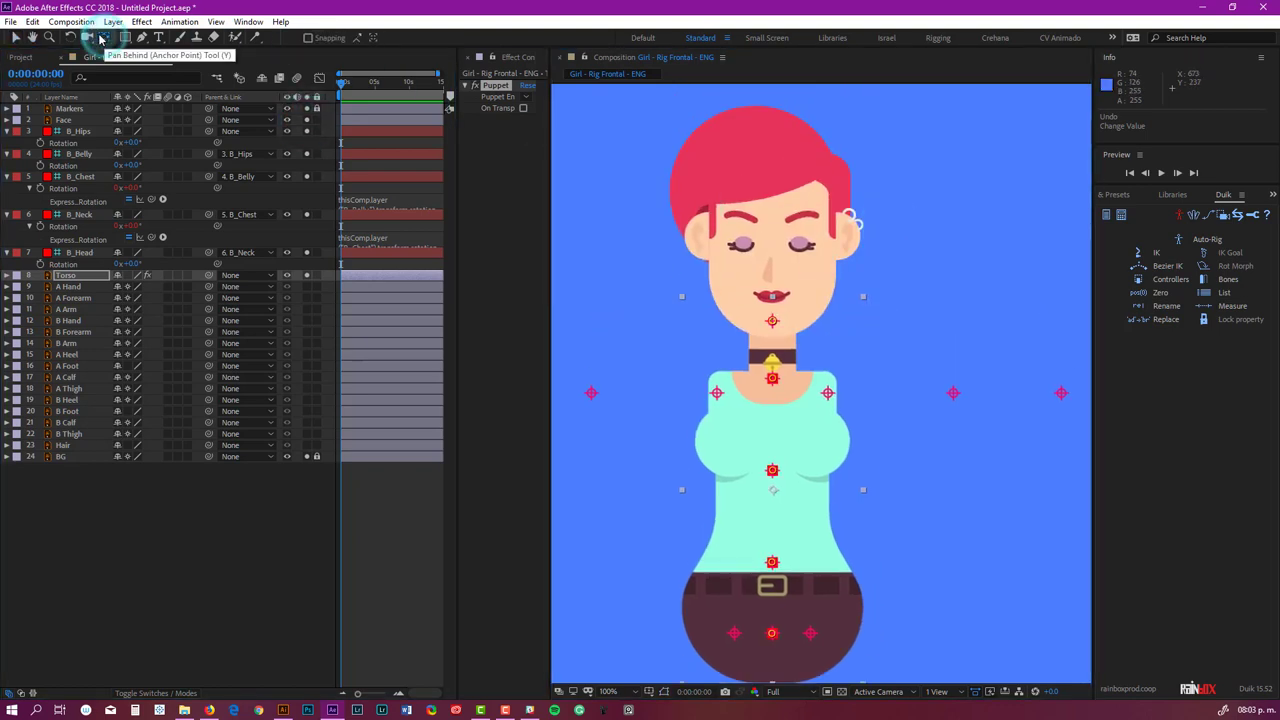
pyautogui.click(745, 257)
pyautogui.scroll(1, 790, 262)
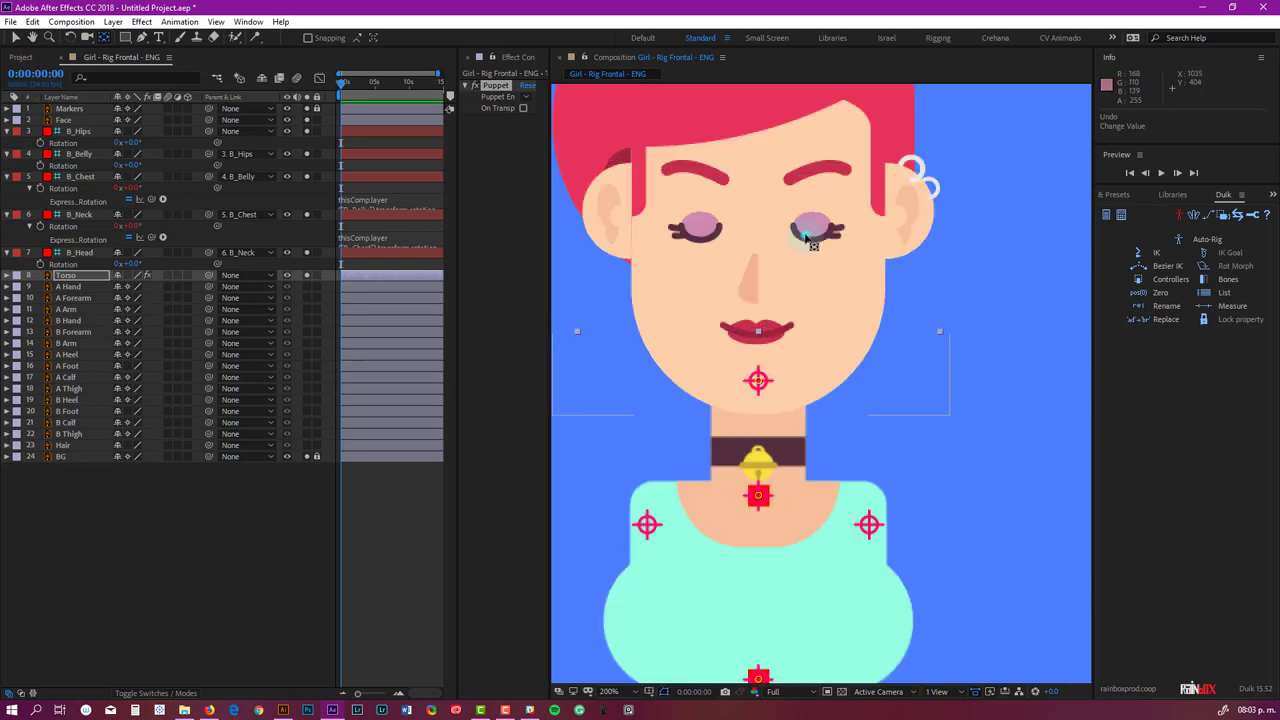
pyautogui.moveTo(806, 237); pyautogui.dragTo(726, 378)
pyautogui.scroll(2, 766, 372)
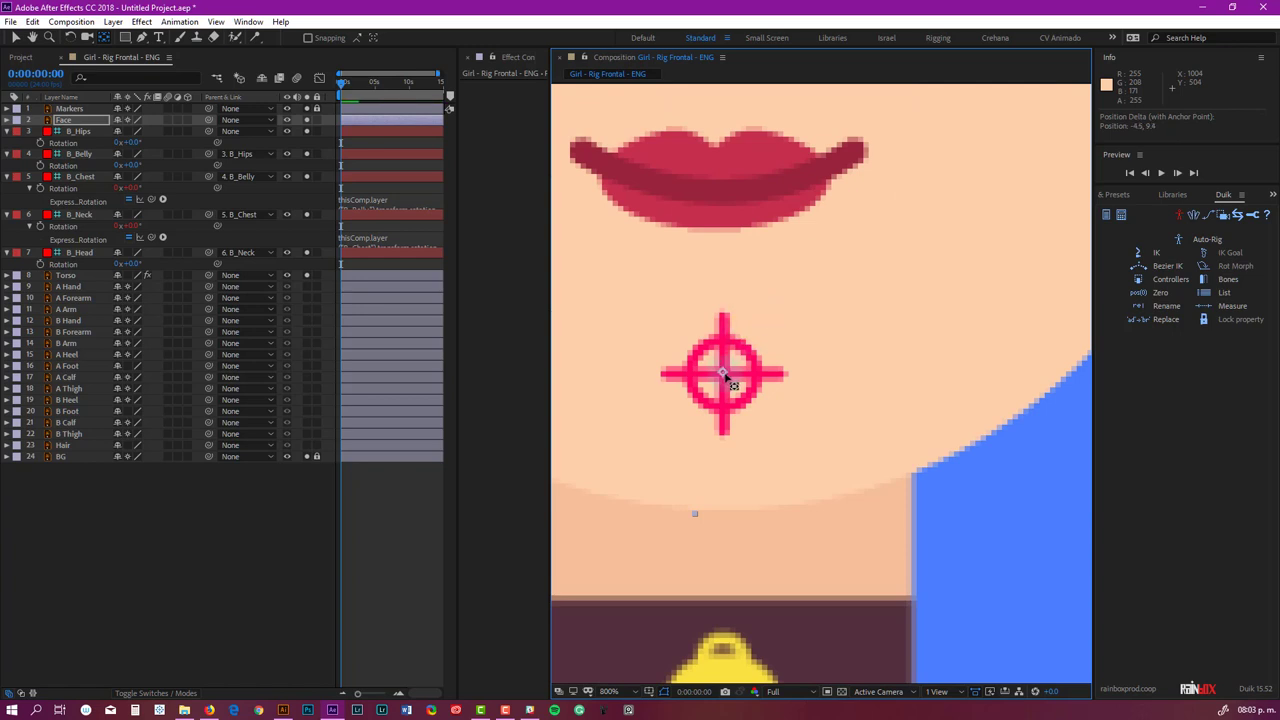
# Parent the Face layer to the B_Head bone and select that bone.
pyautogui.scroll(-6, 805, 284)
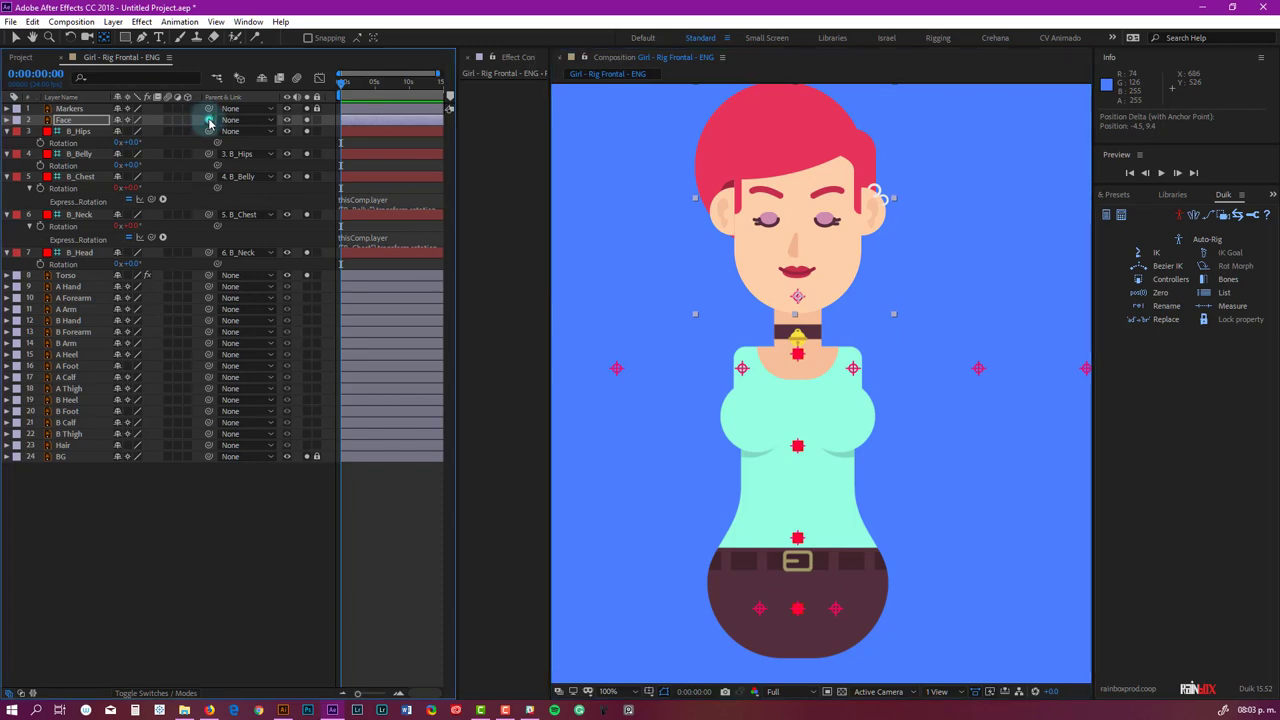
pyautogui.moveTo(207, 120); pyautogui.dragTo(86, 252)
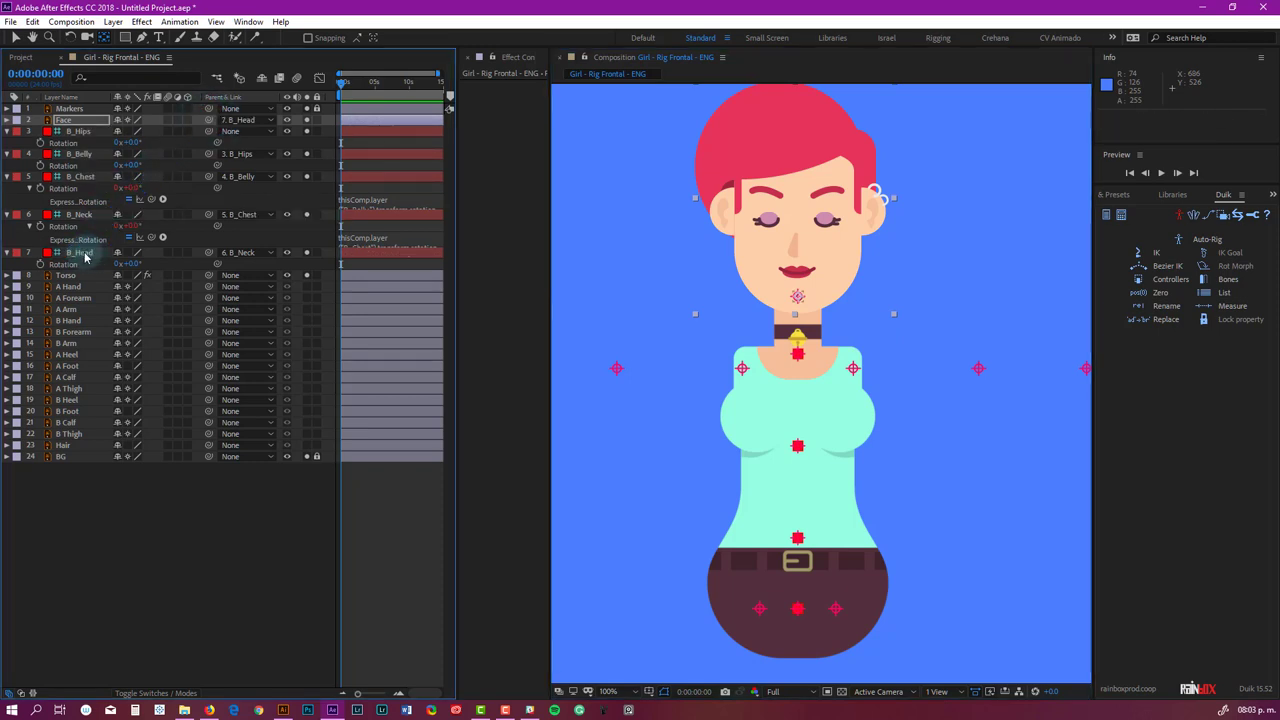
pyautogui.click(82, 252)
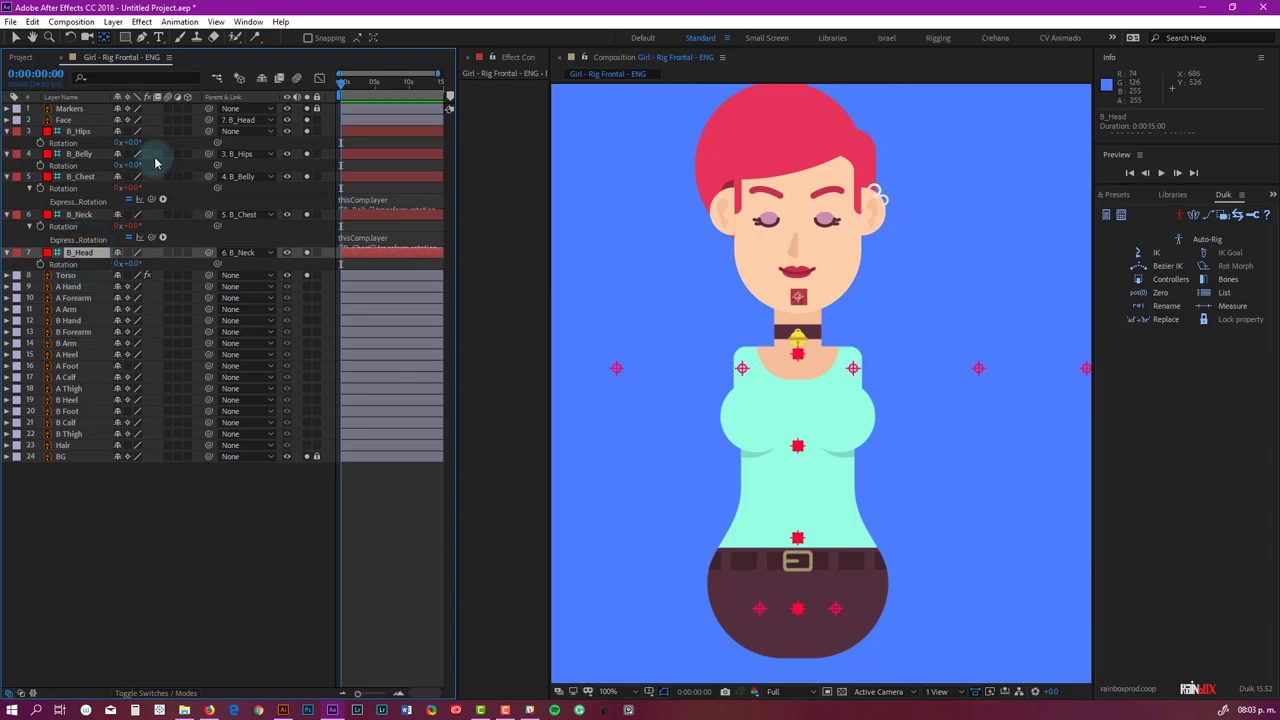
# Try rotating the B_Belly bone to test whether the face follows the torso, undo it, and deselect all layers.
pyautogui.moveTo(134, 165)
pyautogui.mouseDown()
pyautogui.moveTo(146, 163)
pyautogui.moveTo(126, 163)
pyautogui.mouseUp()
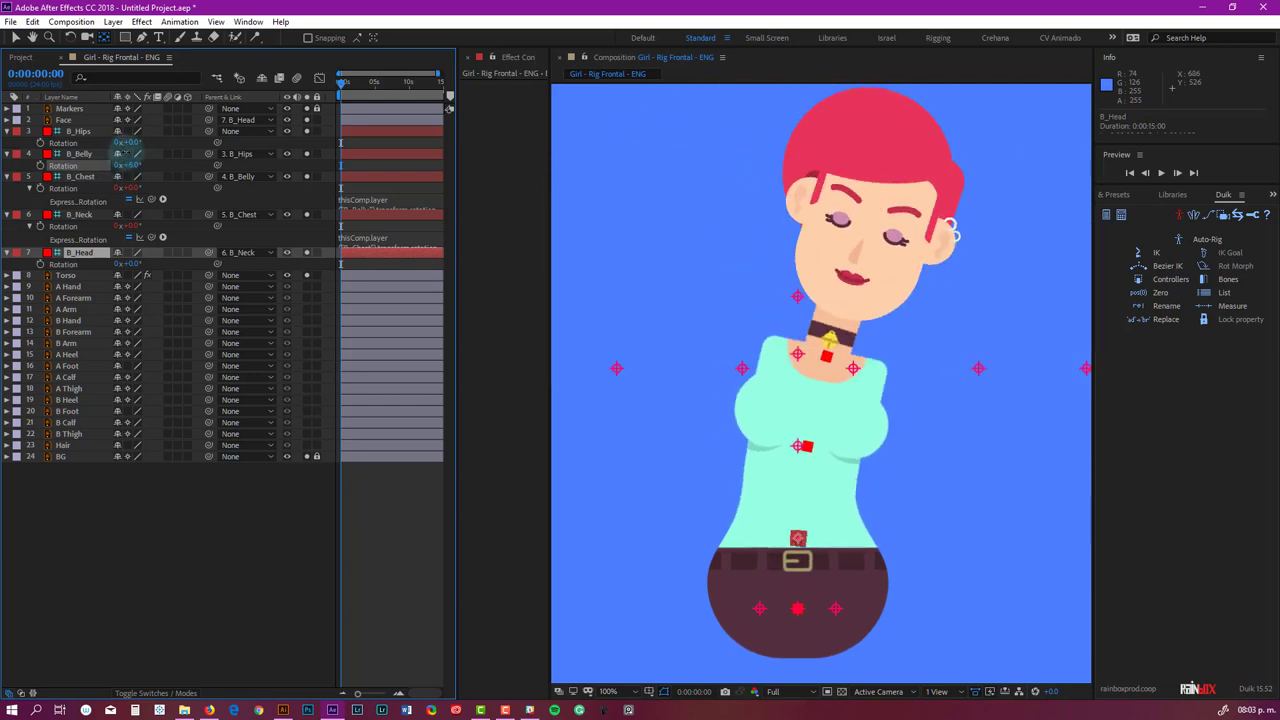
pyautogui.hotkey('ctrl', 'z')
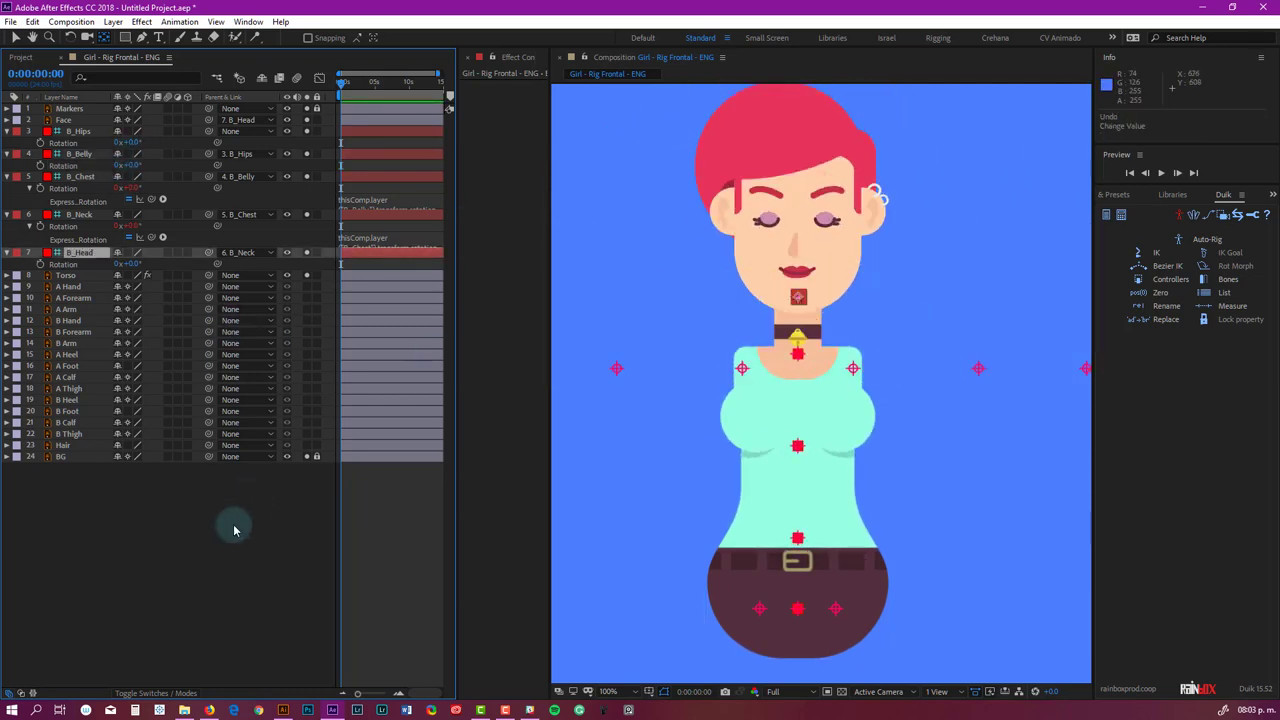
pyautogui.click(229, 551)
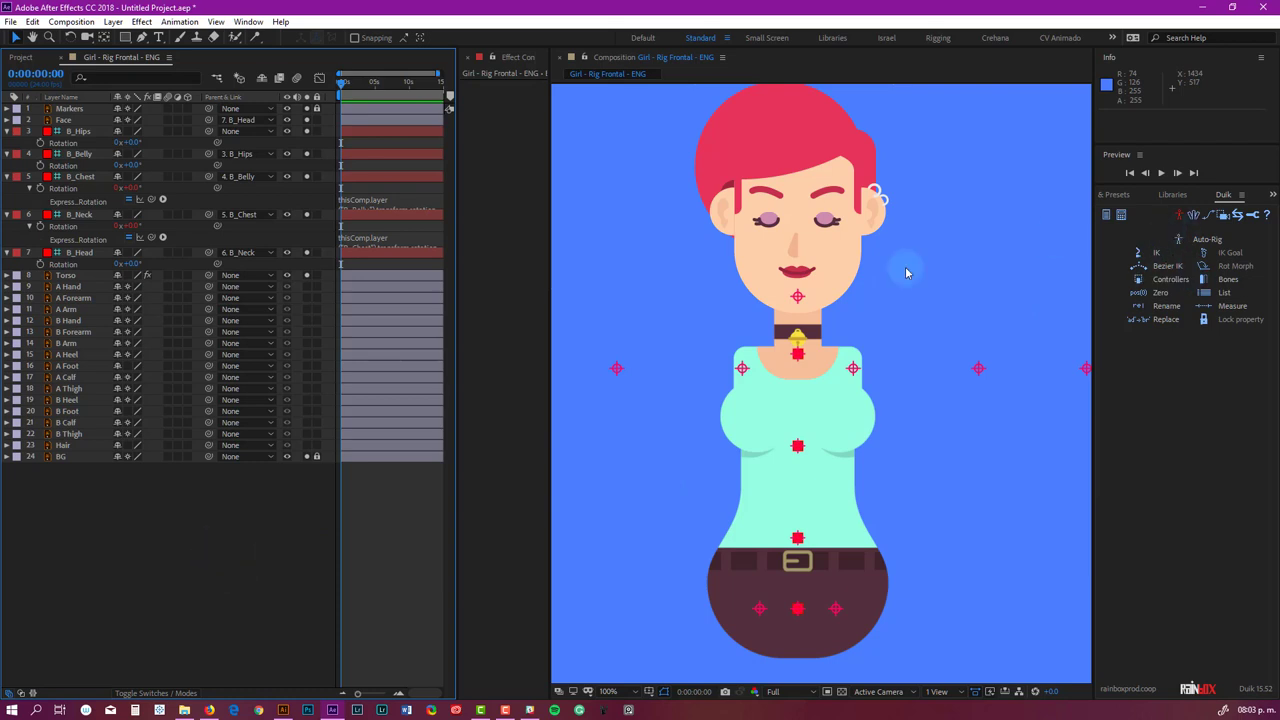
# Create a Duik controller for the B_Hips bone with Size set to Medium and Color set to White.
pyautogui.moveTo(886, 491); pyautogui.dragTo(879, 454)
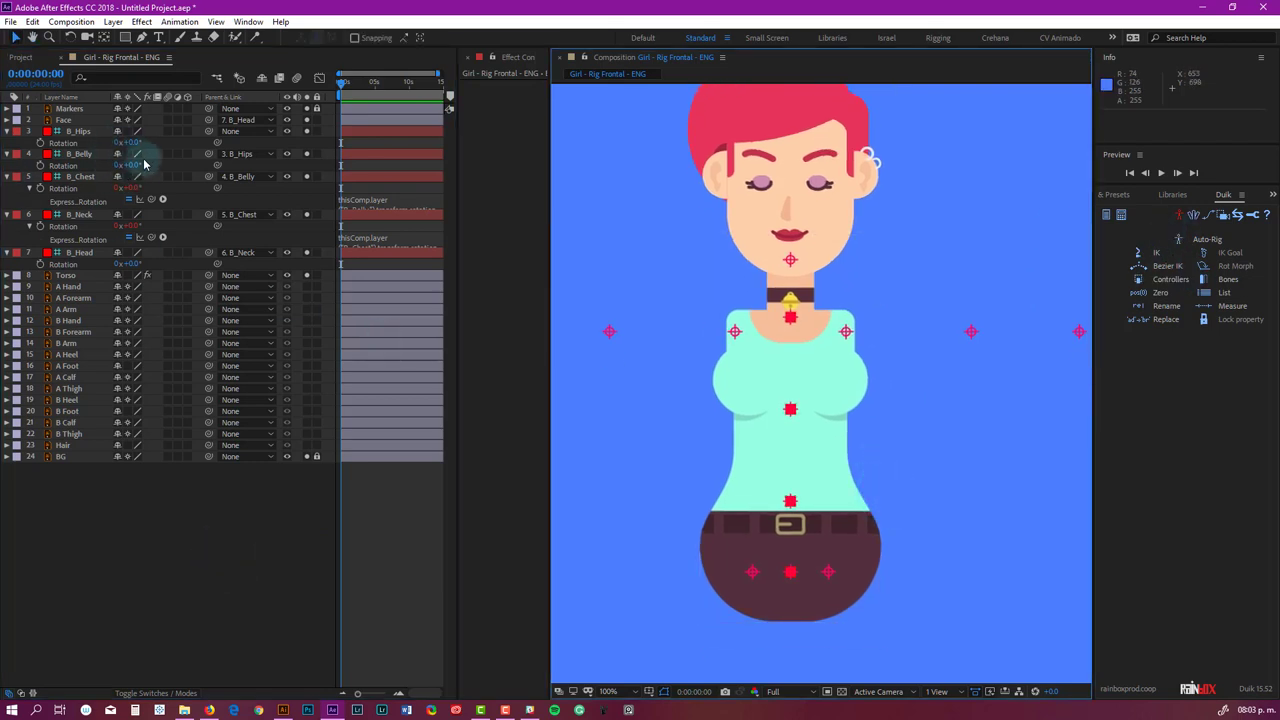
pyautogui.click(78, 131)
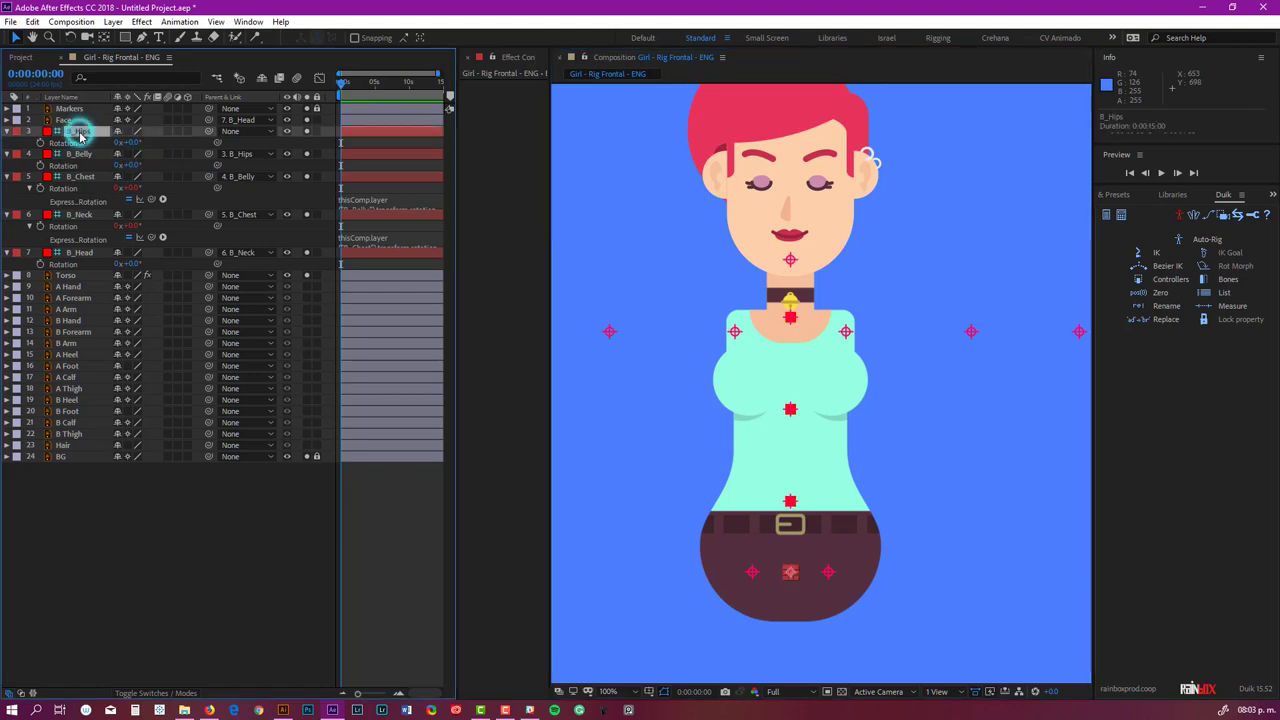
pyautogui.click(1165, 281)
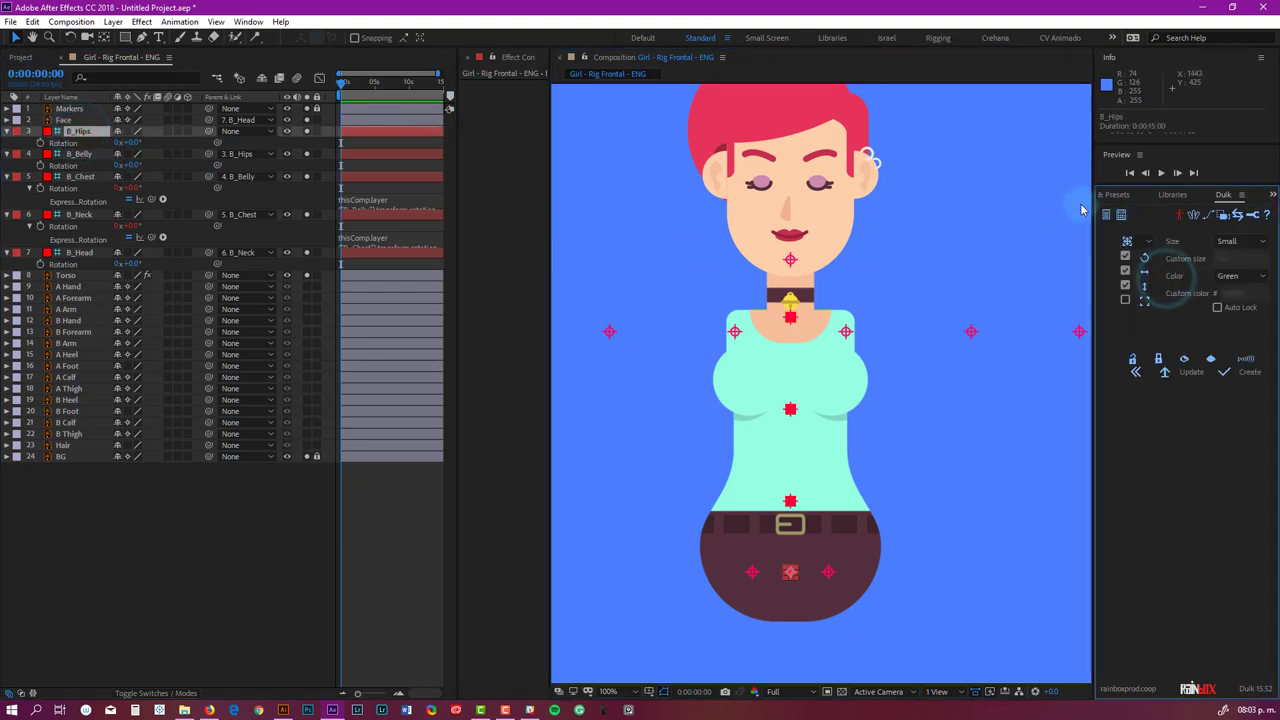
pyautogui.click(1240, 243)
pyautogui.click(1250, 256)
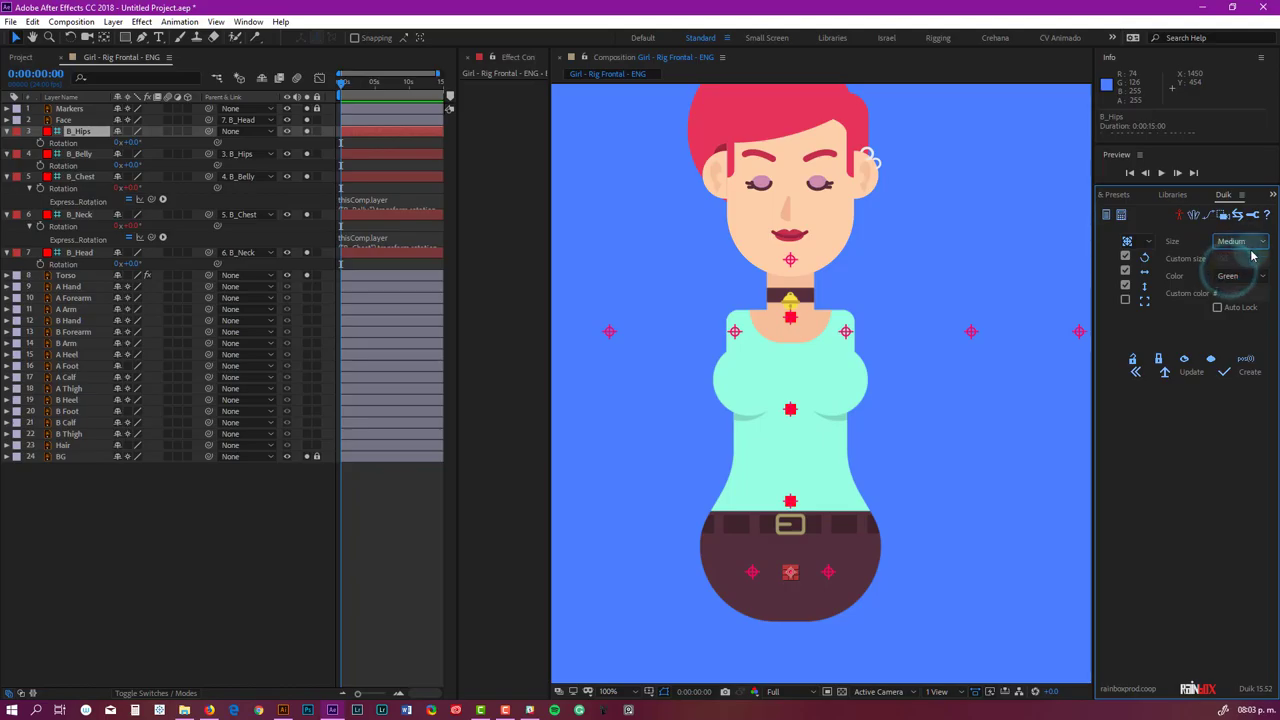
pyautogui.click(1240, 276)
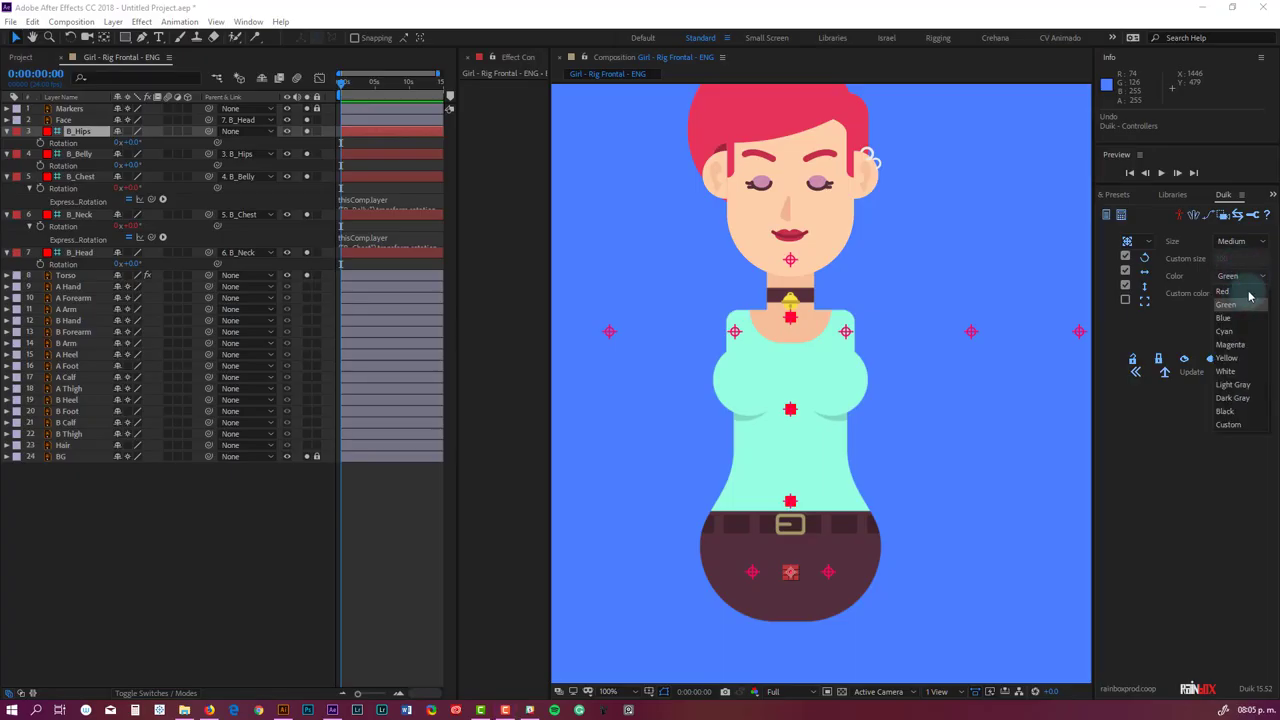
pyautogui.click(1229, 372)
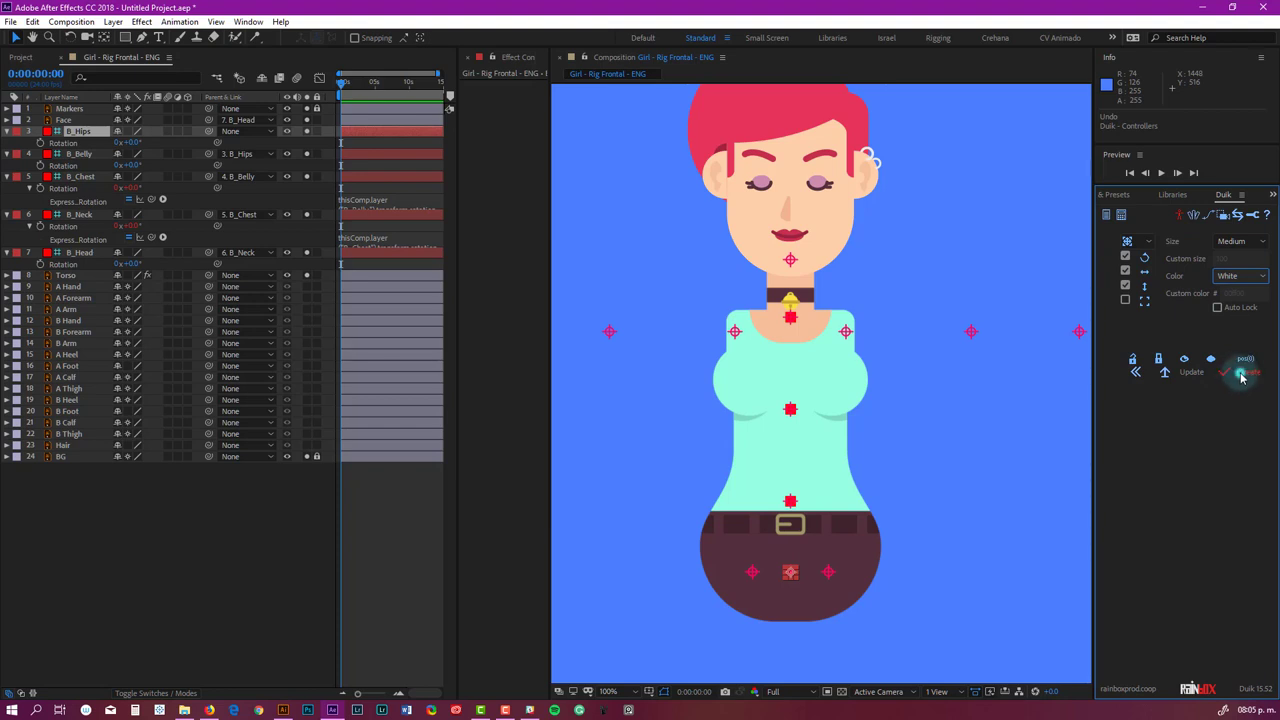
pyautogui.click(1240, 375)
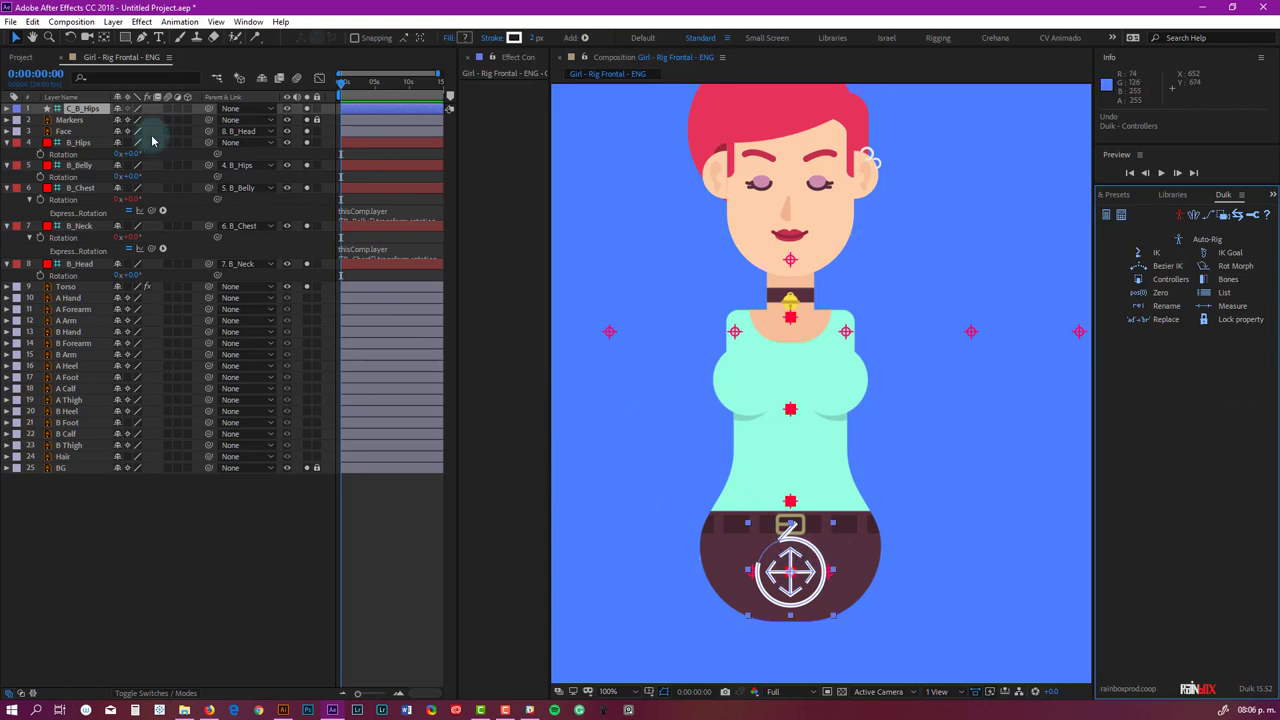
# Rename the hips controller layer as C_Hips and reveal its Position property.
pyautogui.click(80, 110)
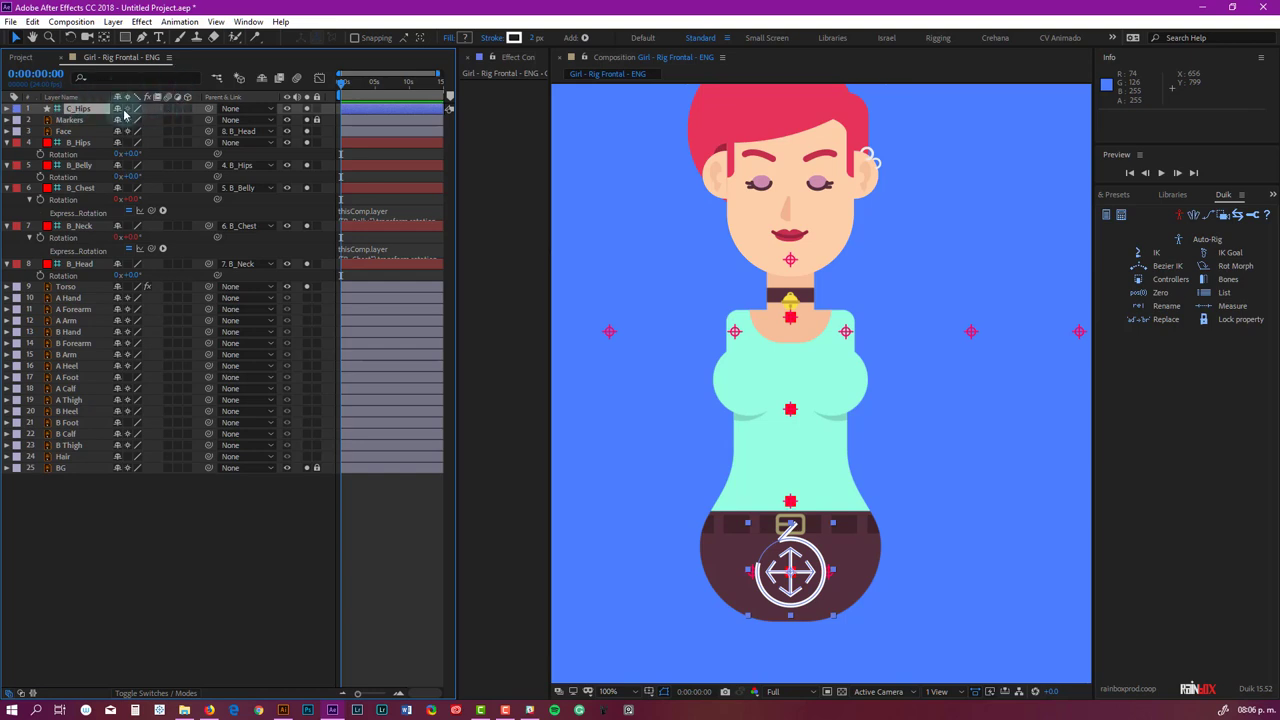
pyautogui.press('p')
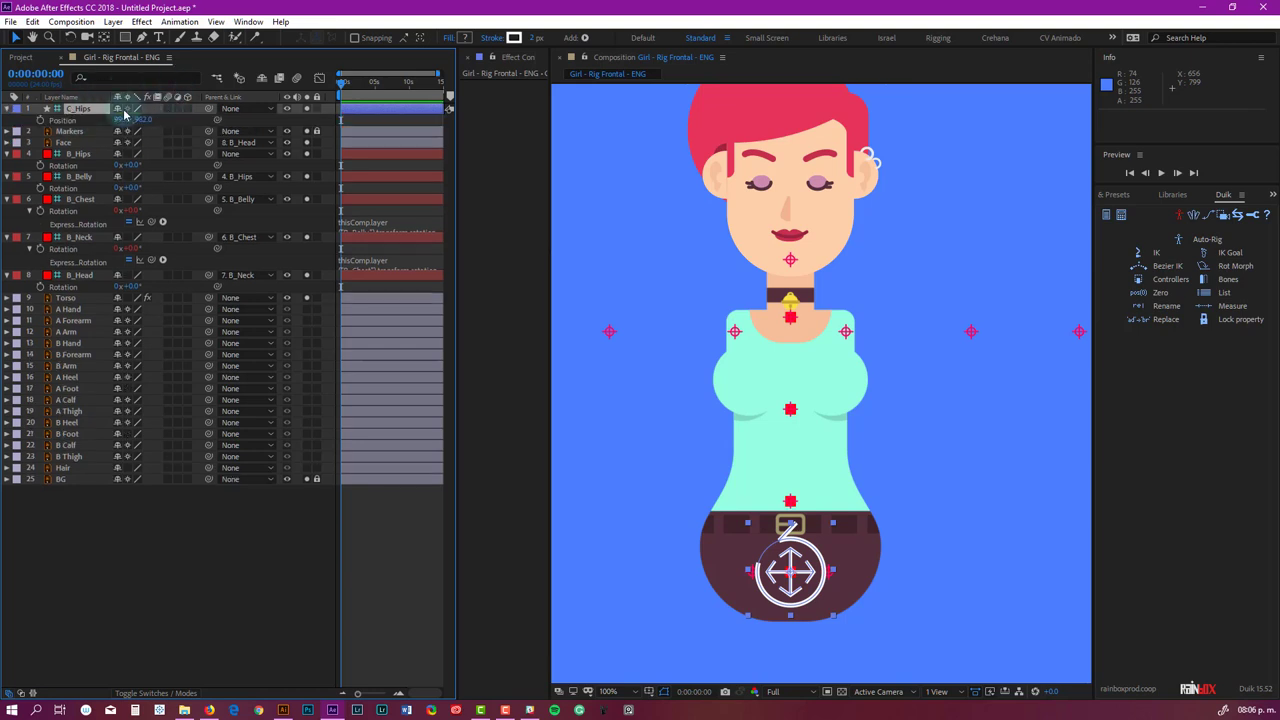
pyautogui.click(62, 121)
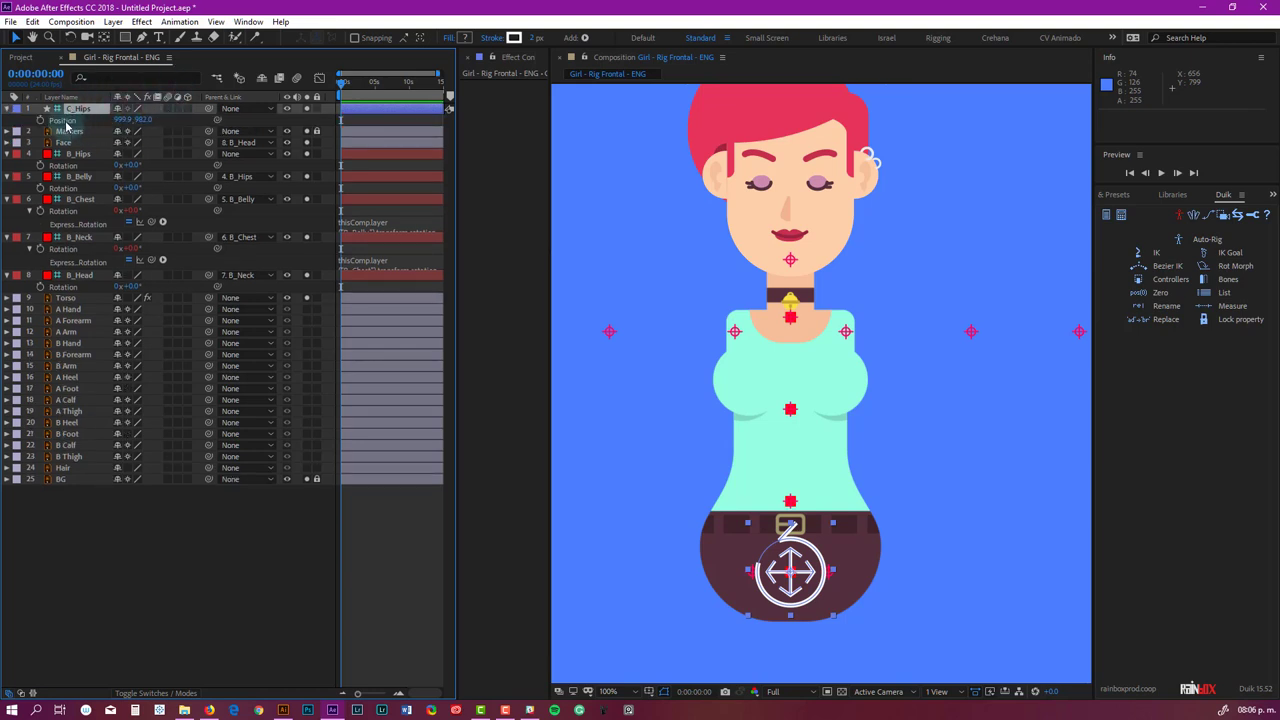
pyautogui.click(817, 545)
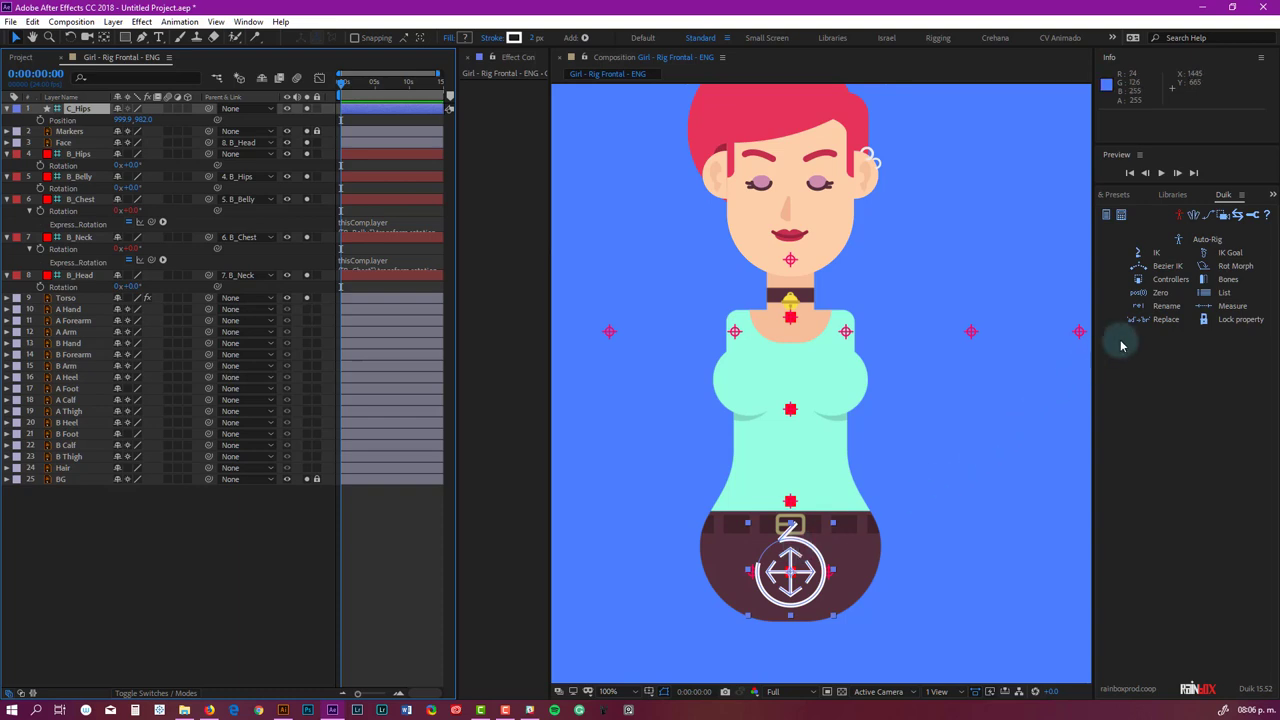
# Zero the C_Hips controller with Duik and offset its Anchor Point to -289.0, 0.0 so it sits beside the hips.
pyautogui.click(1158, 298)
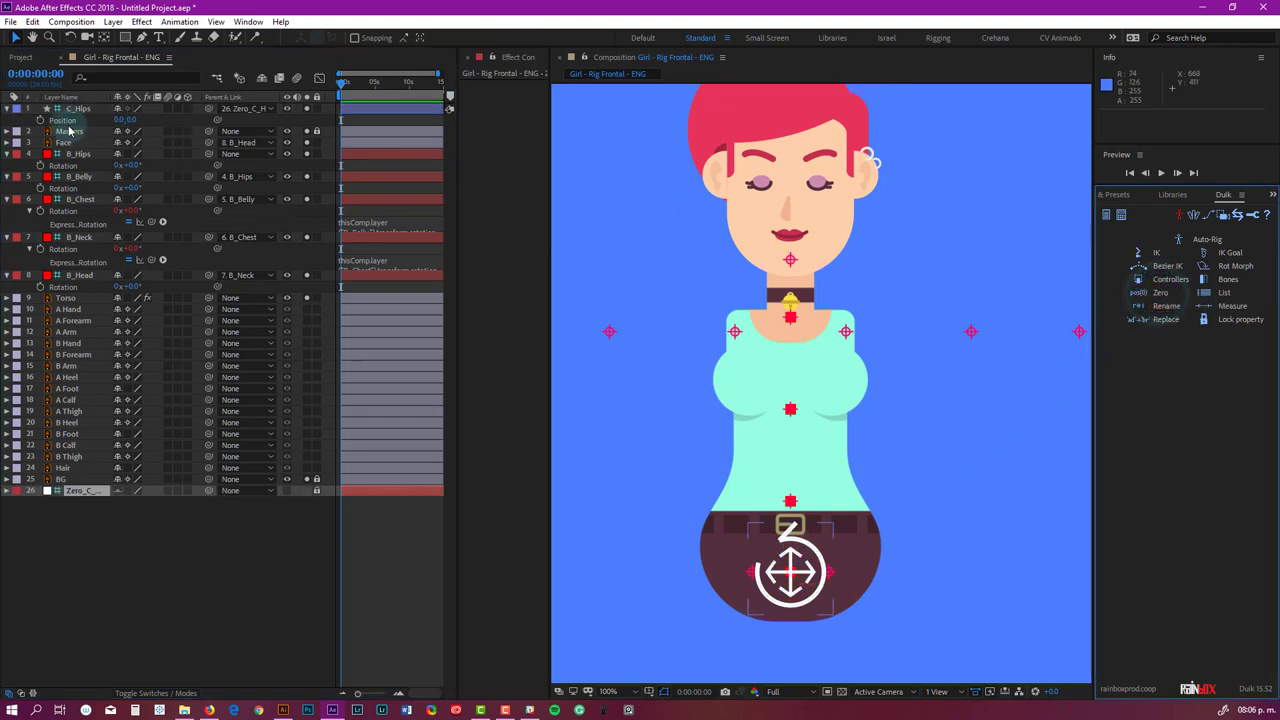
pyautogui.click(76, 492)
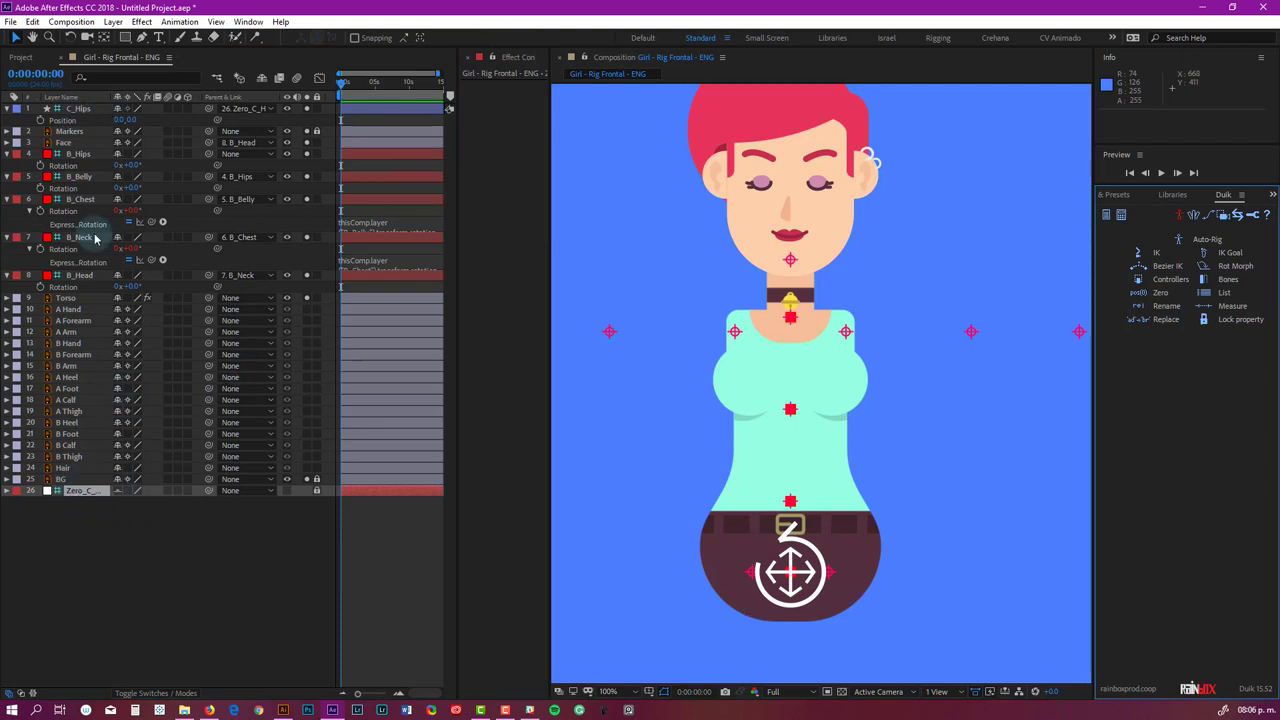
pyautogui.click(62, 120)
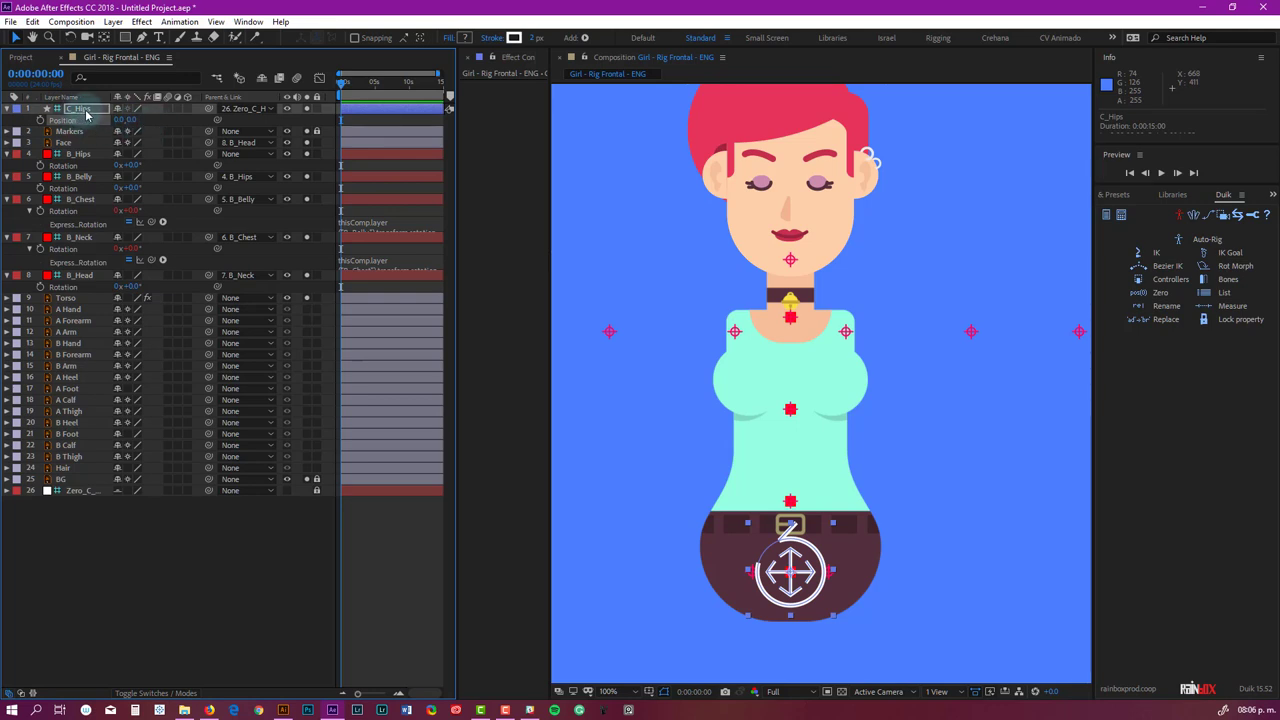
pyautogui.hotkey('shift', 'a')
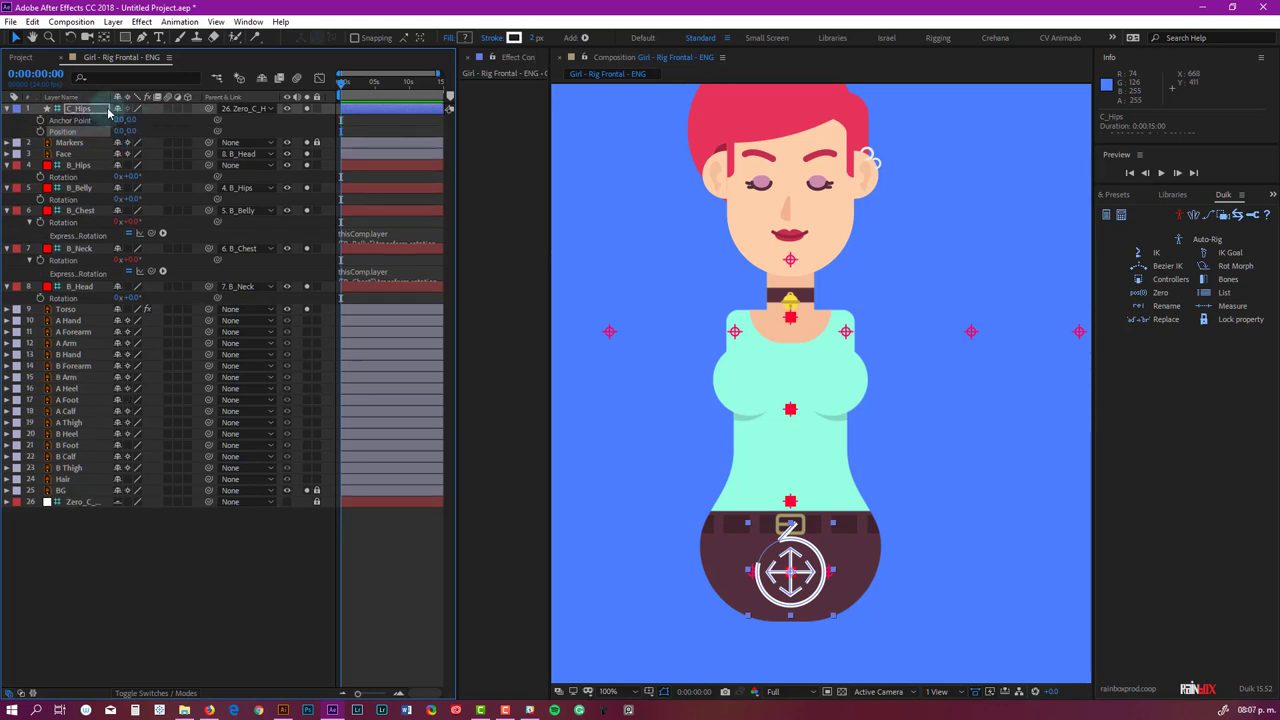
pyautogui.moveTo(118, 119); pyautogui.dragTo(88, 121)
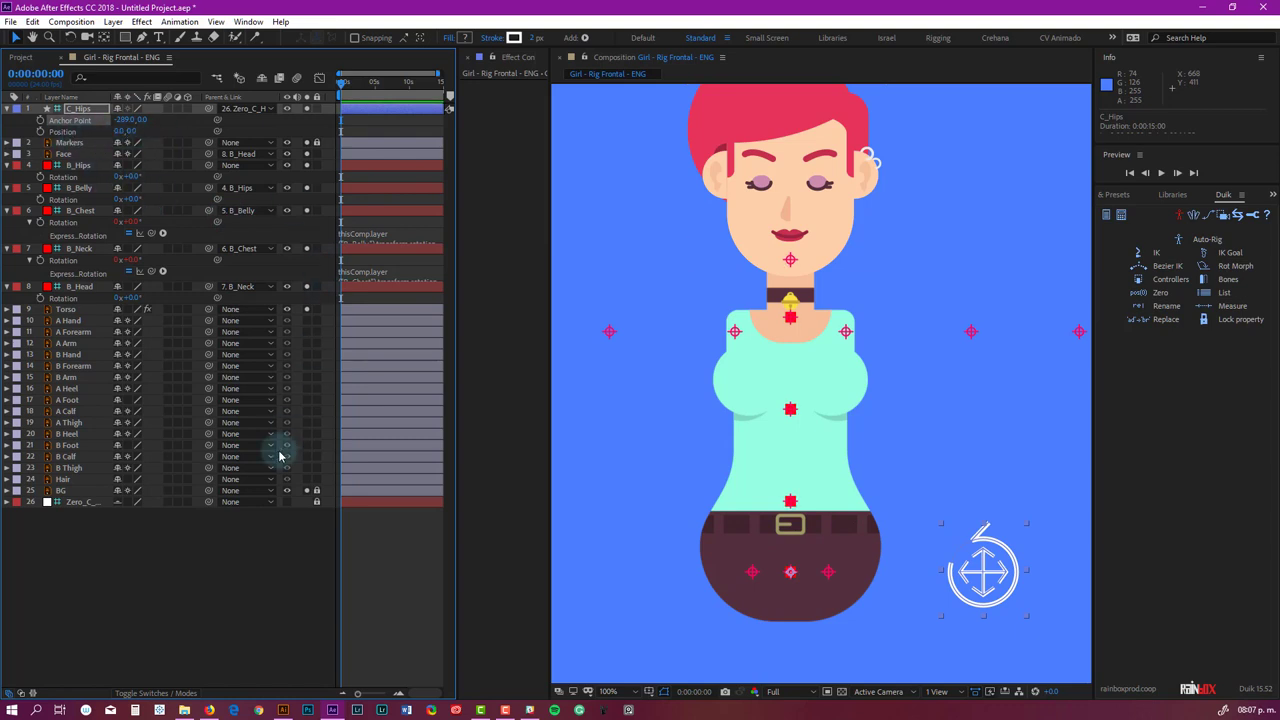
pyautogui.click(251, 592)
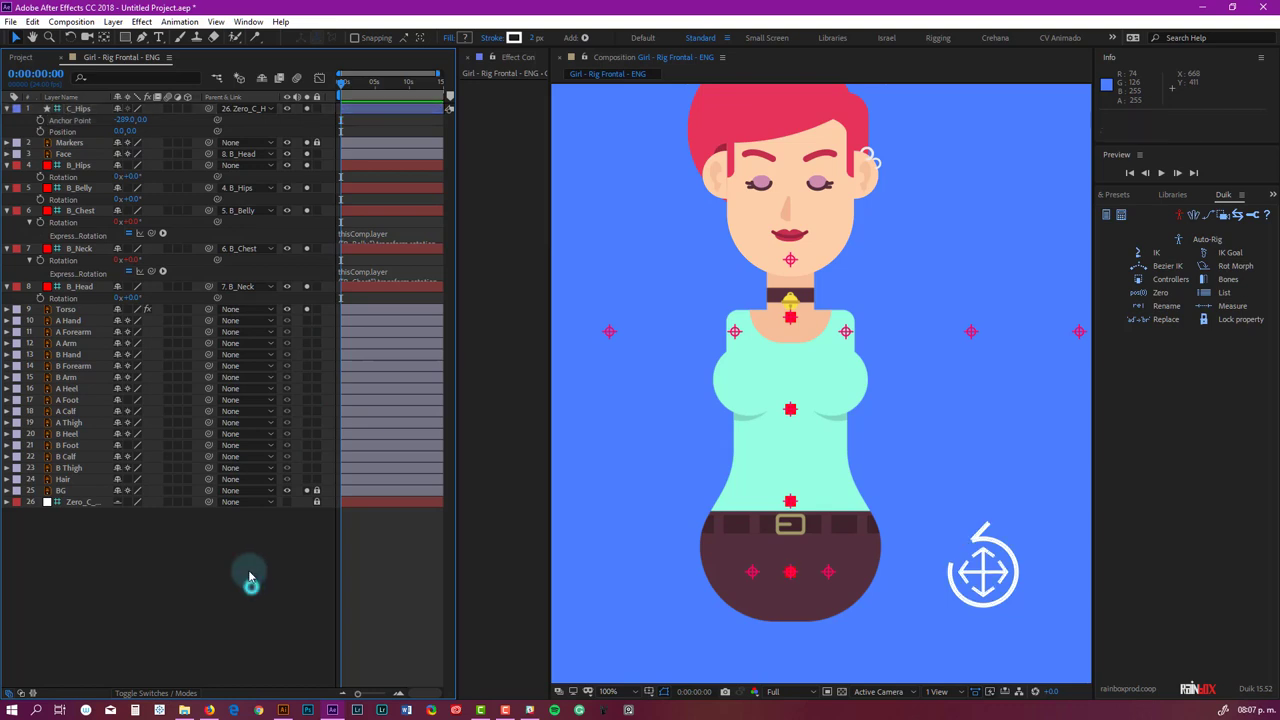
# Parent the B_Hips bone to the C_Hips controller, try moving the controller to test the link, and undo the move.
pyautogui.click(78, 168)
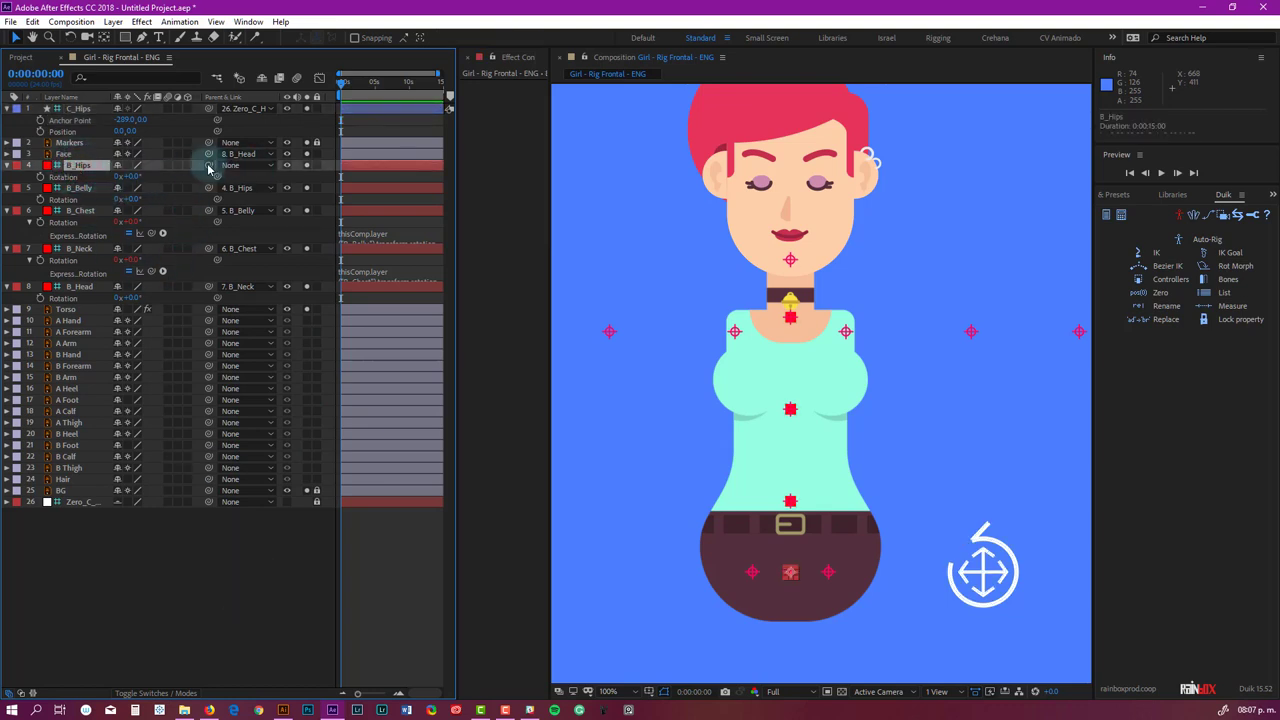
pyautogui.moveTo(208, 170); pyautogui.dragTo(80, 112)
pyautogui.click(80, 110)
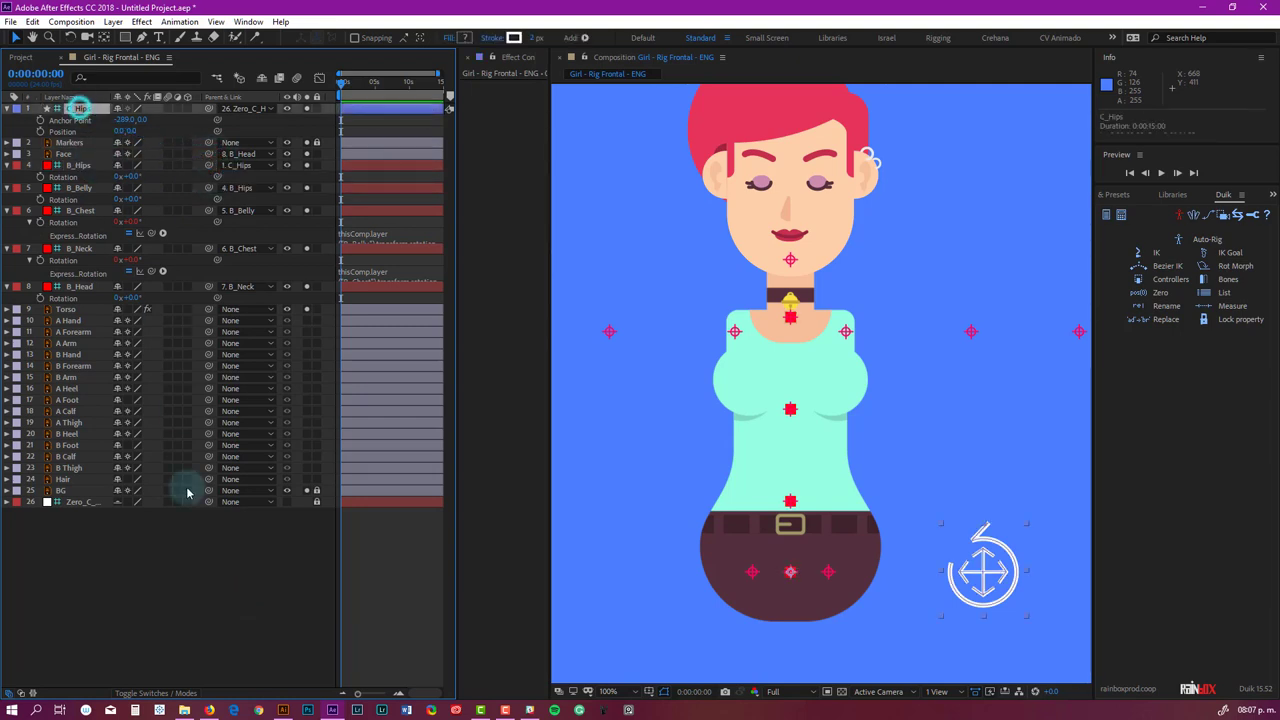
pyautogui.moveTo(990, 574); pyautogui.dragTo(991, 523)
pyautogui.hotkey('ctrl', 'z')
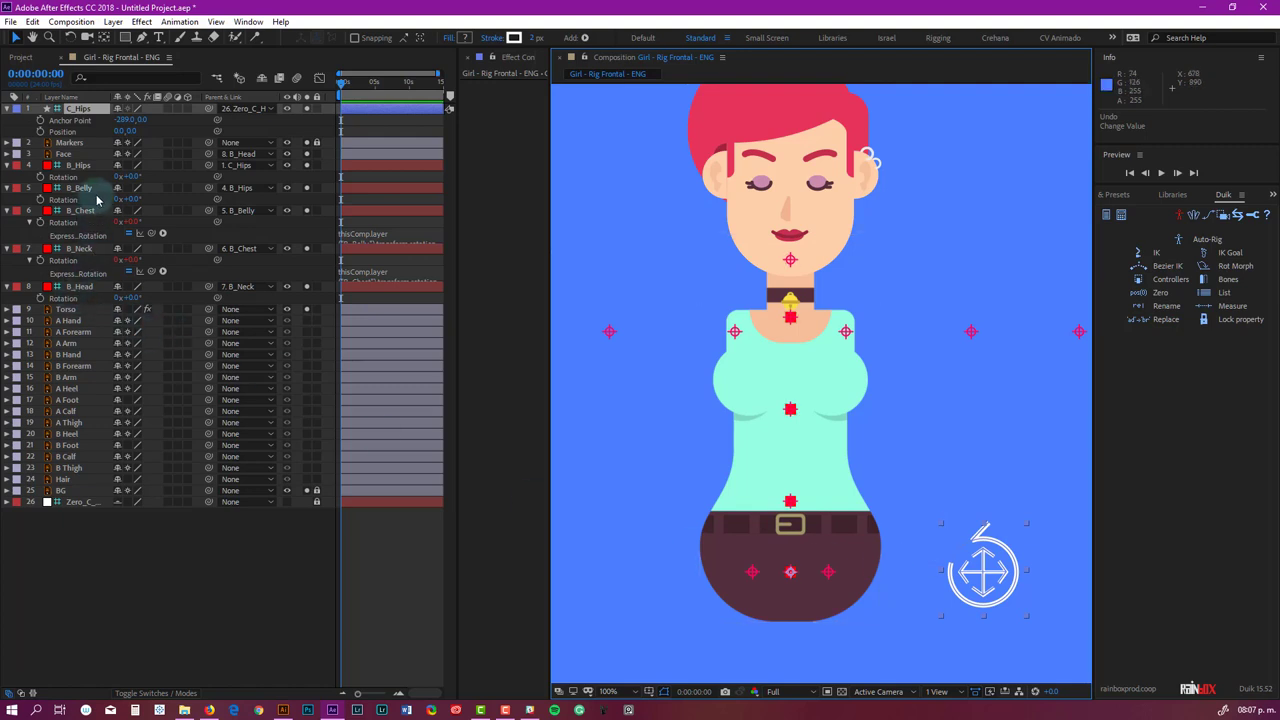
# Parent the Torso layer to the B_Hips bone.
pyautogui.click(78, 165)
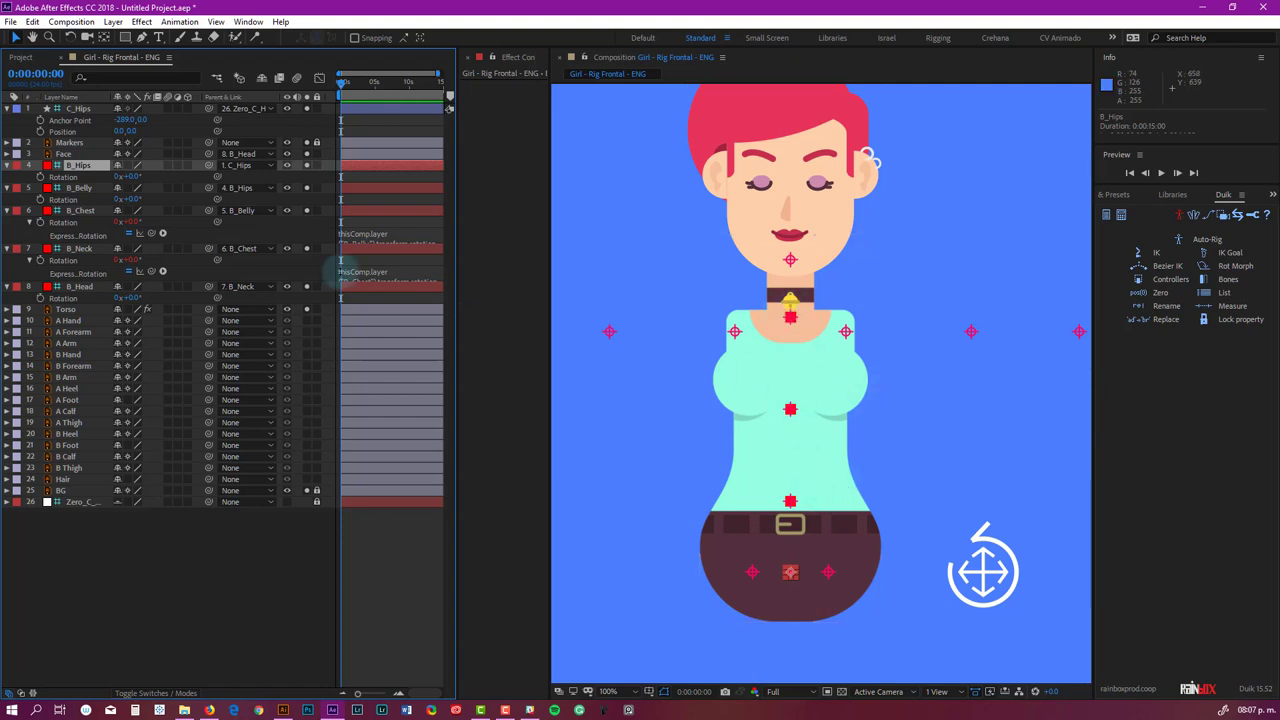
pyautogui.click(65, 310)
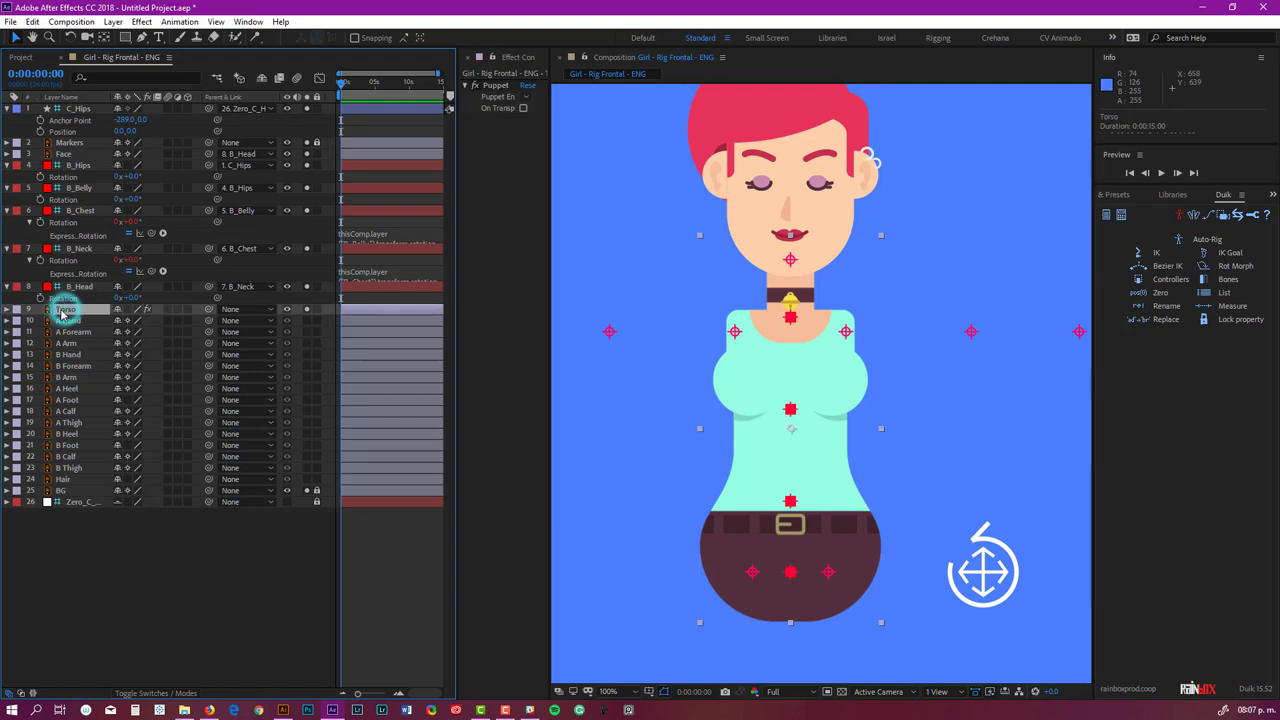
pyautogui.moveTo(210, 312); pyautogui.dragTo(83, 165)
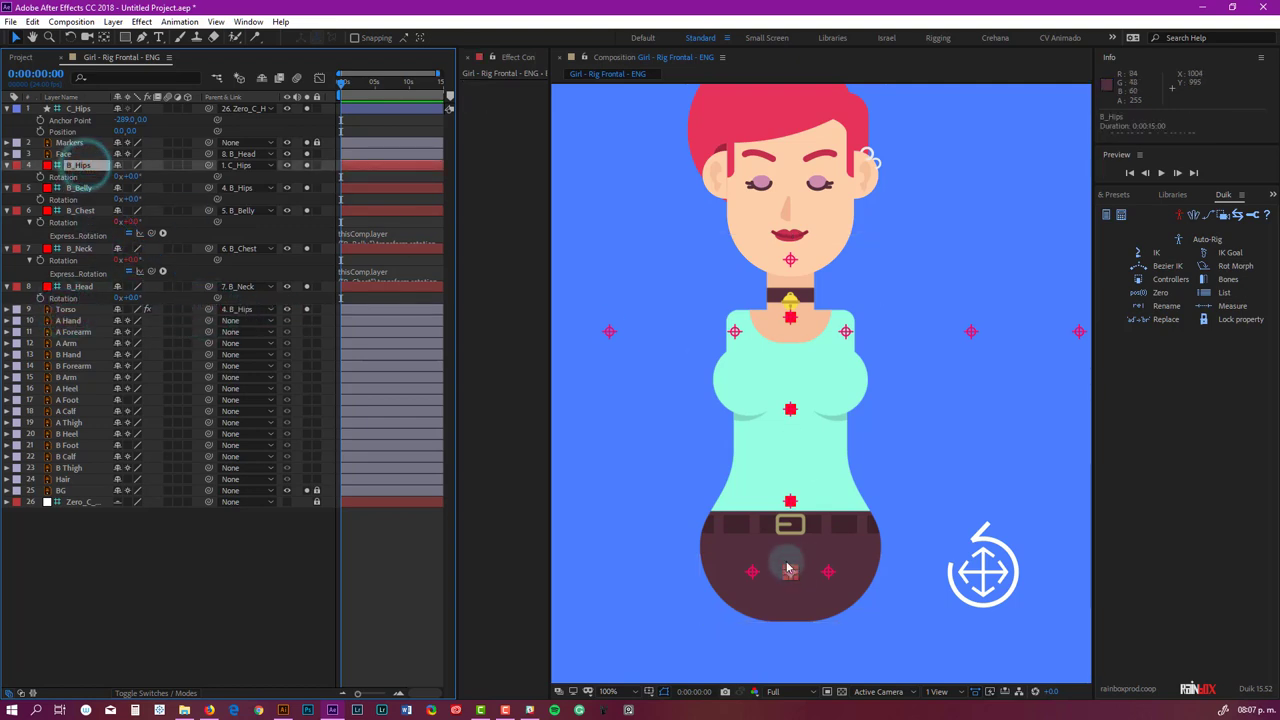
# Try moving the B_Hips bone and the C_Hips controller to test the torso parenting, undoing each change.
pyautogui.moveTo(790, 572); pyautogui.dragTo(839, 499)
pyautogui.hotkey('ctrl', 'z')
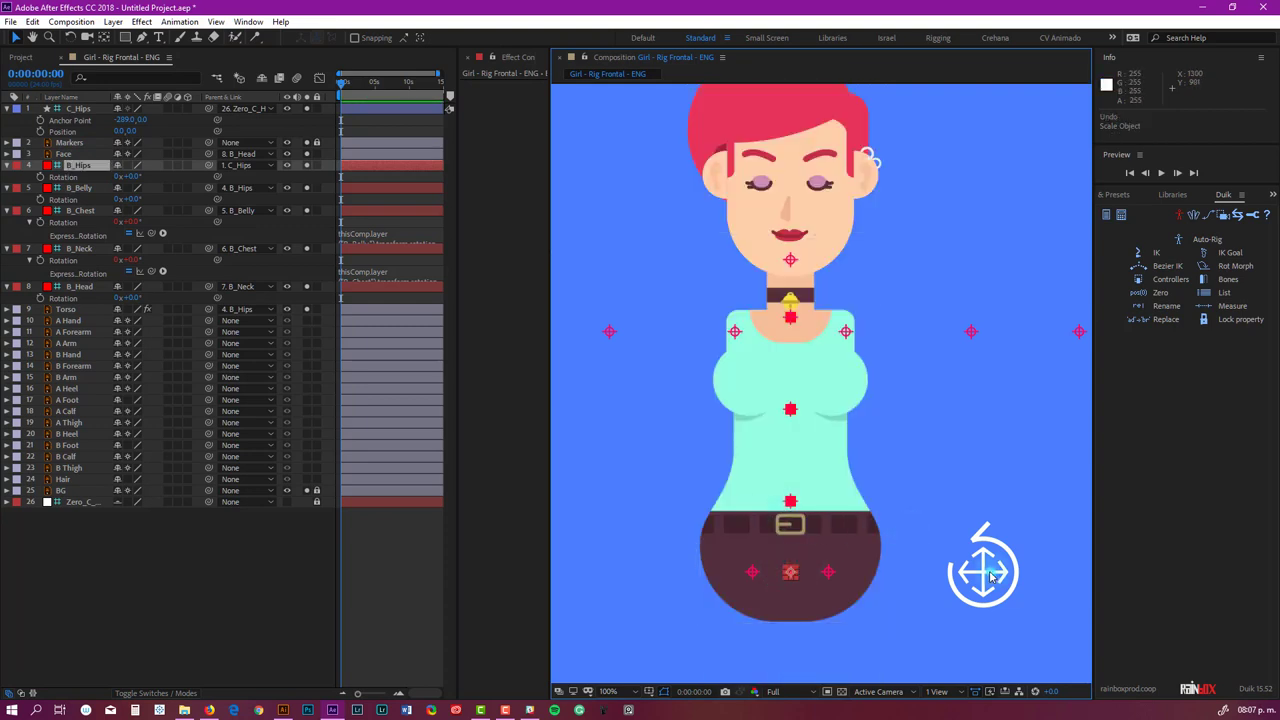
pyautogui.moveTo(990, 577); pyautogui.dragTo(1010, 595)
pyautogui.hotkey('ctrl', 'z')
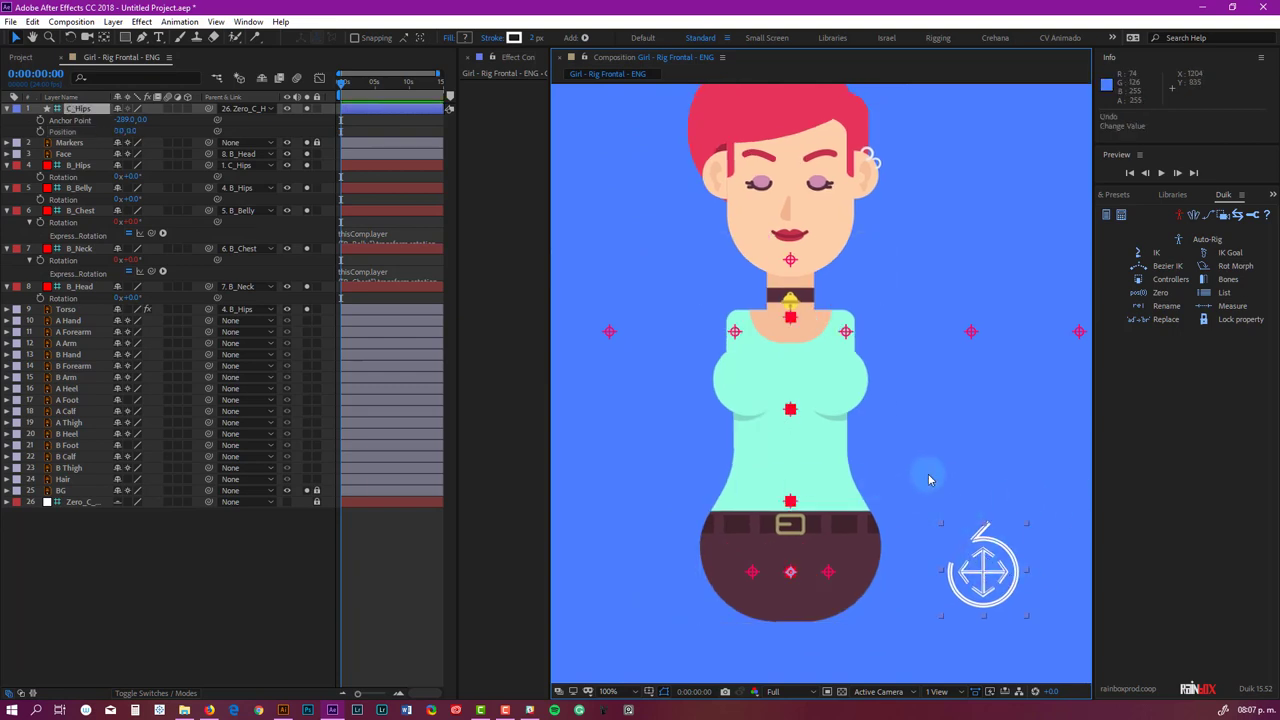
# Apply an Angle Control expression effect to the C_Hips controller and widen the area showing its effect settings.
pyautogui.click(982, 569)
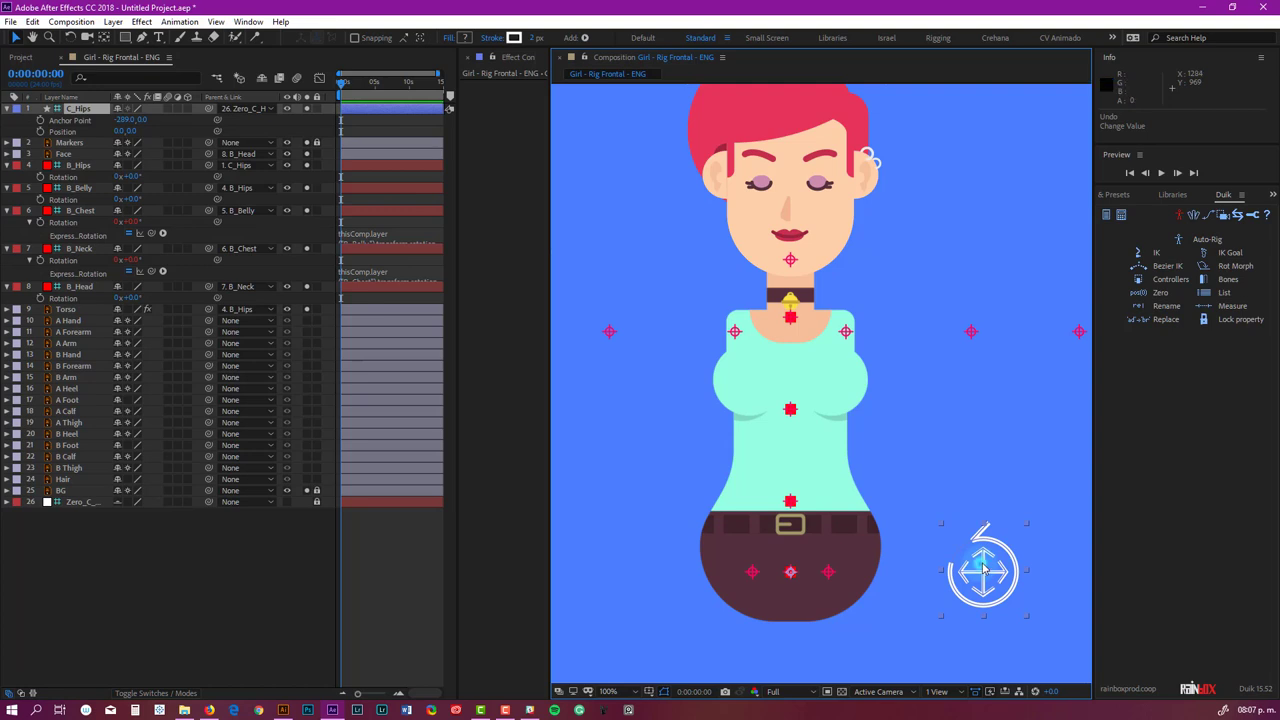
pyautogui.moveTo(553, 207); pyautogui.dragTo(589, 207)
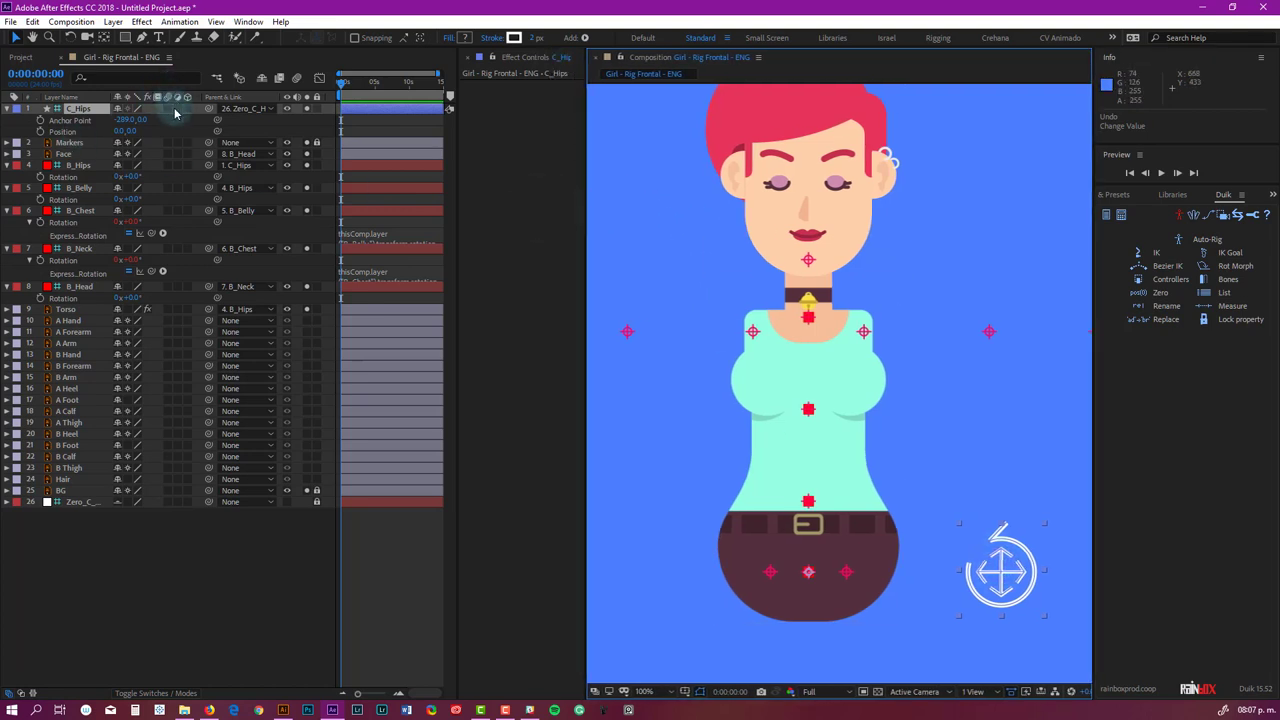
pyautogui.hotkey('ctrl', '5')
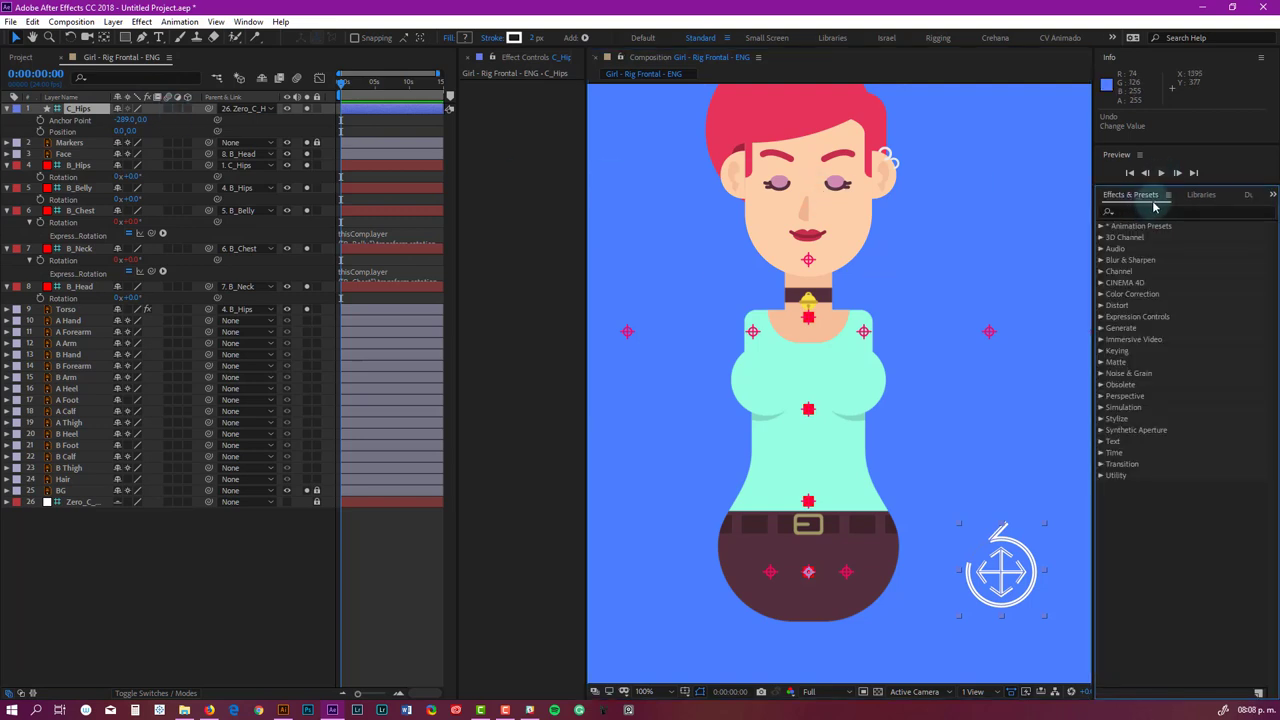
pyautogui.click(1101, 317)
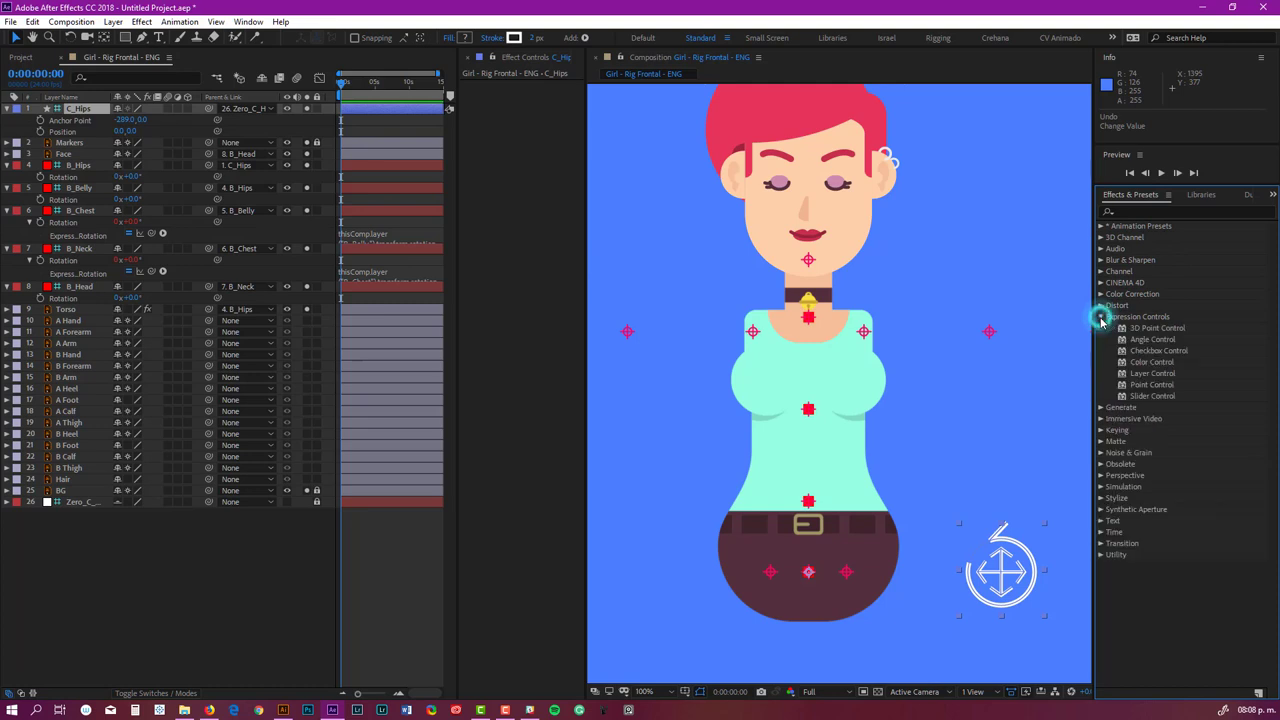
pyautogui.doubleClick(1152, 340)
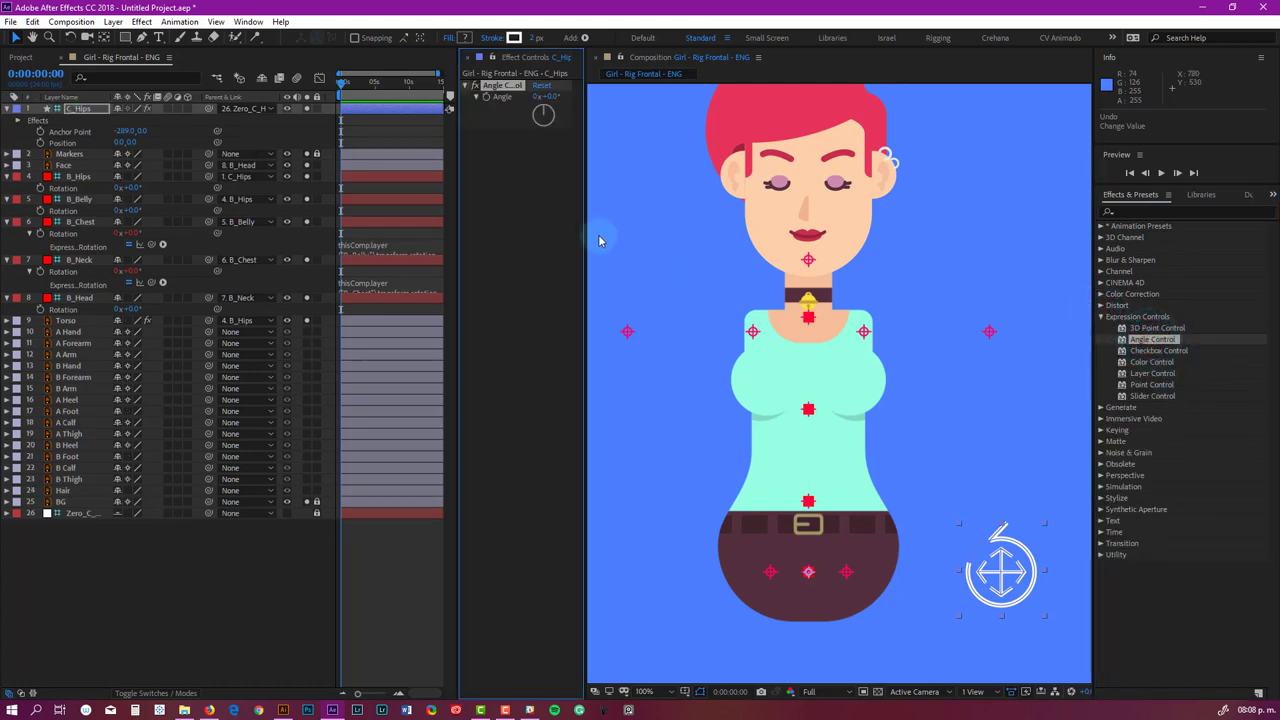
pyautogui.moveTo(586, 60); pyautogui.dragTo(628, 60)
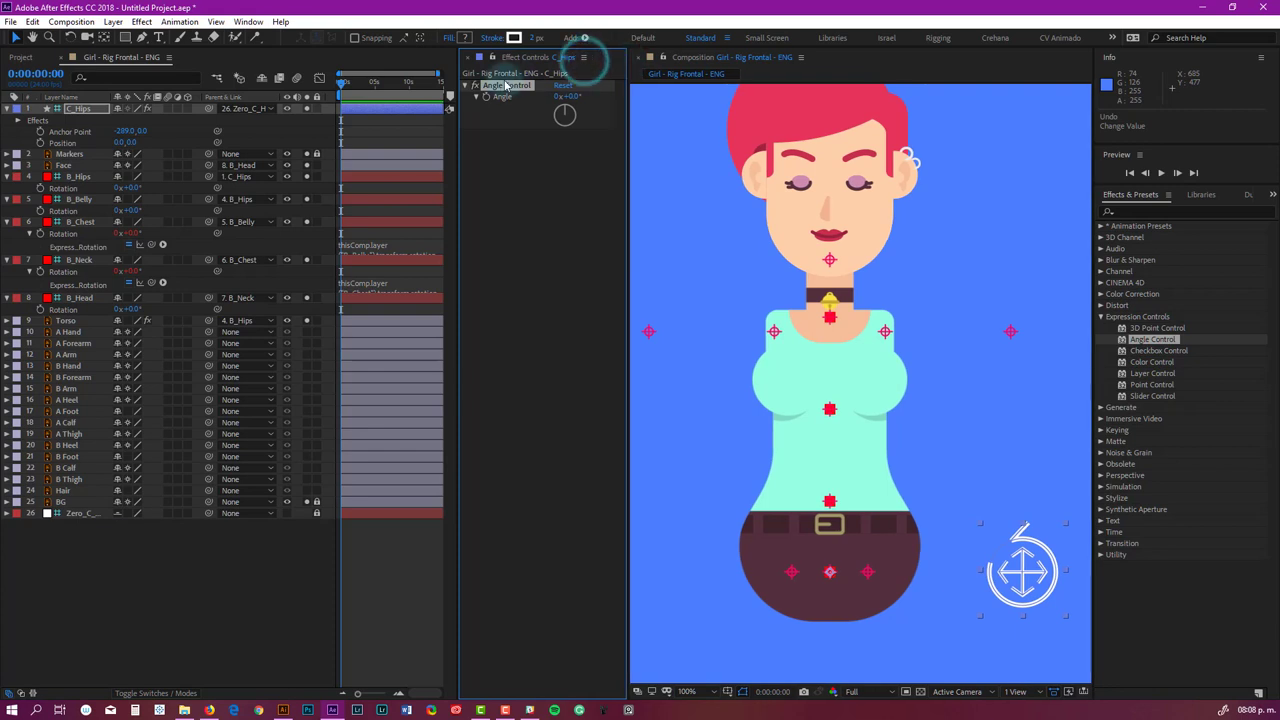
# Rename the Angle Control effect on C_Hips as Hips.
pyautogui.click(505, 86)
pyautogui.press('Return')
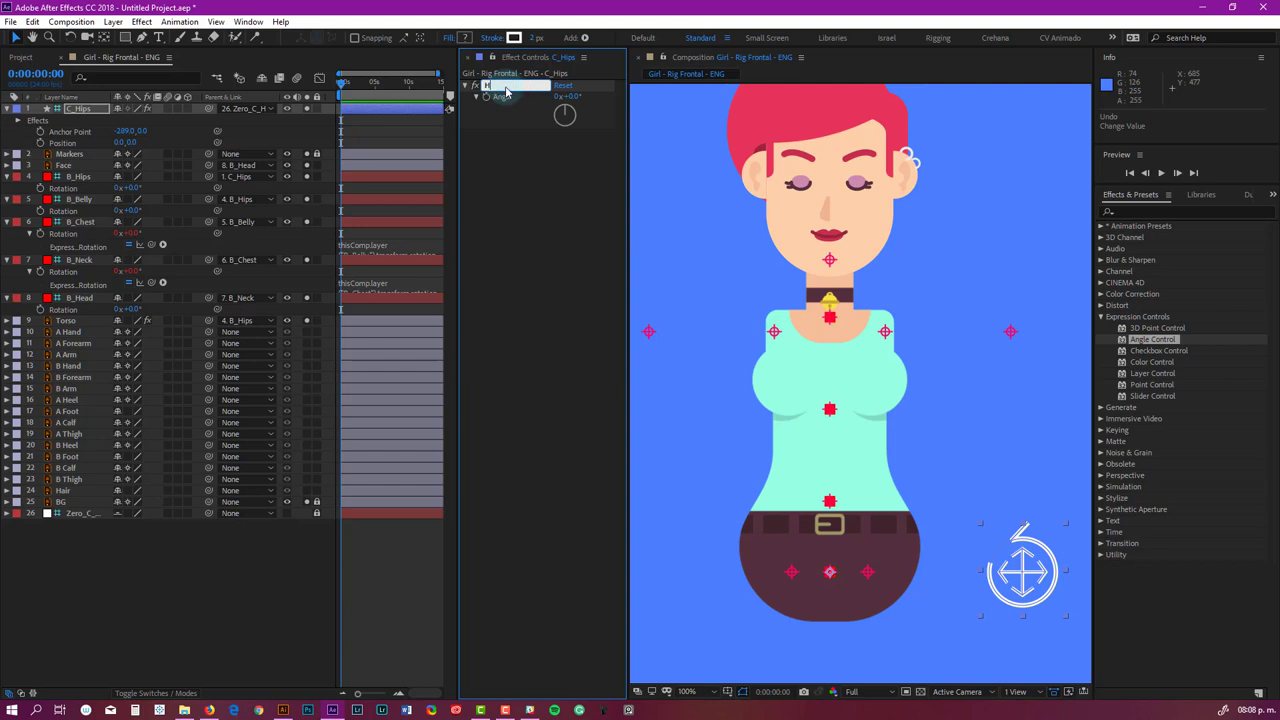
pyautogui.press('Return')
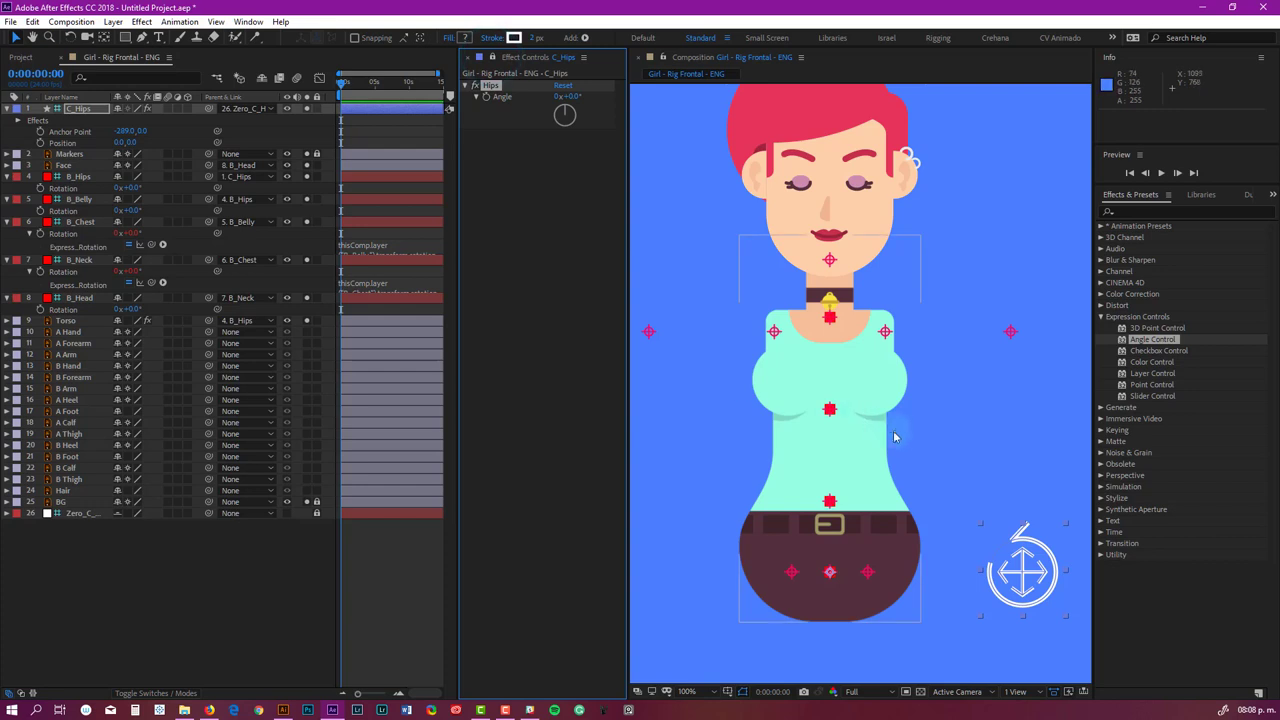
# Try rotating the B_Belly bone and adding an expression to its Rotation, undoing both changes.
pyautogui.press('h')
pyautogui.moveTo(899, 431); pyautogui.dragTo(863, 429)
pyautogui.press('v')
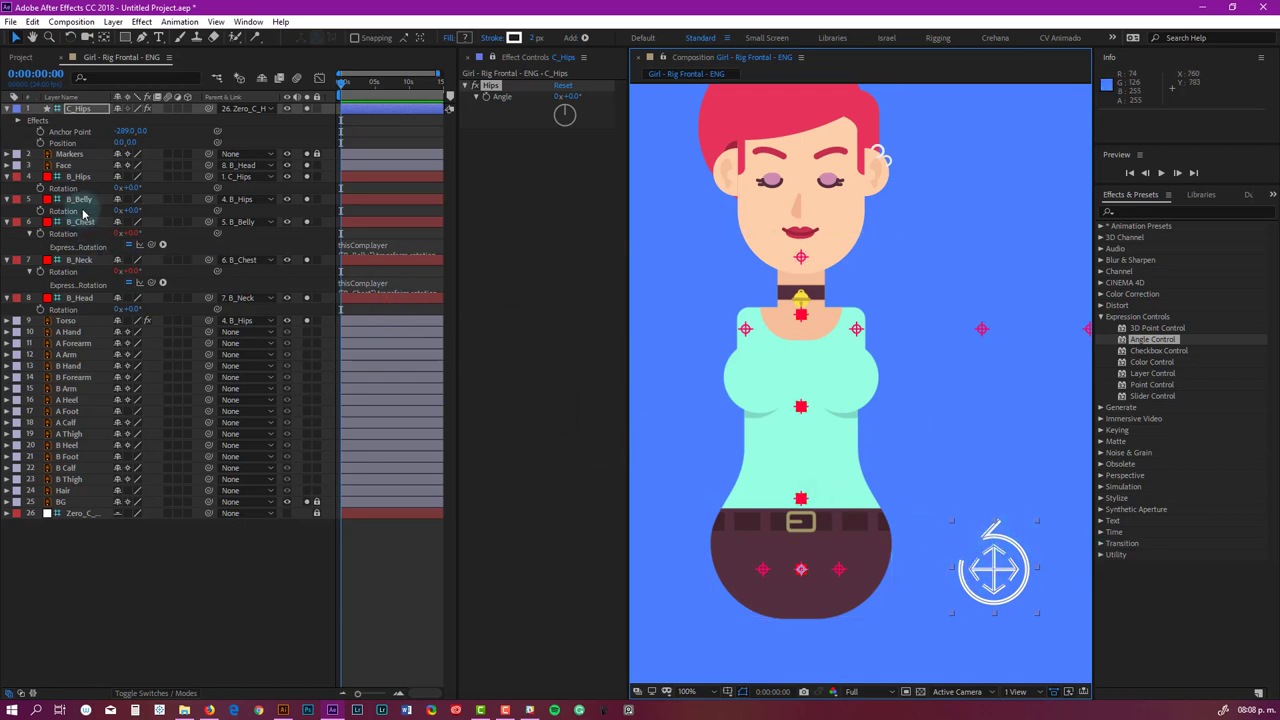
pyautogui.moveTo(128, 209)
pyautogui.mouseDown()
pyautogui.moveTo(155, 202)
pyautogui.moveTo(130, 201)
pyautogui.moveTo(143, 201)
pyautogui.mouseUp()
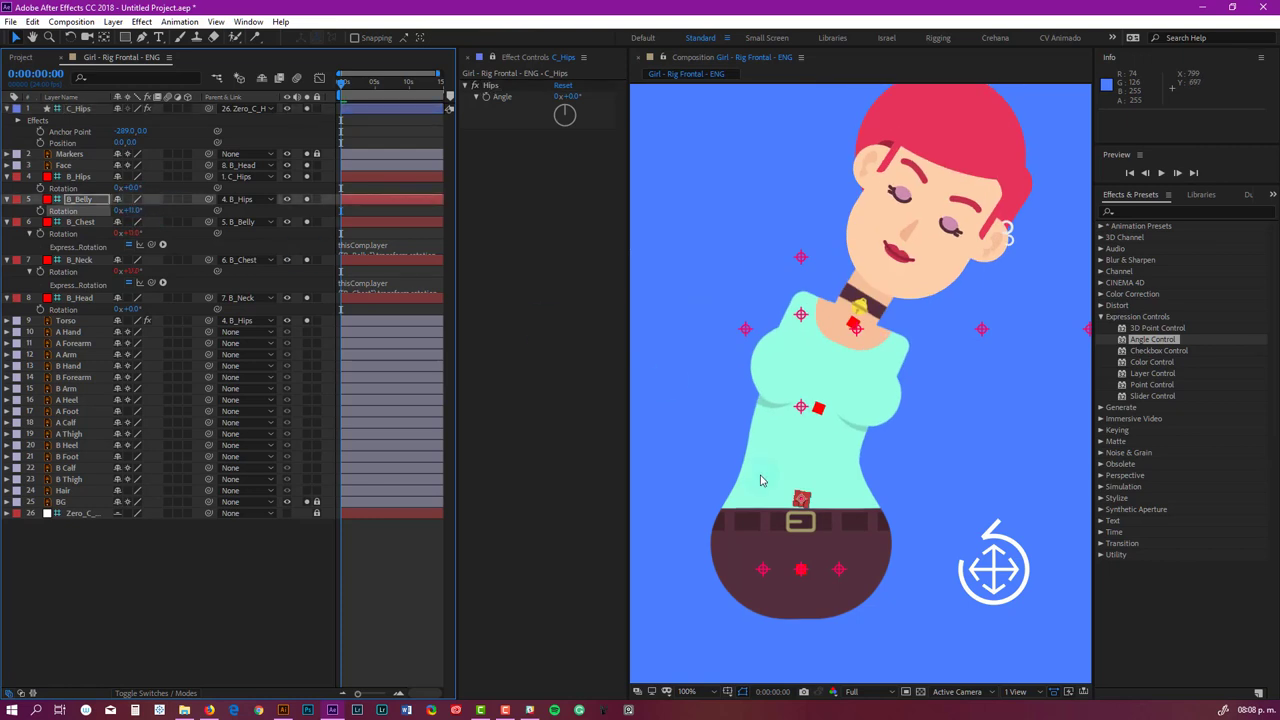
pyautogui.click(993, 558)
pyautogui.hotkey('ctrl', 'z')
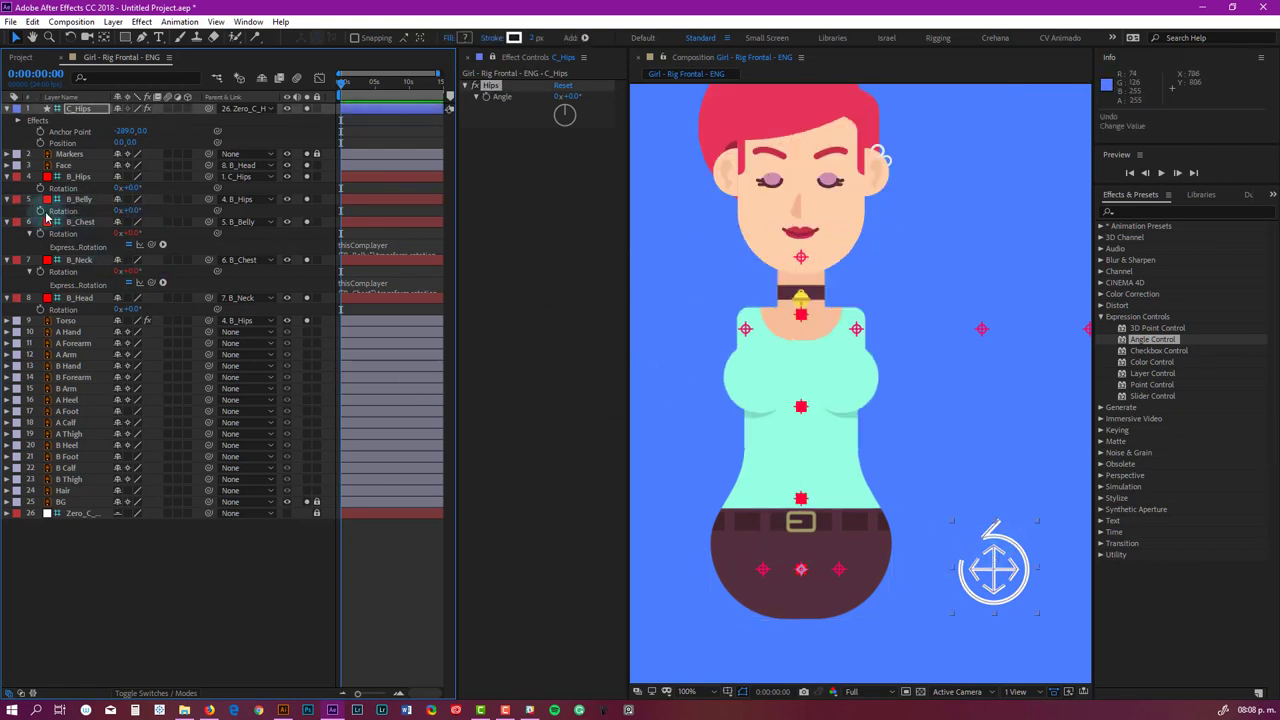
pyautogui.keyDown('alt'); pyautogui.click(40, 211); pyautogui.keyUp('alt')
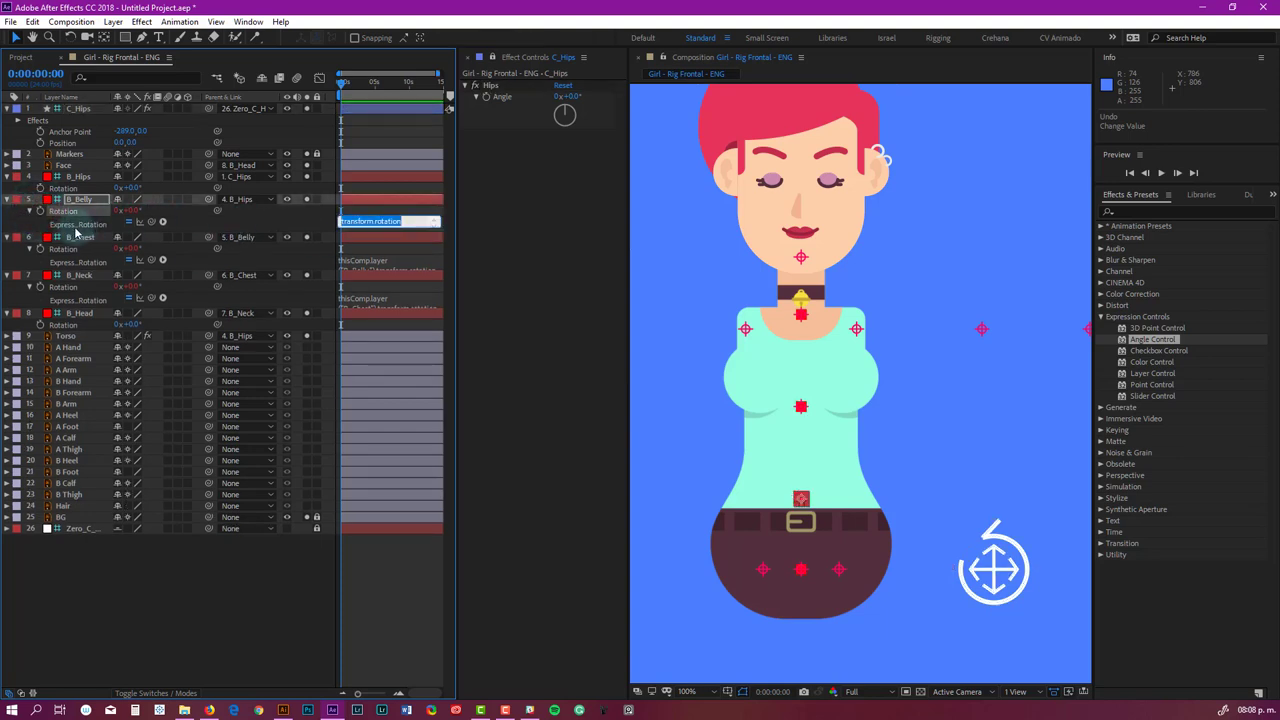
pyautogui.hotkey('ctrl', 'z')
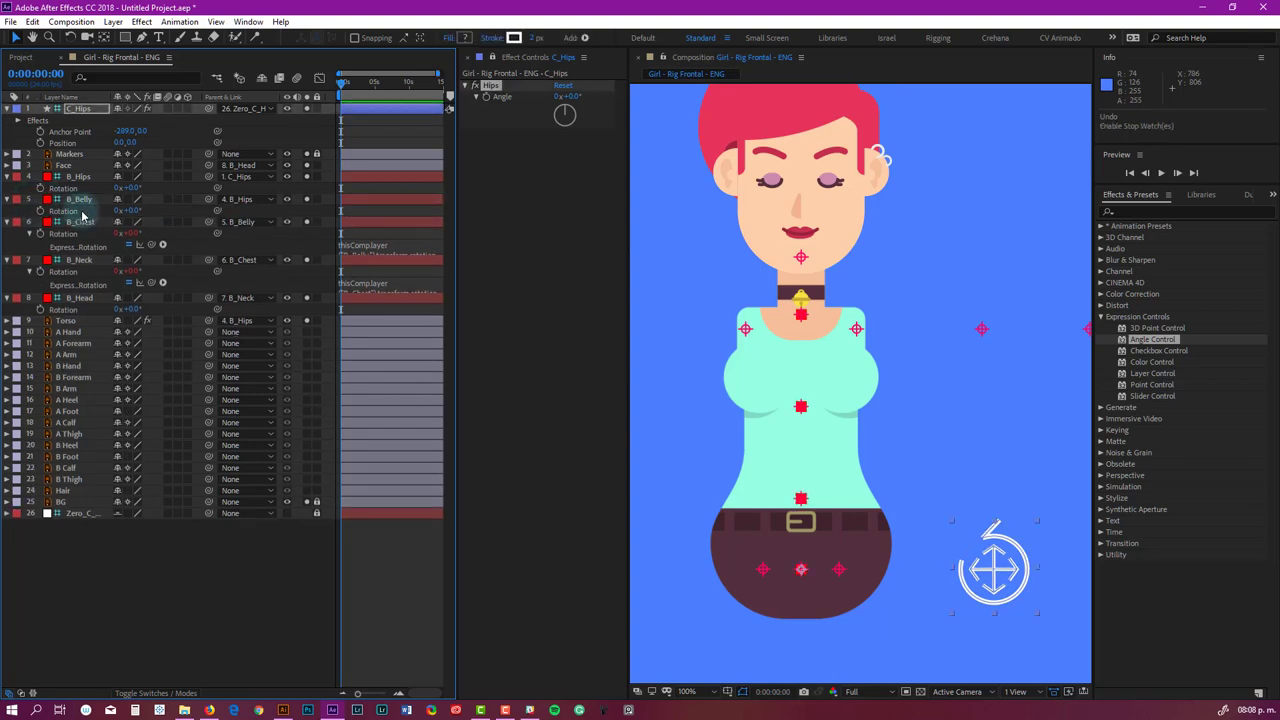
# Reveal the Rotation of C_Hips and link the B_Belly bone's Rotation to it with an expression, expanding the expression to read it fully.
pyautogui.click(83, 110)
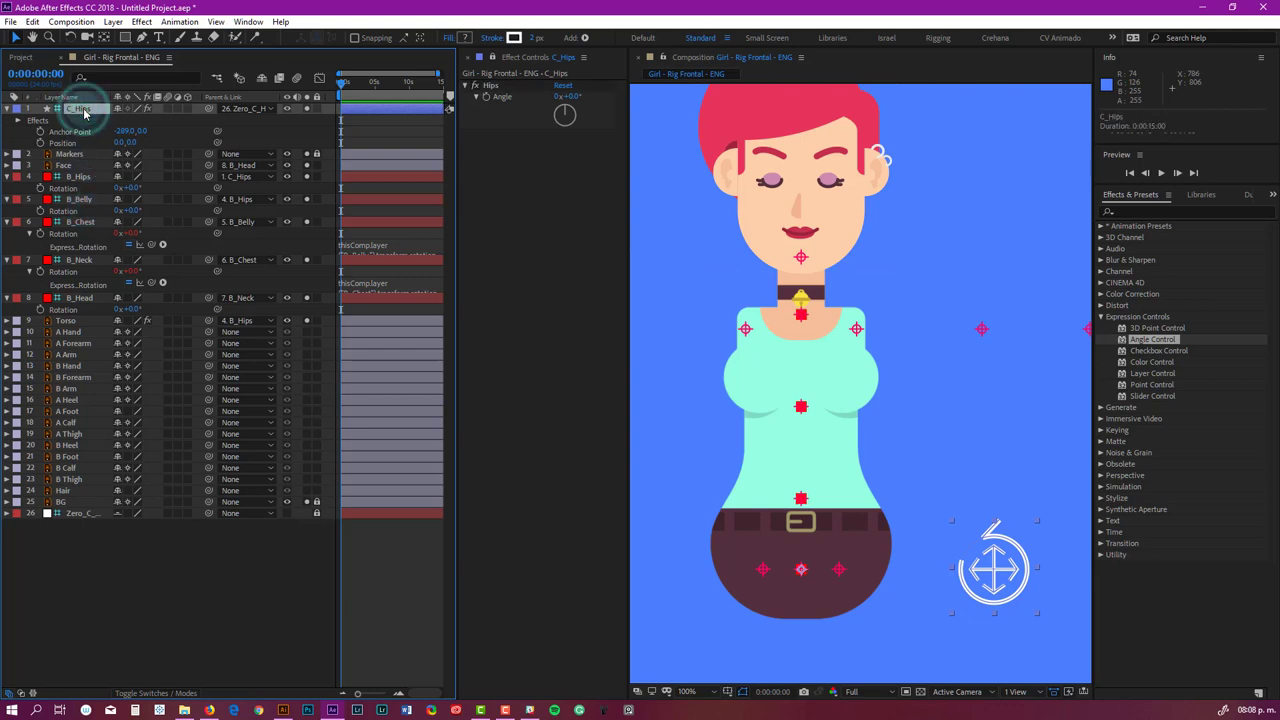
pyautogui.press('r')
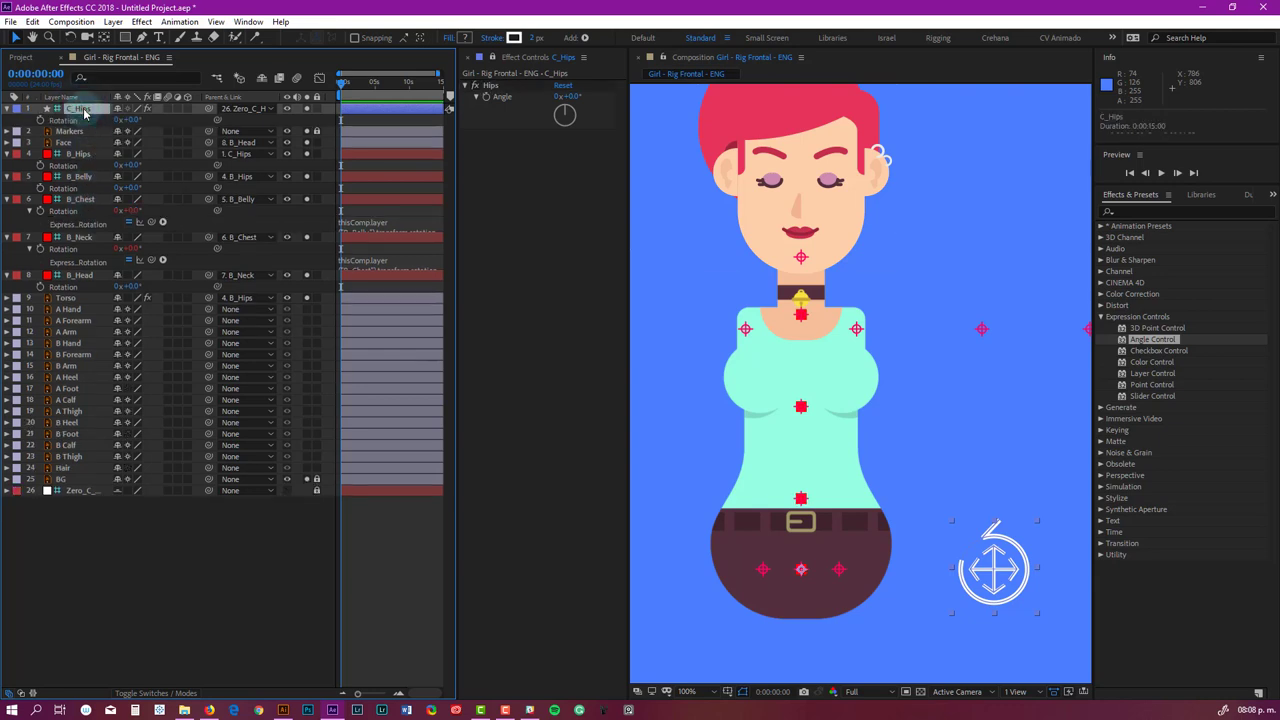
pyautogui.click(86, 177)
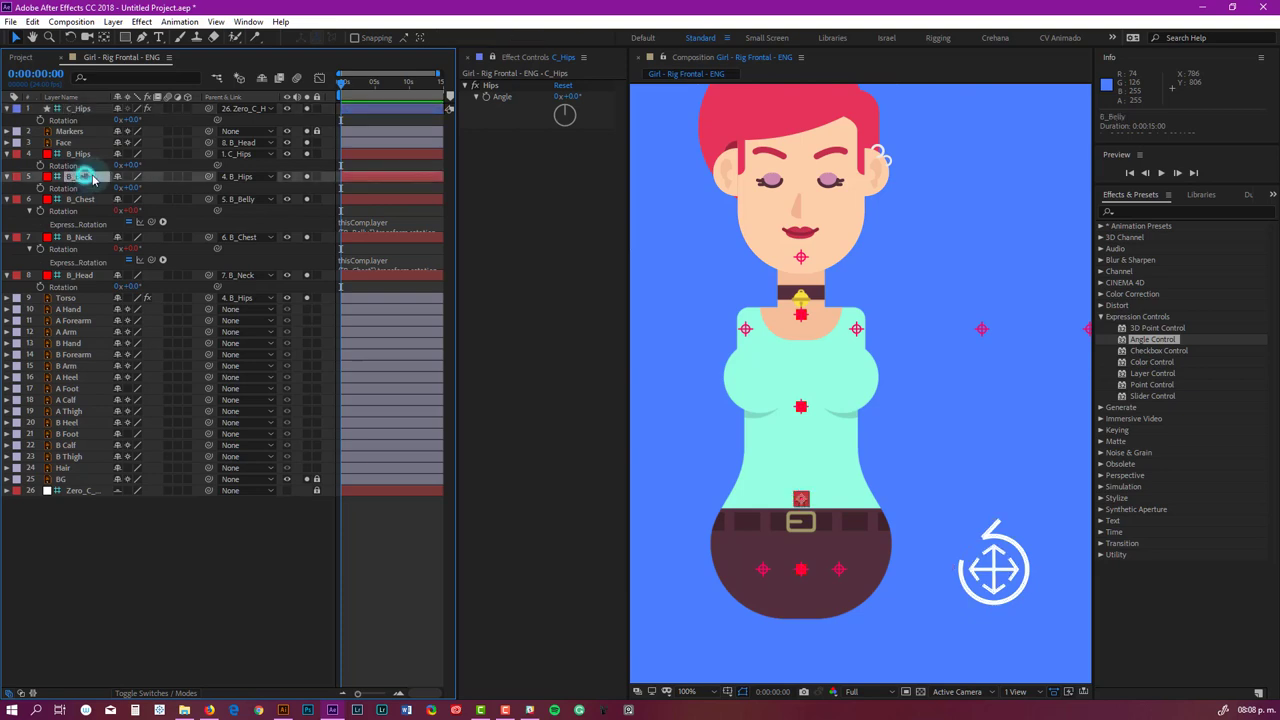
pyautogui.keyDown('alt'); pyautogui.click(40, 188); pyautogui.keyUp('alt')
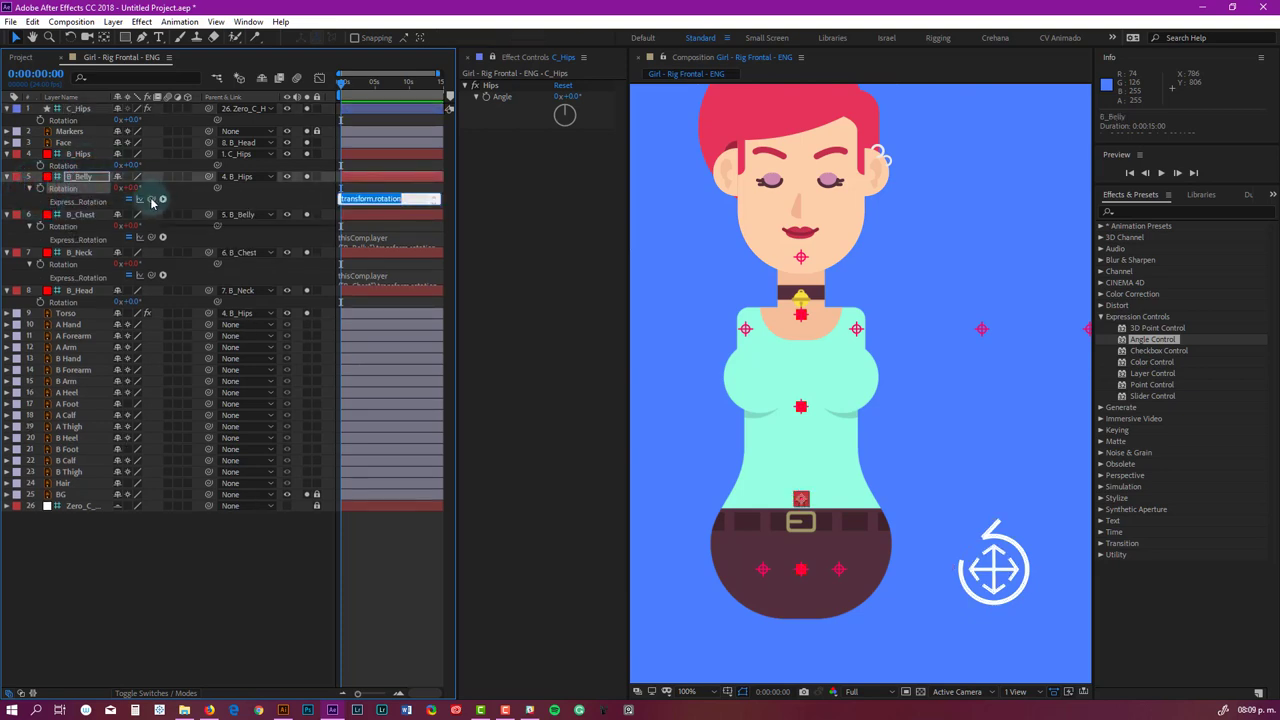
pyautogui.moveTo(150, 201); pyautogui.dragTo(70, 120)
pyautogui.click(187, 609)
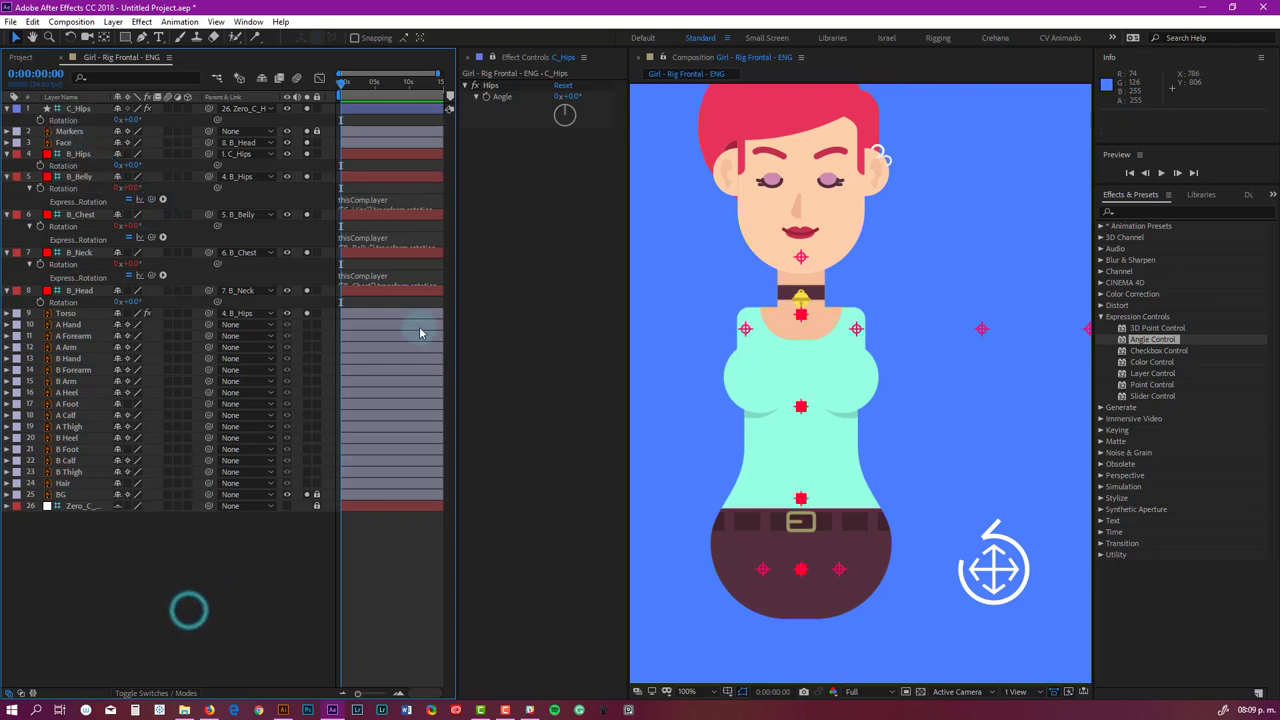
pyautogui.click(381, 208)
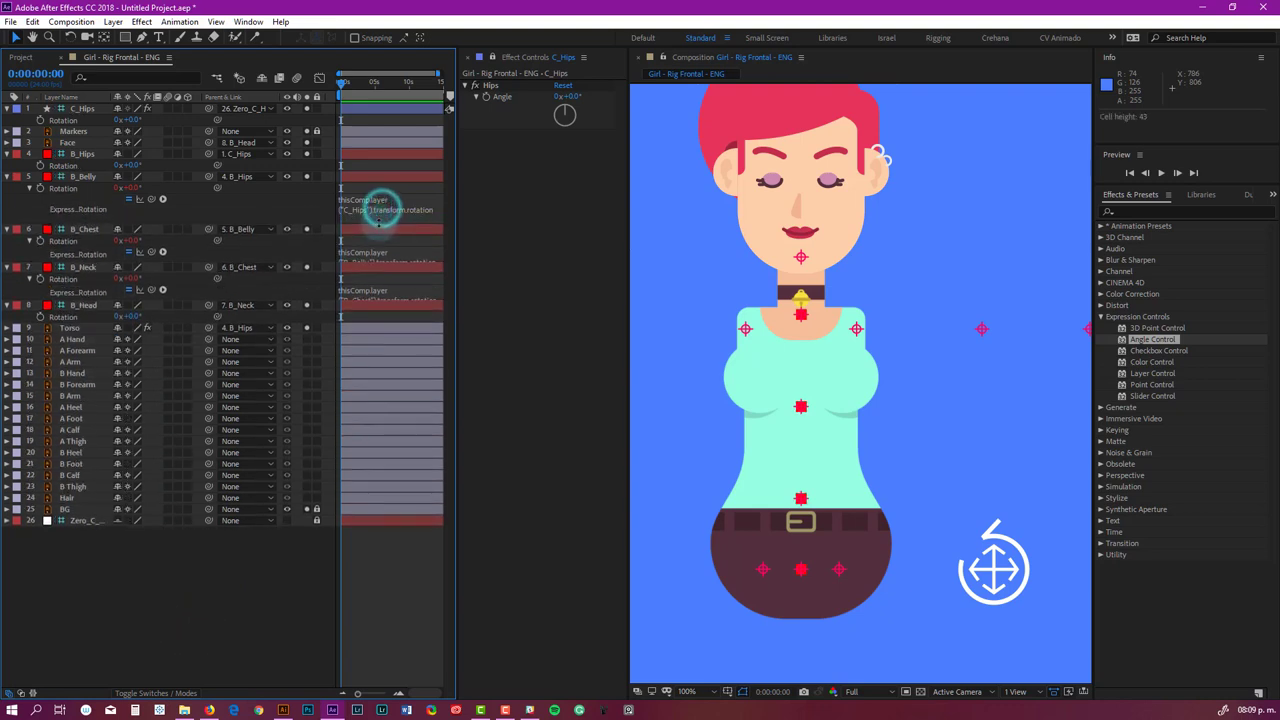
# Try rotating the C_Hips controller about 12° with the Rotation tool to test the torso bend, and undo it.
pyautogui.click(1007, 569)
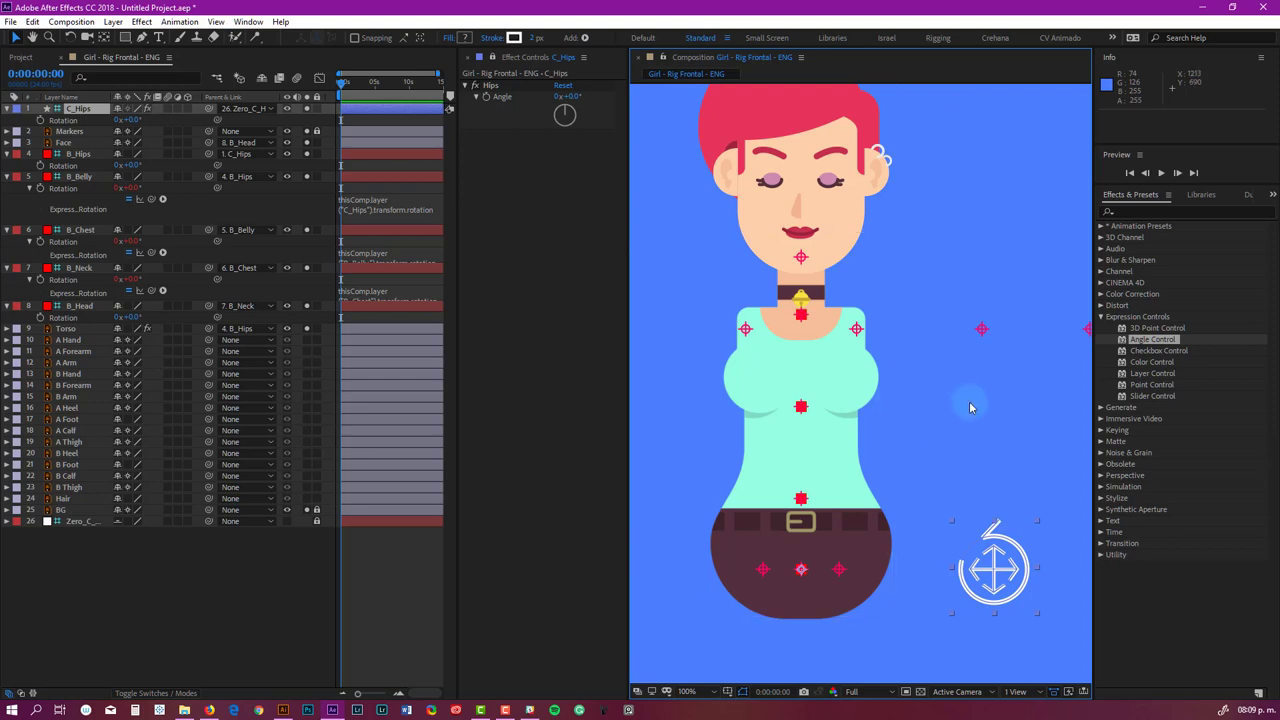
pyautogui.press('w')
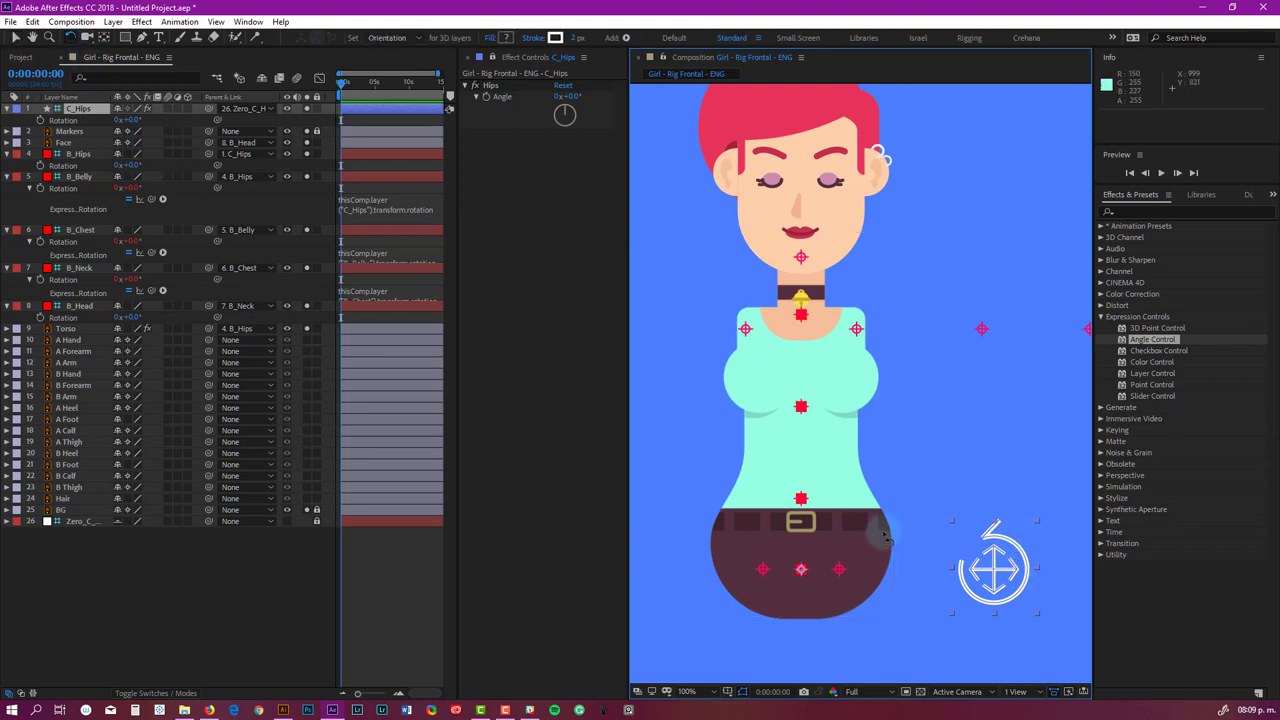
pyautogui.moveTo(1030, 582); pyautogui.dragTo(978, 628)
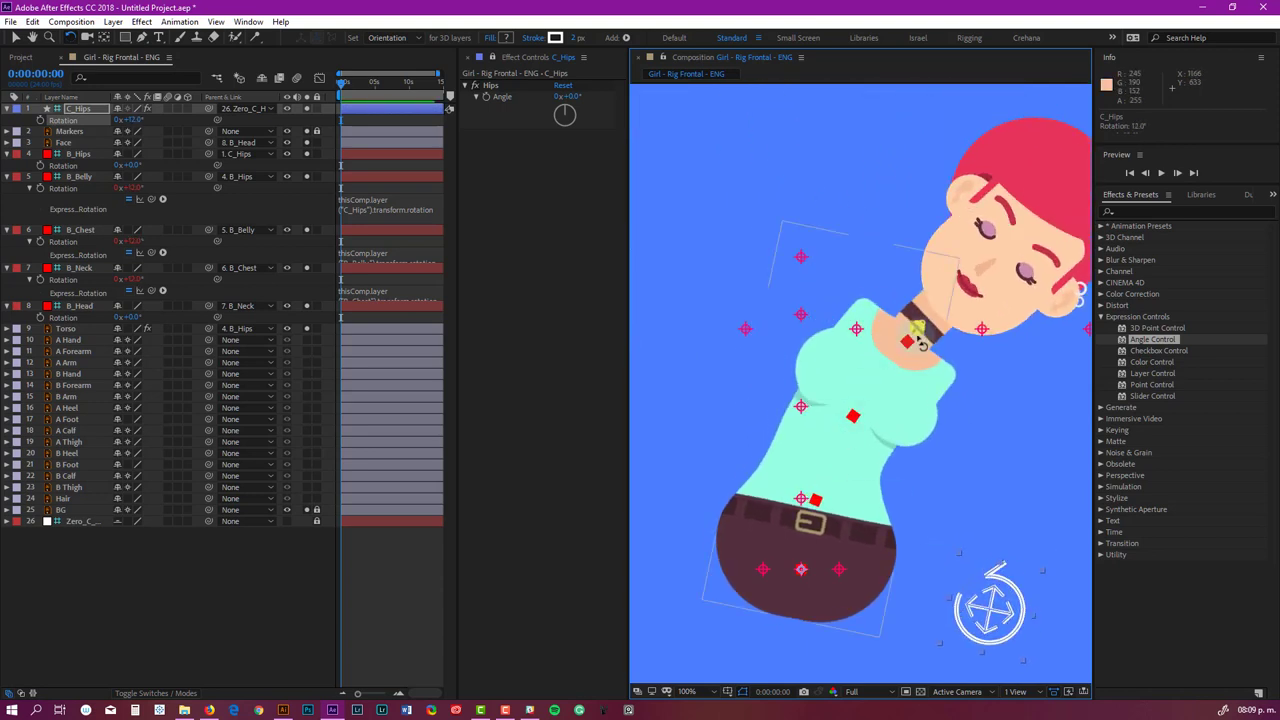
pyautogui.click(1040, 628)
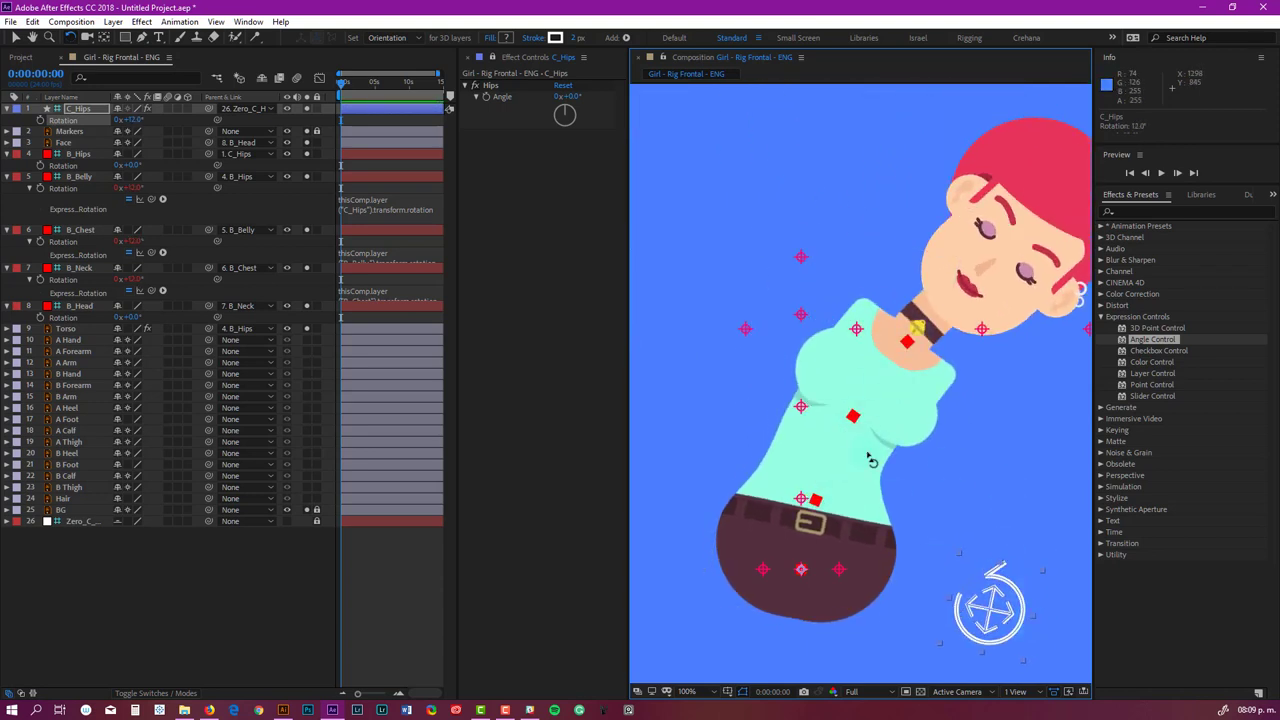
pyautogui.hotkey('ctrl', 'z')
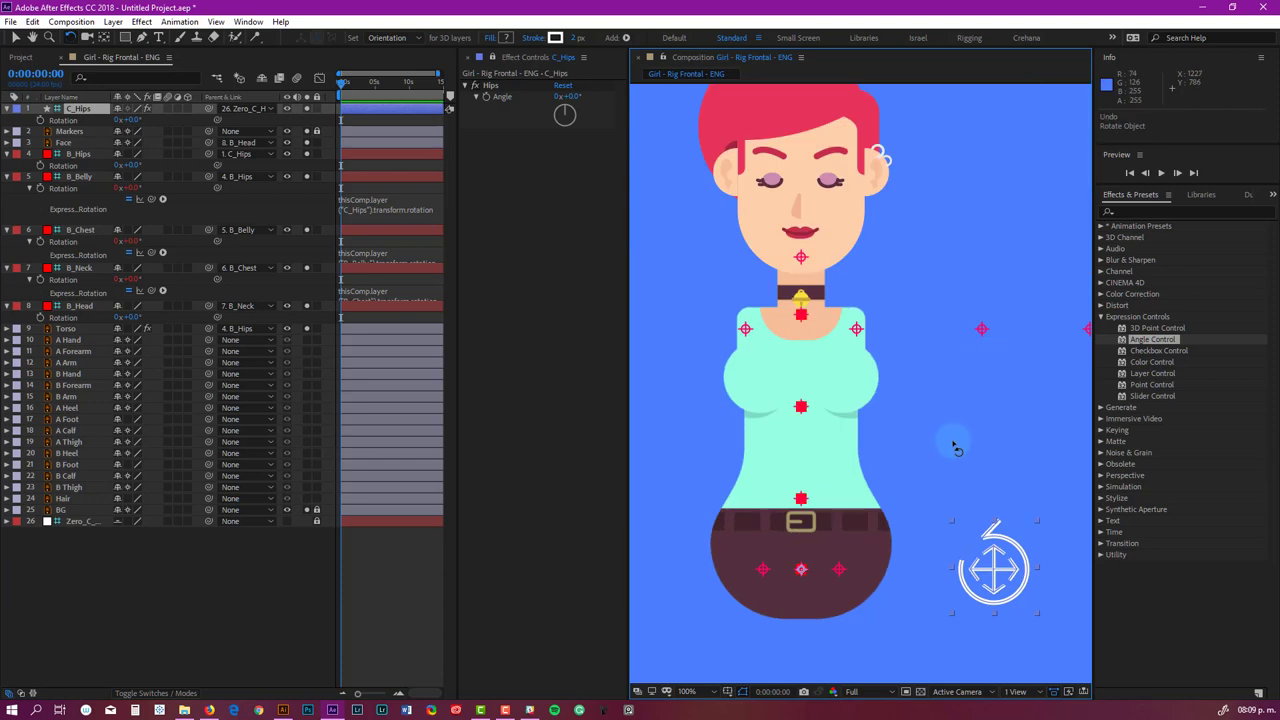
# Try rotating C_Hips again and changing the Rotation of the B_Hips bone, undoing both changes.
pyautogui.press(',')
pyautogui.moveTo(948, 476); pyautogui.dragTo(939, 510)
pyautogui.hotkey('ctrl', 'z')
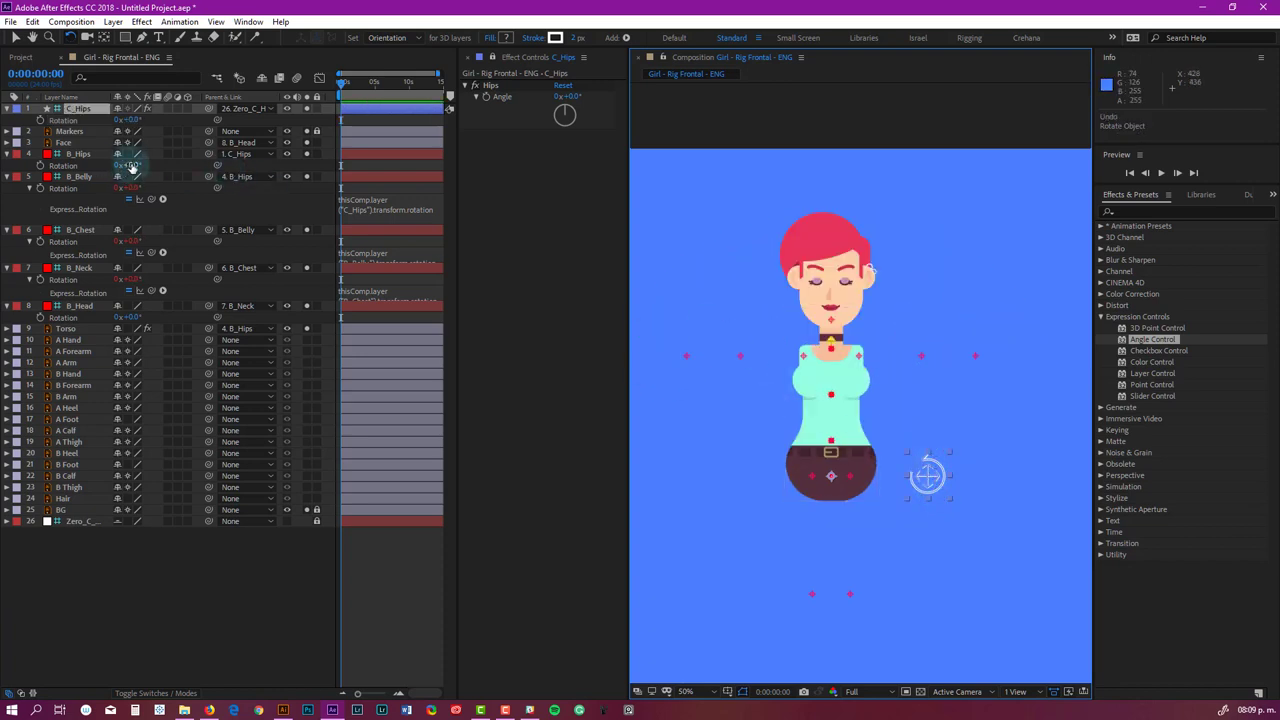
pyautogui.moveTo(131, 168)
pyautogui.mouseDown()
pyautogui.moveTo(140, 163)
pyautogui.moveTo(110, 176)
pyautogui.moveTo(178, 168)
pyautogui.moveTo(120, 180)
pyautogui.mouseUp()
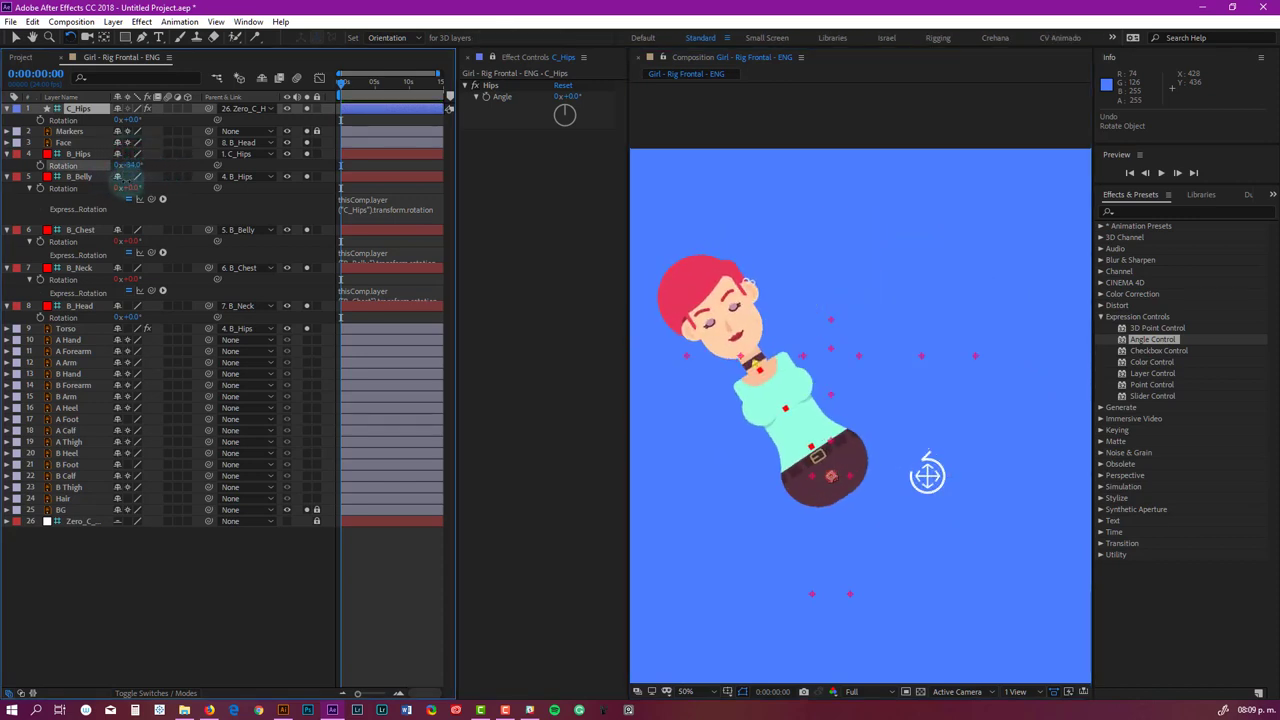
pyautogui.hotkey('ctrl', 'z')
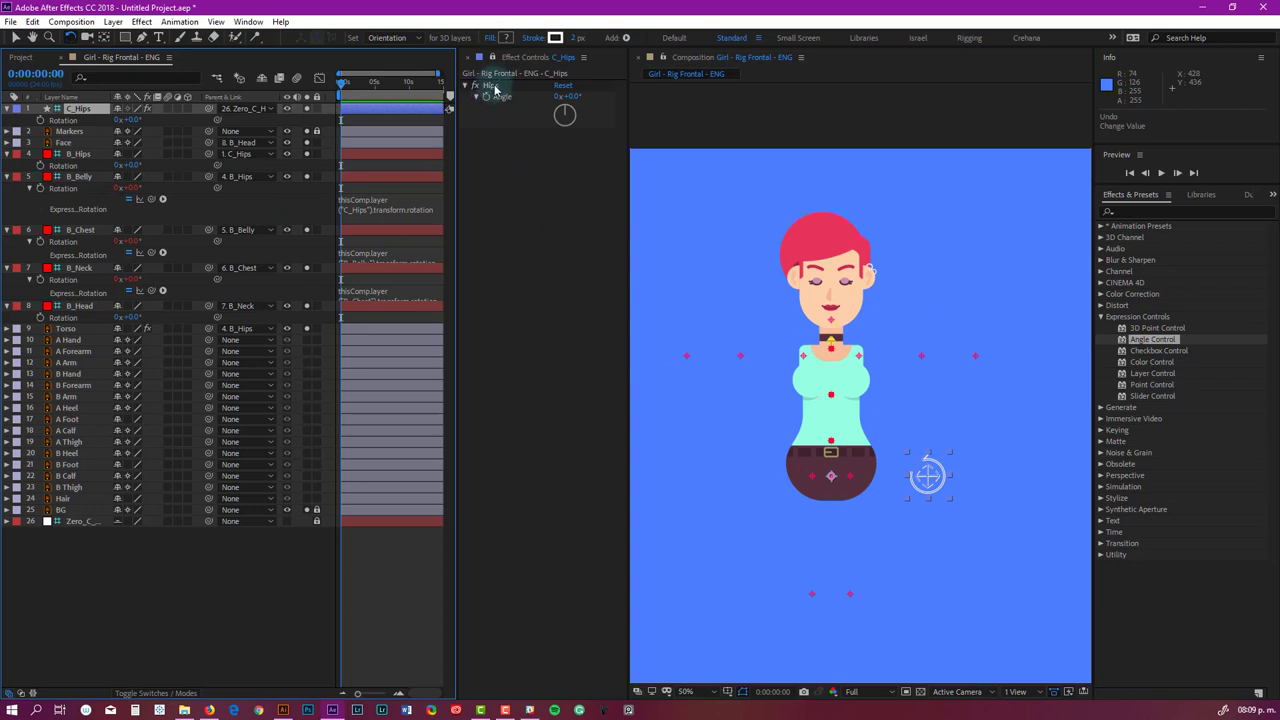
# Add an expression to the B_Hips bone's Rotation that links it to the Angle of the Hips effect on C_Hips.
pyautogui.moveTo(495, 89); pyautogui.dragTo(80, 155)
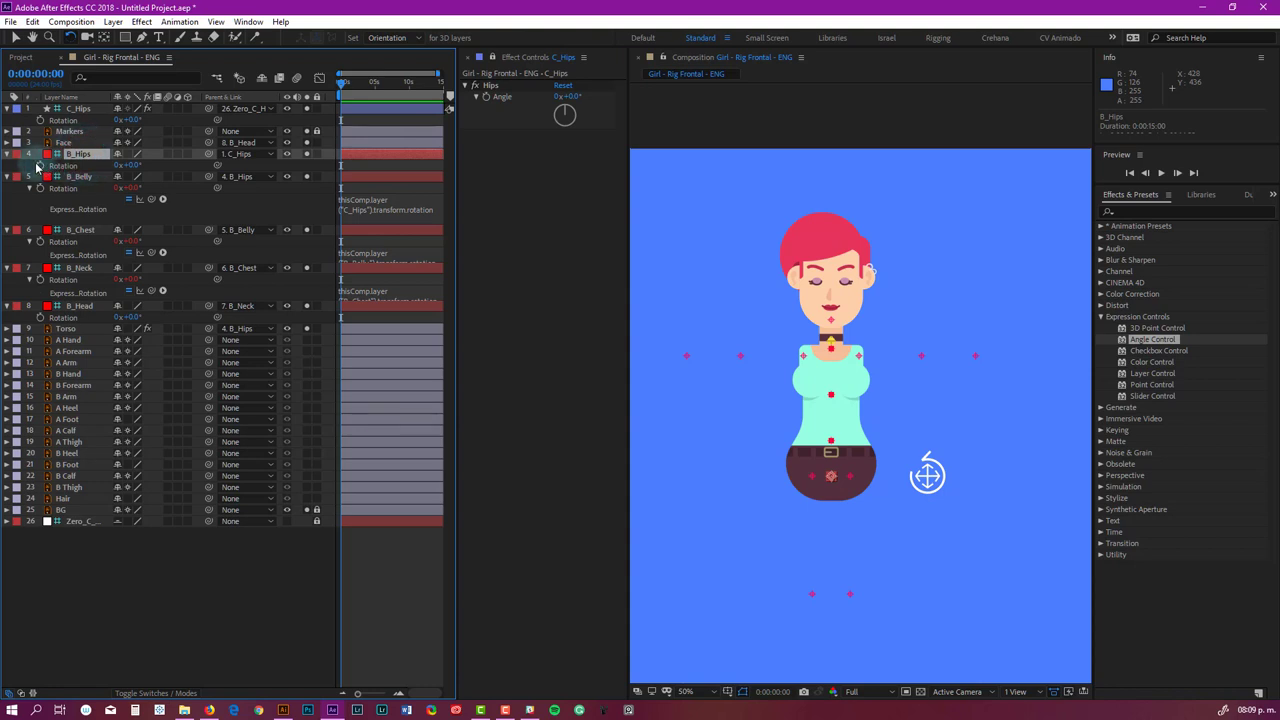
pyautogui.keyDown('alt'); pyautogui.click(40, 165); pyautogui.keyUp('alt')
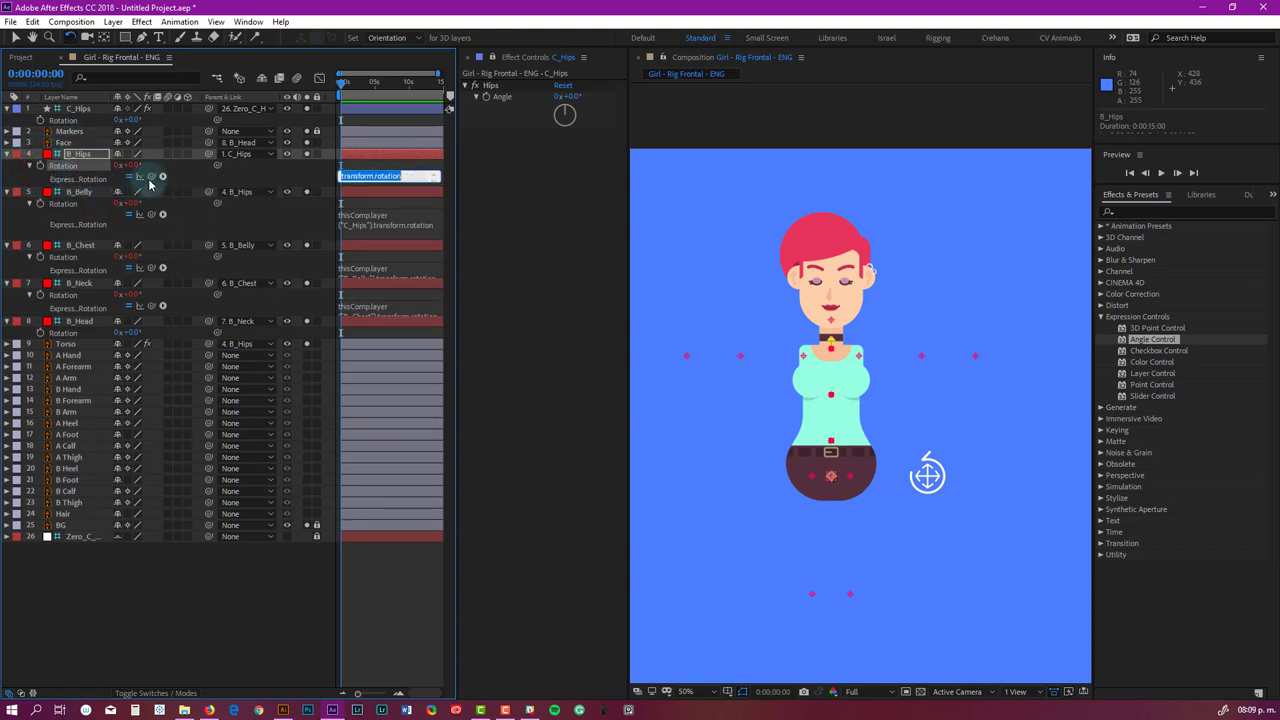
pyautogui.moveTo(152, 178); pyautogui.dragTo(503, 98)
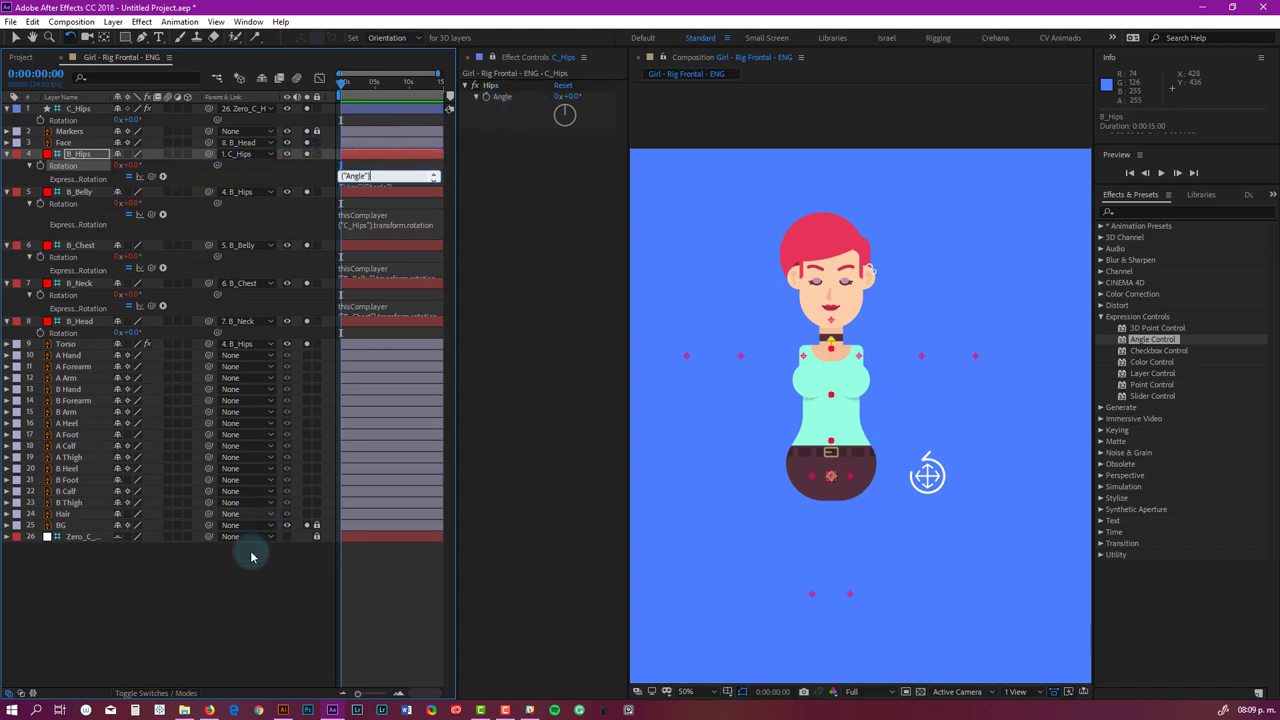
pyautogui.click(229, 586)
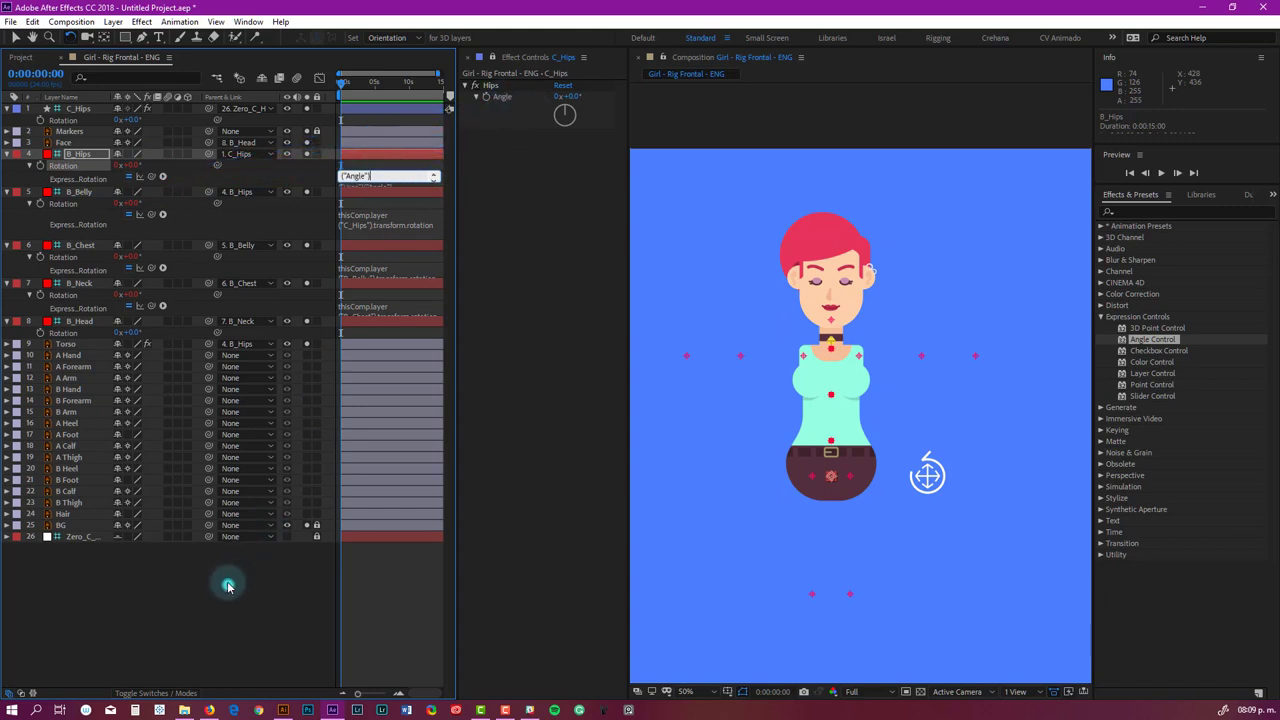
pyautogui.click(492, 58)
# Test the C_Hips controller by rotating it about 17° in the composition, and undo the rotation.
pyautogui.click(84, 110)
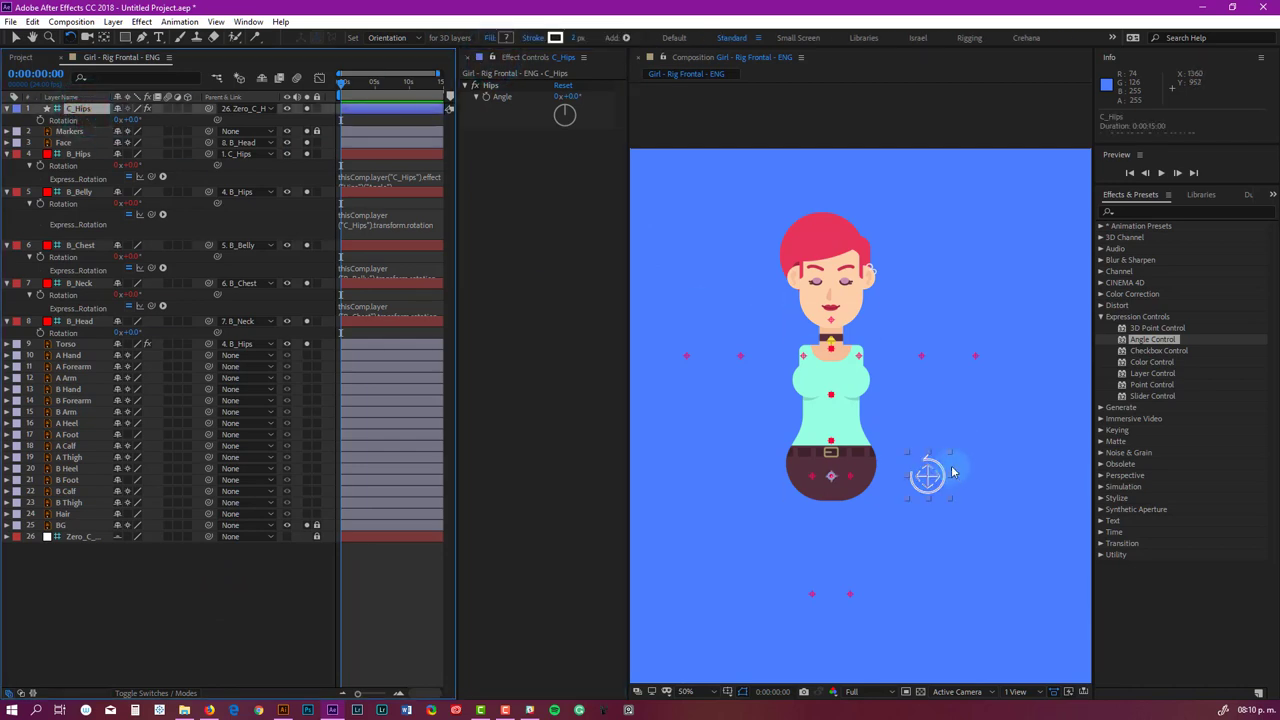
pyautogui.press('v')
pyautogui.moveTo(930, 474); pyautogui.dragTo(925, 505)
pyautogui.press('w')
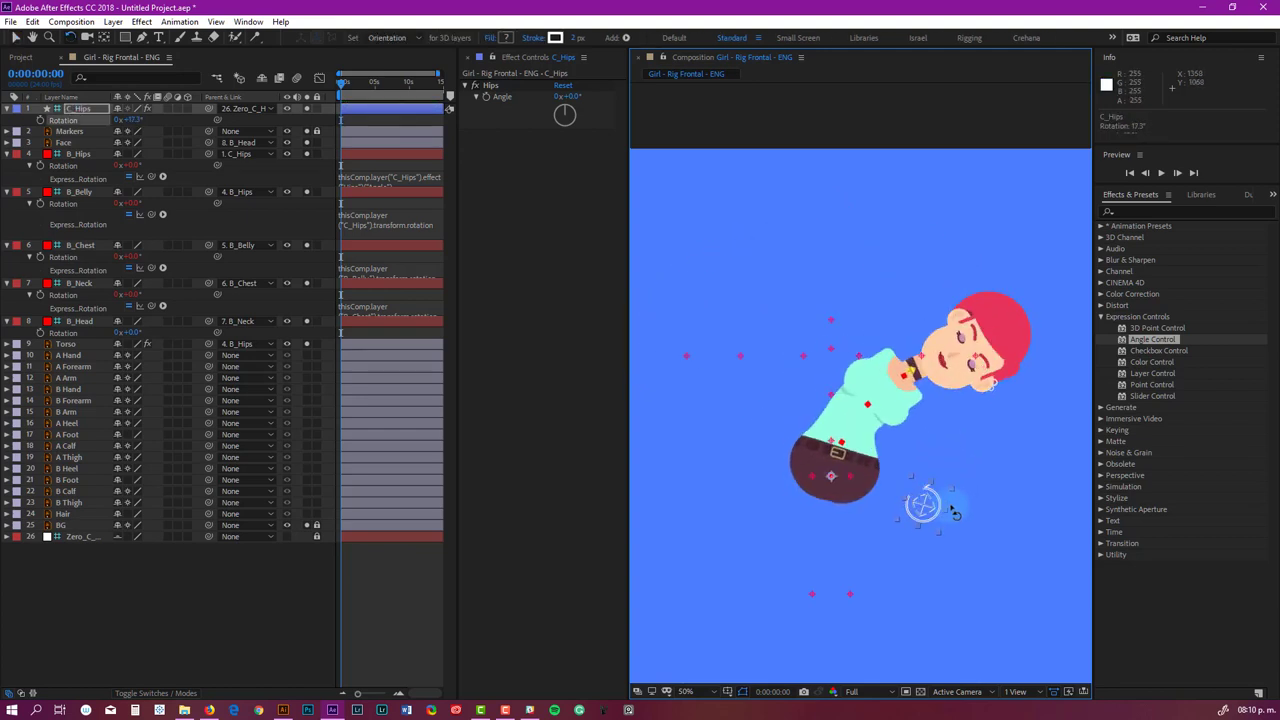
pyautogui.hotkey('ctrl', 'z')
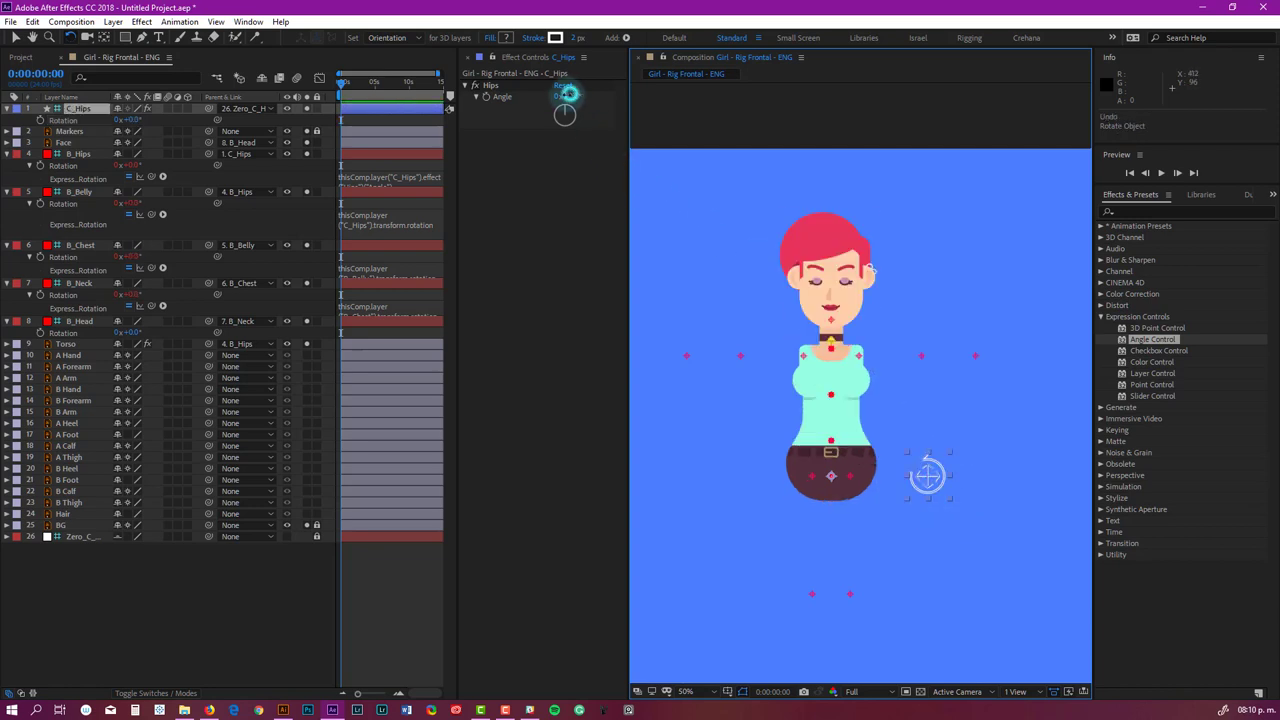
# Test the Hips effect by changing its Angle on C_Hips, undo the change and deselect the controller.
pyautogui.moveTo(568, 93); pyautogui.dragTo(612, 116)
pyautogui.hotkey('ctrl', 'z')
pyautogui.press('v')
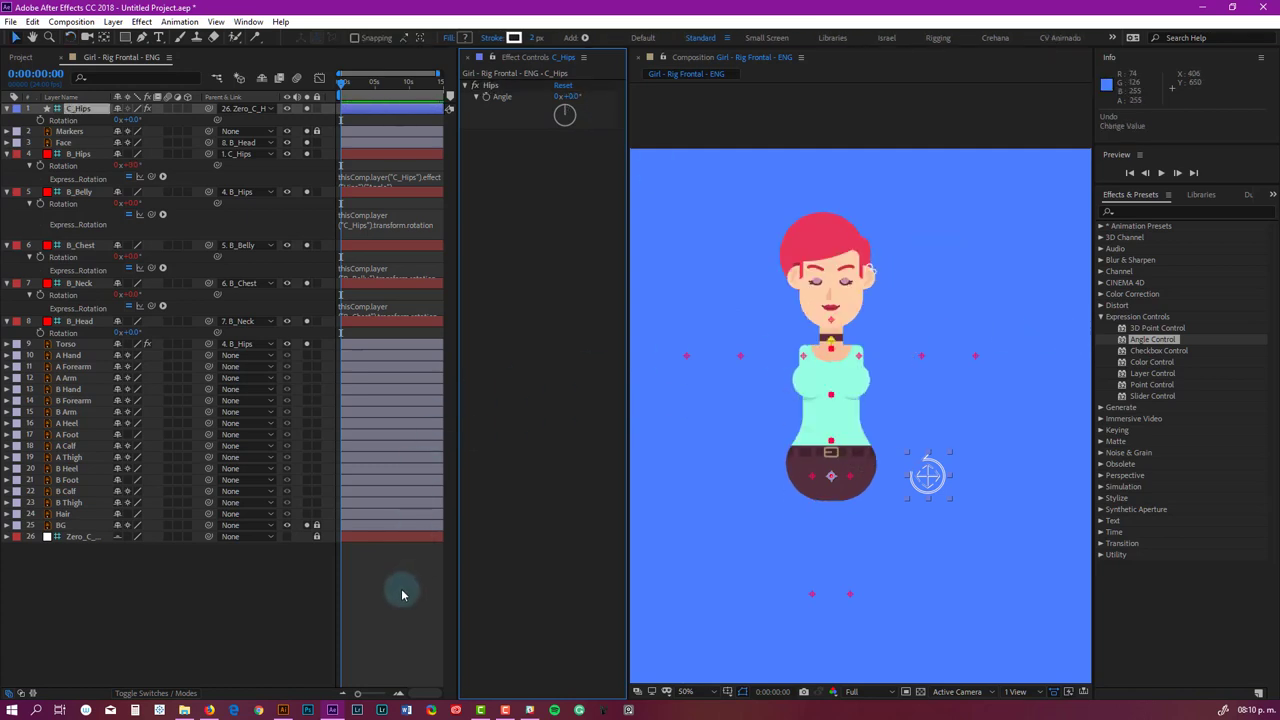
pyautogui.click(402, 595)
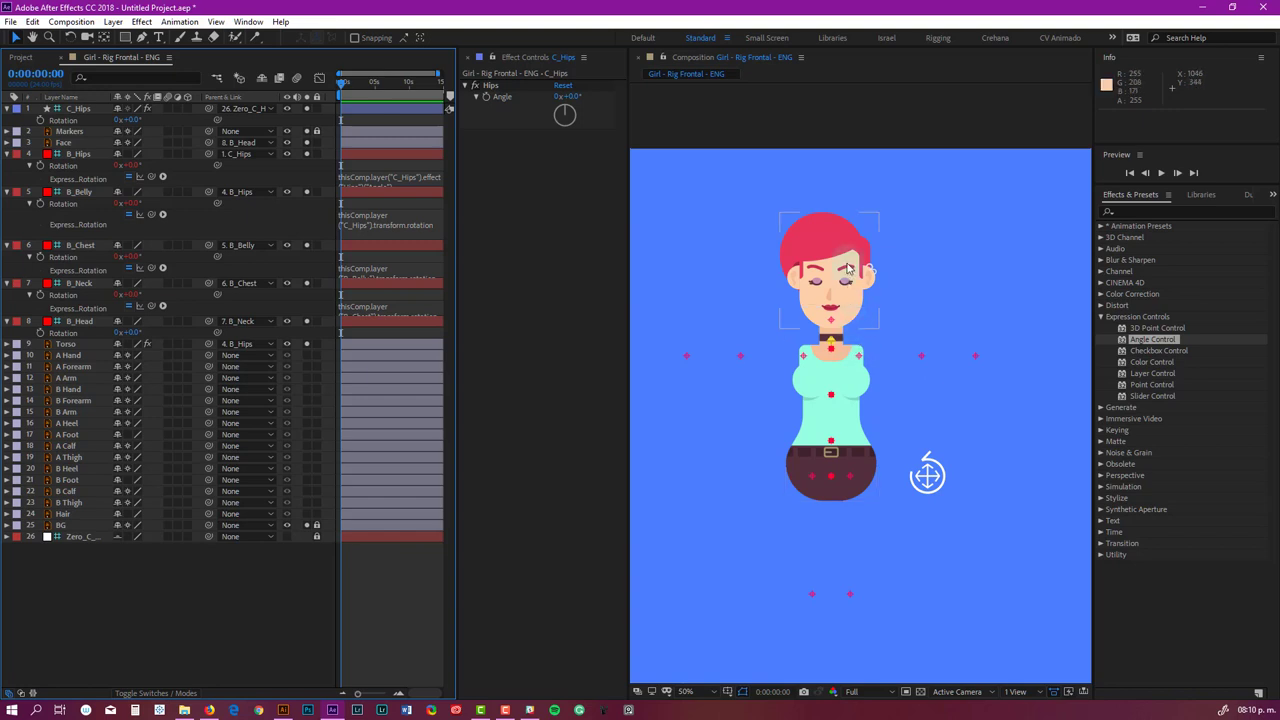
# Create a medium white Duik controller for the B_Head bone with rotation and both position axes enabled.
pyautogui.click(918, 331)
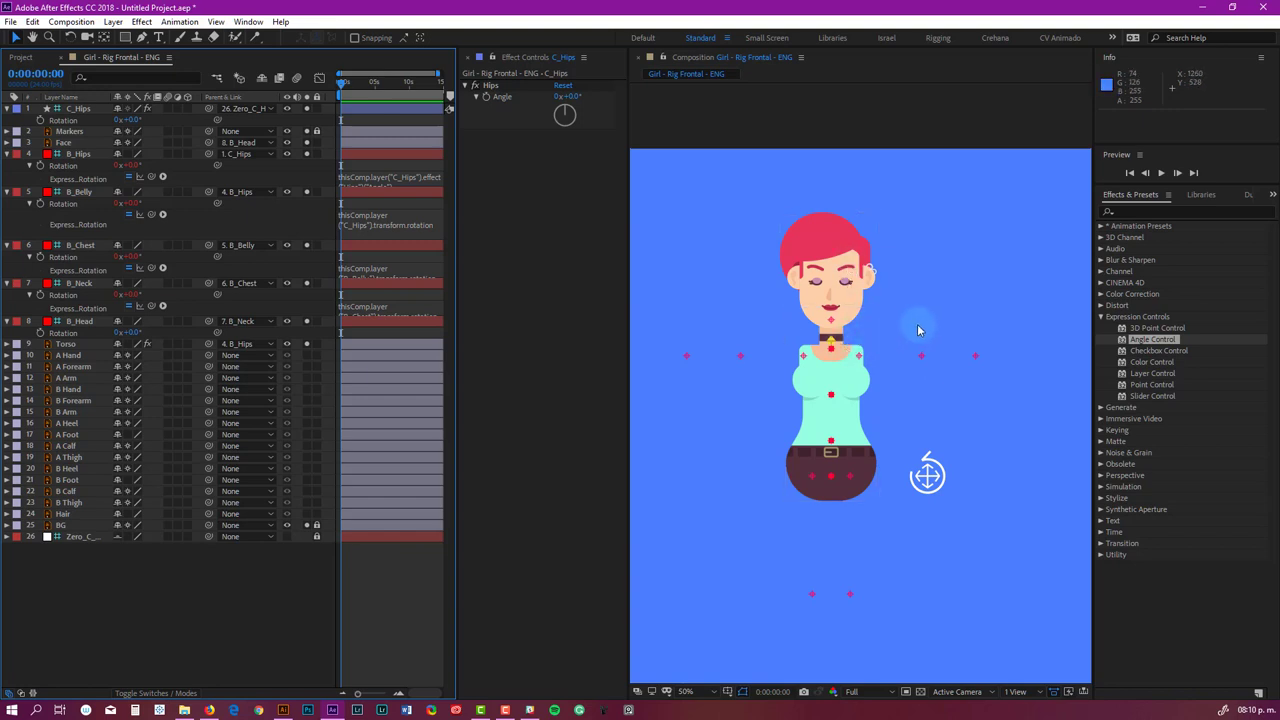
pyautogui.scroll(2, 900, 295)
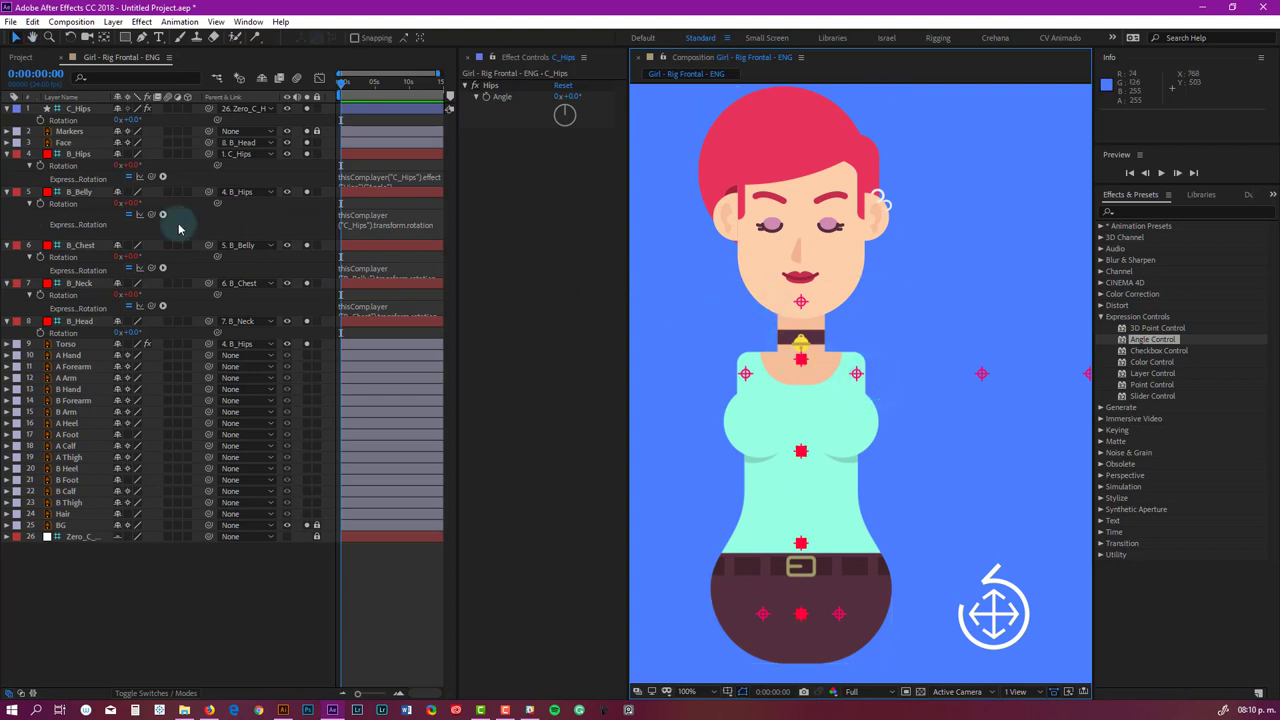
pyautogui.click(86, 321)
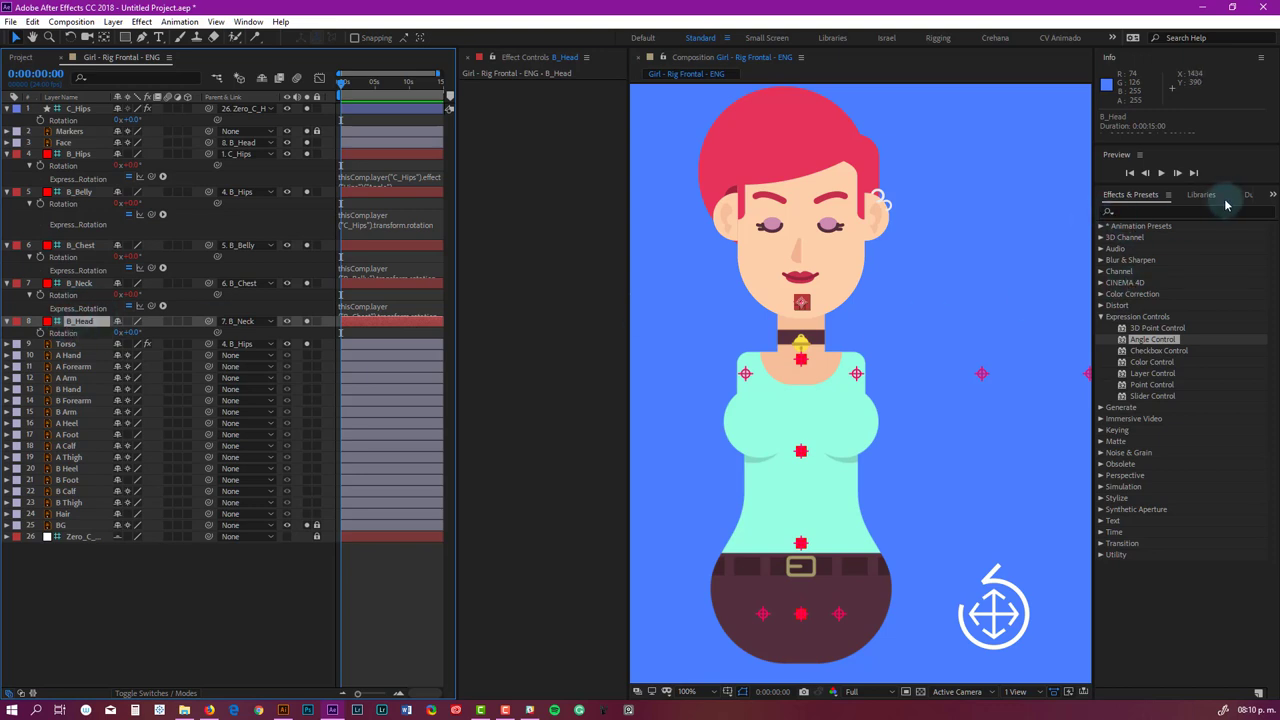
pyautogui.click(1272, 194)
pyautogui.click(1219, 241)
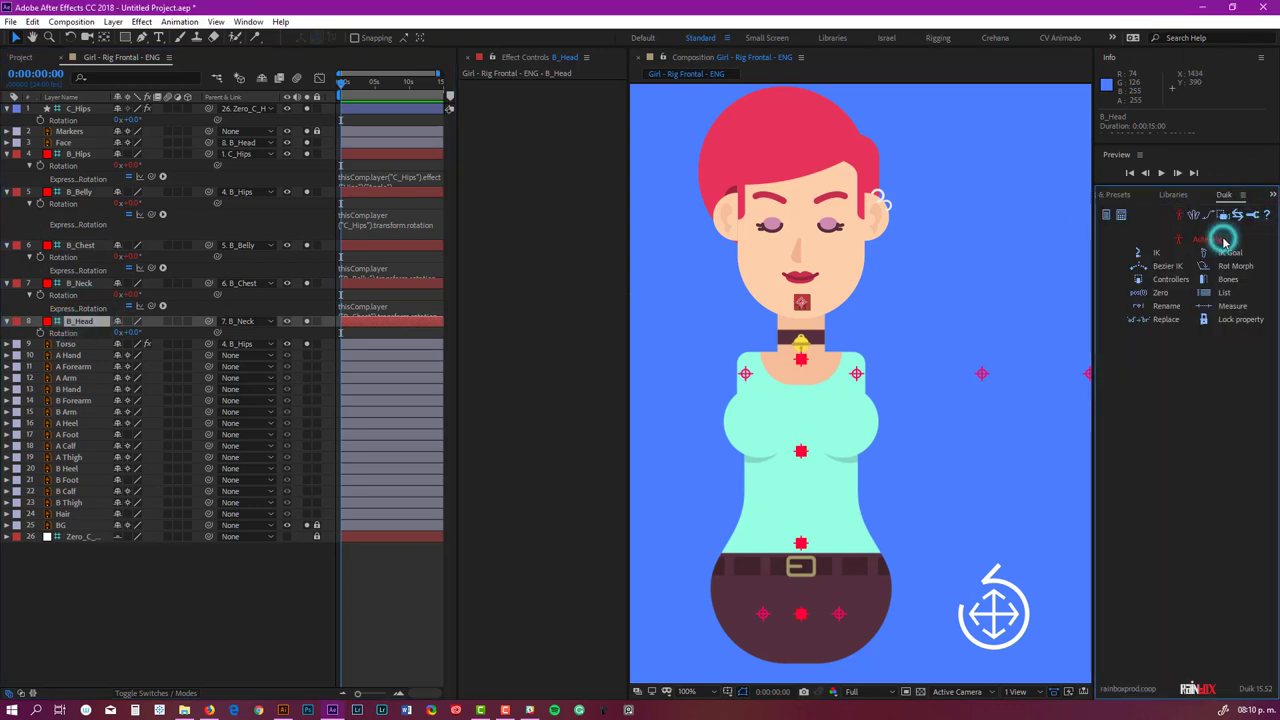
pyautogui.click(1166, 284)
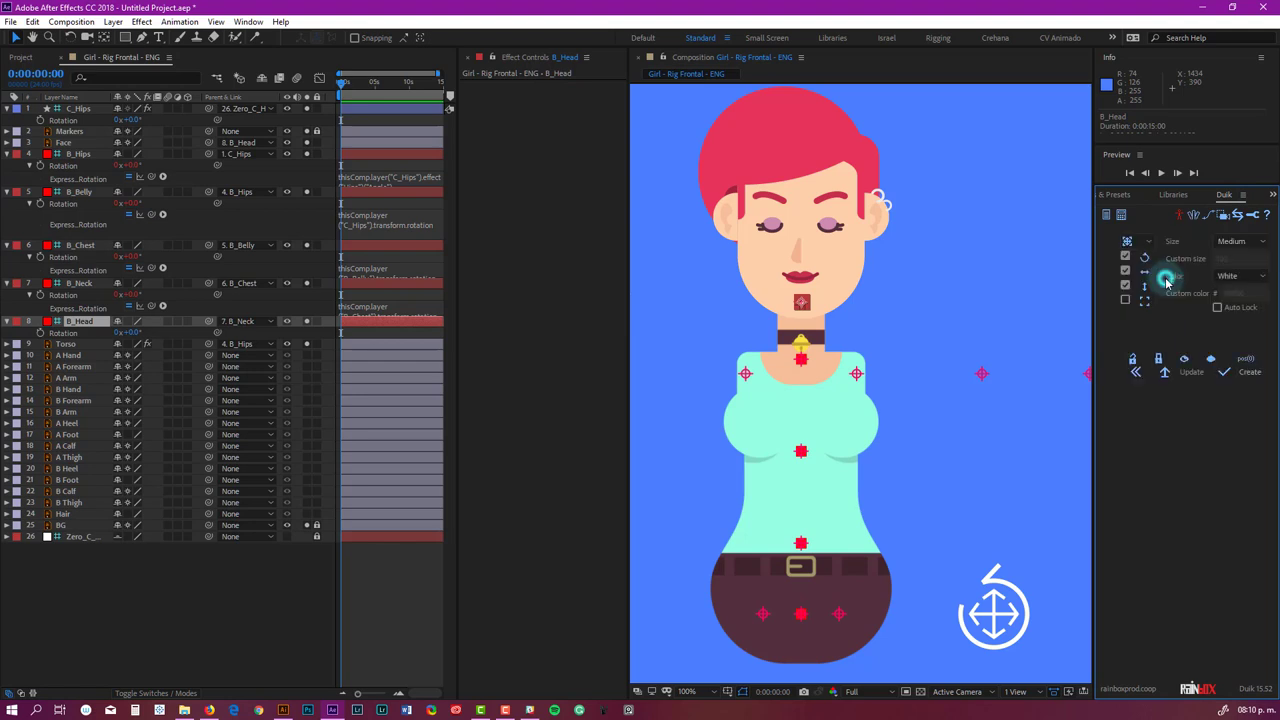
pyautogui.click(1250, 372)
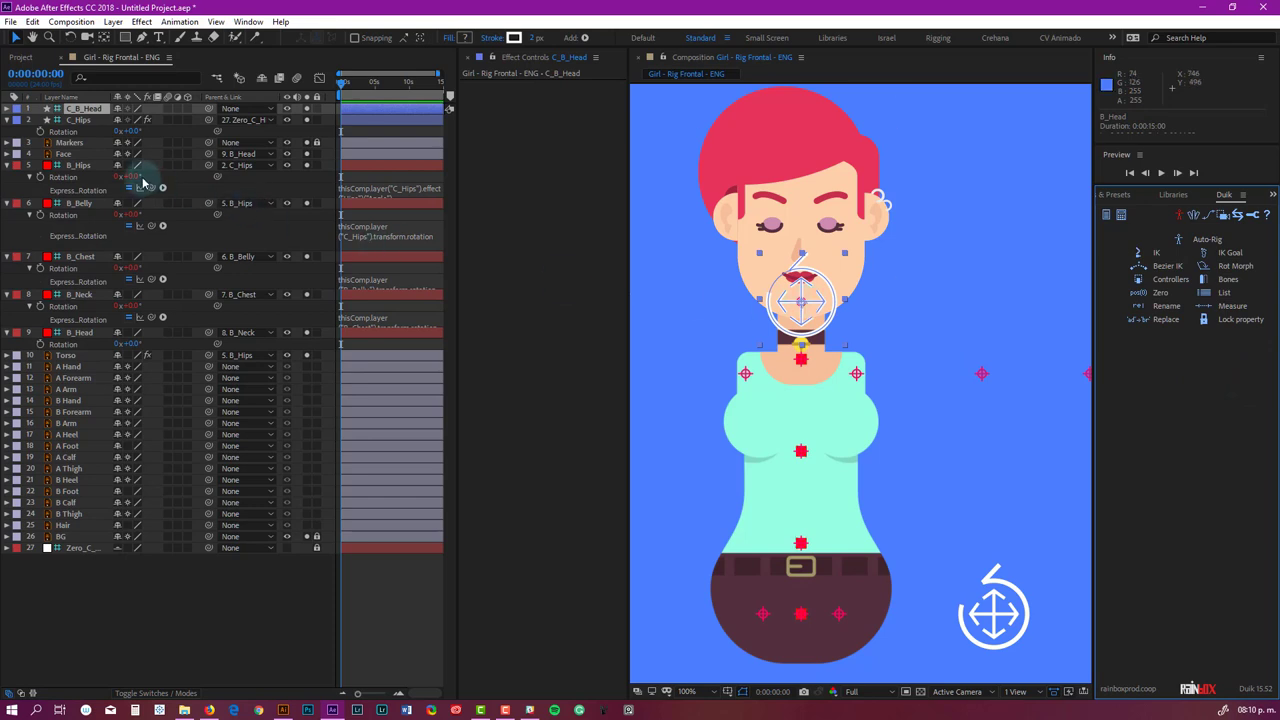
# Set the new head controller's anchor point to -249, 0 so it sits beside the head, and rename its layer C_Head.
pyautogui.press('a')
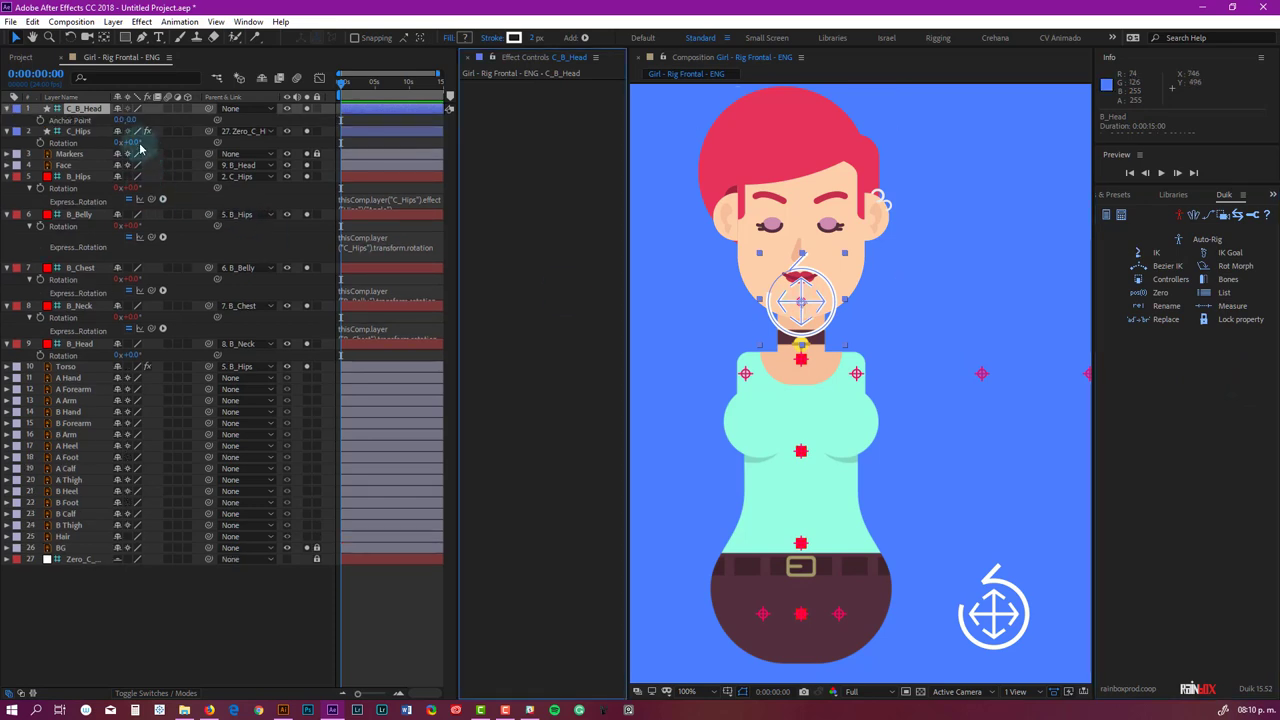
pyautogui.moveTo(120, 120); pyautogui.dragTo(84, 131)
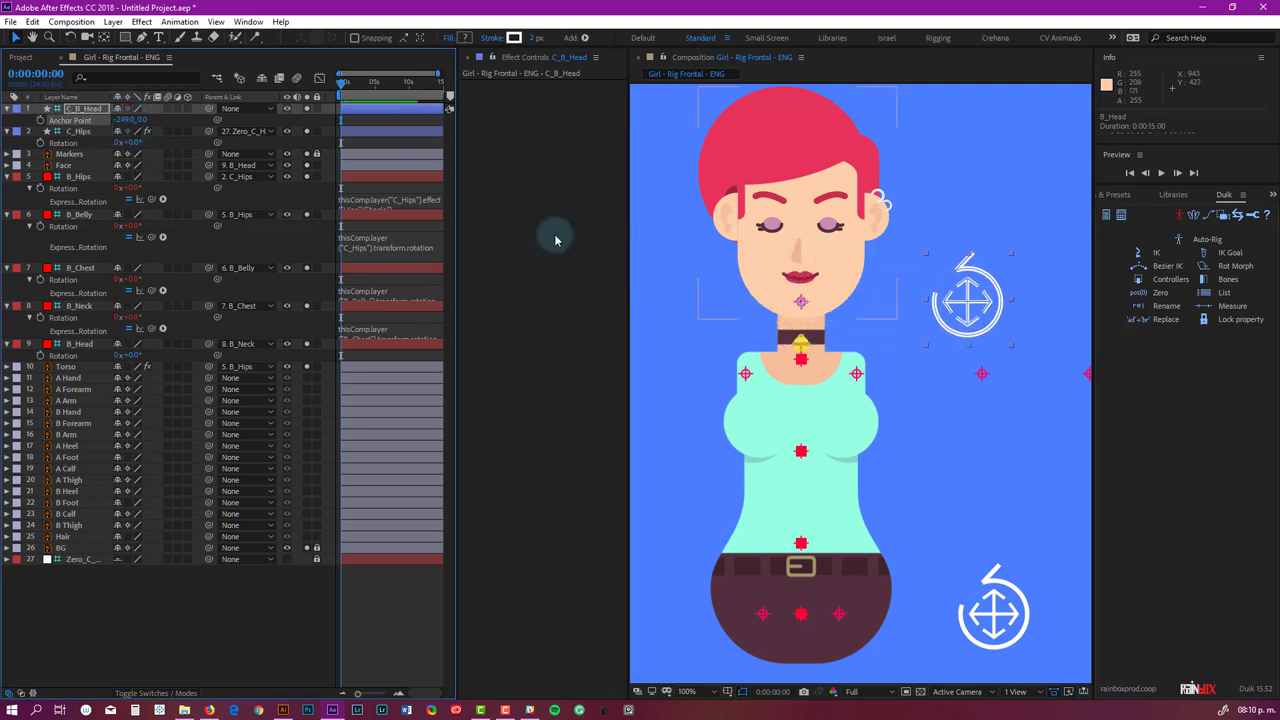
pyautogui.click(88, 112)
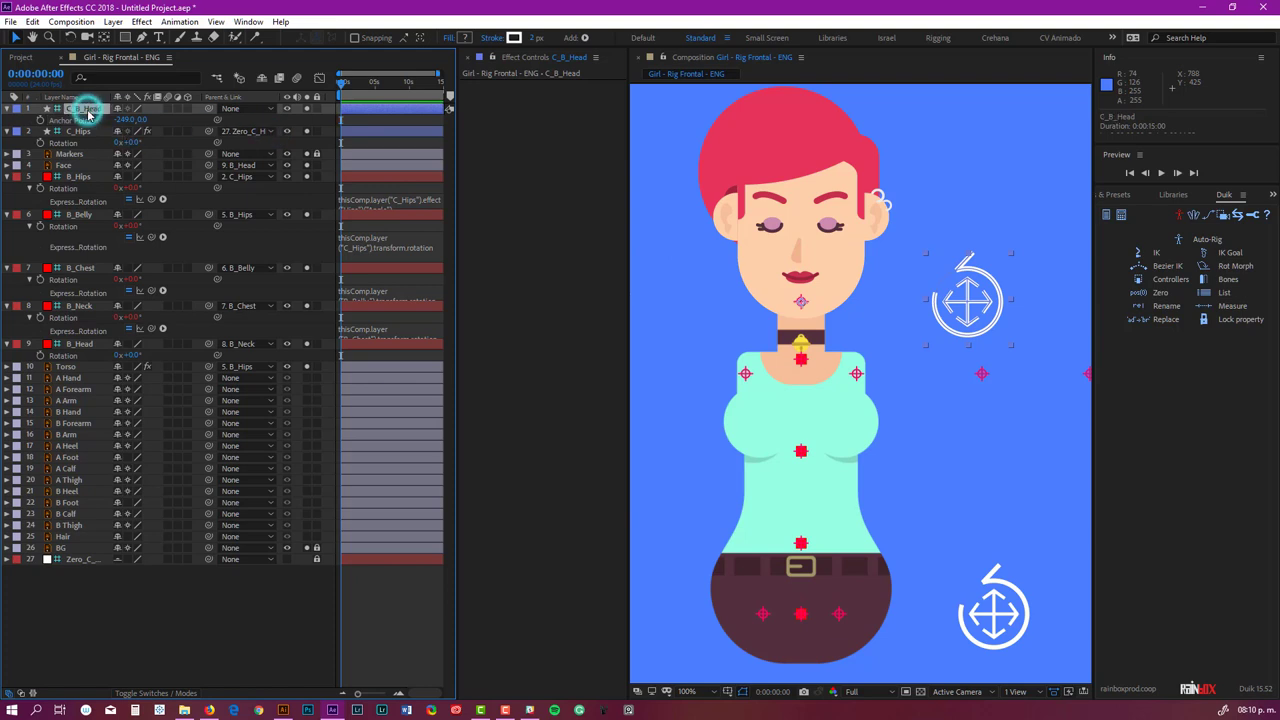
pyautogui.press('Return')
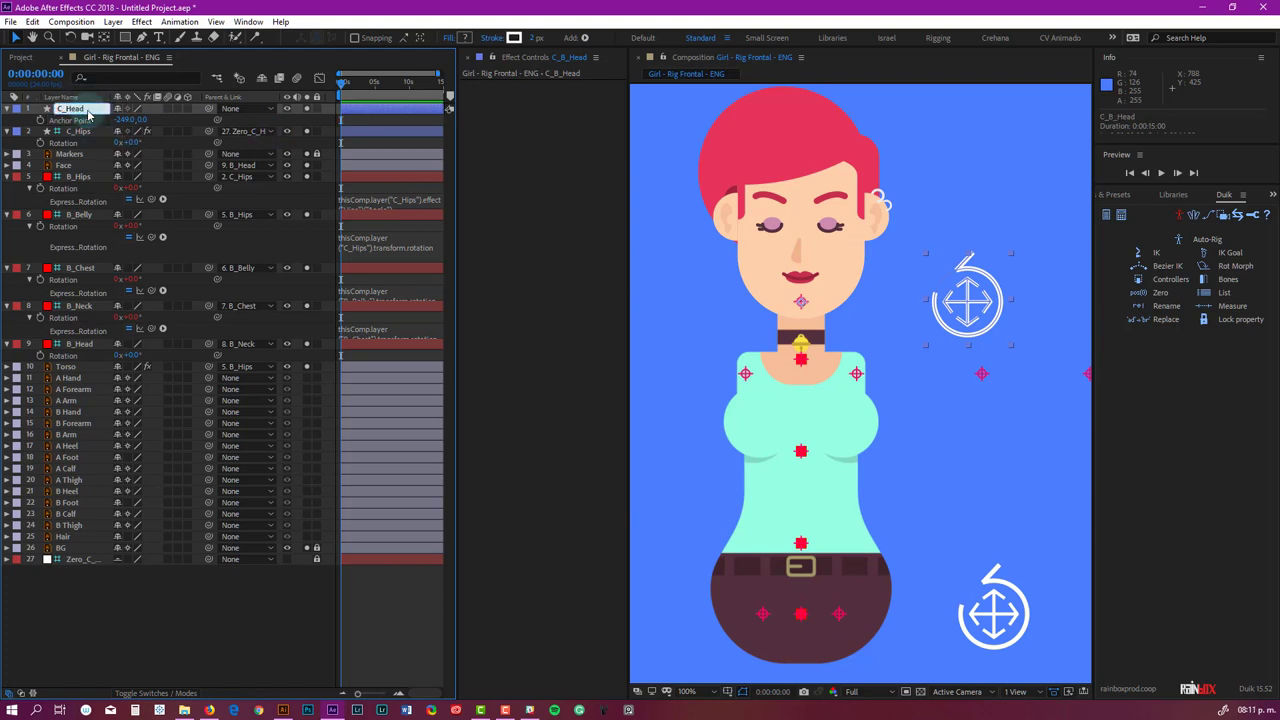
pyautogui.write('C_Head')
pyautogui.press('Return')
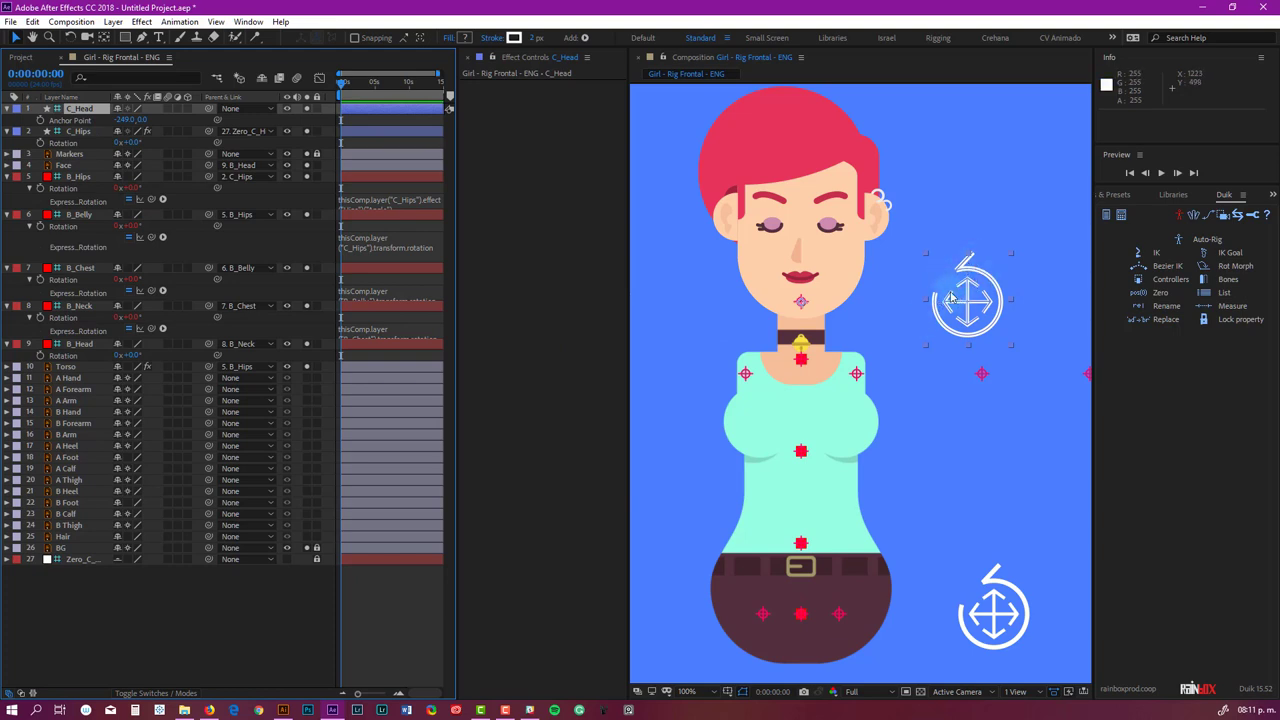
# Collapse the expanded rotation properties of the bone layers from B_Hips to B_Head.
pyautogui.click(8, 177)
pyautogui.click(7, 188)
pyautogui.click(7, 199)
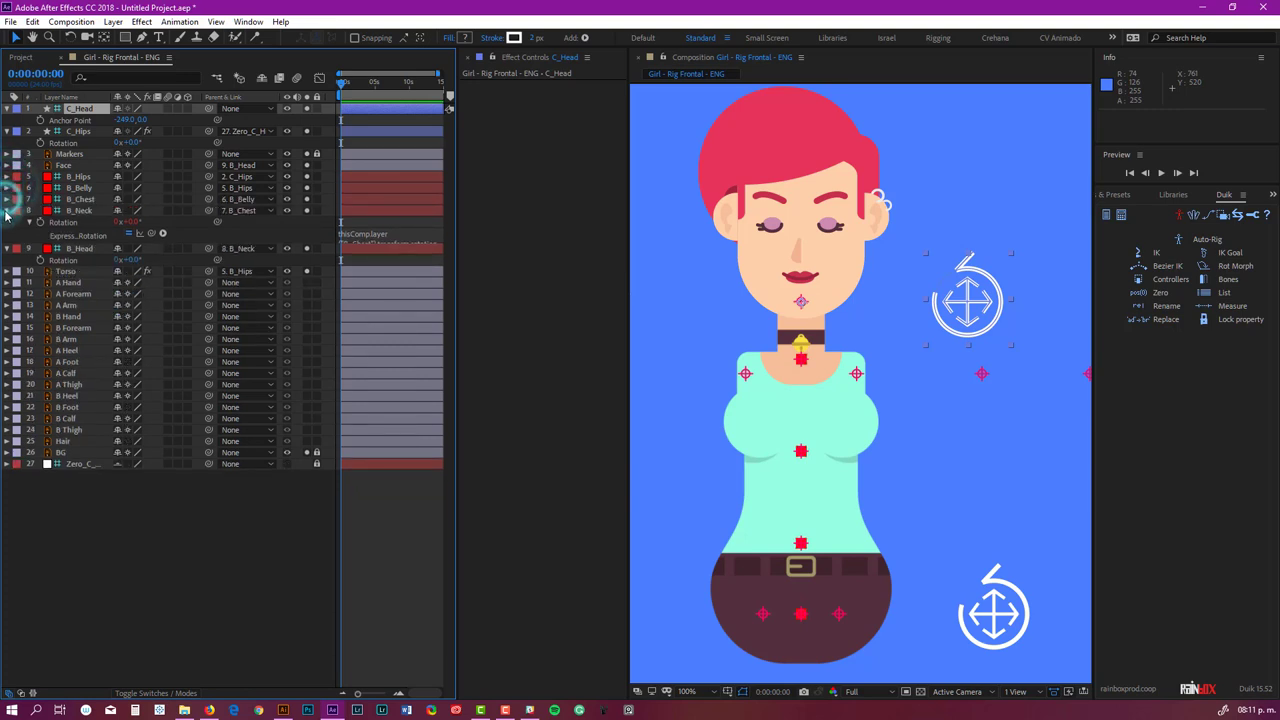
pyautogui.click(7, 210)
pyautogui.click(7, 221)
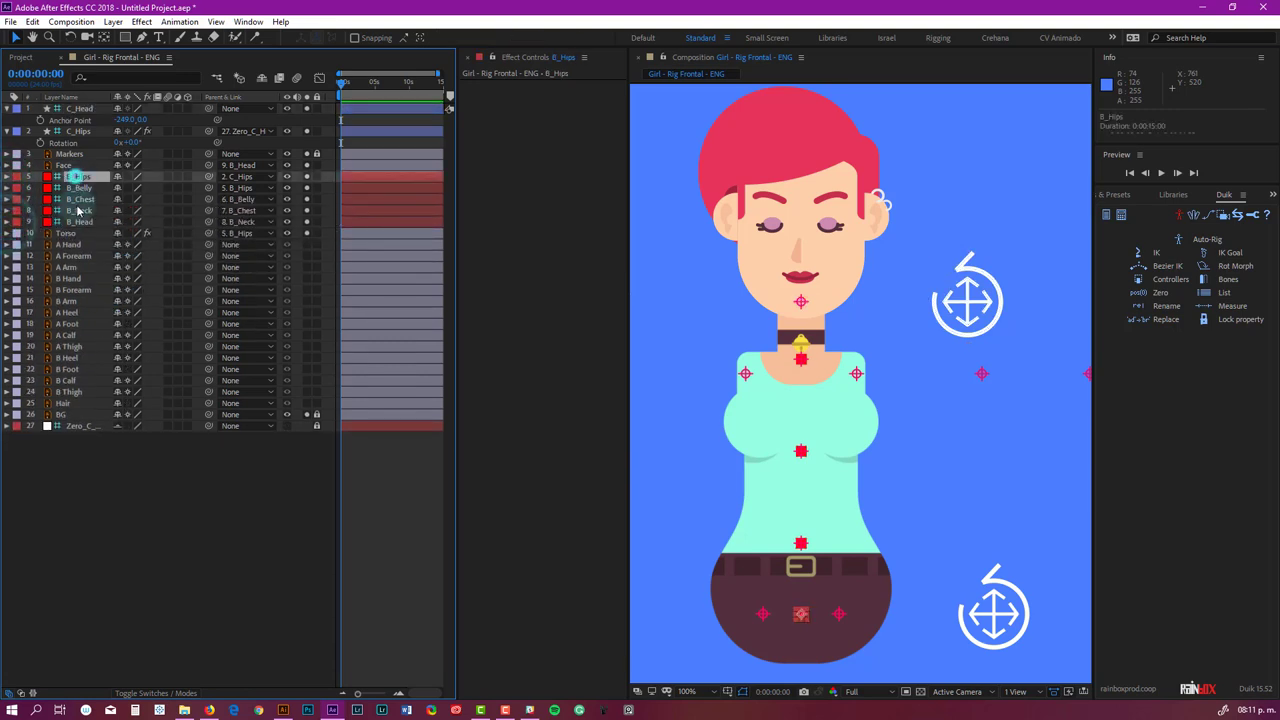
pyautogui.click(78, 221)
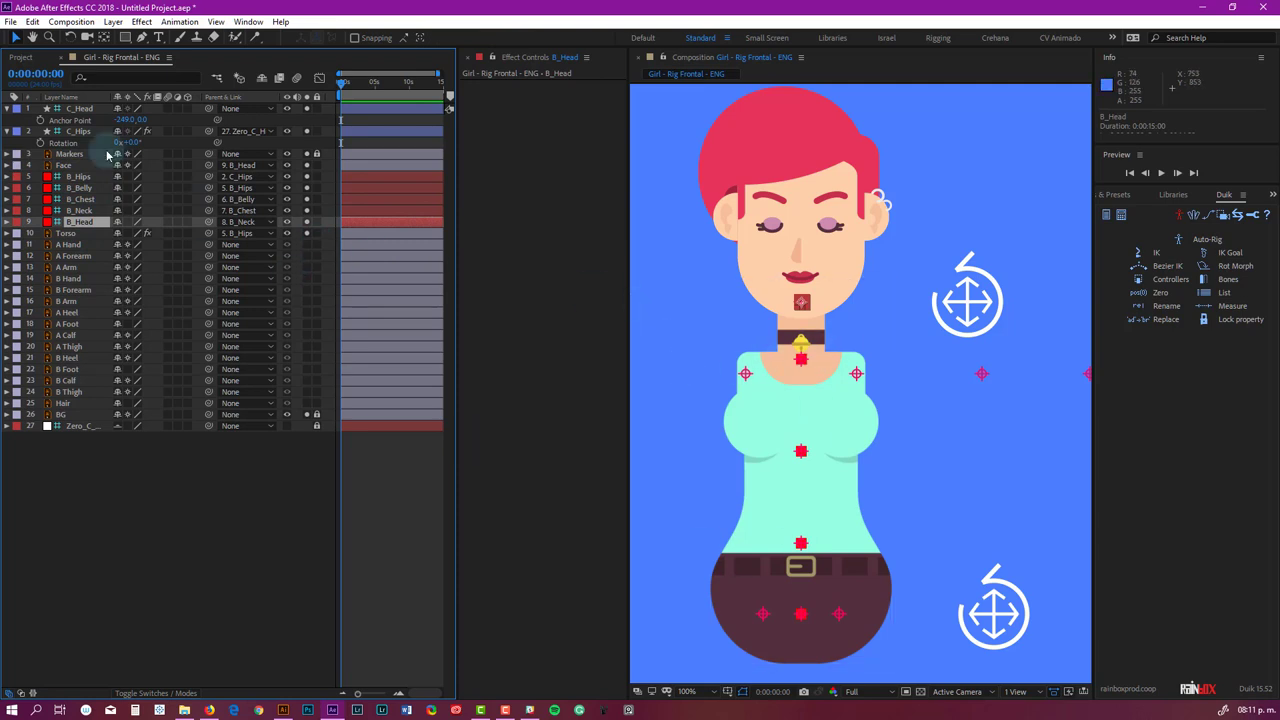
# Collapse the two controller layers and move C_Head between B_Neck and B_Head in the layer stack.
pyautogui.click(78, 109)
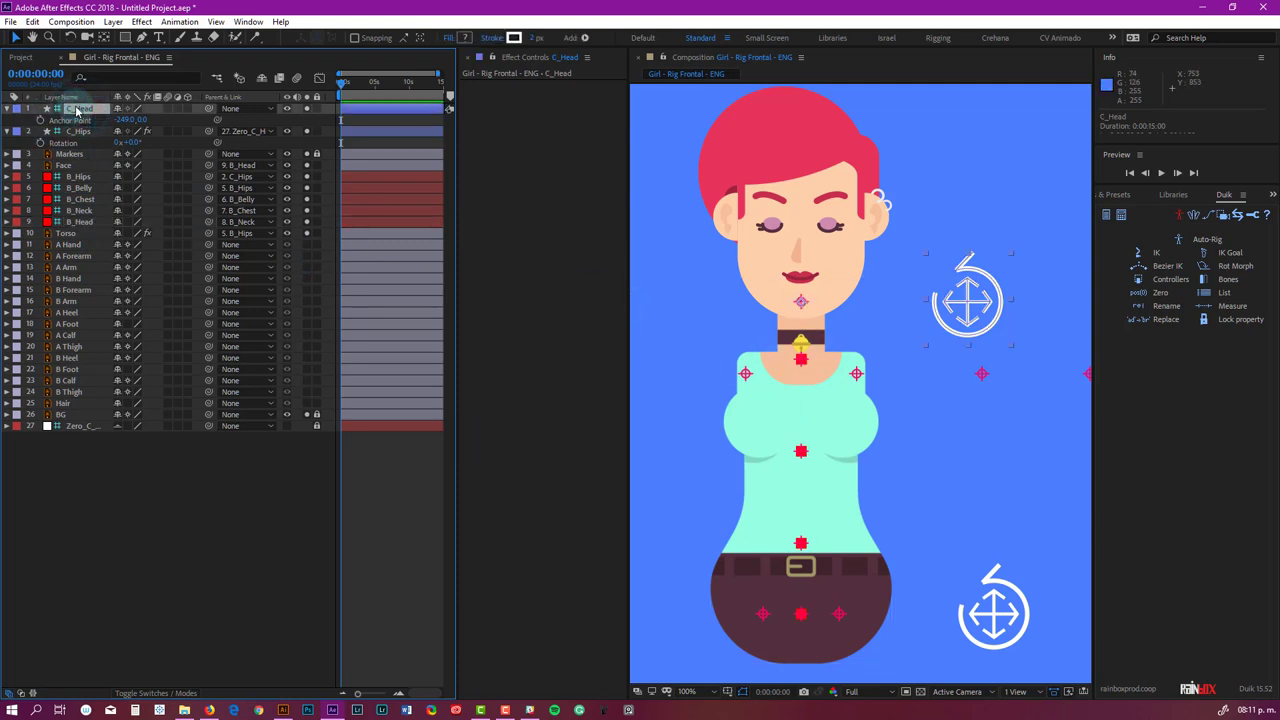
pyautogui.click(7, 109)
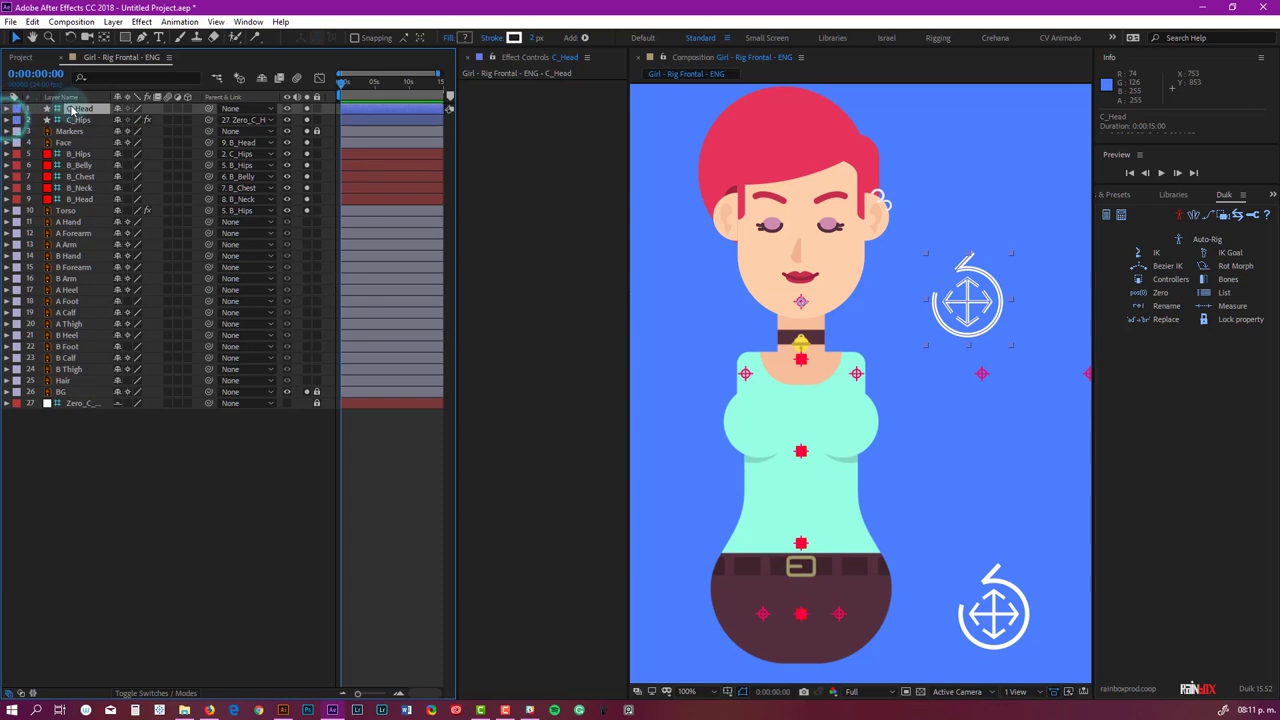
pyautogui.moveTo(72, 108); pyautogui.dragTo(96, 196)
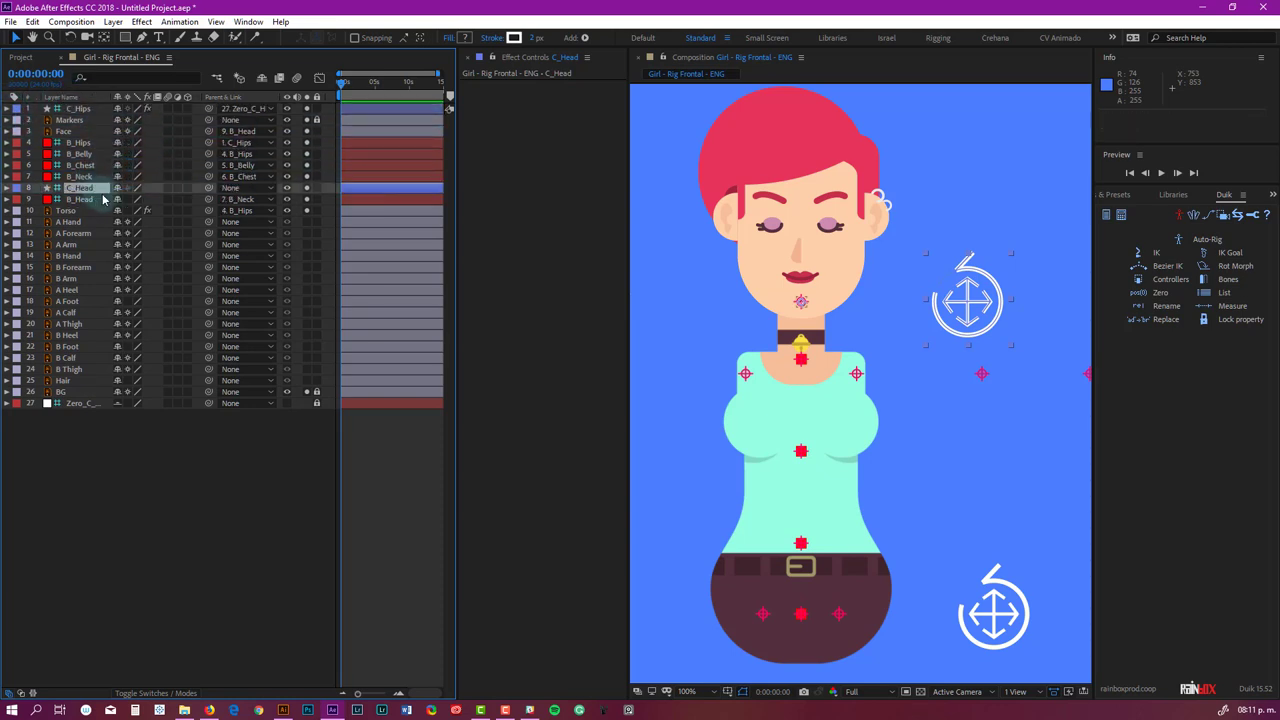
# Parent the B_Head bone layer to the C_Head controller.
pyautogui.click(86, 177)
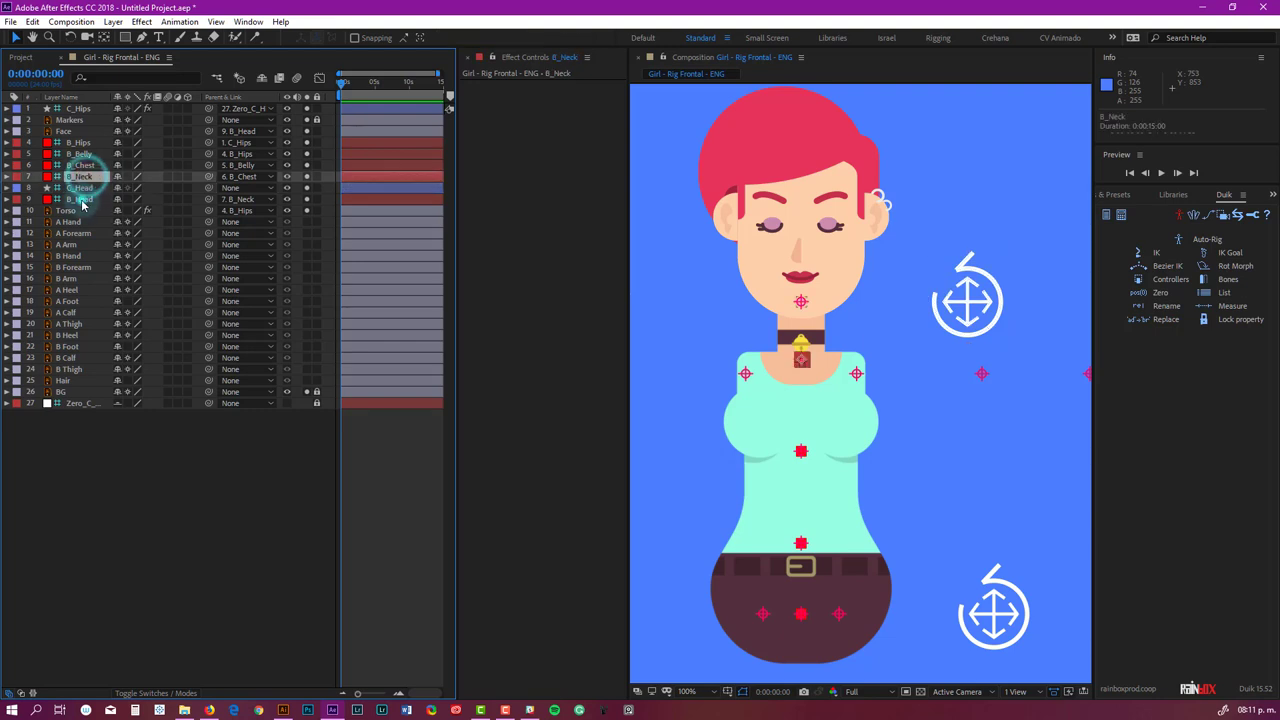
pyautogui.click(84, 200)
pyautogui.click(88, 180)
pyautogui.click(86, 200)
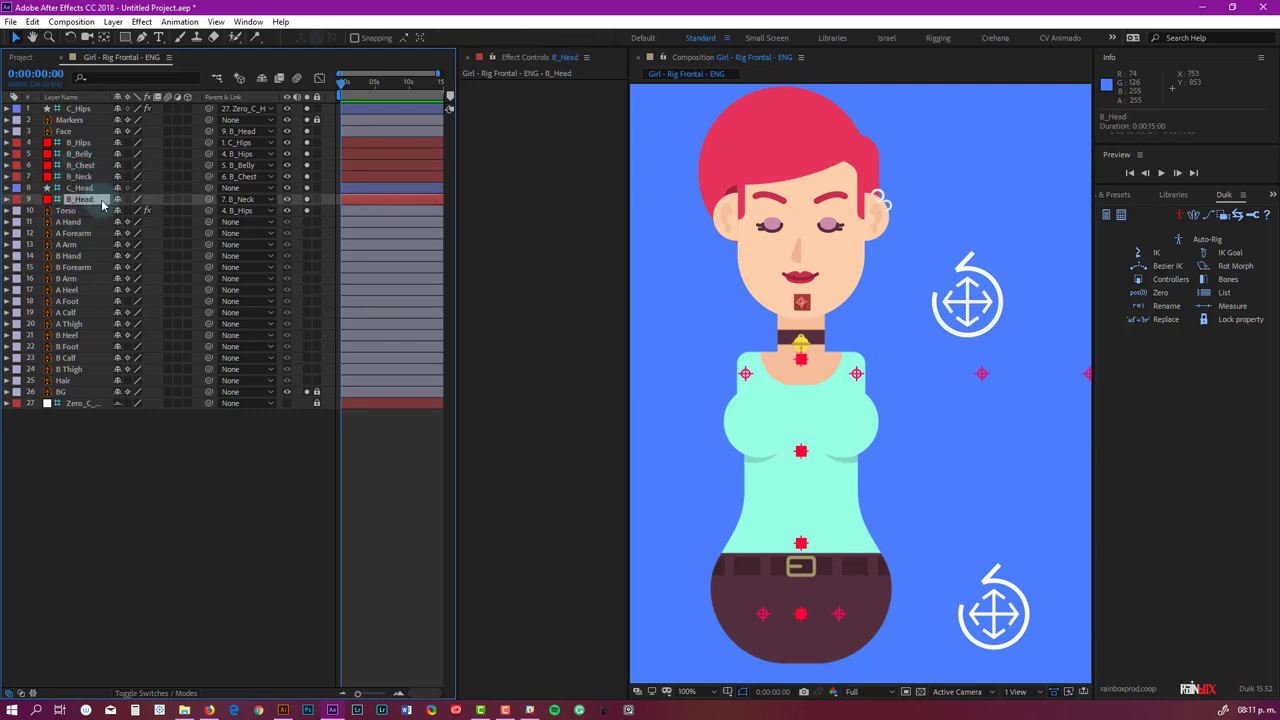
pyautogui.click(207, 201)
pyautogui.moveTo(207, 201); pyautogui.dragTo(84, 189)
# Parent the C_Head controller to the B_Neck bone layer and clear the selection.
pyautogui.click(84, 189)
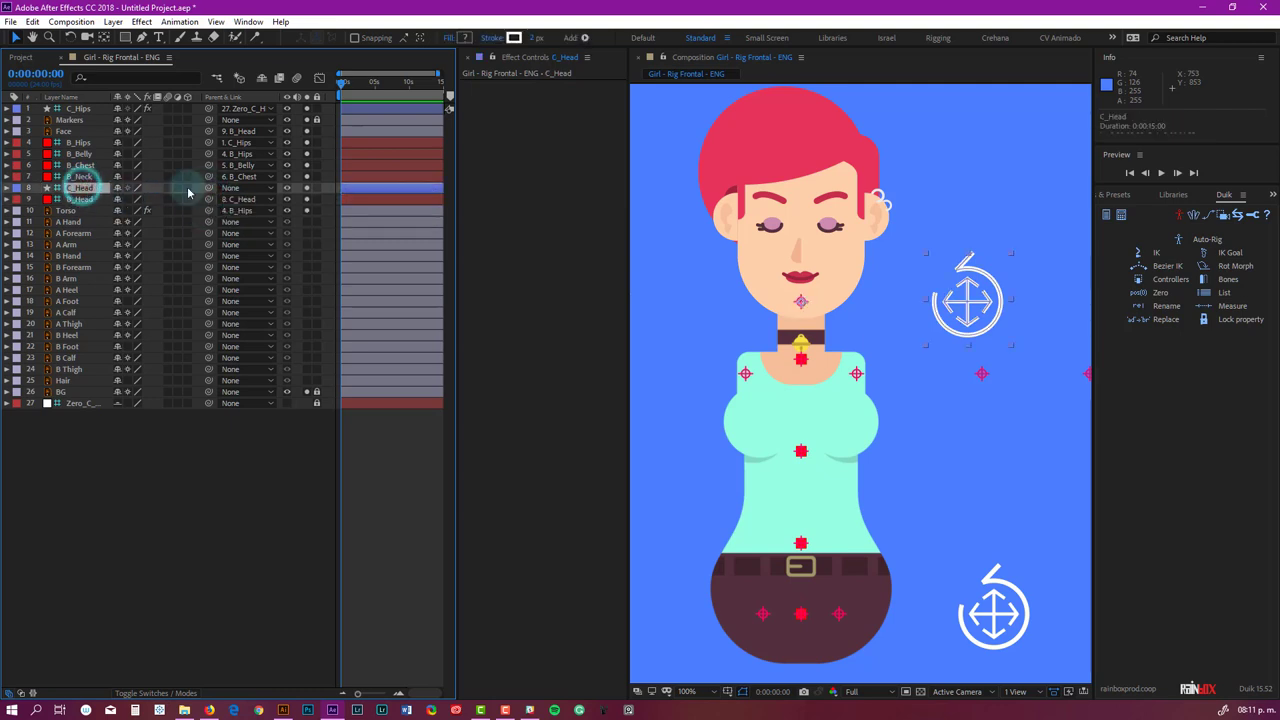
pyautogui.moveTo(207, 188); pyautogui.dragTo(168, 193)
pyautogui.moveTo(87, 192); pyautogui.dragTo(90, 180)
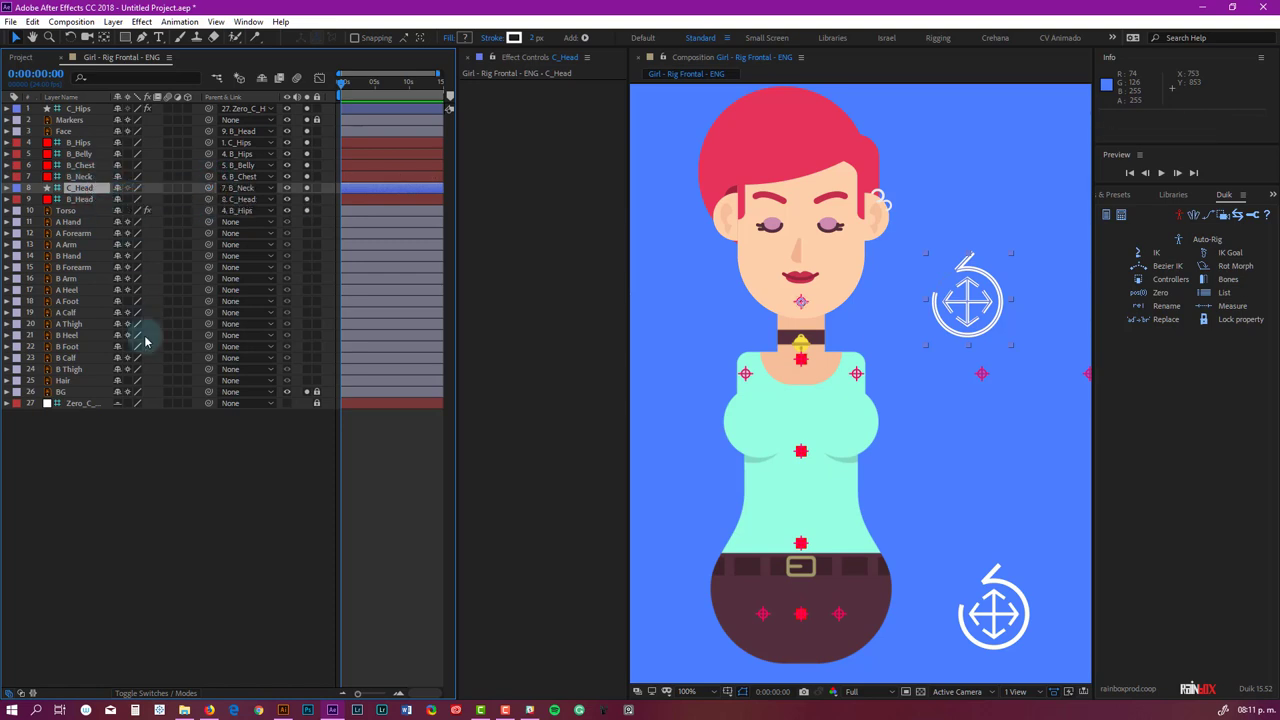
pyautogui.click(172, 500)
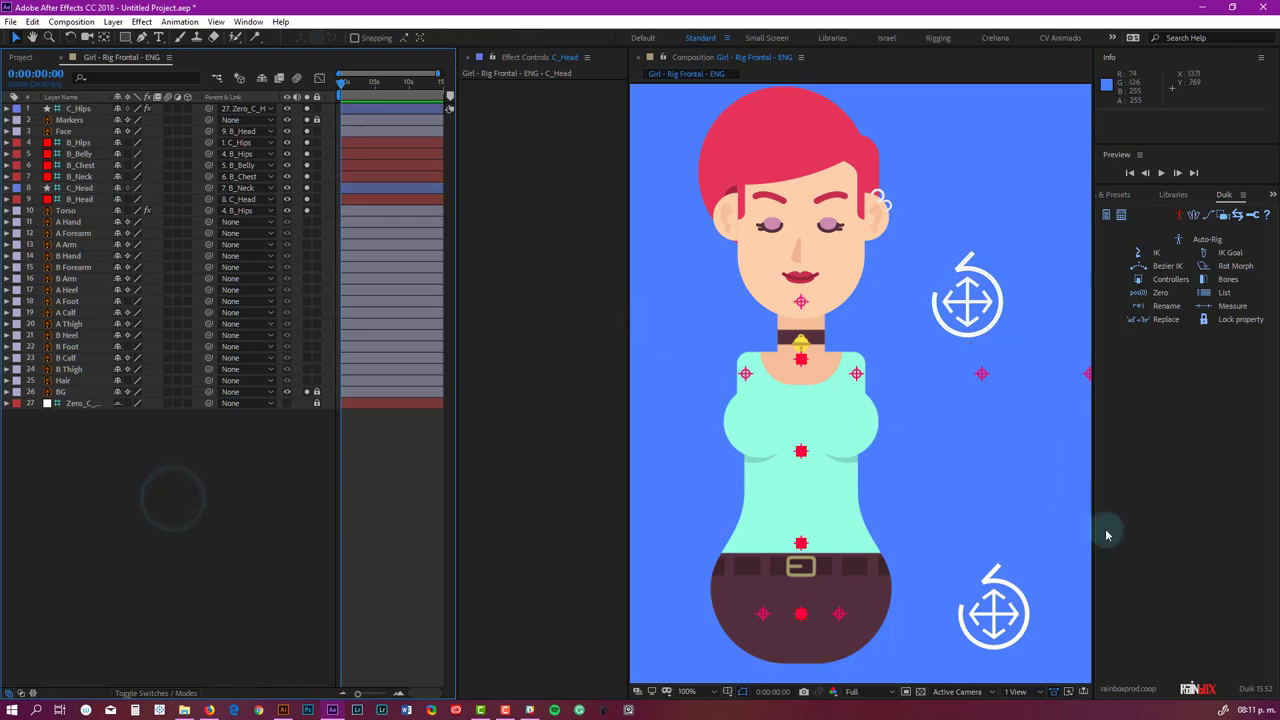
# Test the C_Hips controller by rotating it about 16° and then moving it, undoing each change.
pyautogui.click(1018, 603)
pyautogui.press('w')
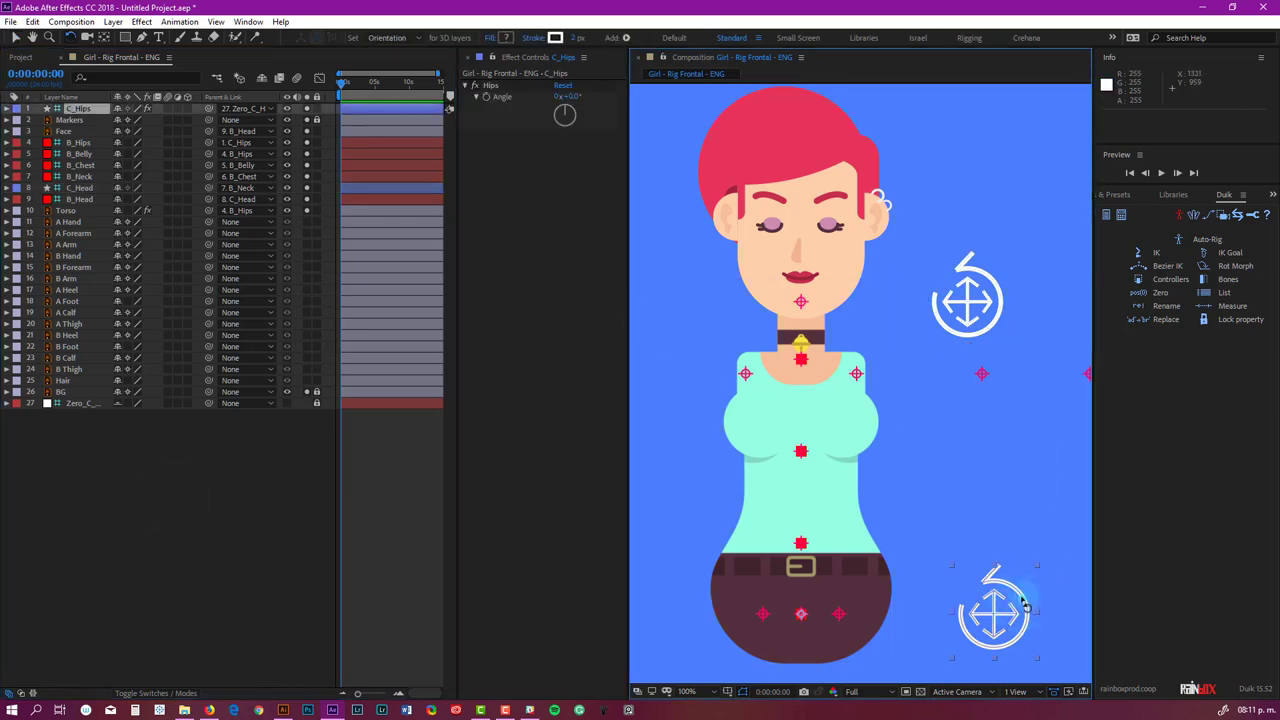
pyautogui.moveTo(1020, 603); pyautogui.dragTo(1000, 531)
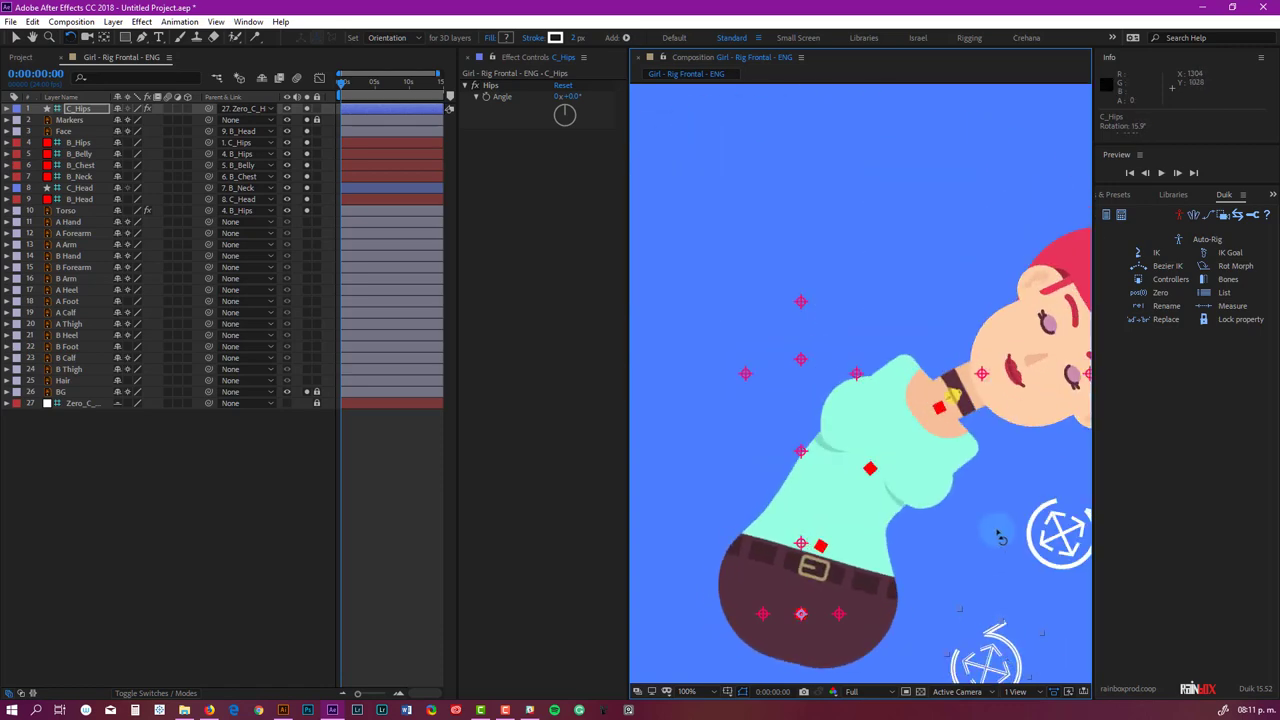
pyautogui.hotkey('ctrl', 'z')
pyautogui.press('v')
pyautogui.moveTo(991, 601)
pyautogui.mouseDown()
pyautogui.moveTo(951, 586)
pyautogui.moveTo(980, 597)
pyautogui.mouseUp()
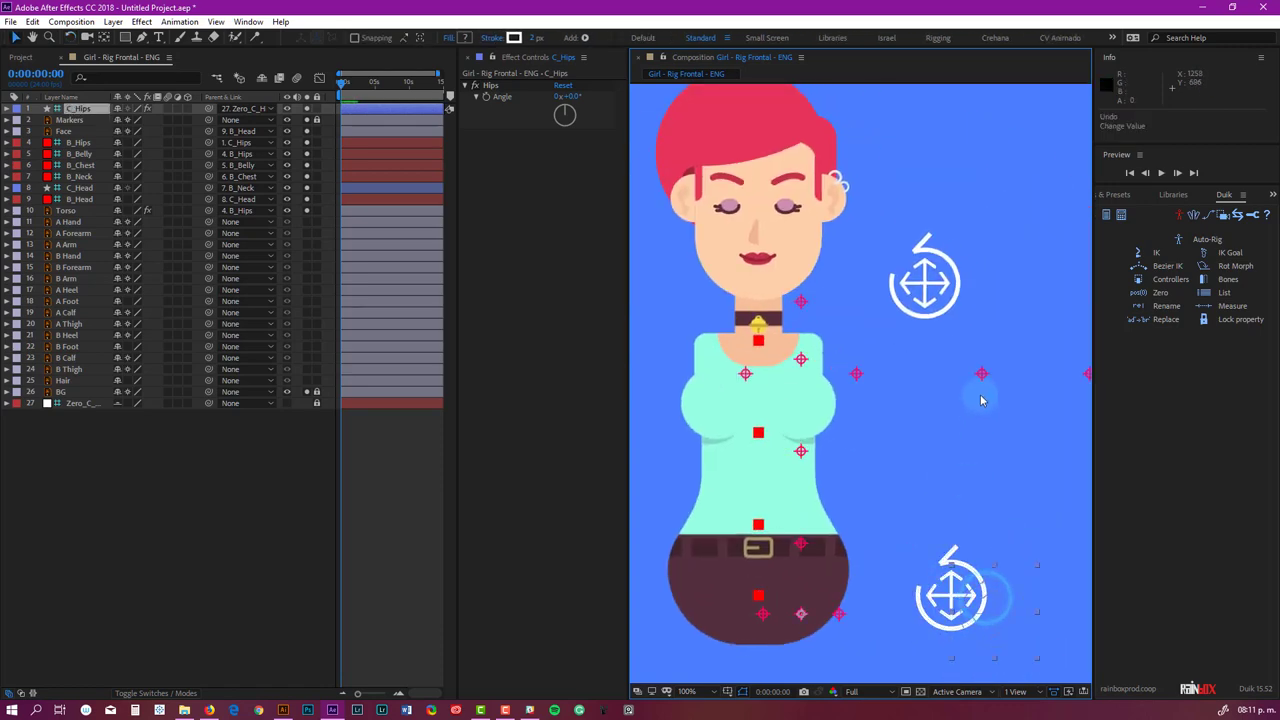
pyautogui.hotkey('ctrl', 'z')
# Test the C_Head controller by moving it slightly down toward the shoulder, and undo the move.
pyautogui.click(993, 297)
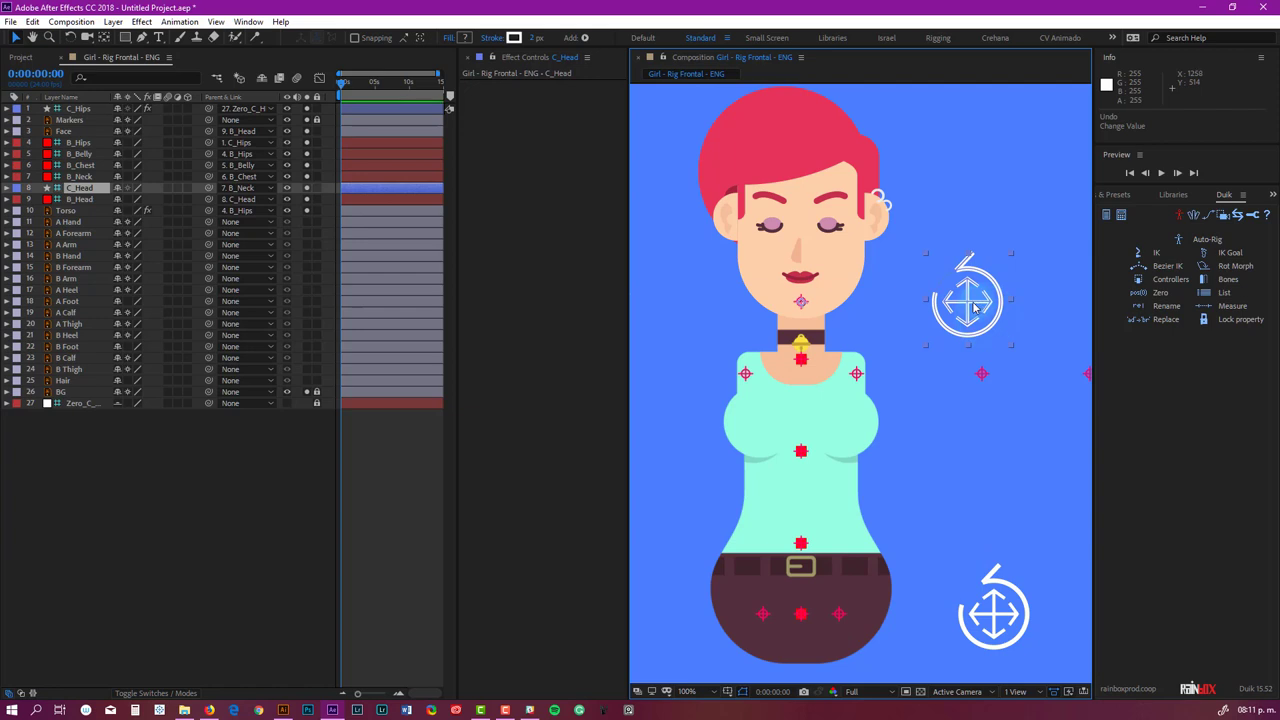
pyautogui.moveTo(972, 307)
pyautogui.mouseDown()
pyautogui.moveTo(952, 304)
pyautogui.moveTo(984, 305)
pyautogui.moveTo(963, 305)
pyautogui.moveTo(978, 310)
pyautogui.moveTo(964, 318)
pyautogui.moveTo(987, 319)
pyautogui.moveTo(985, 300)
pyautogui.moveTo(962, 308)
pyautogui.moveTo(996, 298)
pyautogui.moveTo(955, 318)
pyautogui.mouseUp()
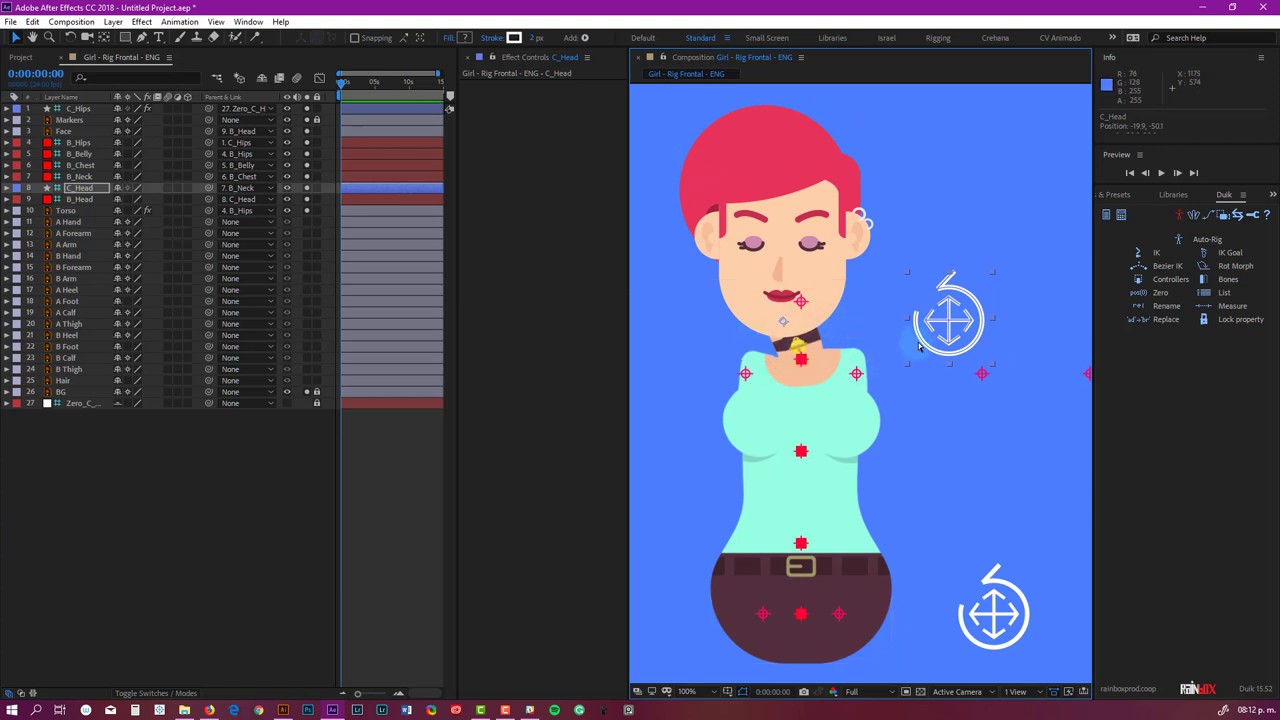
pyautogui.hotkey('ctrl', 'z')
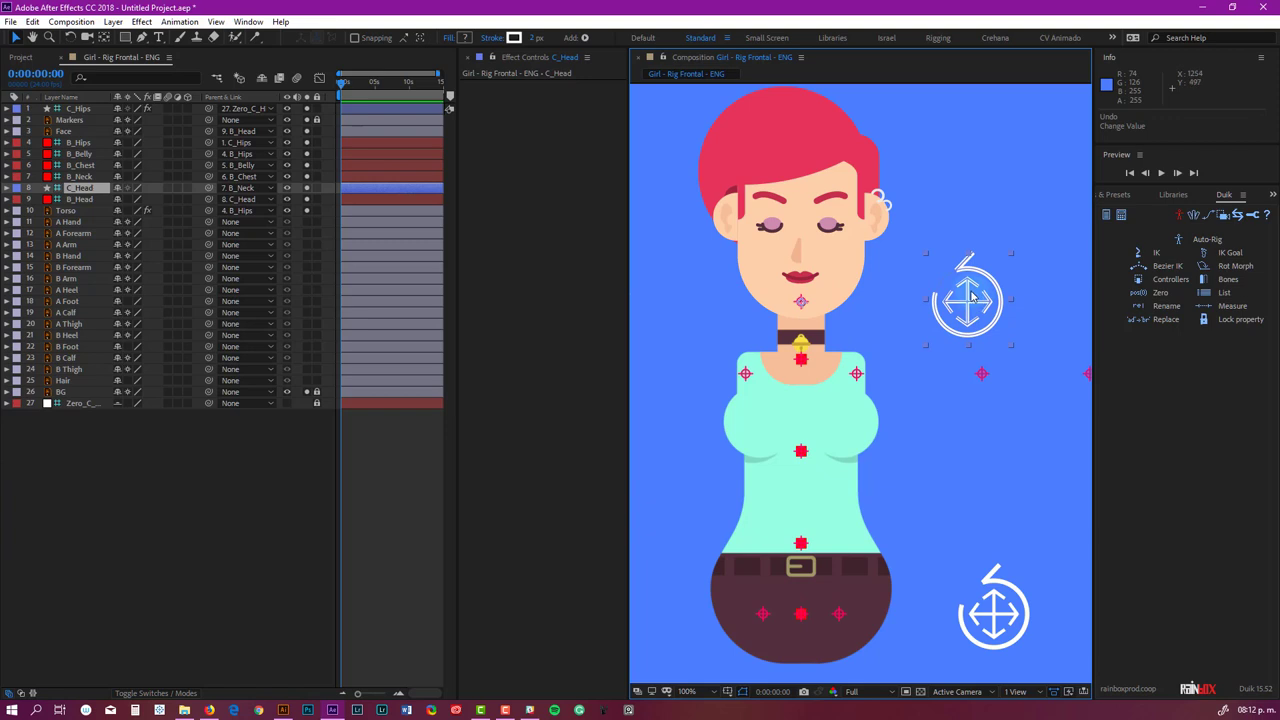
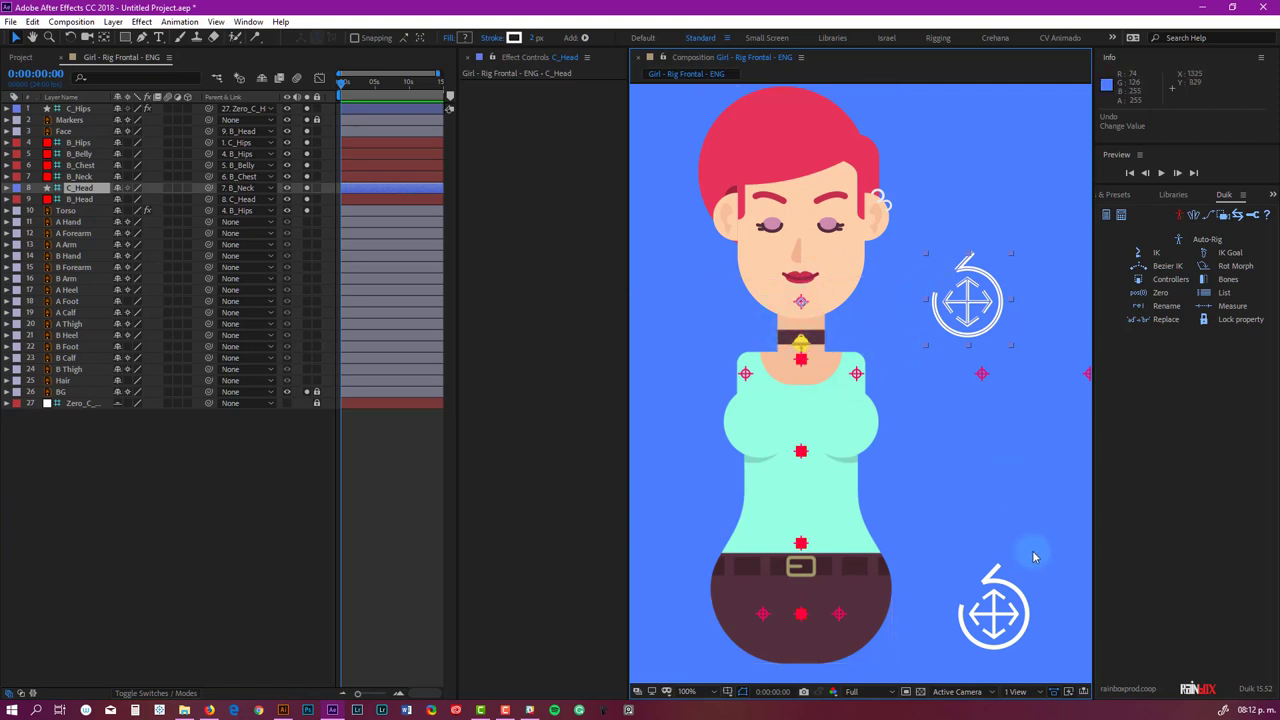
# Rotate the C_Hips controller again to check how the head follows, undo it and return to the Selection tool.
pyautogui.click(992, 605)
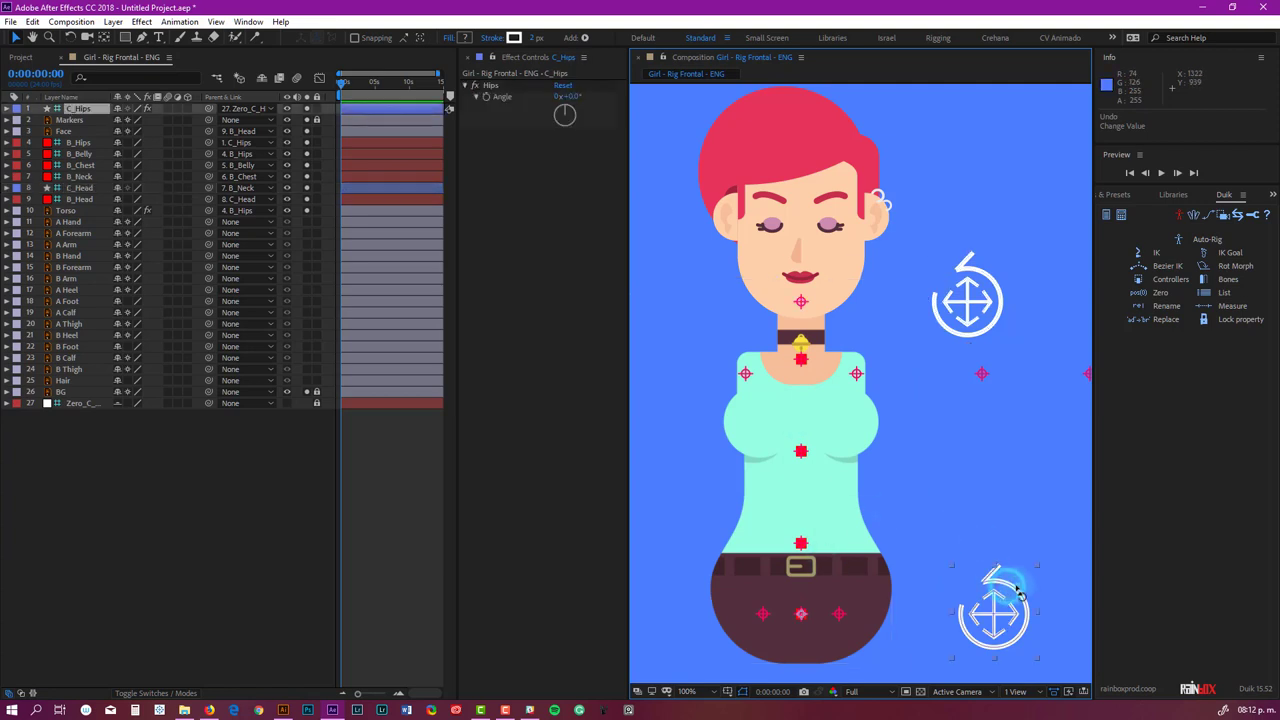
pyautogui.press('w')
pyautogui.moveTo(995, 606); pyautogui.dragTo(1022, 550)
pyautogui.hotkey('ctrl', 'z')
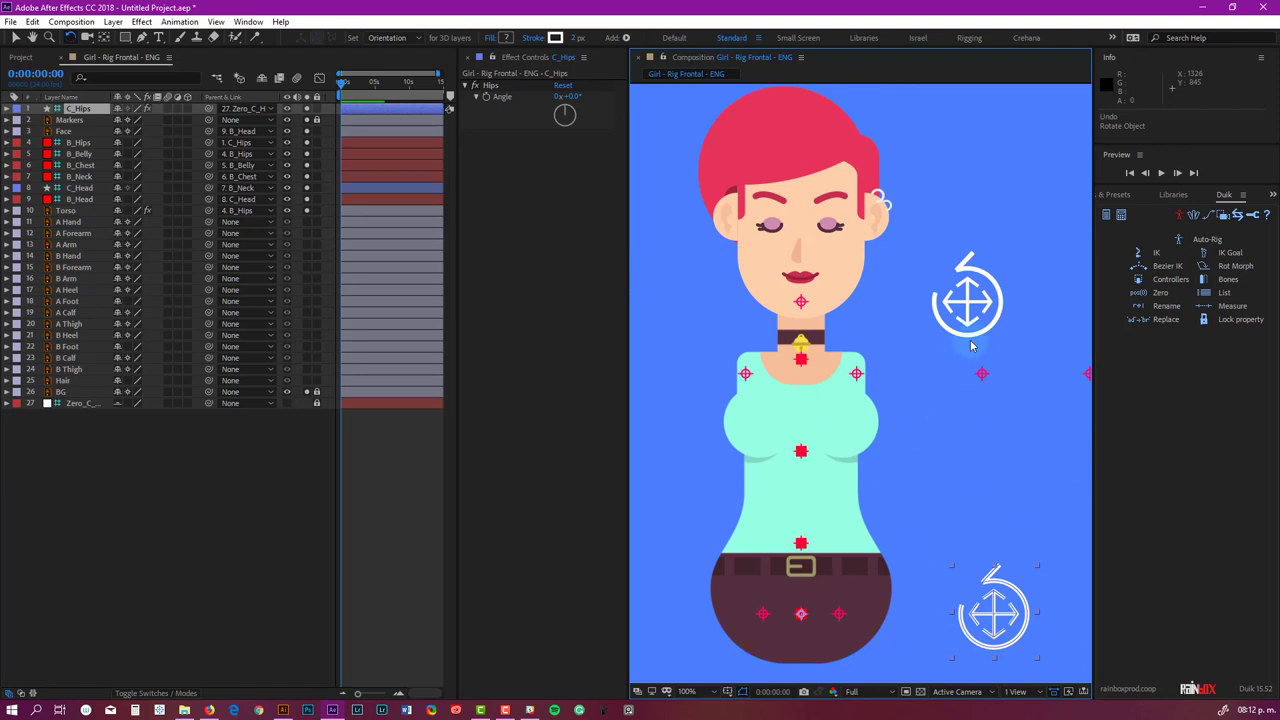
pyautogui.press('v')
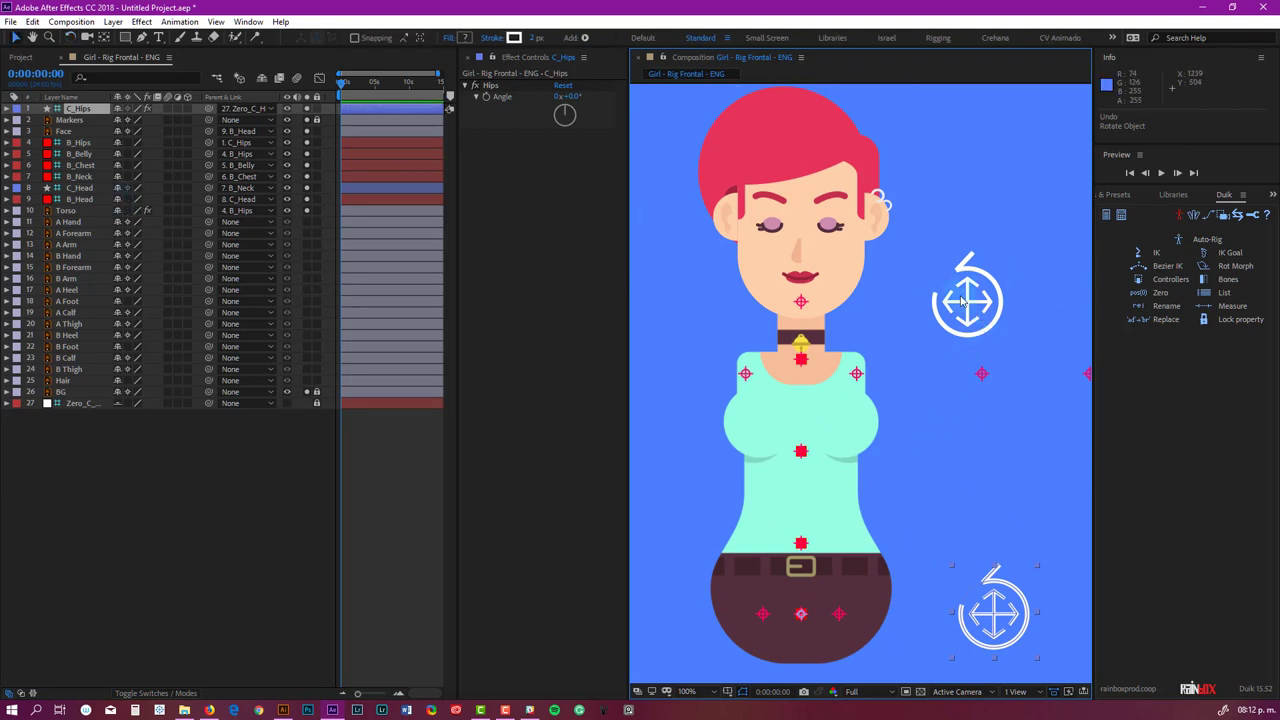
# Move the C_Head layer to the top of the layer stack, above C_Hips, and select the B_Neck bone layer.
pyautogui.click(968, 306)
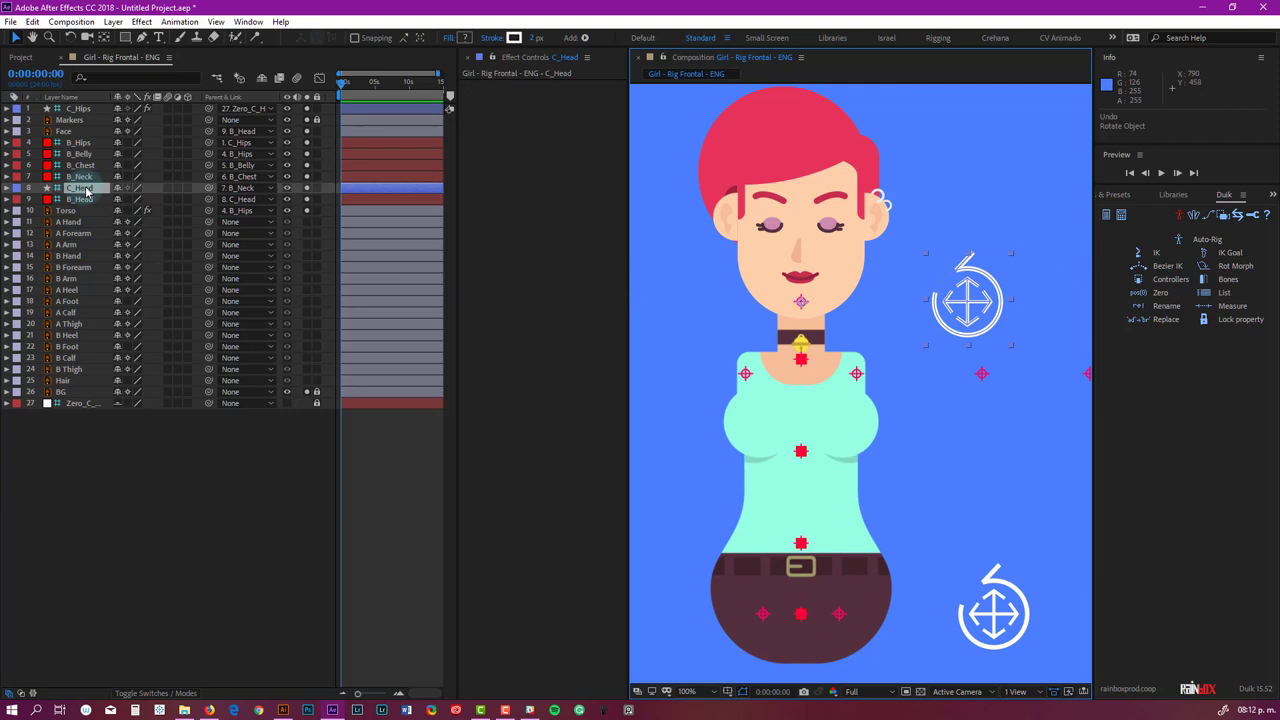
pyautogui.moveTo(86, 190); pyautogui.dragTo(100, 109)
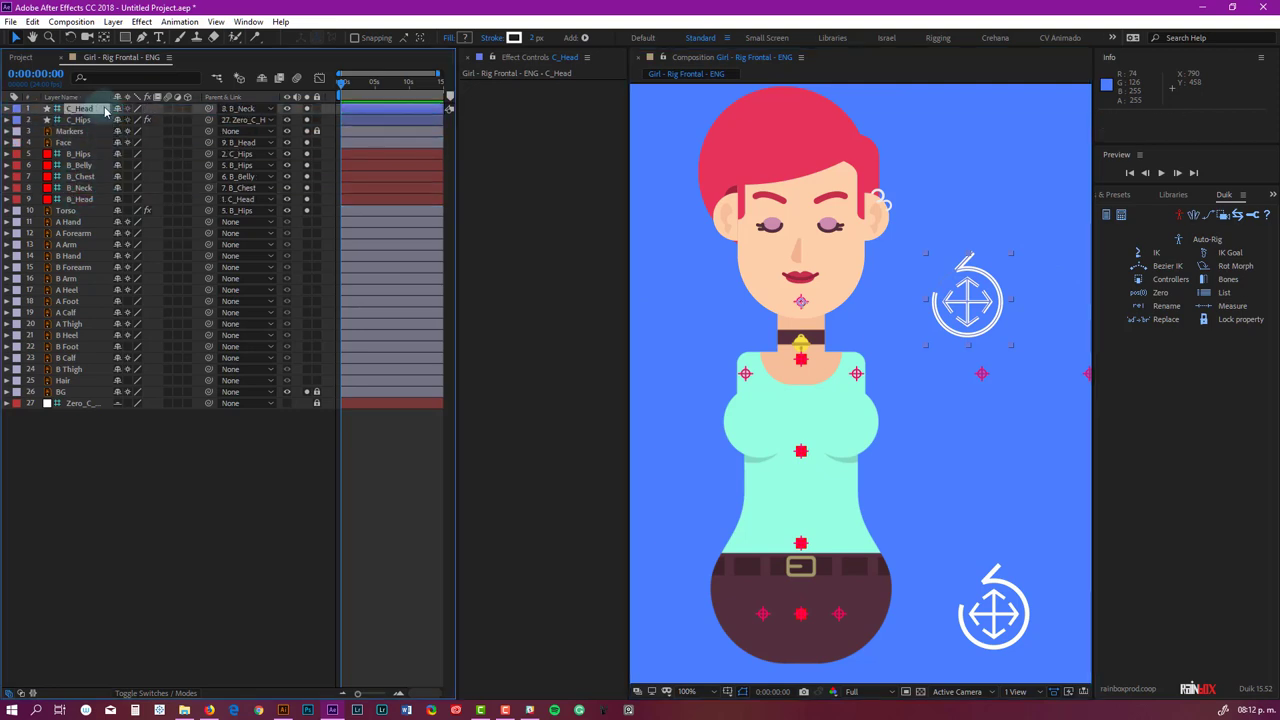
pyautogui.click(80, 188)
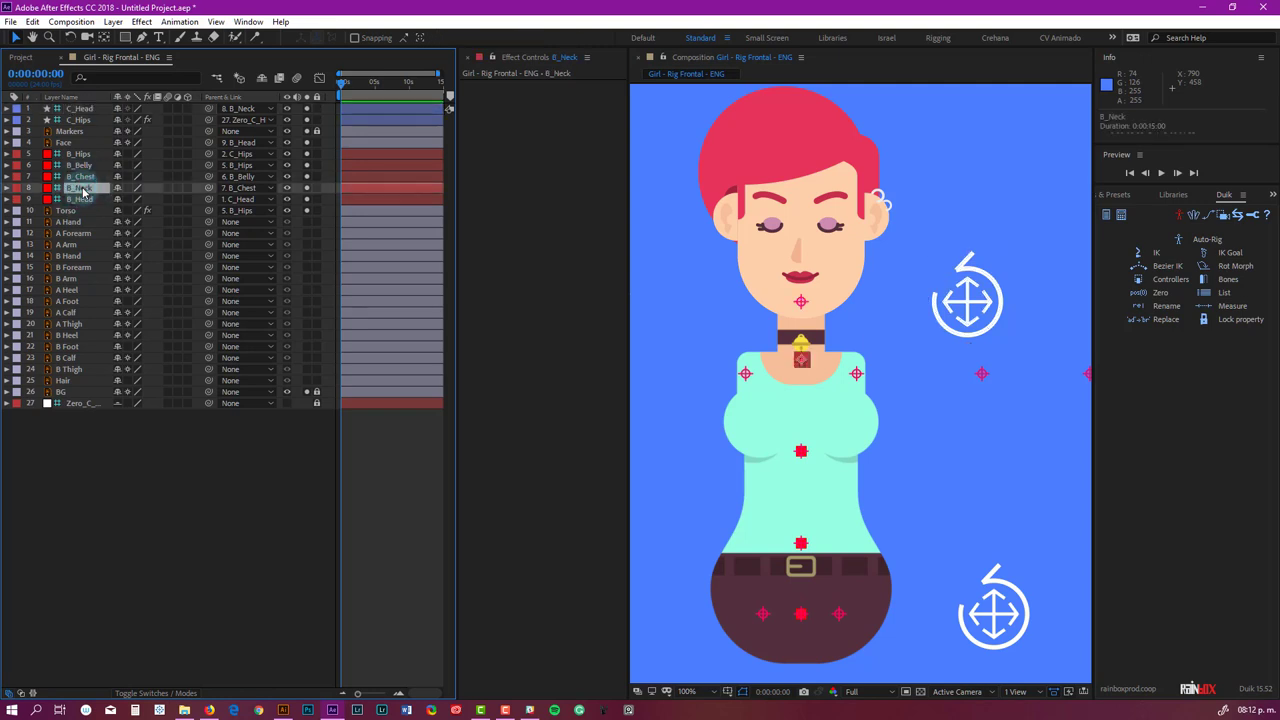
# Replace the B_Neck bone's rotation expression with a link to the C_Head layer's rotation.
pyautogui.press('r')
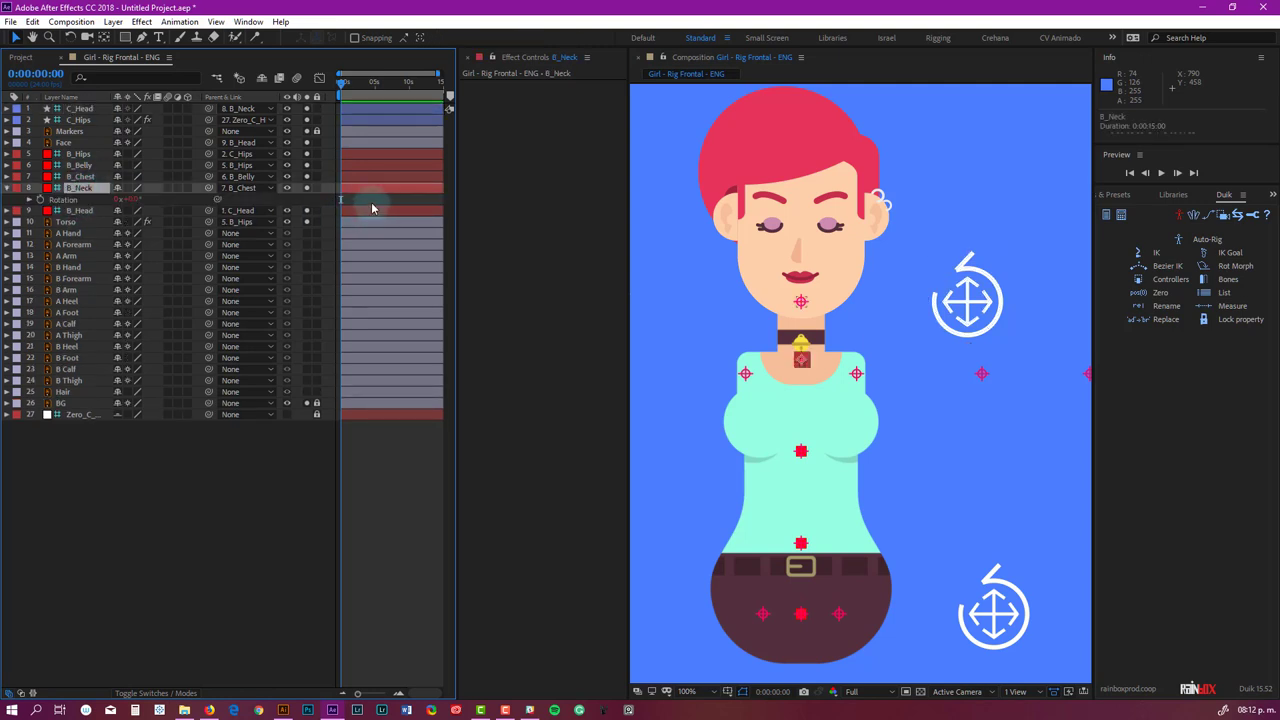
pyautogui.keyDown('alt'); pyautogui.click(30, 199); pyautogui.keyUp('alt')
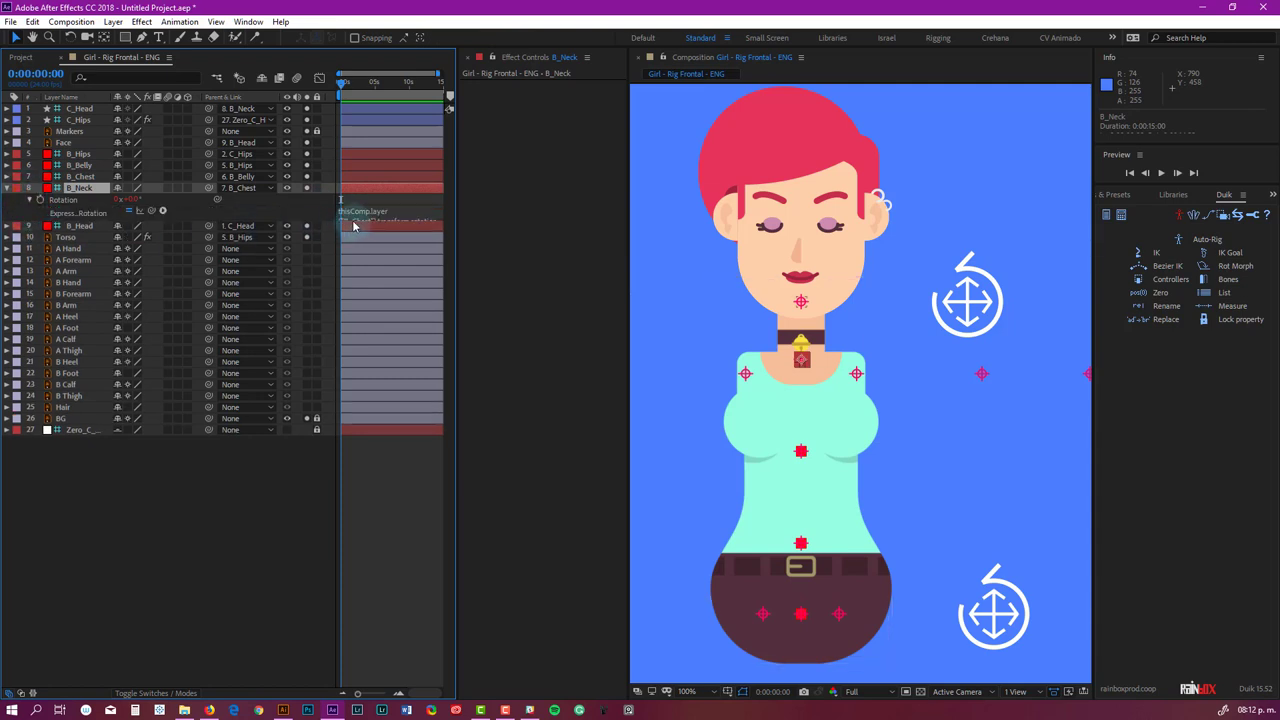
pyautogui.click(352, 219)
pyautogui.click(370, 218)
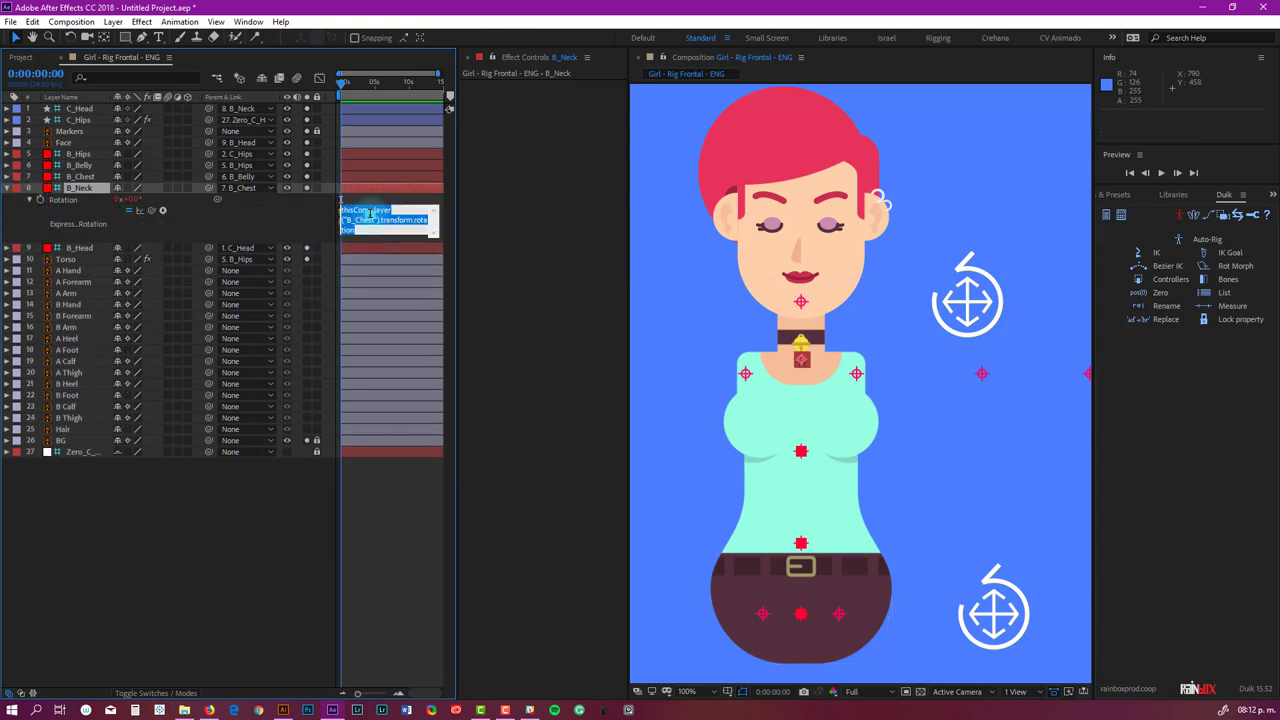
pyautogui.press('BackSpace')
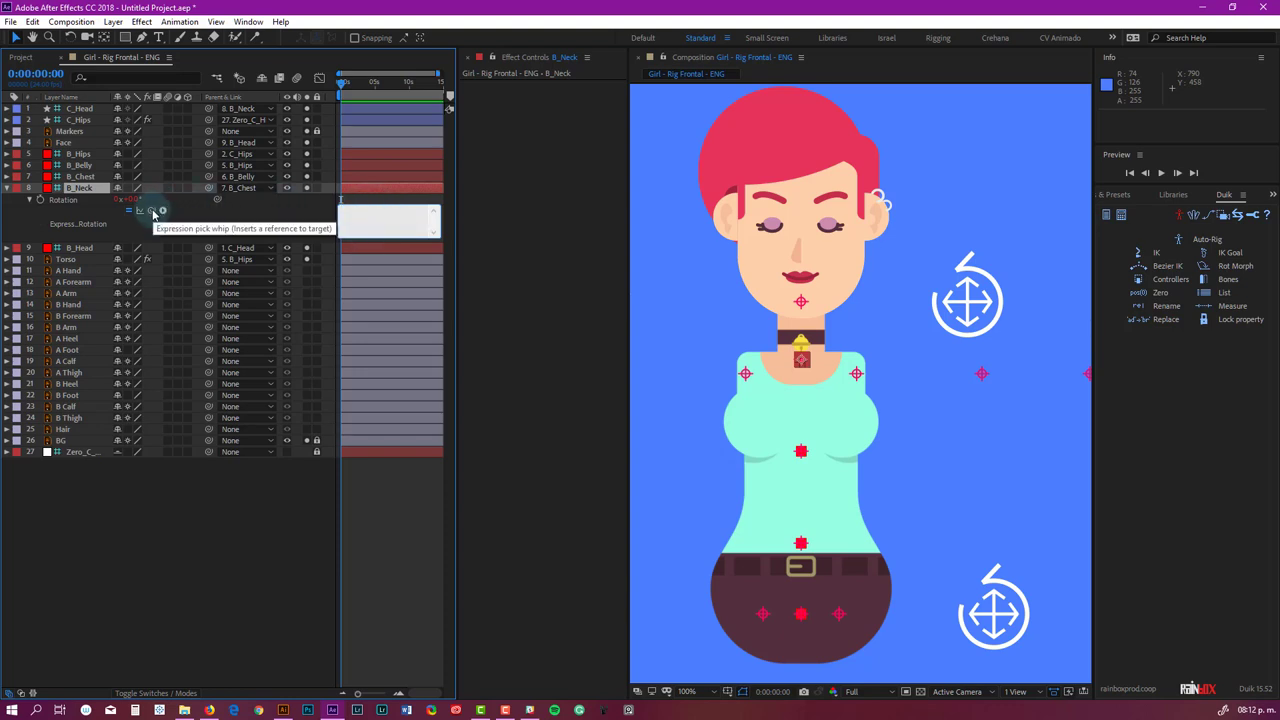
pyautogui.moveTo(152, 212); pyautogui.dragTo(97, 189)
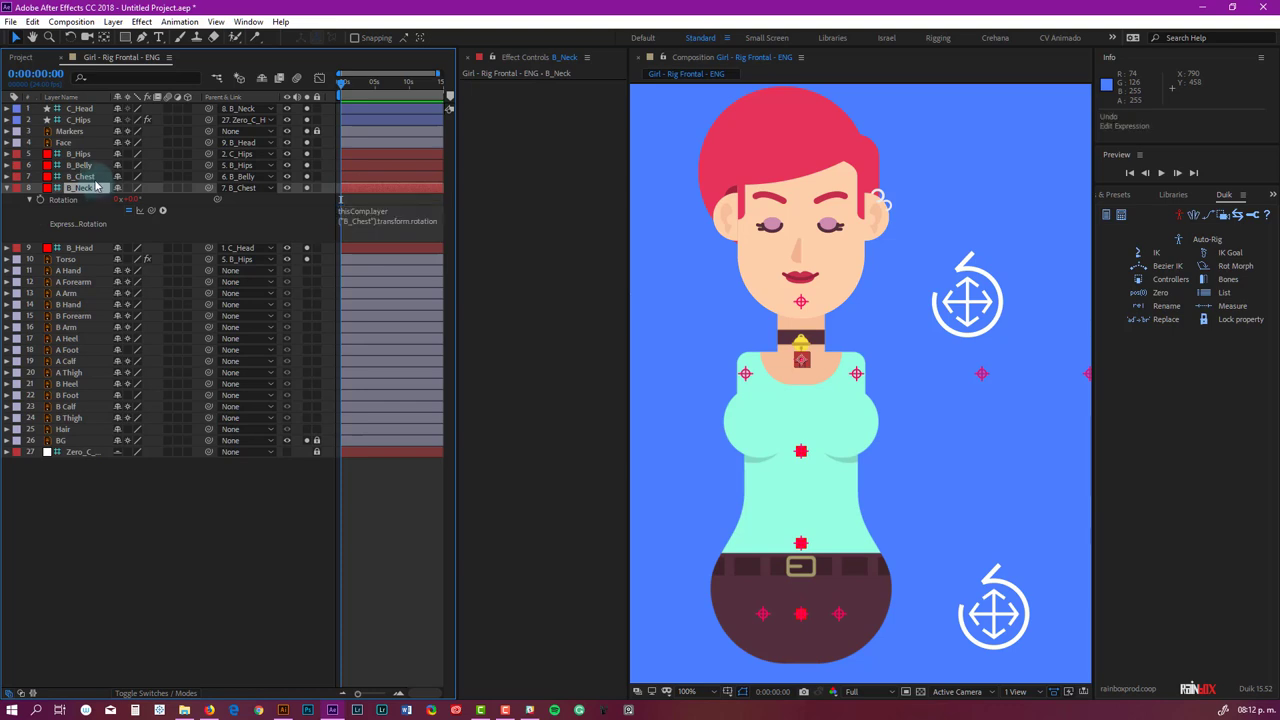
pyautogui.click(88, 109)
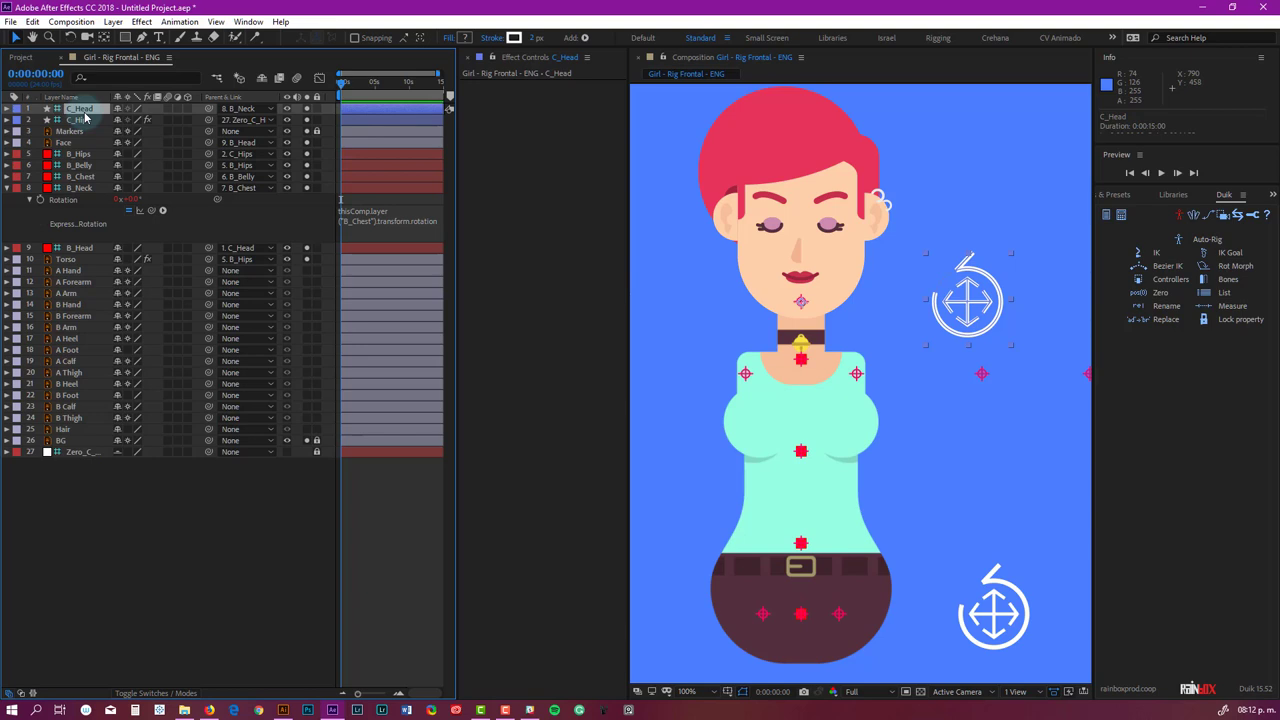
pyautogui.press('r')
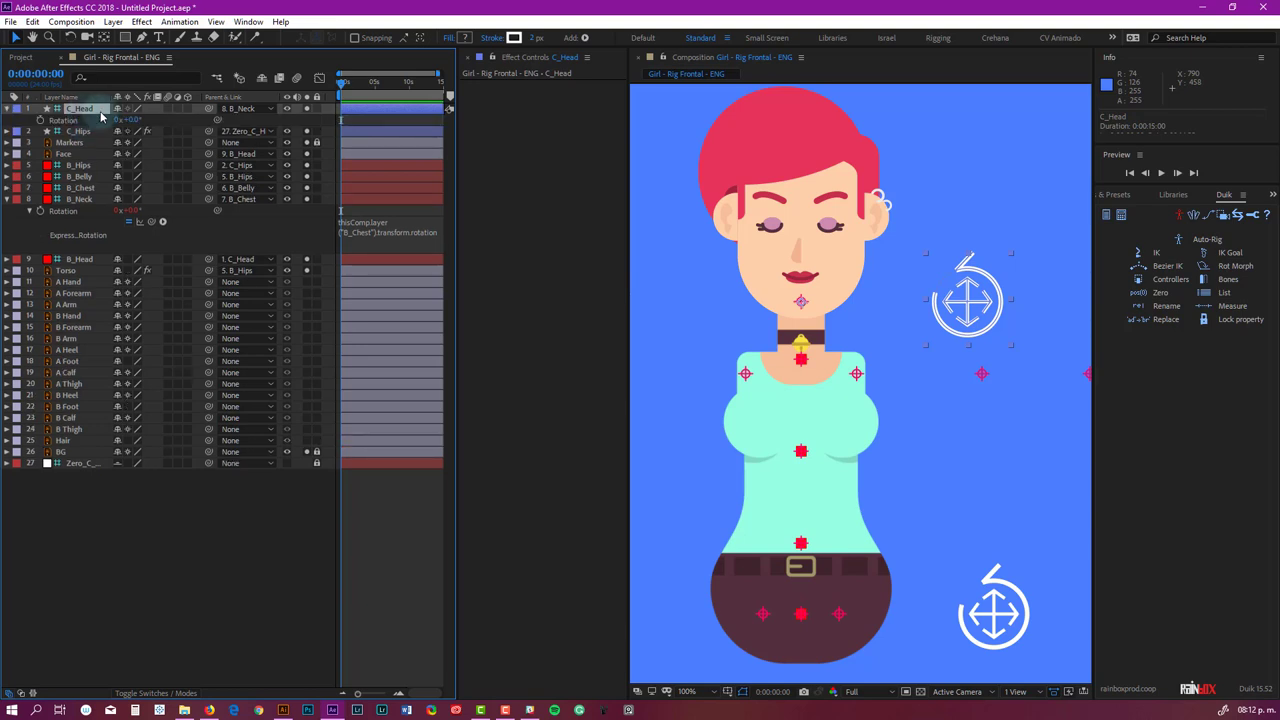
pyautogui.click(366, 224)
pyautogui.press('BackSpace')
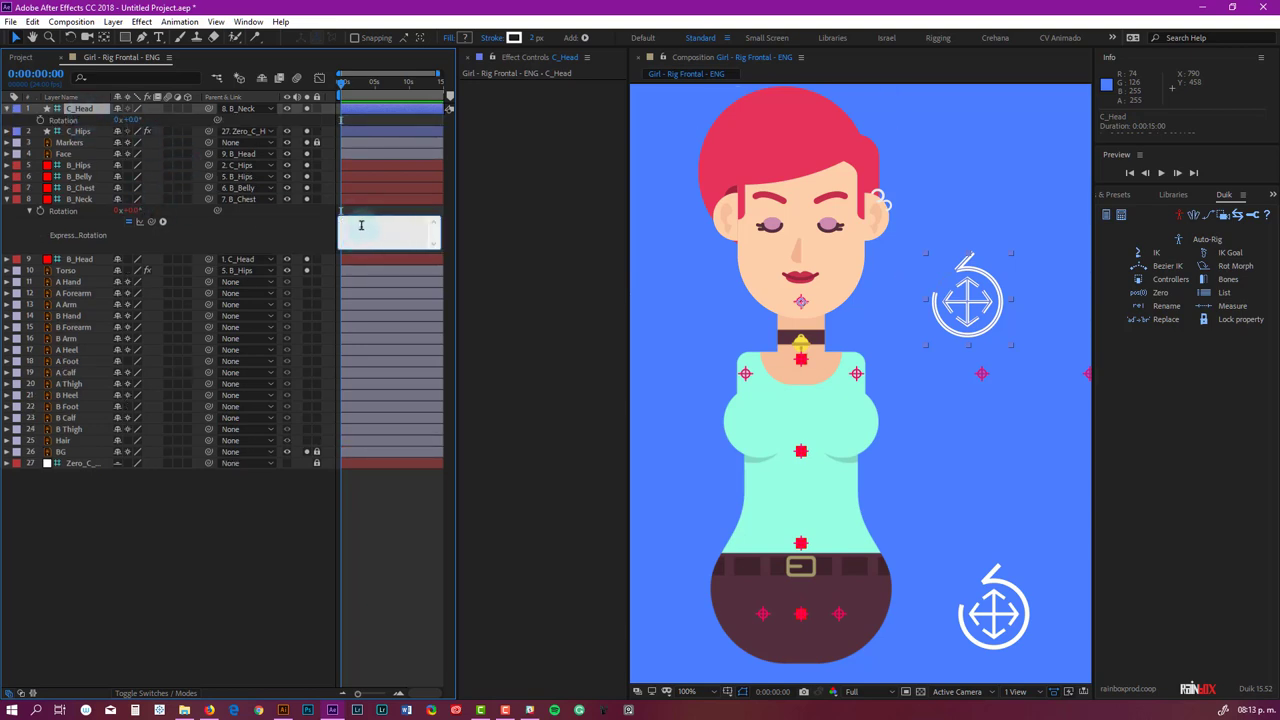
pyautogui.moveTo(152, 222); pyautogui.dragTo(78, 114)
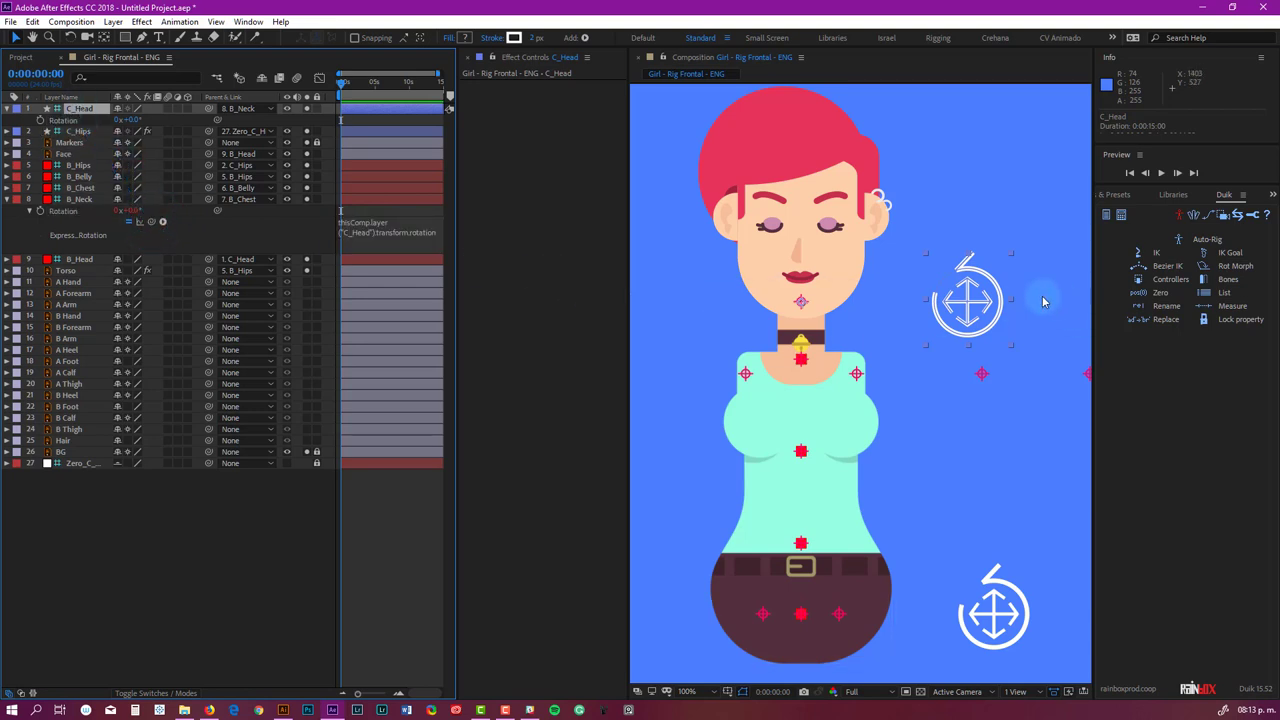
# Test the neck link by rotating the C_Head controller and then the C_Hips controller, undoing each rotation.
pyautogui.press('w')
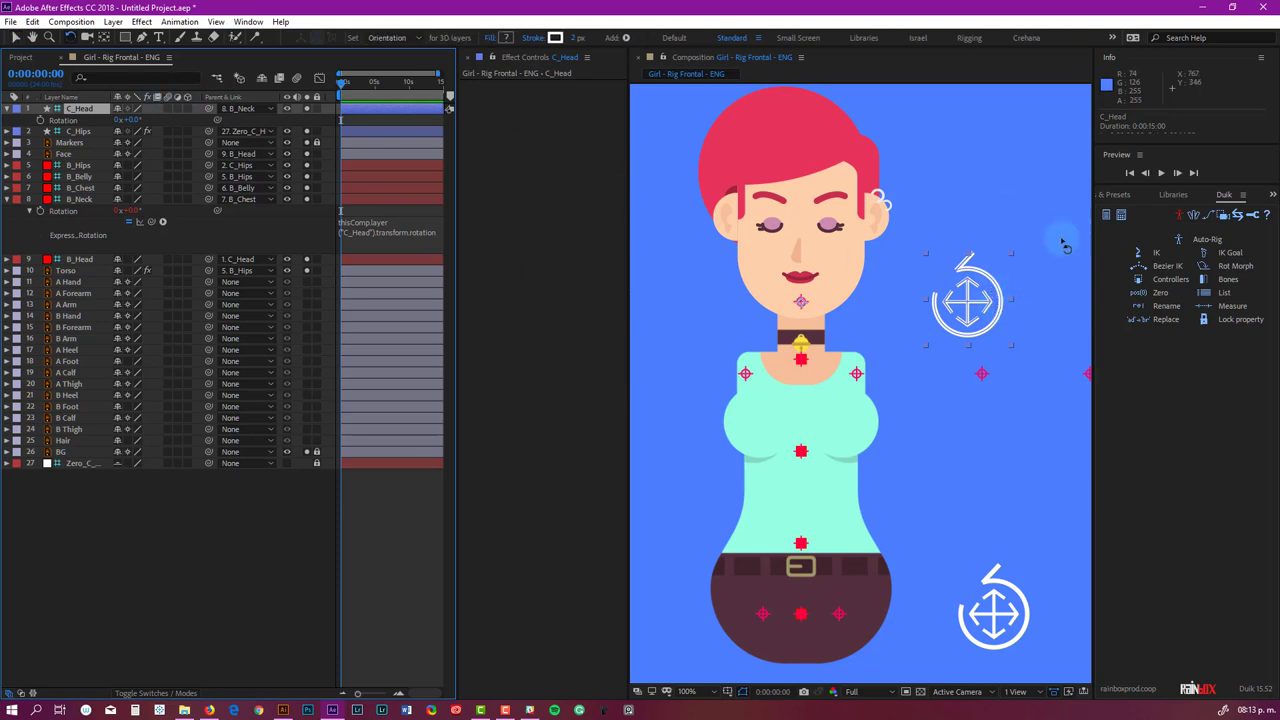
pyautogui.moveTo(996, 288); pyautogui.dragTo(989, 387)
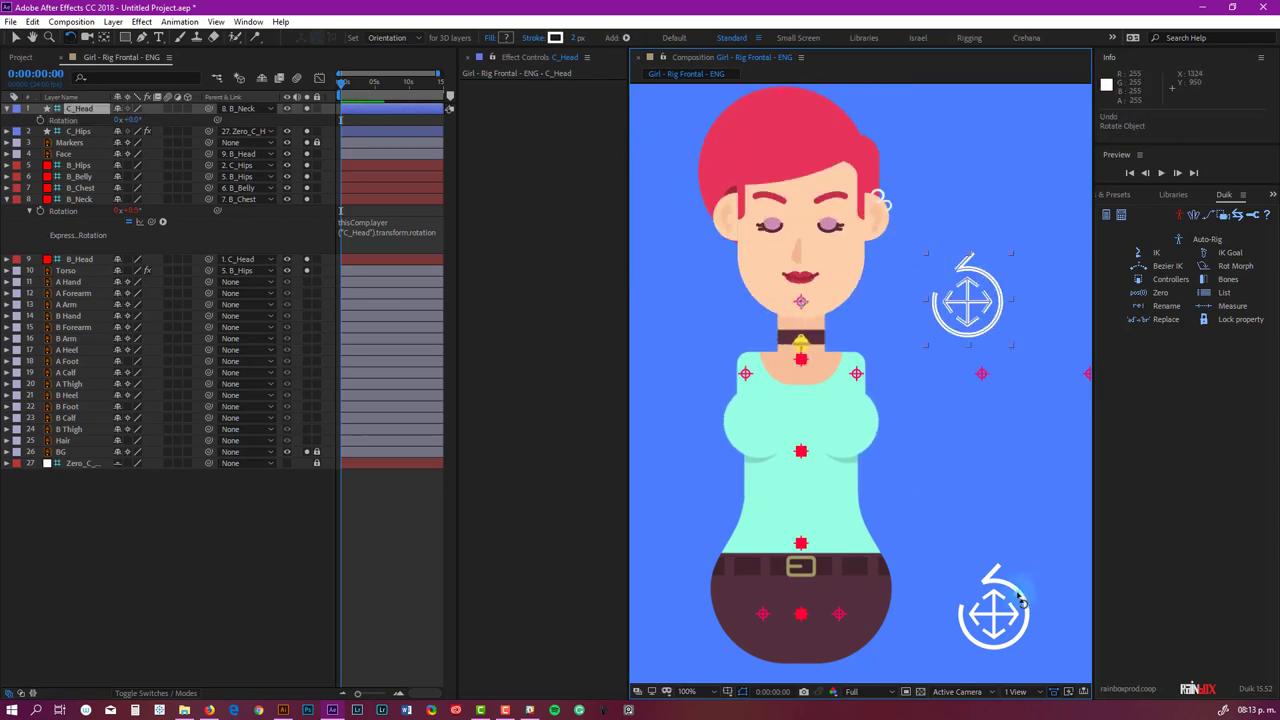
pyautogui.moveTo(1034, 590); pyautogui.dragTo(967, 586)
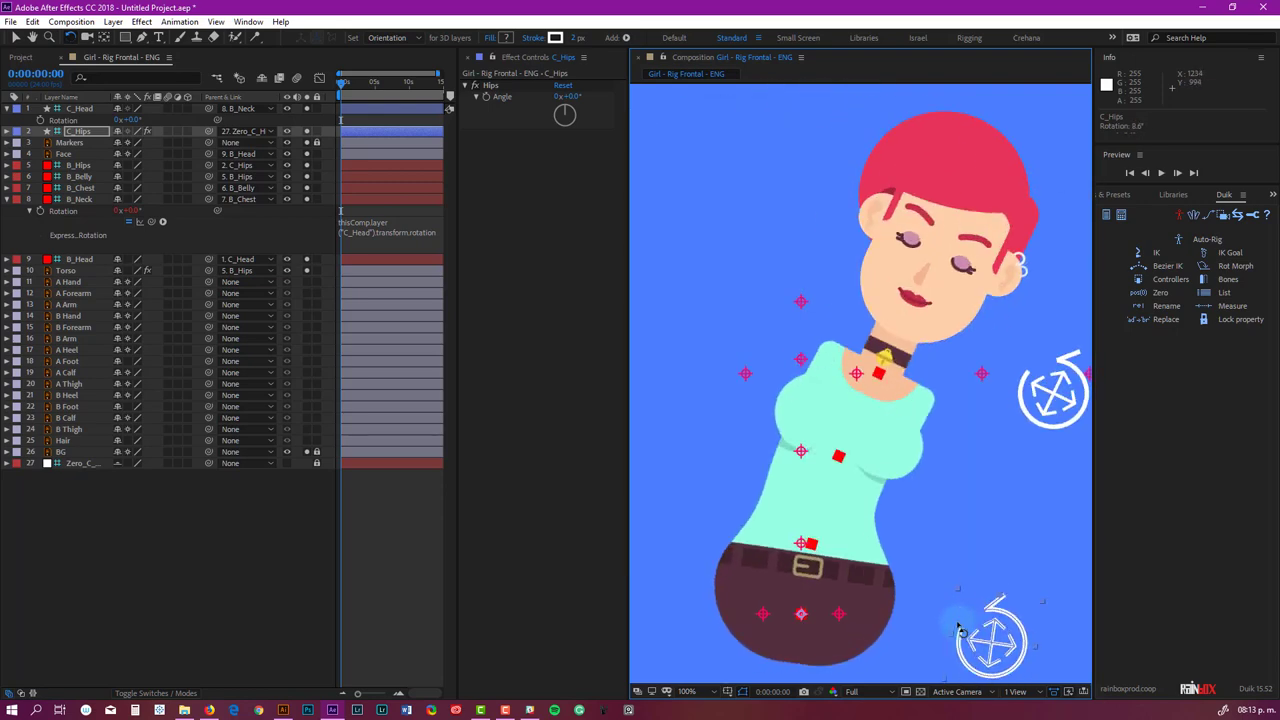
pyautogui.hotkey('ctrl', 'z')
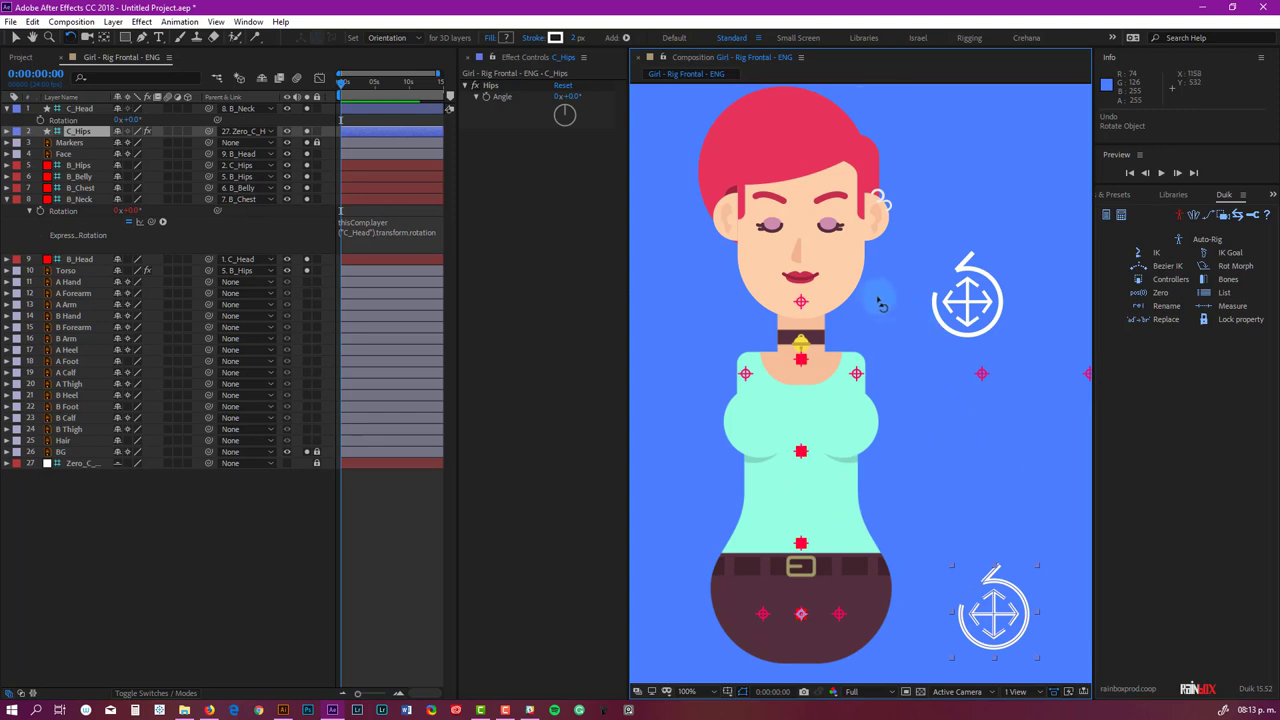
# Test tilting the Face layer on its own by about -11°, undo it and return to the Selection tool.
pyautogui.press('v')
pyautogui.click(856, 279)
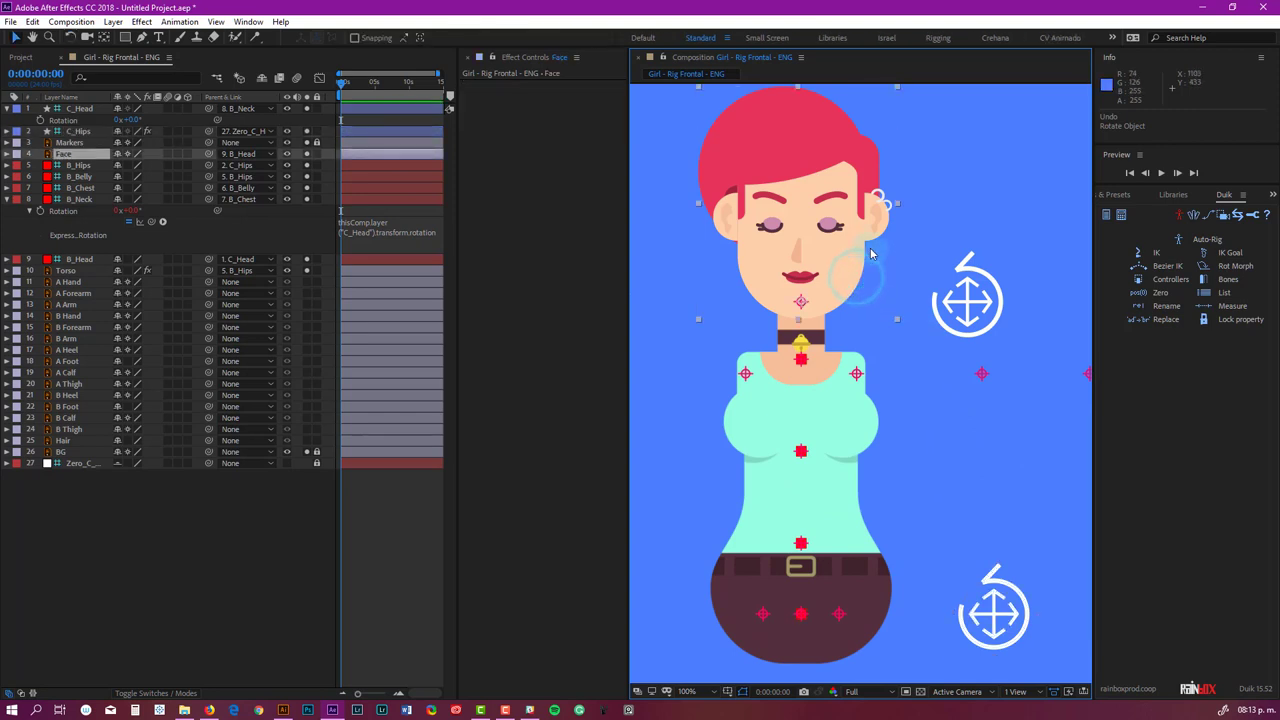
pyautogui.press('w')
pyautogui.moveTo(886, 271); pyautogui.dragTo(852, 228)
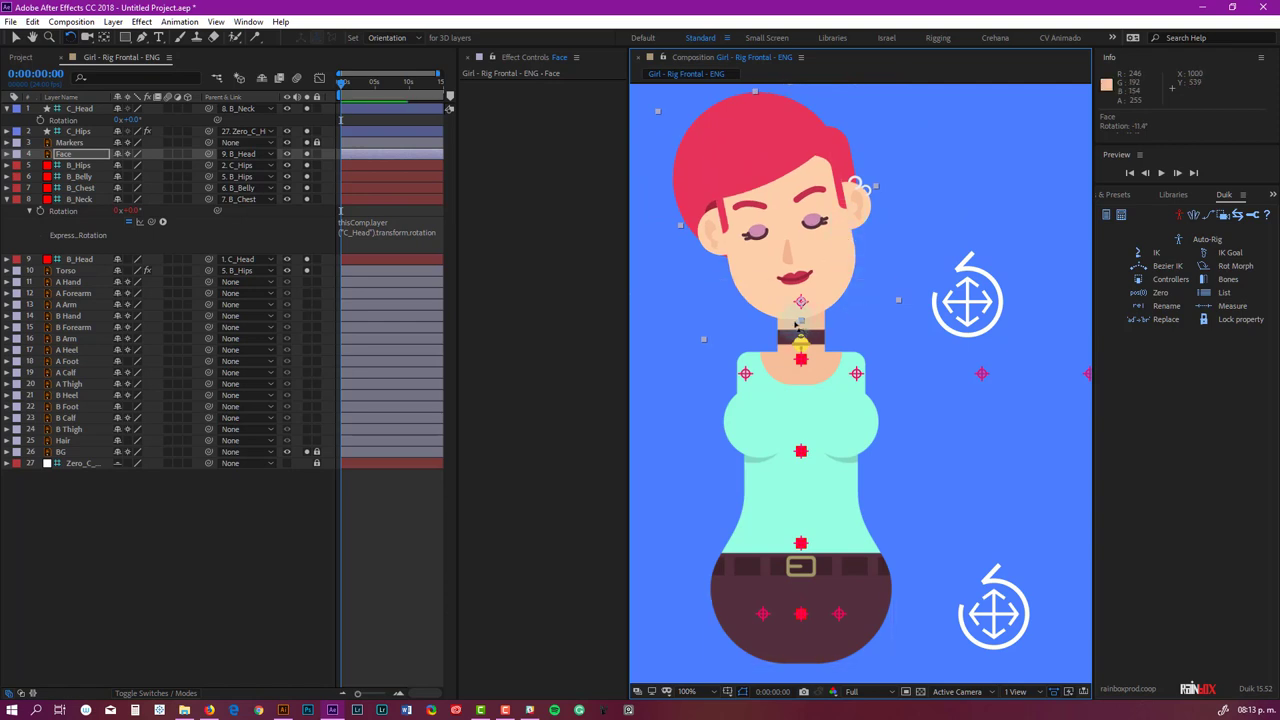
pyautogui.hotkey('ctrl', 'z')
pyautogui.press('v')
# Add an Angle Control effect to the C_Head controller and rename it Head Rotation.
pyautogui.click(985, 303)
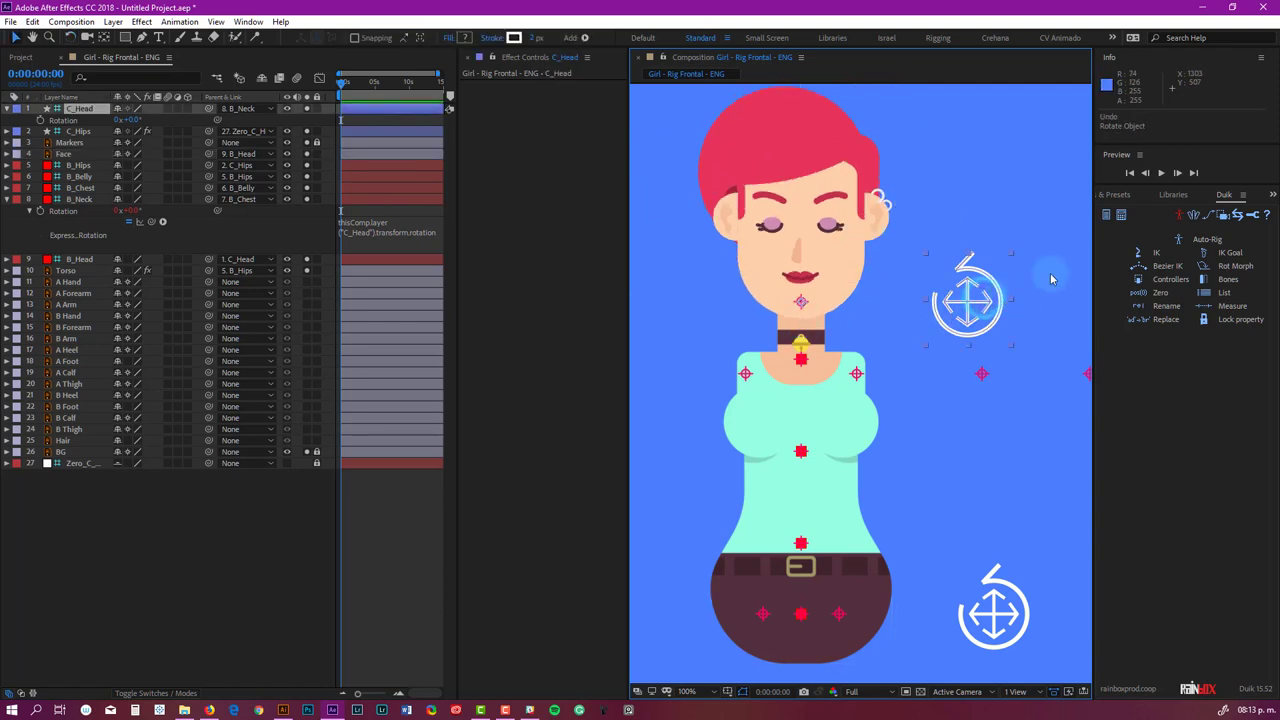
pyautogui.click(1115, 195)
pyautogui.click(1141, 342)
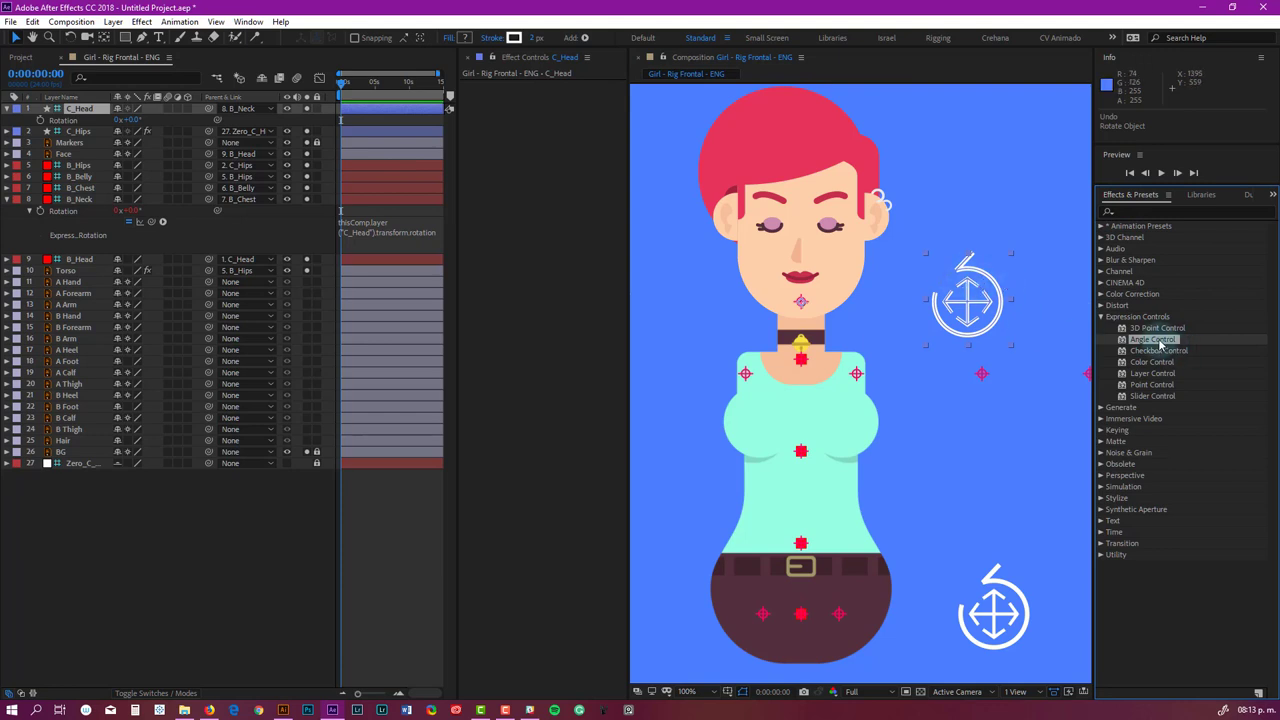
pyautogui.doubleClick(1143, 341)
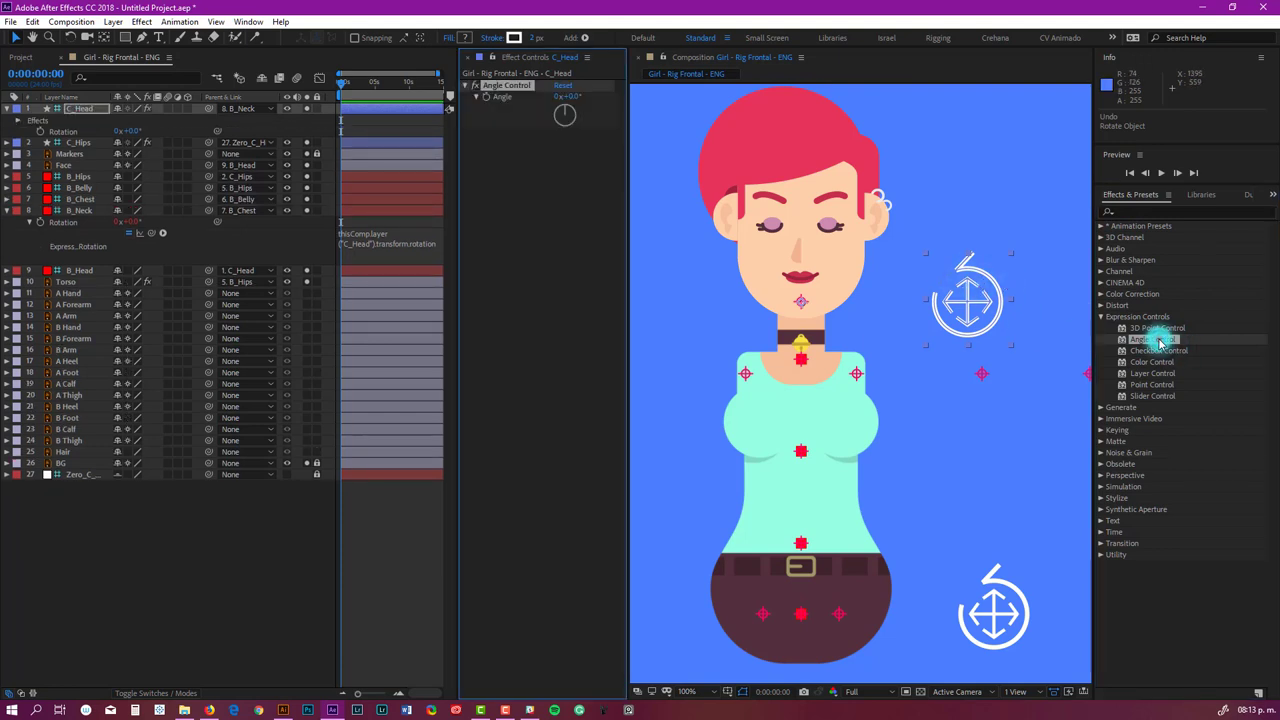
pyautogui.click(519, 91)
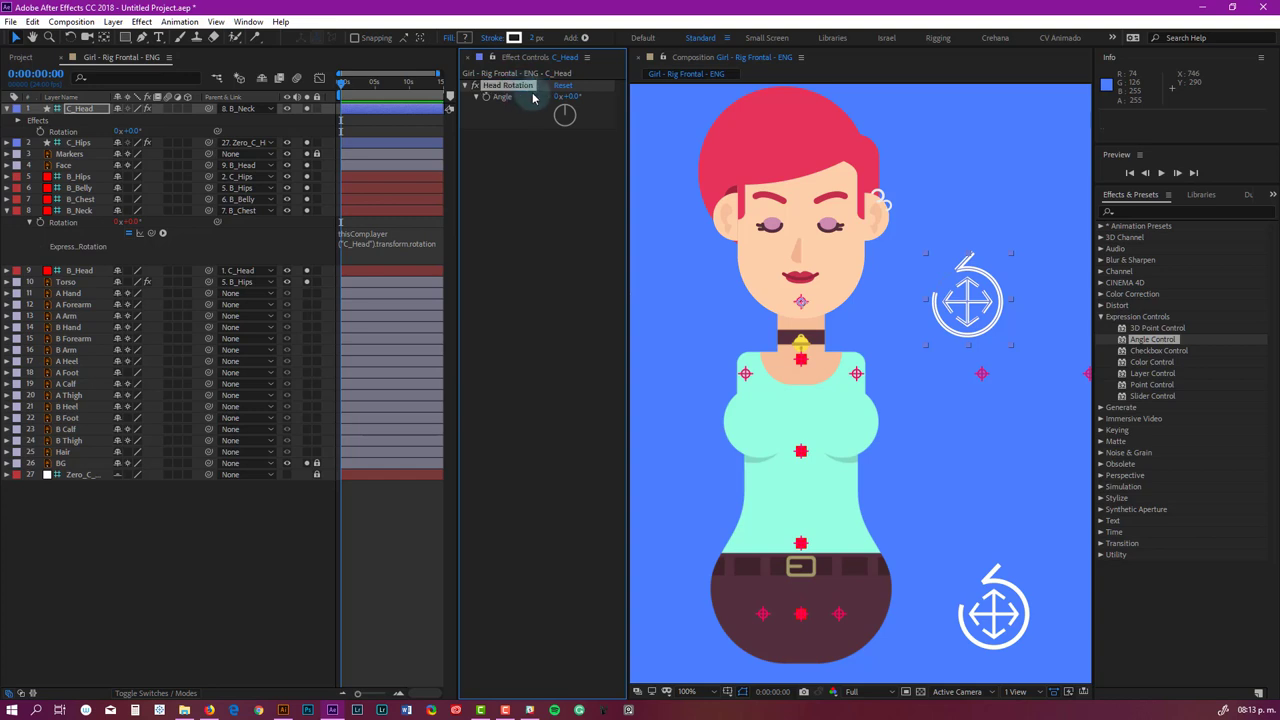
# Link the Face layer's rotation to the Head Rotation angle, keeping C_Head's effect controls locked in view while linking and unlocking them when done.
pyautogui.click(492, 58)
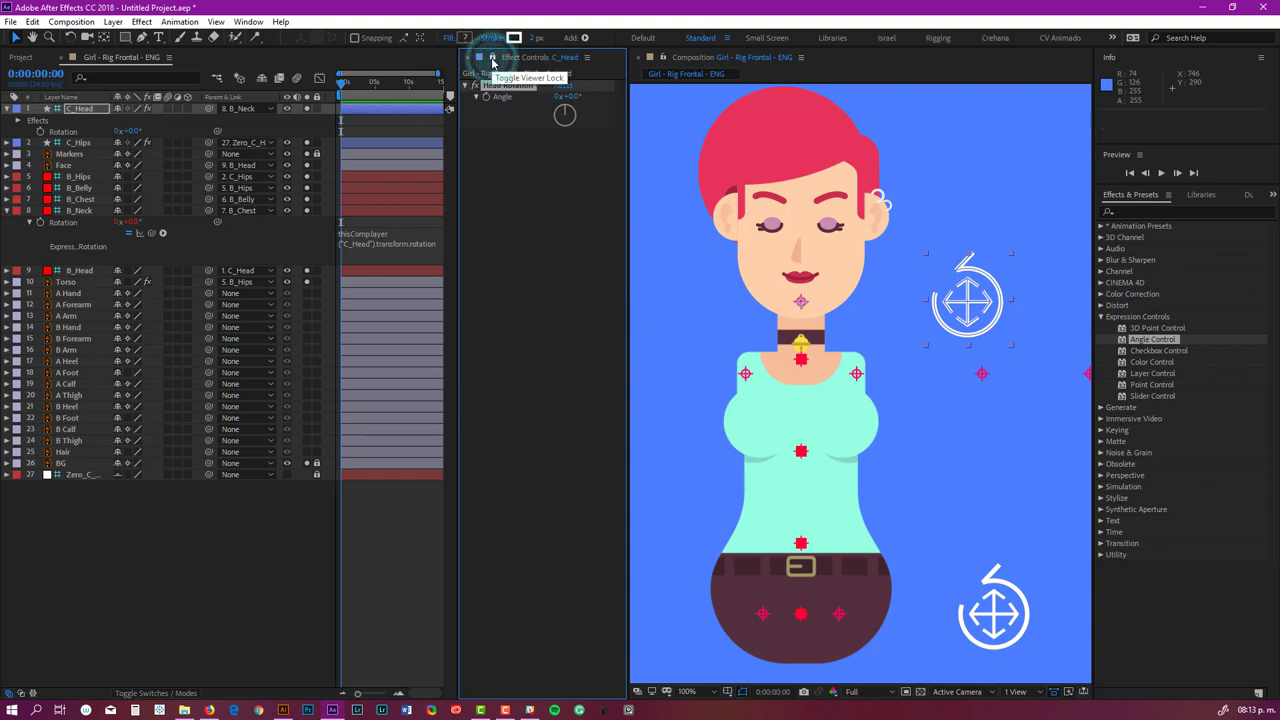
pyautogui.click(192, 168)
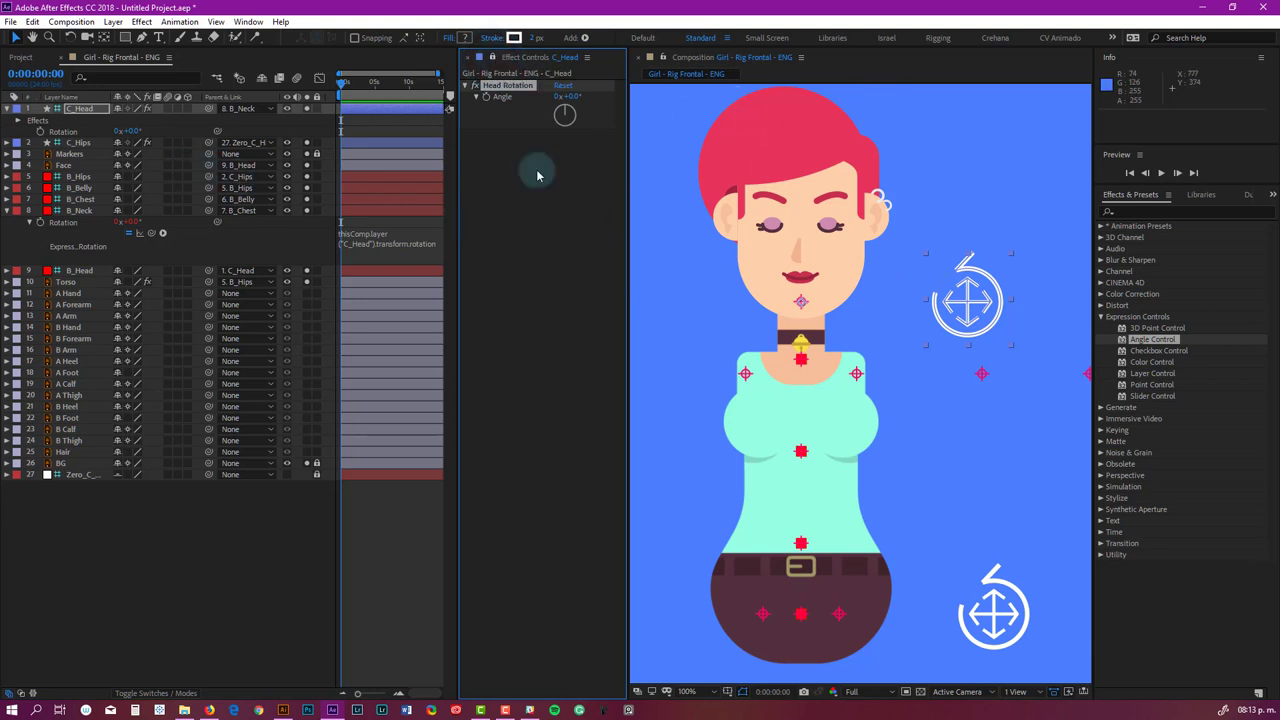
pyautogui.click(65, 166)
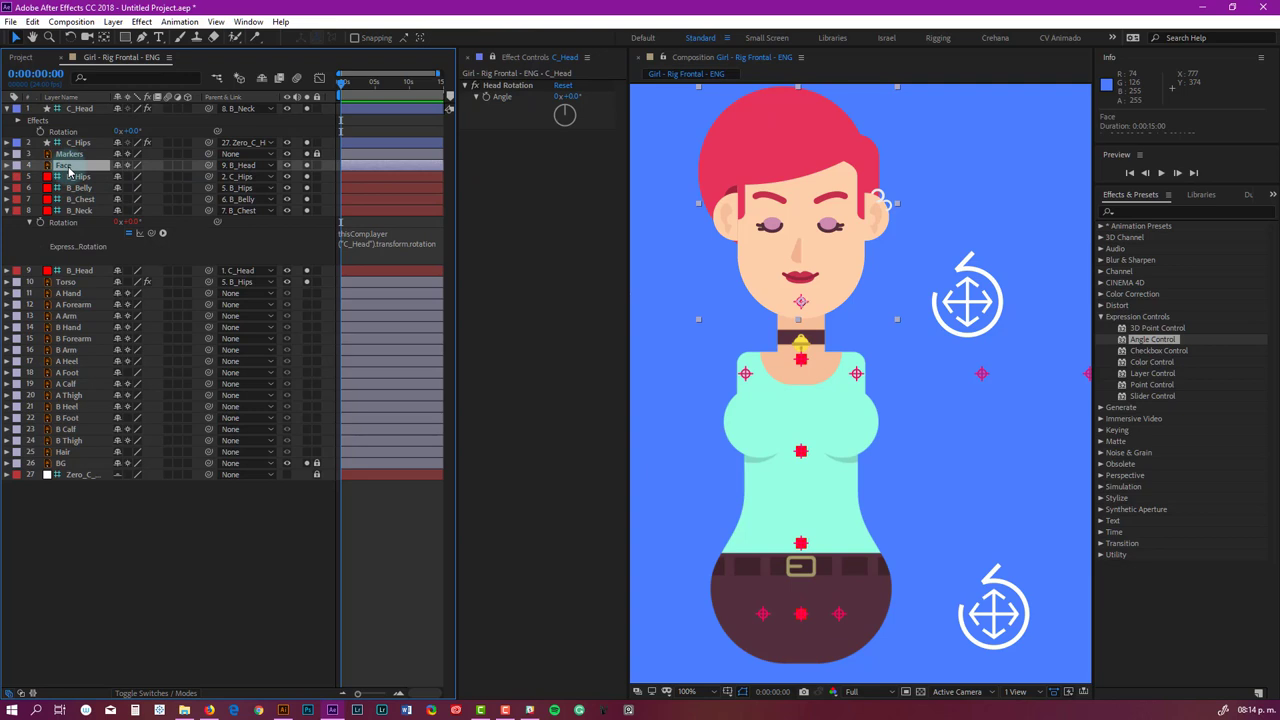
pyautogui.press('r')
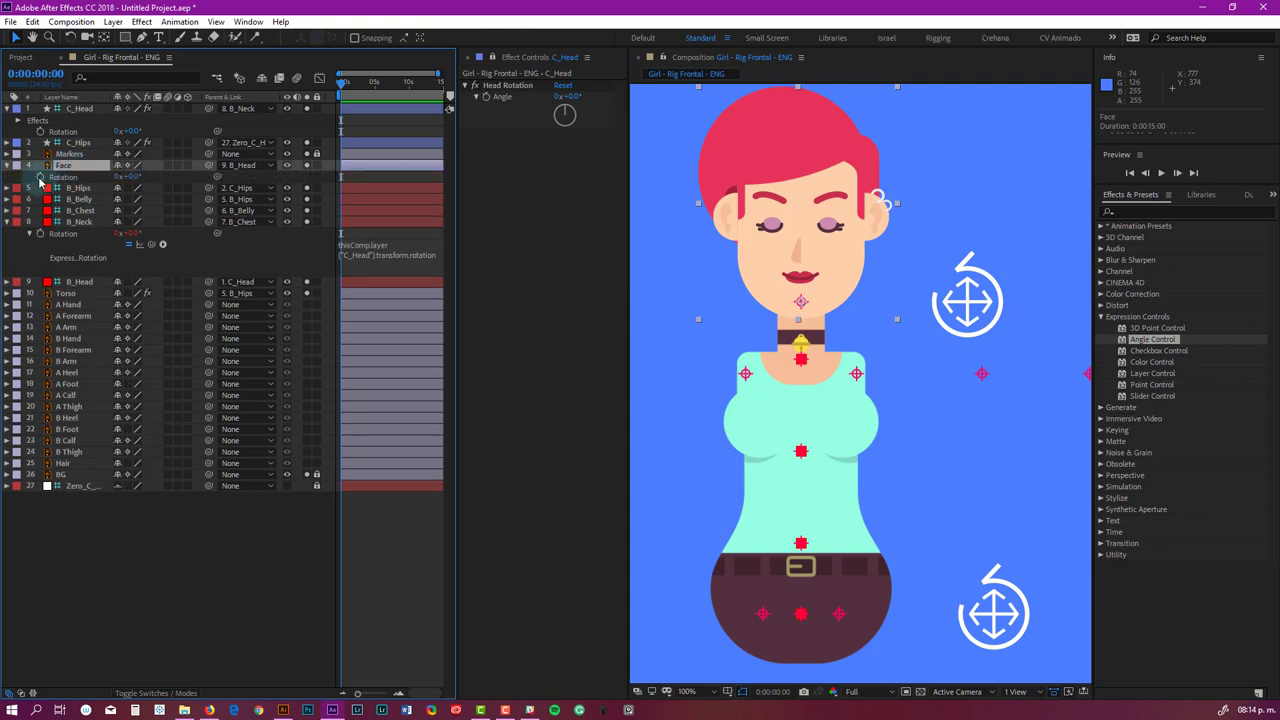
pyautogui.keyDown('alt'); pyautogui.click(40, 177); pyautogui.keyUp('alt')
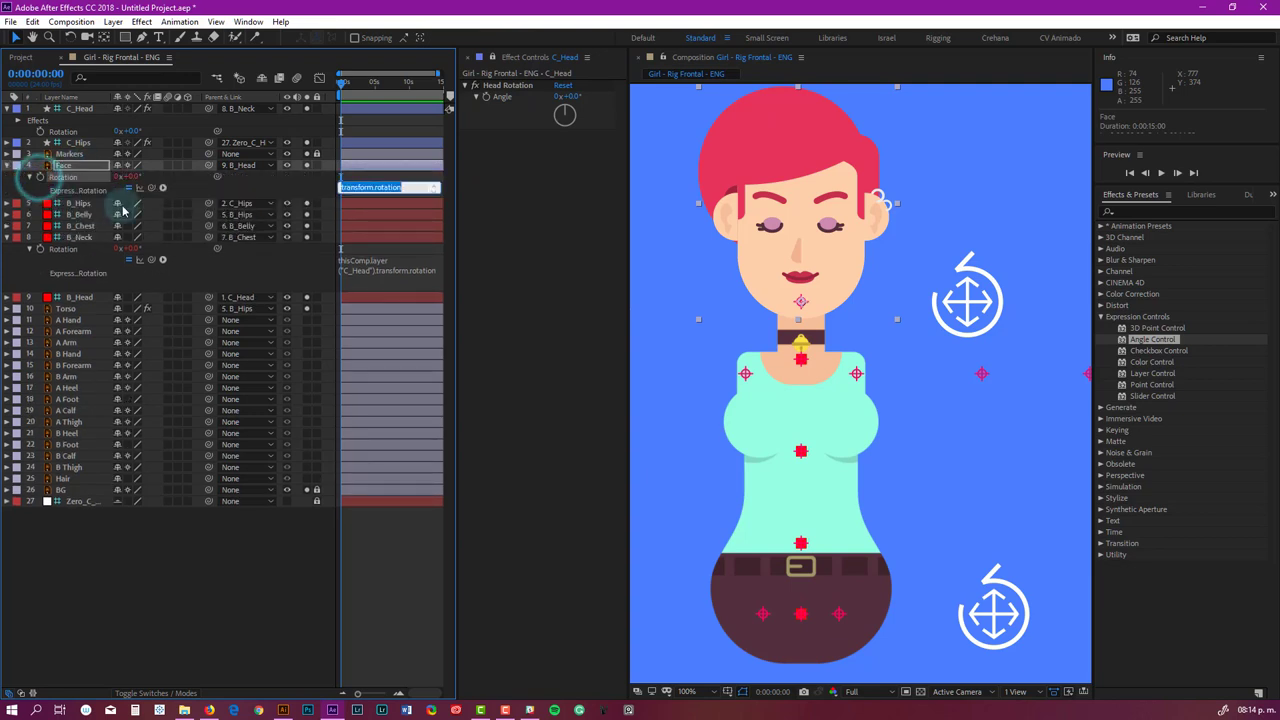
pyautogui.moveTo(150, 189); pyautogui.dragTo(505, 98)
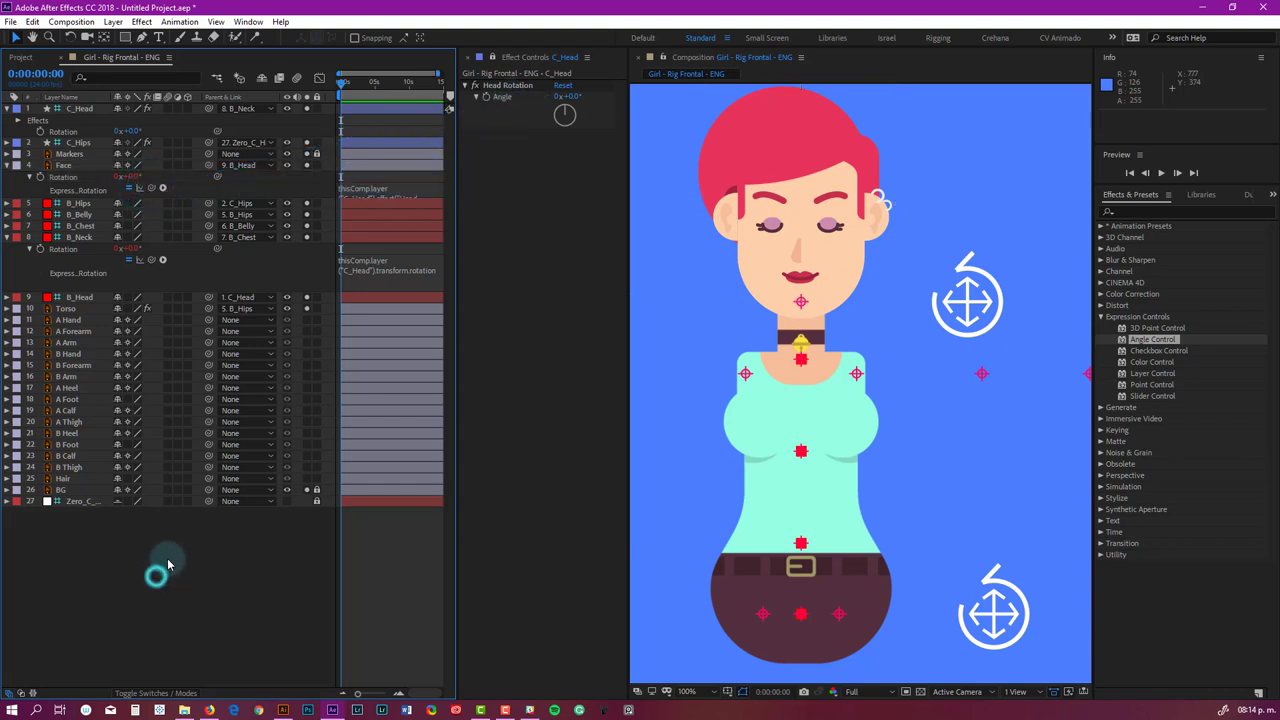
pyautogui.click(980, 298)
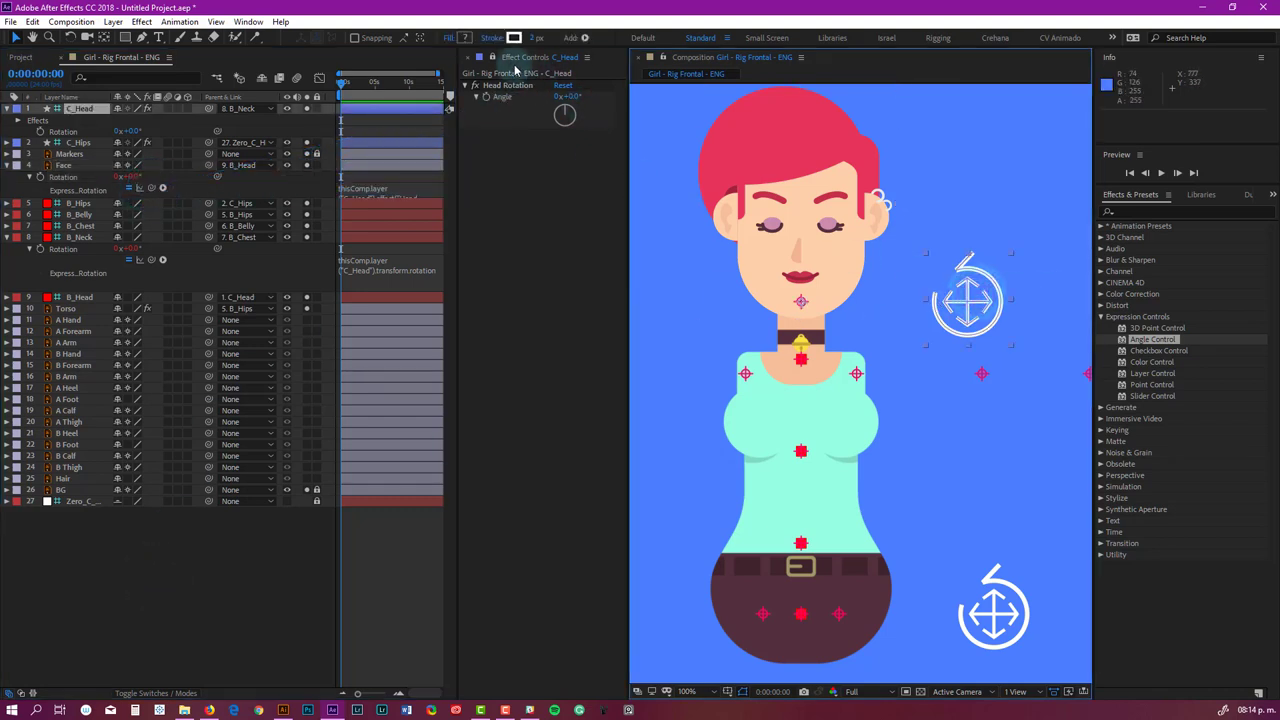
pyautogui.click(492, 60)
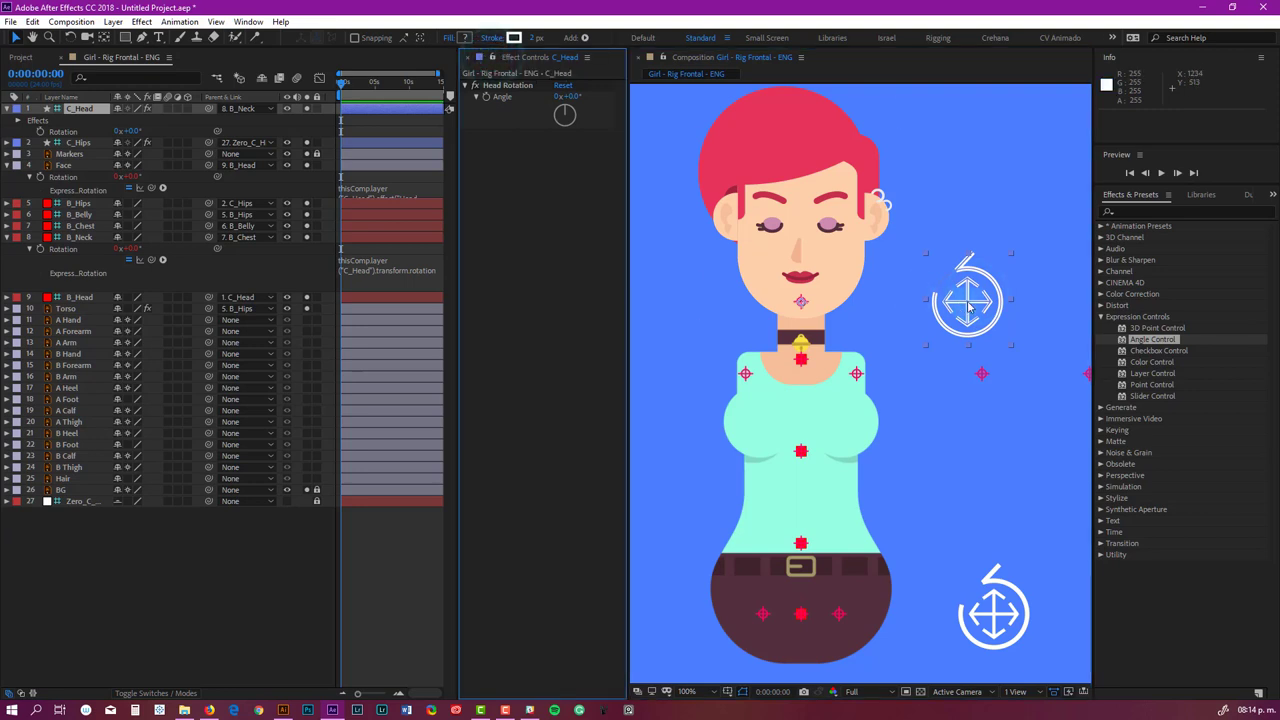
# Test the C_Head controller by moving it, rotating it and changing its Head Rotation angle, undoing each change.
pyautogui.moveTo(978, 312); pyautogui.dragTo(936, 268)
pyautogui.hotkey('ctrl', 'z')
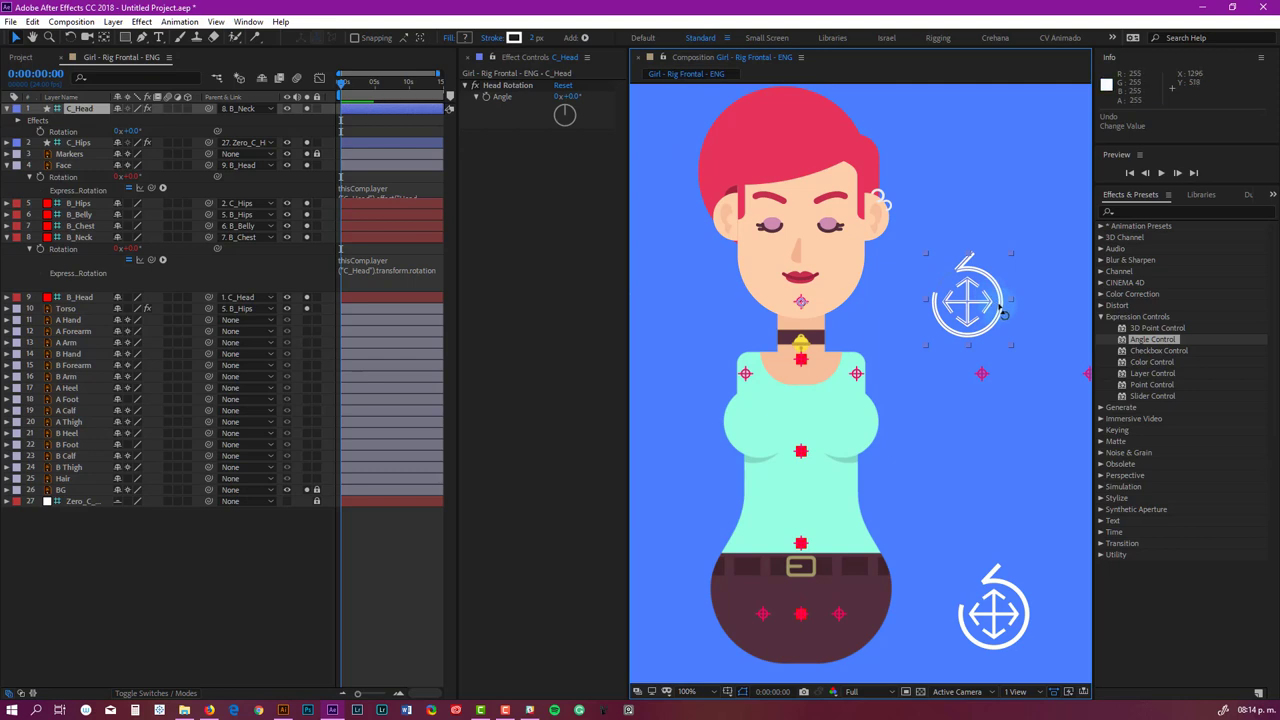
pyautogui.press('w')
pyautogui.moveTo(1001, 312); pyautogui.dragTo(995, 248)
pyautogui.hotkey('ctrl', 'z')
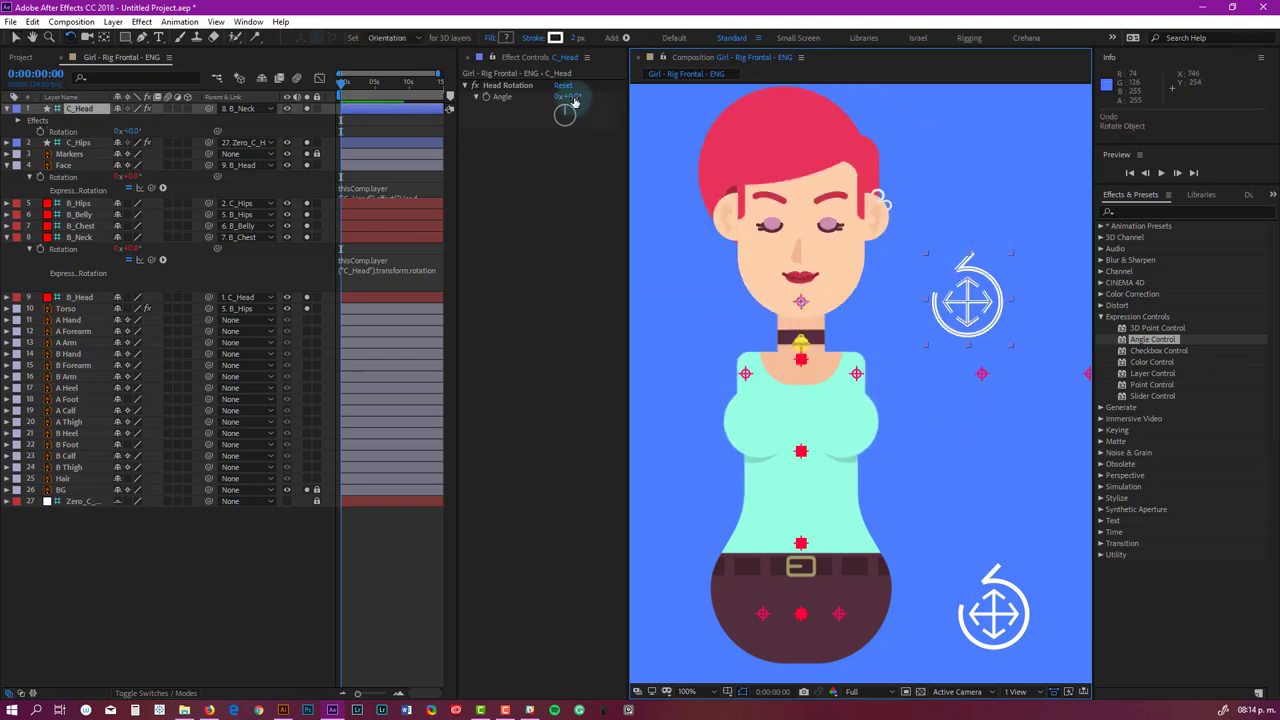
pyautogui.moveTo(572, 95); pyautogui.dragTo(556, 118)
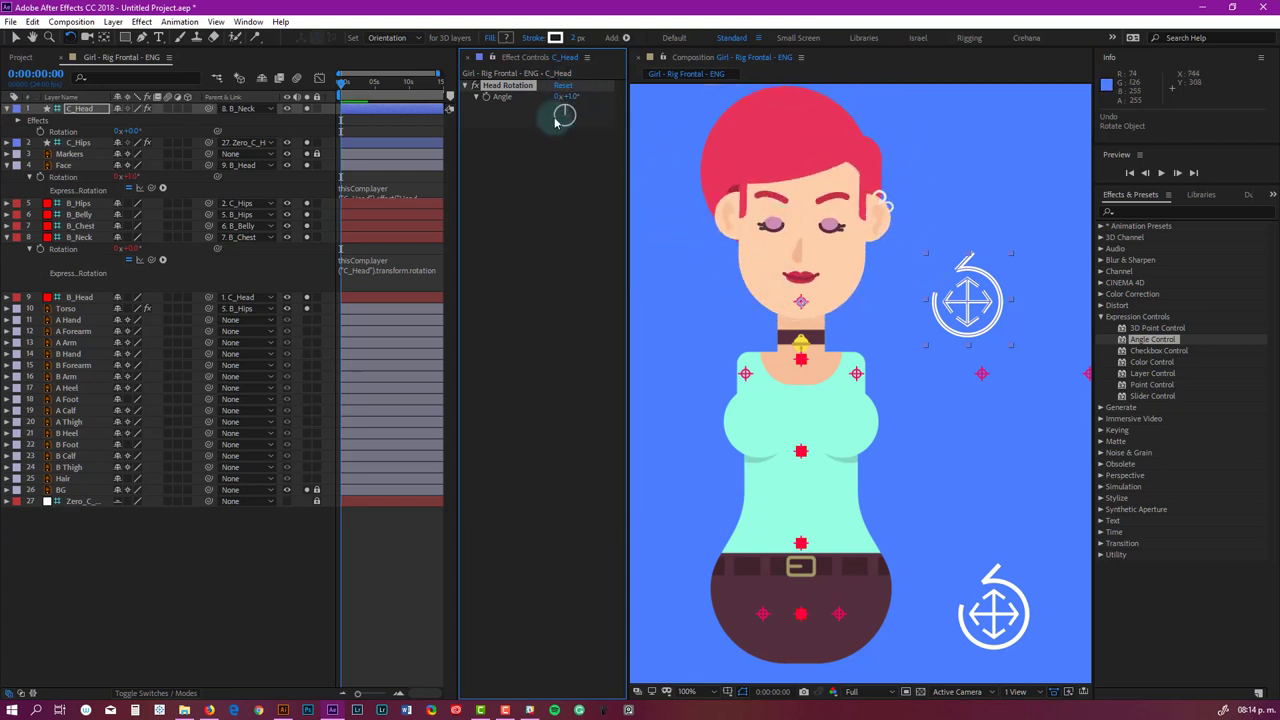
pyautogui.press('v')
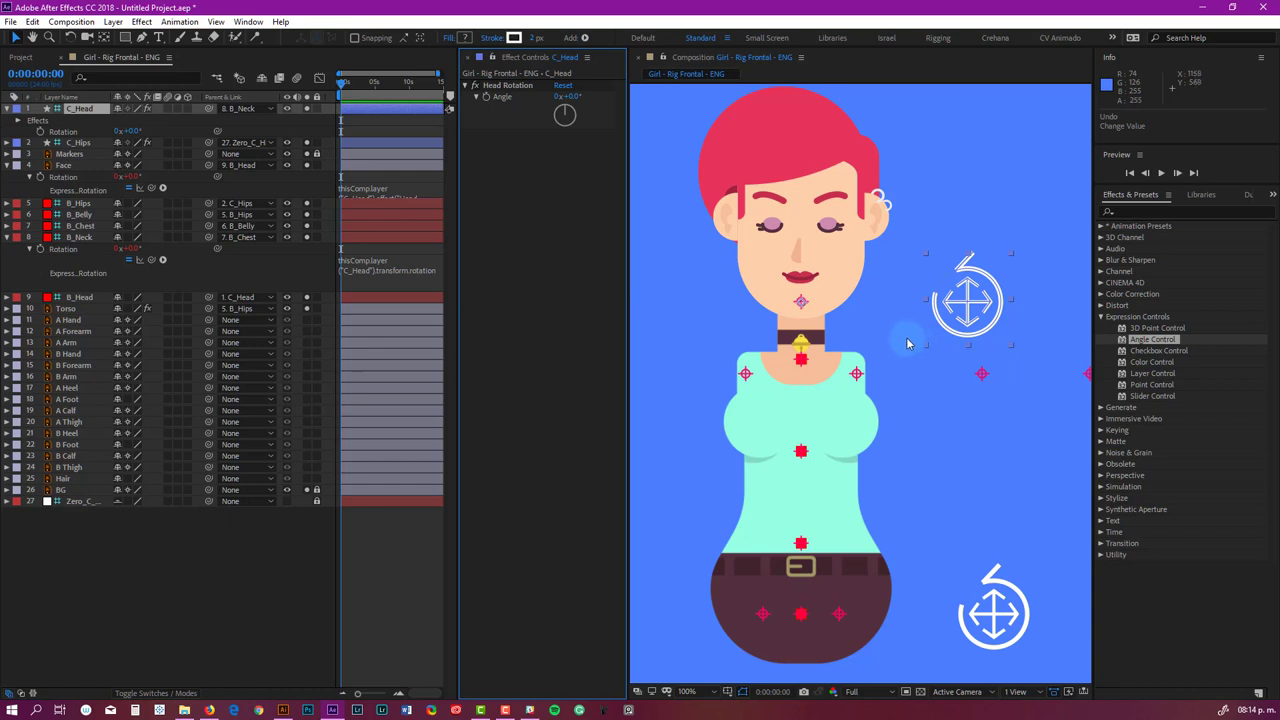
# Collapse the expanded properties of the C_Head, Face and B_Neck layers and deselect everything.
pyautogui.click(7, 108)
pyautogui.click(7, 142)
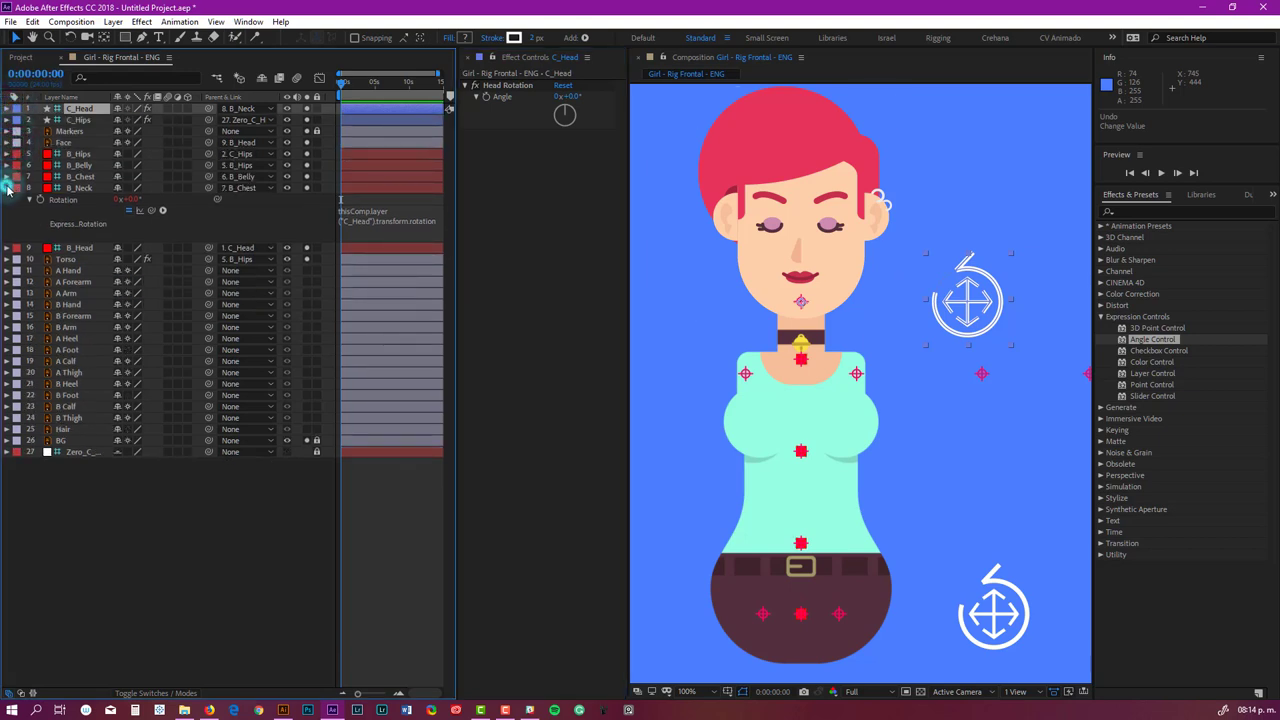
pyautogui.click(7, 188)
pyautogui.click(236, 524)
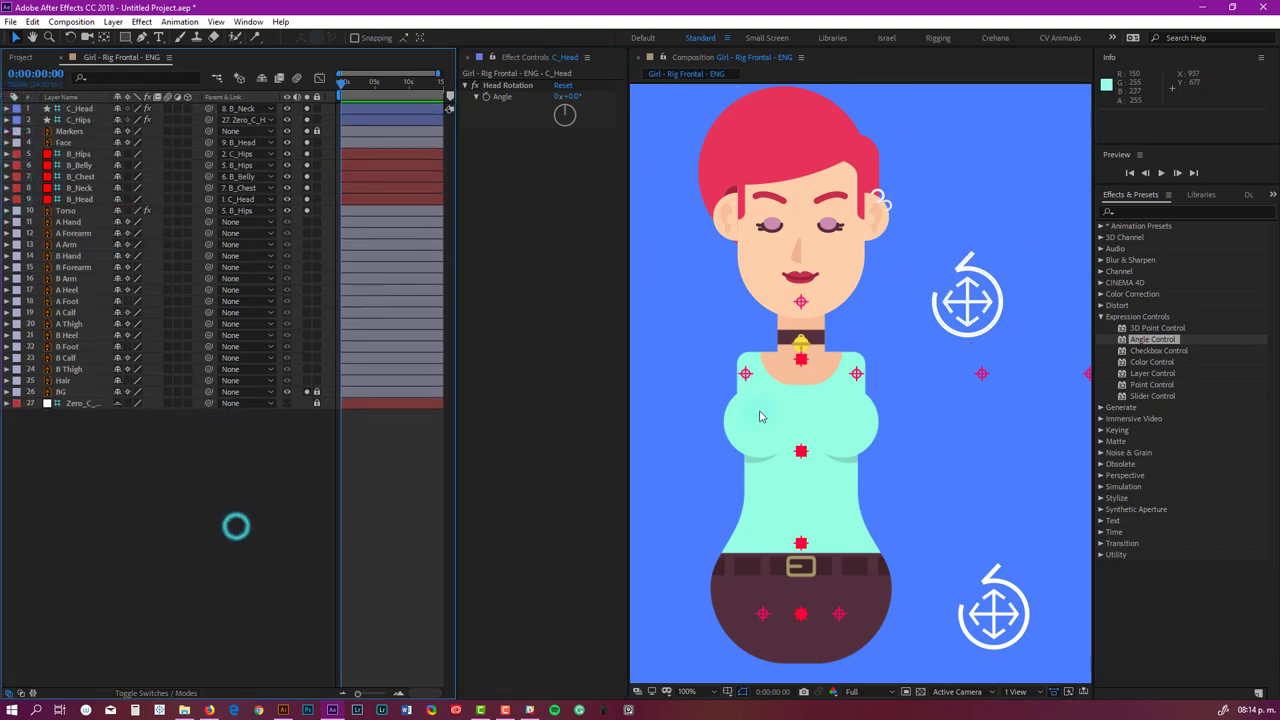
# Create a medium white Duik controller for the B_Chest bone with horizontal and vertical movement on and rotation off.
pyautogui.click(801, 453)
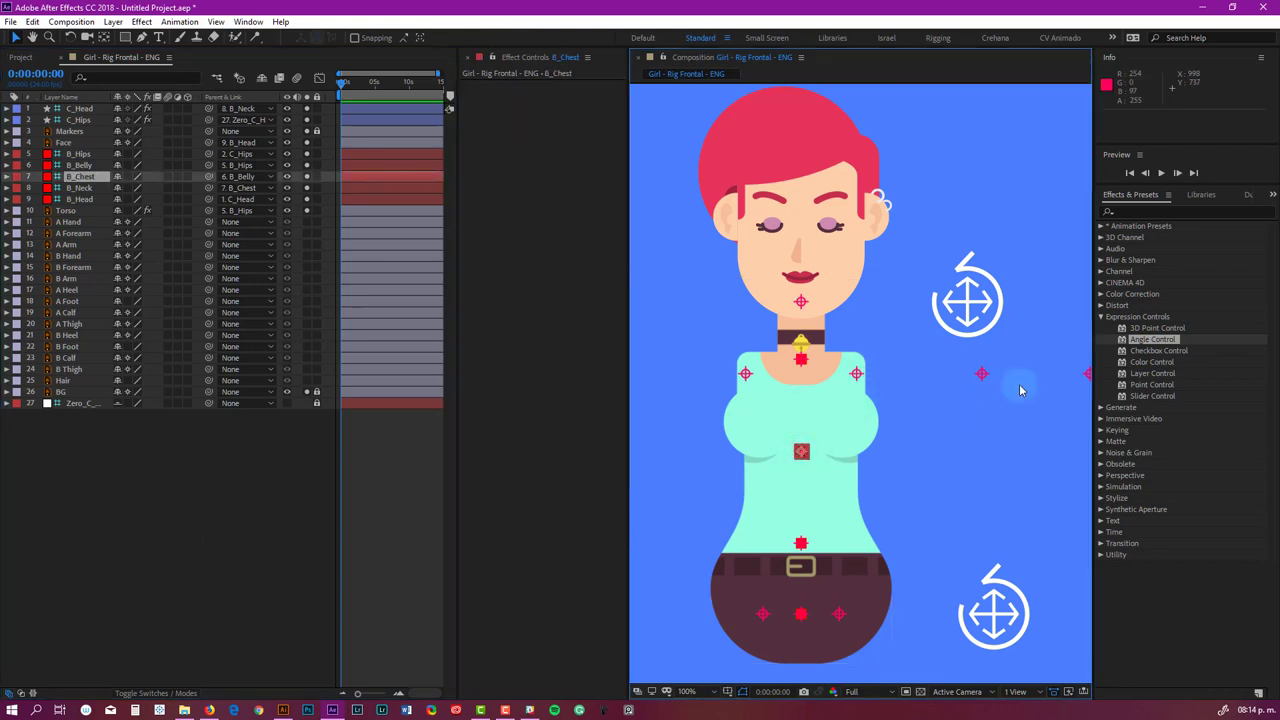
pyautogui.click(1271, 196)
pyautogui.click(1252, 195)
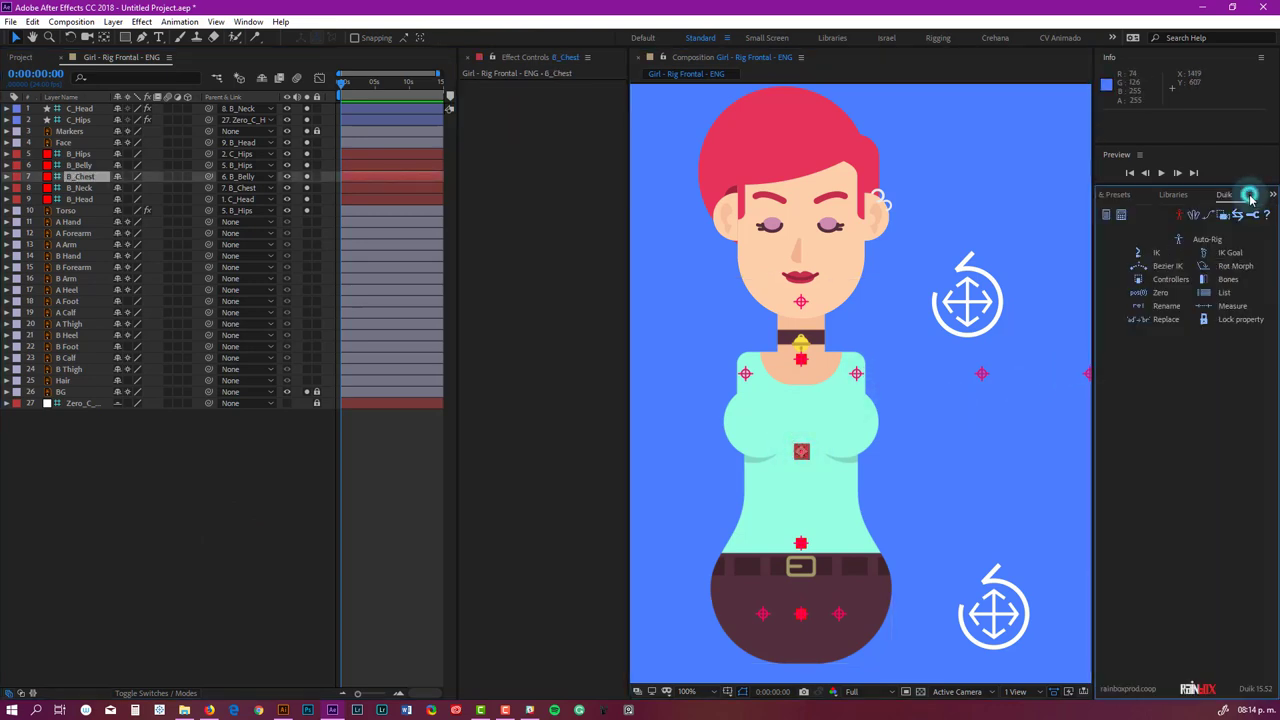
pyautogui.click(1166, 286)
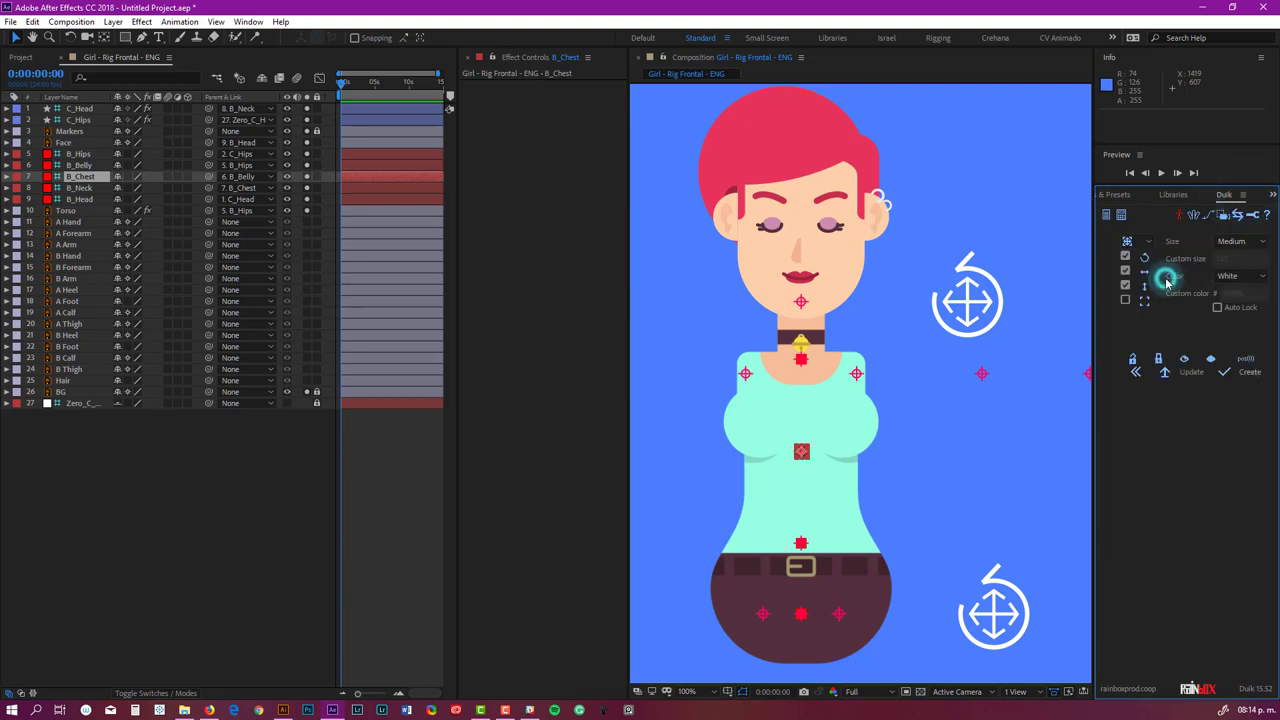
pyautogui.click(1128, 270)
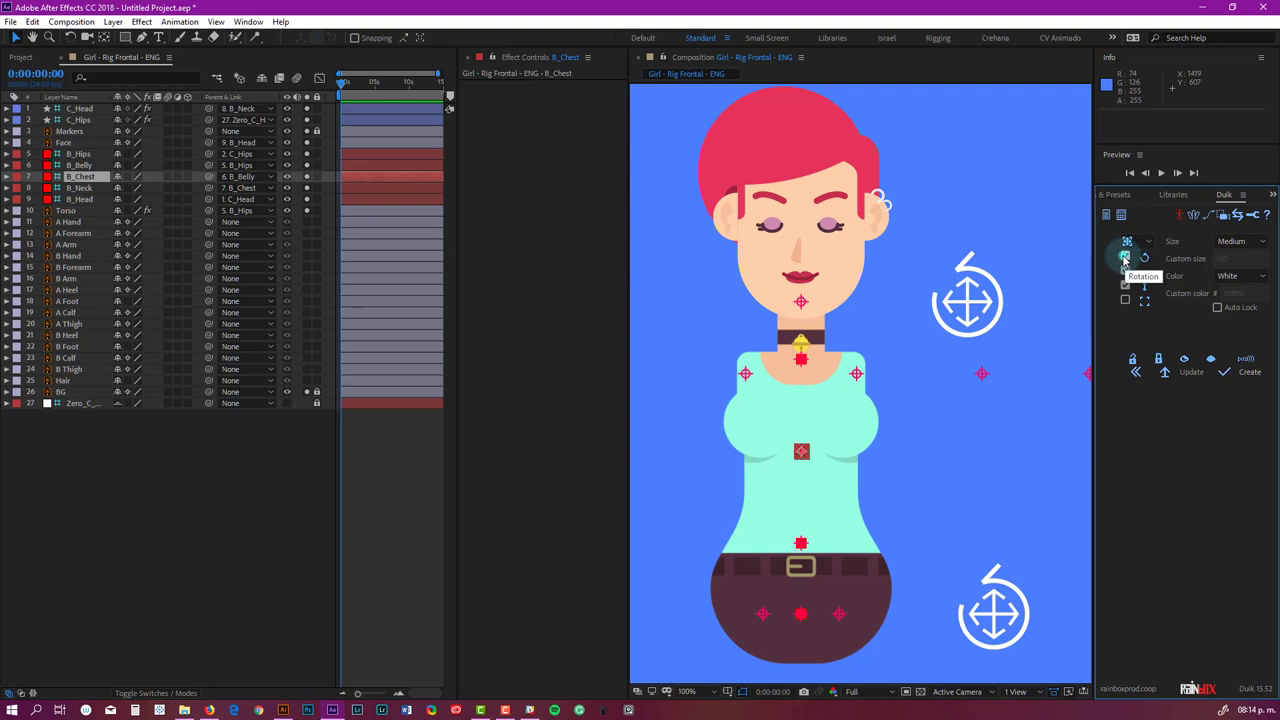
pyautogui.click(1126, 270)
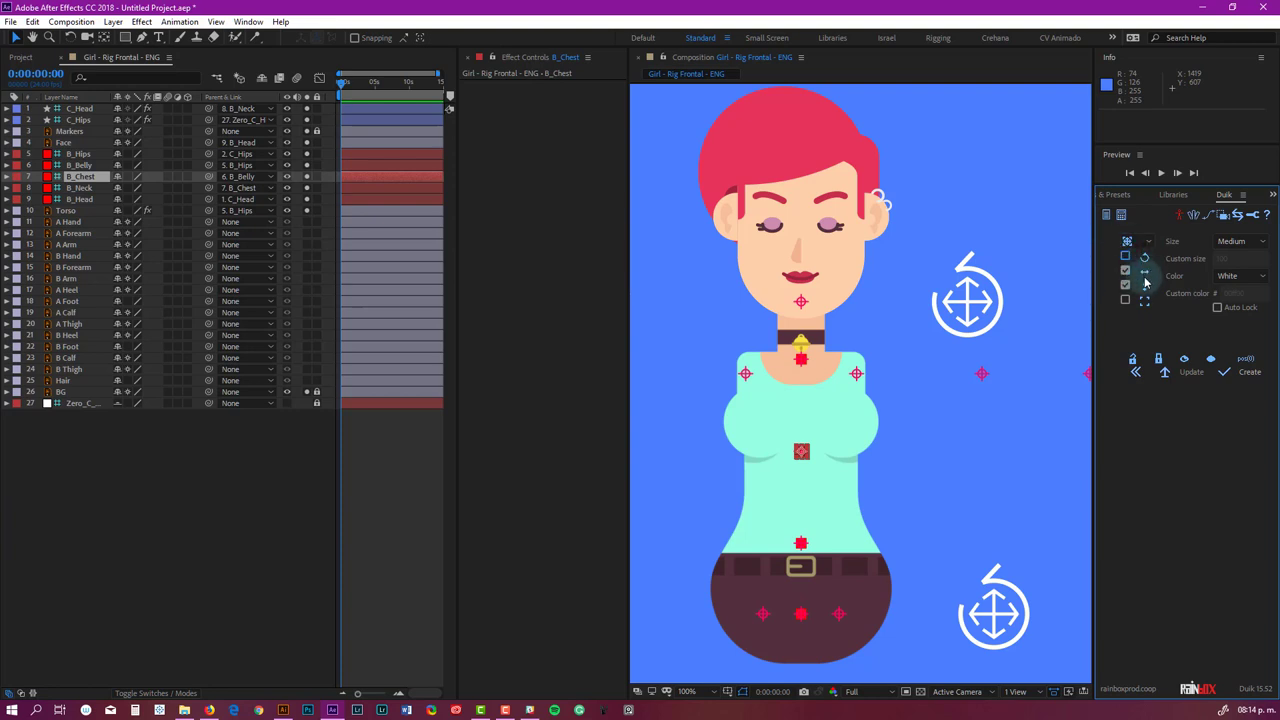
pyautogui.click(1247, 377)
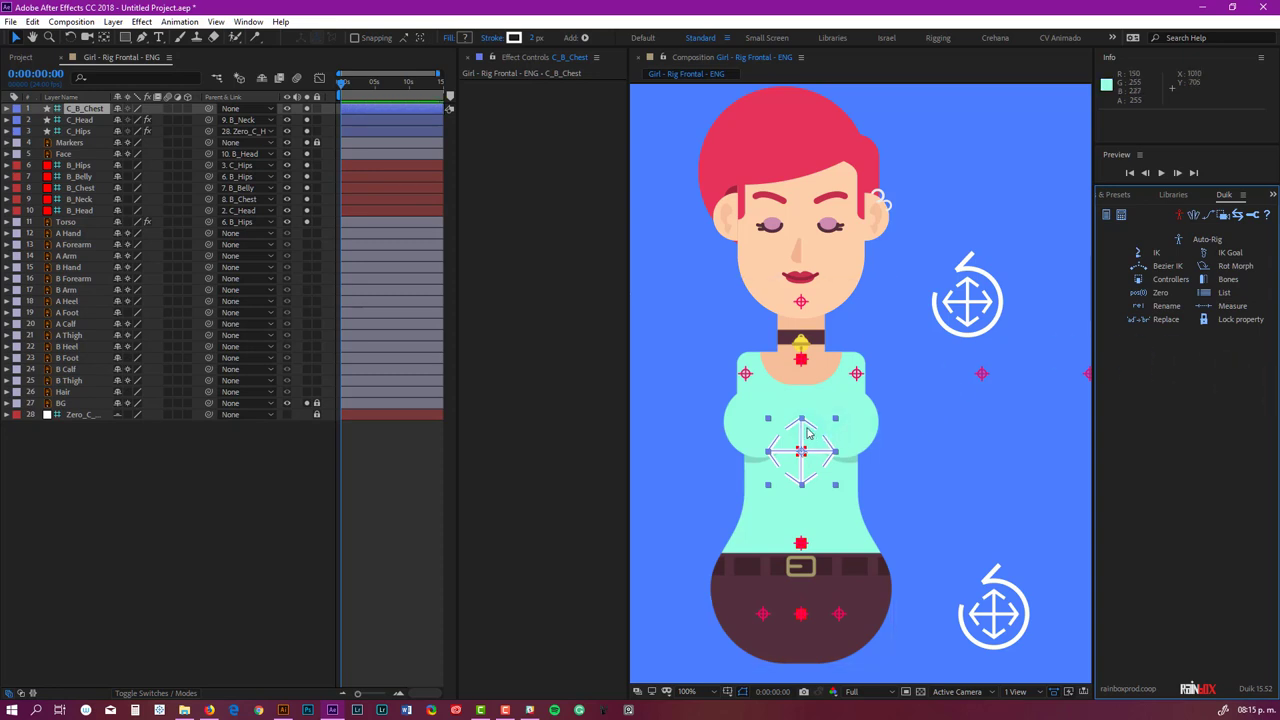
# Update the new chest controller to the Small size and rename its layer C_Chest.
pyautogui.click(1172, 286)
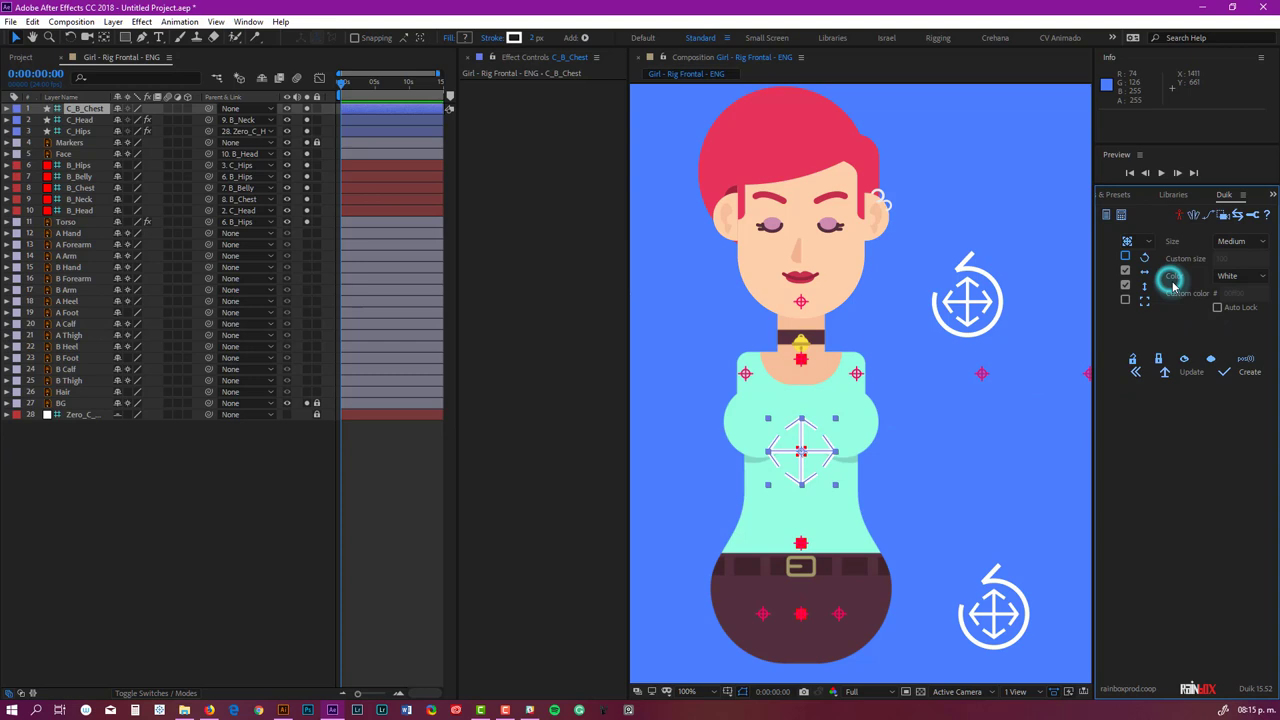
pyautogui.click(1231, 241)
pyautogui.click(1229, 258)
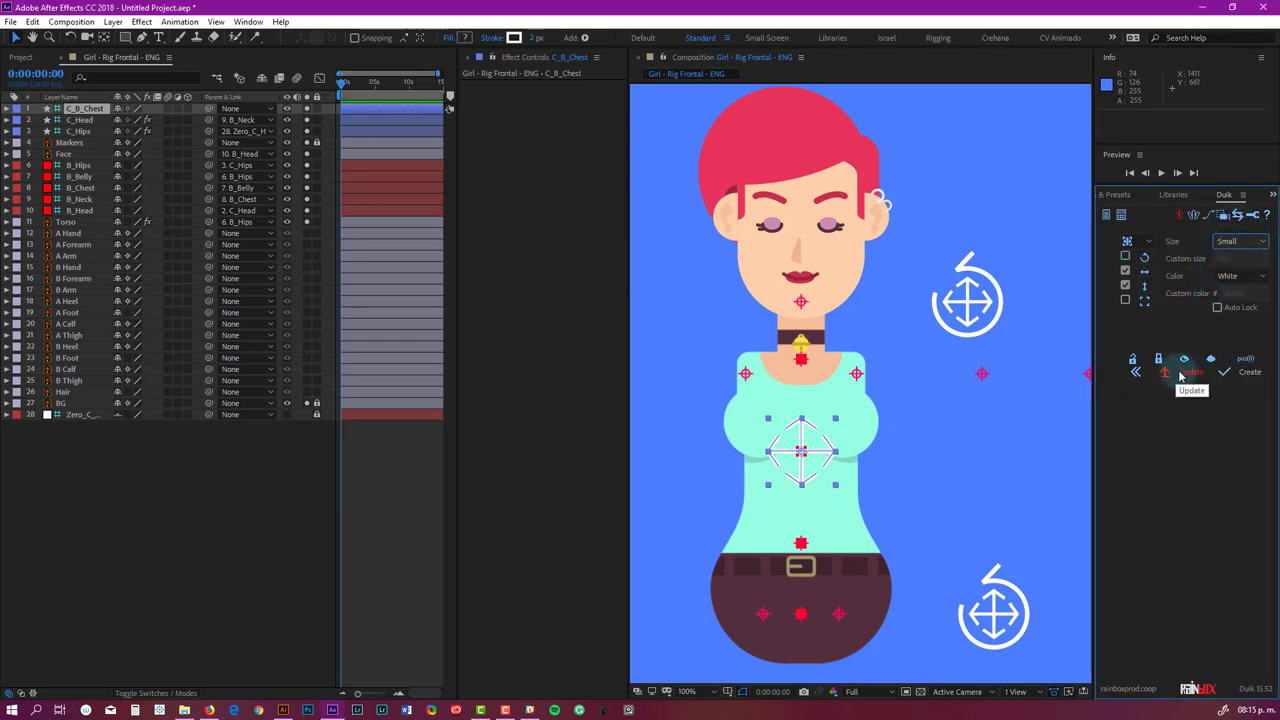
pyautogui.click(1187, 375)
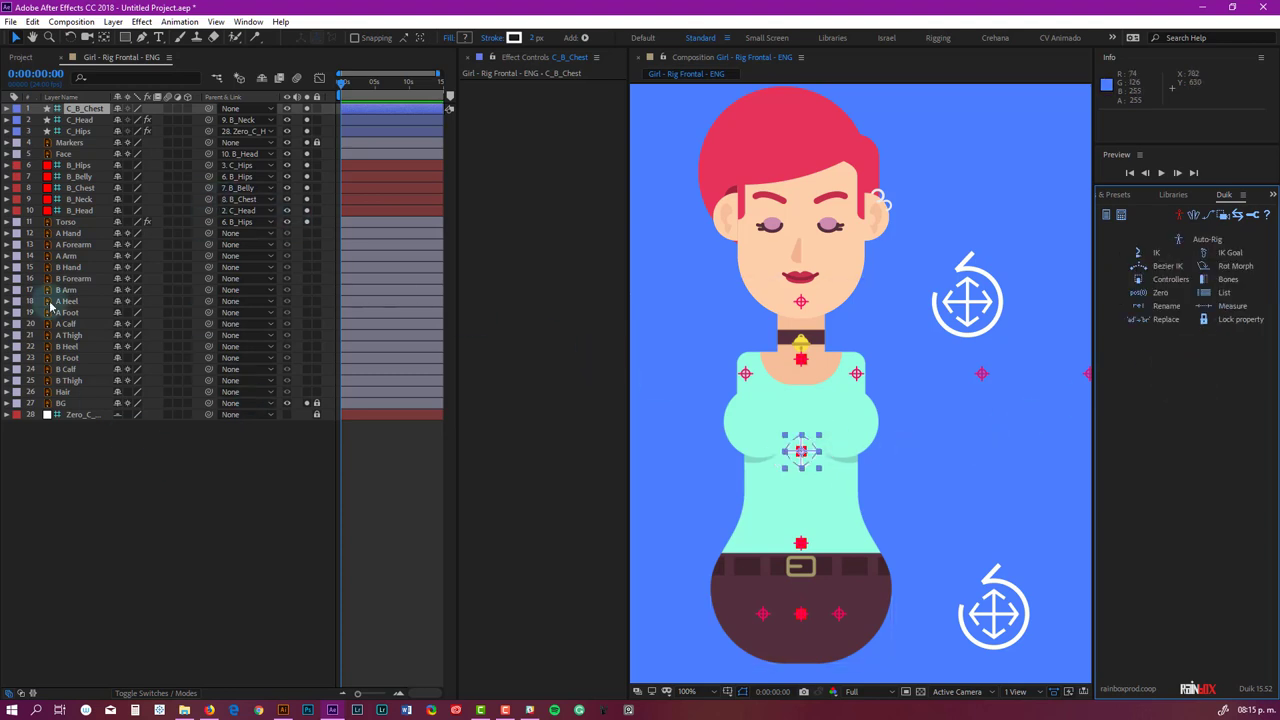
pyautogui.click(85, 108)
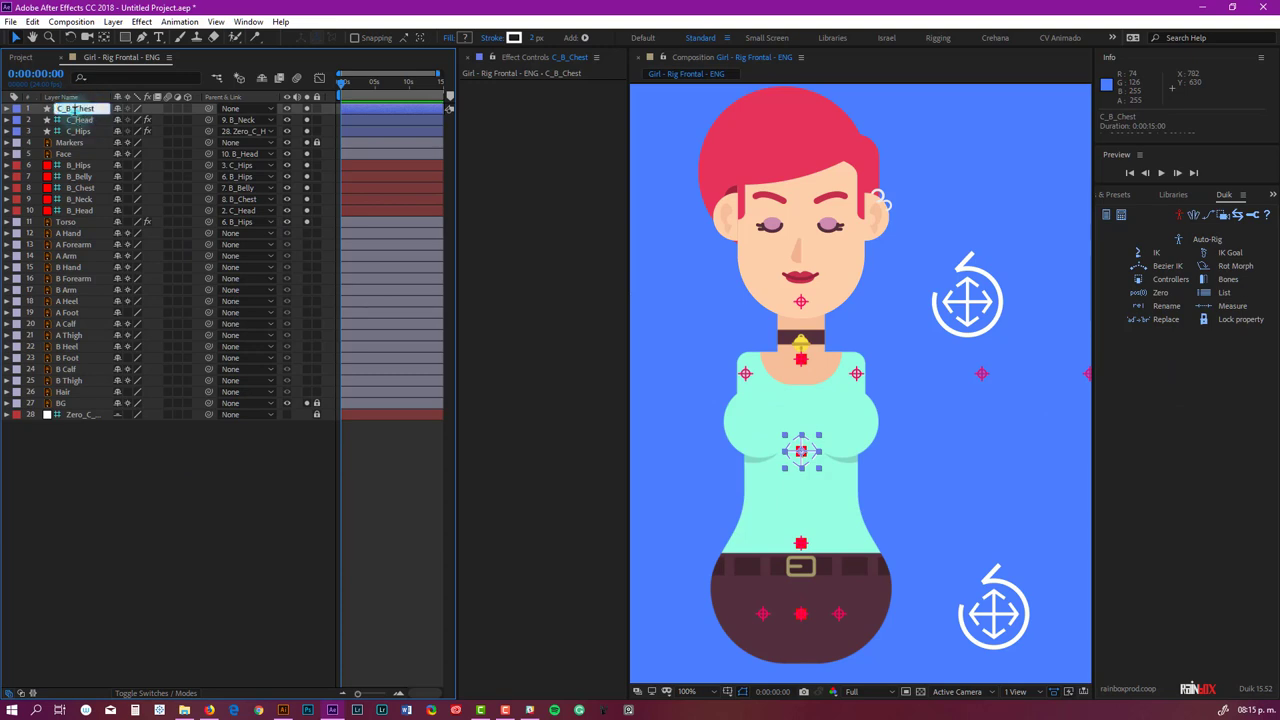
pyautogui.write('C_Chest')
pyautogui.press('Return')
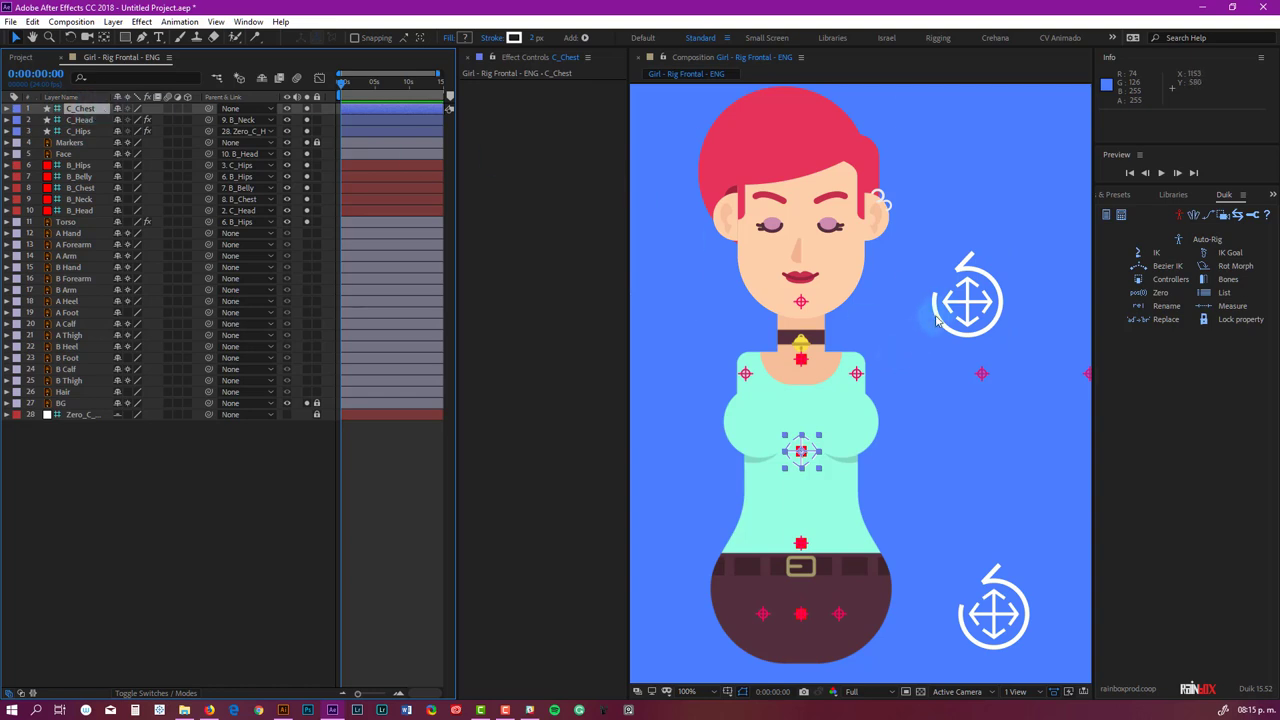
# Parent B_Chest to C_Chest and C_Chest to B_Belly, placing the C_Chest layer between C_Head and C_Hips.
pyautogui.keyDown('shift'); pyautogui.click(80, 131); pyautogui.keyUp('shift')
pyautogui.moveTo(80, 119); pyautogui.dragTo(115, 182)
pyautogui.click(84, 188)
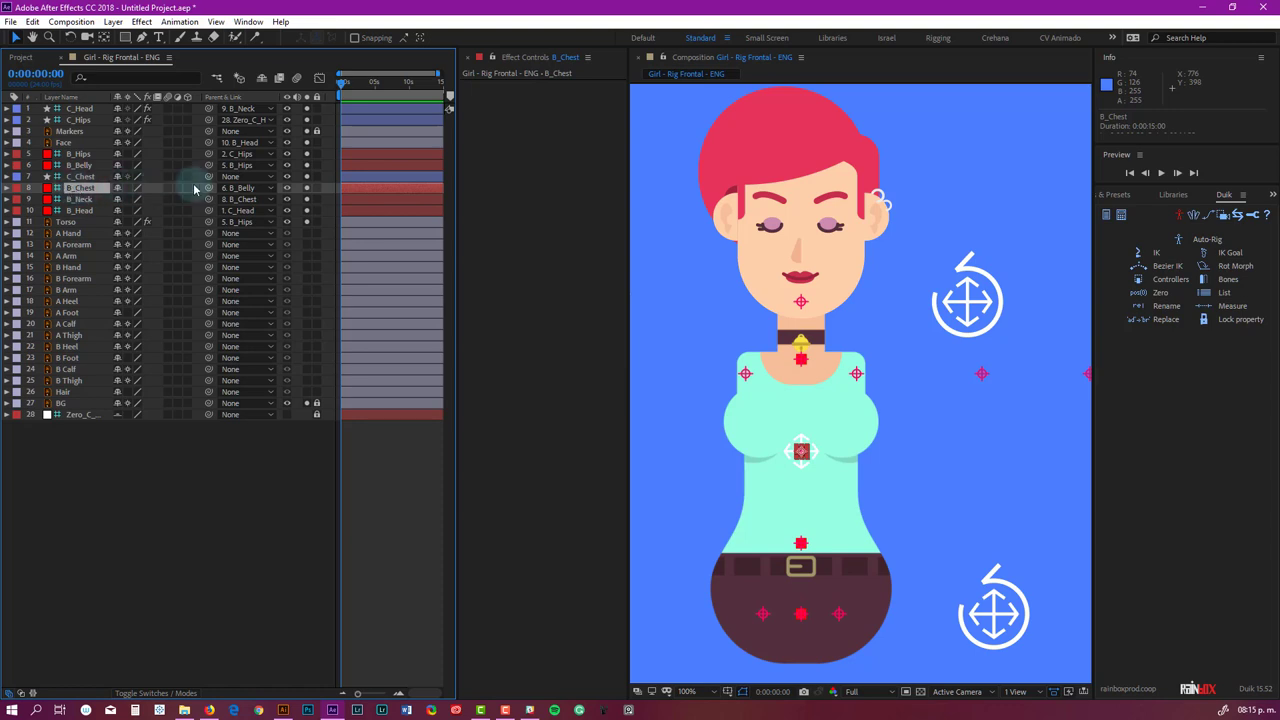
pyautogui.moveTo(210, 188); pyautogui.dragTo(84, 178)
pyautogui.click(84, 177)
pyautogui.moveTo(206, 176); pyautogui.dragTo(103, 121)
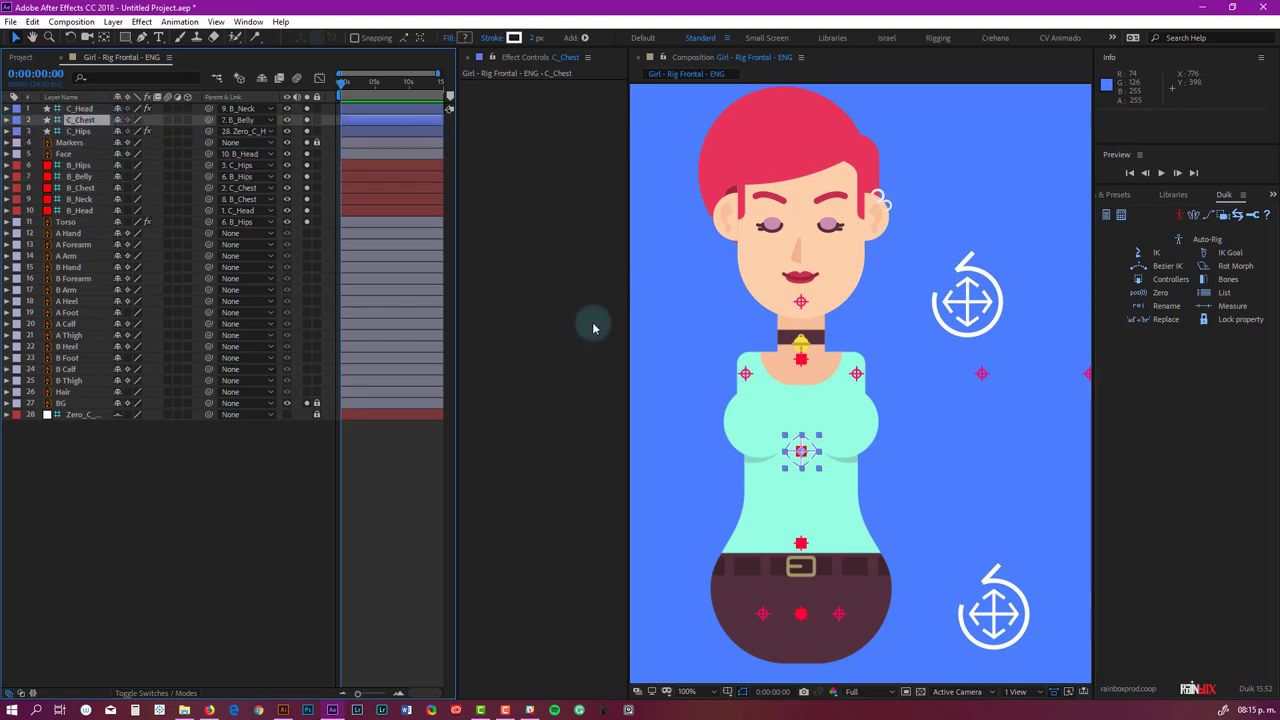
# Test the C_Chest controller by moving it sideways and rotating it to -25°, undoing each change.
pyautogui.click(797, 451)
pyautogui.moveTo(797, 451); pyautogui.dragTo(829, 452)
pyautogui.click(911, 363)
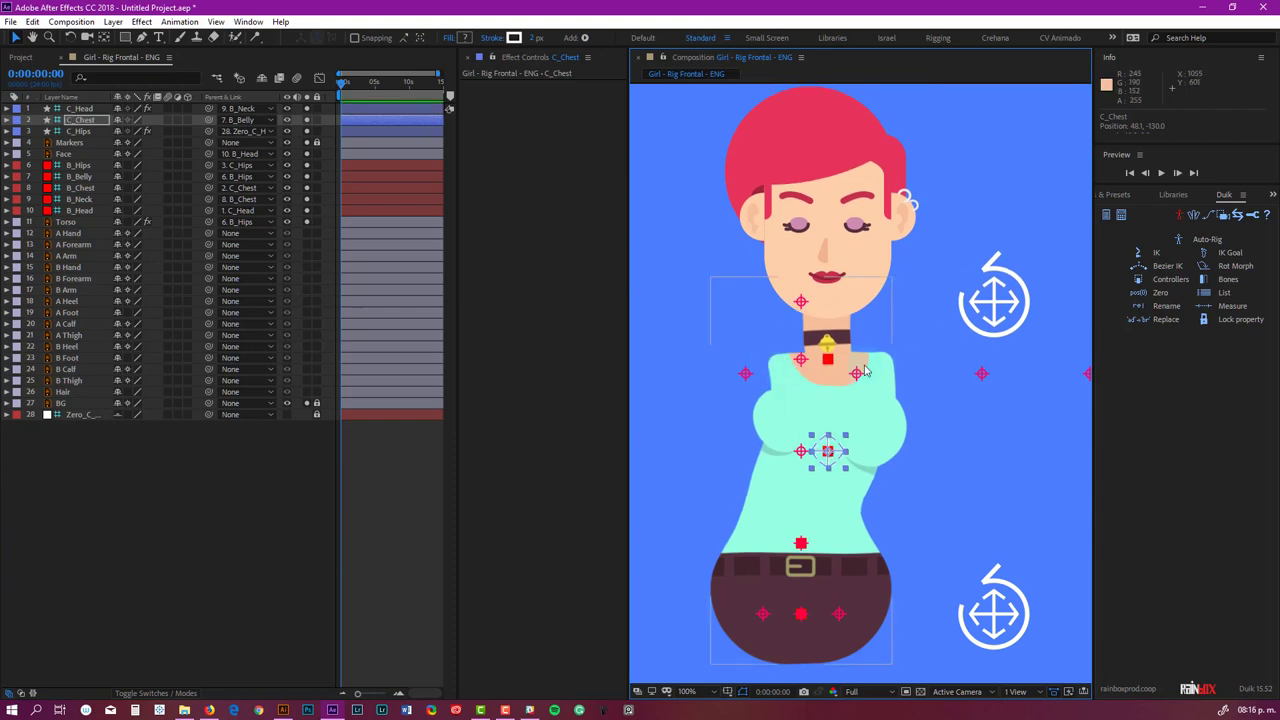
pyautogui.hotkey('ctrl', 'z')
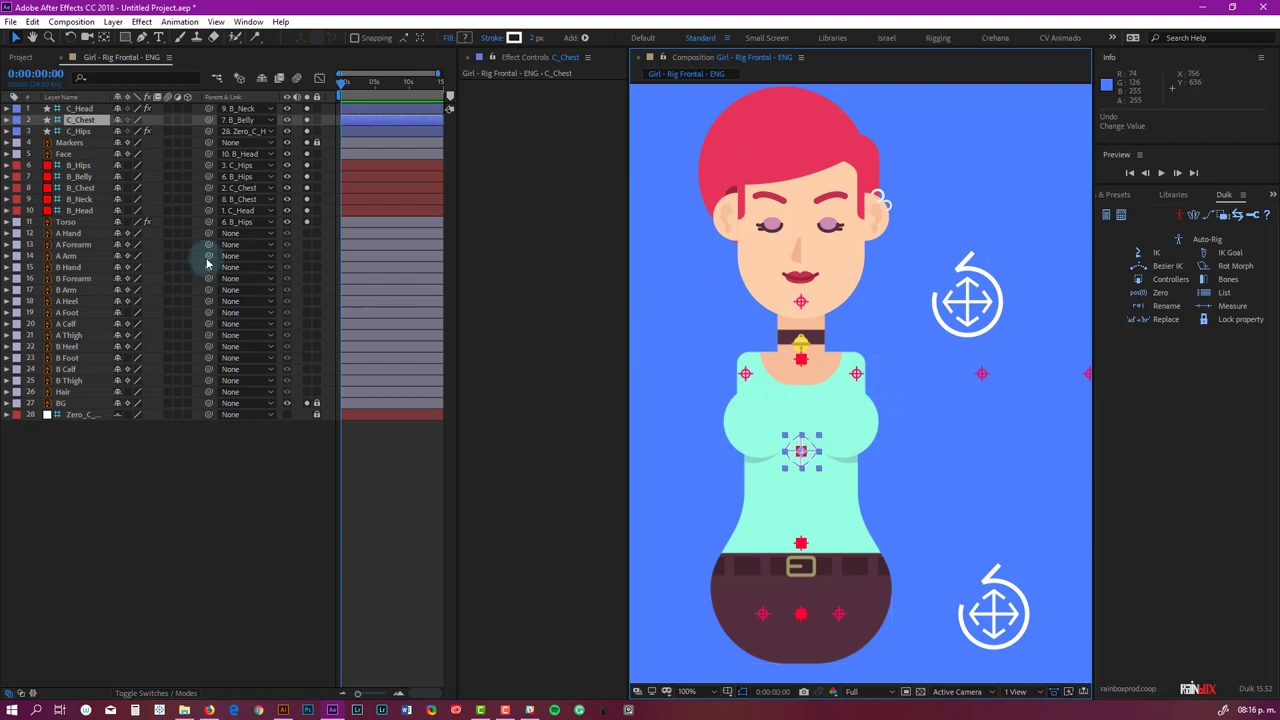
pyautogui.press('r')
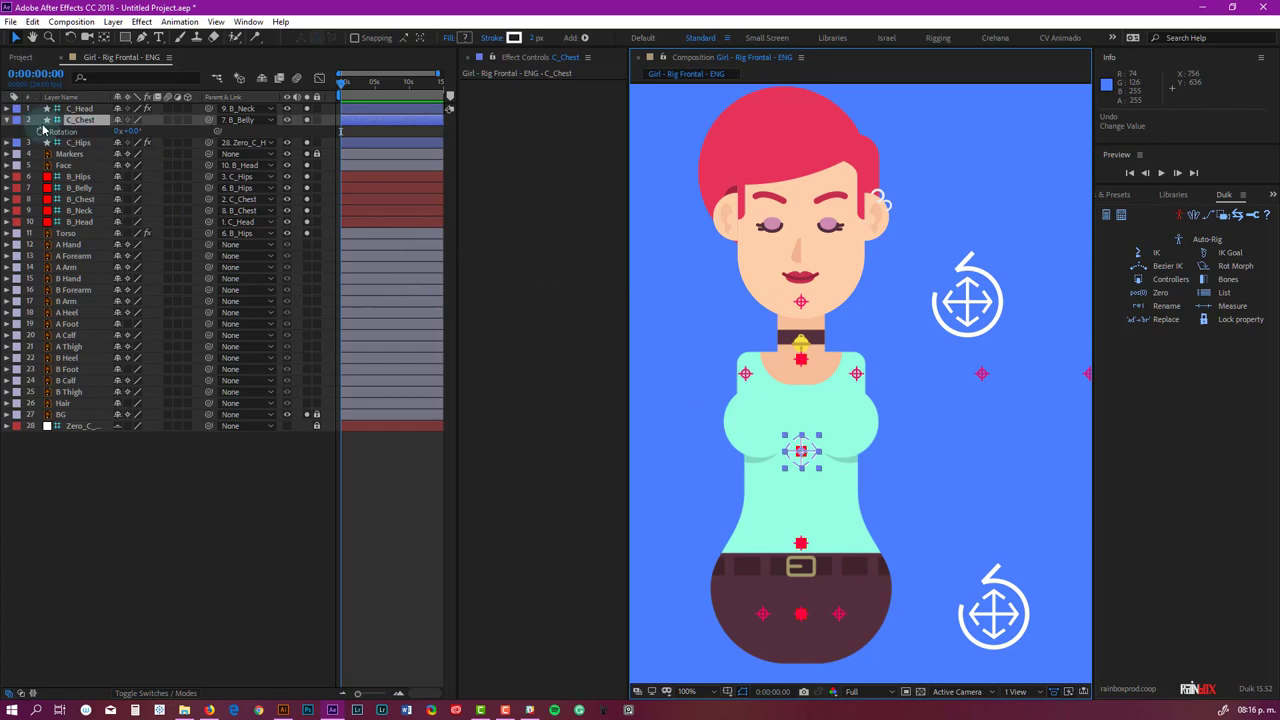
pyautogui.moveTo(128, 131)
pyautogui.mouseDown()
pyautogui.moveTo(140, 130)
pyautogui.moveTo(126, 130)
pyautogui.mouseUp()
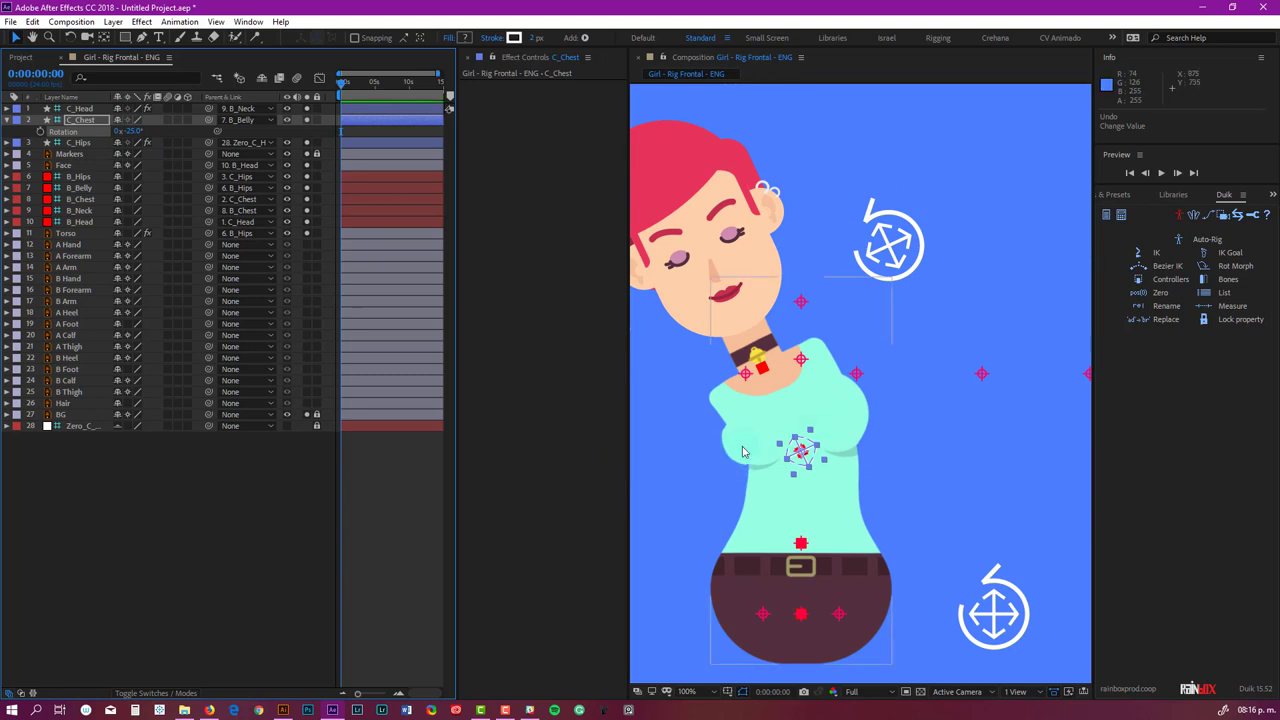
pyautogui.hotkey('ctrl', 'z')
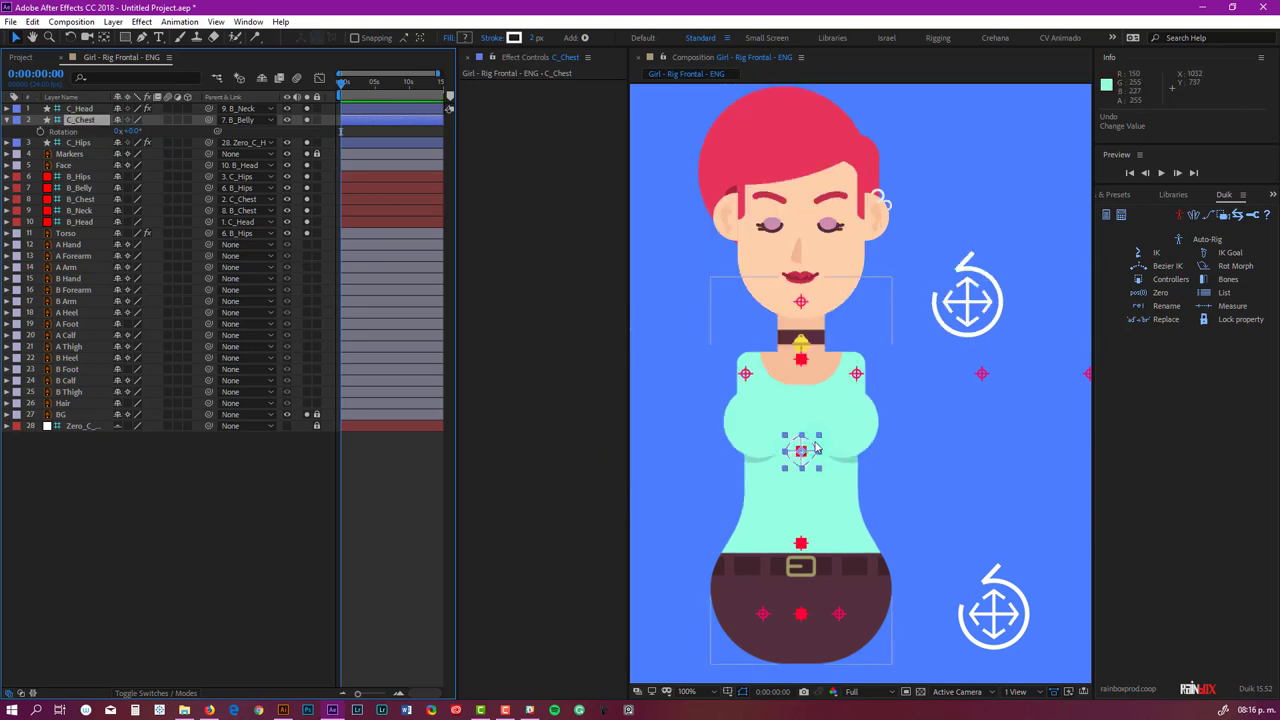
# Lock C_Chest's rotation with the expression 0, collapse its properties and deselect everything.
pyautogui.keyDown('alt'); pyautogui.click(40, 131); pyautogui.keyUp('alt')
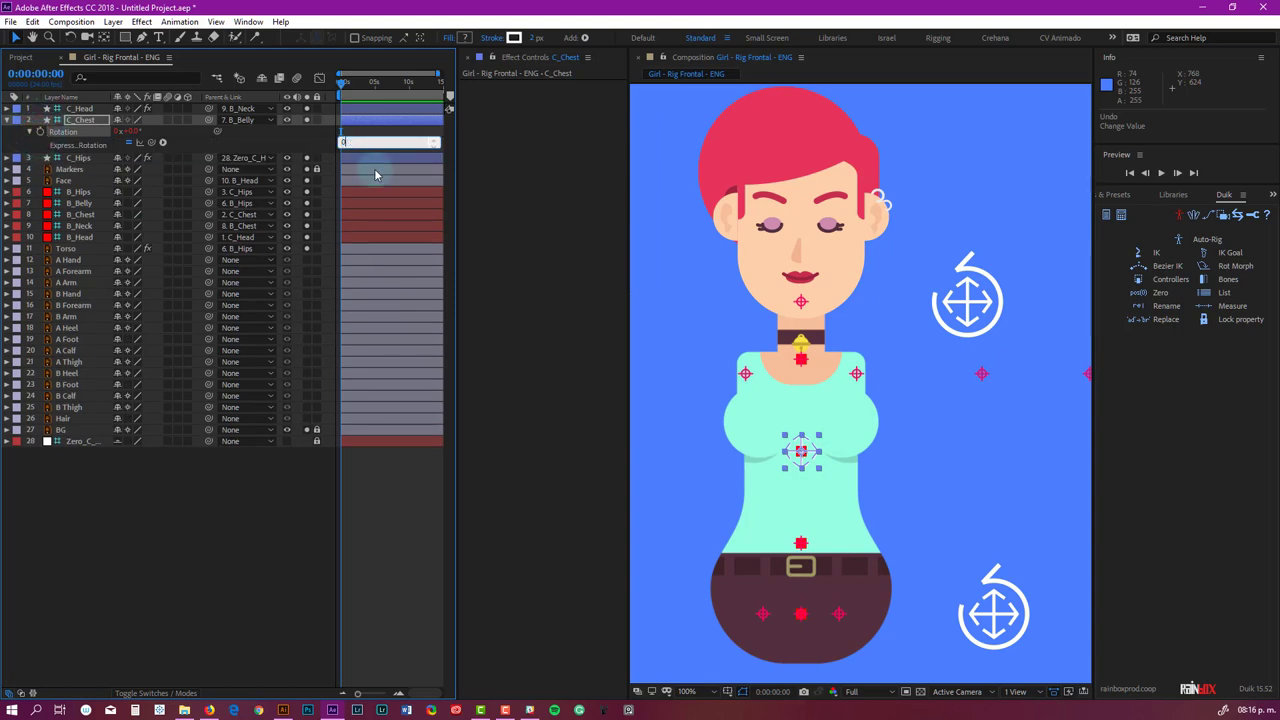
pyautogui.click(375, 175)
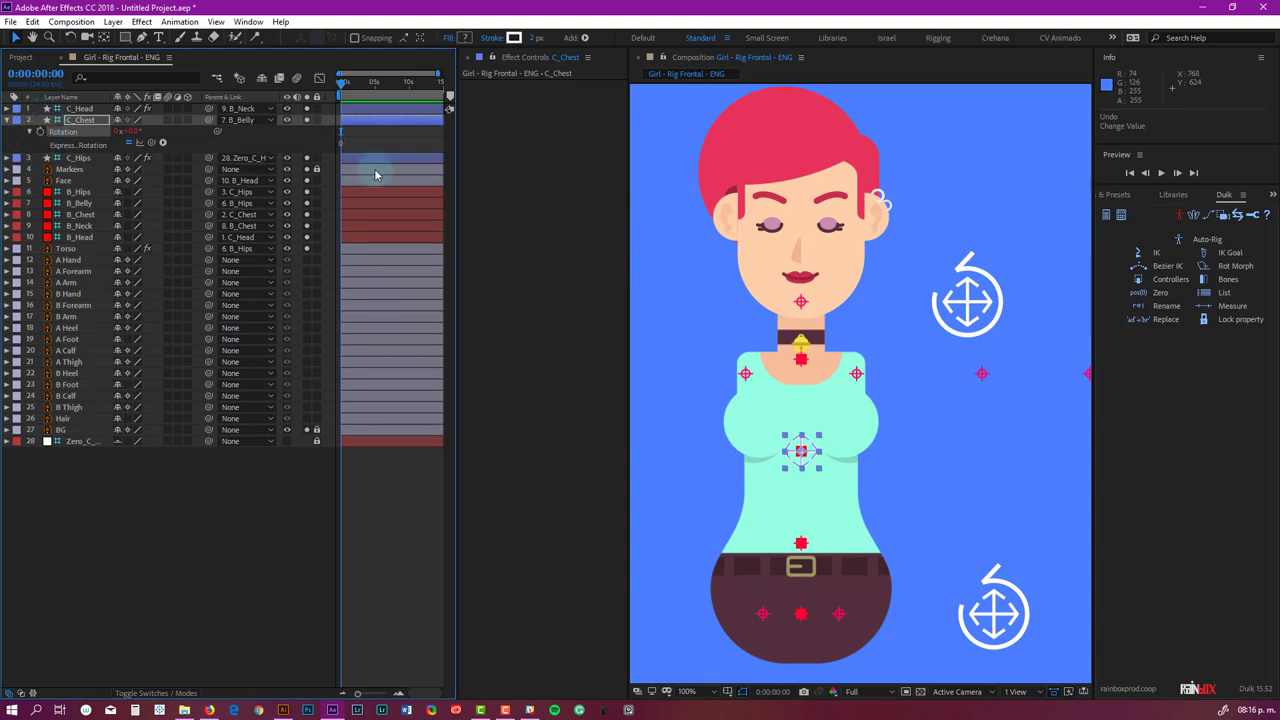
pyautogui.click(7, 121)
pyautogui.click(160, 492)
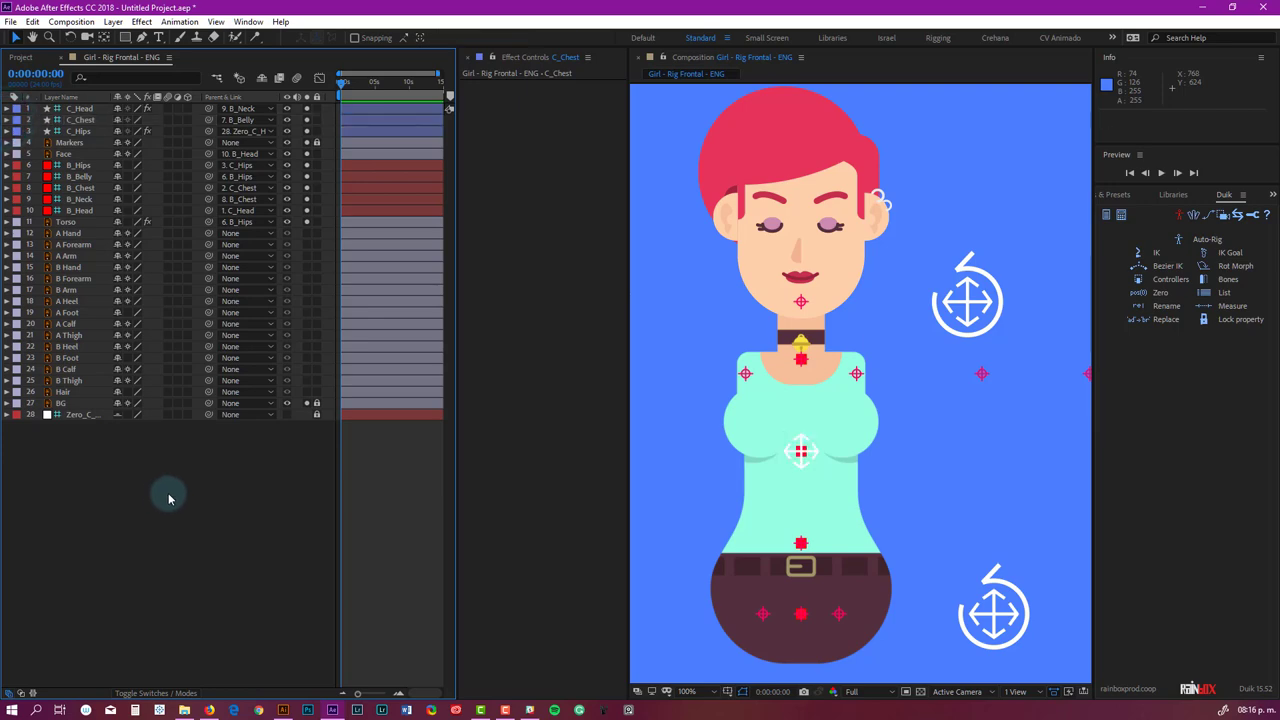
# Test the rig by rotating the C_Hips and C_Head controllers and moving C_Head, undoing each change.
pyautogui.click(802, 454)
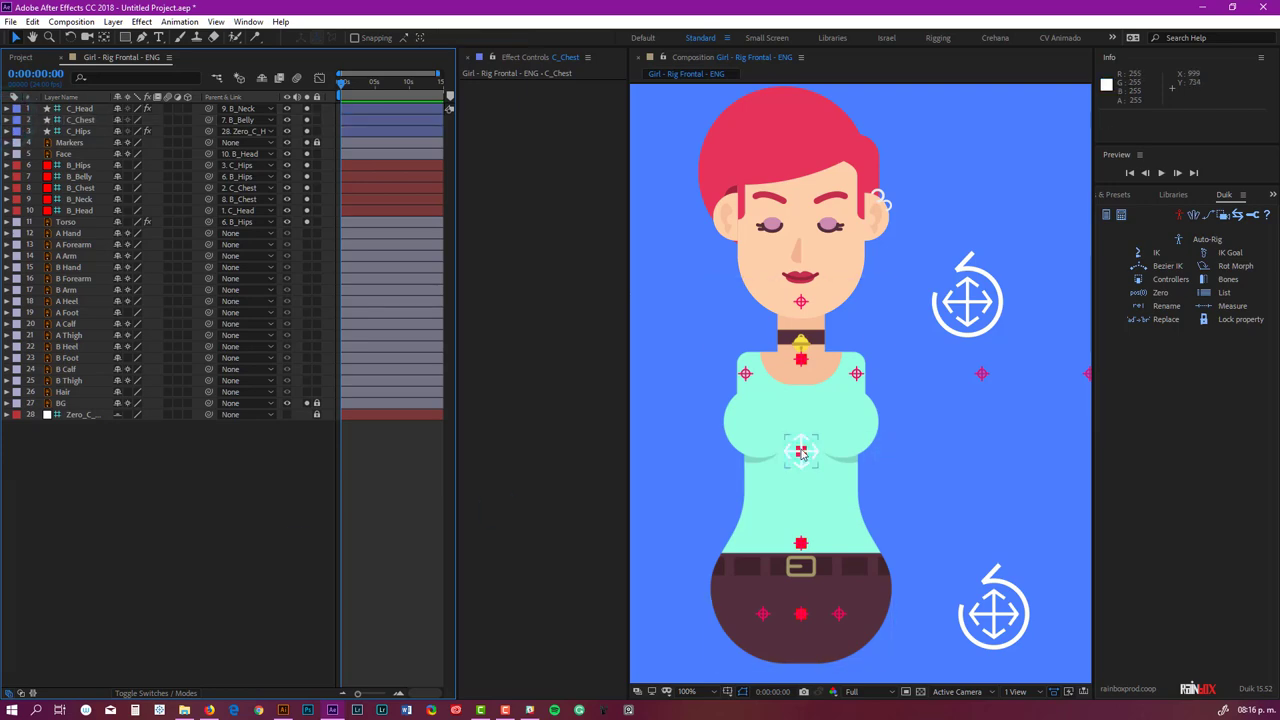
pyautogui.click(1025, 597)
pyautogui.press('w')
pyautogui.moveTo(1025, 597); pyautogui.dragTo(1000, 471)
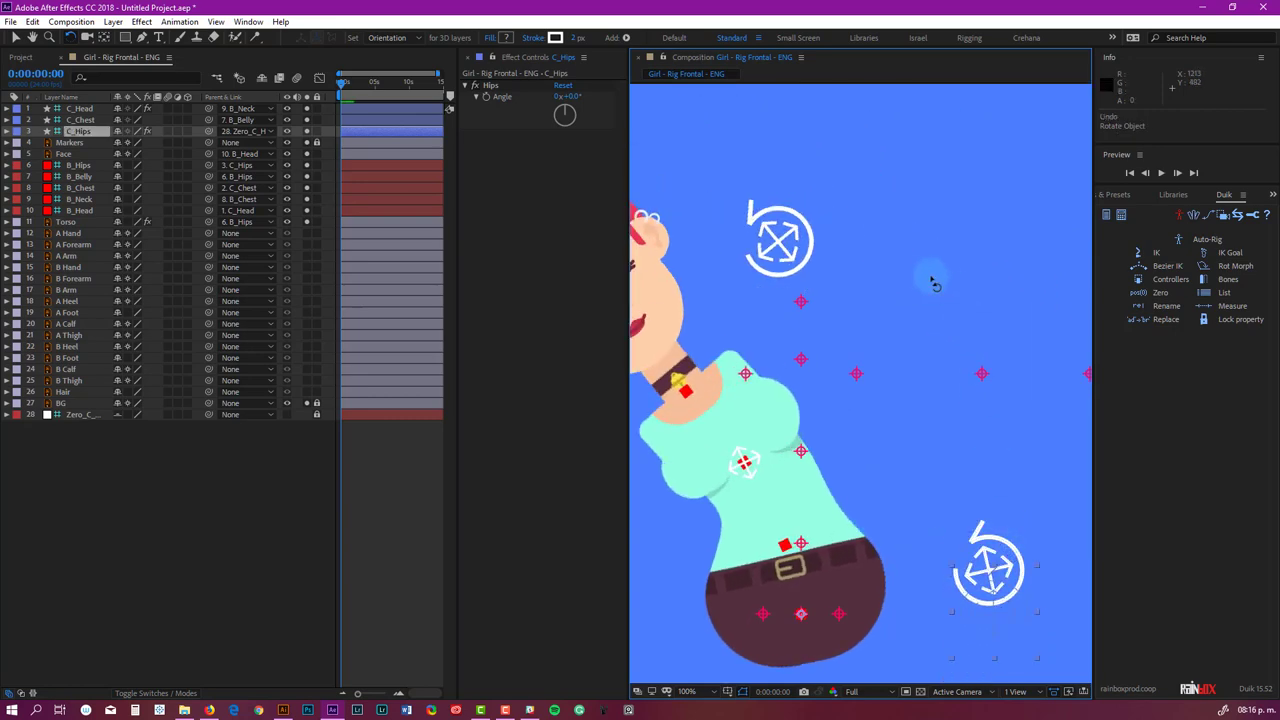
pyautogui.hotkey('ctrl', 'z')
pyautogui.moveTo(966, 283); pyautogui.dragTo(963, 237)
pyautogui.hotkey('ctrl', 'z')
pyautogui.press('v')
pyautogui.moveTo(955, 300)
pyautogui.mouseDown()
pyautogui.moveTo(962, 292)
pyautogui.moveTo(937, 289)
pyautogui.moveTo(947, 302)
pyautogui.mouseUp()
pyautogui.hotkey('ctrl', 'z')
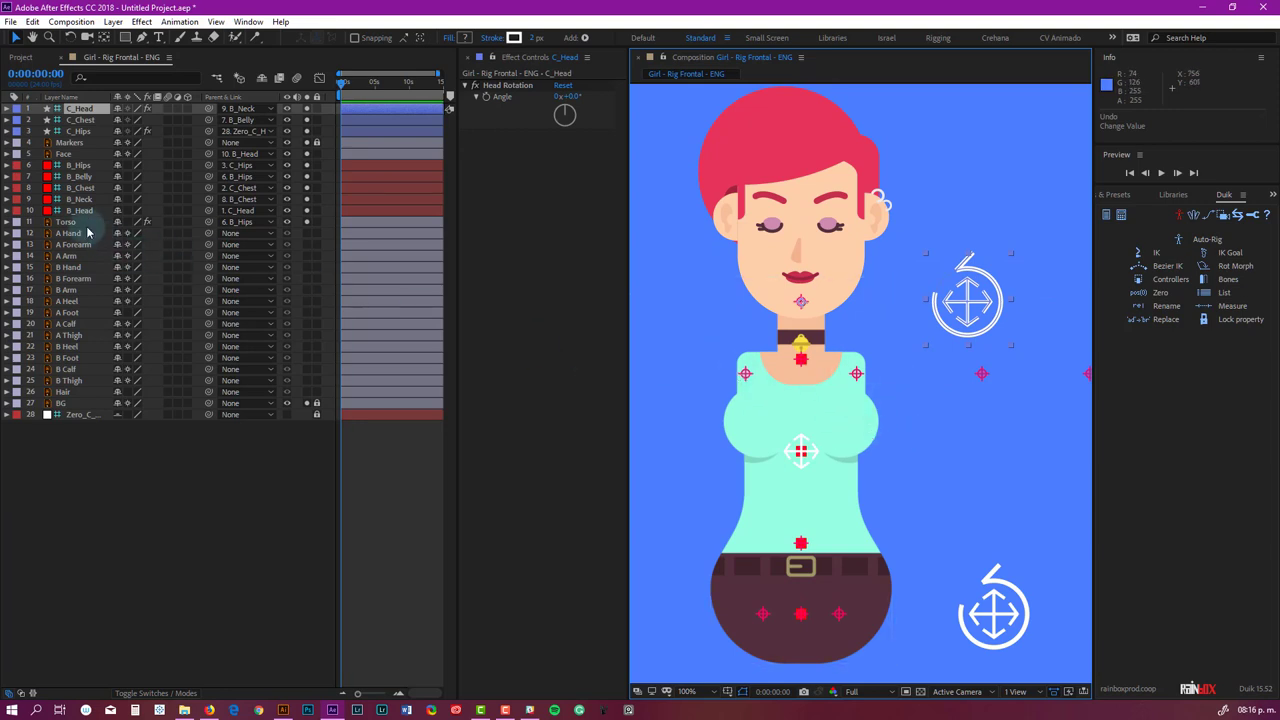
# Add a puppet pin to the Torso layer at the centre of each of the two shoulder markers.
pyautogui.click(60, 222)
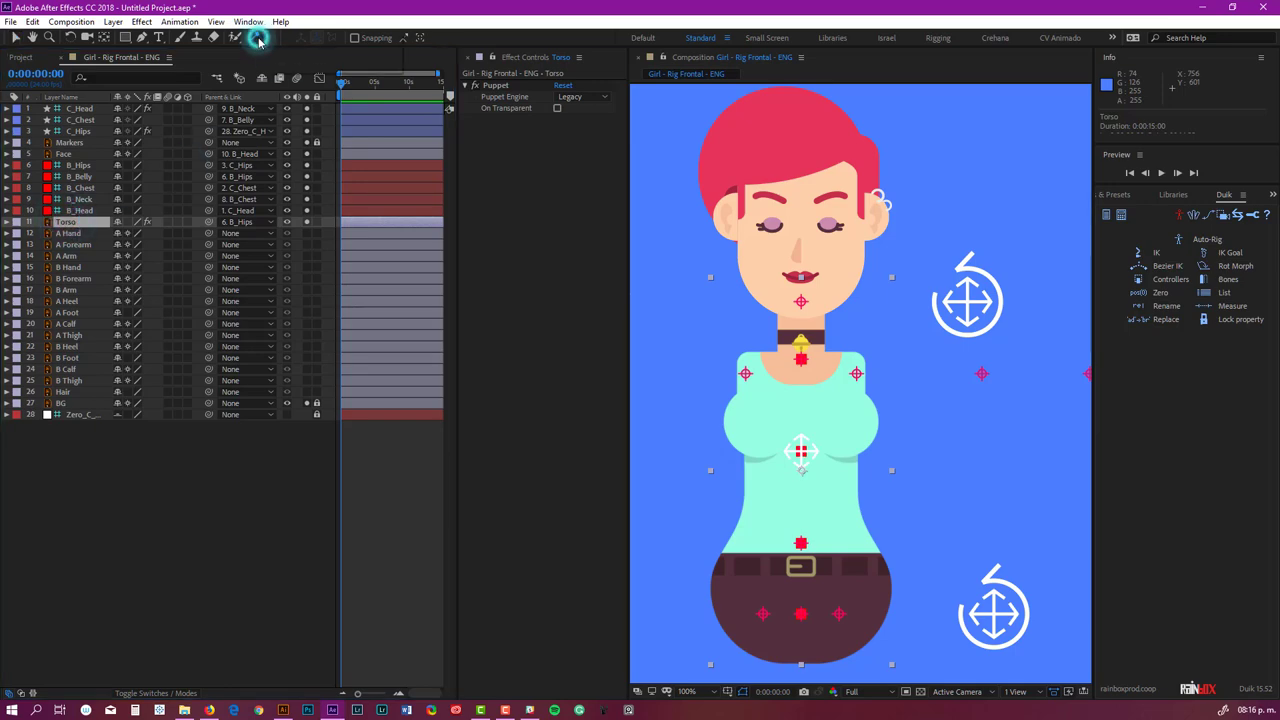
pyautogui.click(255, 37)
pyautogui.click(315, 38)
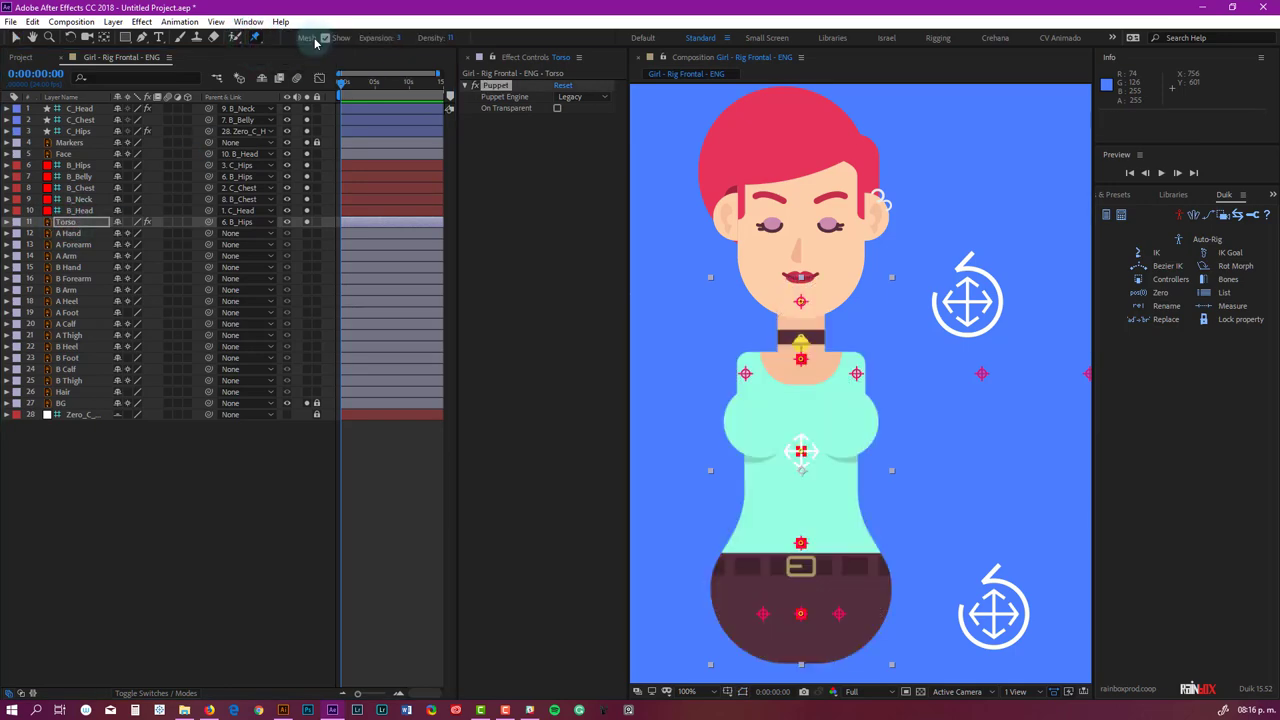
pyautogui.scroll(6, 745, 378)
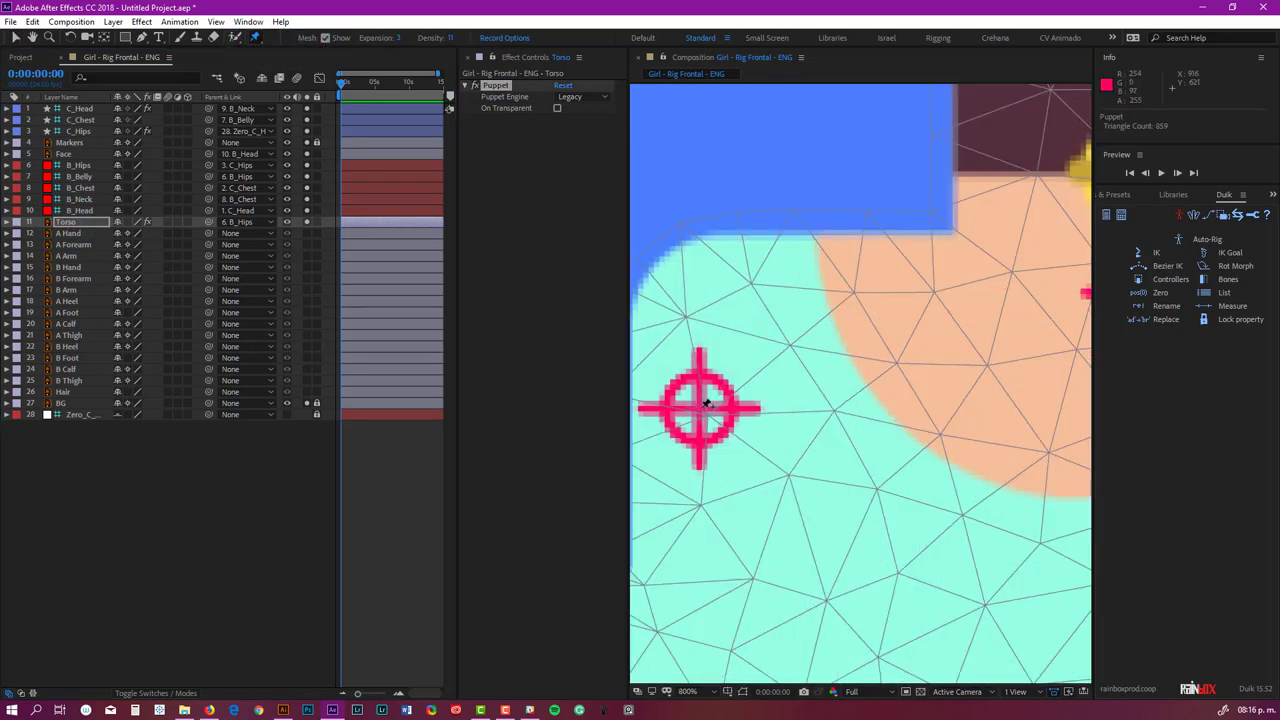
pyautogui.scroll(-6, 729, 391)
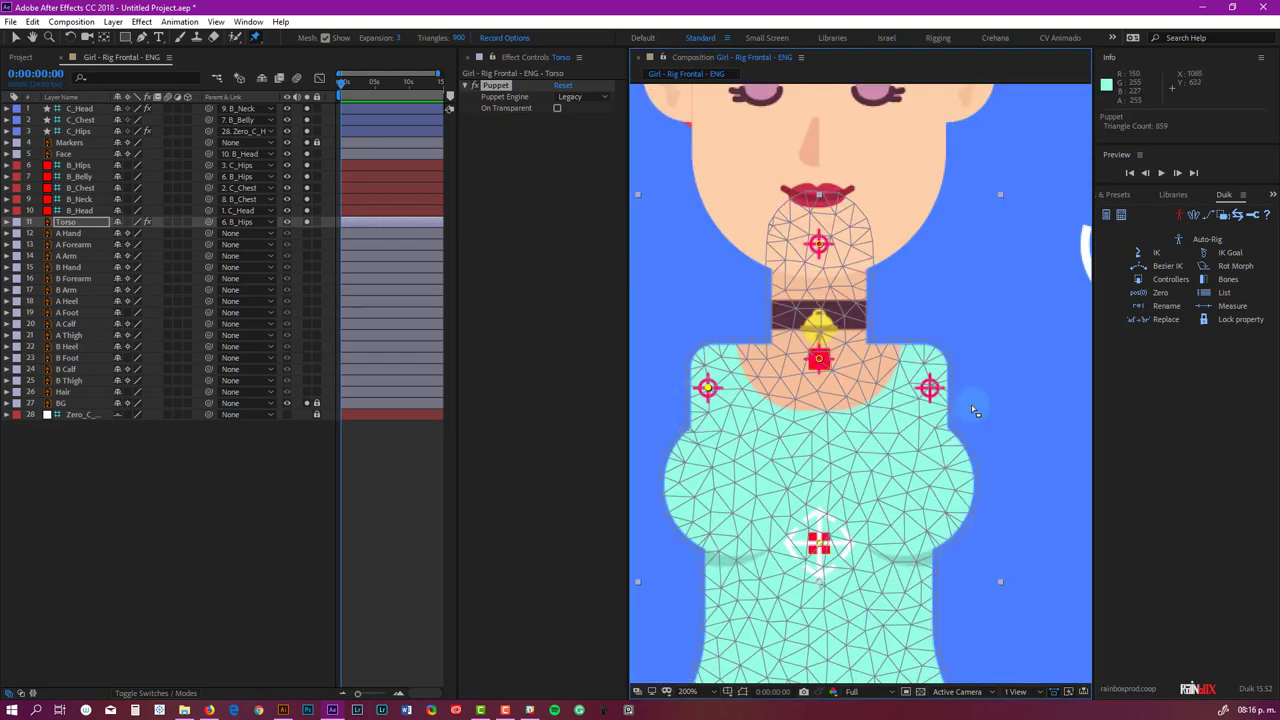
pyautogui.scroll(6, 940, 395)
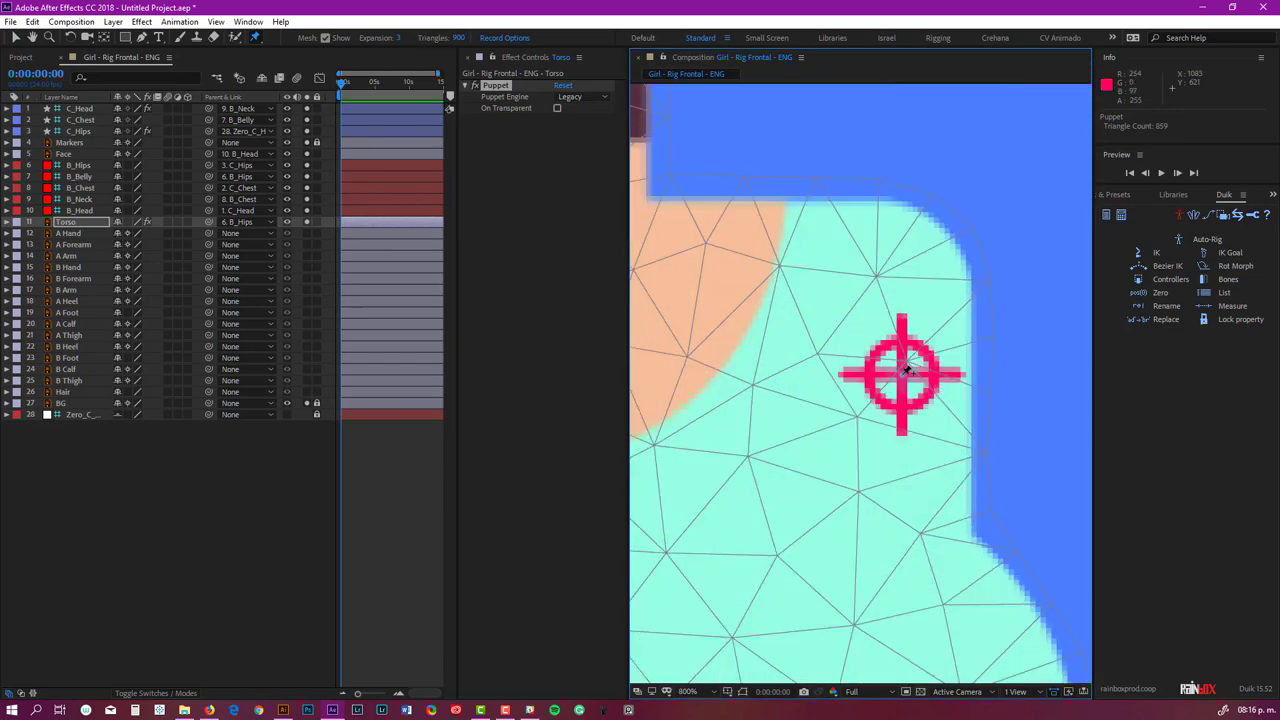
pyautogui.scroll(-4, 894, 360)
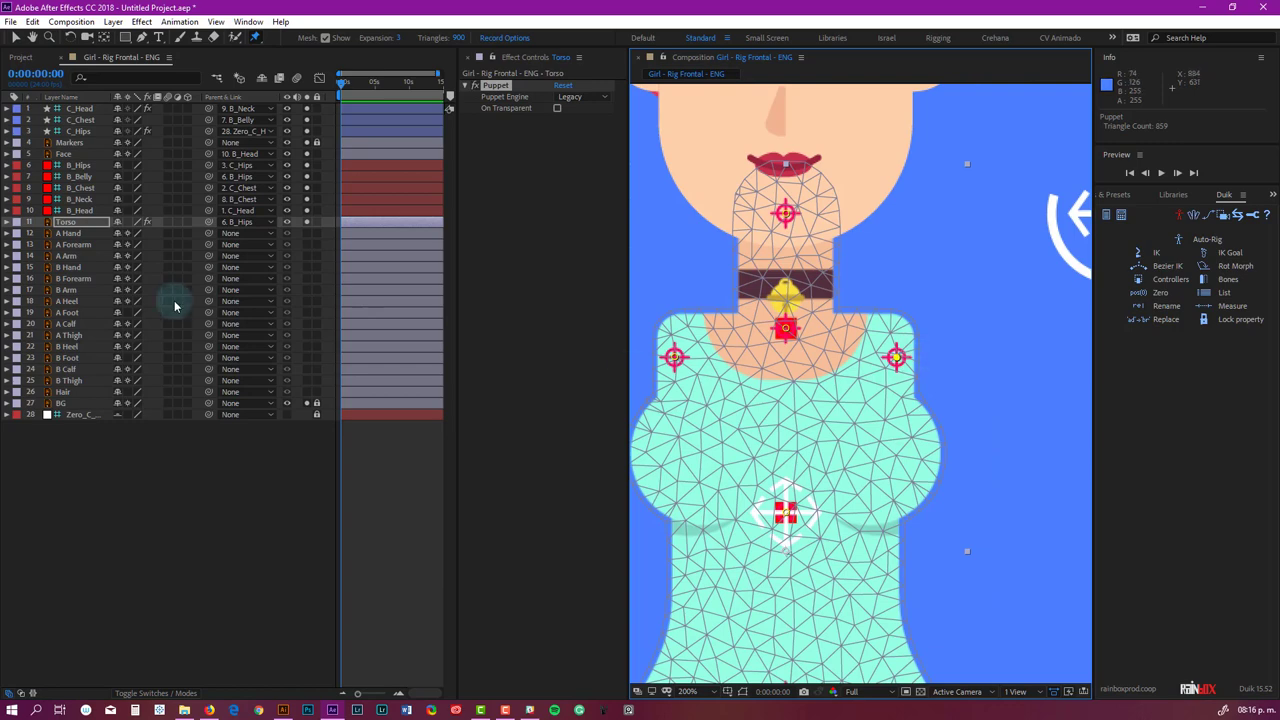
# Expand the Torso layer's puppet pins, widen the layer name column and select Puppet Pin 1.
pyautogui.click(7, 221)
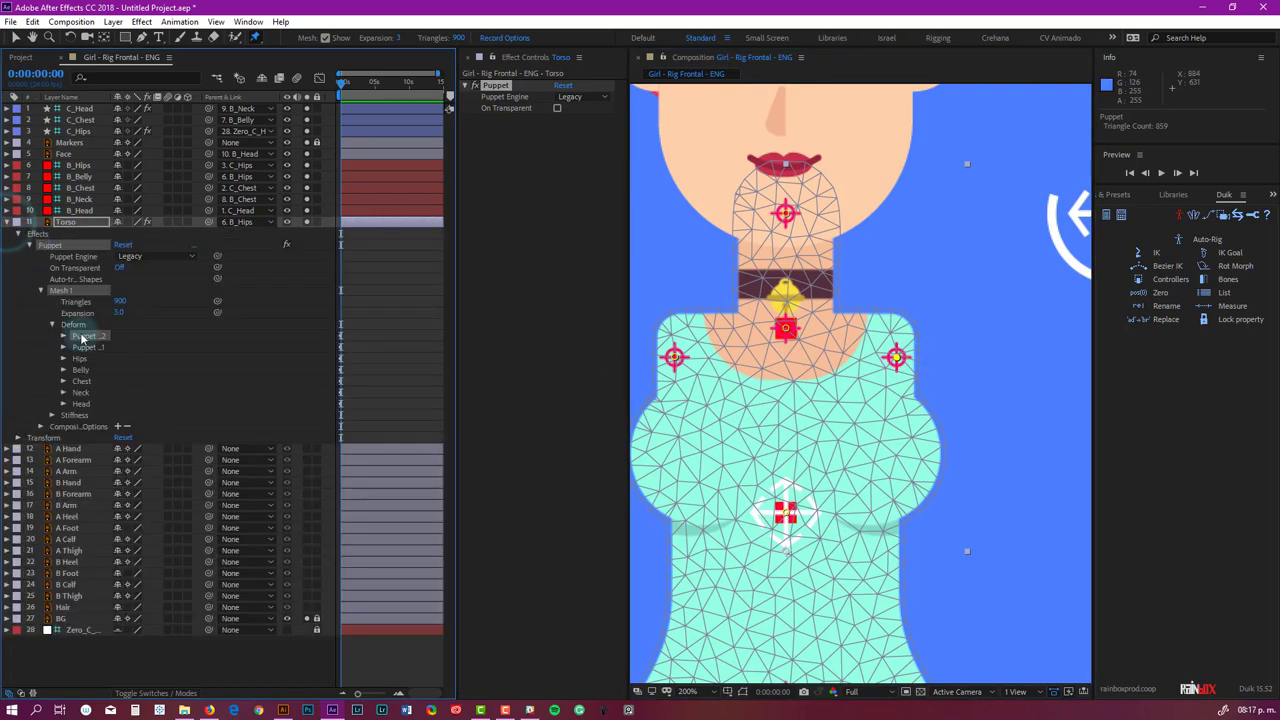
pyautogui.moveTo(108, 96); pyautogui.dragTo(152, 96)
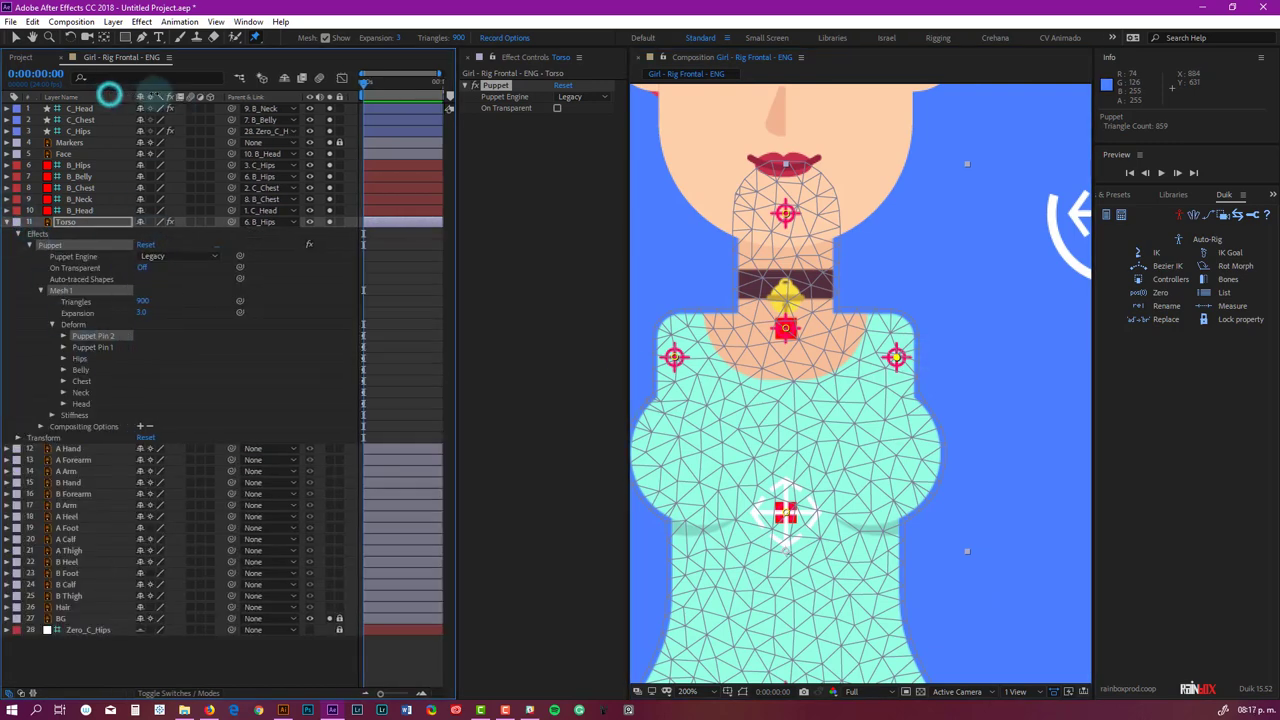
pyautogui.click(99, 348)
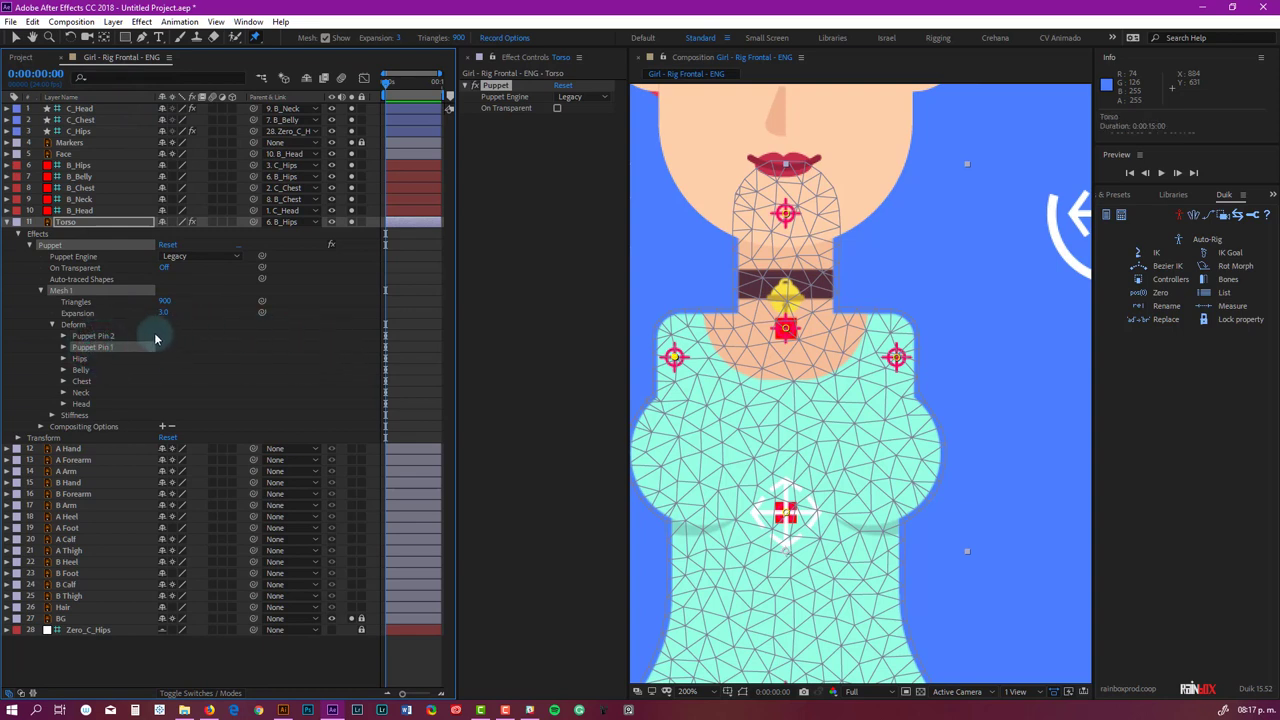
# Switch to Illustrator and select the A Forearm artwork to check which side of the character is labelled A.
pyautogui.click(283, 710)
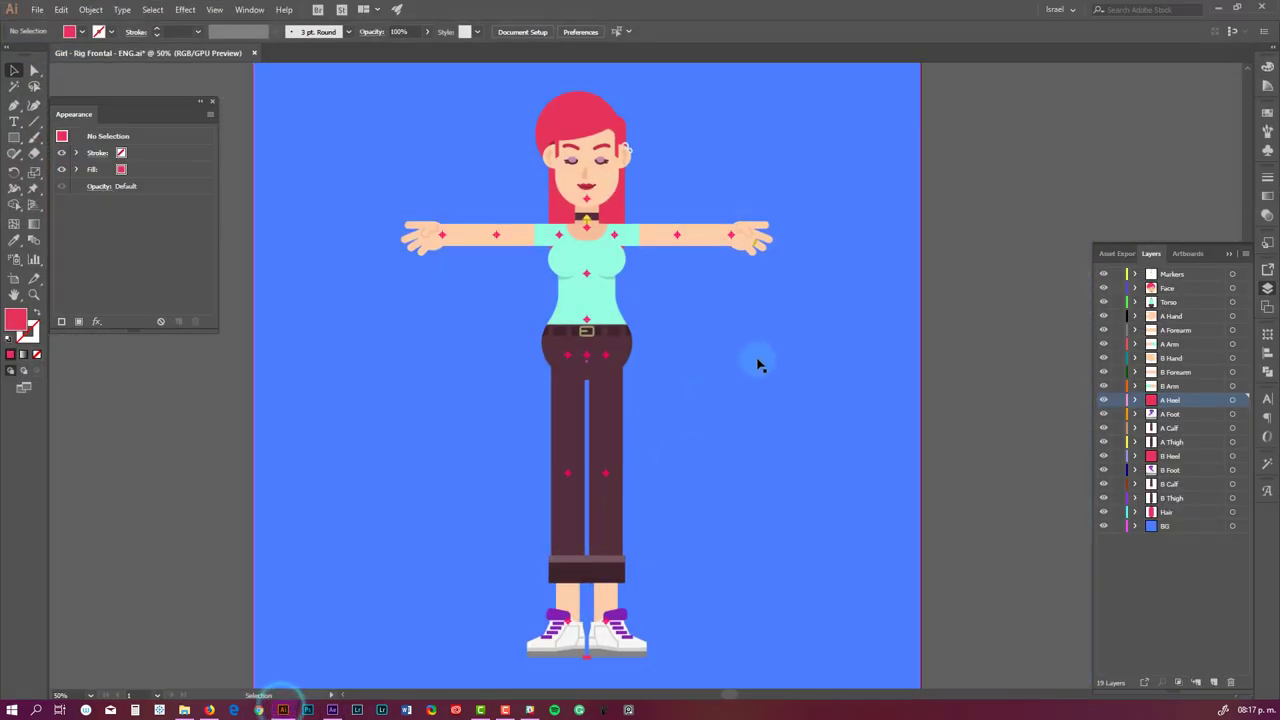
pyautogui.click(1038, 345)
pyautogui.click(477, 231)
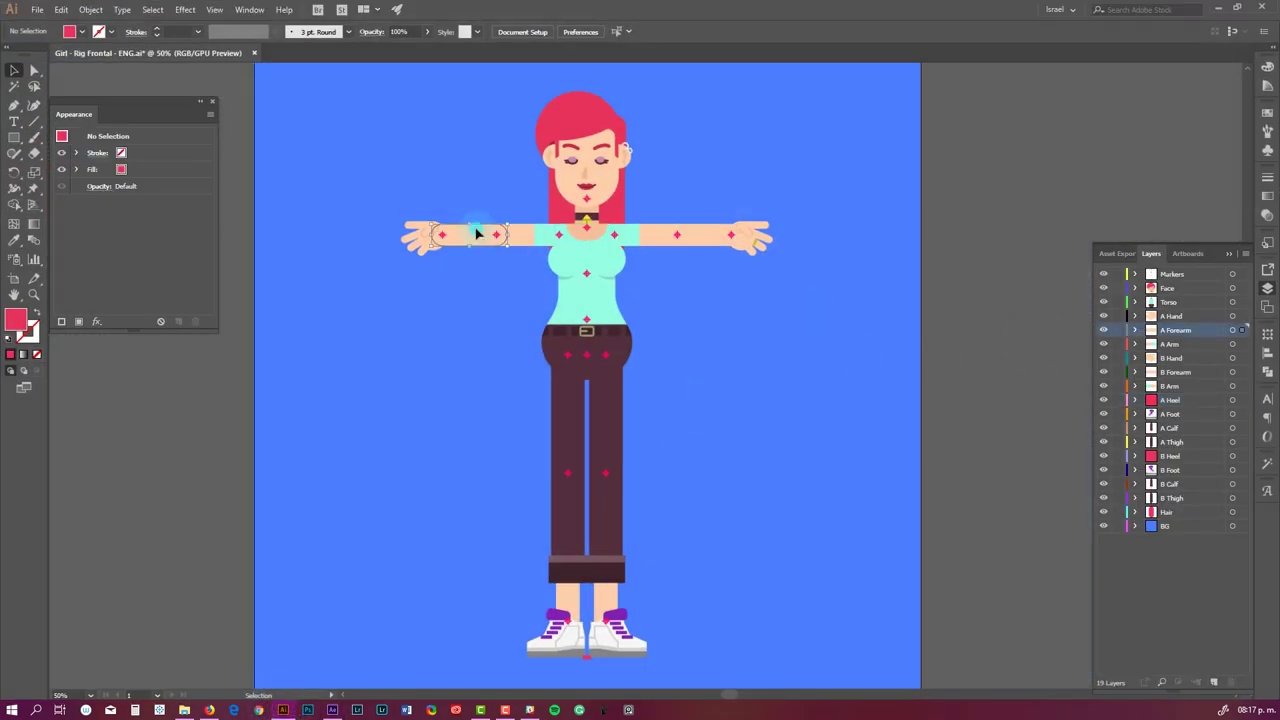
# Examine which side of the character carries the A artwork by selecting its arm, foot and calf pieces and the A Hand and A Forearm layers.
pyautogui.click(424, 239)
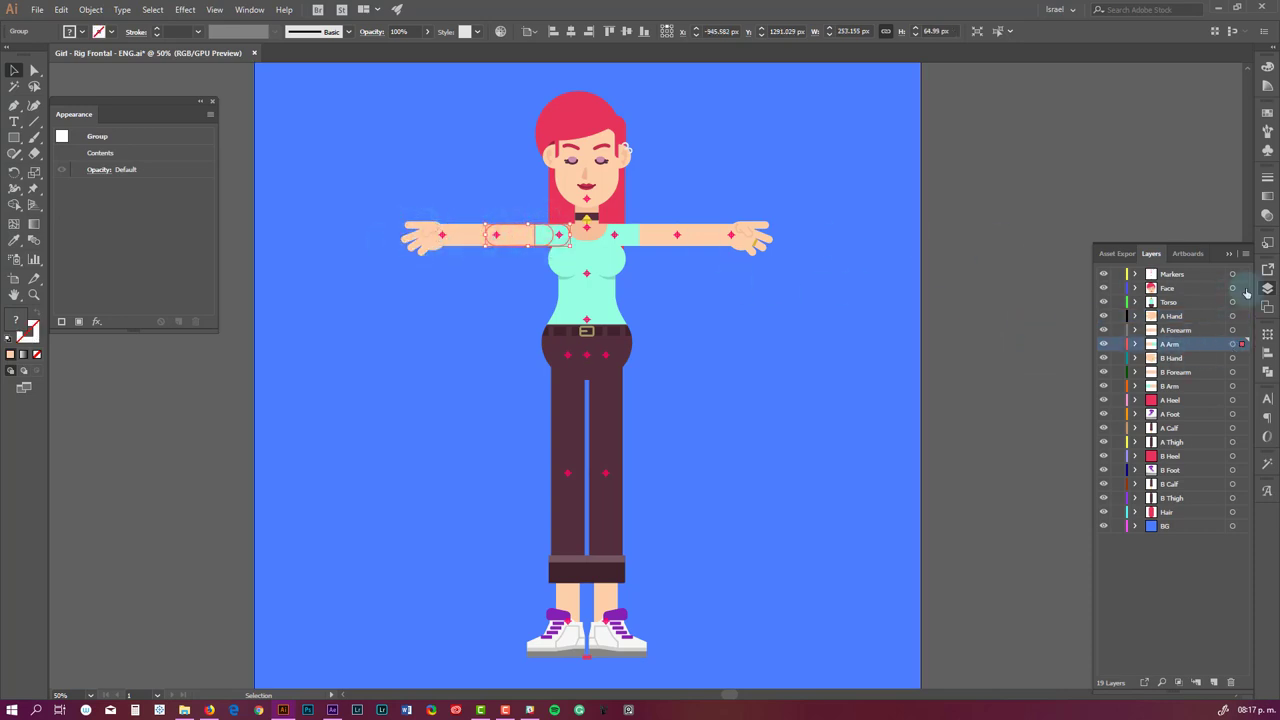
pyautogui.click(1168, 317)
pyautogui.click(1180, 331)
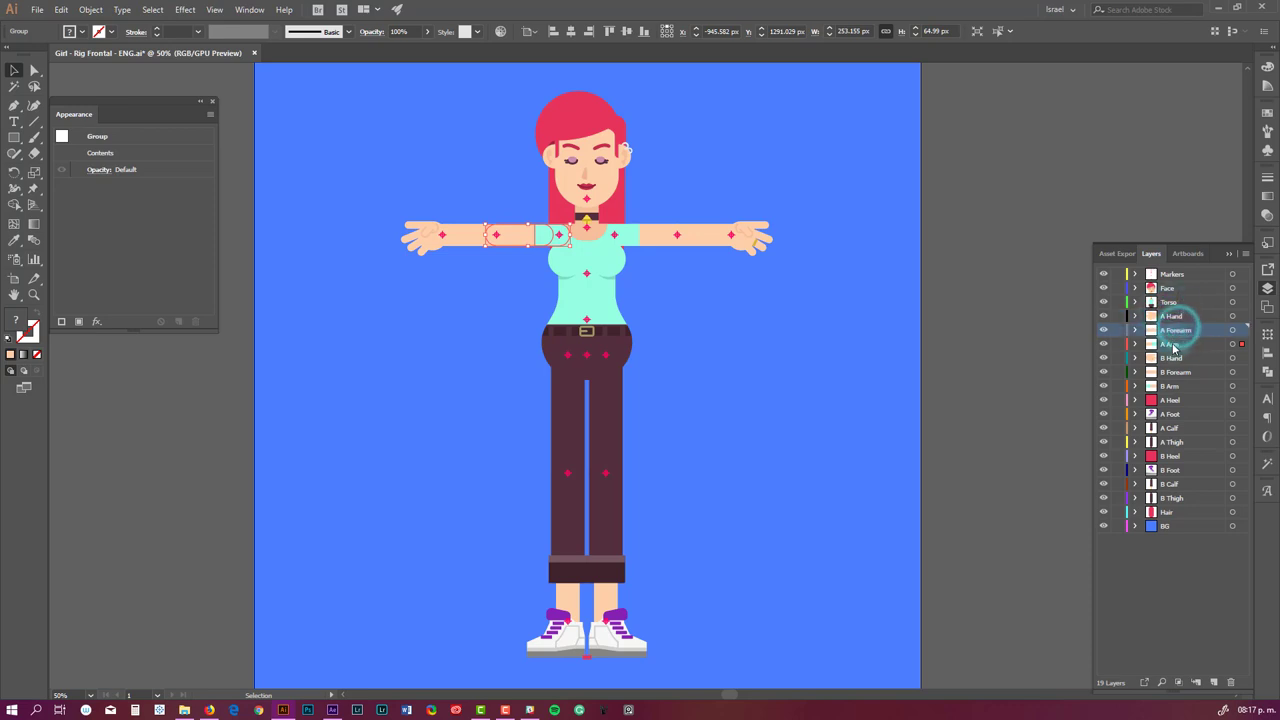
pyautogui.click(1172, 344)
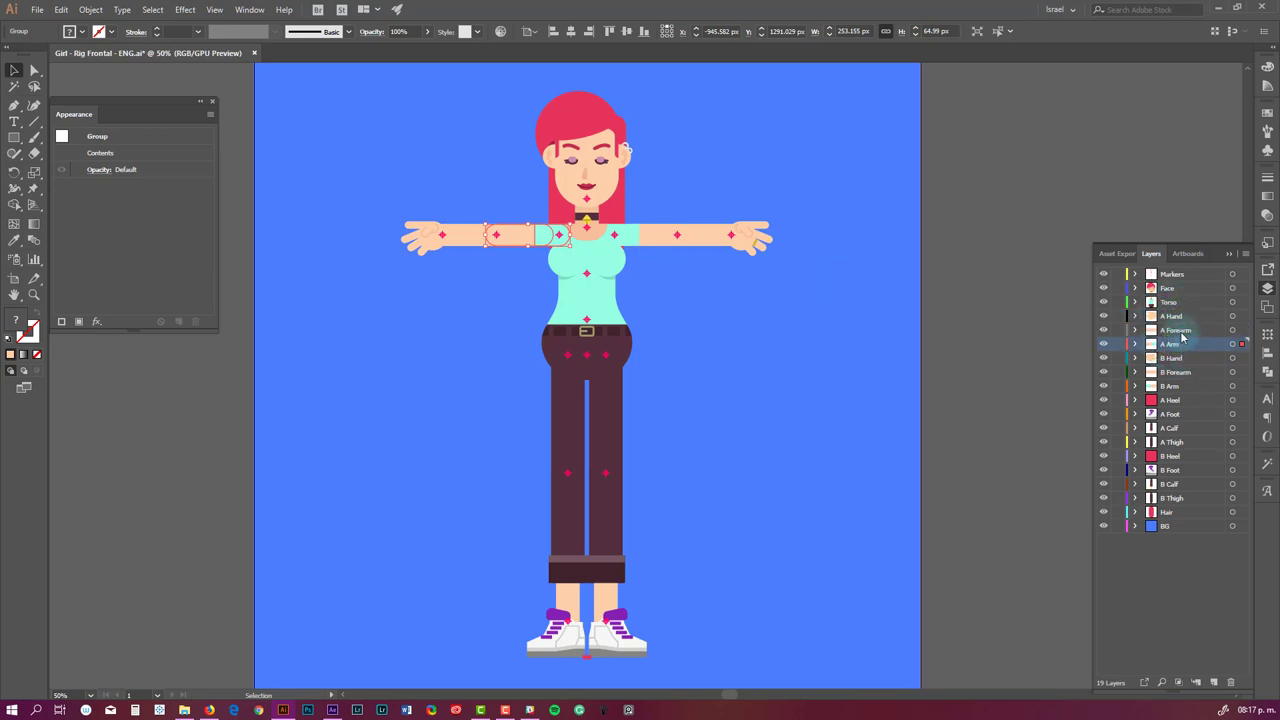
pyautogui.click(567, 488)
pyautogui.click(563, 640)
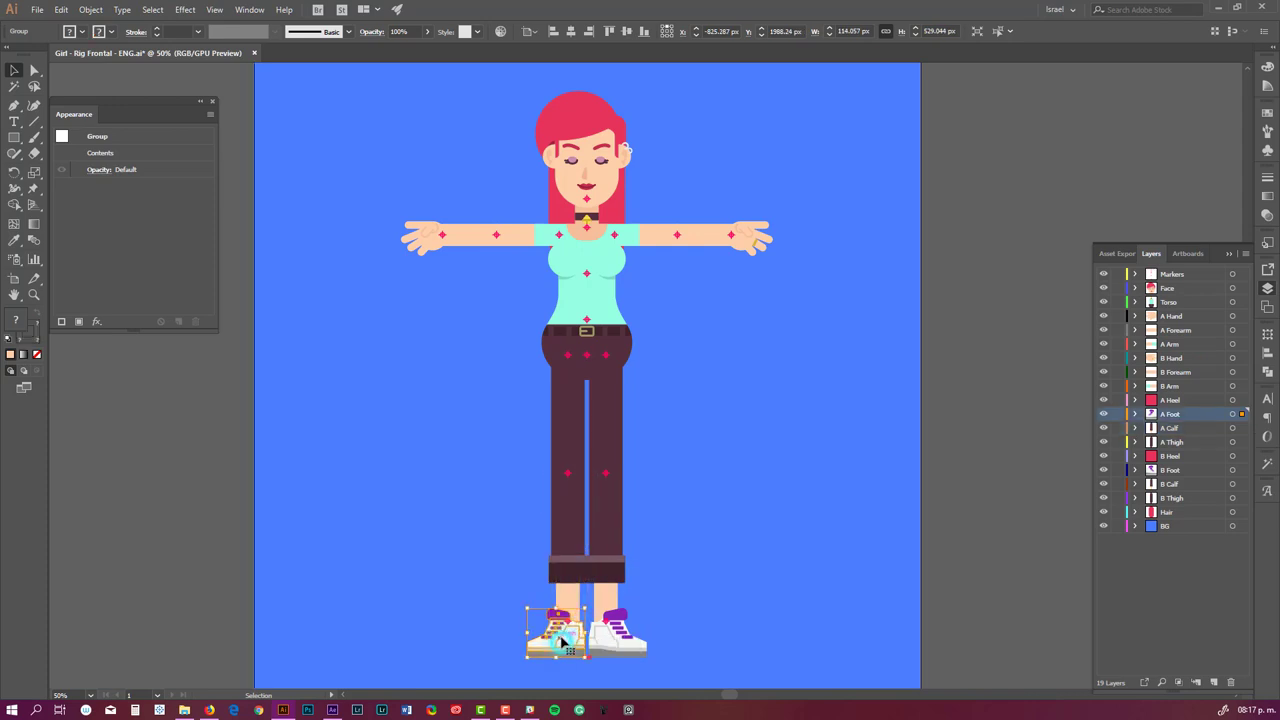
pyautogui.click(571, 592)
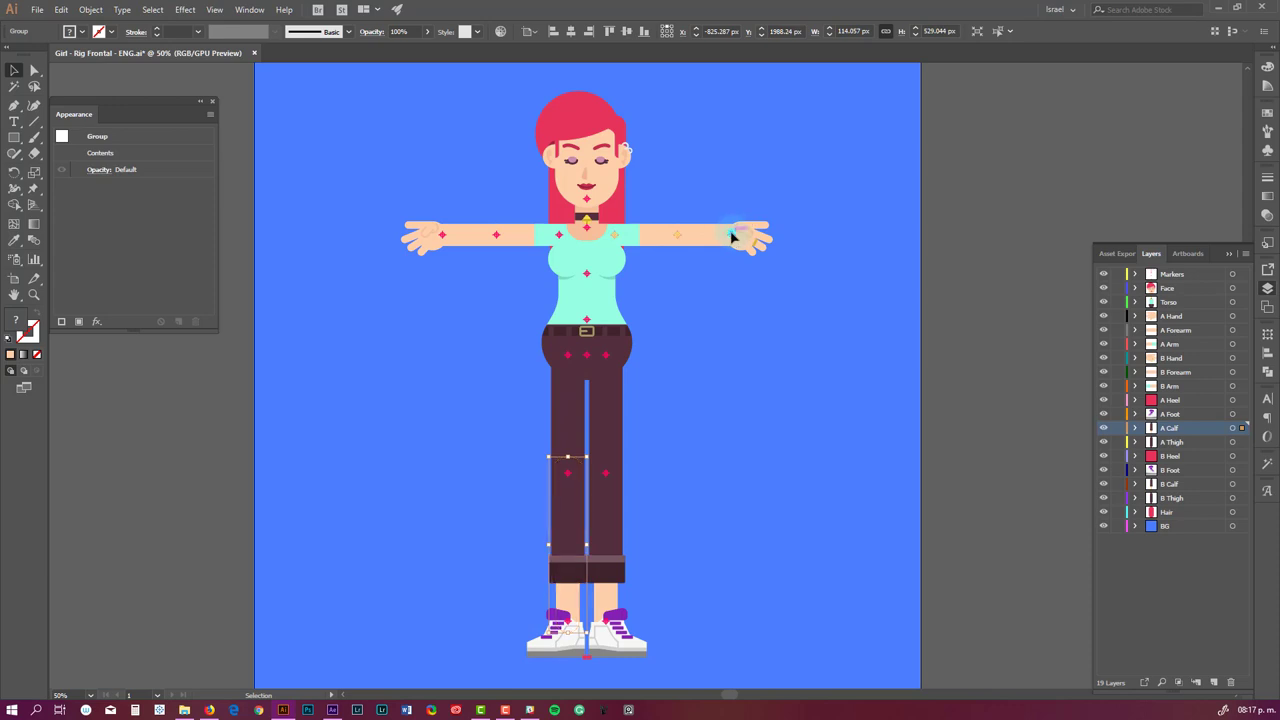
# Examine the opposite side's artwork by selecting the B hand and the B Forearm, B Arm and B Calf layers, and clear the selection.
pyautogui.click(814, 240)
pyautogui.click(758, 244)
pyautogui.click(758, 244)
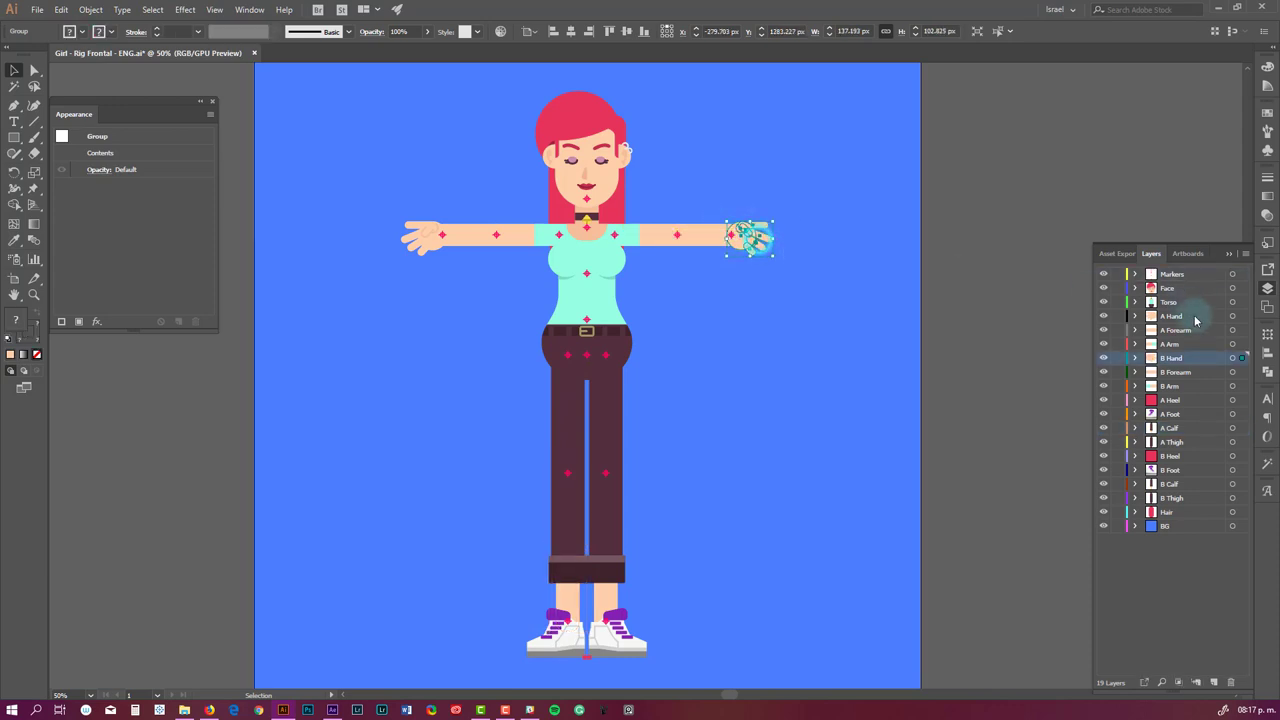
pyautogui.click(1168, 373)
pyautogui.click(1171, 386)
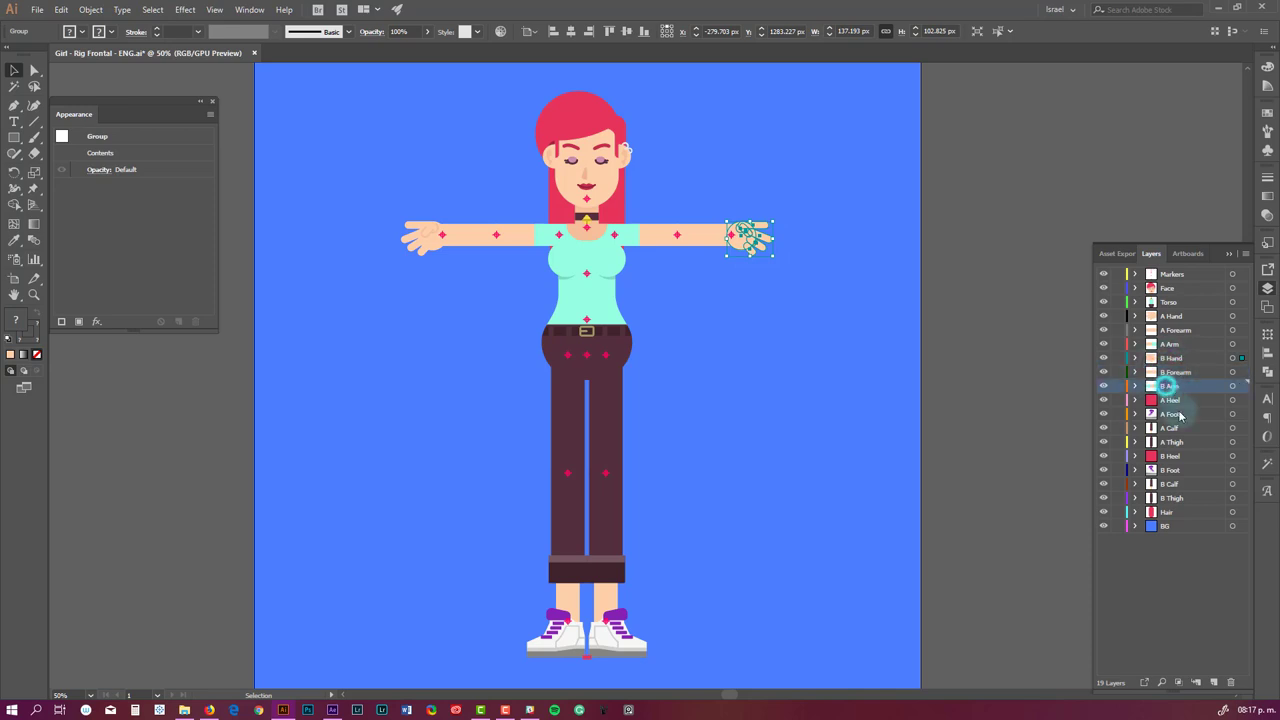
pyautogui.click(1172, 485)
pyautogui.click(988, 357)
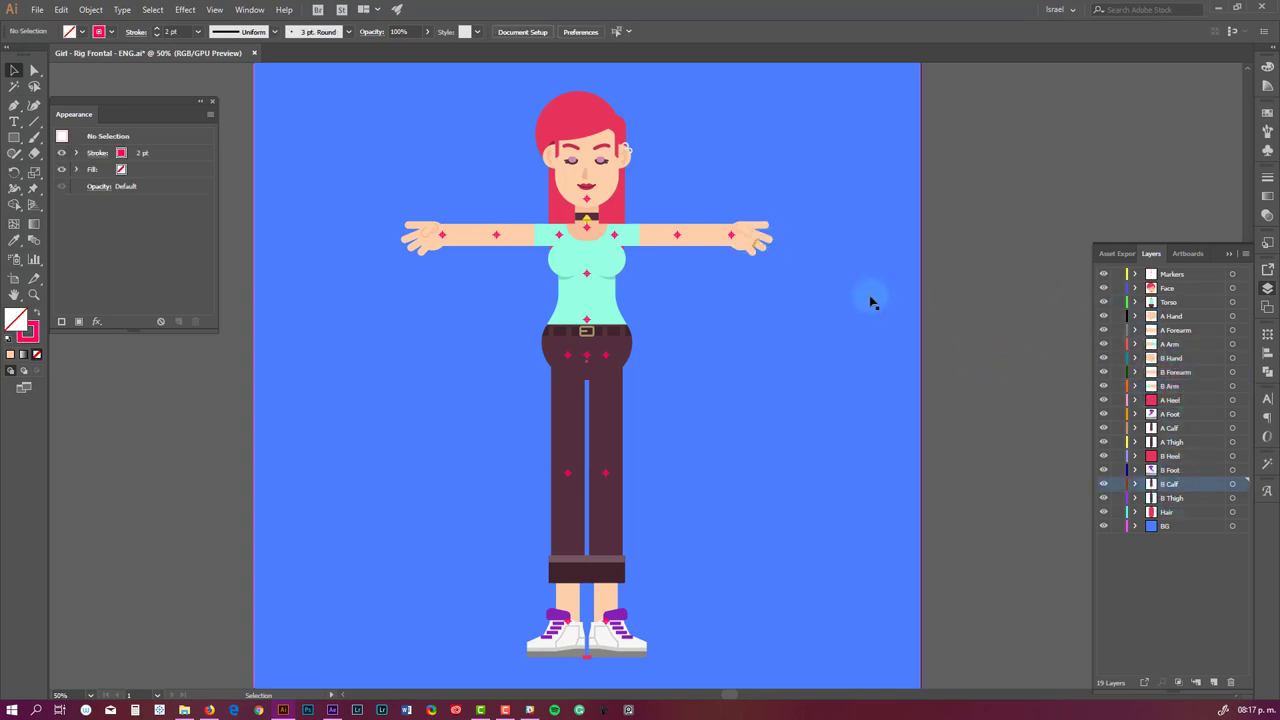
pyautogui.click(605, 258)
pyautogui.click(491, 205)
pyautogui.click(494, 383)
pyautogui.click(577, 364)
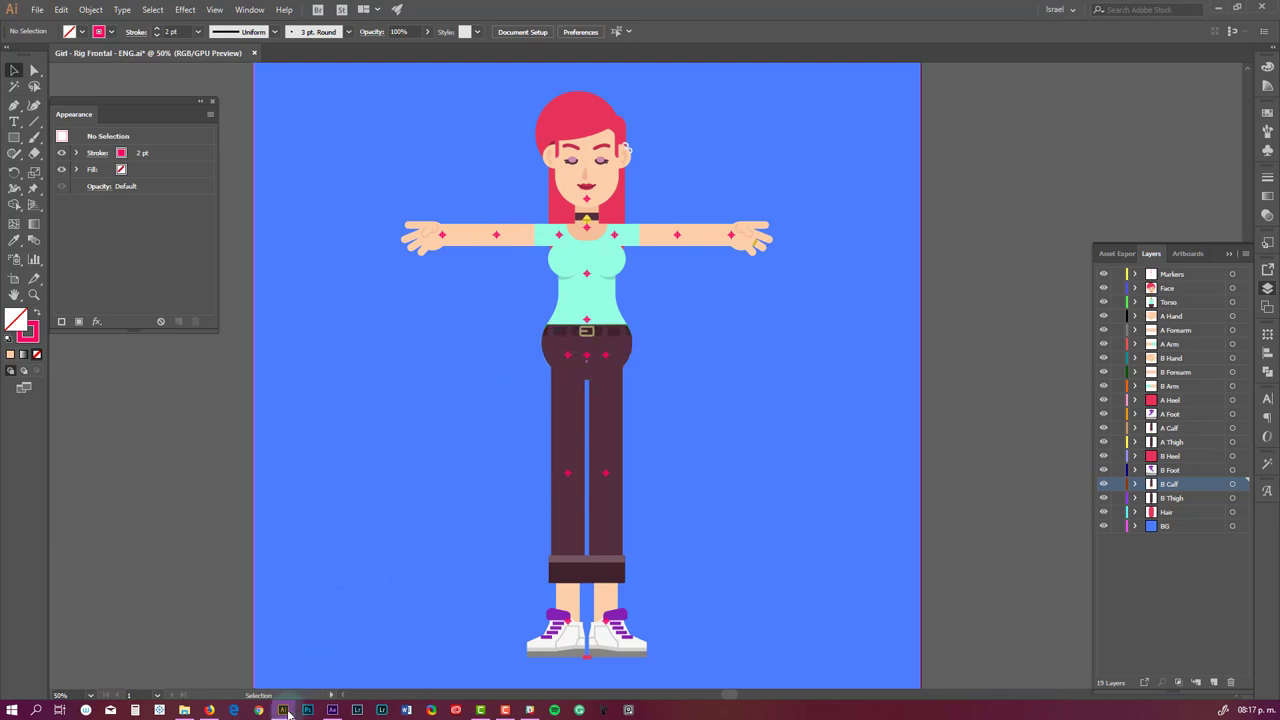
# Switch back to After Effects and rename Puppet Pin 1 as A Shoulder and Puppet Pin 2 as B Shoulder.
pyautogui.click(332, 710)
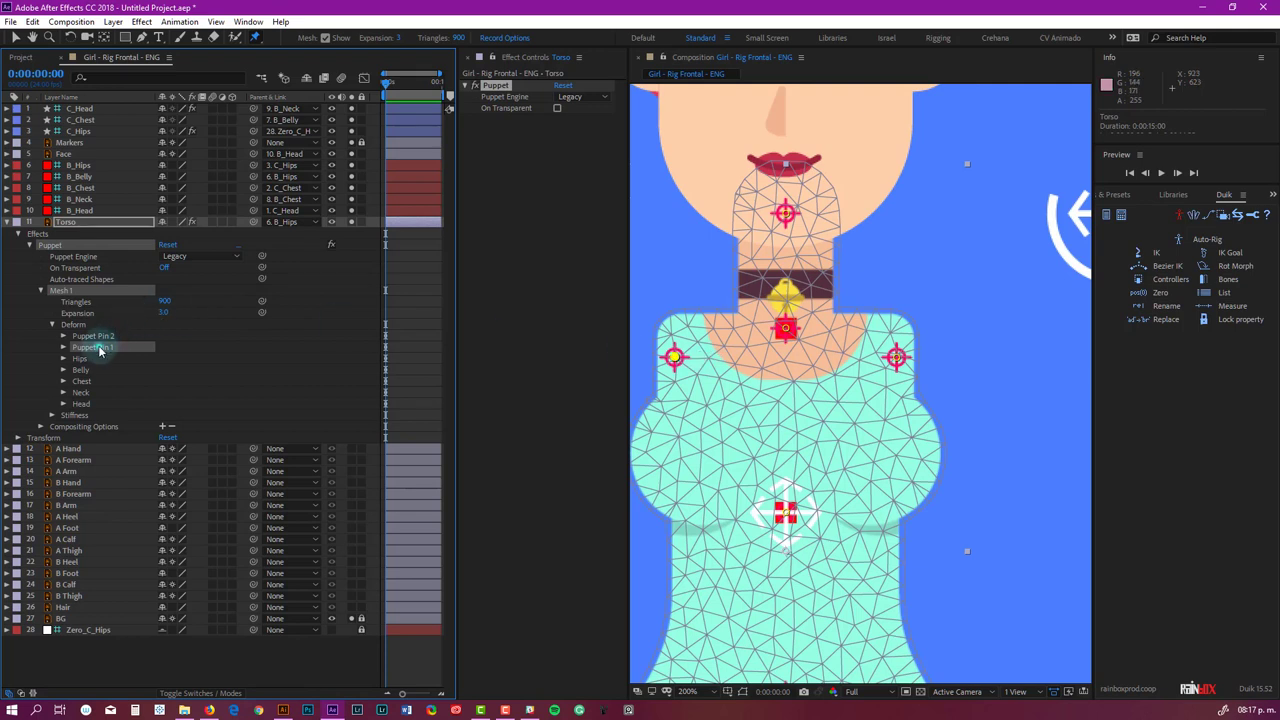
pyautogui.press('Return')
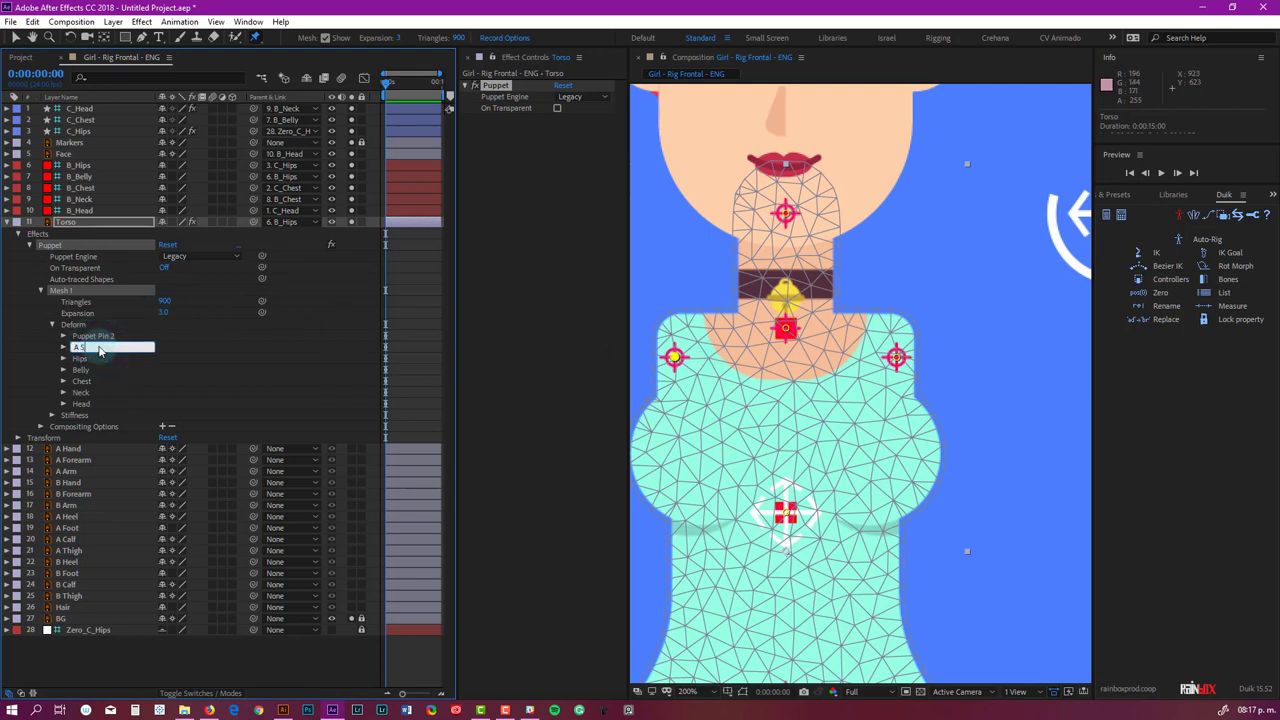
pyautogui.press('Return')
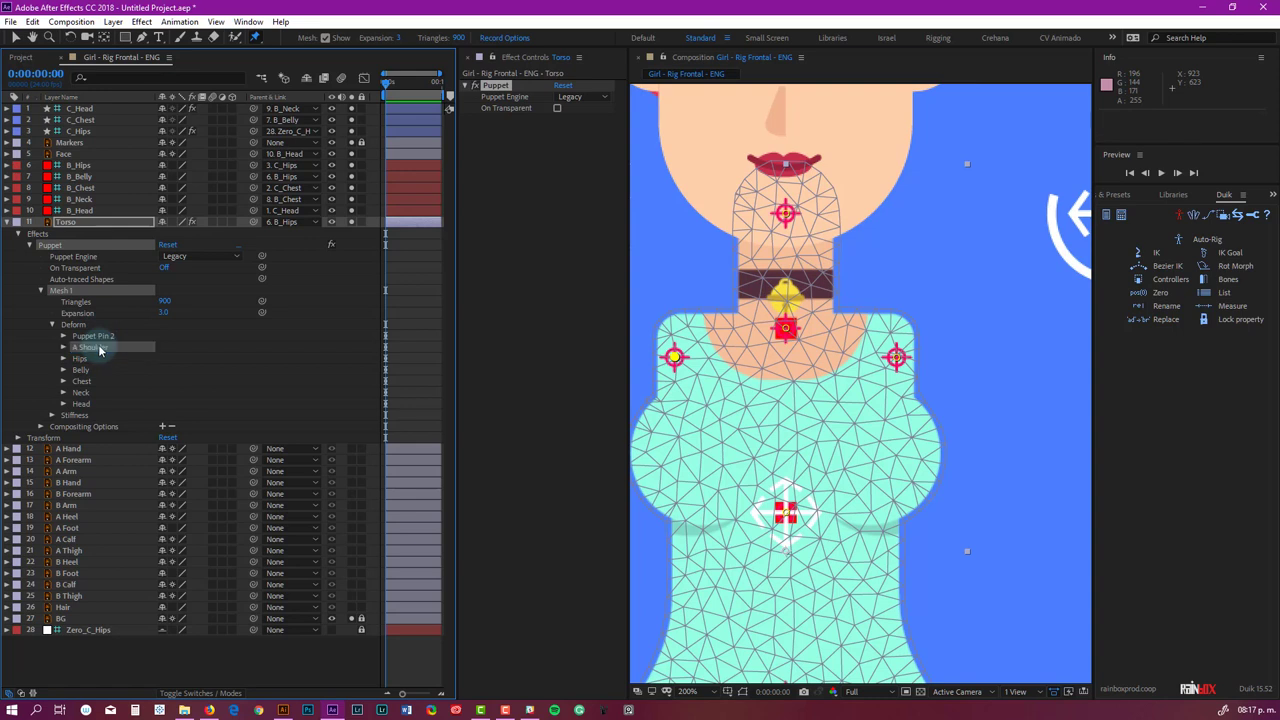
pyautogui.click(102, 338)
pyautogui.press('Return')
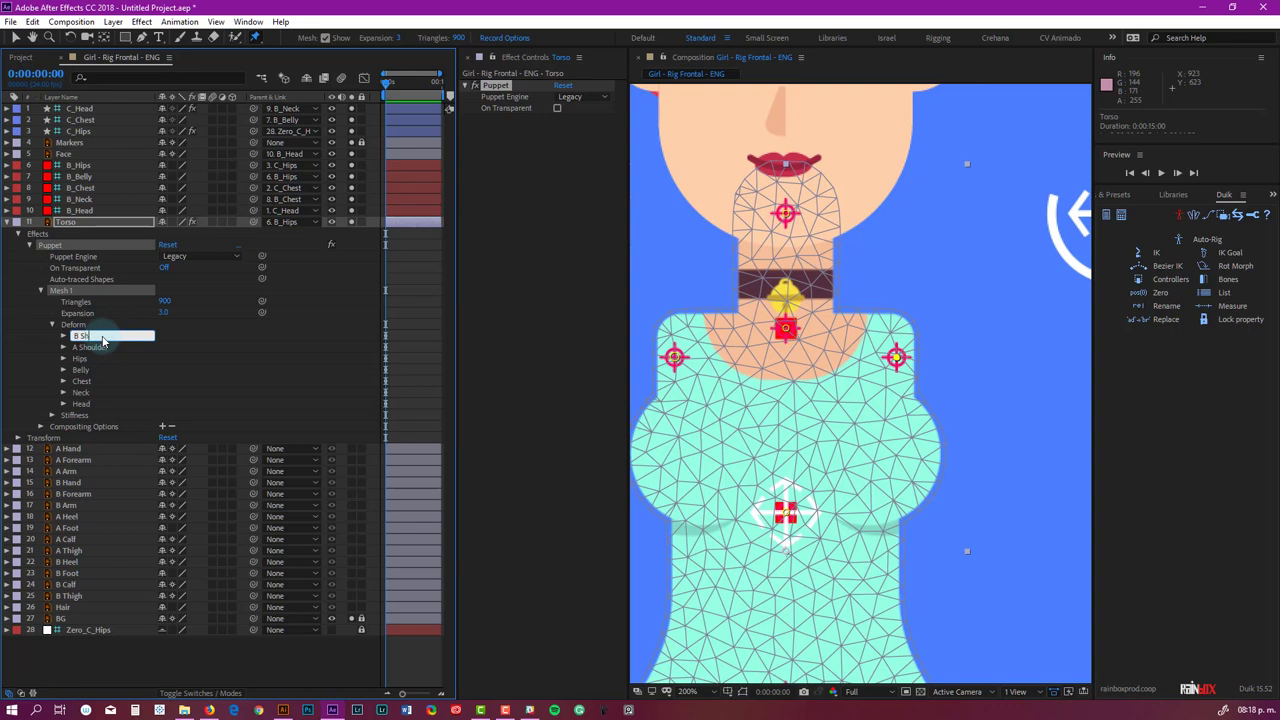
pyautogui.press('Return')
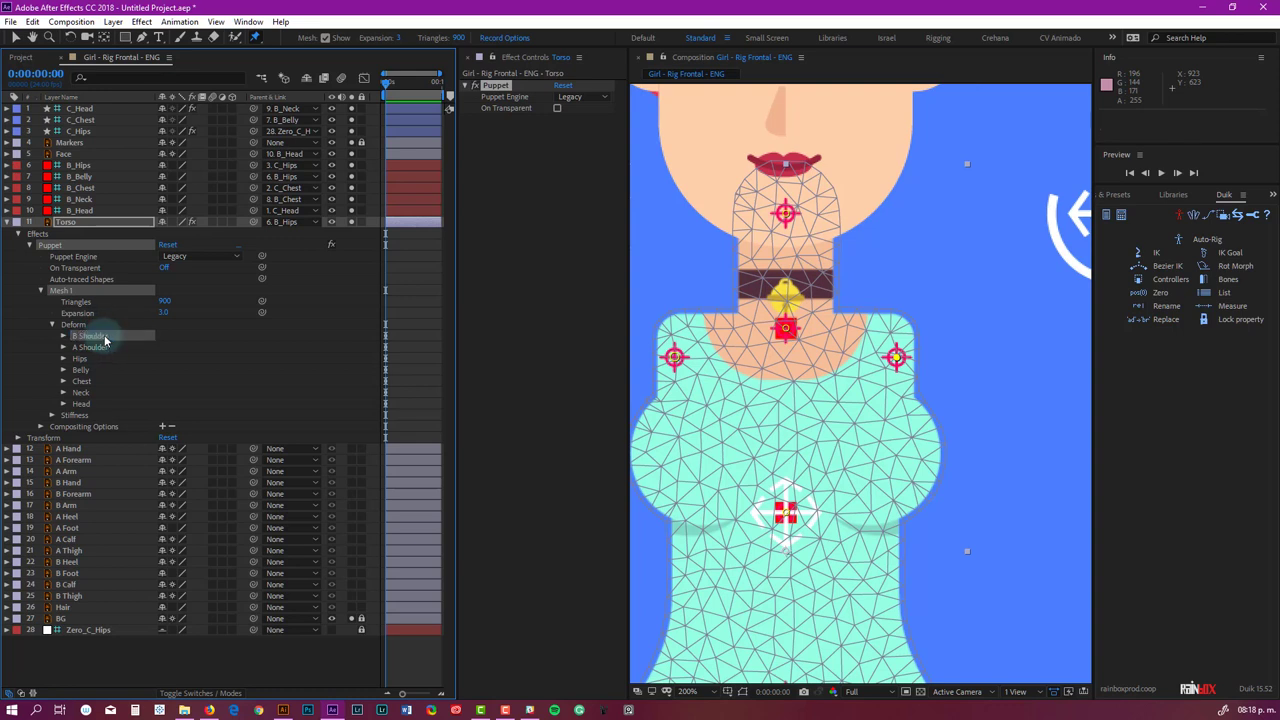
# Create Duik bones from both shoulder pins, collapse the Torso layer and parent both shoulder bones to B_Chest.
pyautogui.keyDown('shift'); pyautogui.click(98, 347); pyautogui.keyUp('shift')
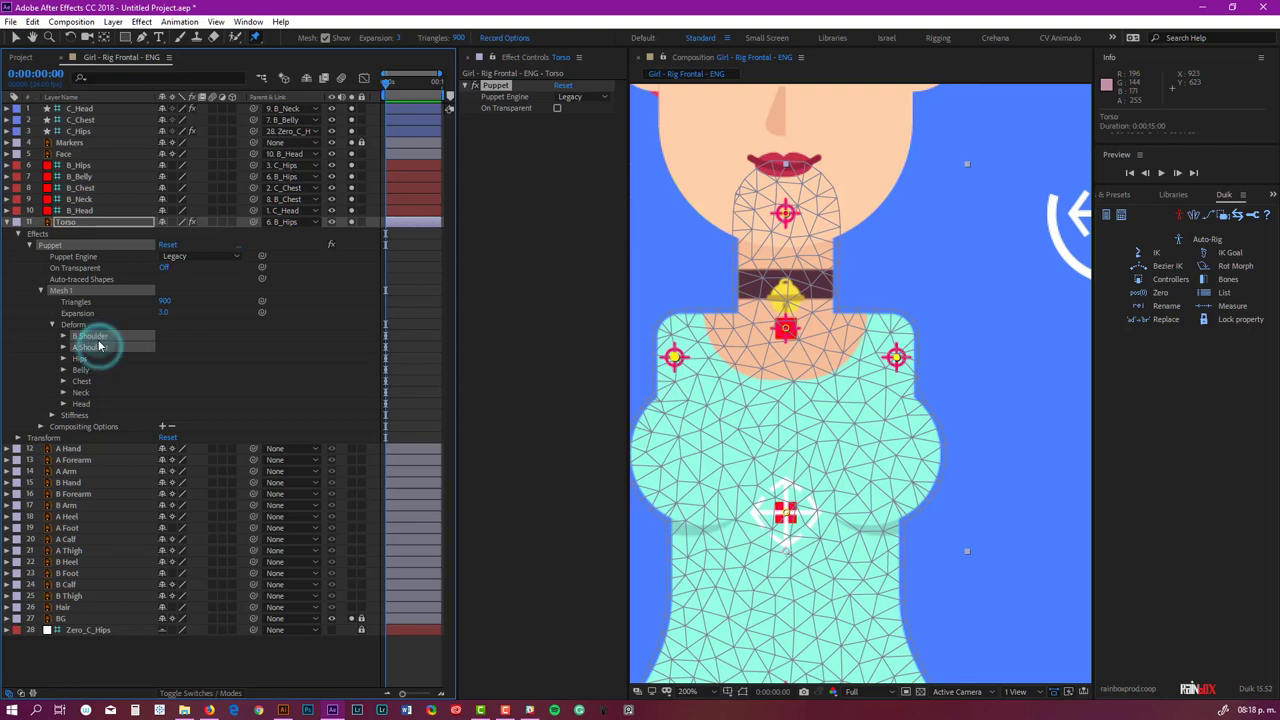
pyautogui.click(1221, 283)
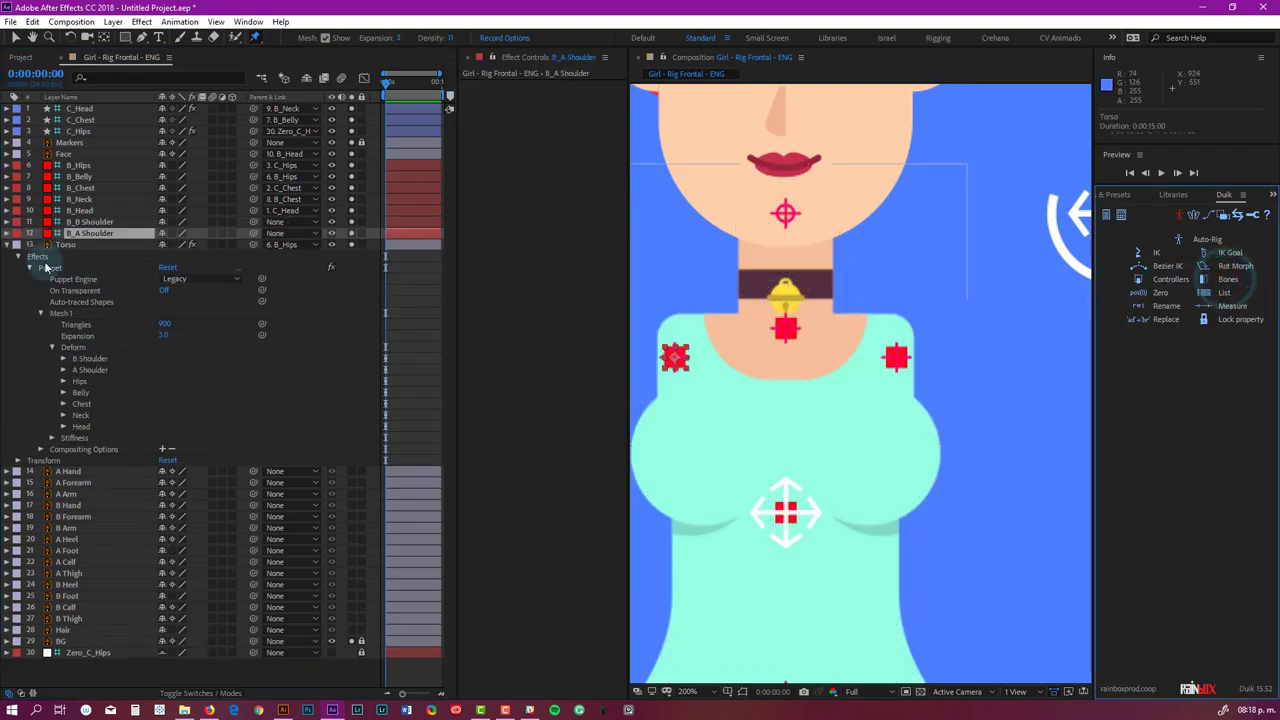
pyautogui.click(10, 244)
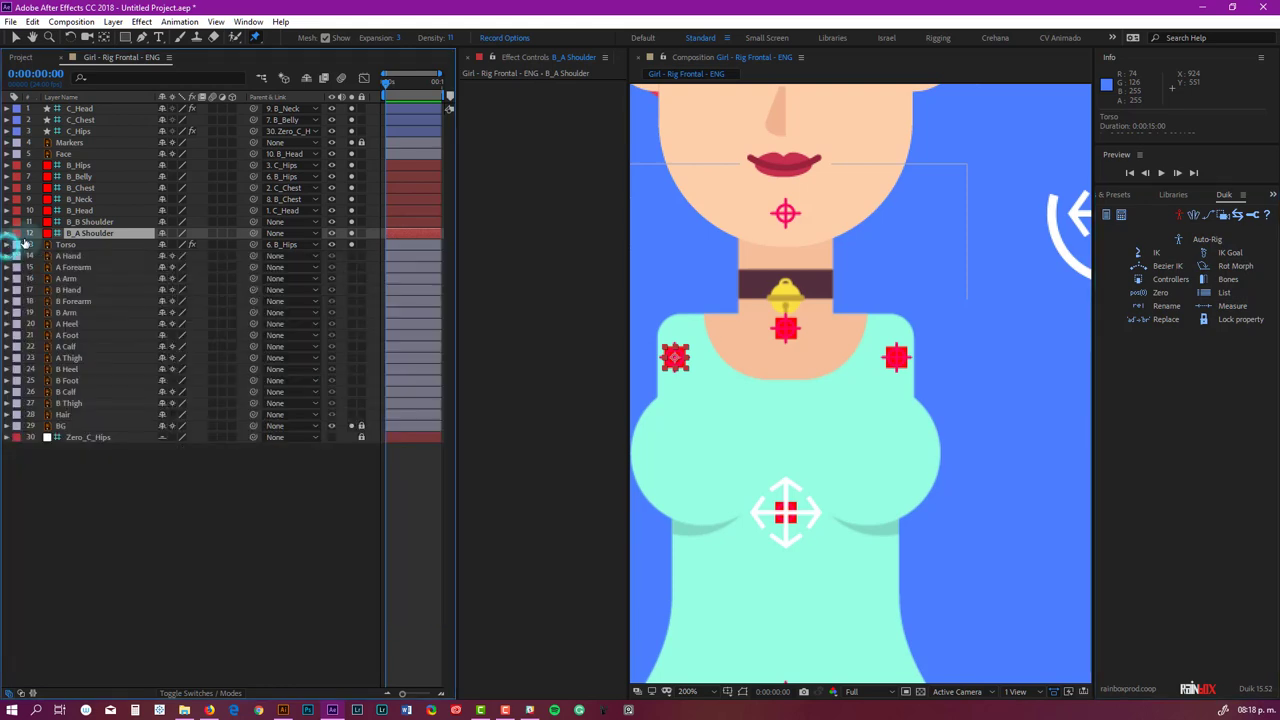
pyautogui.keyDown('shift'); pyautogui.click(100, 222); pyautogui.keyUp('shift')
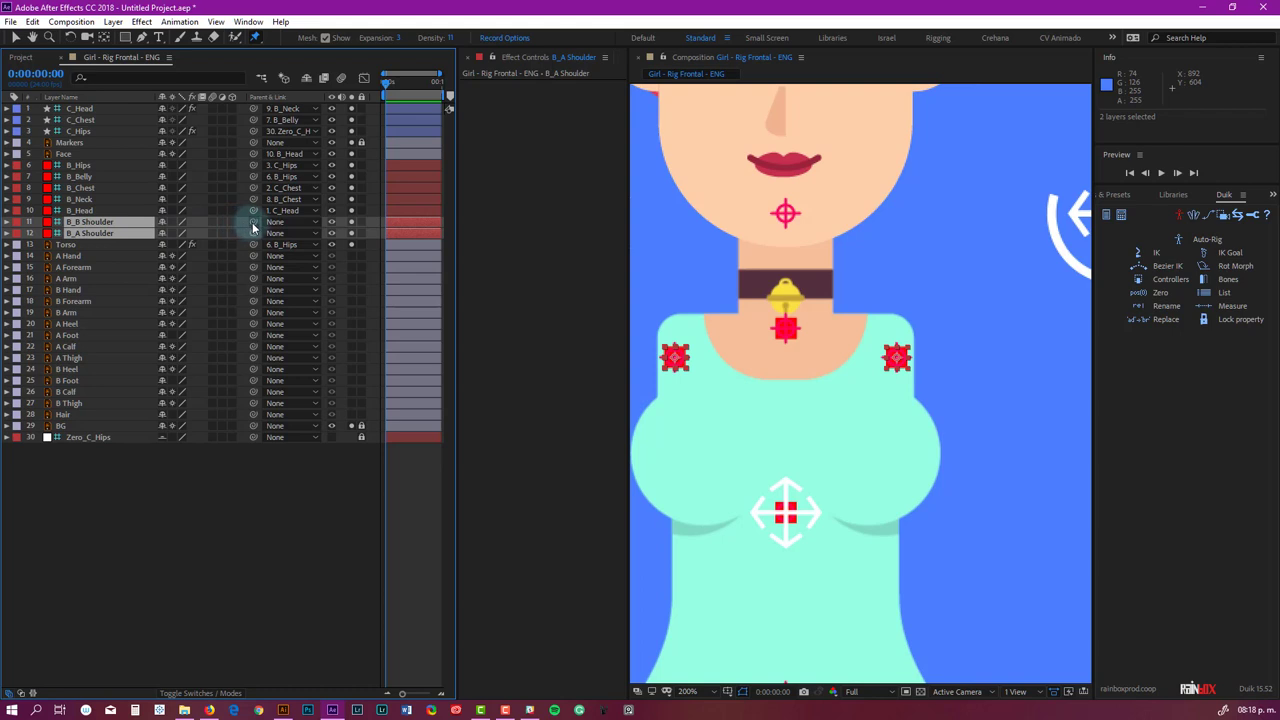
pyautogui.moveTo(254, 224); pyautogui.dragTo(88, 190)
# Test the shoulder bones by moving the C_Chest controller, and undo the move.
pyautogui.press('v')
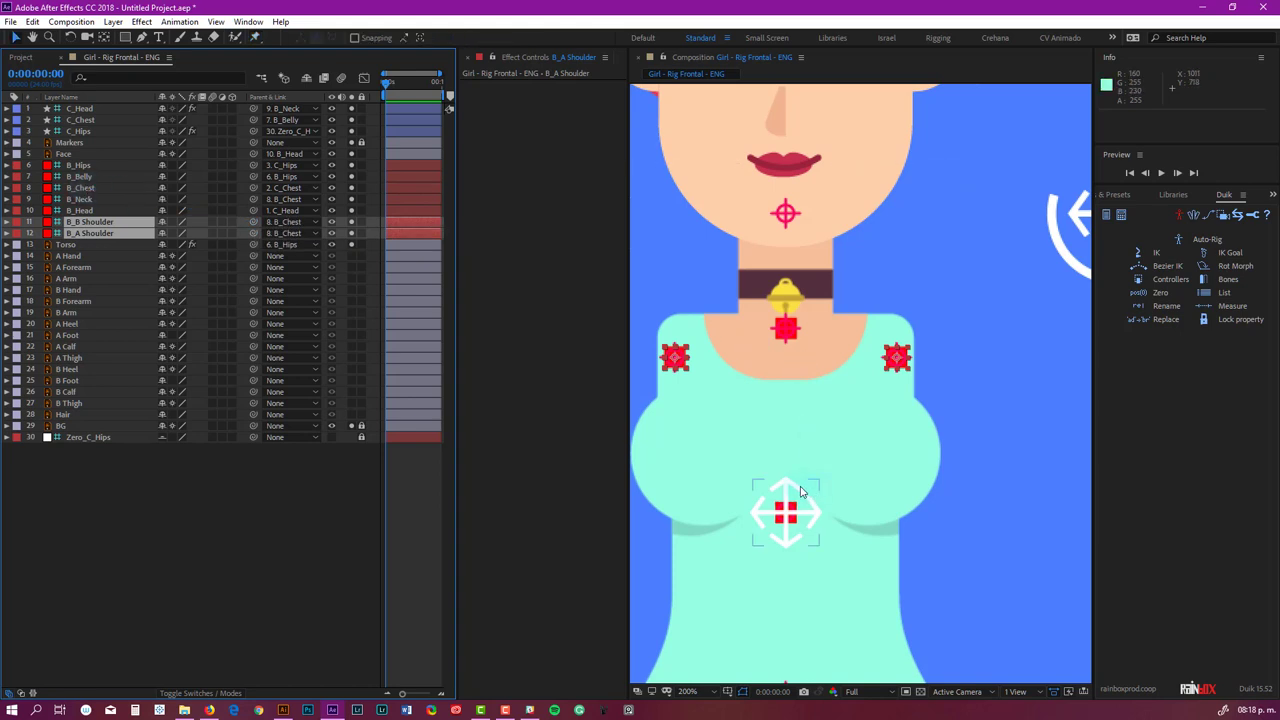
pyautogui.click(793, 488)
pyautogui.moveTo(799, 487); pyautogui.dragTo(829, 455)
pyautogui.press(',')
pyautogui.hotkey('ctrl', 'z')
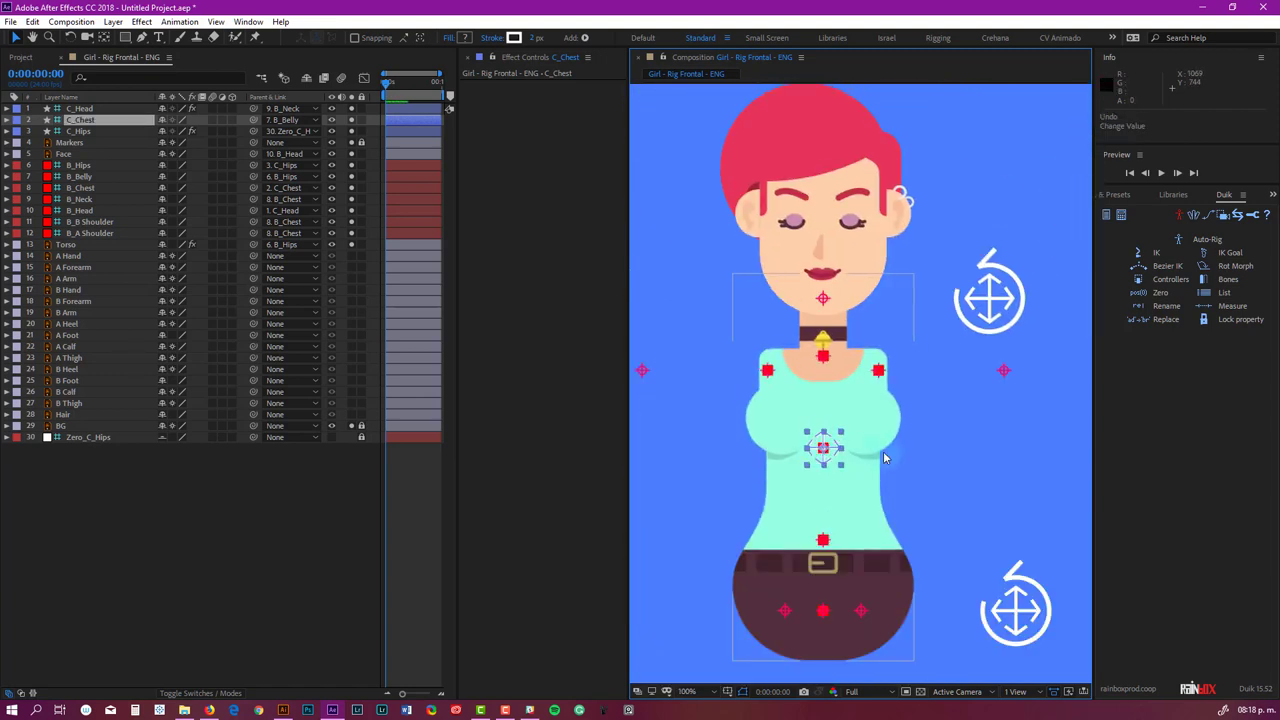
pyautogui.moveTo(871, 493); pyautogui.dragTo(843, 485)
pyautogui.press('v')
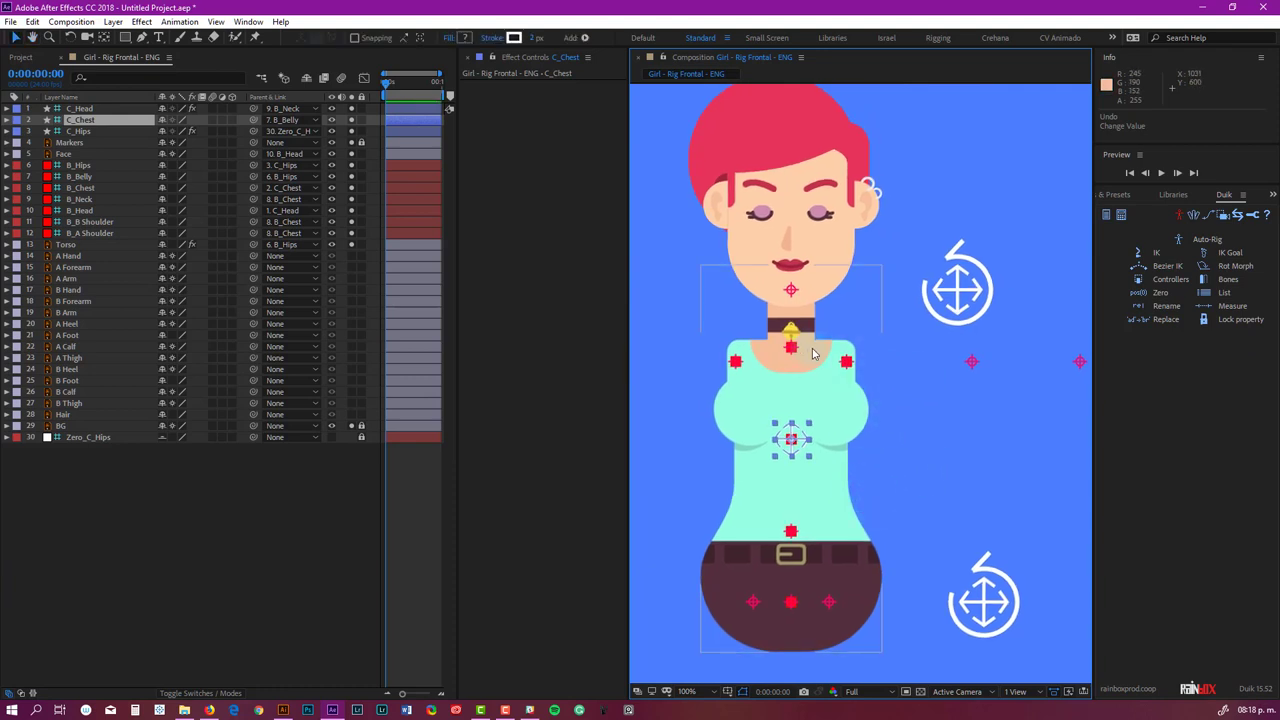
# Test the torso by rotating the C_Hips controller, and undo the rotation.
pyautogui.scroll(-2, 853, 427)
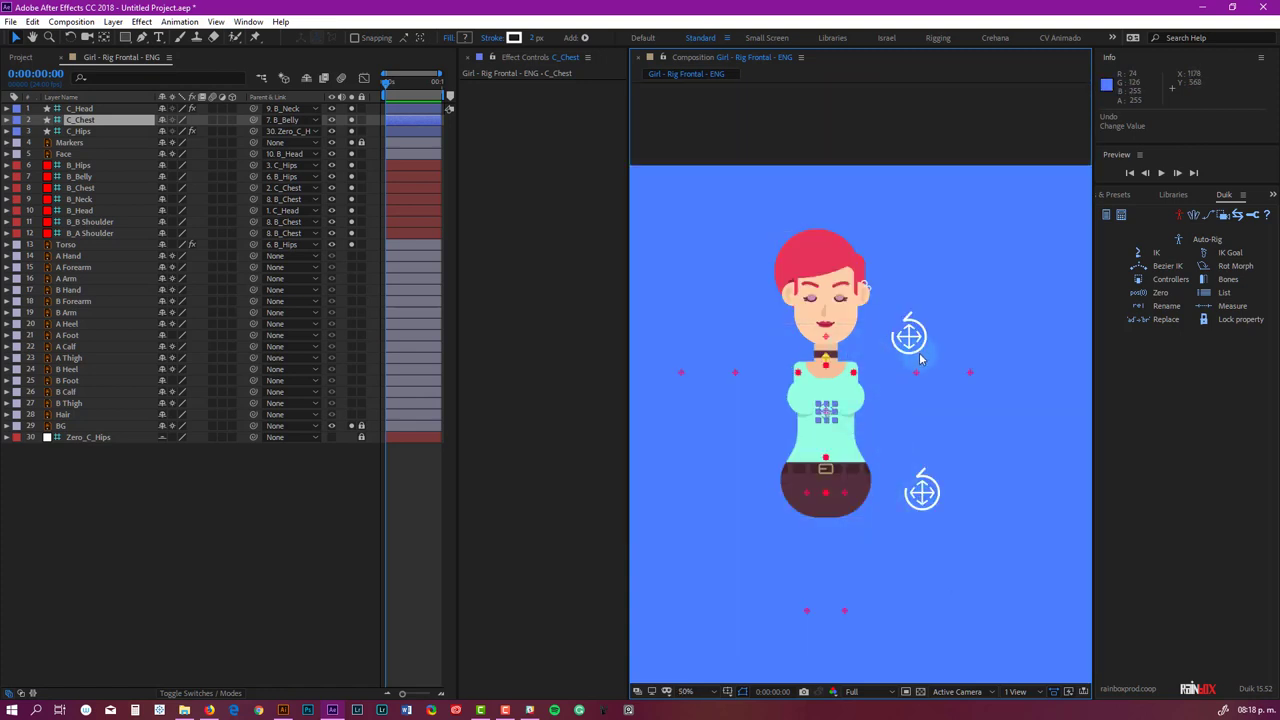
pyautogui.click(920, 494)
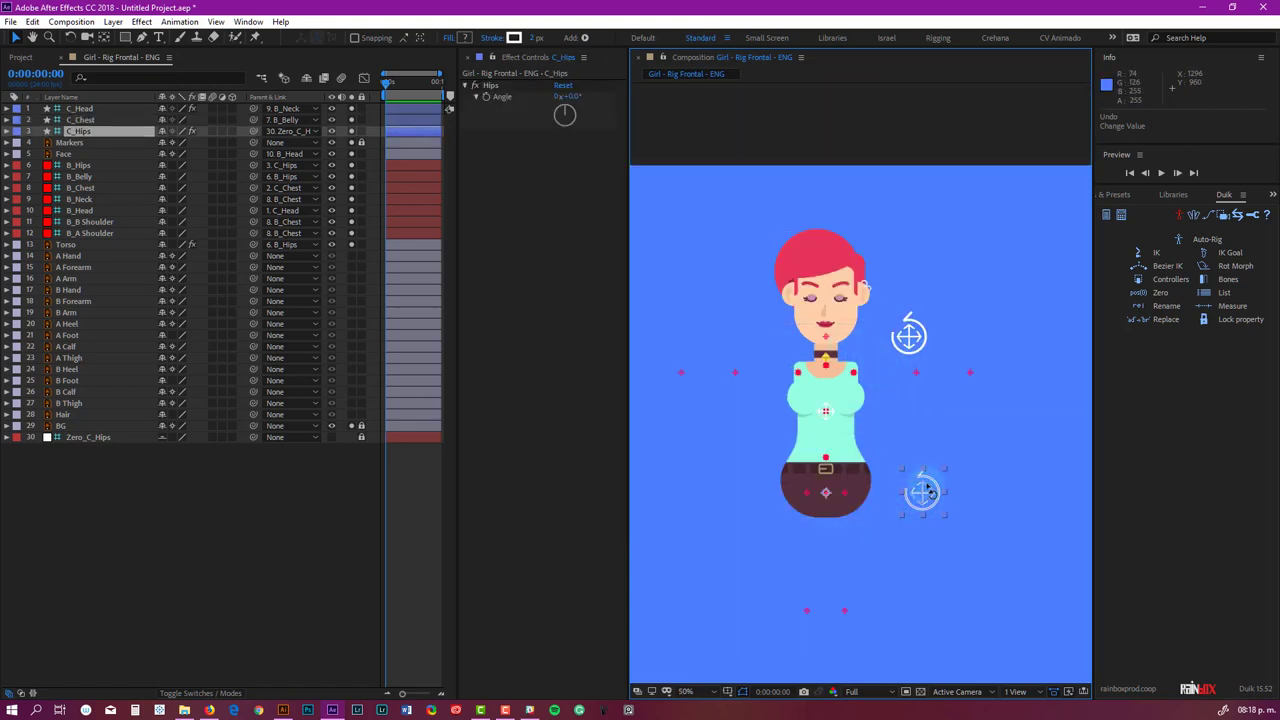
pyautogui.press('w')
pyautogui.moveTo(932, 482); pyautogui.dragTo(926, 460)
pyautogui.hotkey('ctrl', 'z')
# Shift the C_Chest controller sideways to check how the torso and shoulders deform, and undo the changes.
pyautogui.scroll(2, 838, 417)
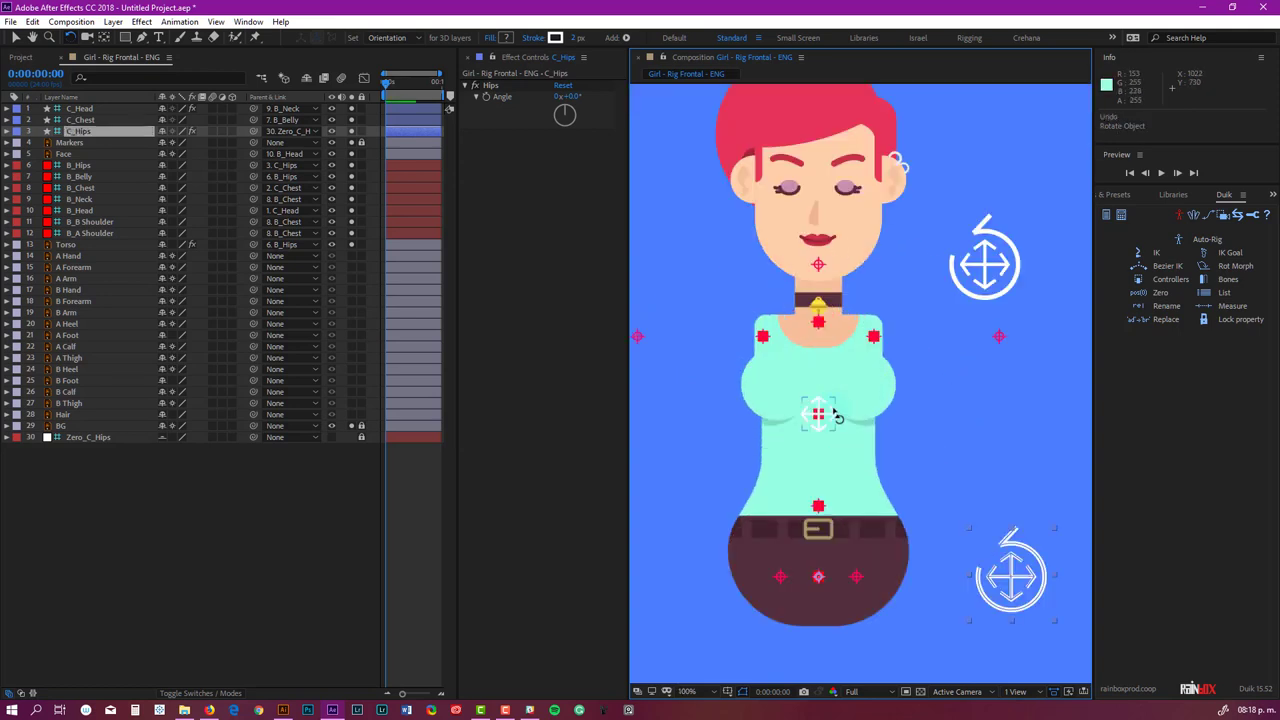
pyautogui.moveTo(818, 414); pyautogui.dragTo(787, 420)
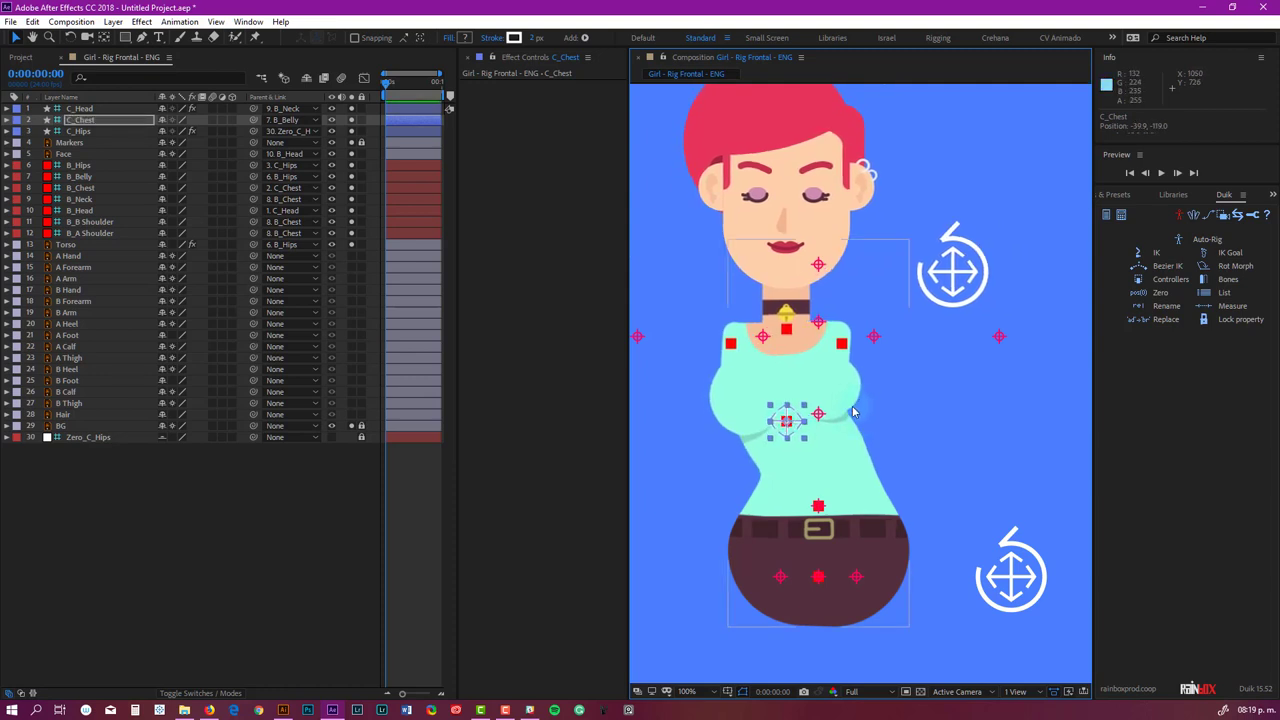
pyautogui.moveTo(255, 37); pyautogui.dragTo(337, 51)
pyautogui.hotkey('ctrl', 'z')
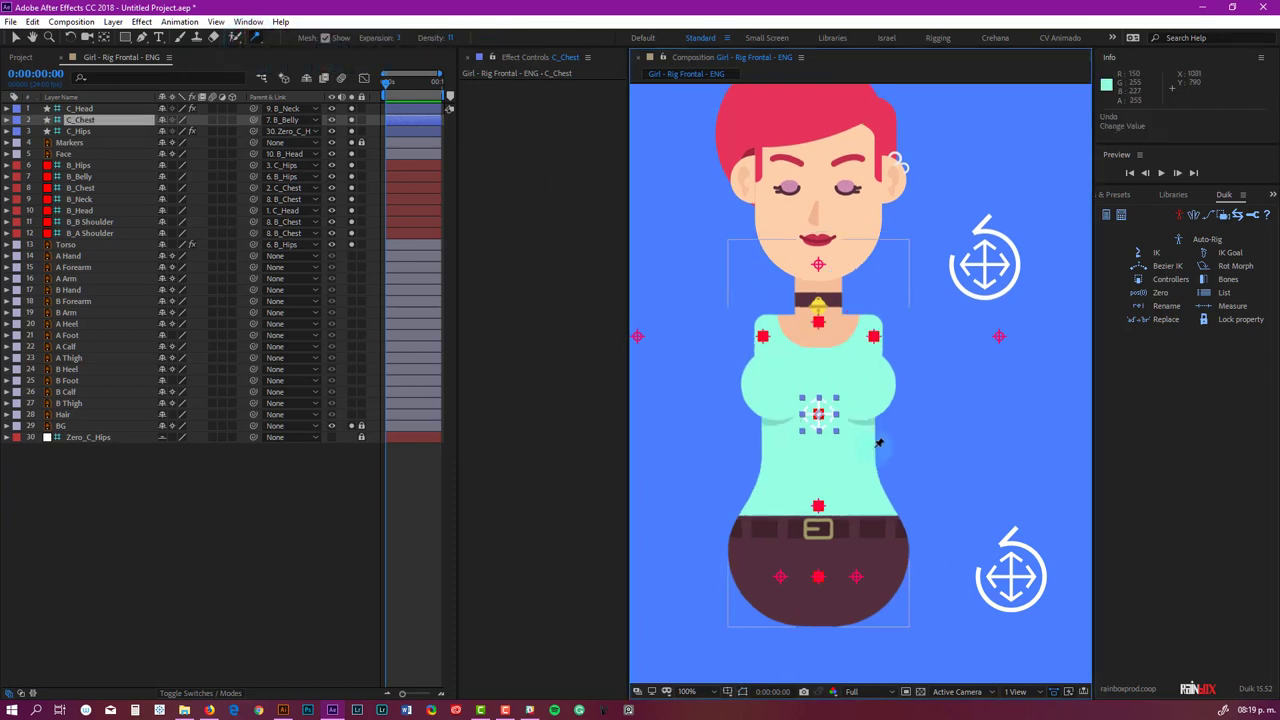
pyautogui.press('v')
pyautogui.moveTo(822, 415)
pyautogui.mouseDown()
pyautogui.moveTo(818, 401)
pyautogui.moveTo(821, 412)
pyautogui.mouseUp()
pyautogui.hotkey('ctrl', 'z')
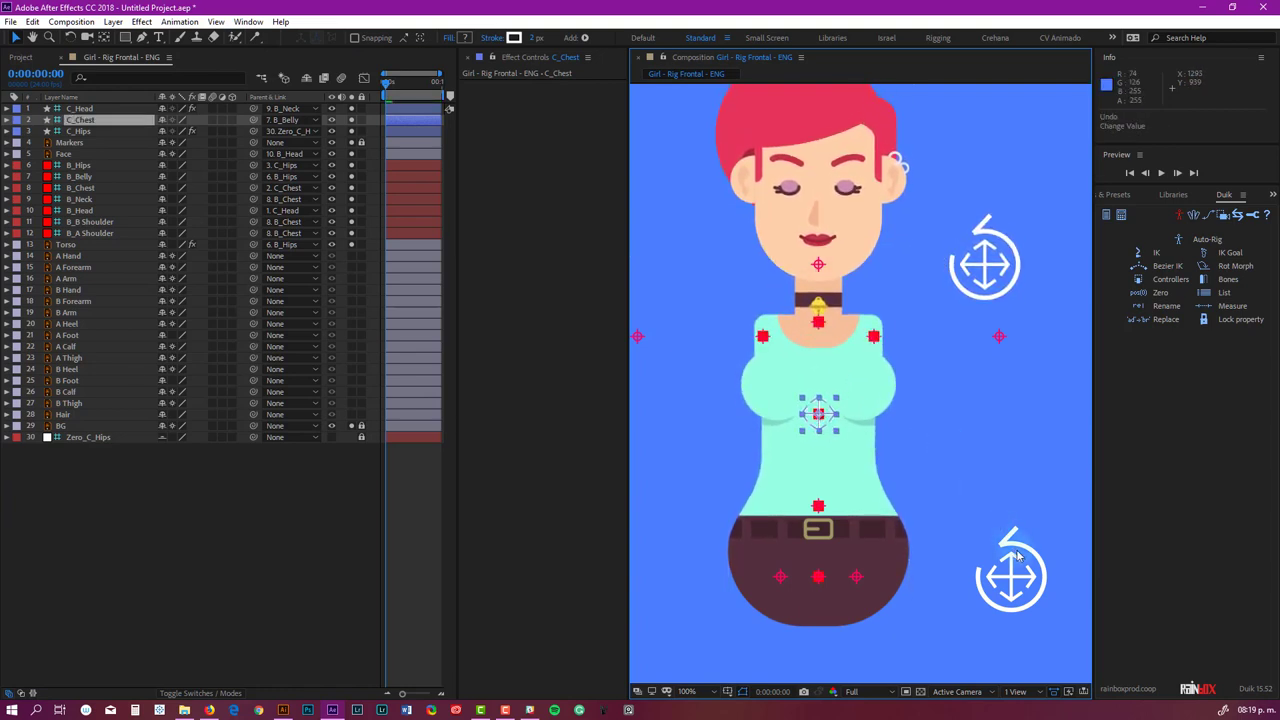
# Test rotating the C_Hips controller and the C_Head controller, undoing each rotation.
pyautogui.click(1022, 553)
pyautogui.press('w')
pyautogui.moveTo(1018, 548)
pyautogui.mouseDown()
pyautogui.moveTo(1006, 543)
pyautogui.moveTo(1020, 522)
pyautogui.moveTo(995, 590)
pyautogui.moveTo(986, 537)
pyautogui.moveTo(1005, 530)
pyautogui.mouseUp()
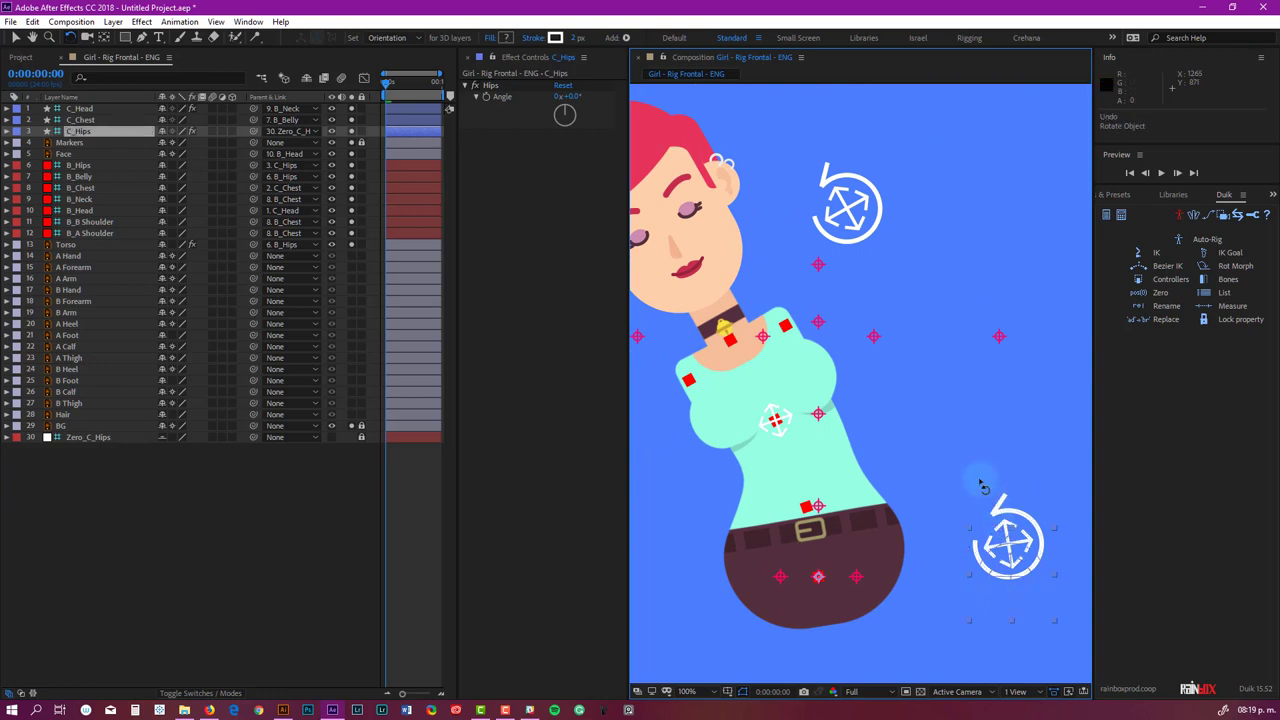
pyautogui.hotkey('ctrl', 'z')
pyautogui.moveTo(1008, 268); pyautogui.dragTo(991, 234)
pyautogui.hotkey('ctrl', 'z')
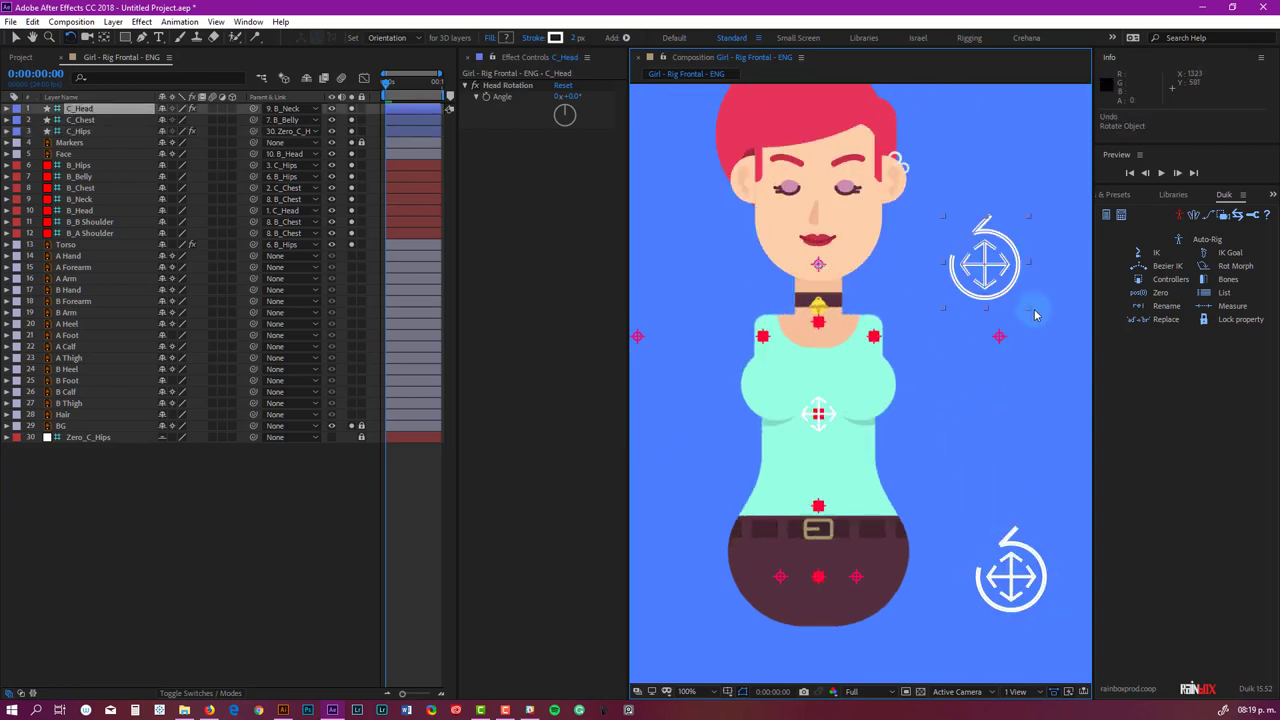
# Turn off Solo on all soloed layers, including BG.
pyautogui.press('v')
pyautogui.press(',')
pyautogui.press(',')
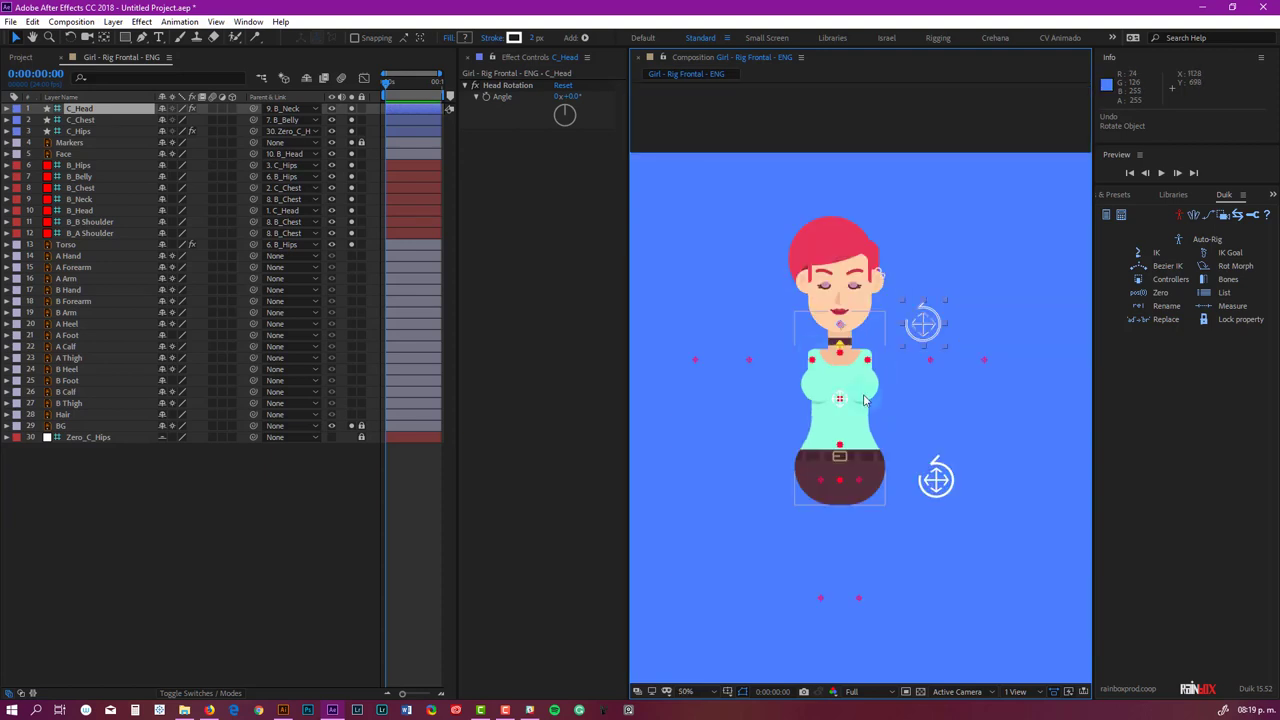
pyautogui.click(721, 347)
pyautogui.click(896, 363)
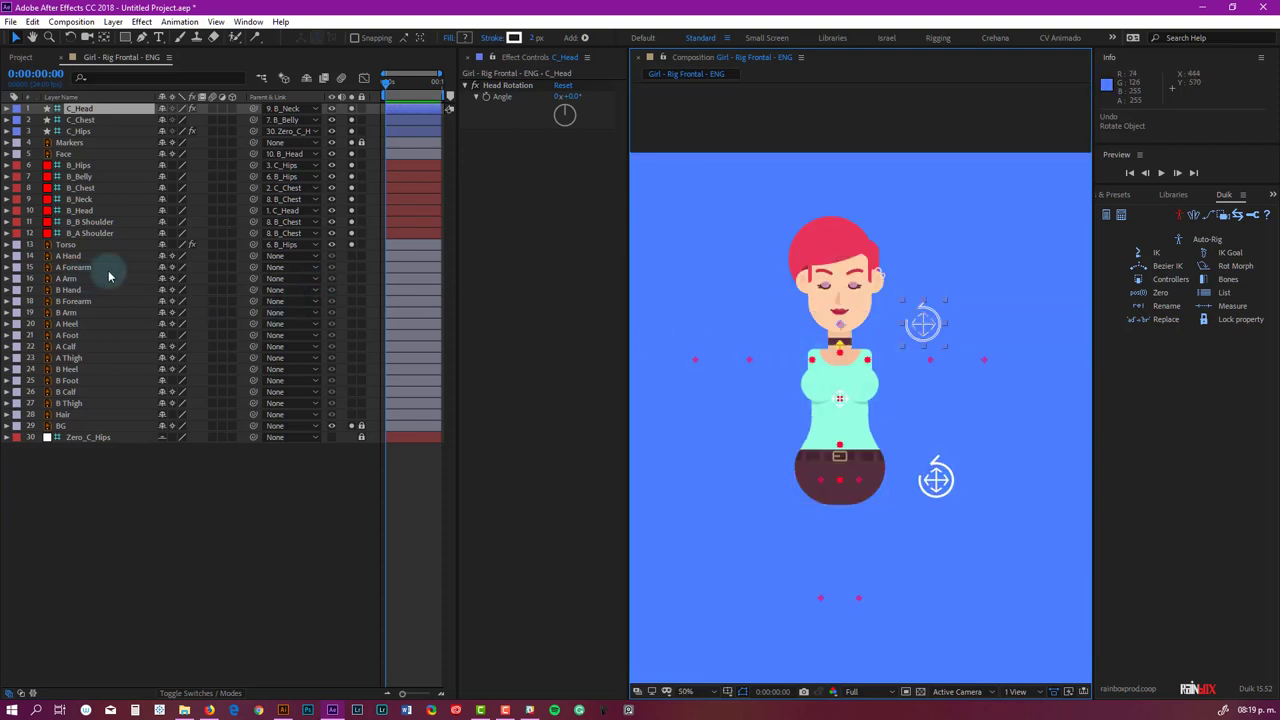
pyautogui.moveTo(350, 112); pyautogui.dragTo(351, 250)
pyautogui.click(352, 427)
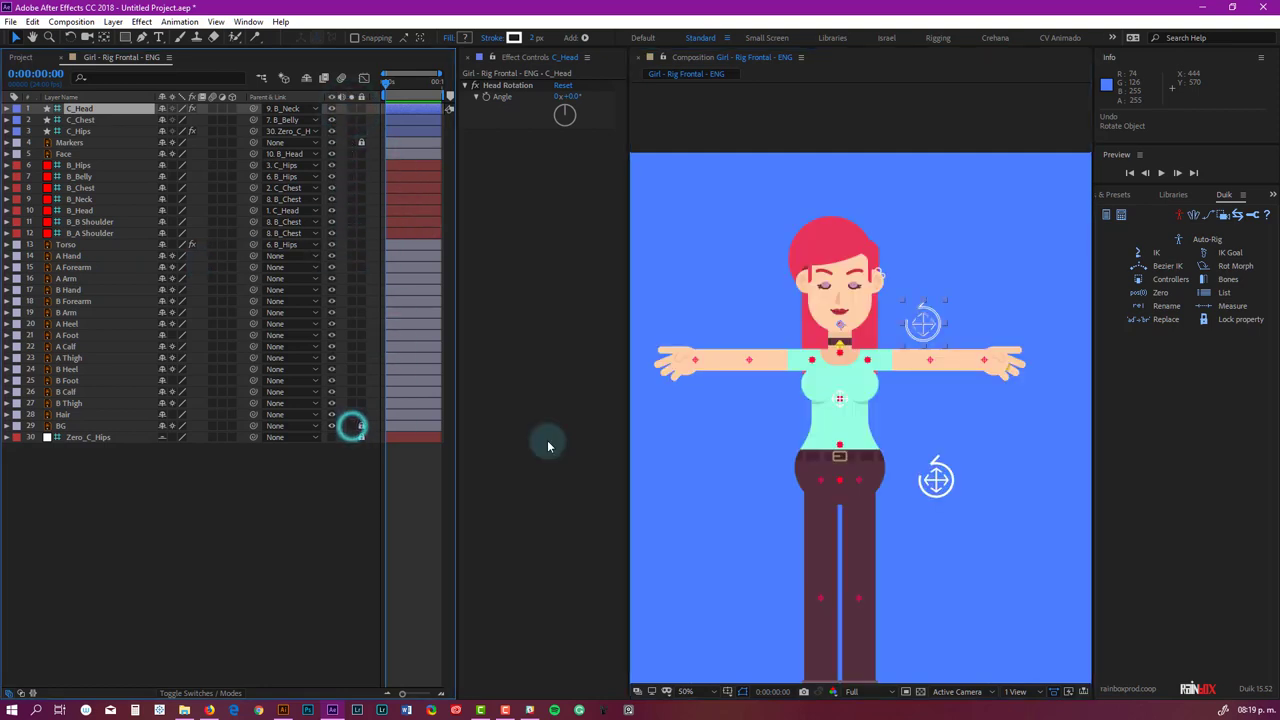
# Select the A Hand, A Forearm and A Arm layers in turn to identify the pieces of that arm.
pyautogui.click(680, 366)
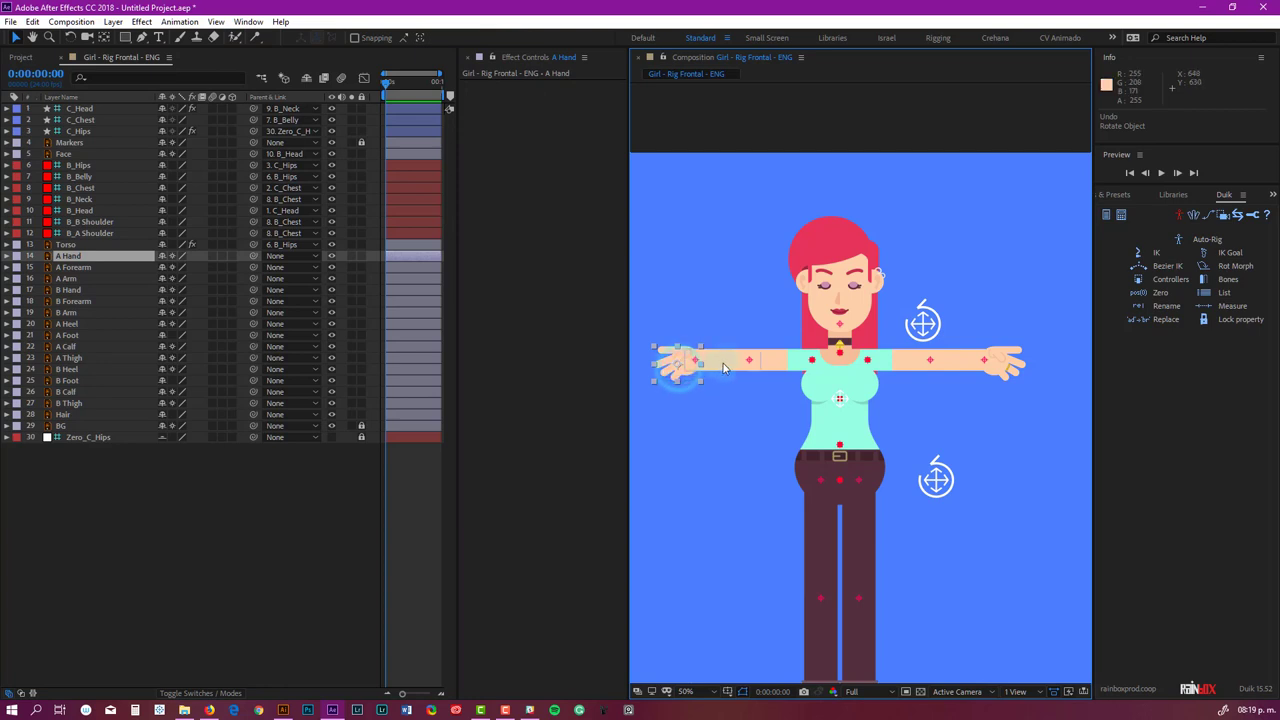
pyautogui.click(742, 368)
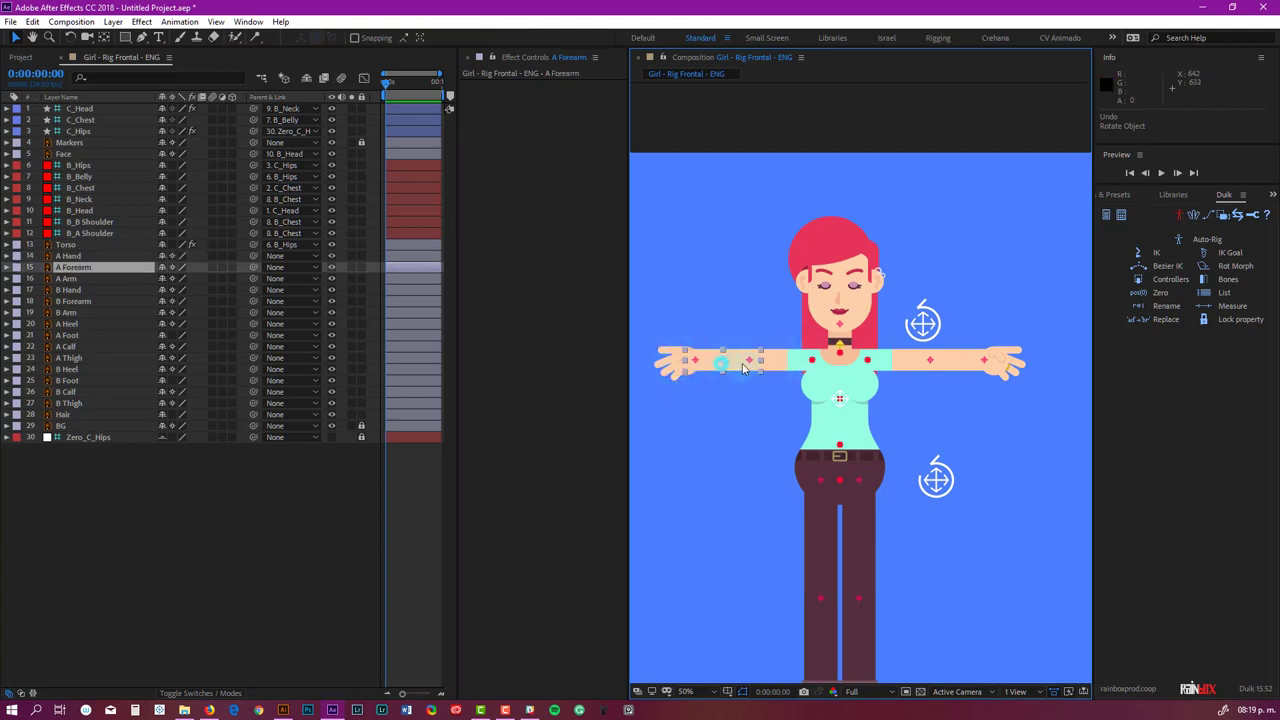
pyautogui.click(787, 366)
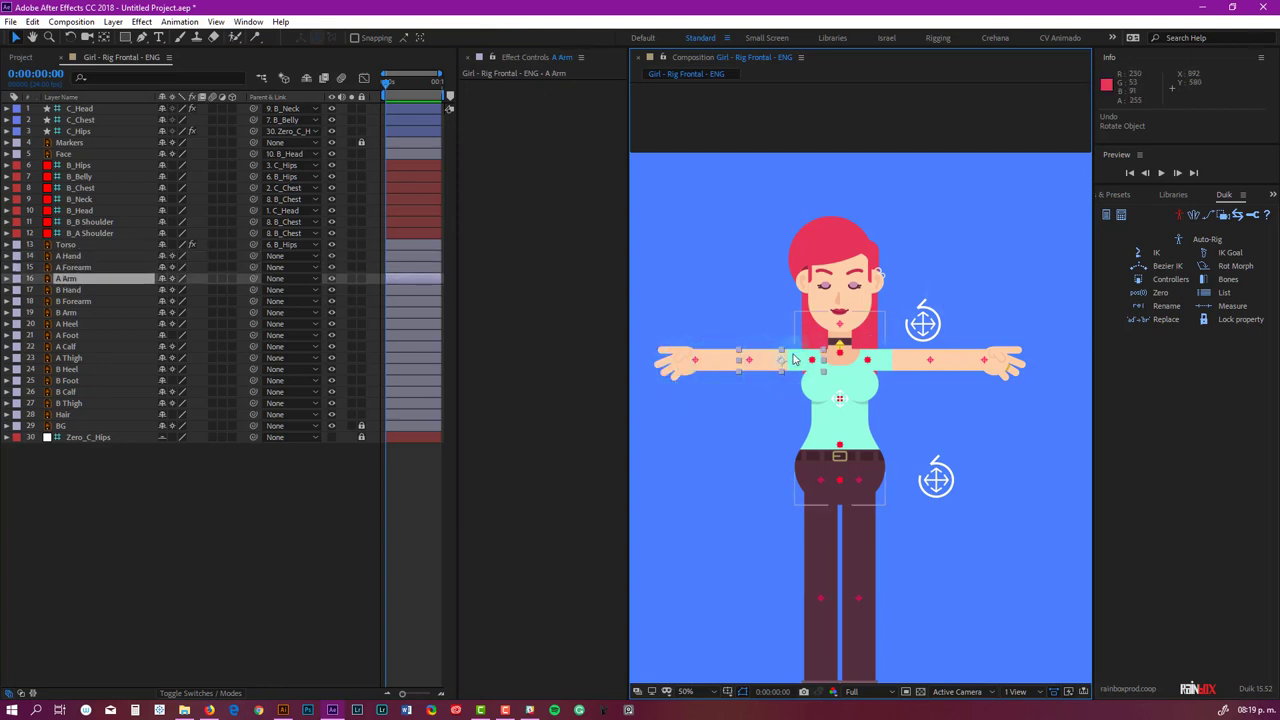
# Move the A Hand layer's anchor point onto the wrist marker with the Pan Behind tool.
pyautogui.click(679, 372)
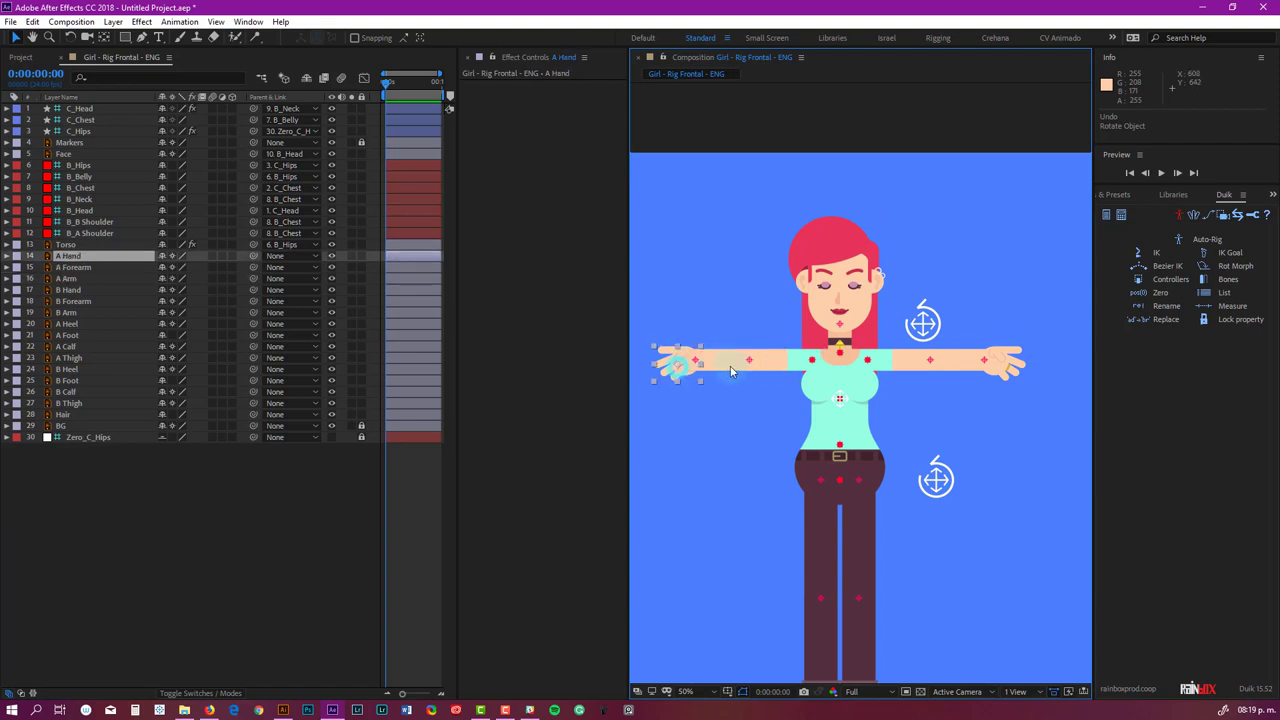
pyautogui.click(800, 352)
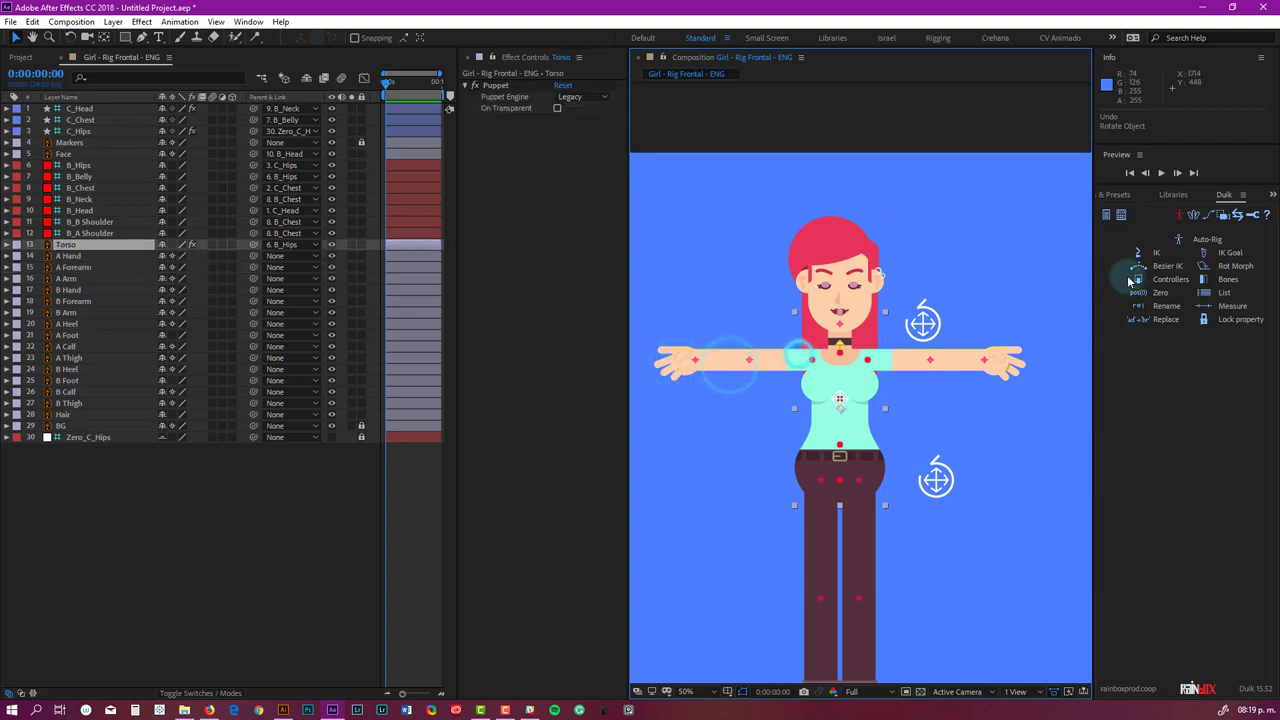
pyautogui.click(686, 366)
pyautogui.scroll(4, 686, 366)
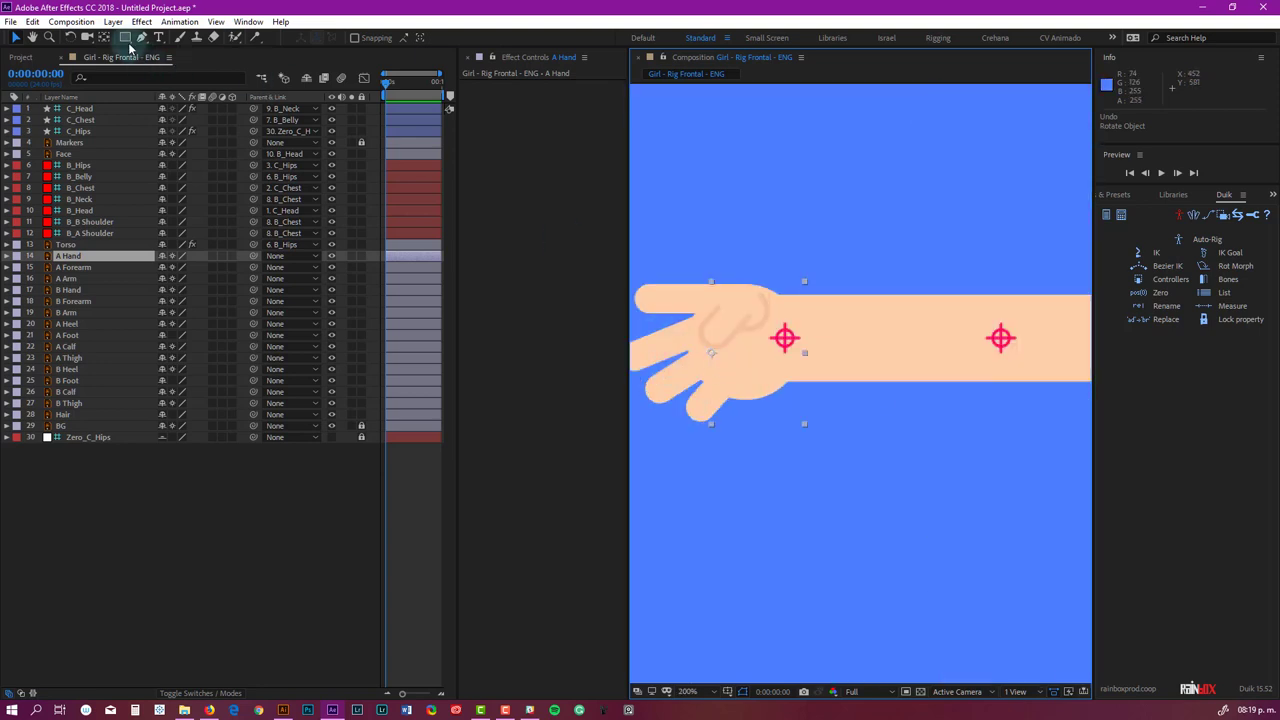
pyautogui.click(105, 39)
pyautogui.scroll(2, 773, 338)
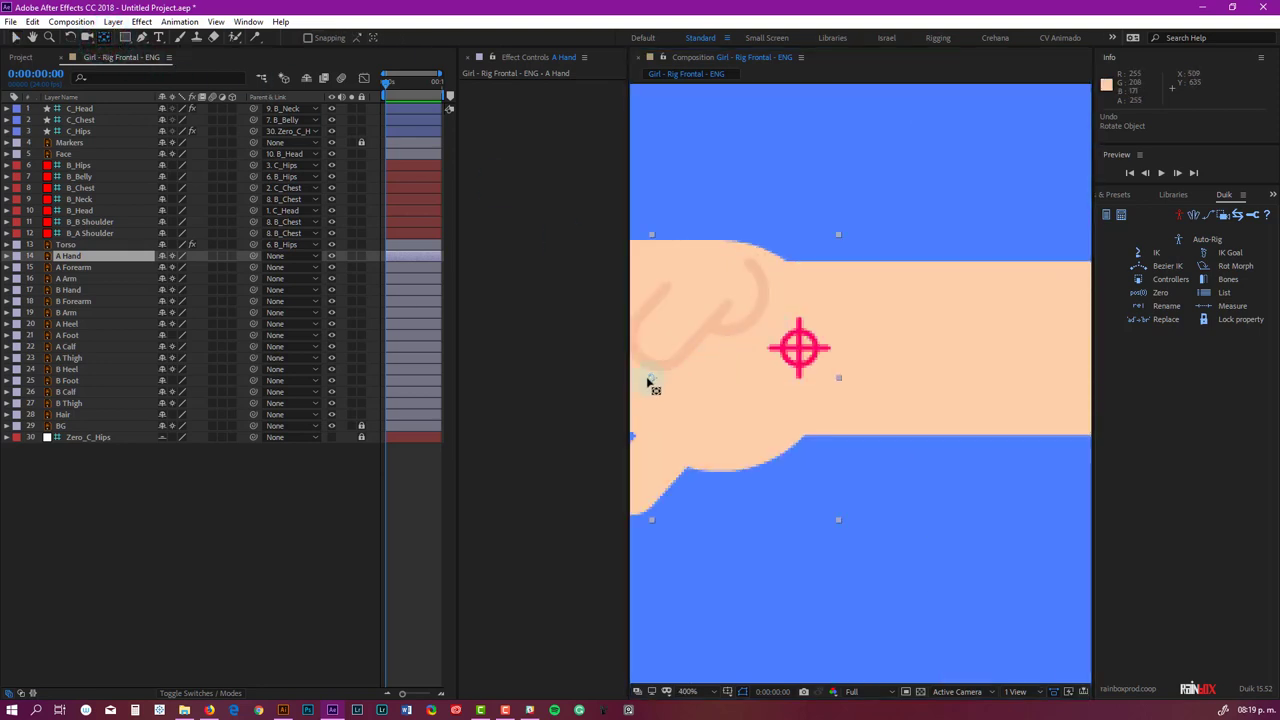
pyautogui.moveTo(648, 382); pyautogui.dragTo(806, 356)
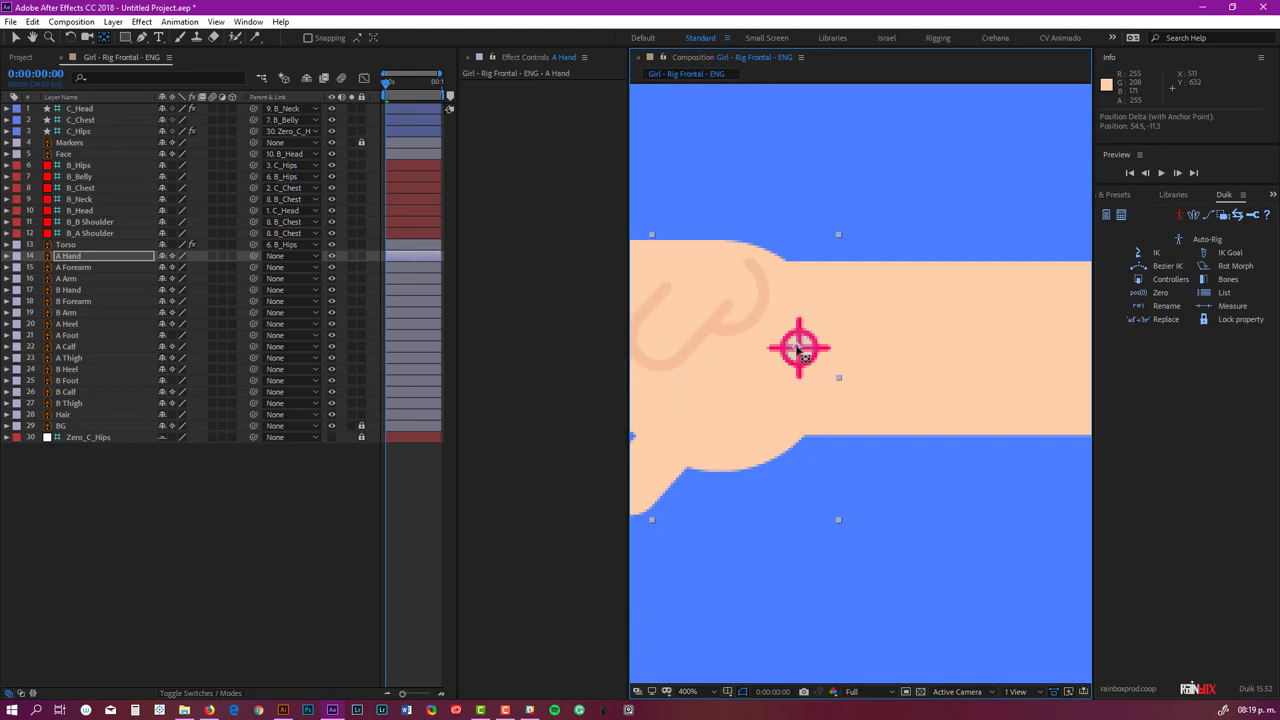
# Move the A Forearm layer's anchor point precisely onto the center of the elbow marker.
pyautogui.scroll(-4, 880, 334)
pyautogui.click(974, 357)
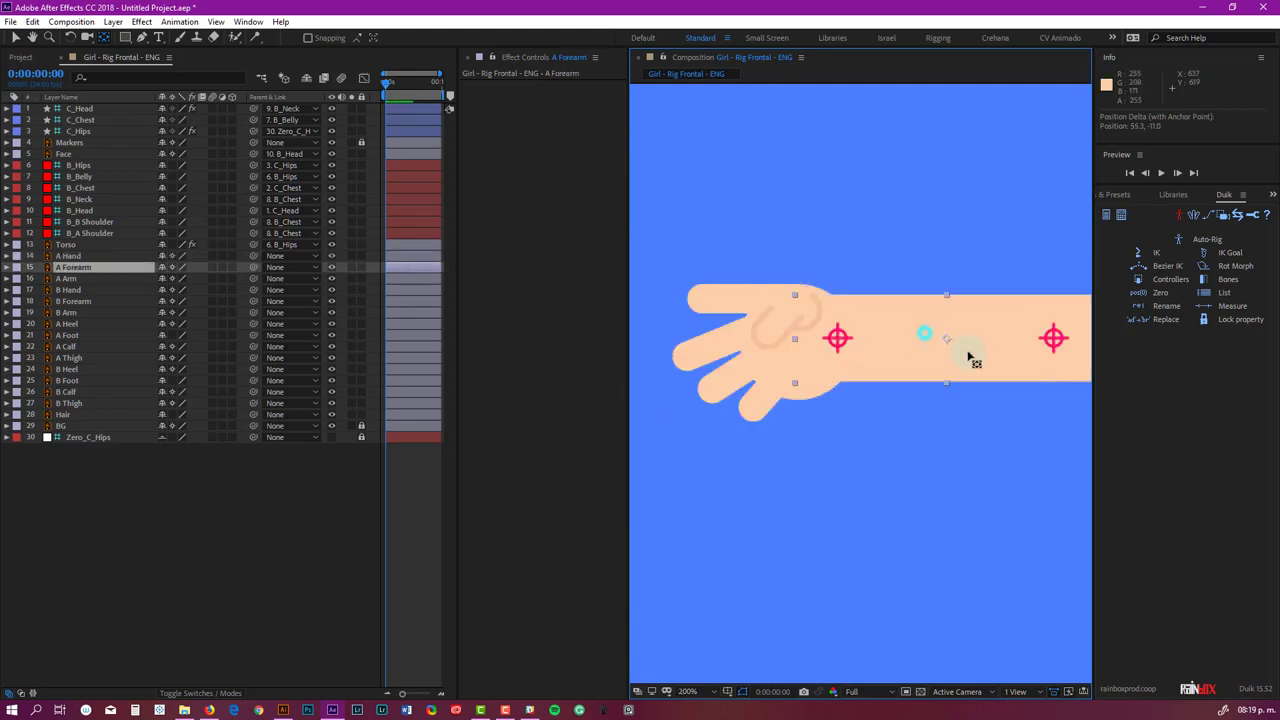
pyautogui.scroll(3, 729, 340)
pyautogui.moveTo(720, 333); pyautogui.dragTo(717, 330)
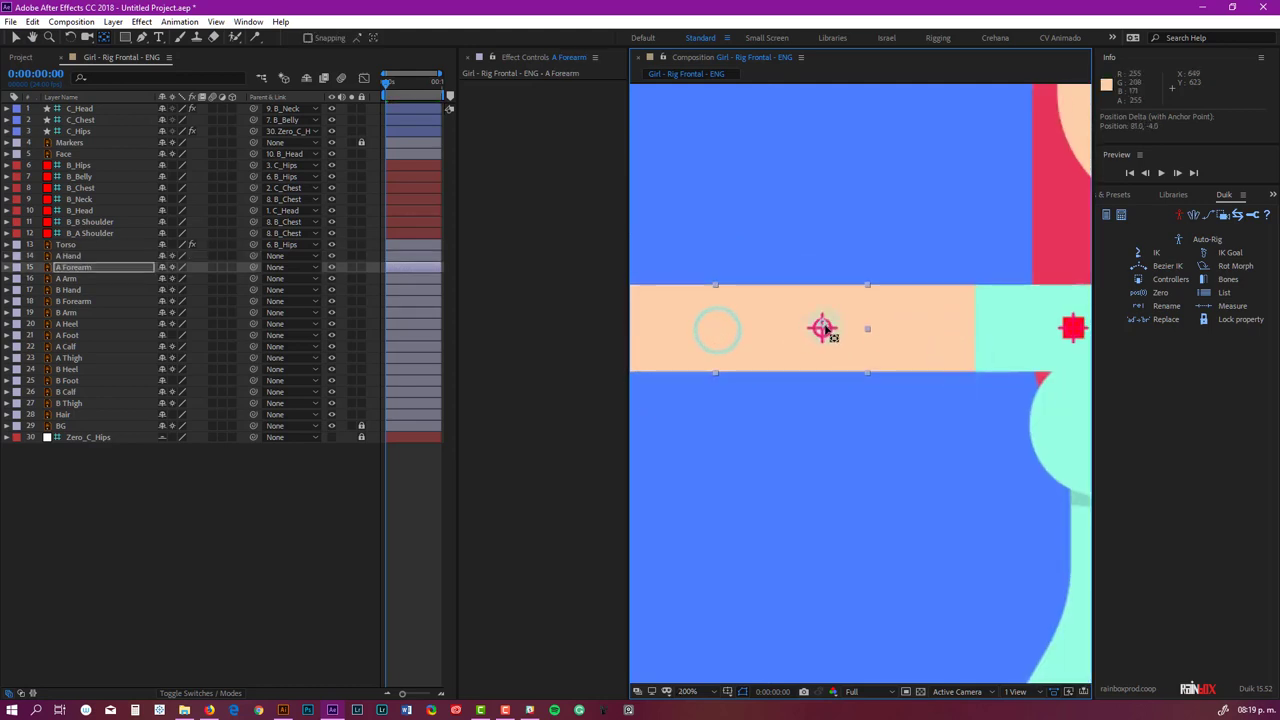
pyautogui.scroll(3, 822, 328)
pyautogui.moveTo(814, 306); pyautogui.dragTo(815, 320)
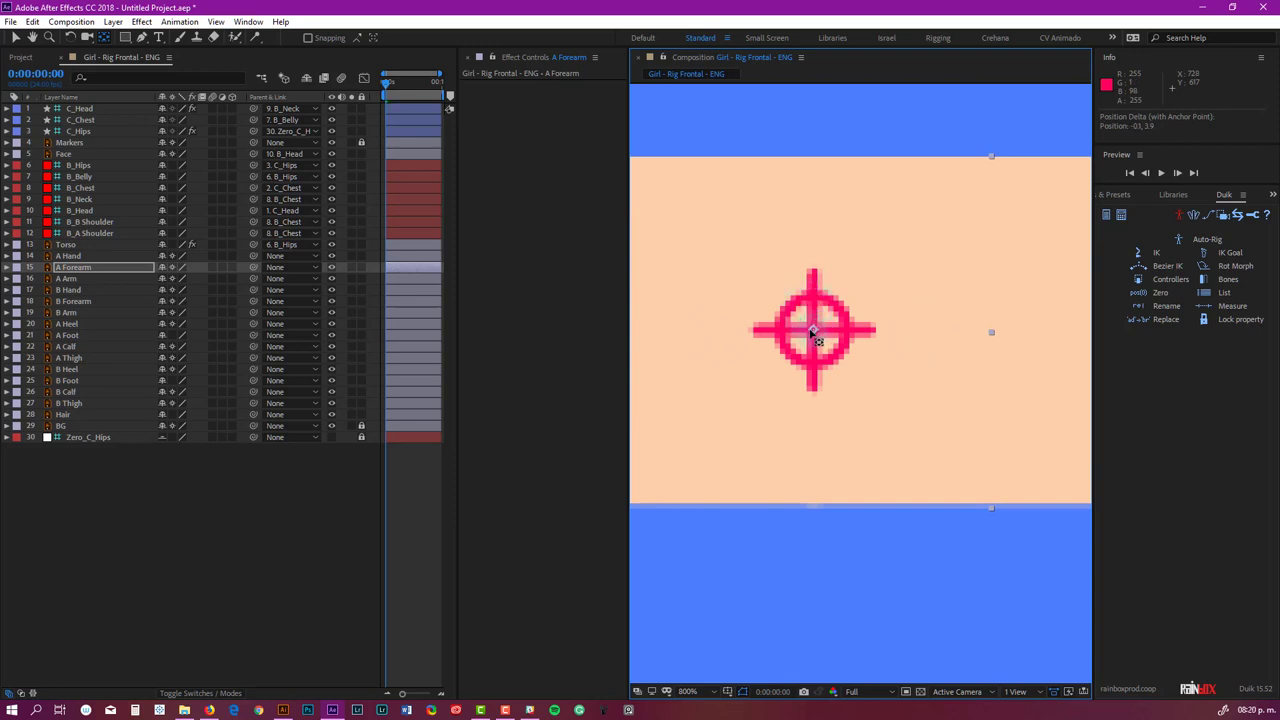
# Move the A Arm layer's anchor point onto the shoulder marker and return to the Selection tool.
pyautogui.scroll(-3, 815, 338)
pyautogui.click(866, 352)
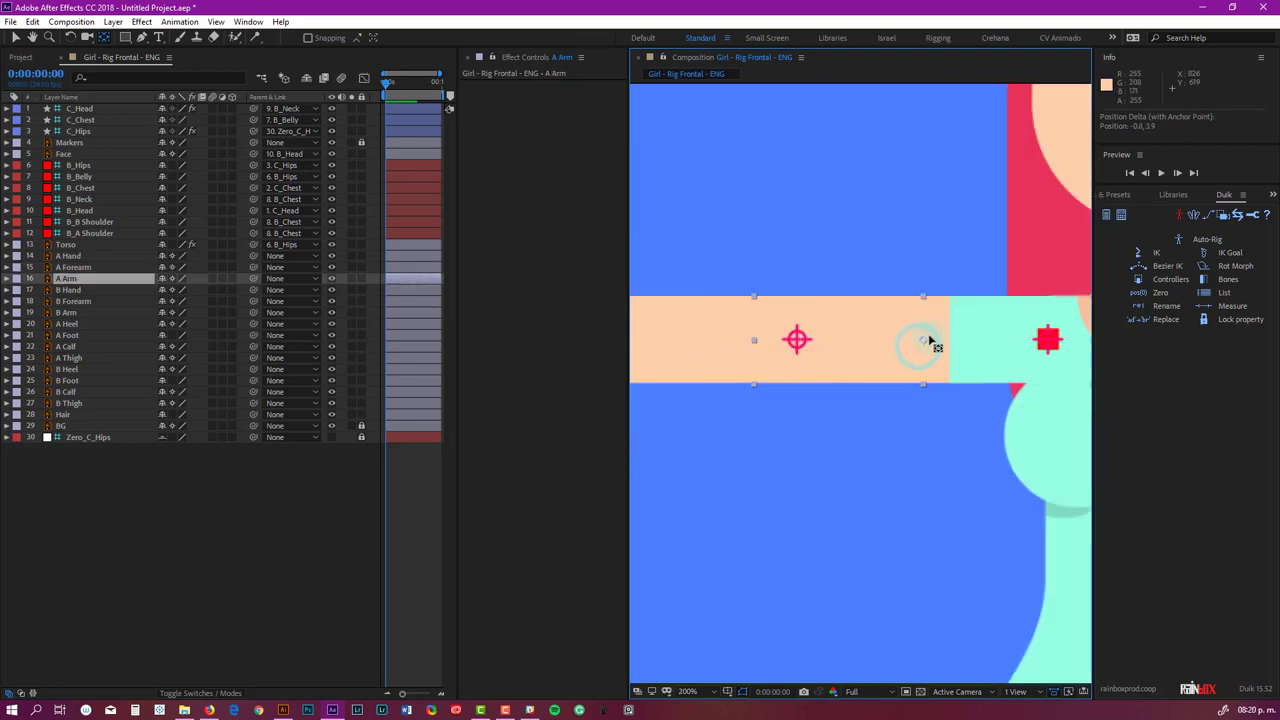
pyautogui.moveTo(930, 342); pyautogui.dragTo(793, 340)
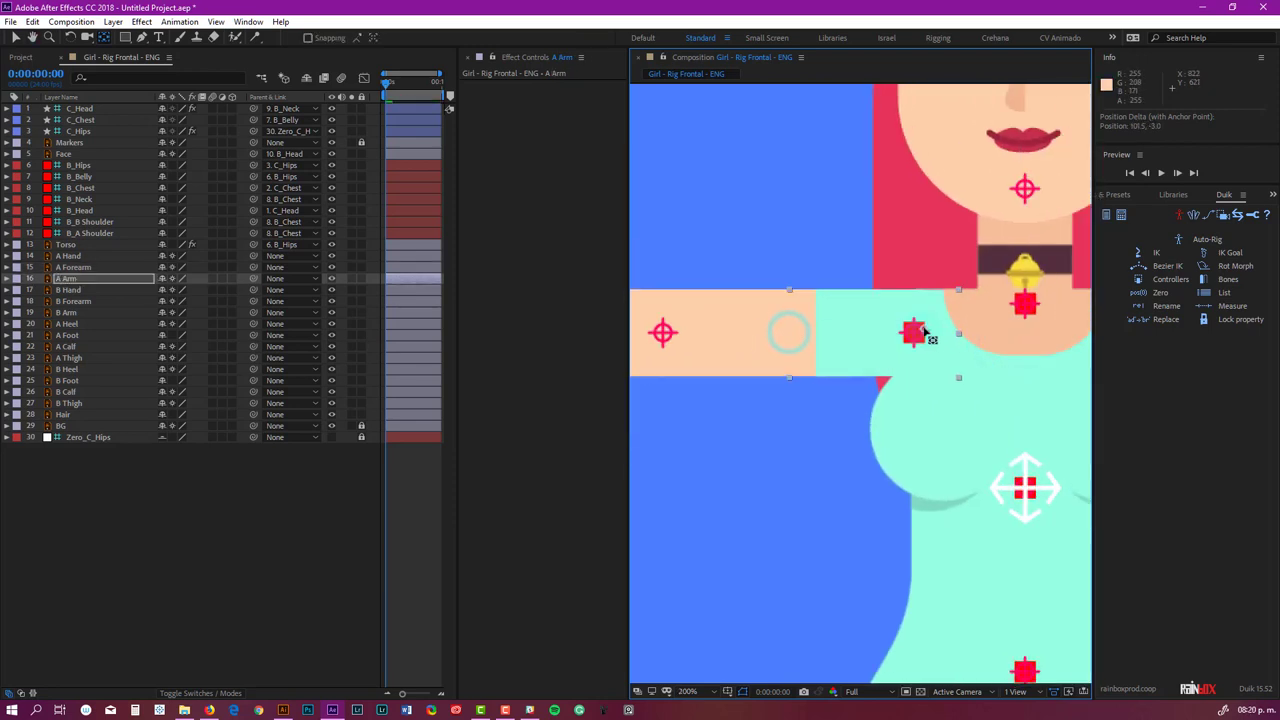
pyautogui.scroll(3, 924, 338)
pyautogui.moveTo(921, 308); pyautogui.dragTo(862, 356)
pyautogui.scroll(-6, 884, 326)
pyautogui.press('v')
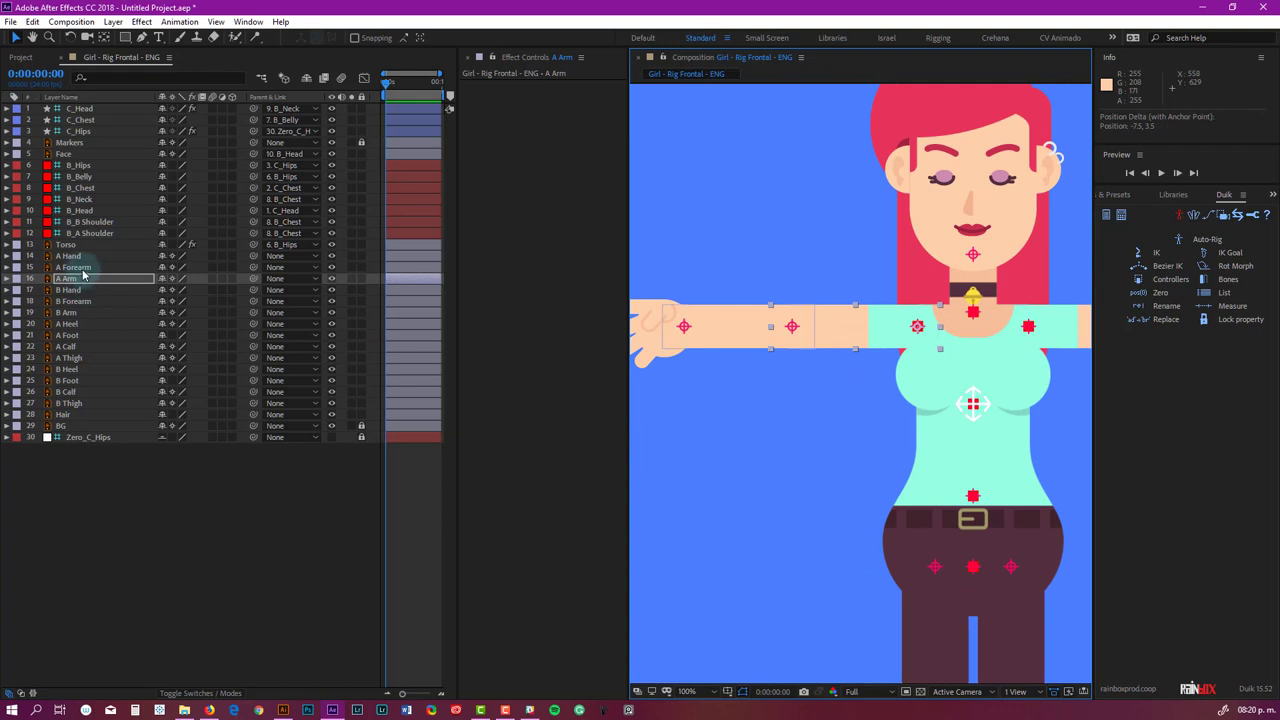
# Auto-rig A Hand, A Forearm and A Arm as a Front leg / Arm, assigning 16 - A Arm to the arm, humerus, shoulder layer.
pyautogui.click(661, 343)
pyautogui.keyDown('shift'); pyautogui.click(742, 338); pyautogui.keyUp('shift')
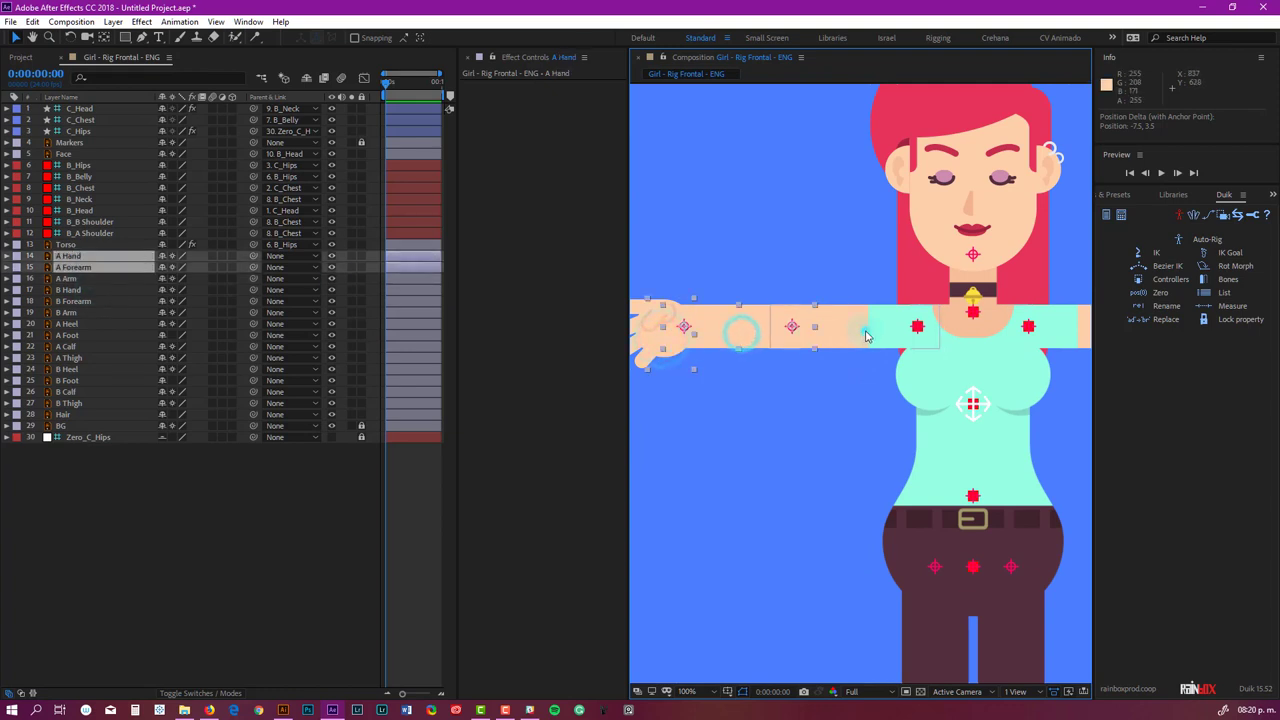
pyautogui.keyDown('shift'); pyautogui.click(866, 336); pyautogui.keyUp('shift')
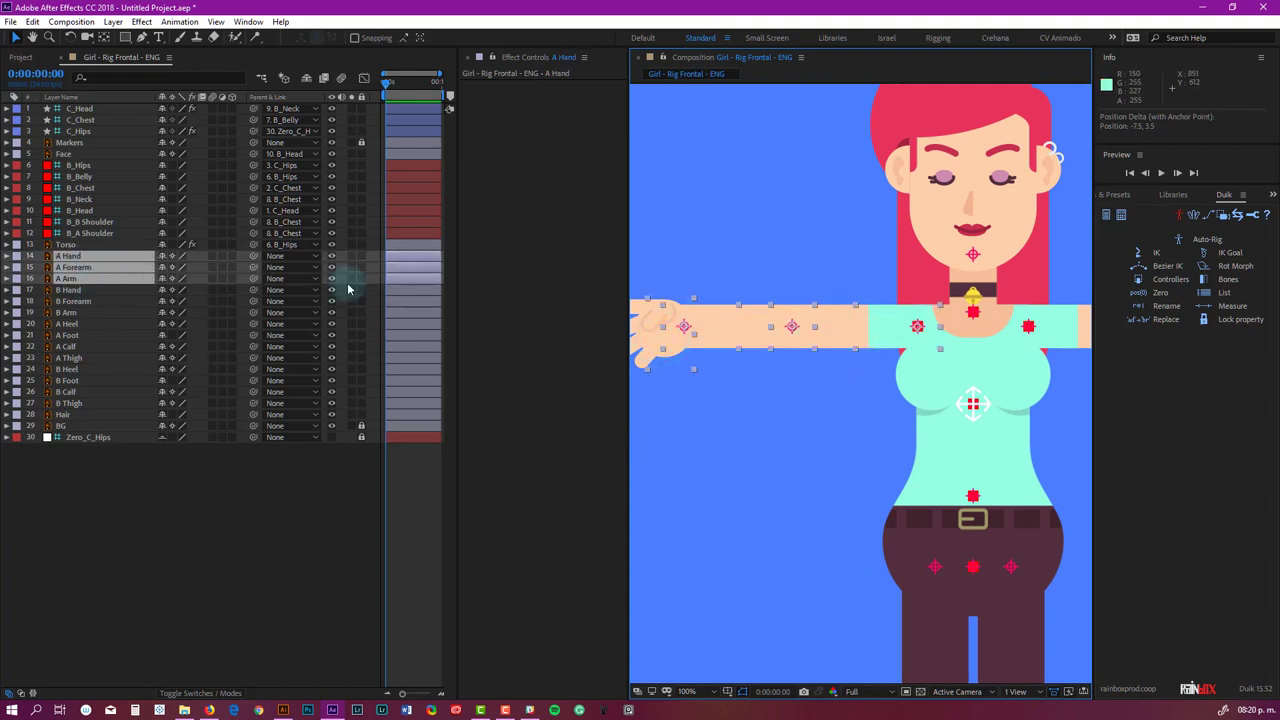
pyautogui.click(1205, 239)
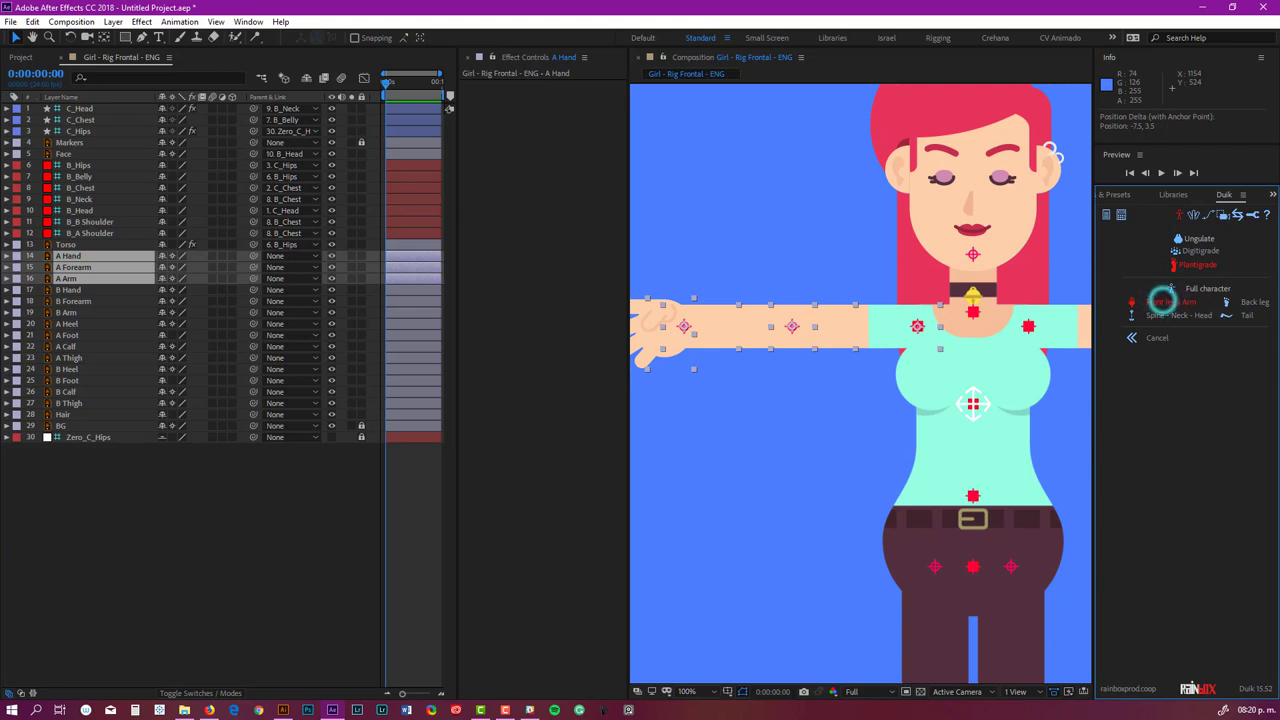
pyautogui.click(1160, 300)
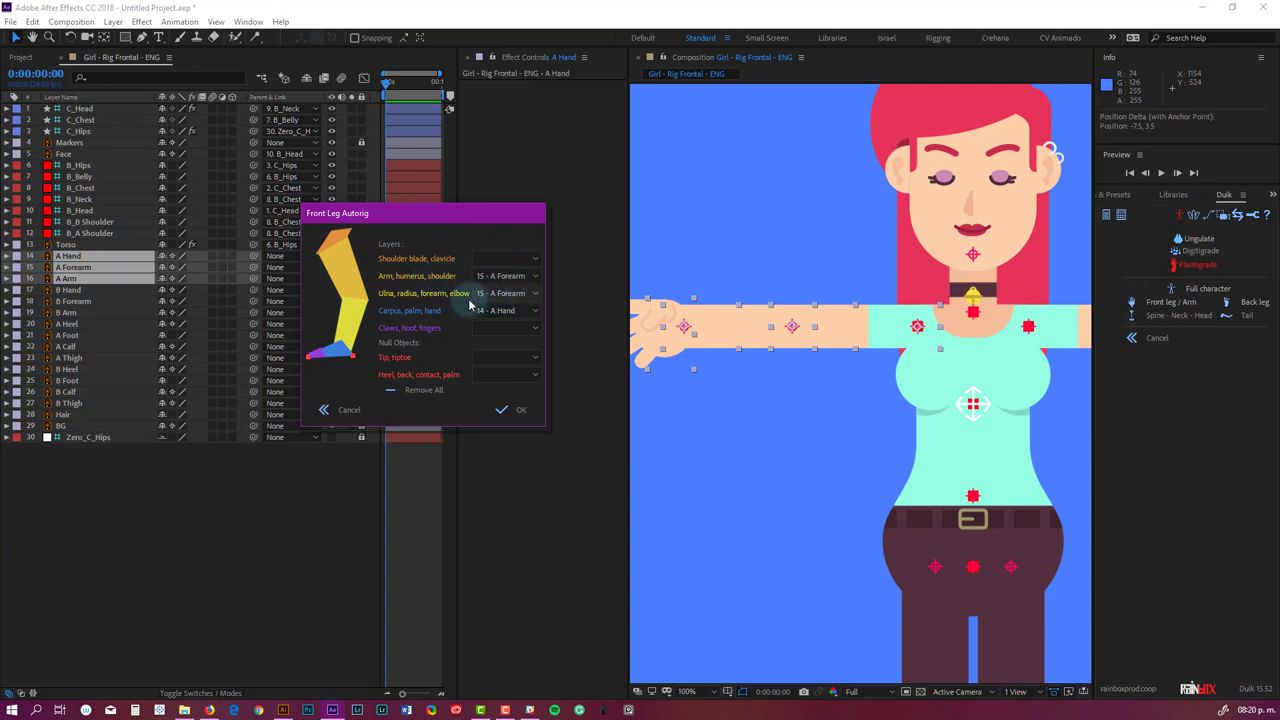
pyautogui.click(506, 278)
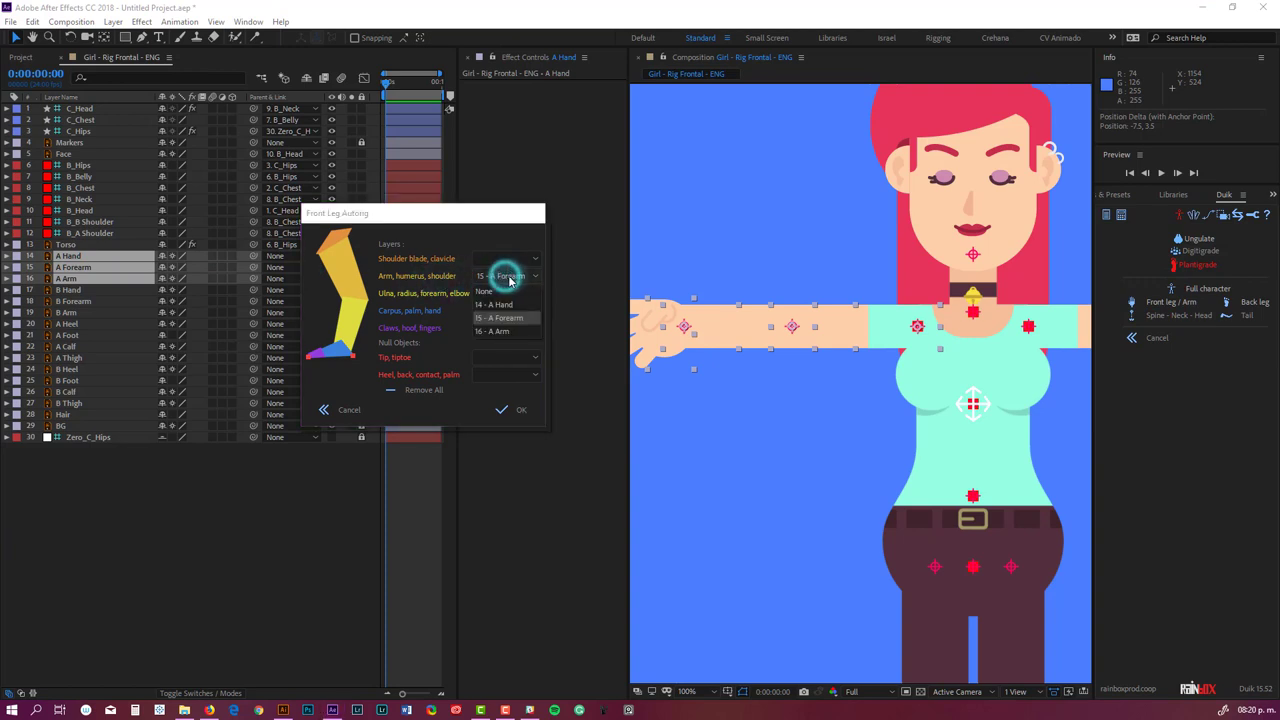
pyautogui.click(502, 333)
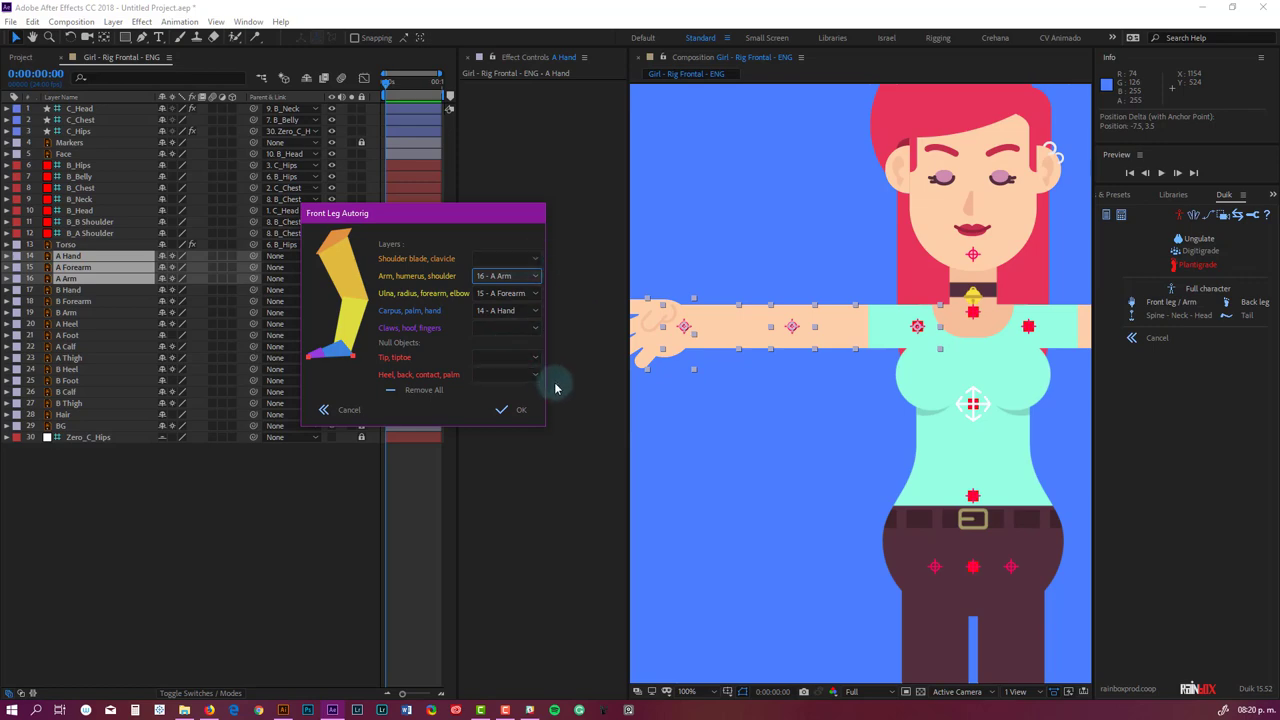
pyautogui.click(508, 412)
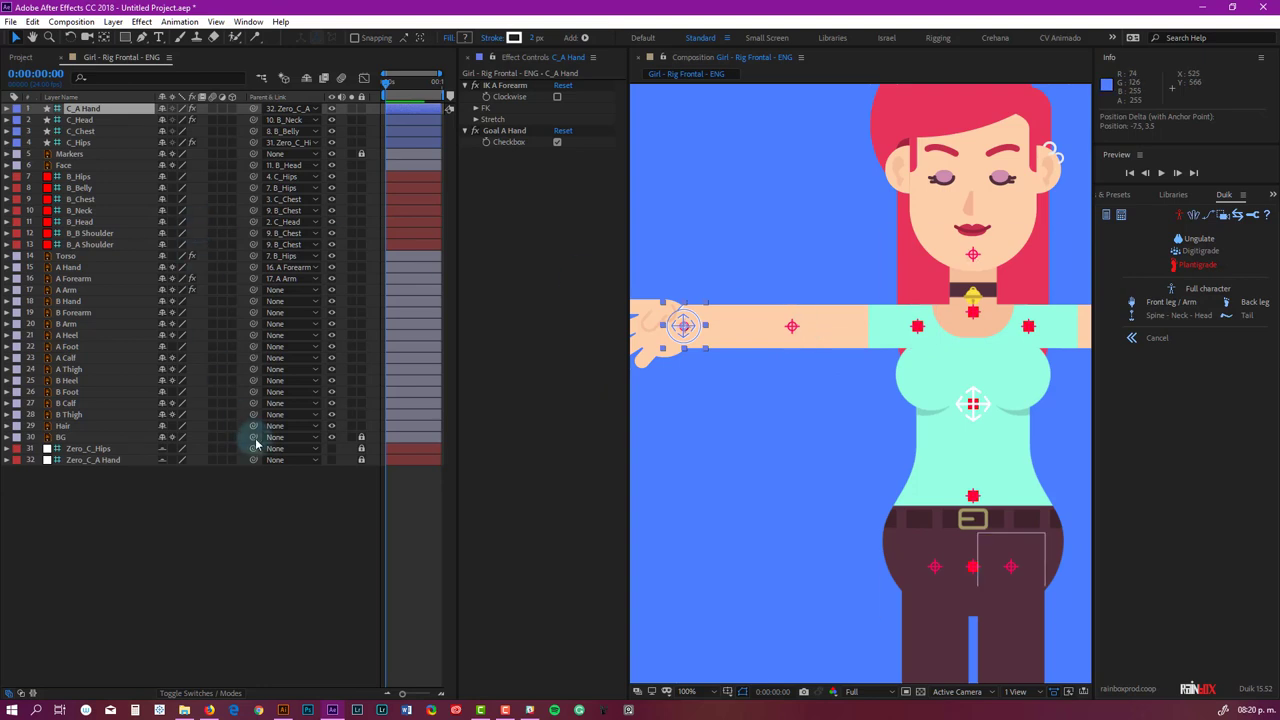
# Test posing the arm with the C_A Hand controller and undo the changes.
pyautogui.moveTo(683, 324); pyautogui.dragTo(802, 300)
pyautogui.press('w')
pyautogui.hotkey('ctrl', 'z')
pyautogui.hotkey('ctrl', 'z')
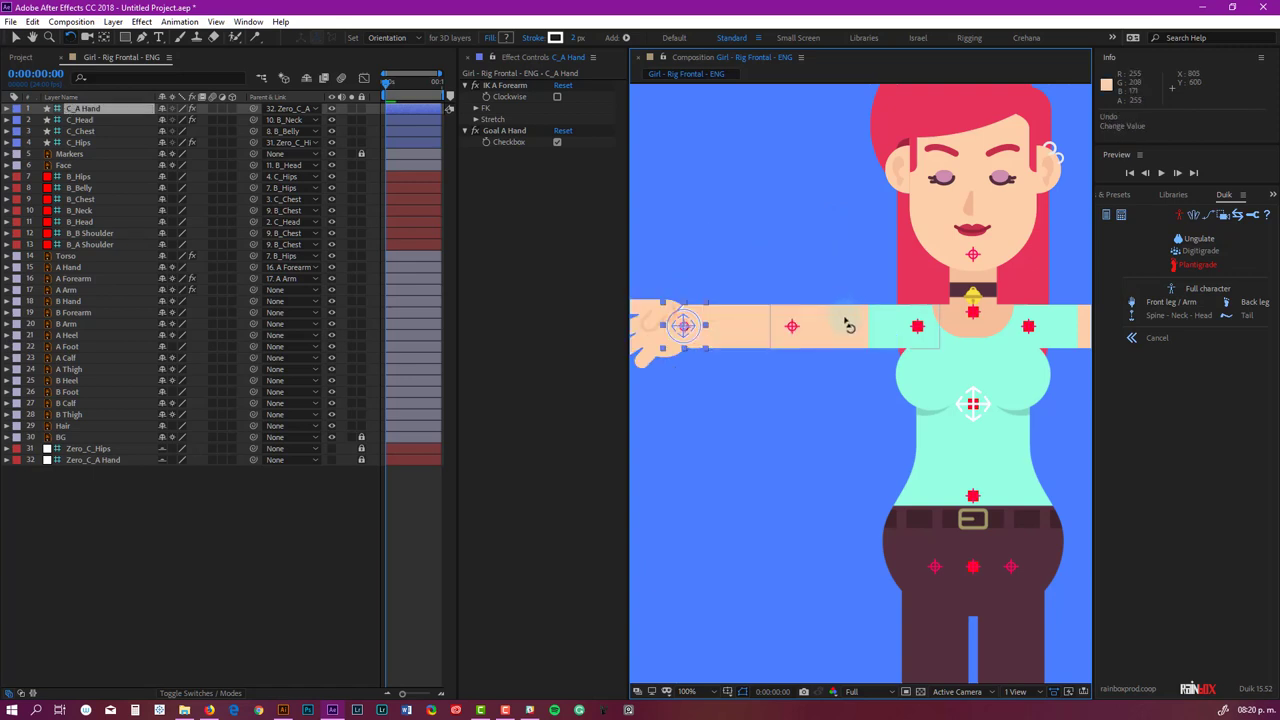
pyautogui.scroll(-2, 870, 357)
pyautogui.moveTo(935, 347); pyautogui.dragTo(897, 325)
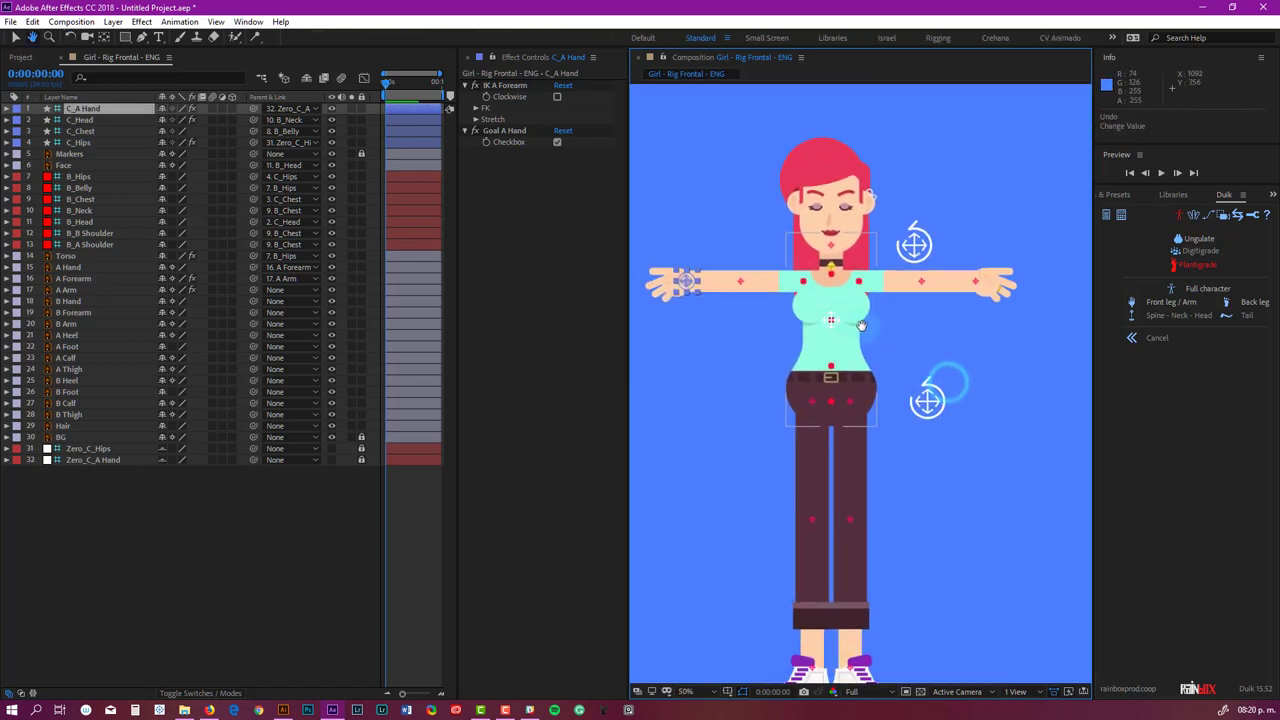
pyautogui.press('v')
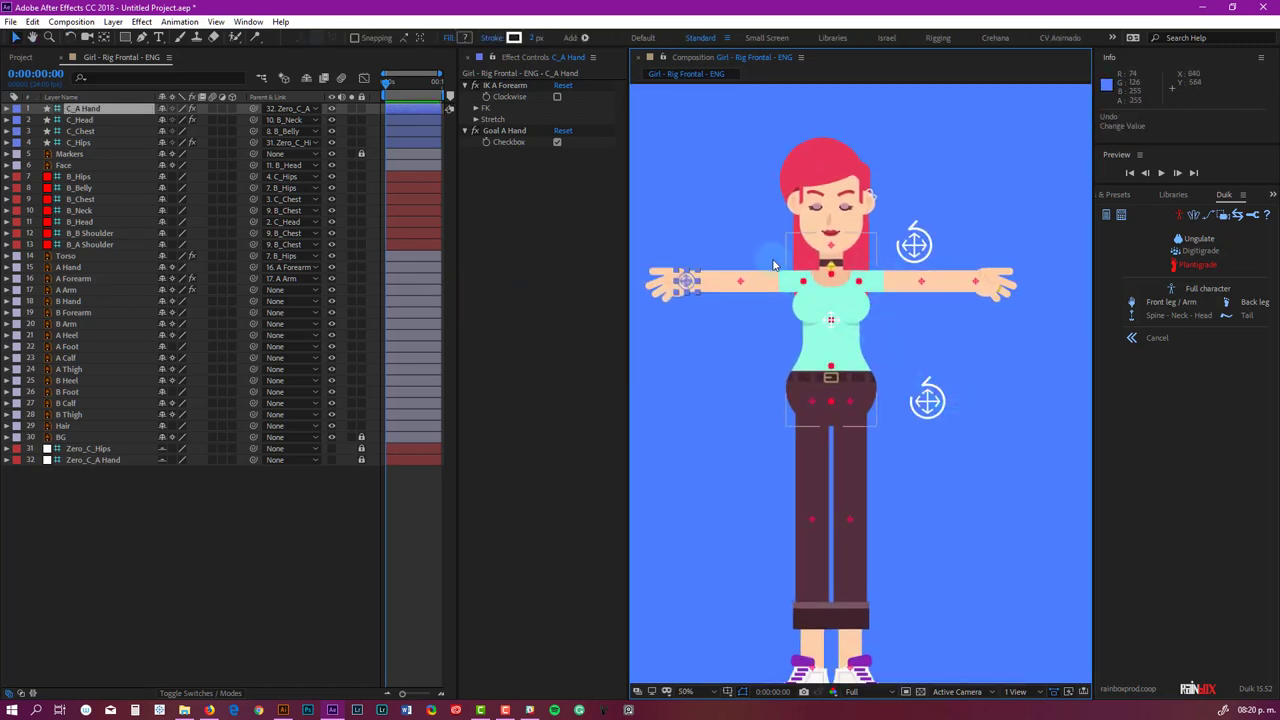
pyautogui.click(737, 258)
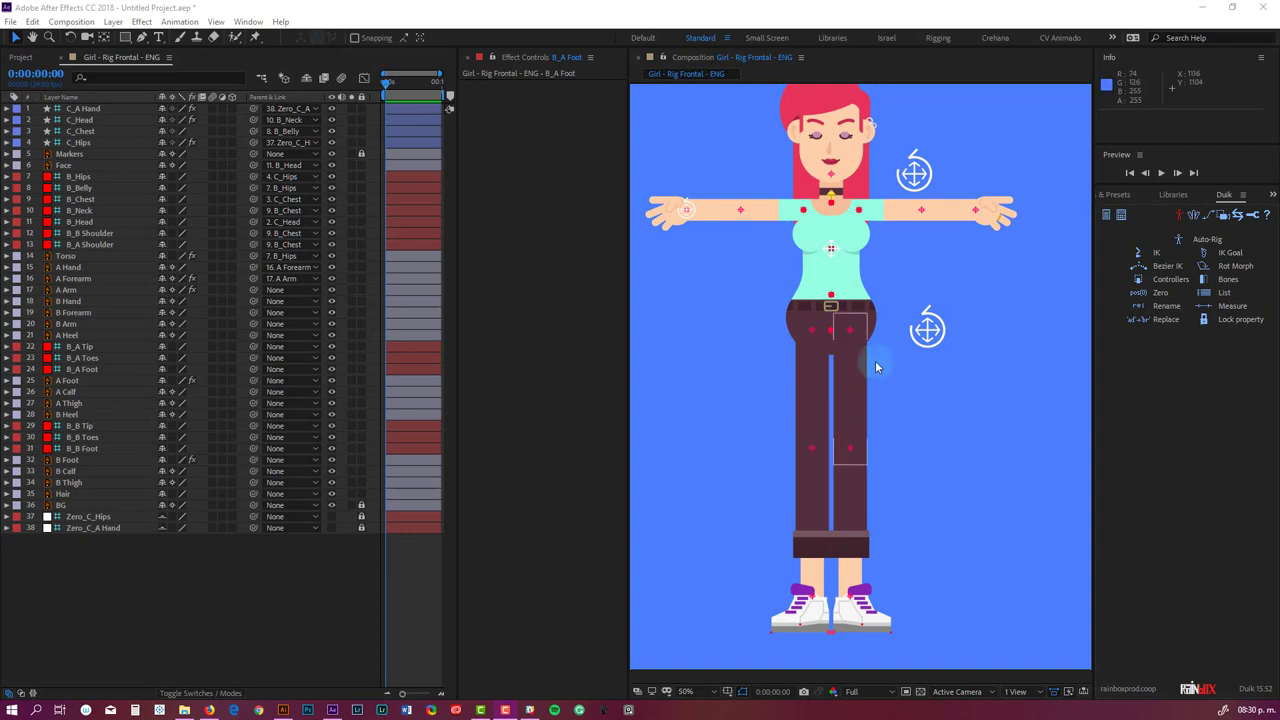
# Examine the B Arm layer's anchor point at the shoulder, and the A-side leg and foot layers with their joint markers and bones.
pyautogui.click(886, 215)
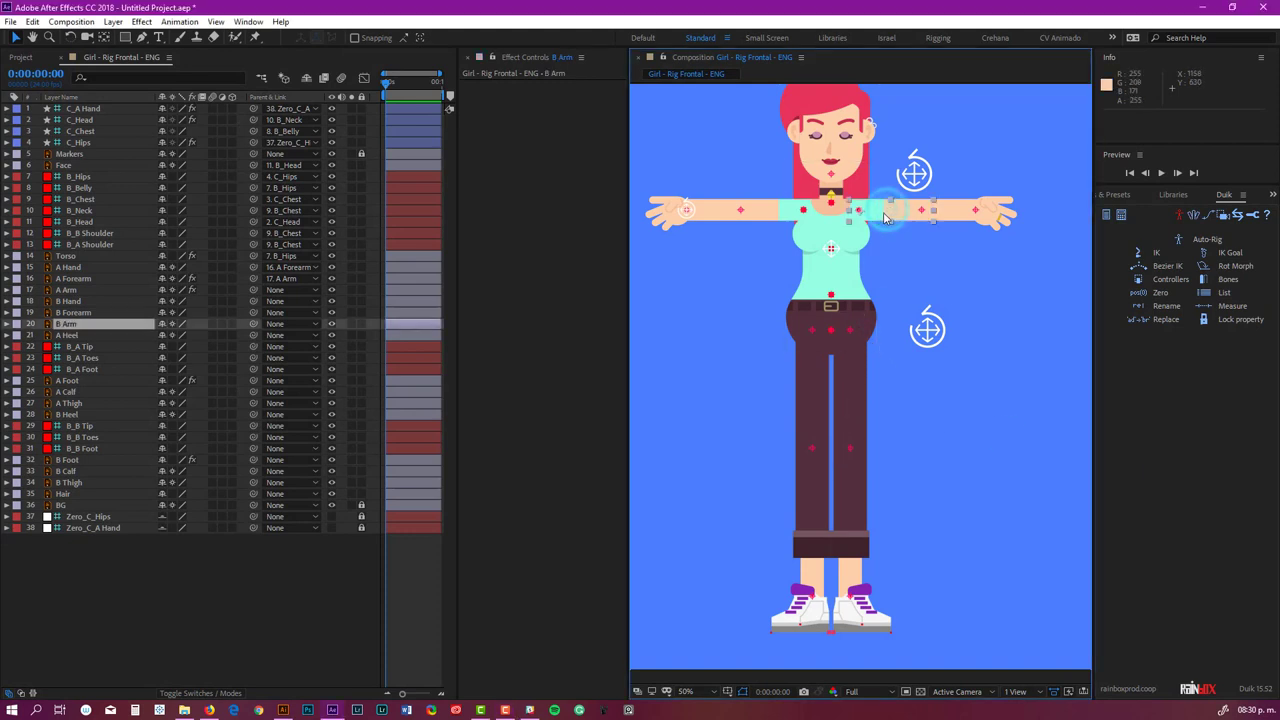
pyautogui.scroll(4, 872, 216)
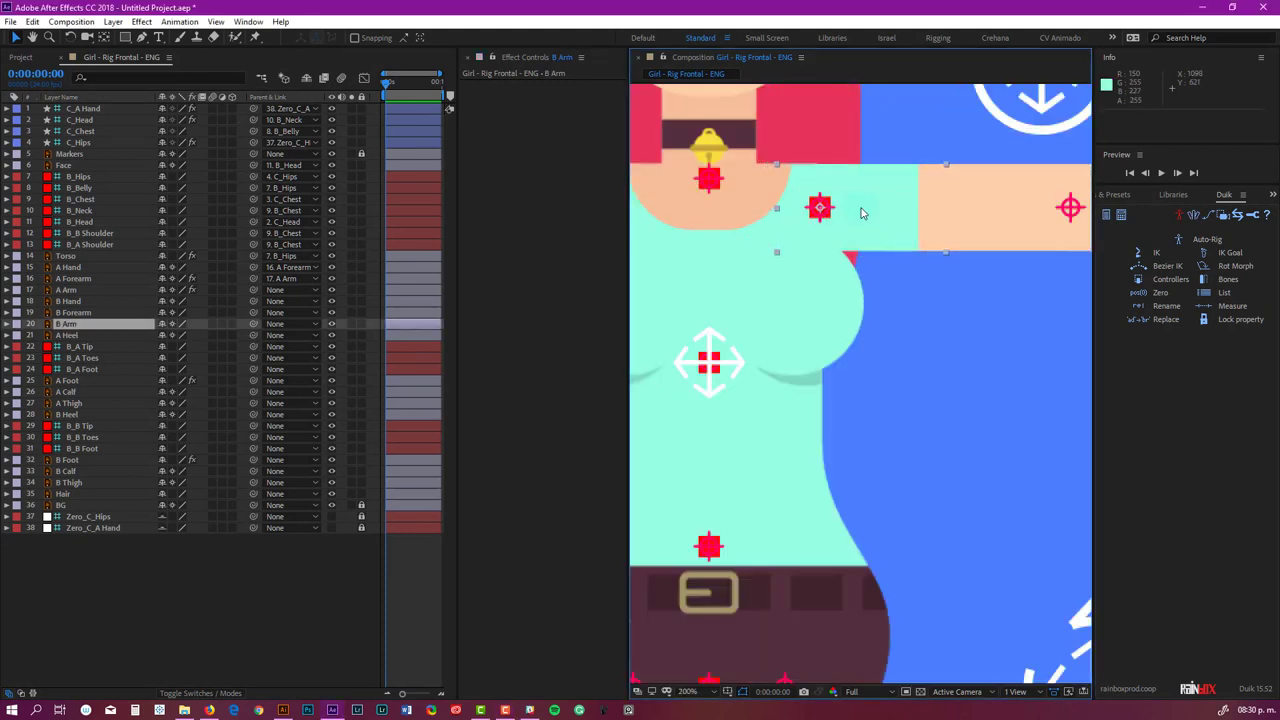
pyautogui.scroll(-2, 819, 213)
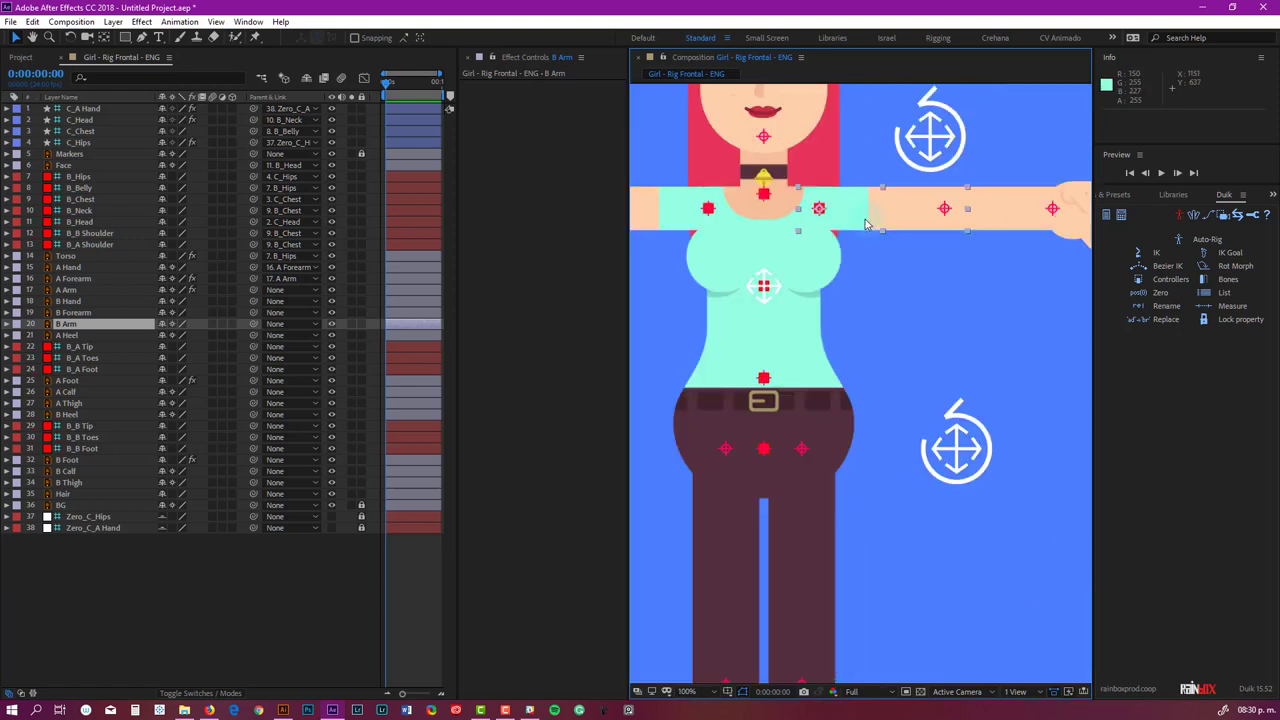
pyautogui.scroll(-1, 866, 224)
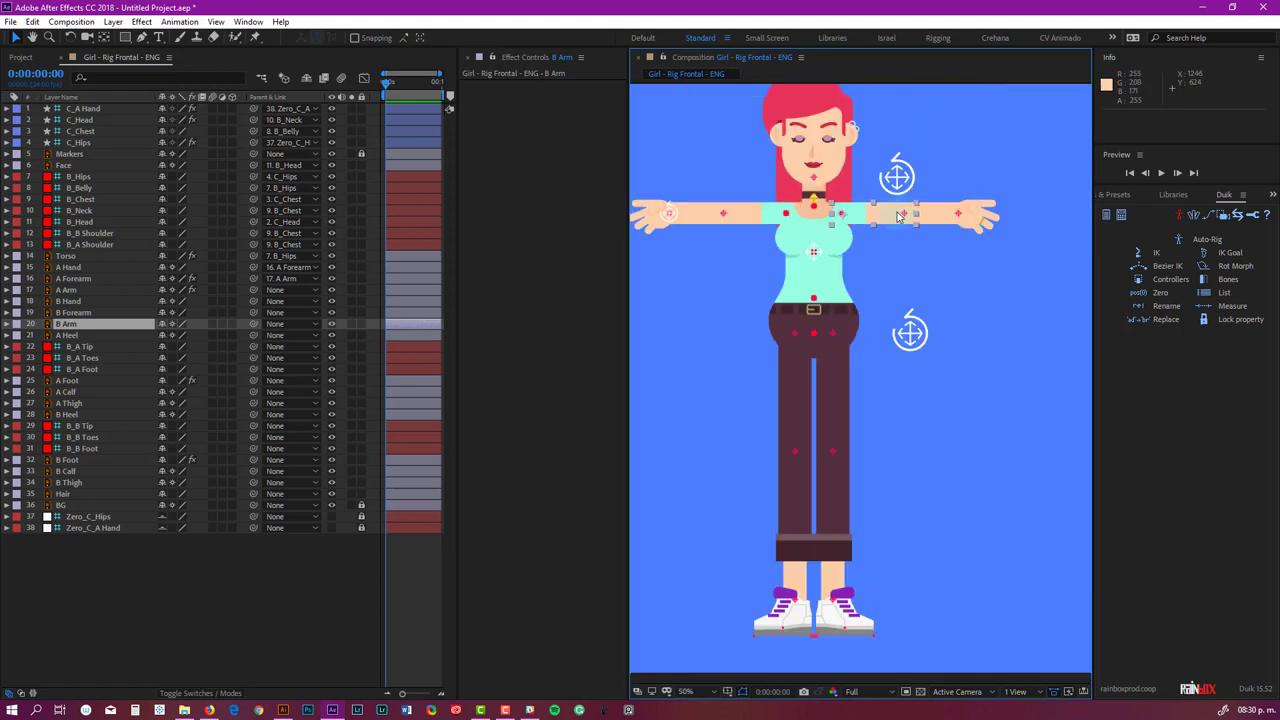
pyautogui.click(806, 387)
pyautogui.click(794, 491)
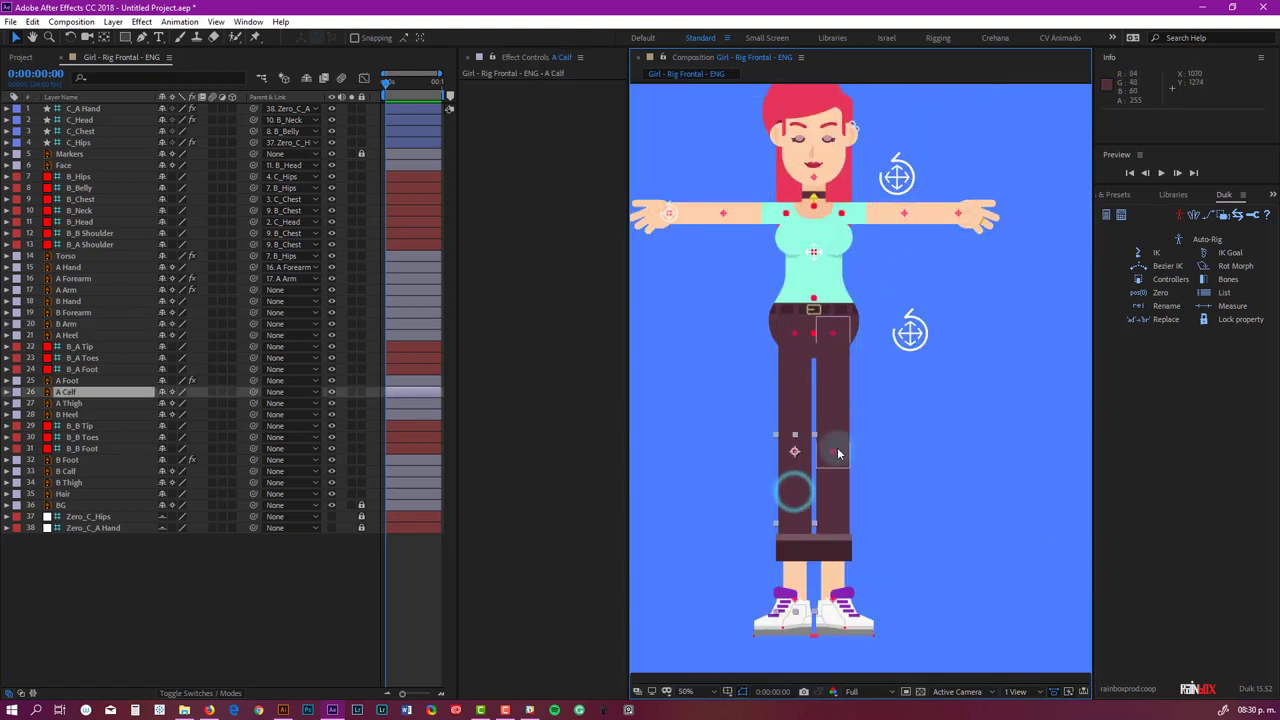
pyautogui.click(779, 628)
pyautogui.scroll(1, 779, 628)
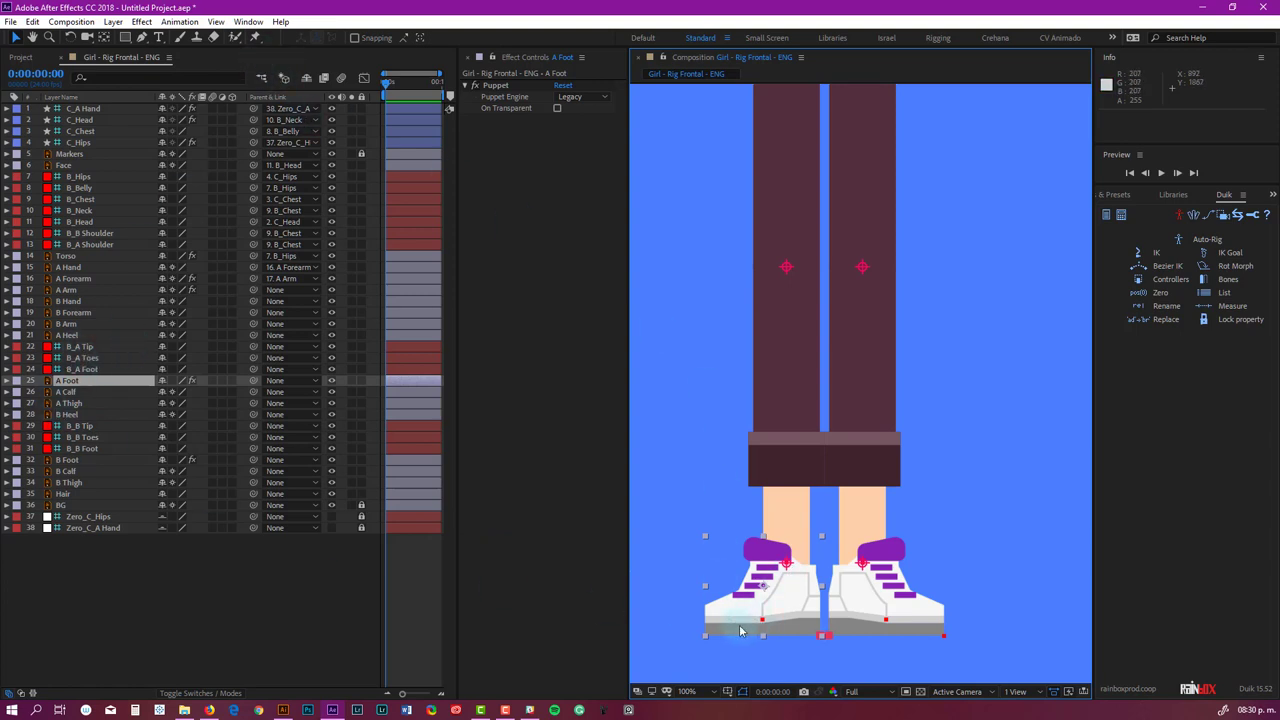
pyautogui.press(',')
pyautogui.press(',')
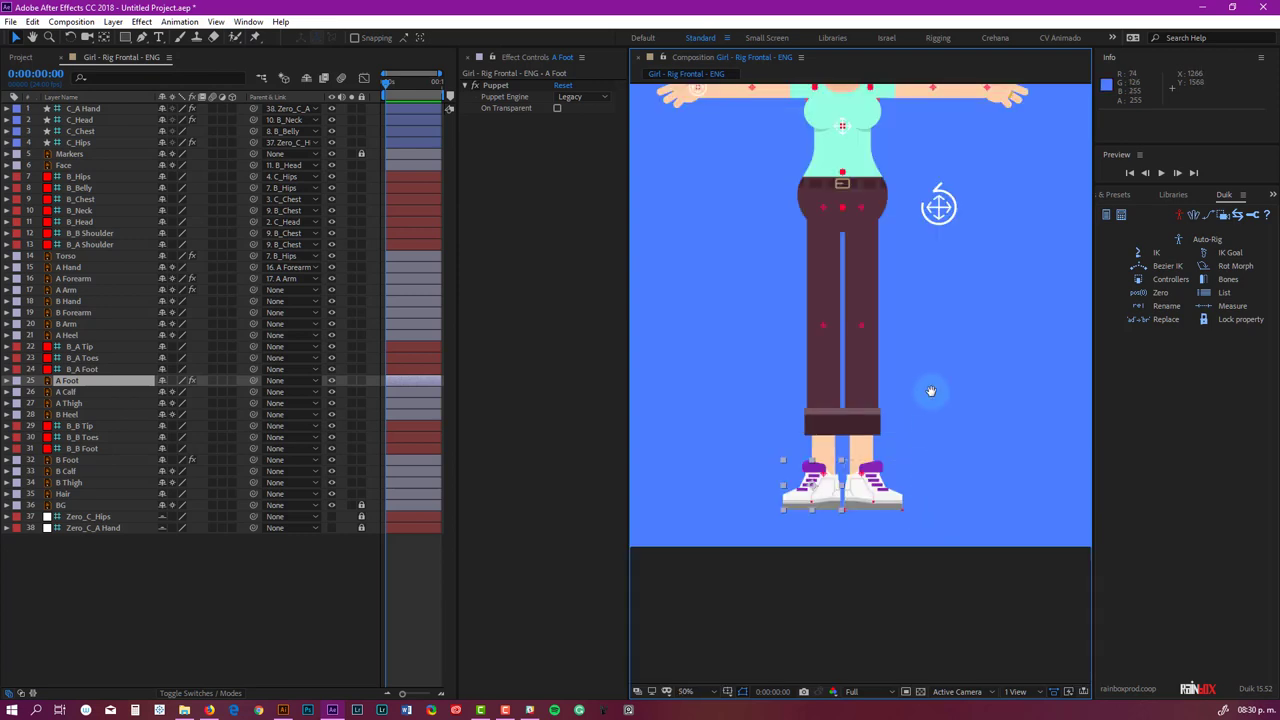
pyautogui.moveTo(930, 391); pyautogui.dragTo(916, 449)
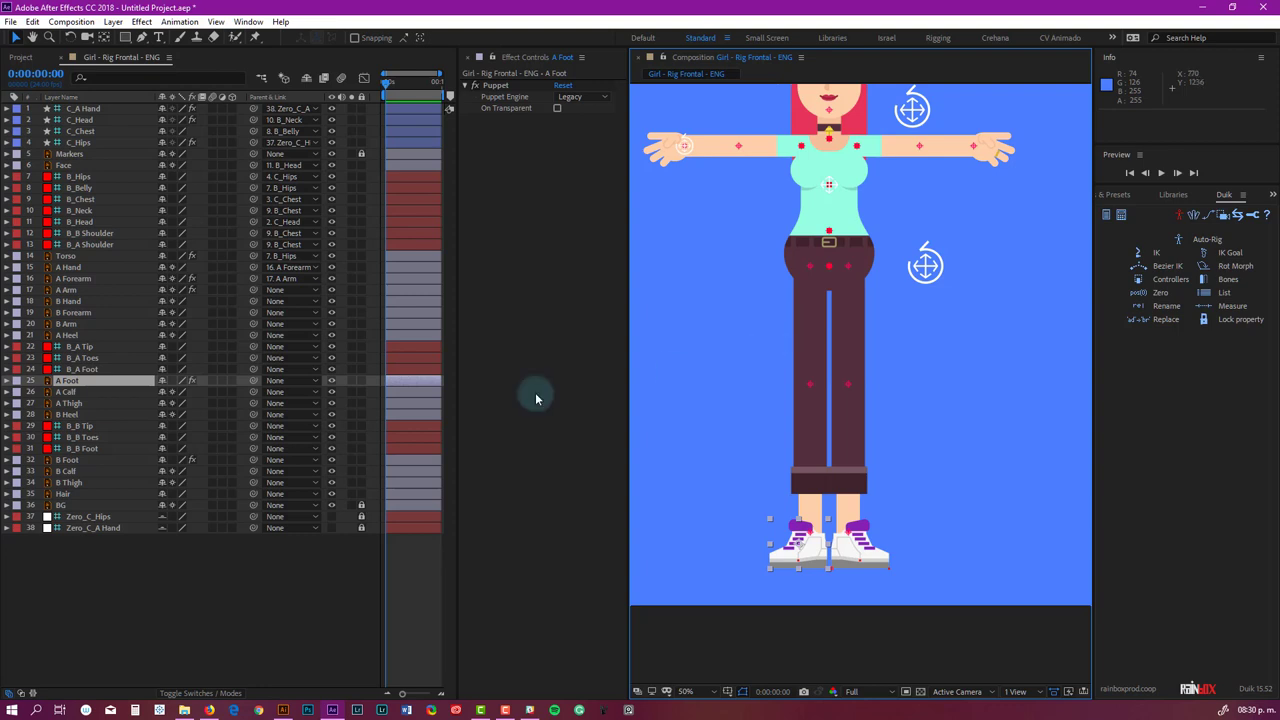
# Auto-rig A Heel, B_A Tip, B_A Toes, B_A Foot, A Calf and A Thigh as a plantigrade Back leg, leaving out A Foot.
pyautogui.click(77, 336)
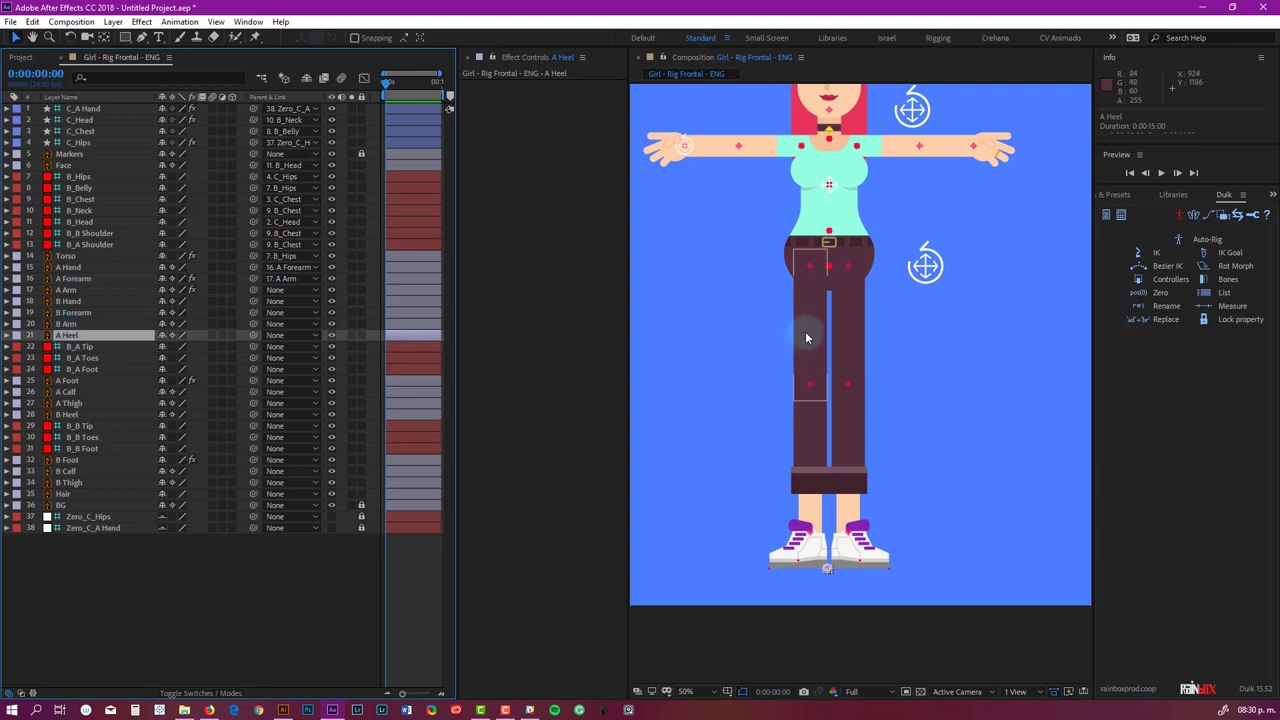
pyautogui.keyDown('shift'); pyautogui.click(70, 403); pyautogui.keyUp('shift')
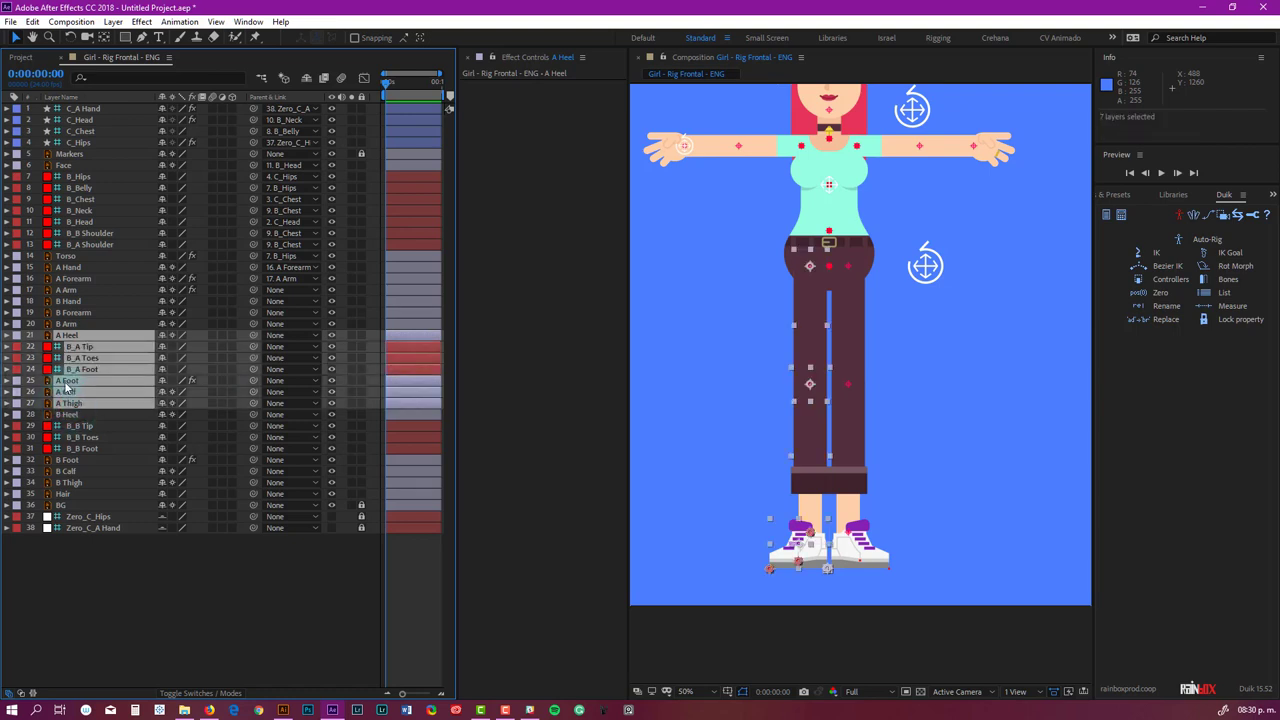
pyautogui.keyDown('ctrl'); pyautogui.click(70, 381); pyautogui.keyUp('ctrl')
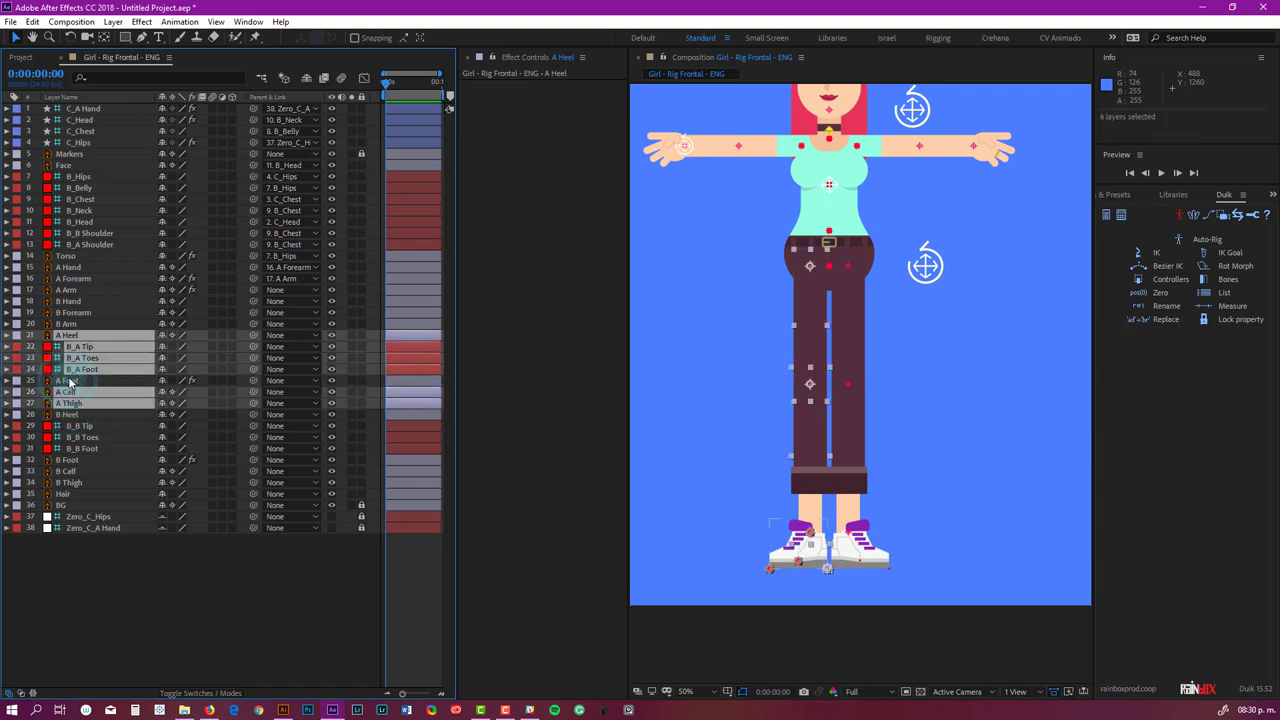
pyautogui.click(1195, 240)
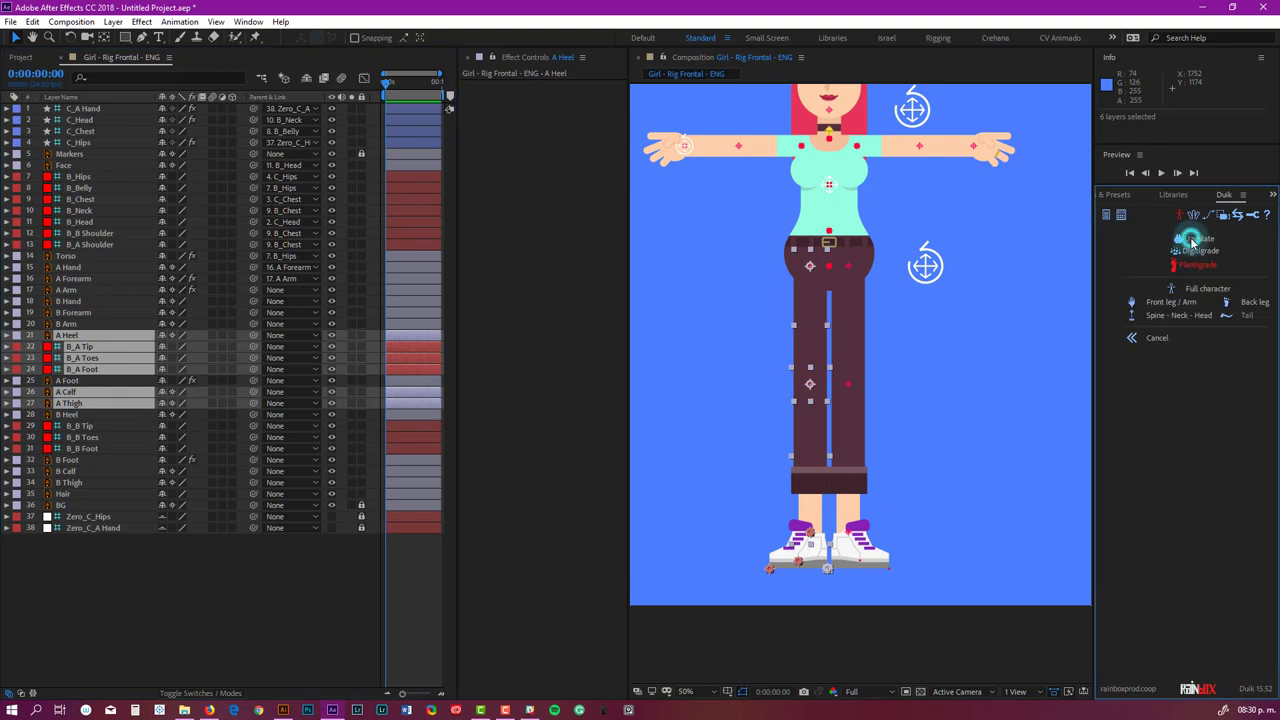
pyautogui.click(1176, 267)
pyautogui.click(1245, 303)
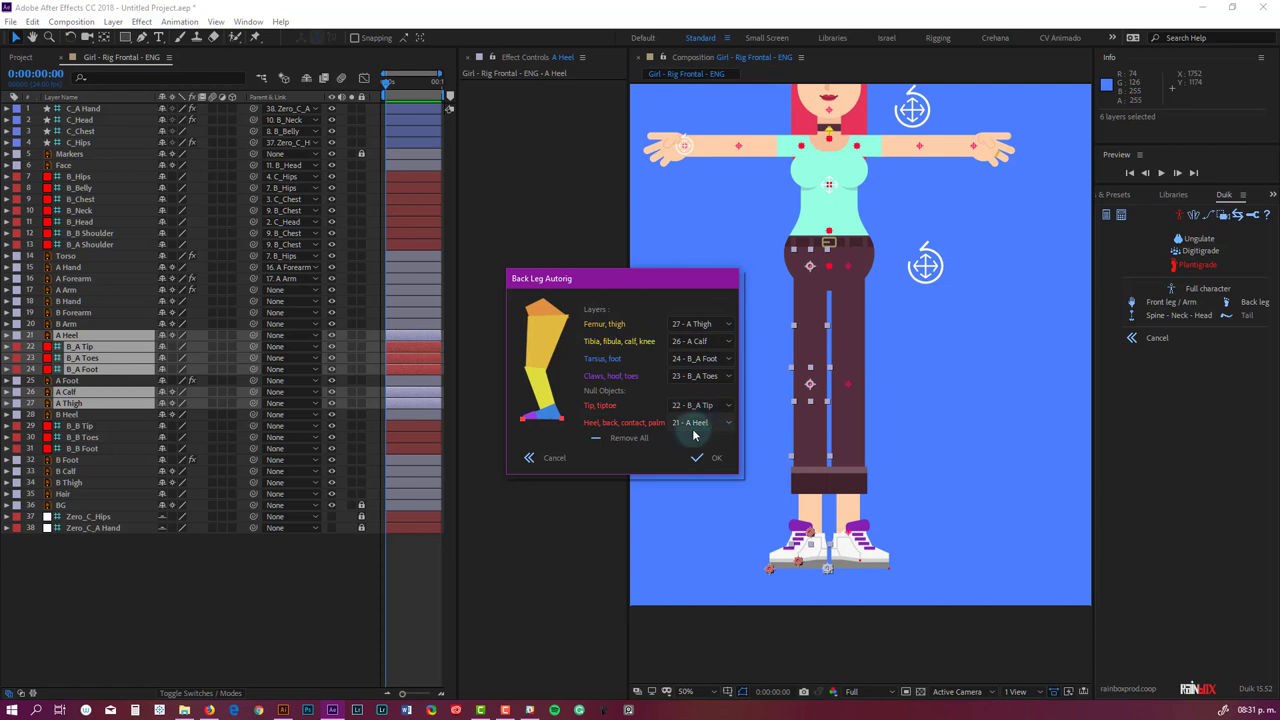
pyautogui.click(712, 461)
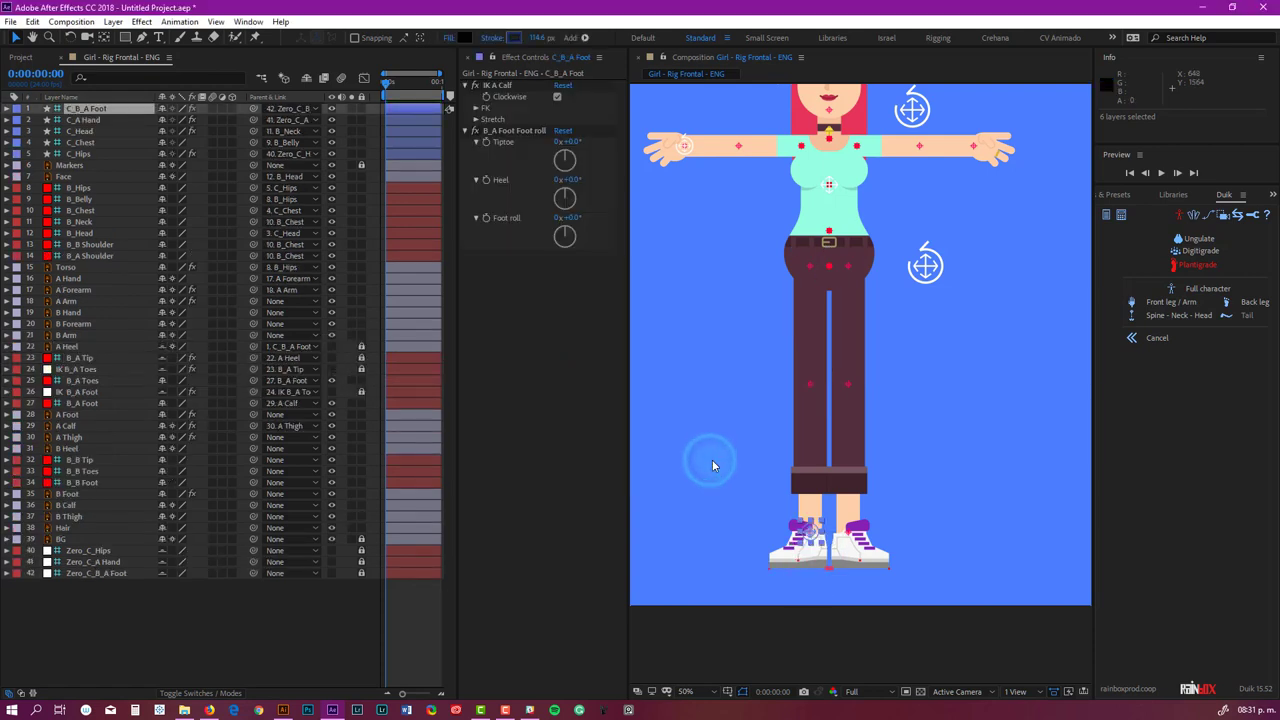
# Test the leg's bend with the C_B_A Foot controller, undo the move and turn off Clockwise for IK A Calf.
pyautogui.click(770, 636)
pyautogui.moveTo(808, 533); pyautogui.dragTo(722, 420)
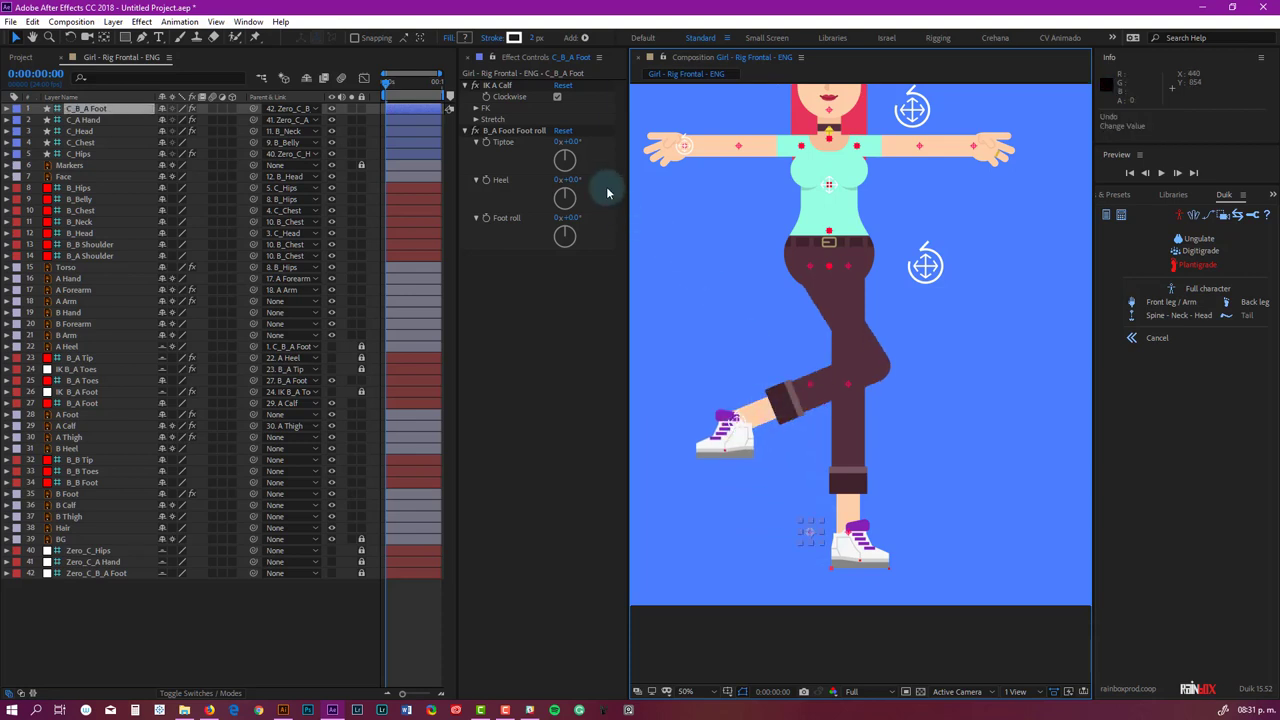
pyautogui.hotkey('ctrl', 'z')
pyautogui.click(557, 97)
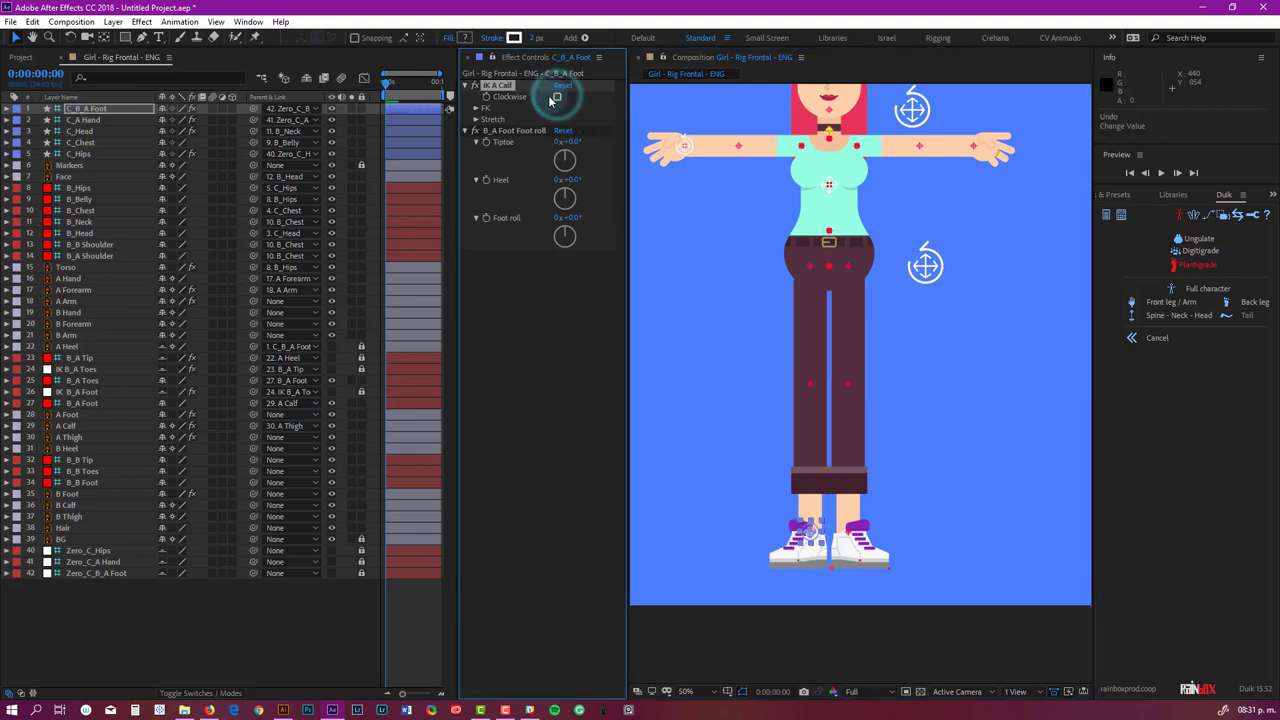
# Test raising the leg with the C_B_A Foot controller and rolling the foot with Foot roll, undoing both changes.
pyautogui.click(588, 139)
pyautogui.moveTo(808, 533); pyautogui.dragTo(808, 474)
pyautogui.click(668, 397)
pyautogui.hotkey('ctrl', 'z')
pyautogui.click(578, 232)
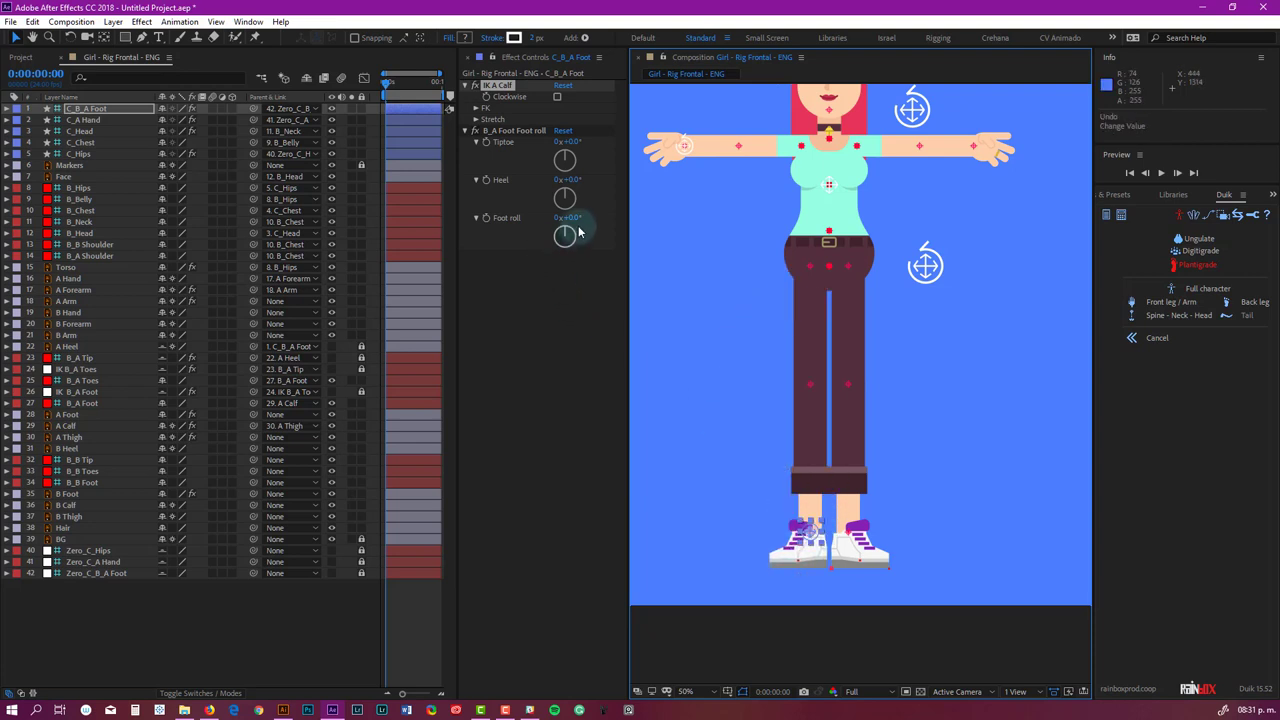
pyautogui.moveTo(573, 217); pyautogui.dragTo(553, 217)
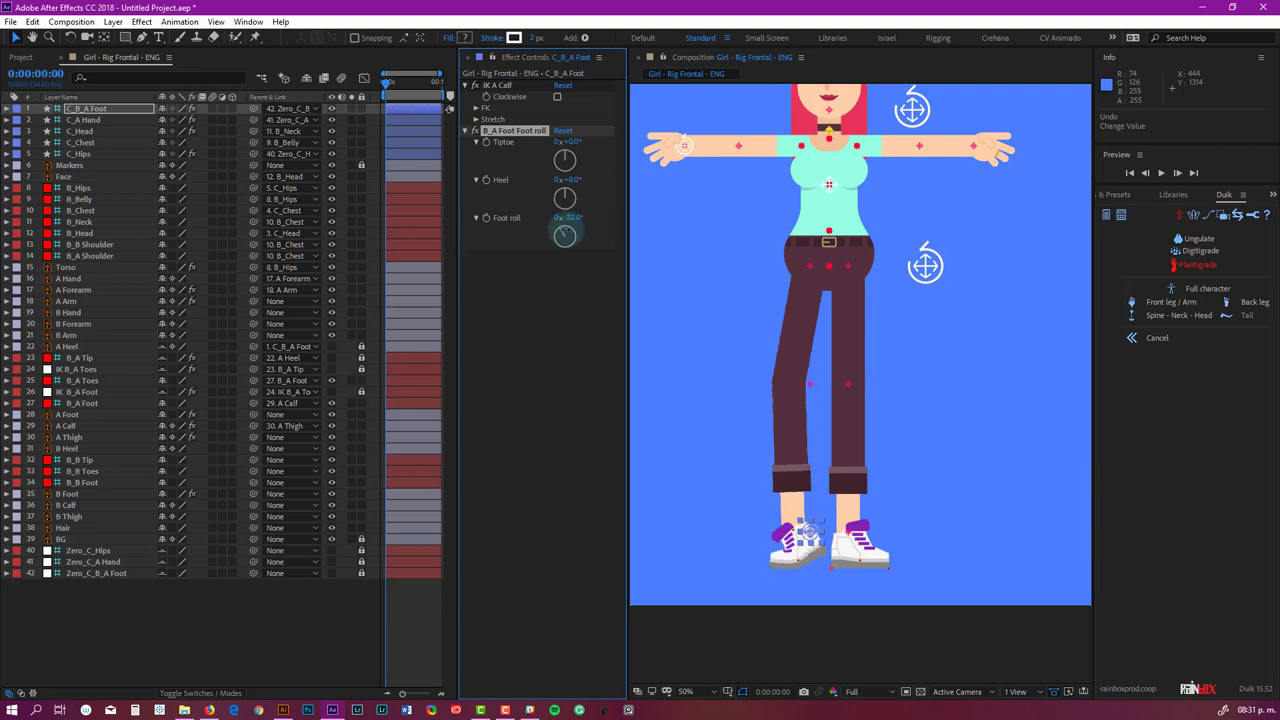
pyautogui.hotkey('ctrl', 'z')
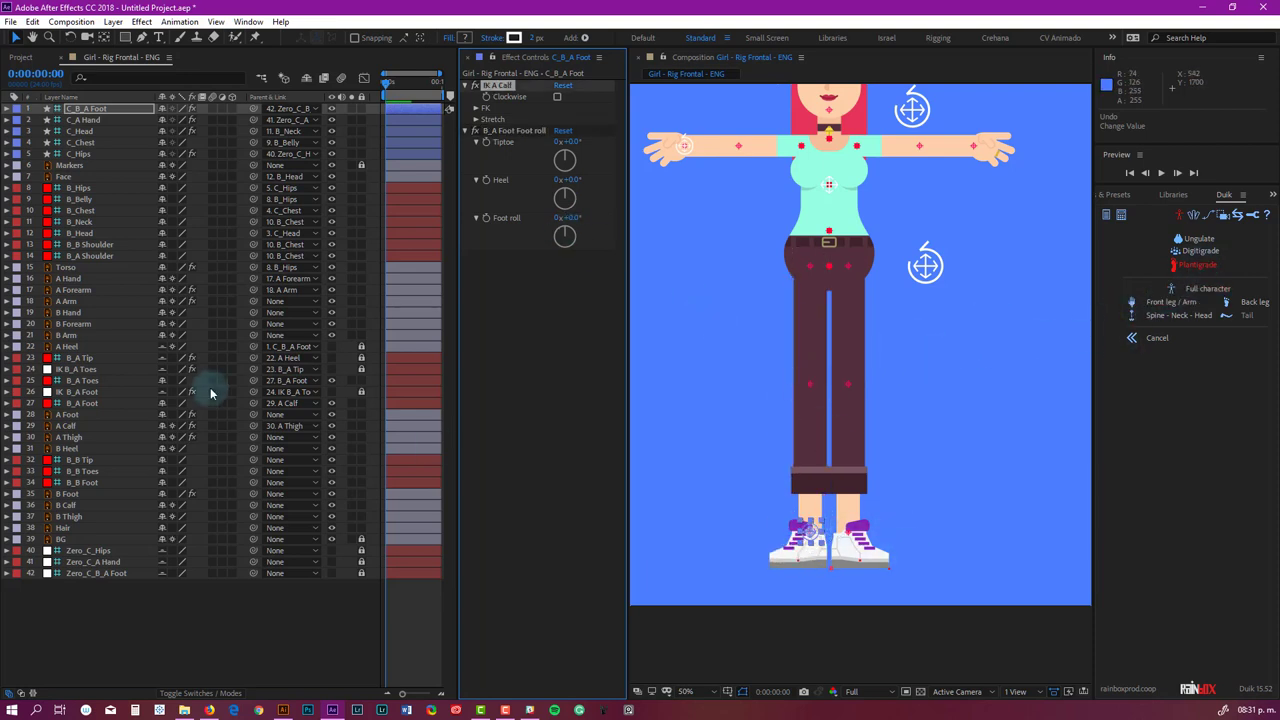
# Auto-rig B Heel, B_B Tip, B_B Toes, B_B Foot, B Calf and B Thigh as a plantigrade Back leg, leaving out B Foot.
pyautogui.click(72, 449)
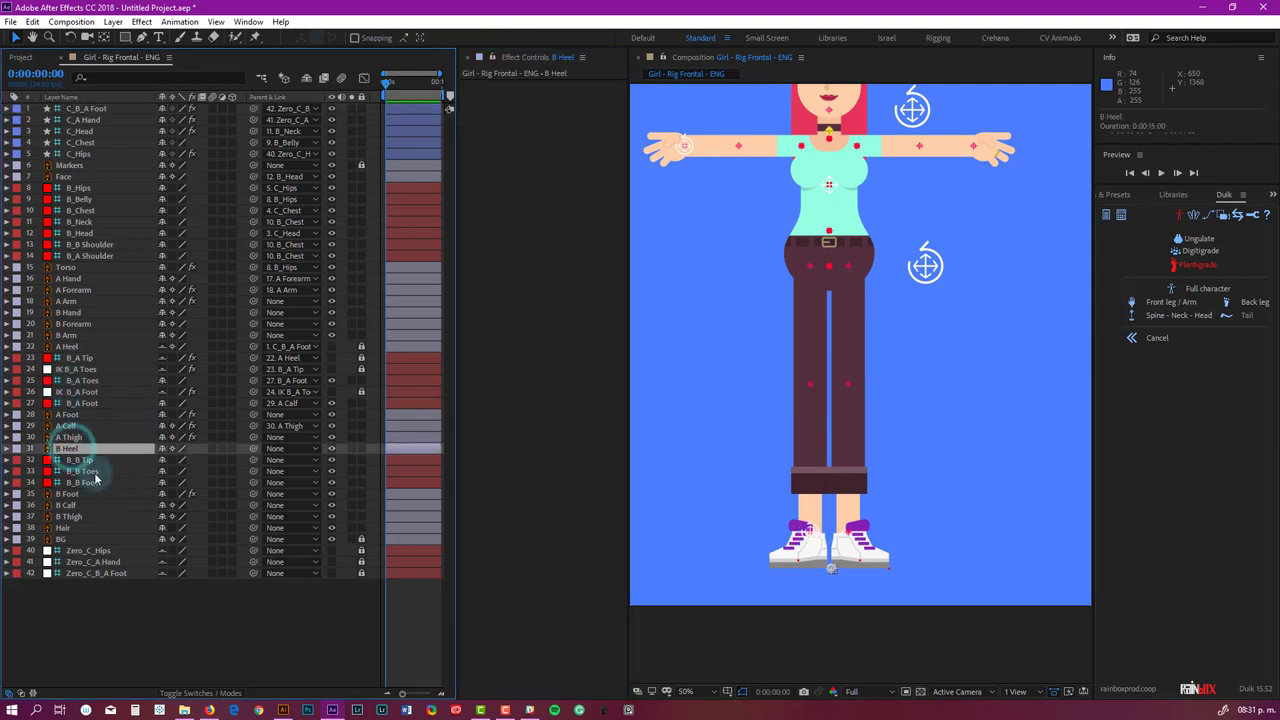
pyautogui.keyDown('shift'); pyautogui.click(72, 517); pyautogui.keyUp('shift')
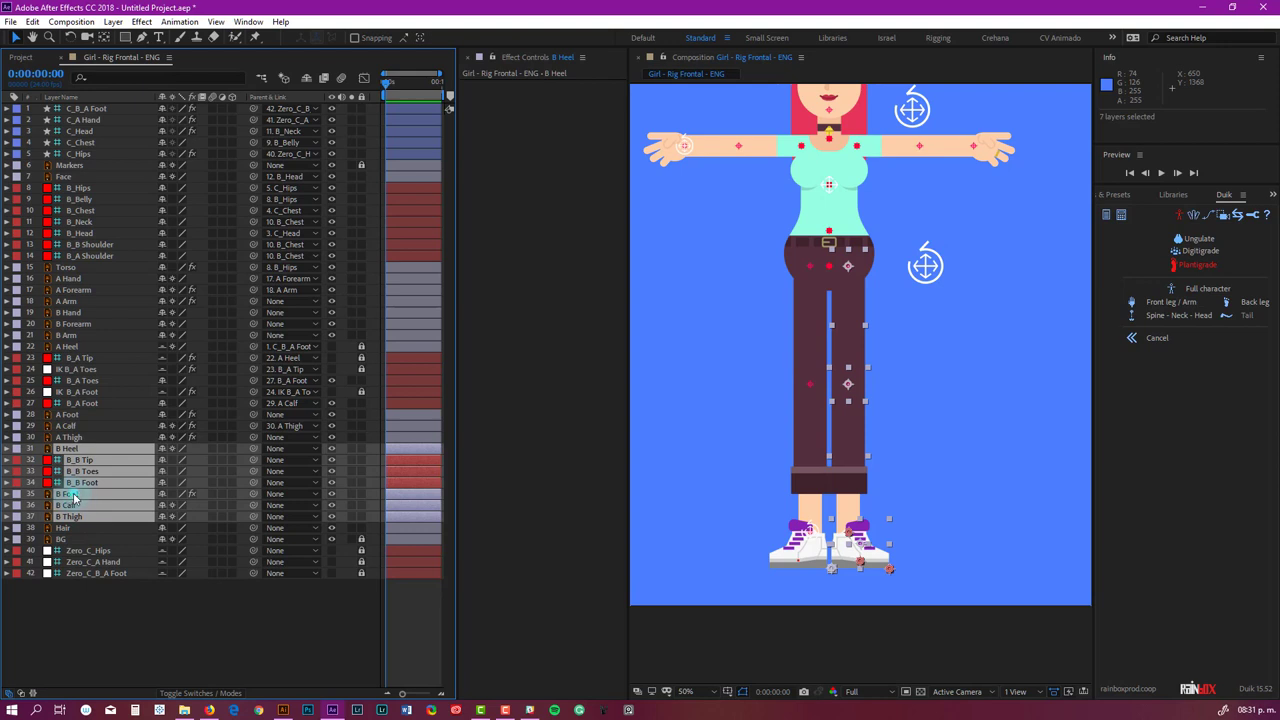
pyautogui.keyDown('ctrl'); pyautogui.click(72, 494); pyautogui.keyUp('ctrl')
pyautogui.click(1240, 302)
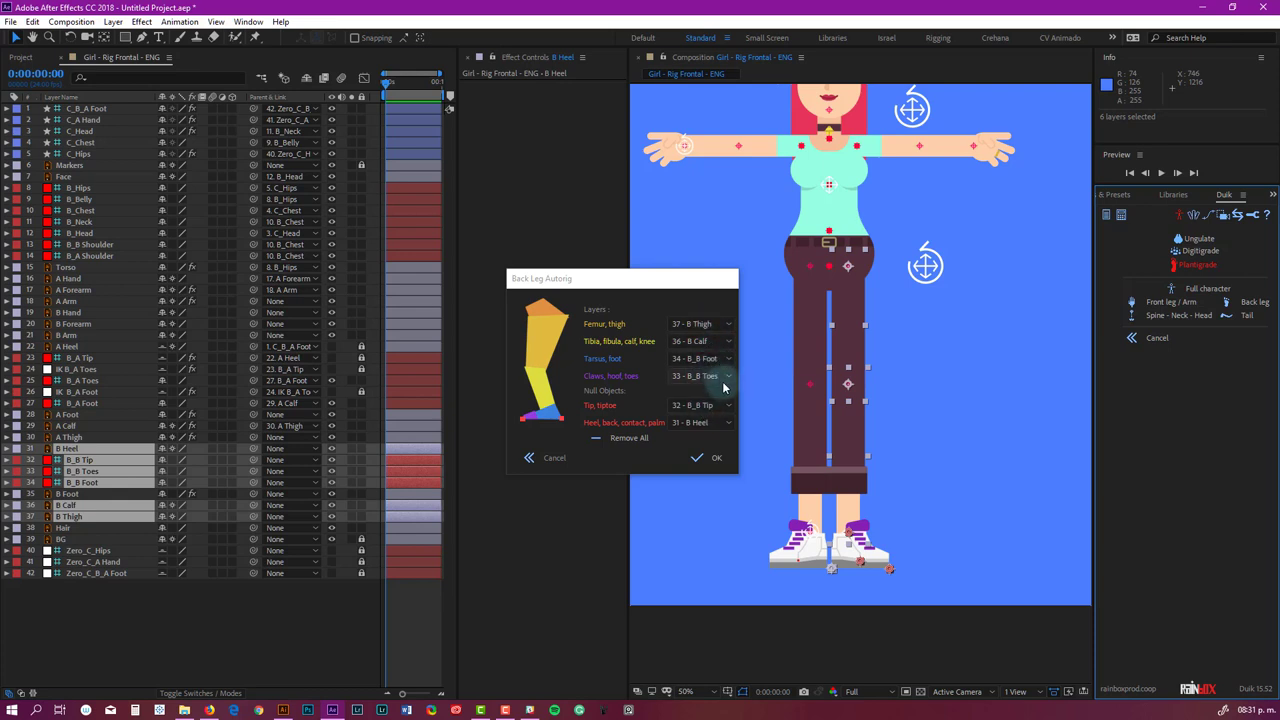
pyautogui.click(706, 460)
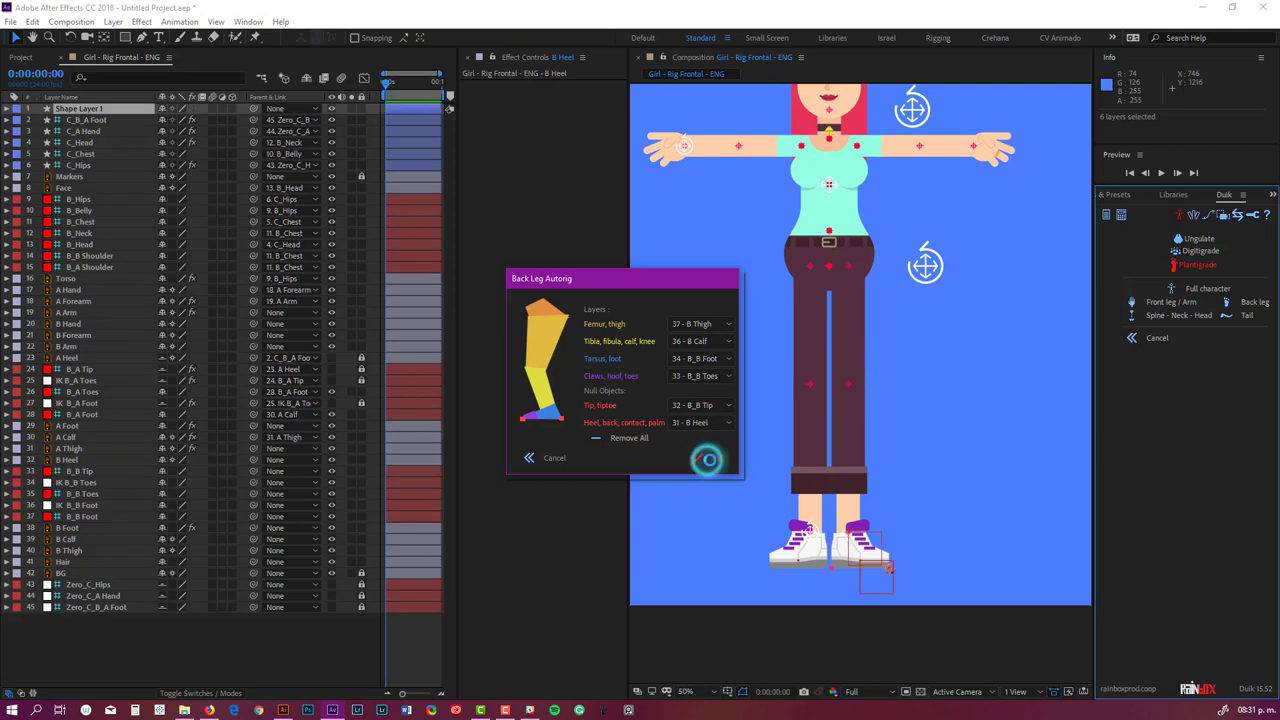
# Turn on Clockwise for IK B Calf on the C_B_B Foot controller, test-posing the leg before and after and undoing the moves.
pyautogui.click(815, 620)
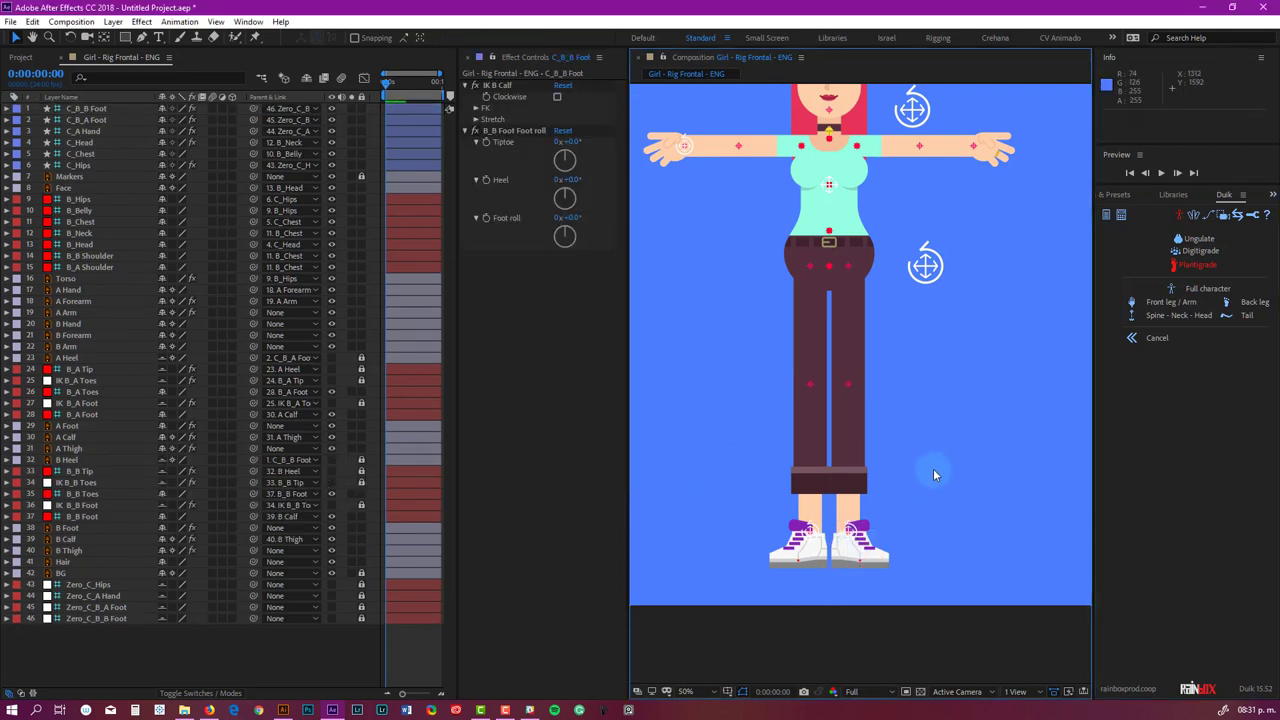
pyautogui.moveTo(847, 532)
pyautogui.mouseDown()
pyautogui.moveTo(886, 522)
pyautogui.moveTo(866, 522)
pyautogui.mouseUp()
pyautogui.hotkey('ctrl', 'z')
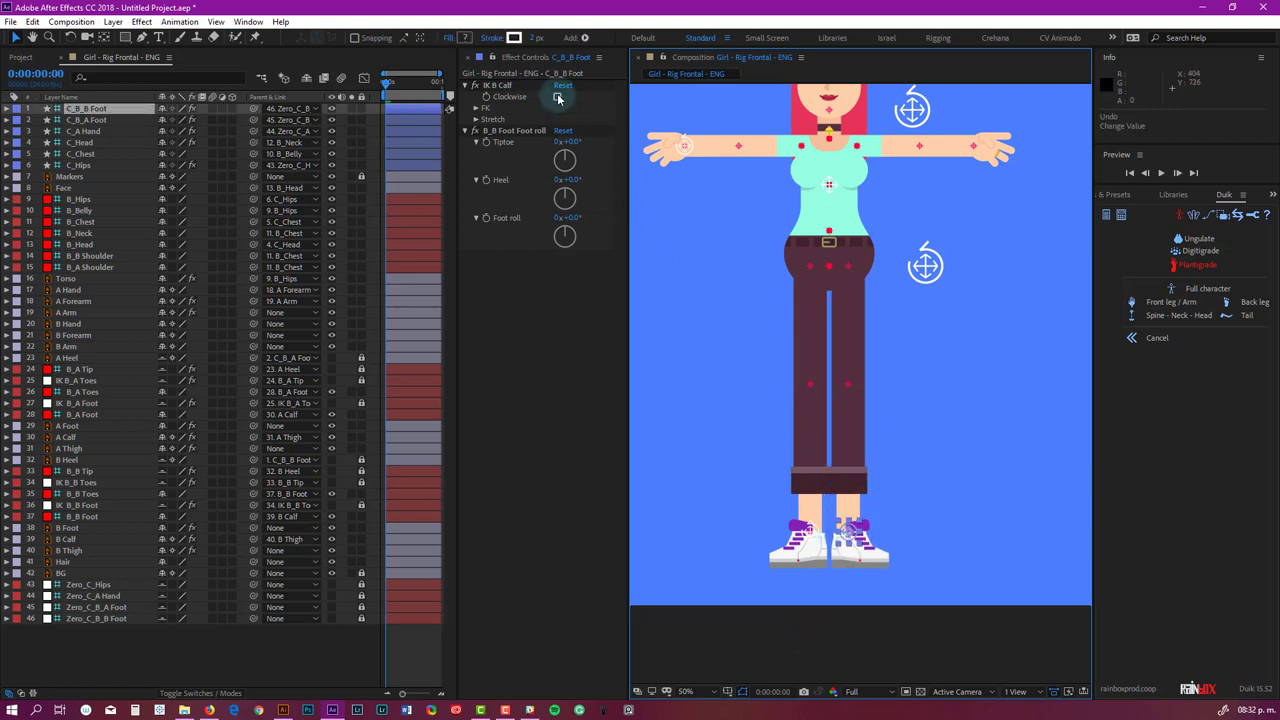
pyautogui.click(557, 97)
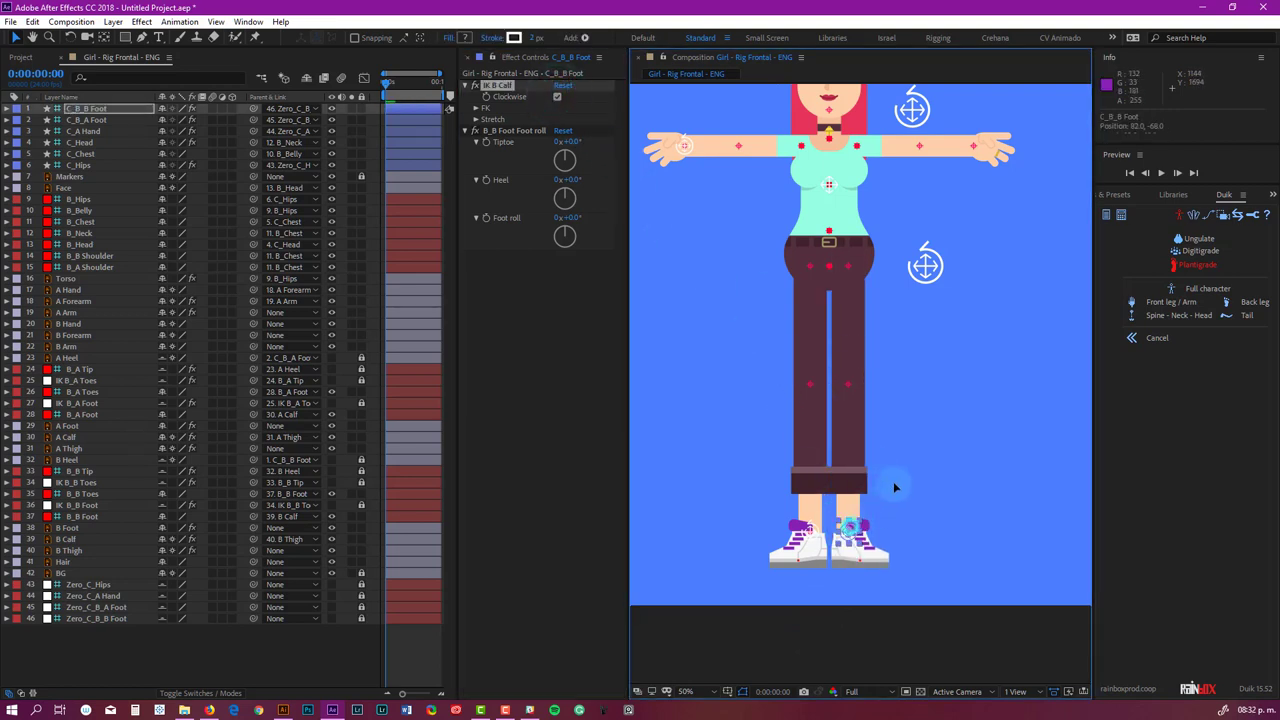
pyautogui.moveTo(893, 487); pyautogui.dragTo(915, 468)
pyautogui.hotkey('ctrl', 'z')
# Auto-rig B Hand, B Forearm and B Arm as a Front leg / Arm.
pyautogui.moveTo(955, 371); pyautogui.dragTo(941, 426)
pyautogui.moveTo(863, 203); pyautogui.dragTo(937, 208)
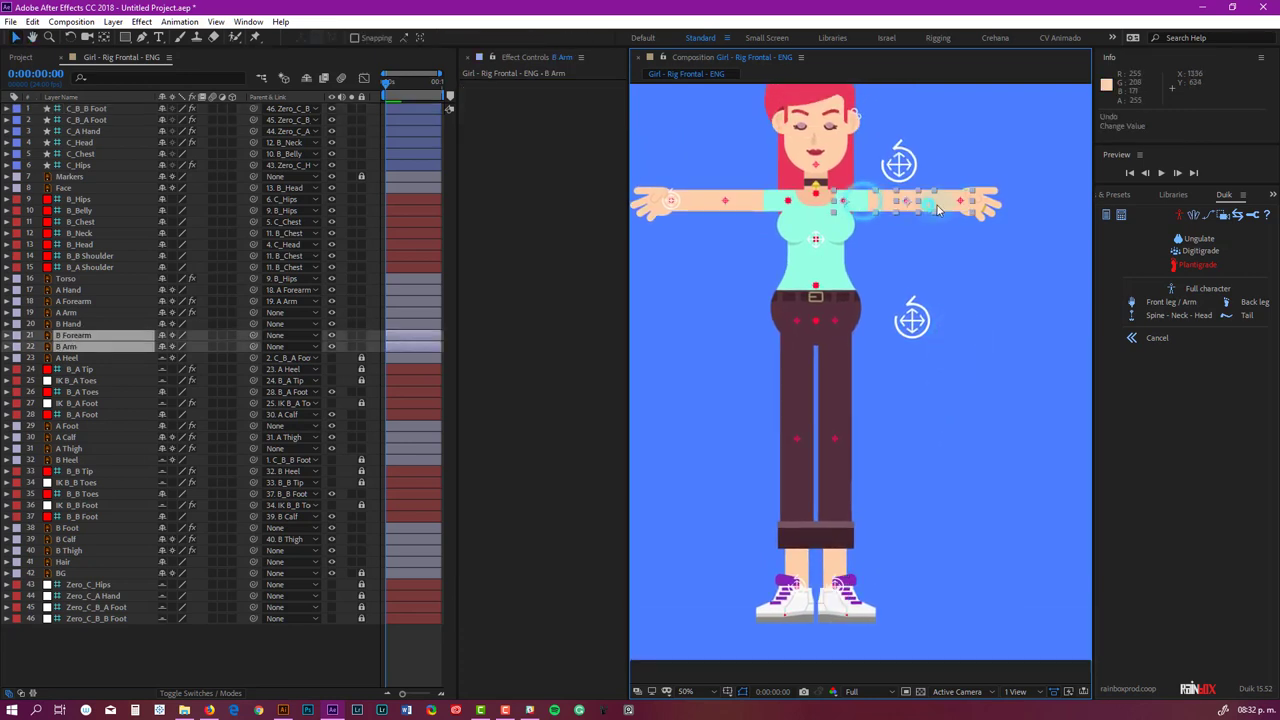
pyautogui.keyDown('shift'); pyautogui.click(980, 210); pyautogui.keyUp('shift')
pyautogui.click(1171, 302)
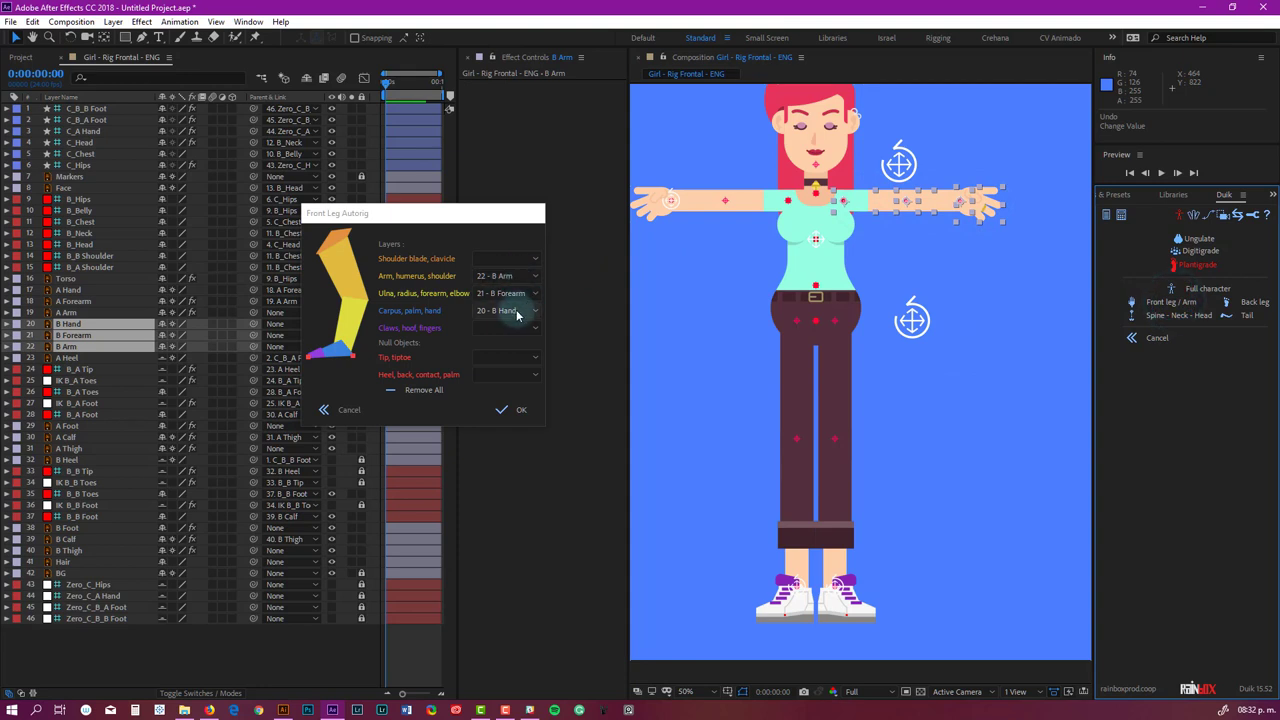
pyautogui.click(514, 414)
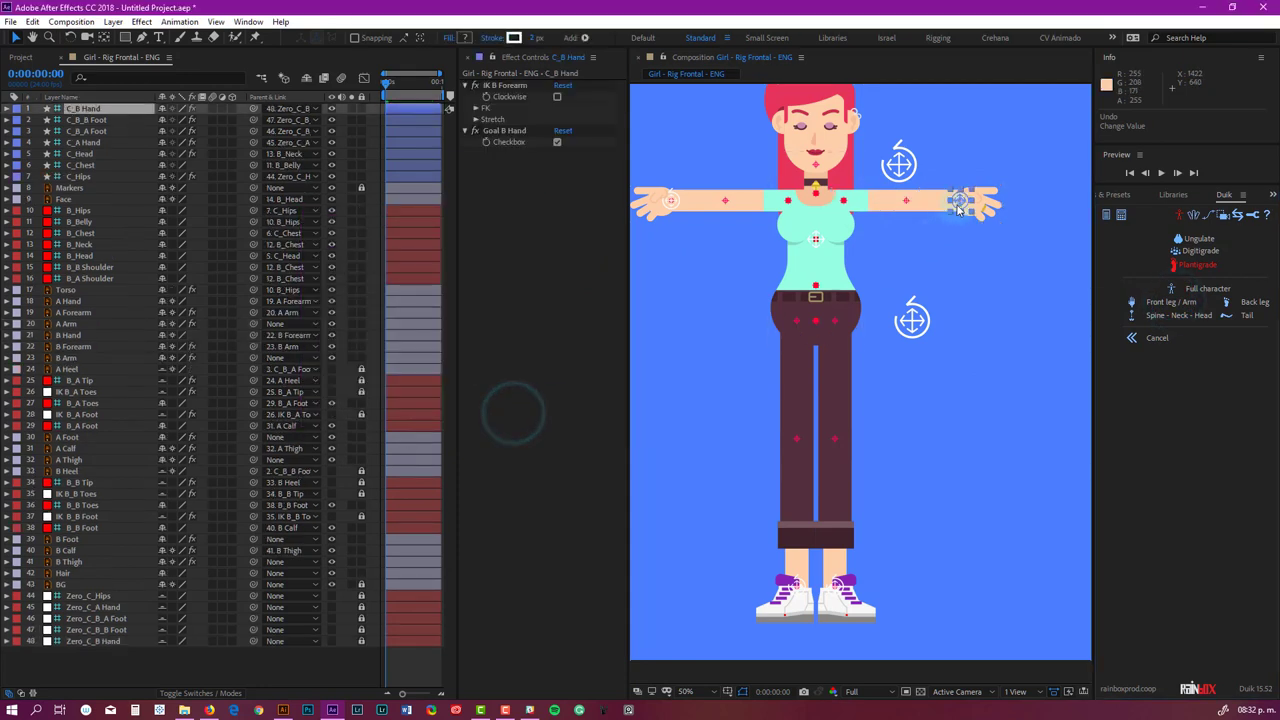
# Test posing the arm with the C_B Hand controller and the body with C_Hips, undoing each move.
pyautogui.moveTo(957, 197)
pyautogui.mouseDown()
pyautogui.moveTo(937, 225)
pyautogui.moveTo(950, 218)
pyautogui.mouseUp()
pyautogui.hotkey('ctrl', 'z')
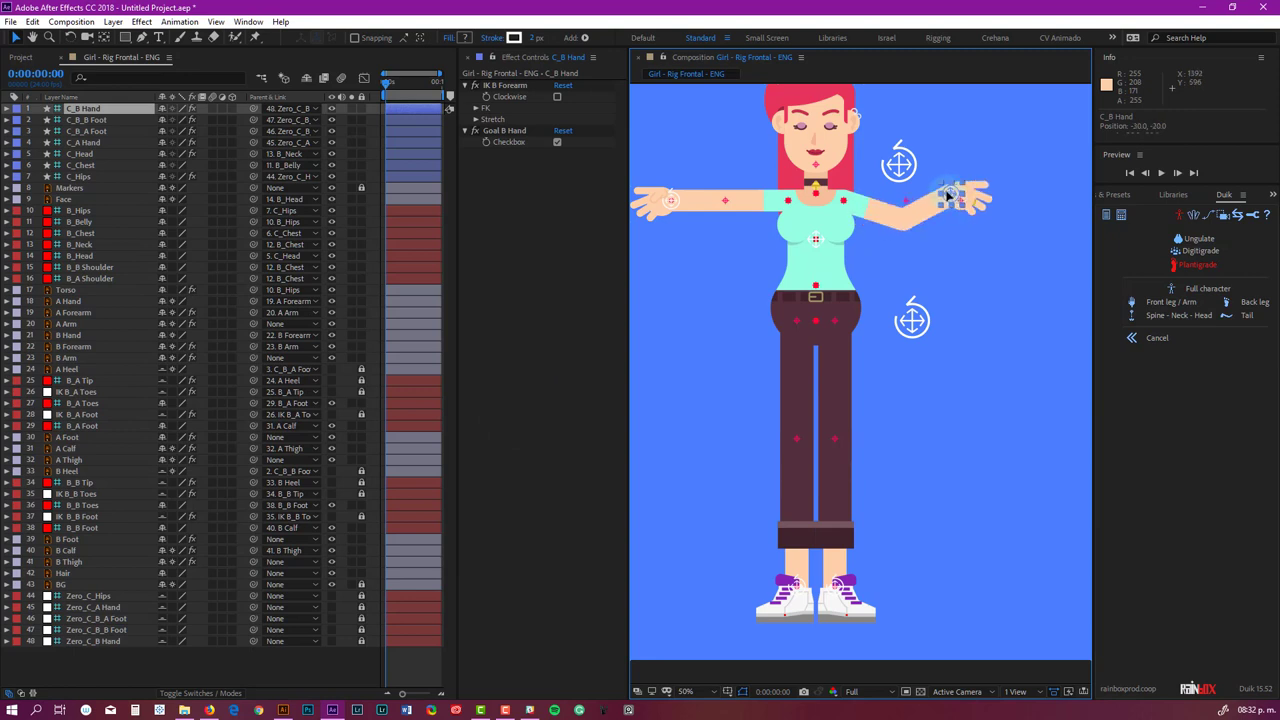
pyautogui.hotkey('ctrl', 'z')
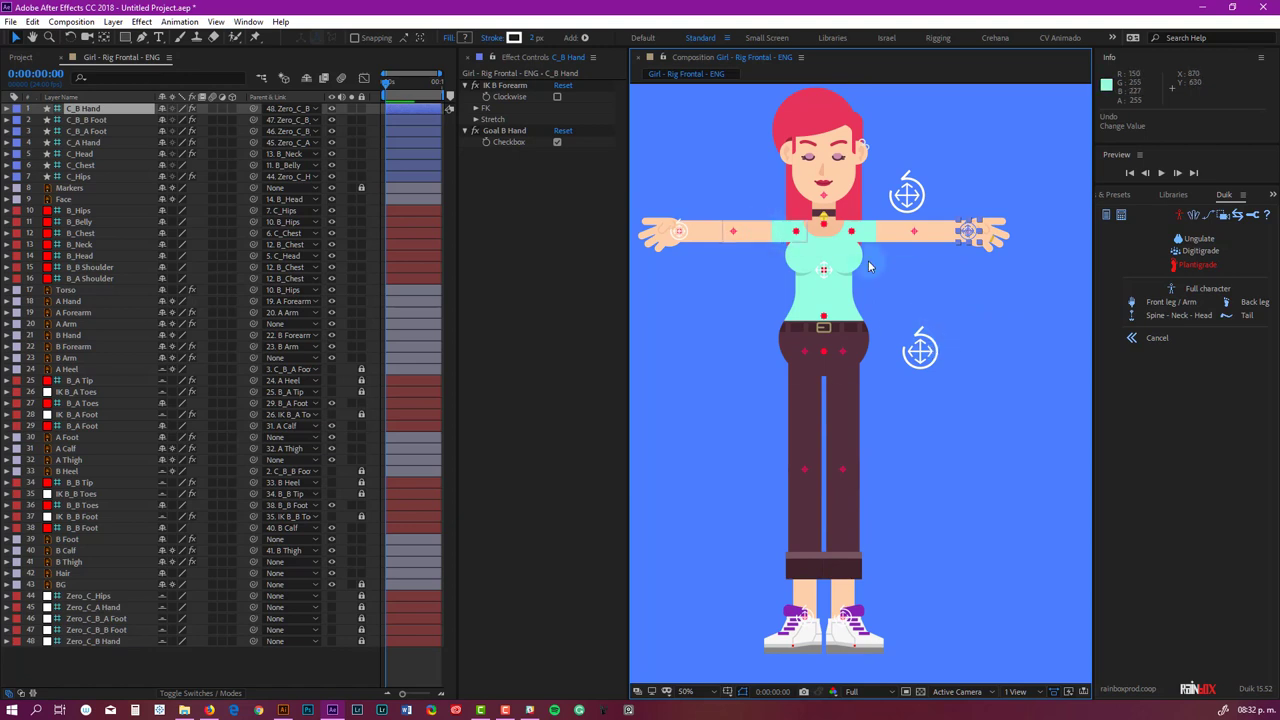
pyautogui.moveTo(917, 352); pyautogui.dragTo(930, 281)
pyautogui.hotkey('ctrl', 'z')
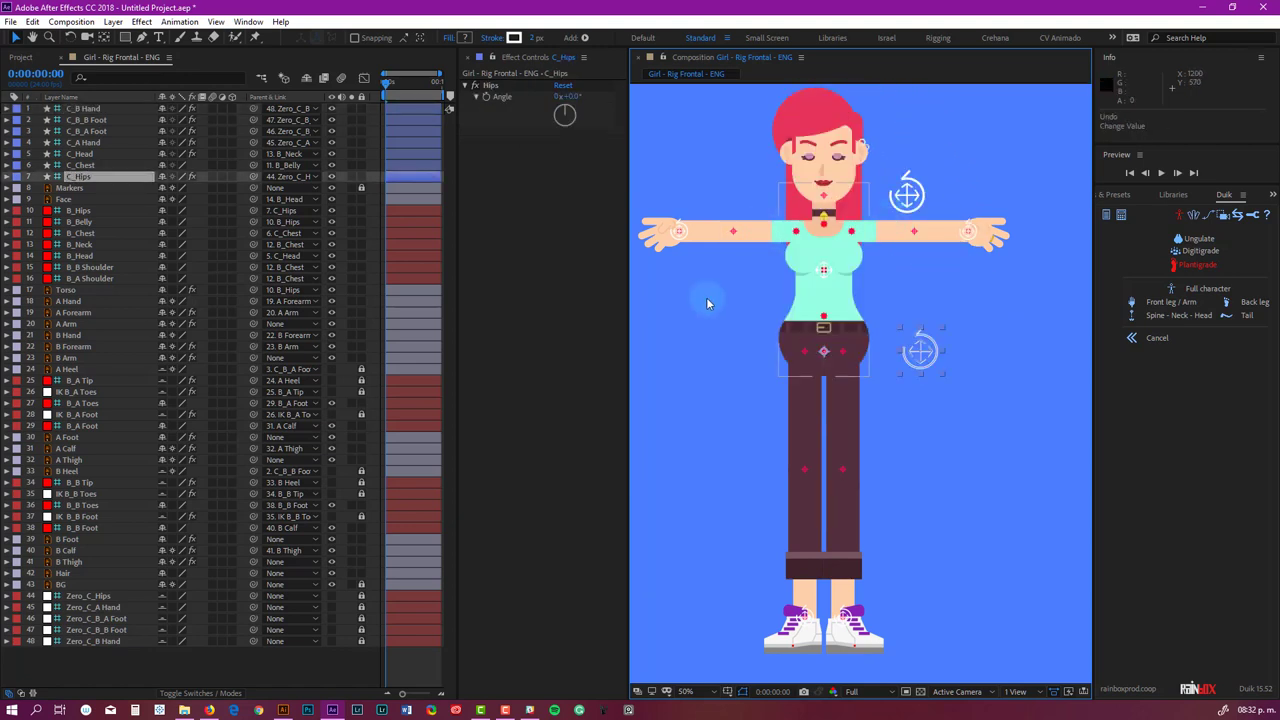
# Parent the Hair layer to Face, and parent A Thigh and B Thigh to B_Hips.
pyautogui.click(66, 573)
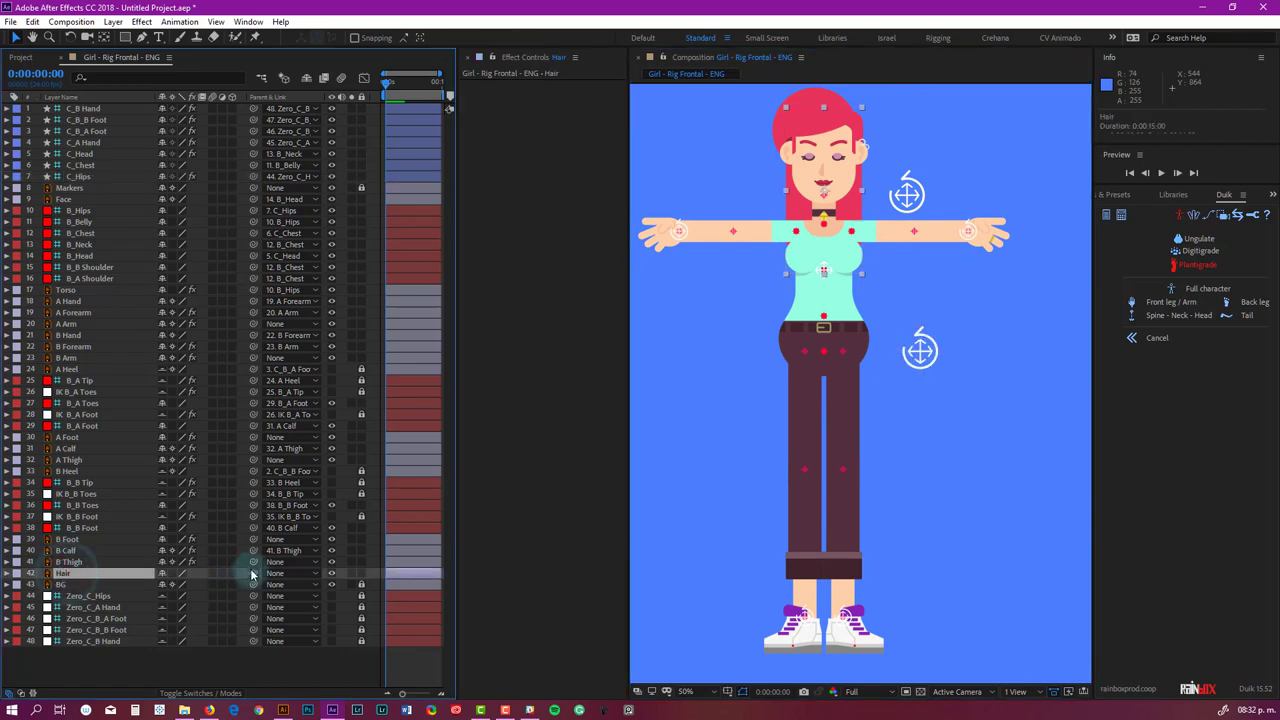
pyautogui.moveTo(253, 573); pyautogui.dragTo(101, 203)
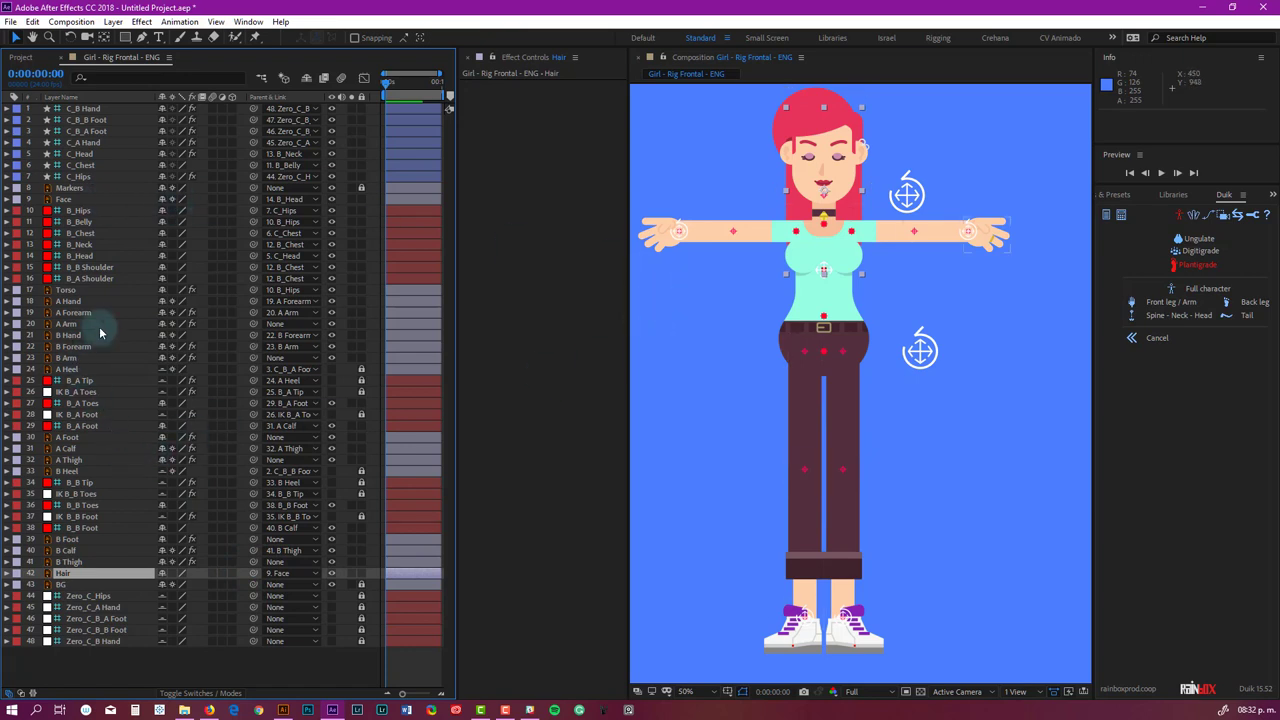
pyautogui.click(793, 416)
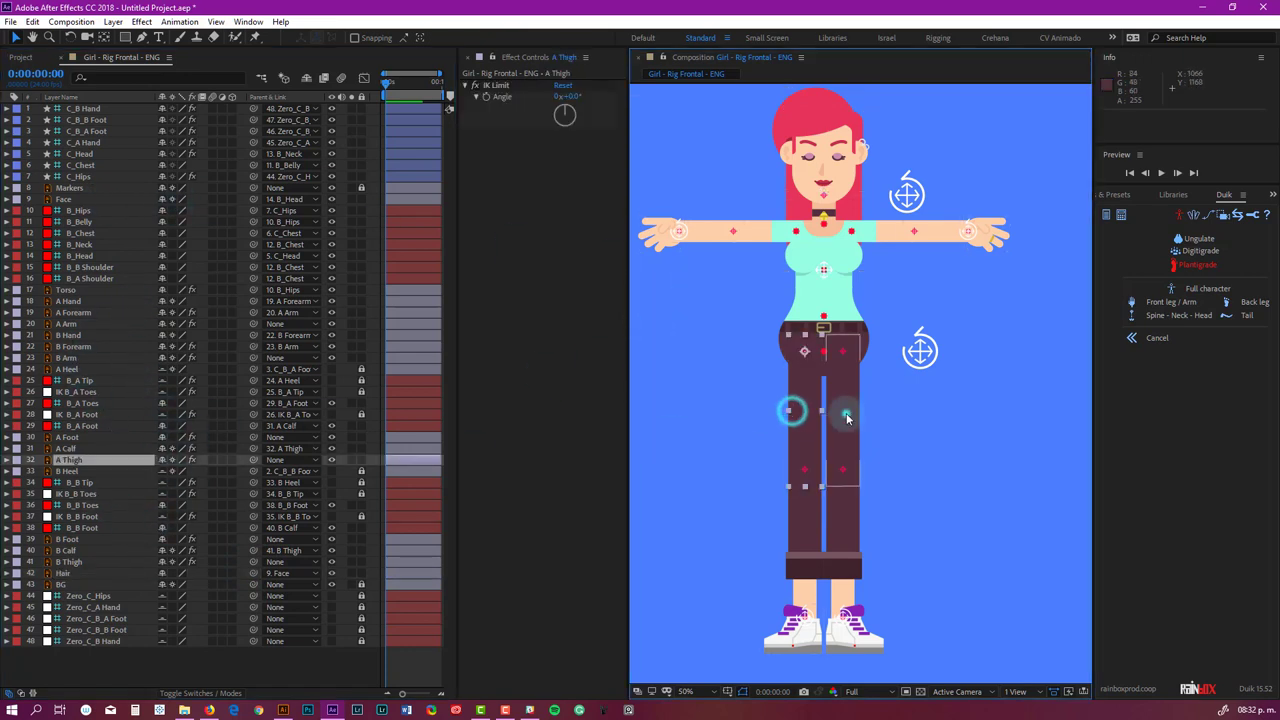
pyautogui.keyDown('shift'); pyautogui.click(837, 412); pyautogui.keyUp('shift')
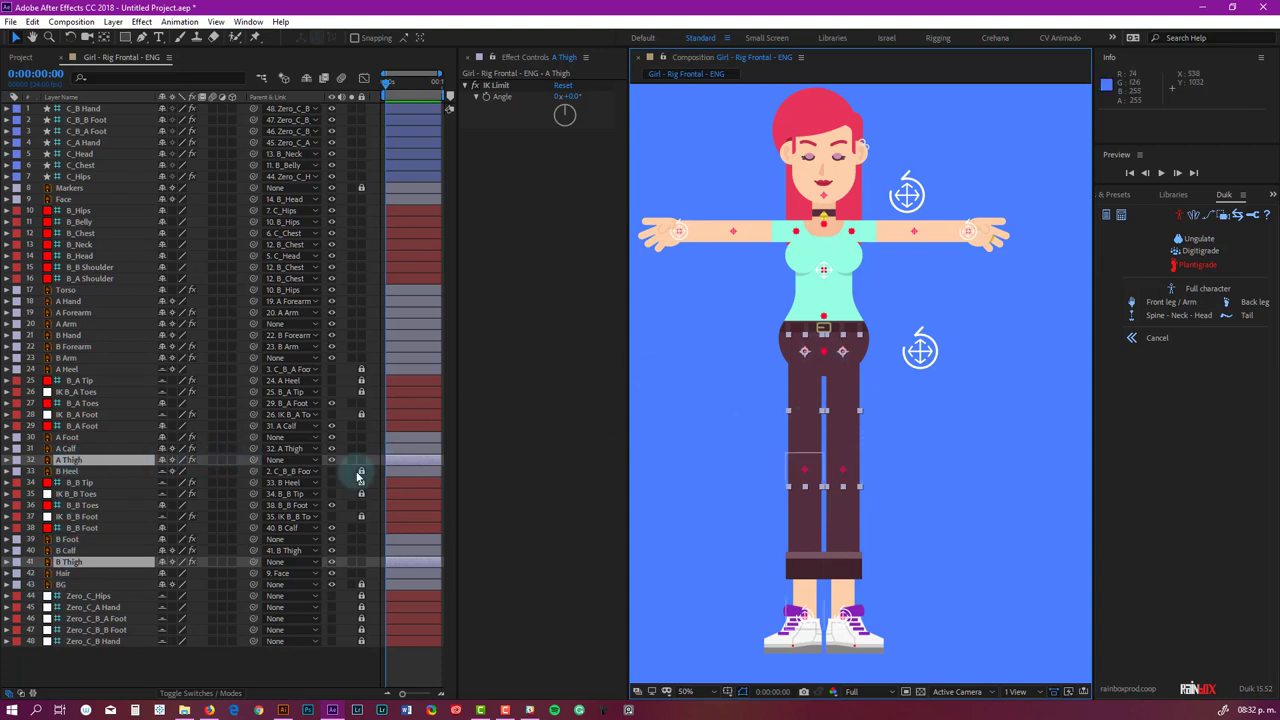
pyautogui.moveTo(252, 459); pyautogui.dragTo(86, 213)
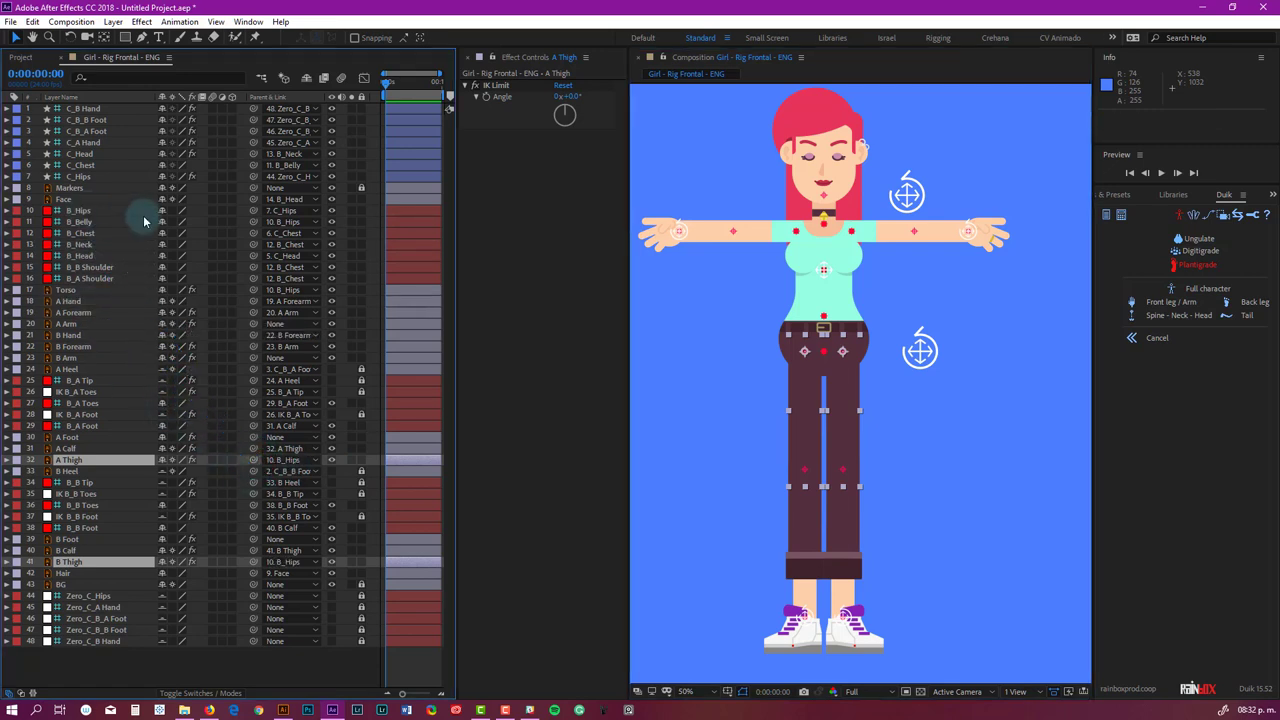
# Test how the legs follow the body by moving the C_Hips controller, and undo the move.
pyautogui.moveTo(923, 352); pyautogui.dragTo(981, 279)
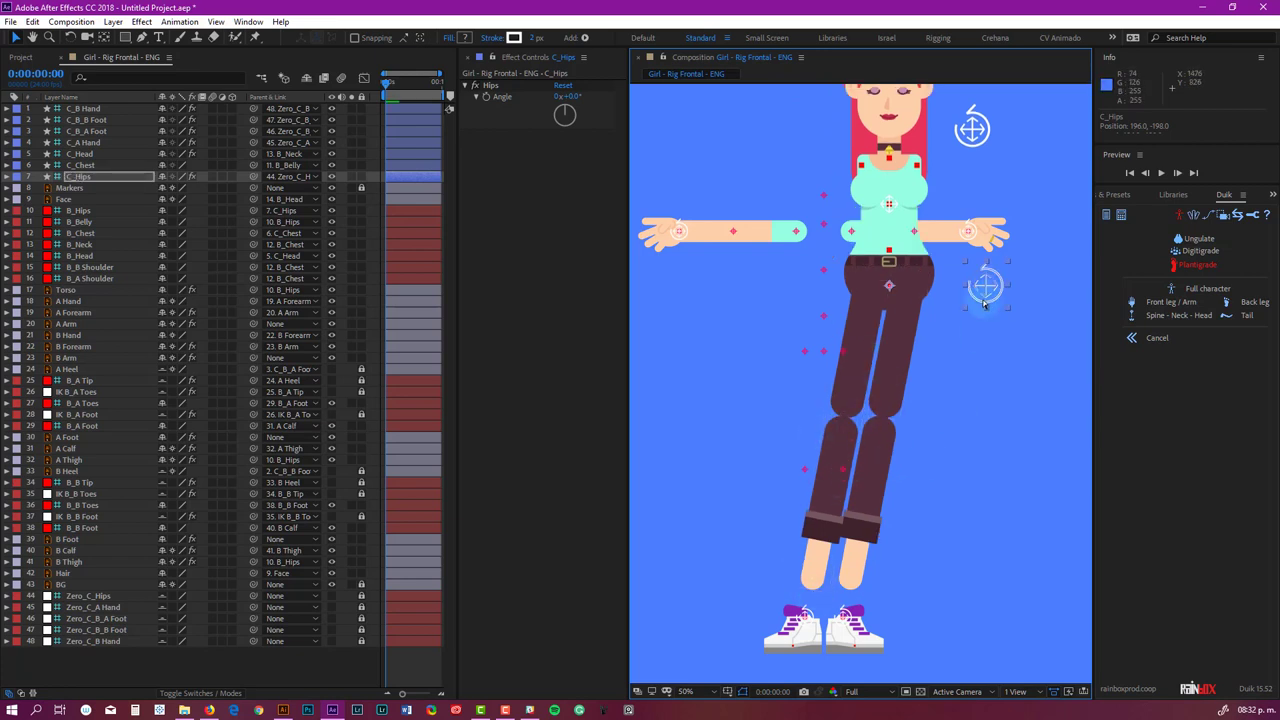
pyautogui.hotkey('ctrl', 'z')
# Examine the Stretch options of IK B Calf on the C_B_B Foot controller.
pyautogui.click(800, 640)
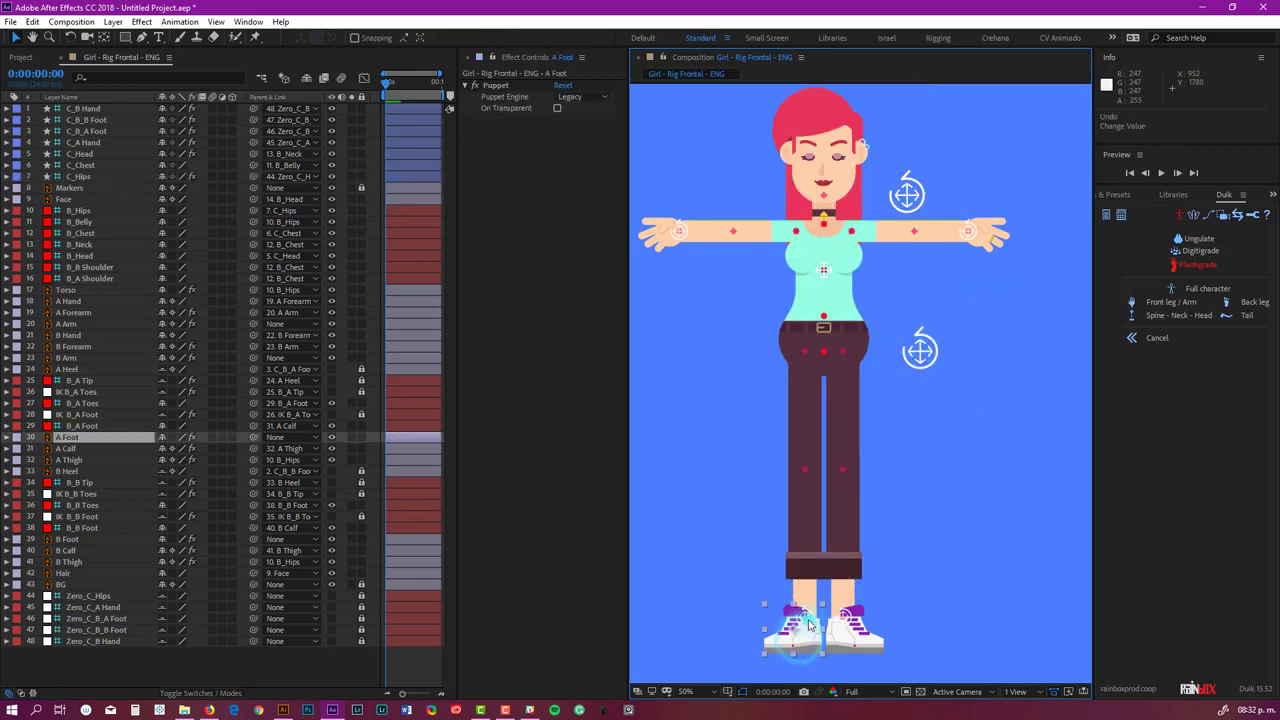
pyautogui.click(840, 625)
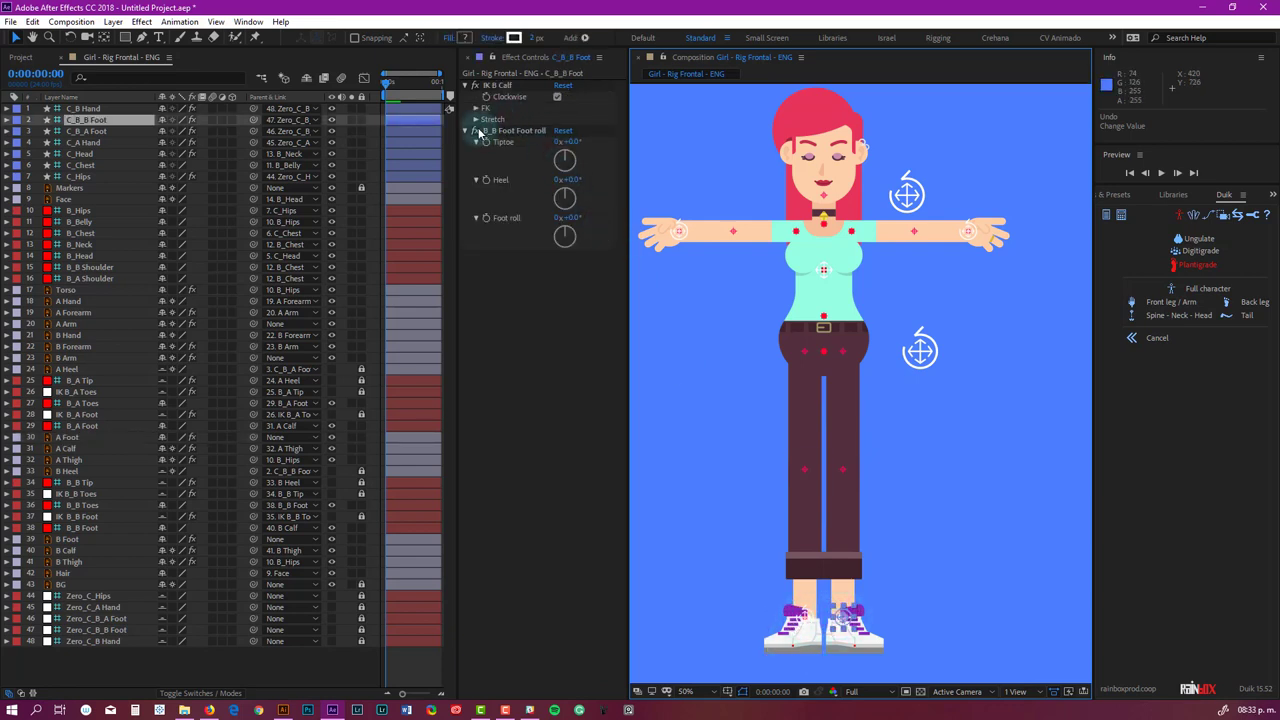
pyautogui.click(478, 125)
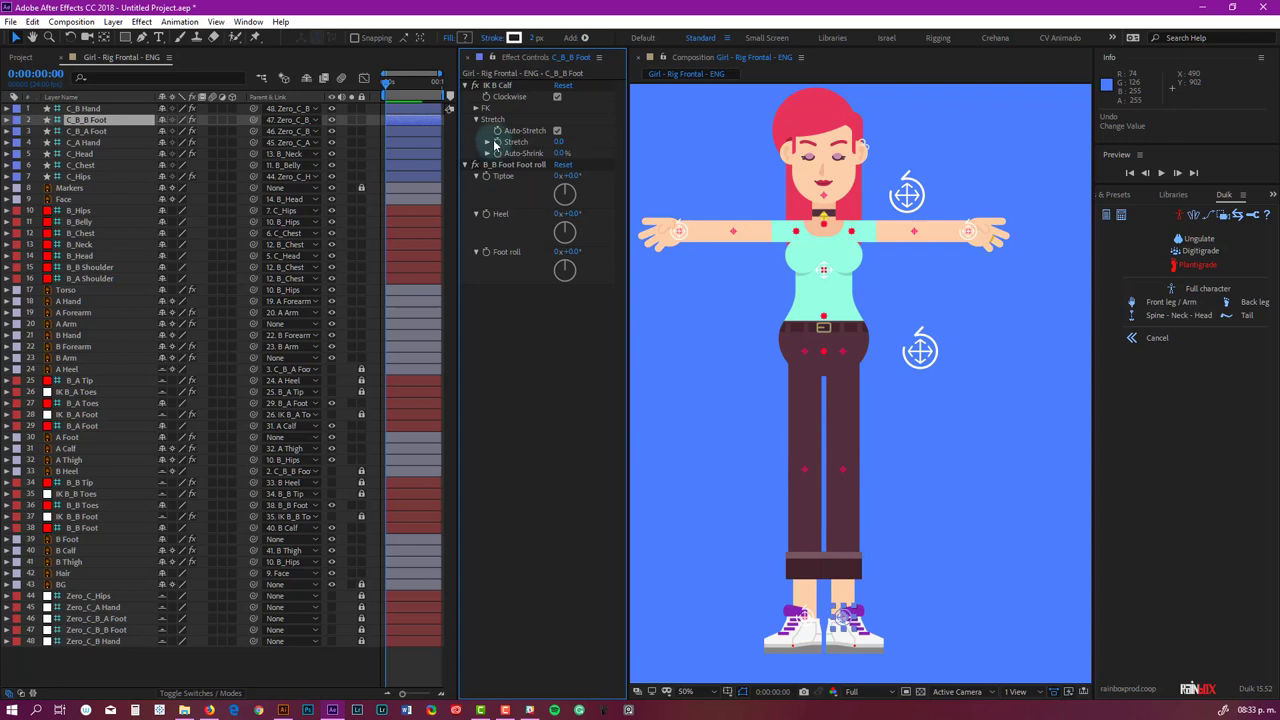
pyautogui.click(477, 119)
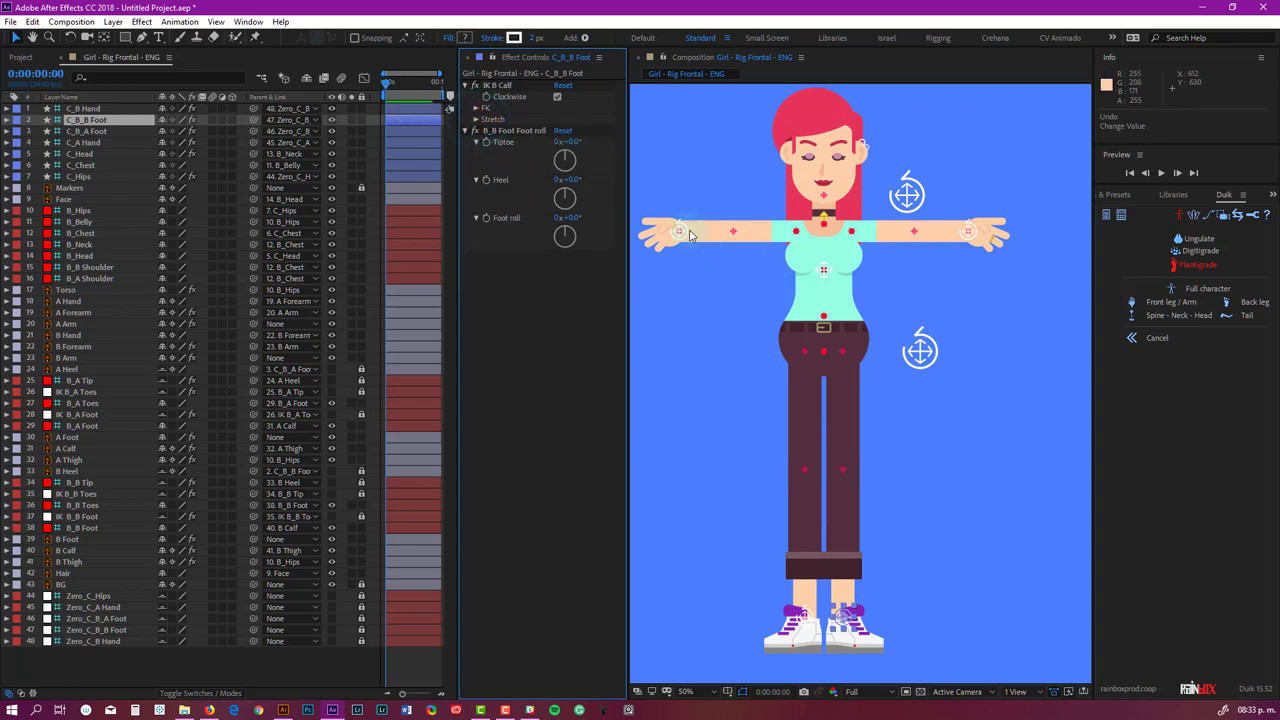
# Turn off Auto-Stretch in IK A Forearm on the C_A Hand controller, test the arm bend and undo that move.
pyautogui.click(678, 233)
pyautogui.click(477, 119)
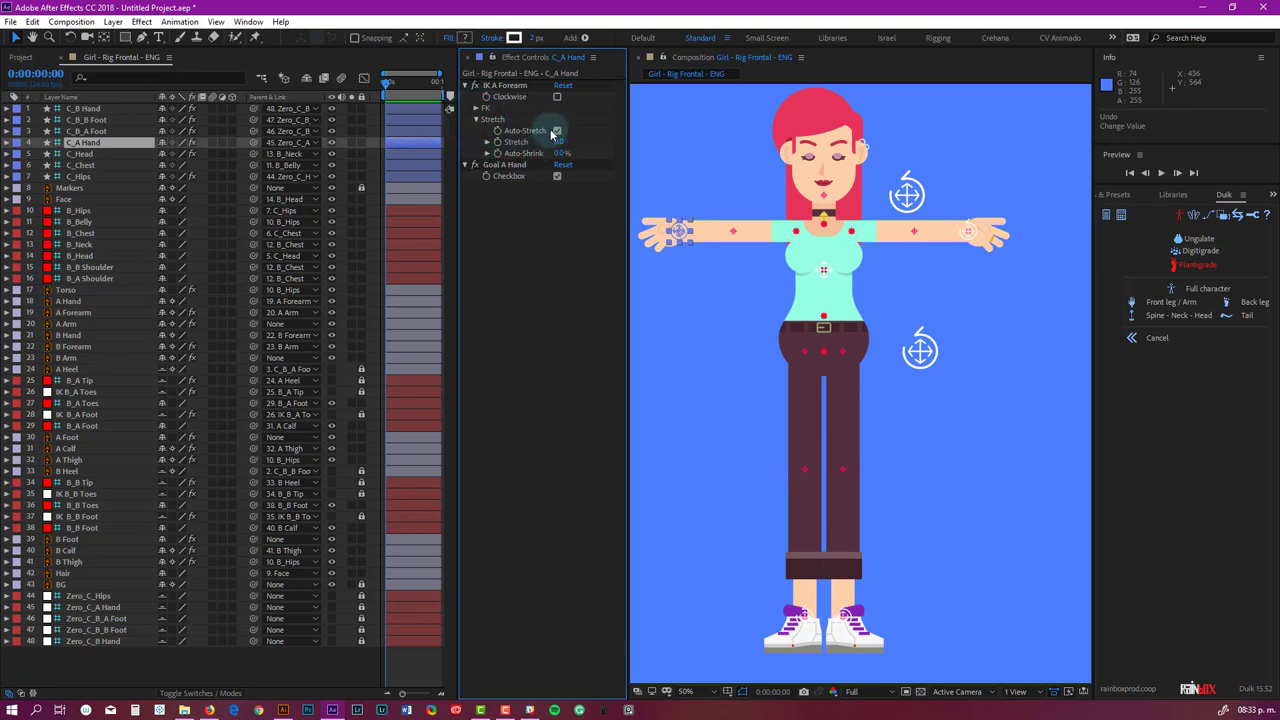
pyautogui.click(556, 131)
pyautogui.click(465, 85)
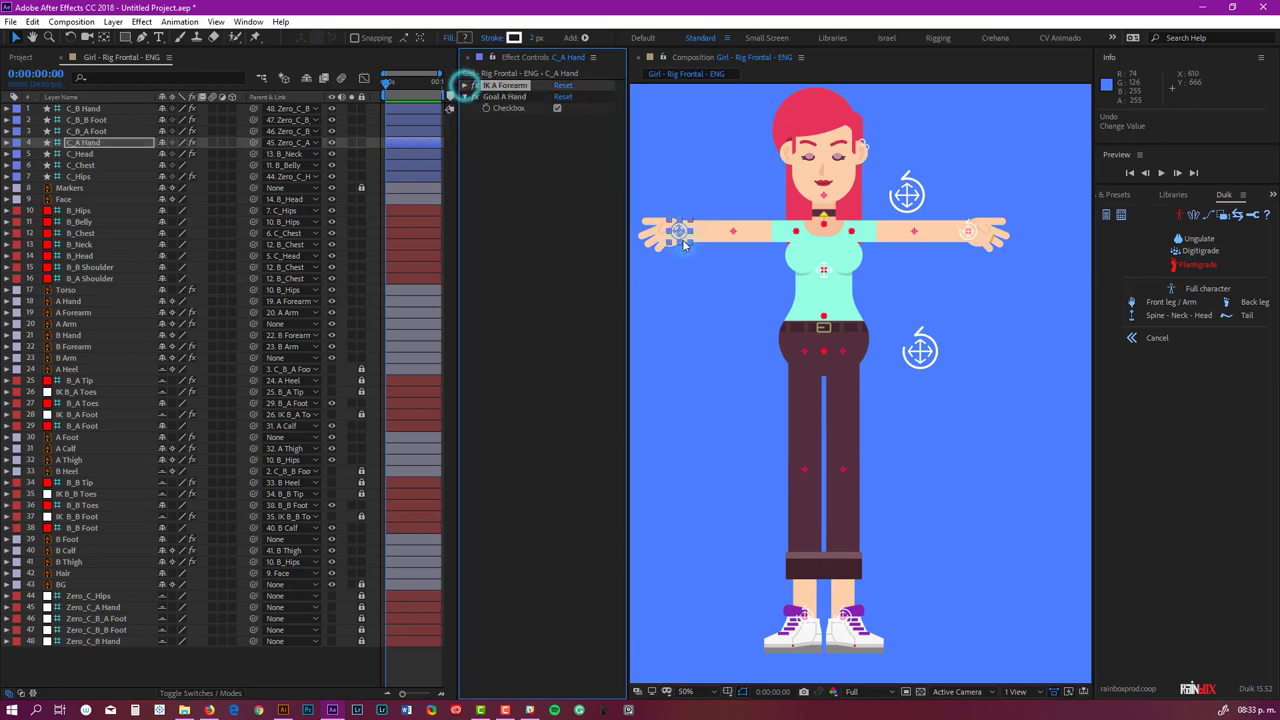
pyautogui.moveTo(684, 238); pyautogui.dragTo(766, 320)
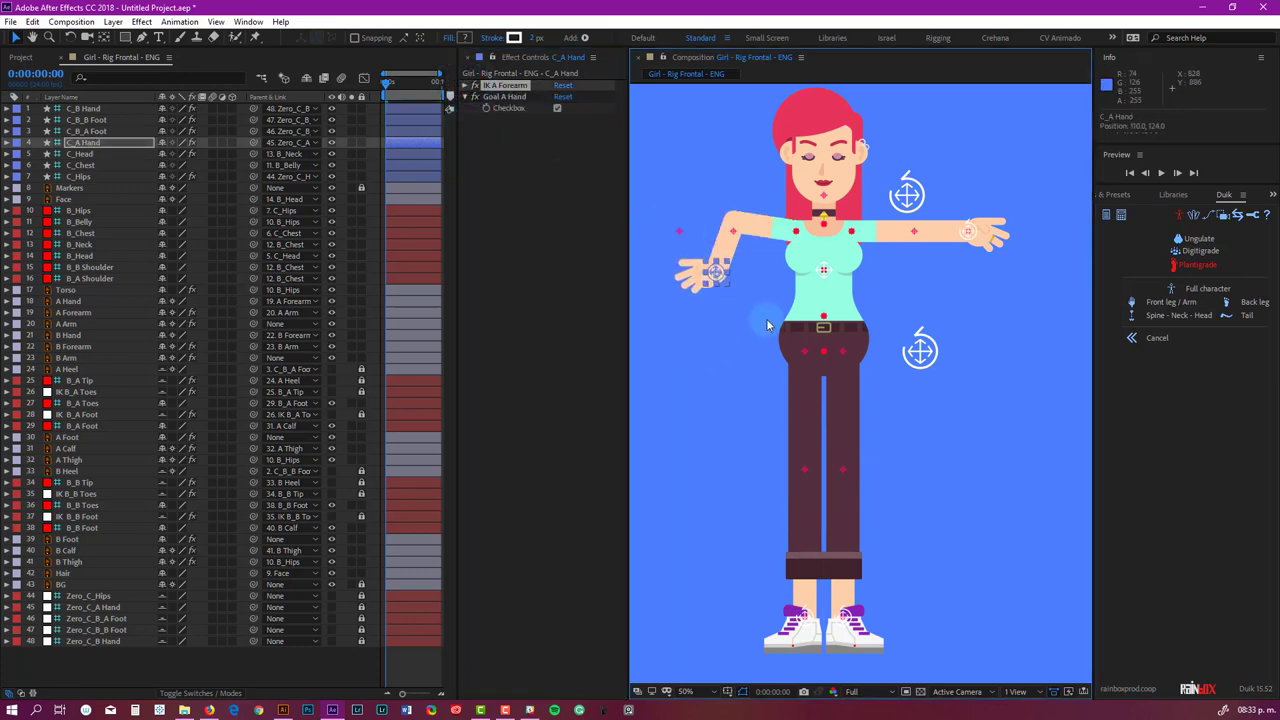
pyautogui.hotkey('ctrl', 'z')
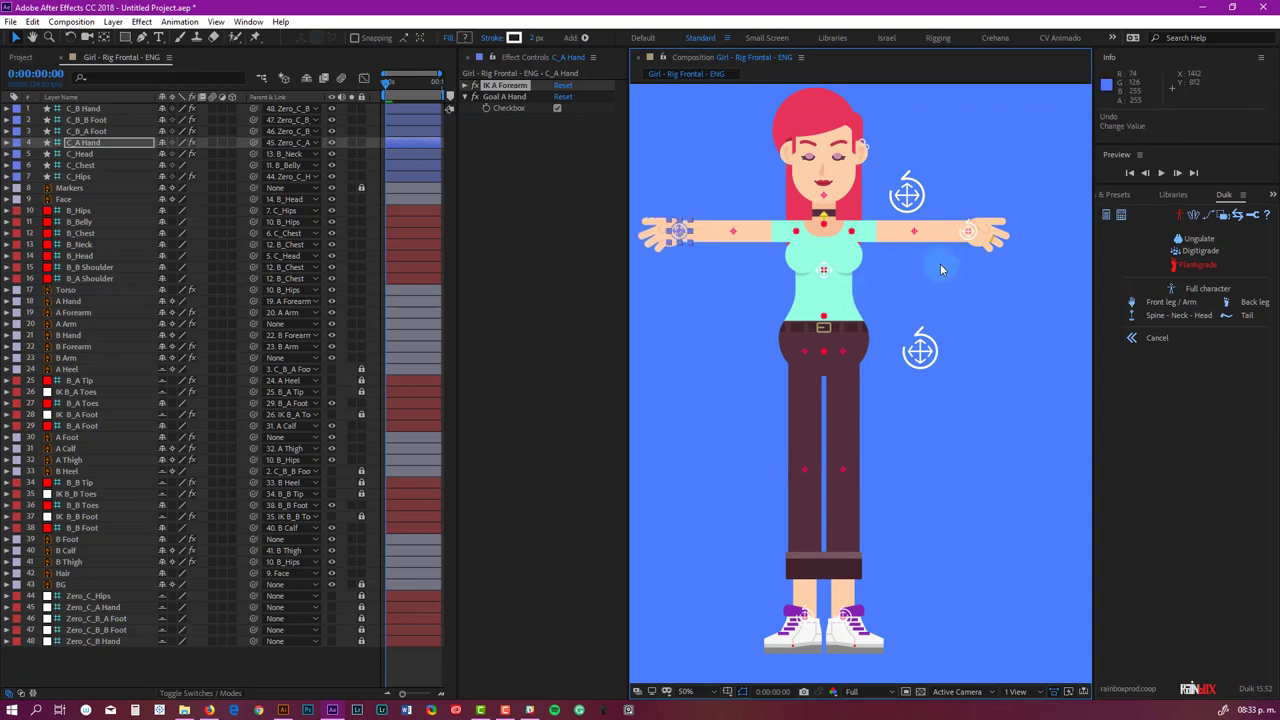
# Parent the A Arm layer to B_A Shoulder and the B Arm layer to B_B Shoulder.
pyautogui.click(771, 241)
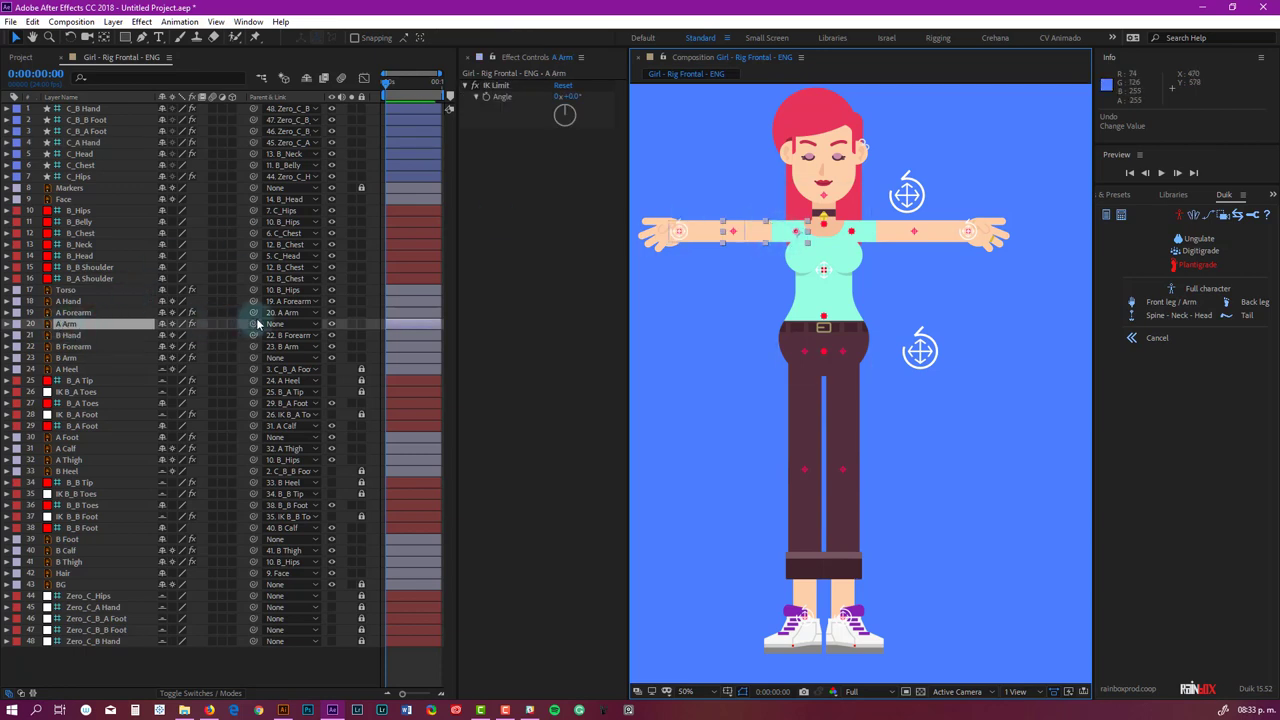
pyautogui.moveTo(253, 324); pyautogui.dragTo(80, 280)
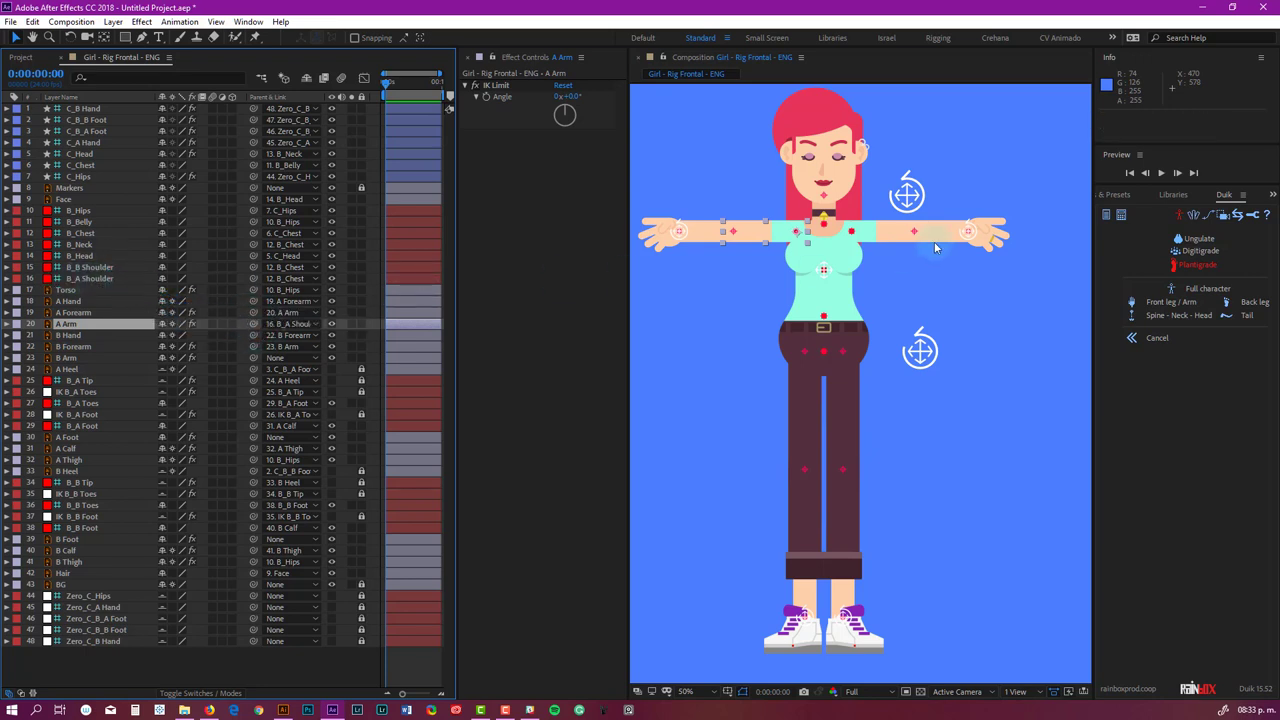
pyautogui.click(885, 233)
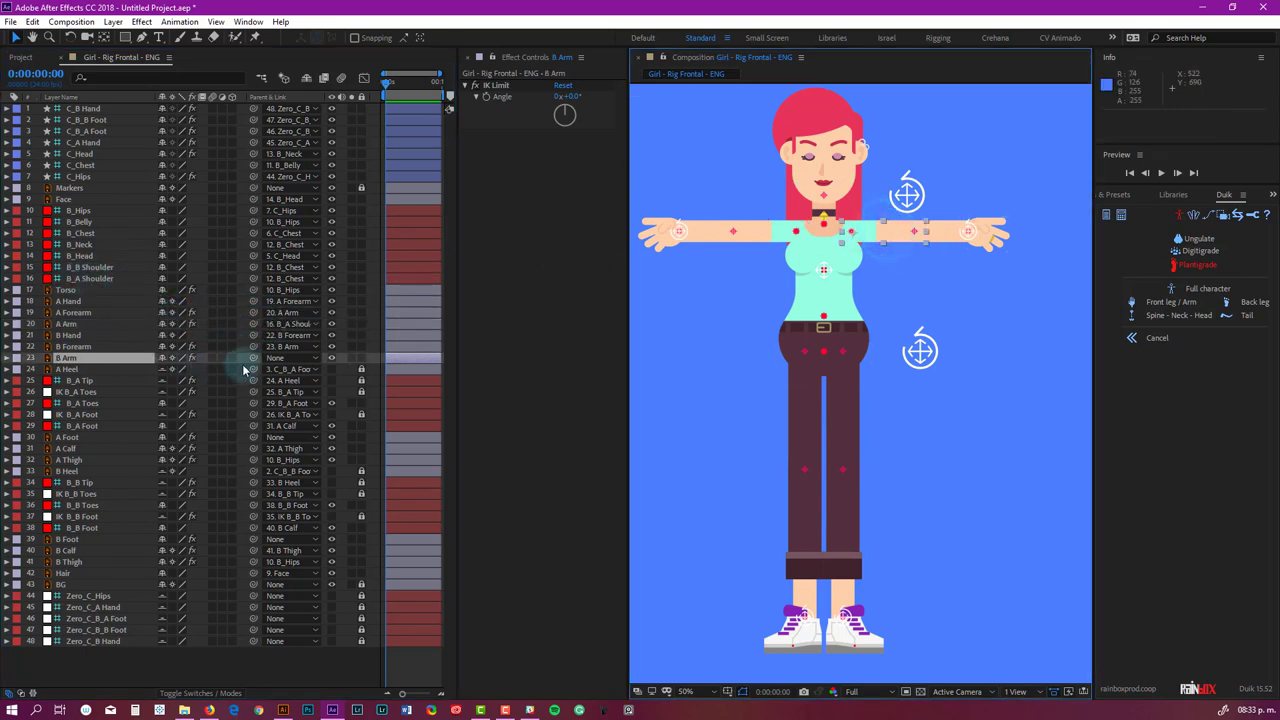
pyautogui.moveTo(253, 360); pyautogui.dragTo(94, 267)
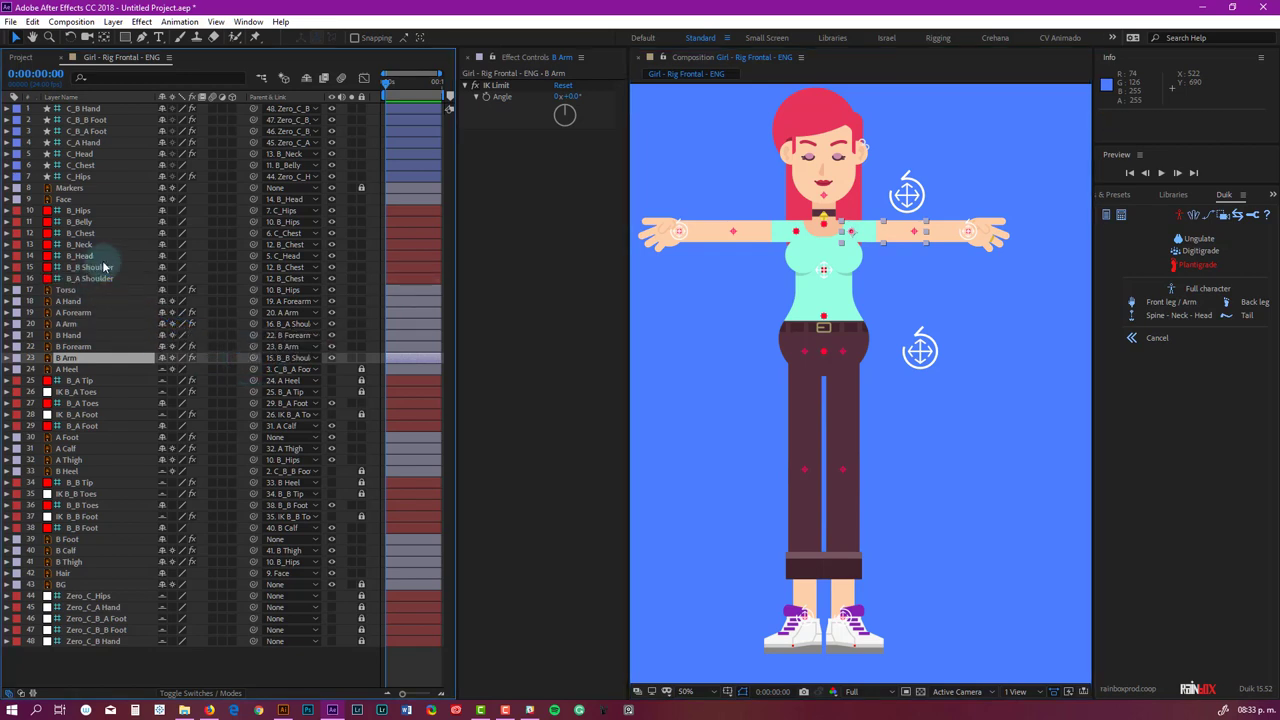
# Test how the arms follow the body by moving the C_Hips controller, and undo the move.
pyautogui.click(919, 368)
pyautogui.moveTo(919, 372); pyautogui.dragTo(900, 441)
pyautogui.hotkey('ctrl', 'z')
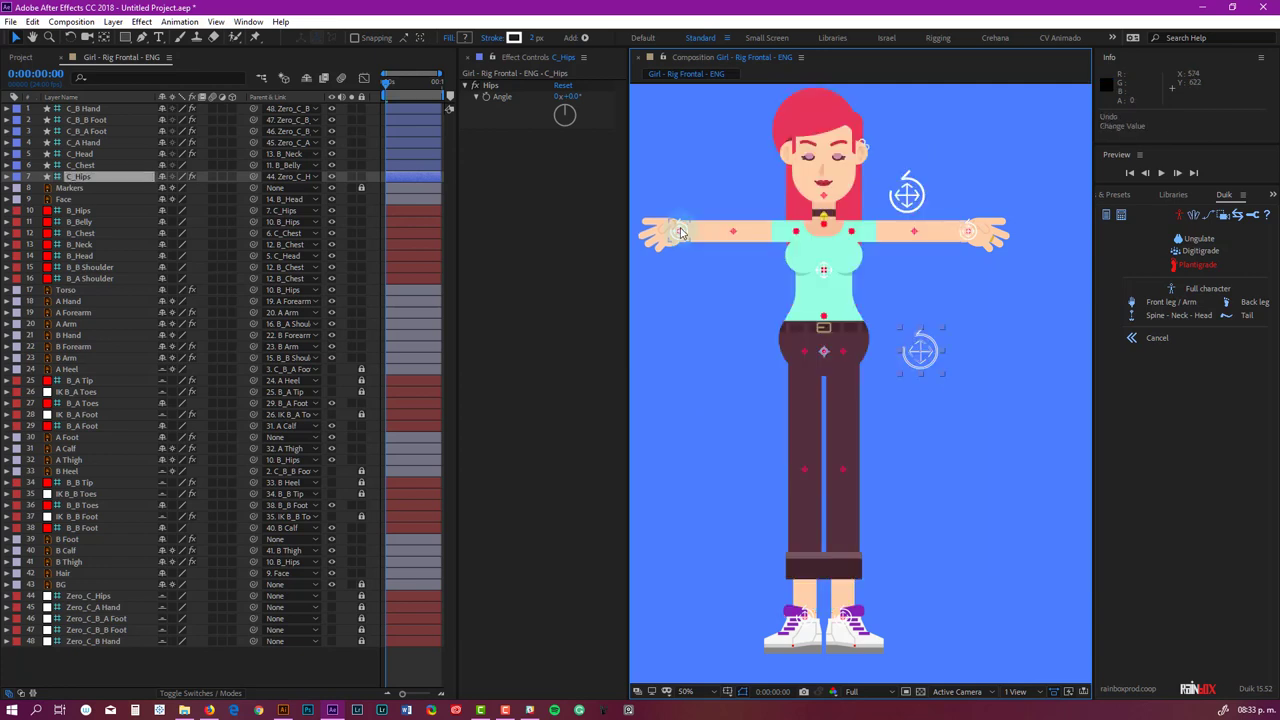
# Widen the Parent & Link column to show full parent names, and check the C_A Hand controller's Position property.
pyautogui.click(680, 234)
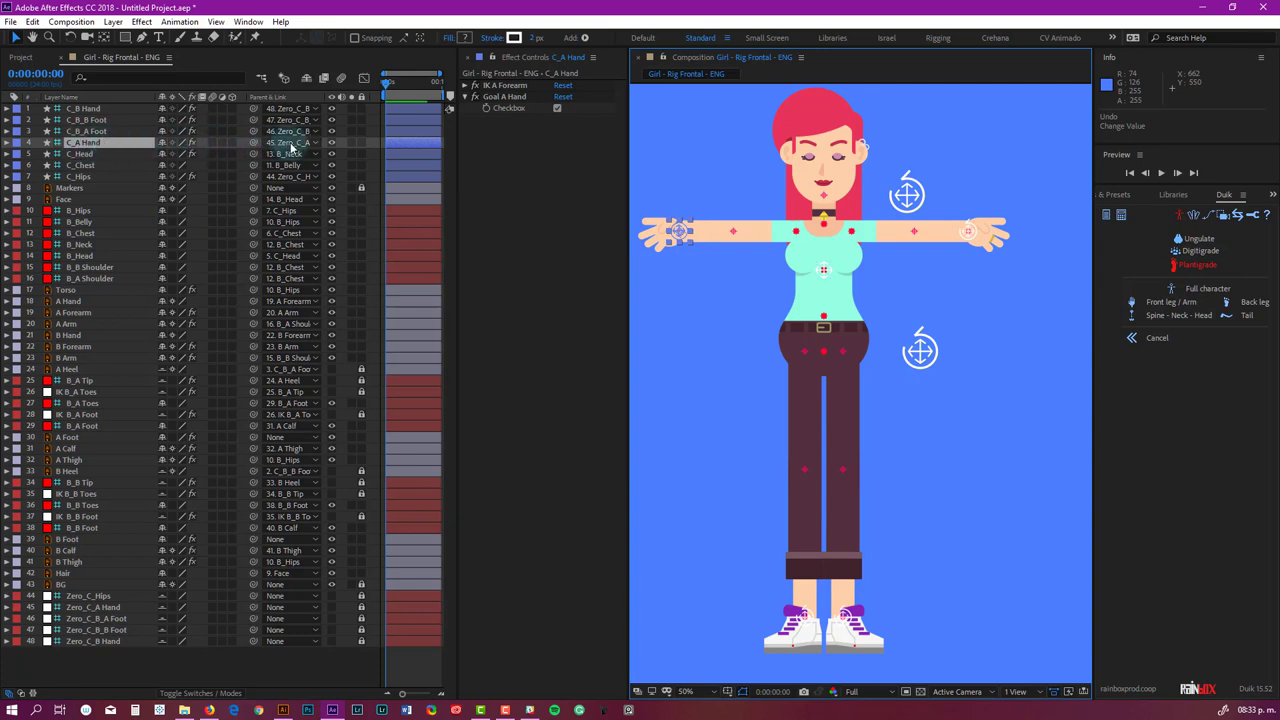
pyautogui.moveTo(322, 97); pyautogui.dragTo(340, 97)
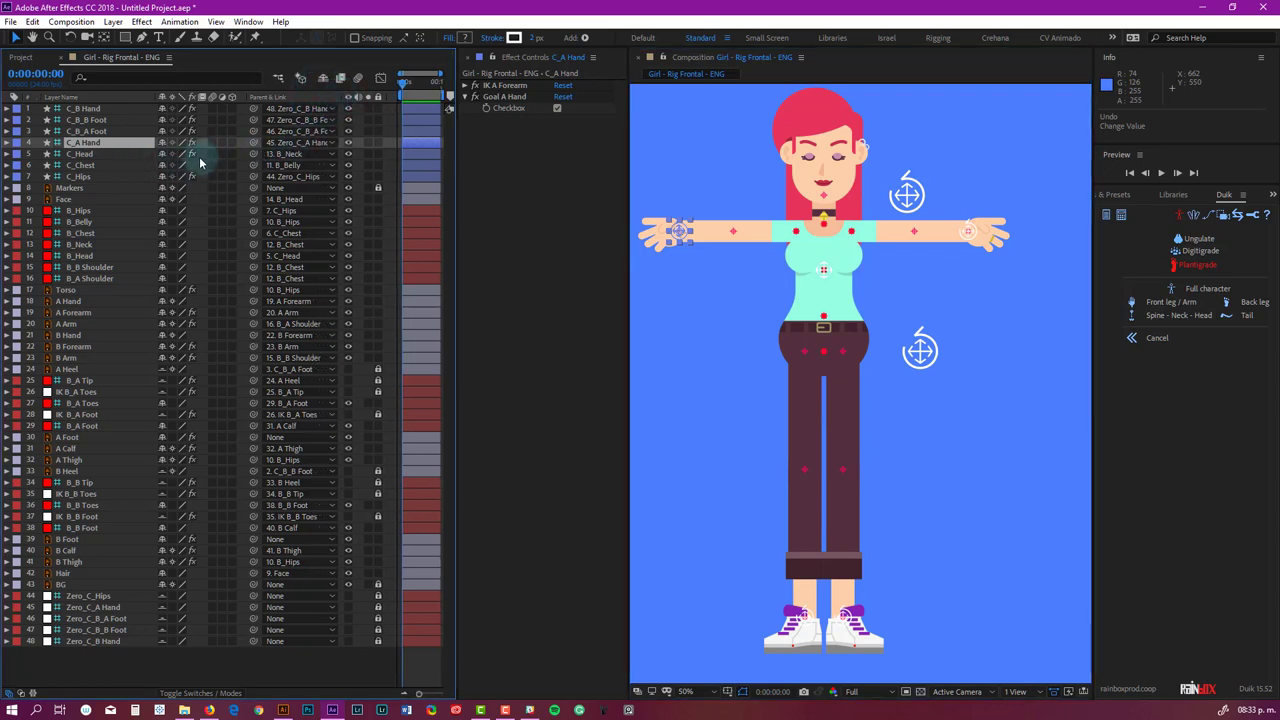
pyautogui.press('p')
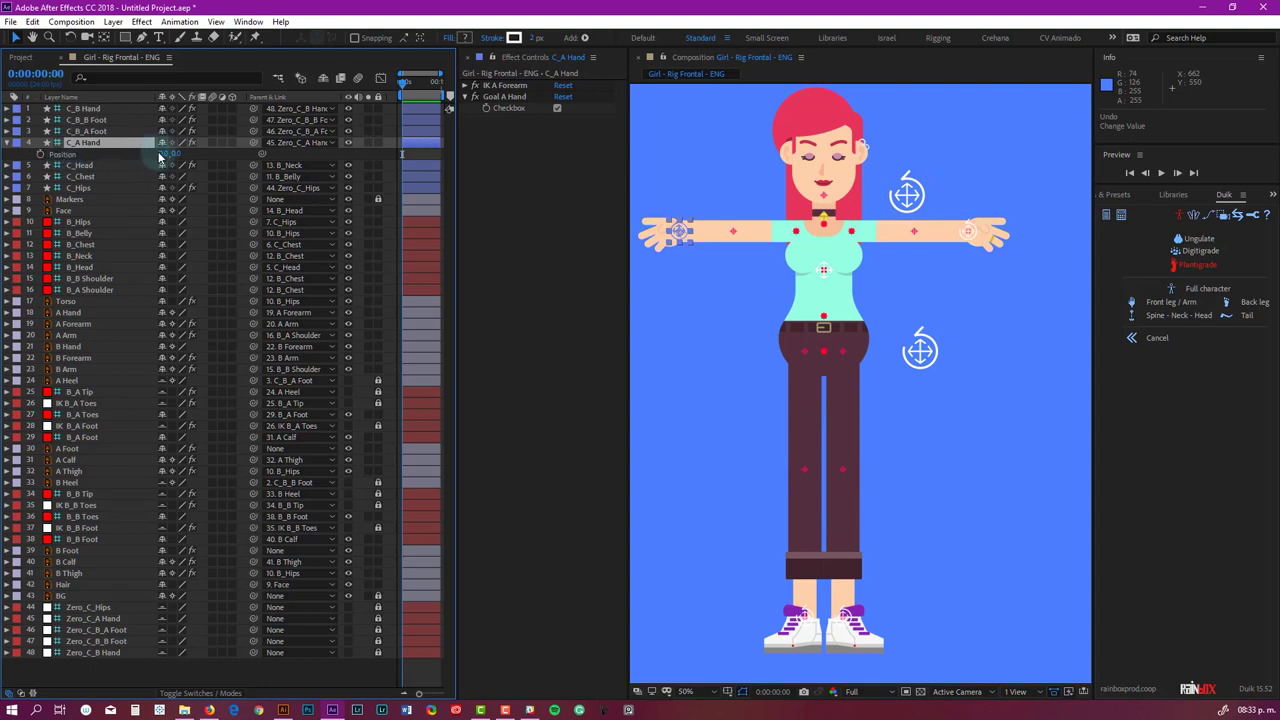
pyautogui.press('p')
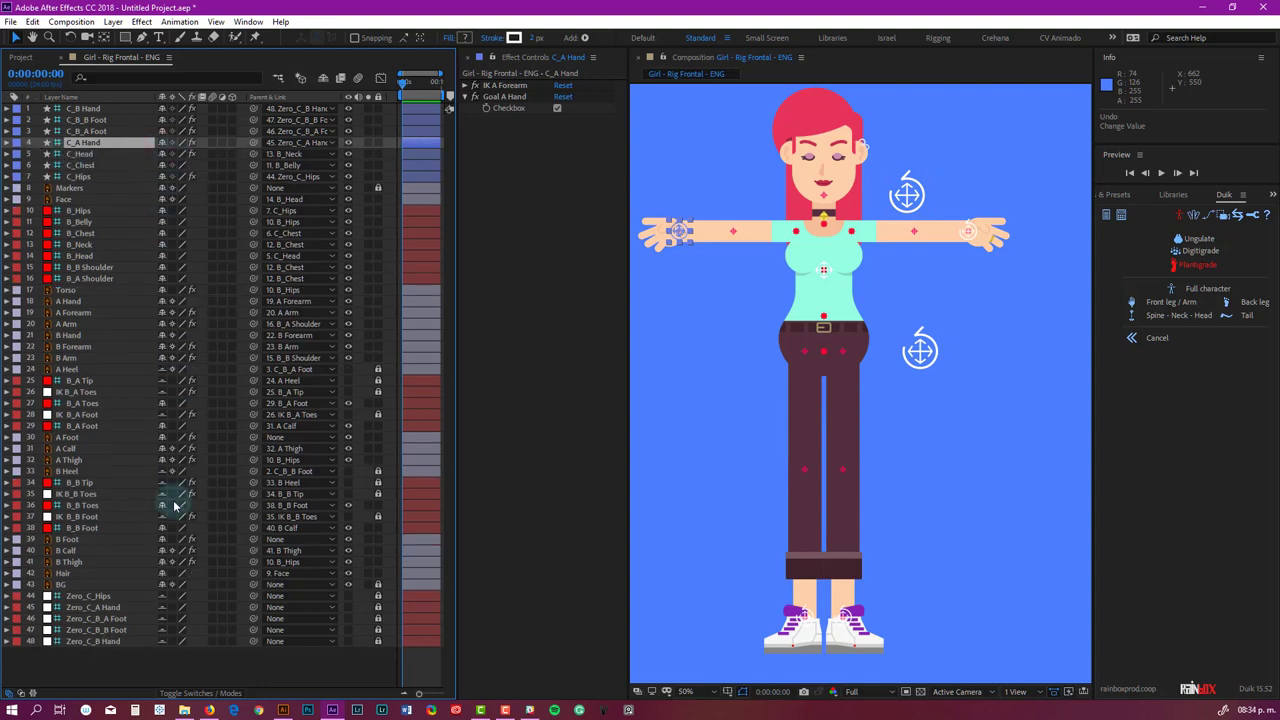
# Unlock the Zero_C_B Hand and Zero_C_A Hand layers.
pyautogui.click(115, 648)
pyautogui.click(378, 645)
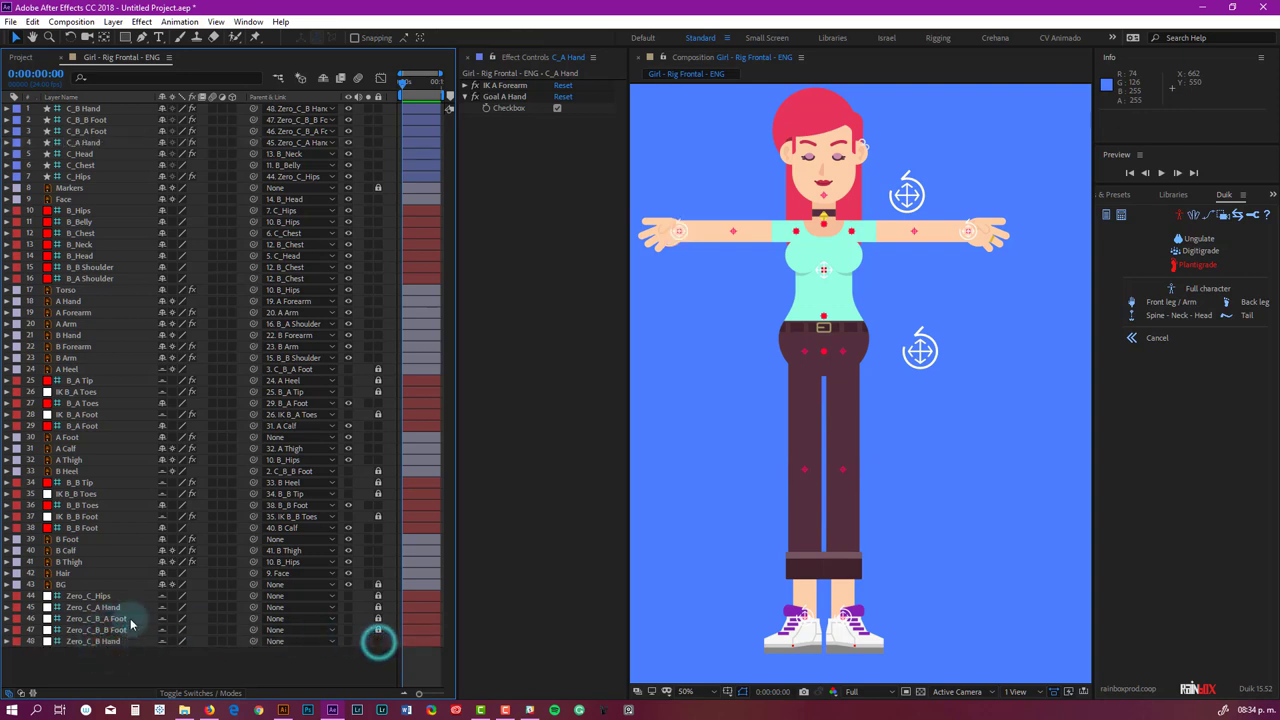
pyautogui.click(95, 607)
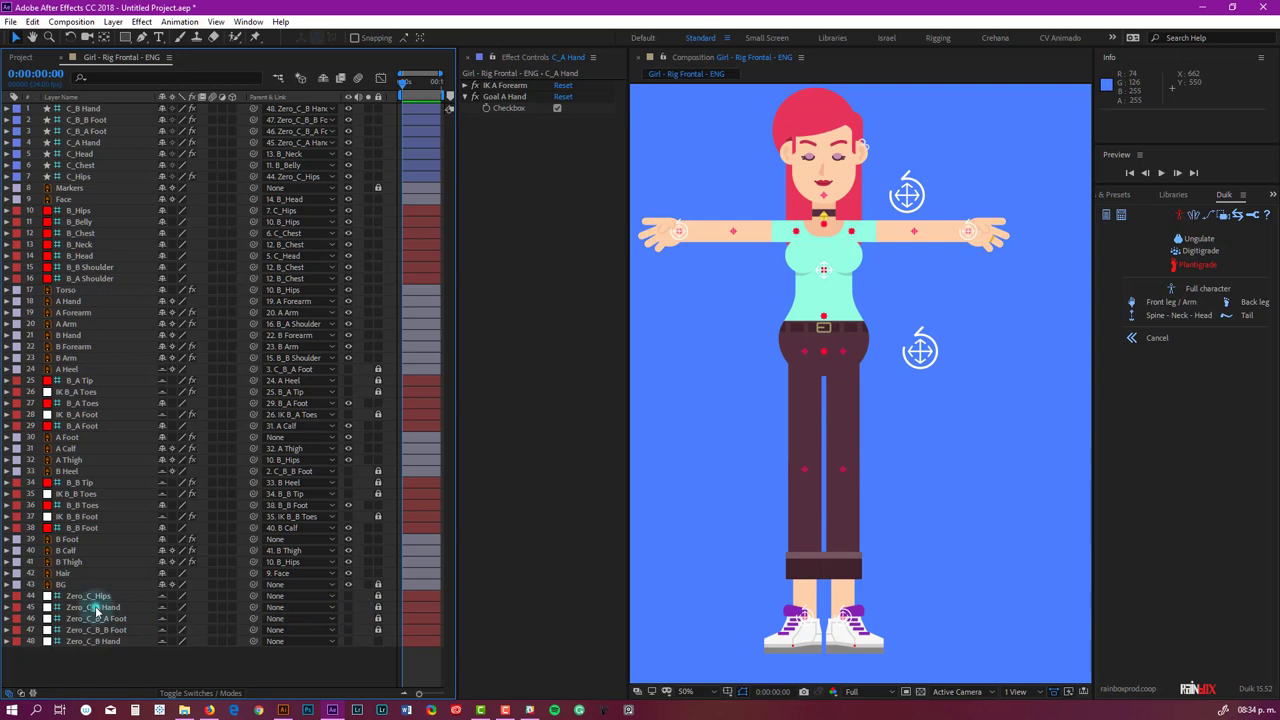
pyautogui.click(377, 608)
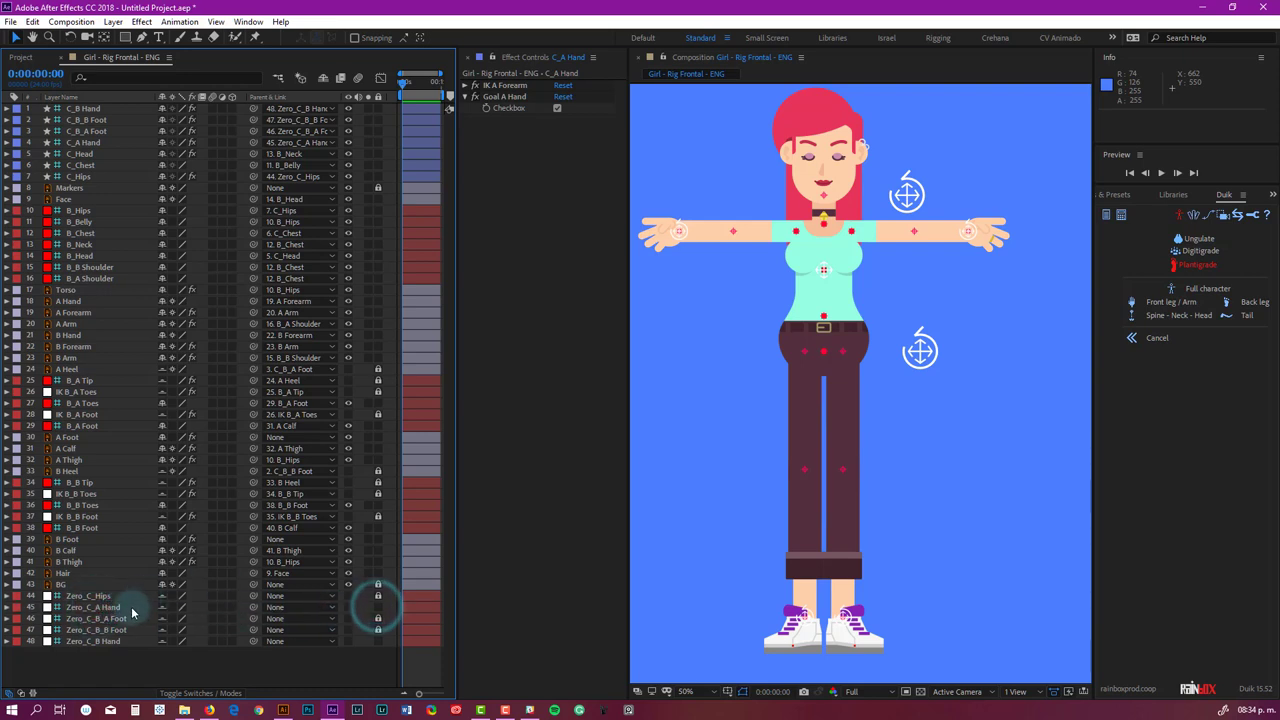
# Parent Zero_C_A Hand and Zero_C_B Hand to the C_Hips controller.
pyautogui.click(98, 607)
pyautogui.keyDown('ctrl'); pyautogui.click(98, 641); pyautogui.keyUp('ctrl')
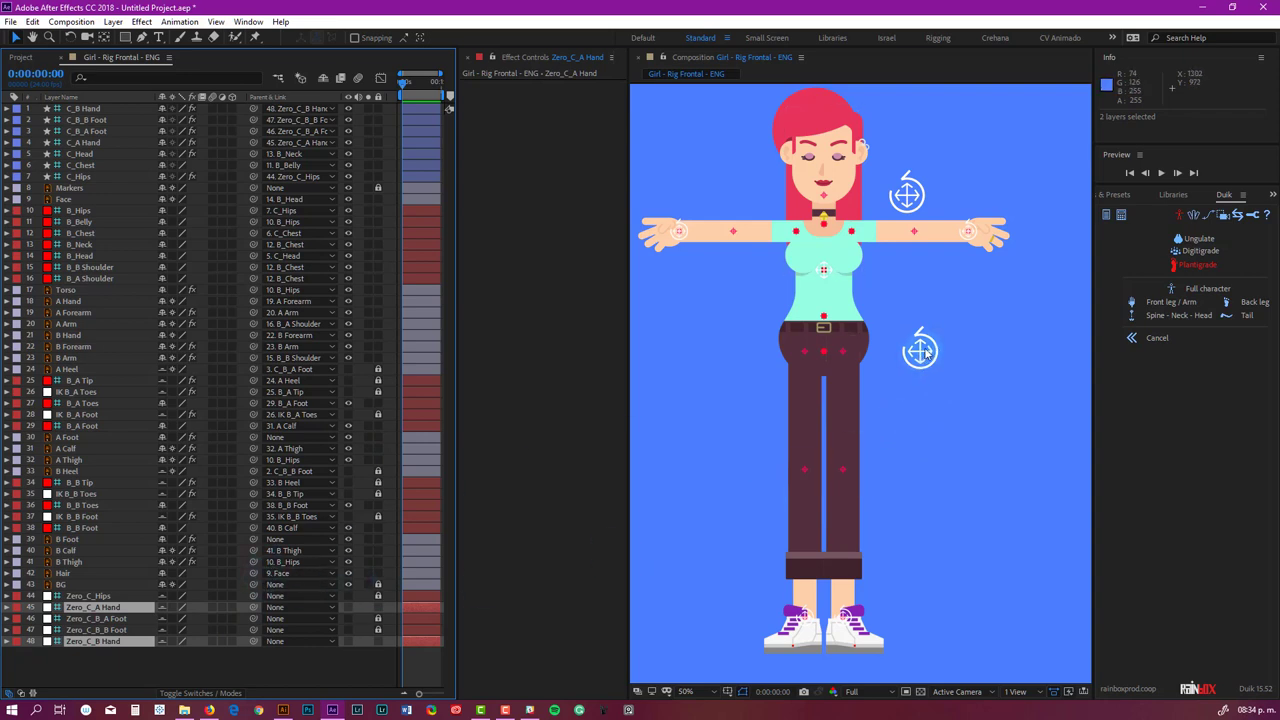
pyautogui.moveTo(252, 607); pyautogui.dragTo(98, 176)
# Test how the hand controllers follow the body by rotating C_Hips, and undo the rotation.
pyautogui.click(88, 176)
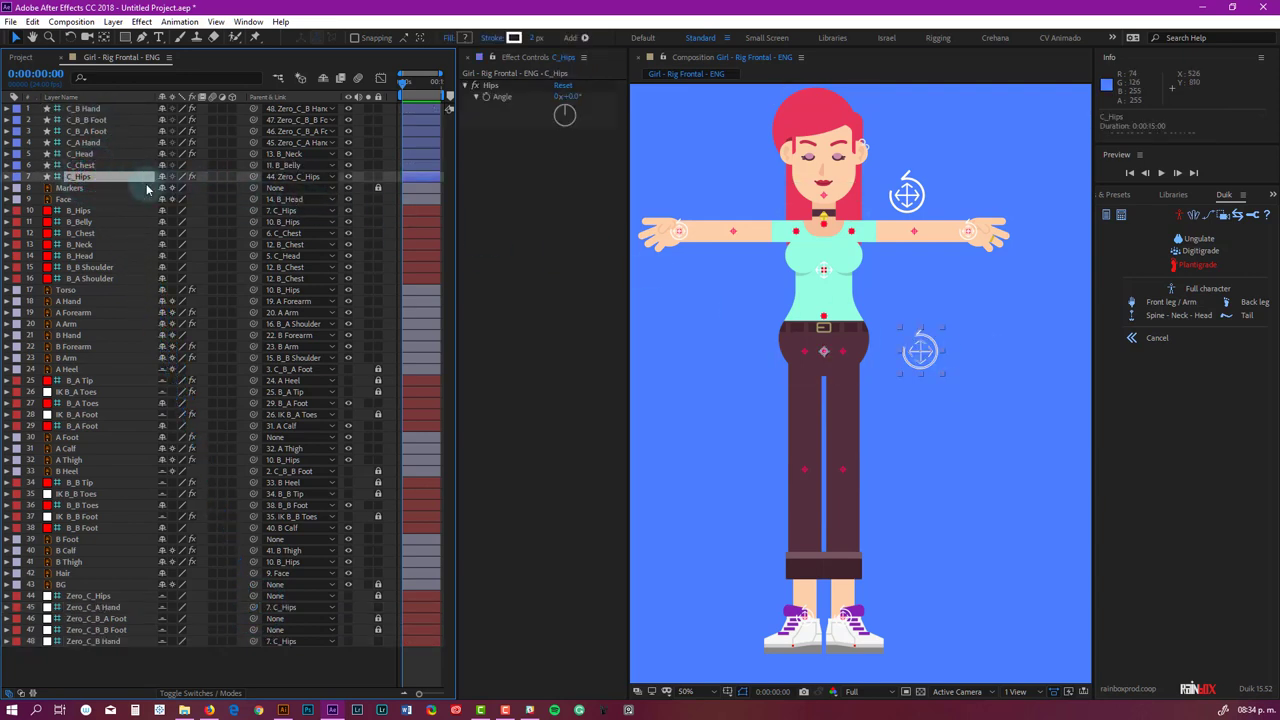
pyautogui.press('w')
pyautogui.moveTo(923, 354); pyautogui.dragTo(960, 393)
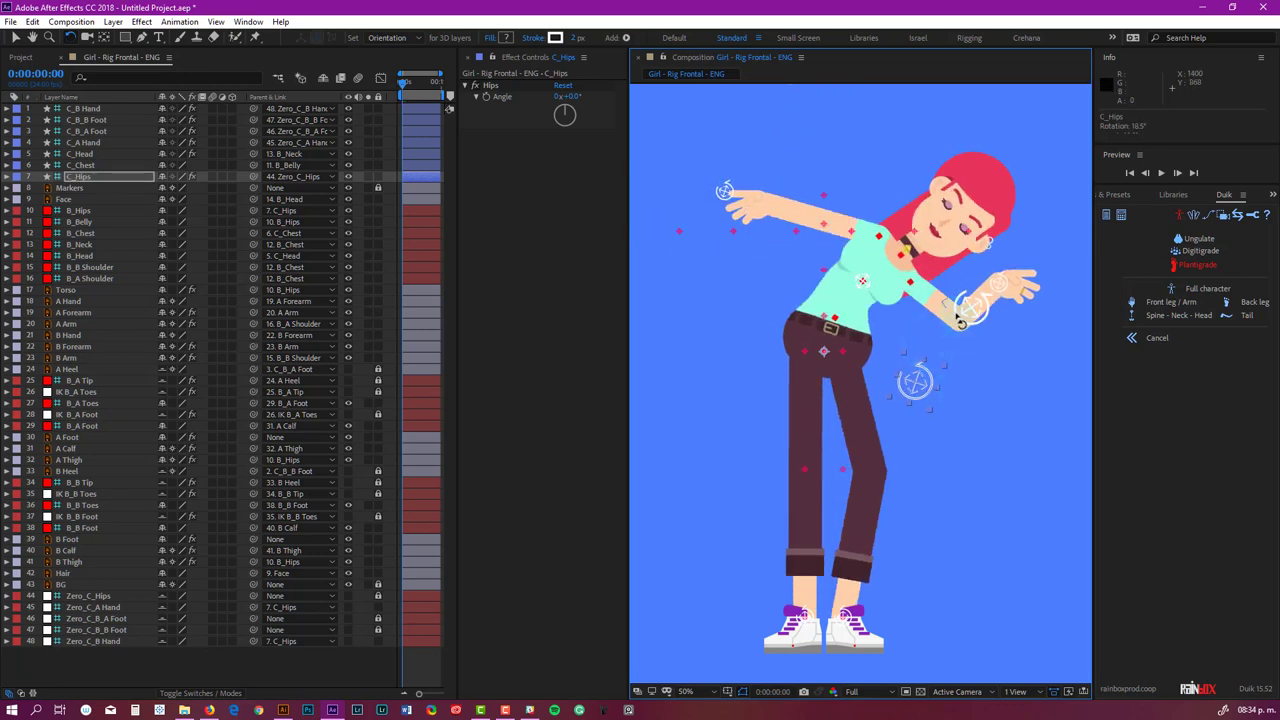
pyautogui.hotkey('ctrl', 'z')
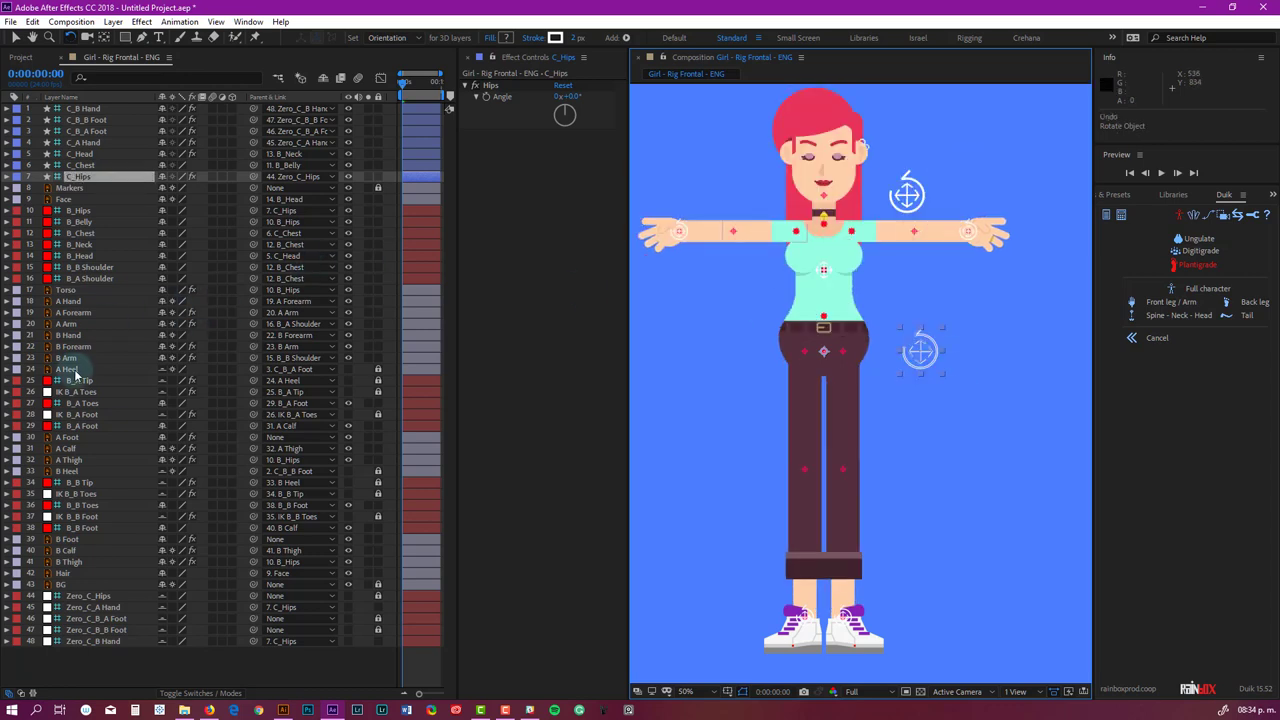
# Parent Zero_C_A Hand and Zero_C_B Hand to the B_Chest bone.
pyautogui.click(88, 607)
pyautogui.keyDown('ctrl'); pyautogui.click(92, 641); pyautogui.keyUp('ctrl')
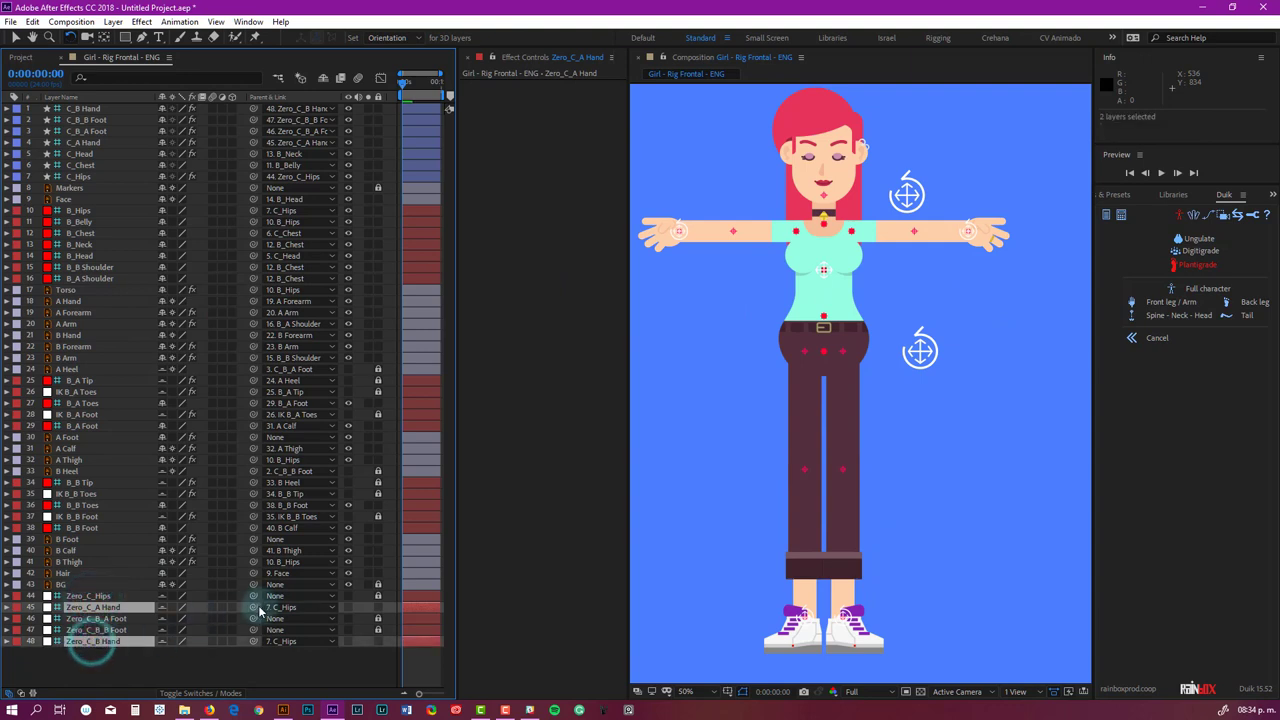
pyautogui.moveTo(255, 607); pyautogui.dragTo(82, 236)
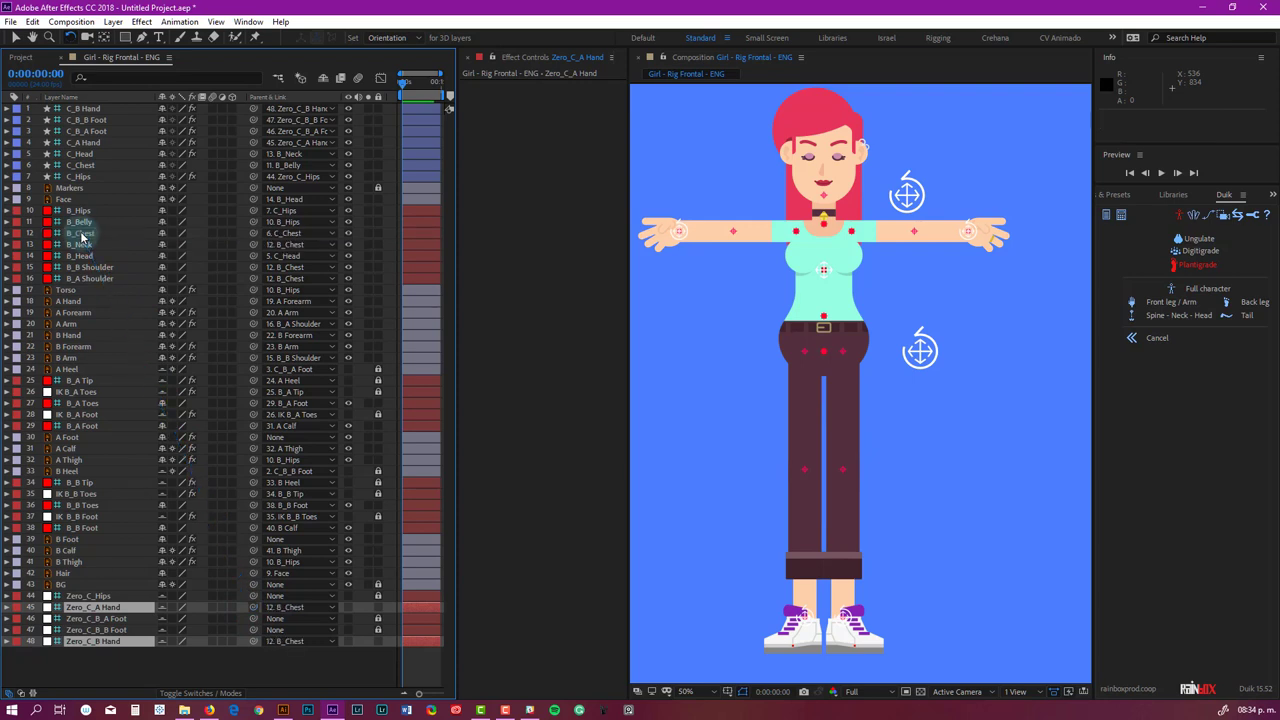
# Test the rig by bending the arm with C_A Hand and rotating C_Hips, undo everything and deselect all layers.
pyautogui.moveTo(928, 367)
pyautogui.mouseDown()
pyautogui.moveTo(922, 352)
pyautogui.moveTo(940, 358)
pyautogui.moveTo(931, 393)
pyautogui.moveTo(938, 345)
pyautogui.moveTo(920, 357)
pyautogui.mouseUp()
pyautogui.hotkey('ctrl', 'z')
pyautogui.moveTo(679, 226); pyautogui.dragTo(770, 264)
pyautogui.press('w')
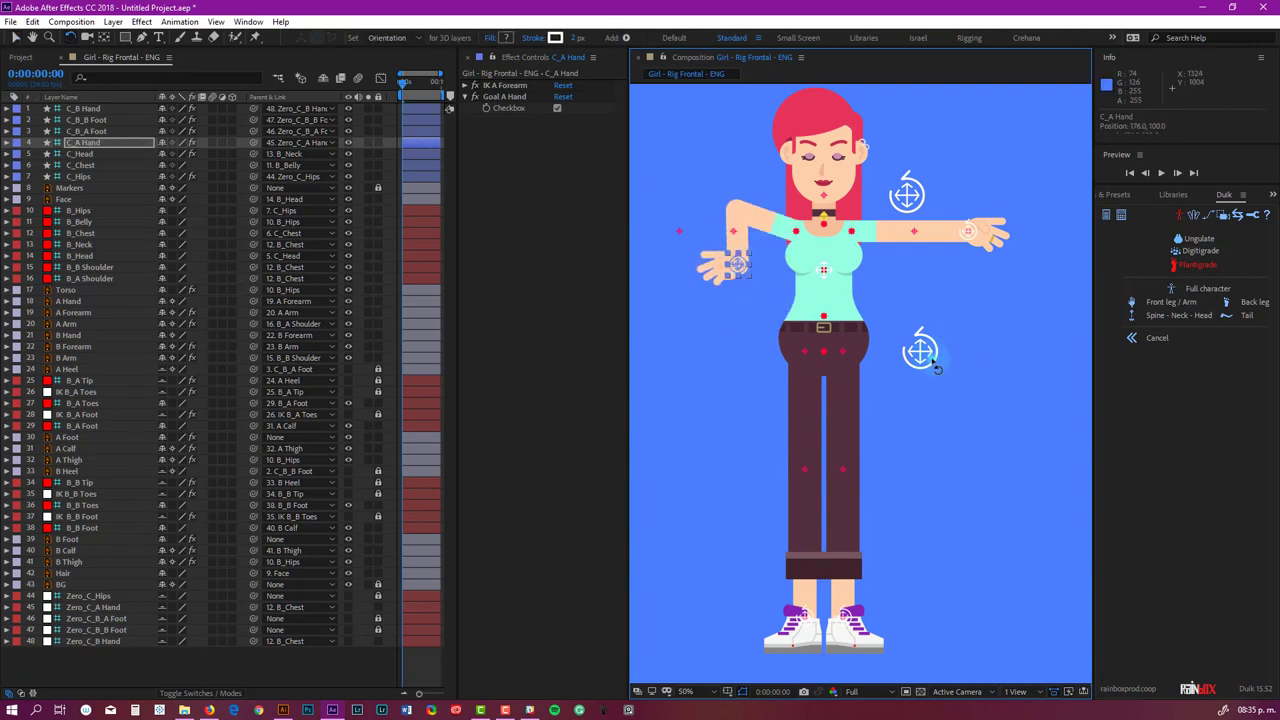
pyautogui.moveTo(930, 362); pyautogui.dragTo(970, 352)
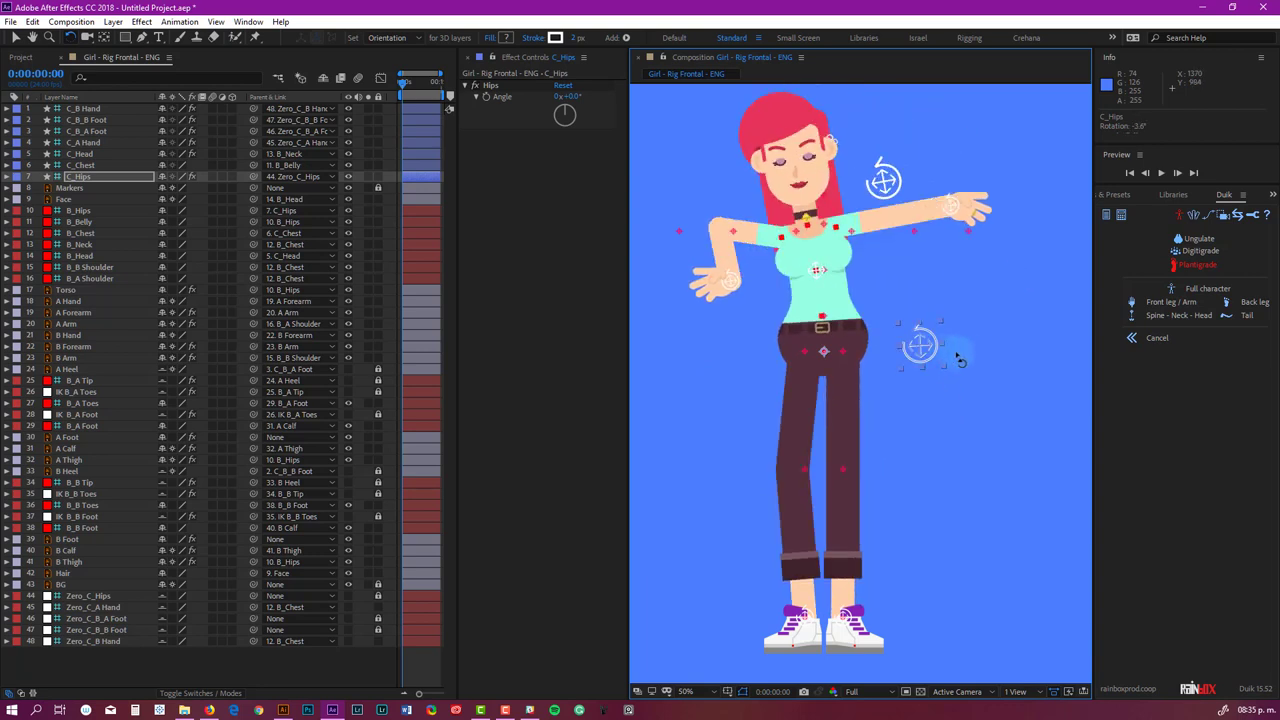
pyautogui.hotkey('ctrl', 'z')
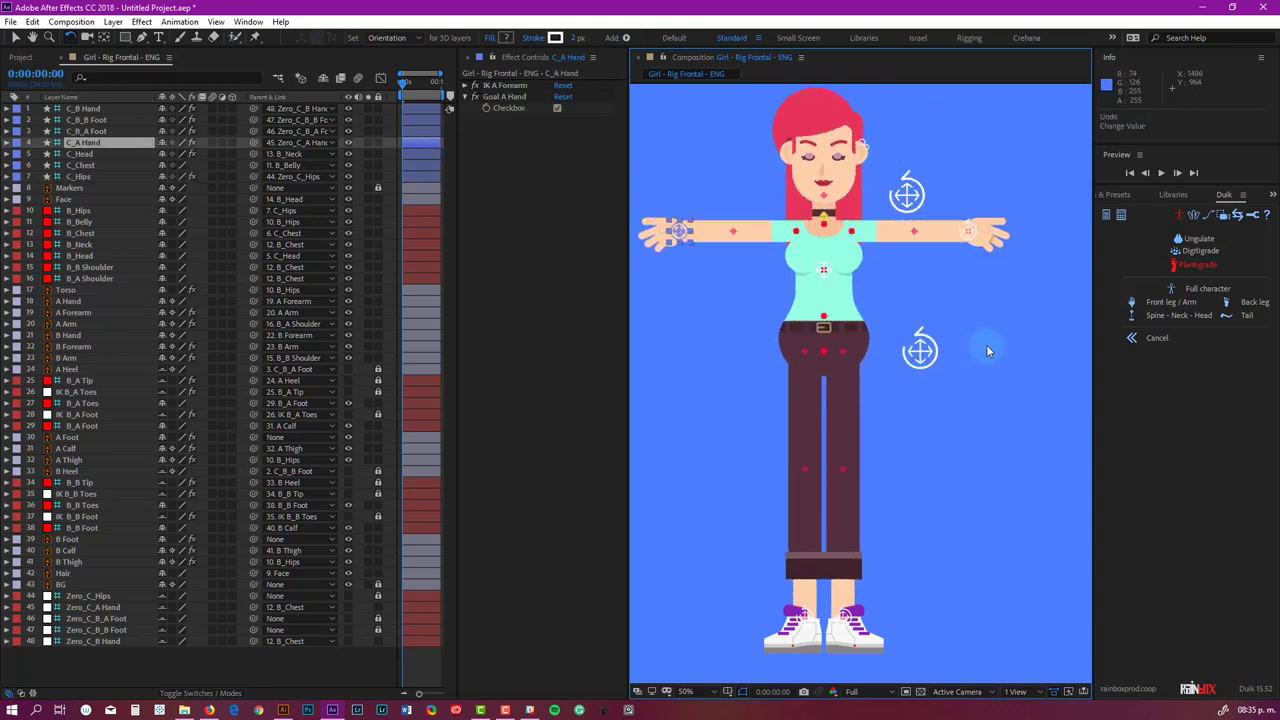
pyautogui.press('v')
pyautogui.click(986, 344)
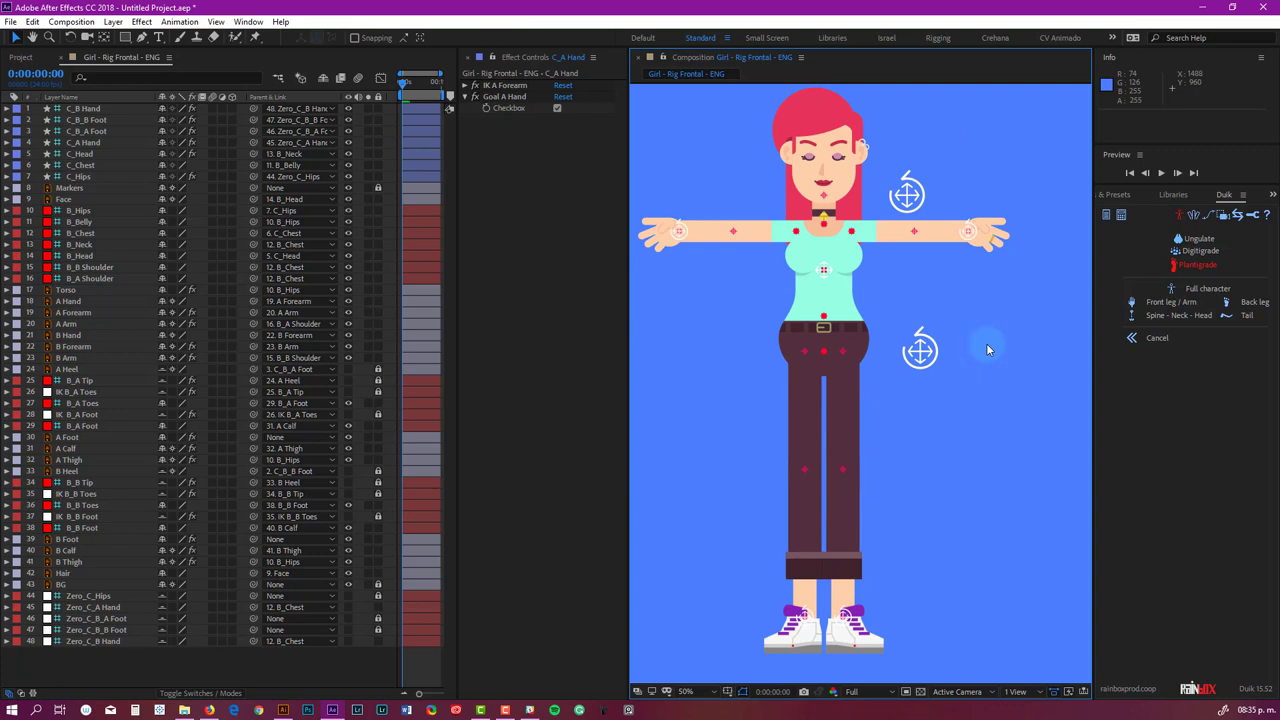
pyautogui.click(930, 351)
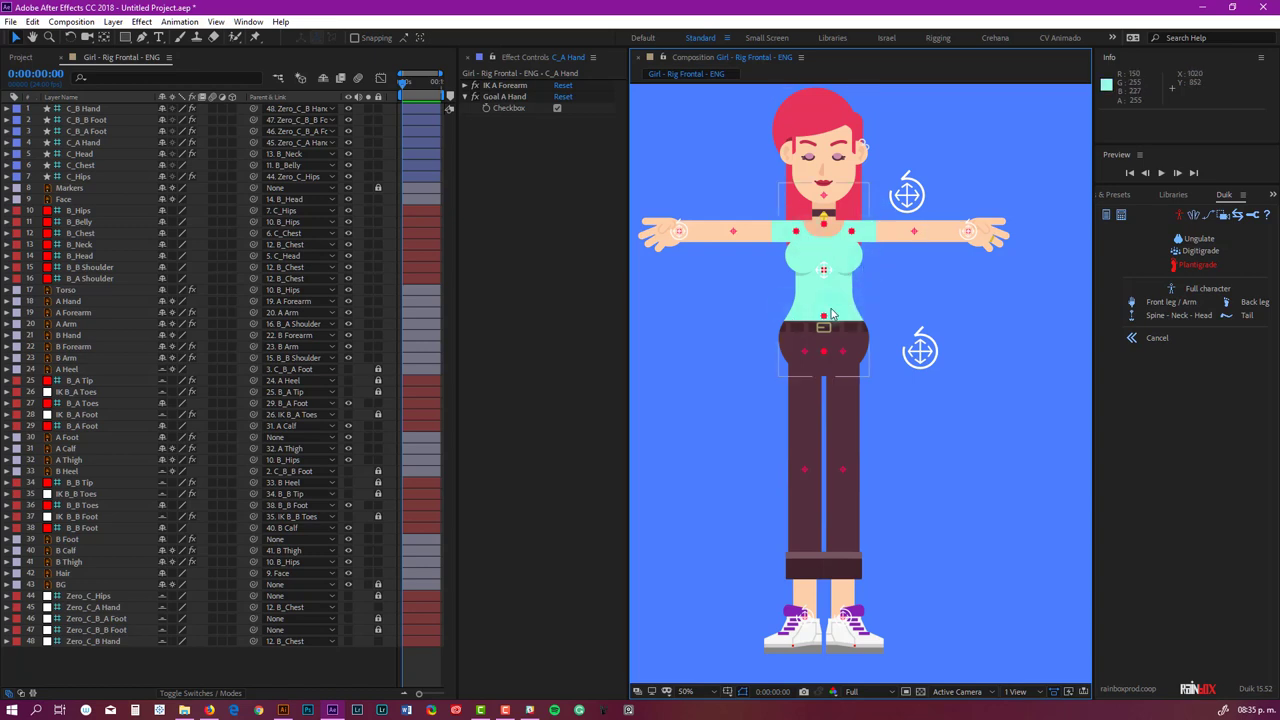
pyautogui.click(911, 194)
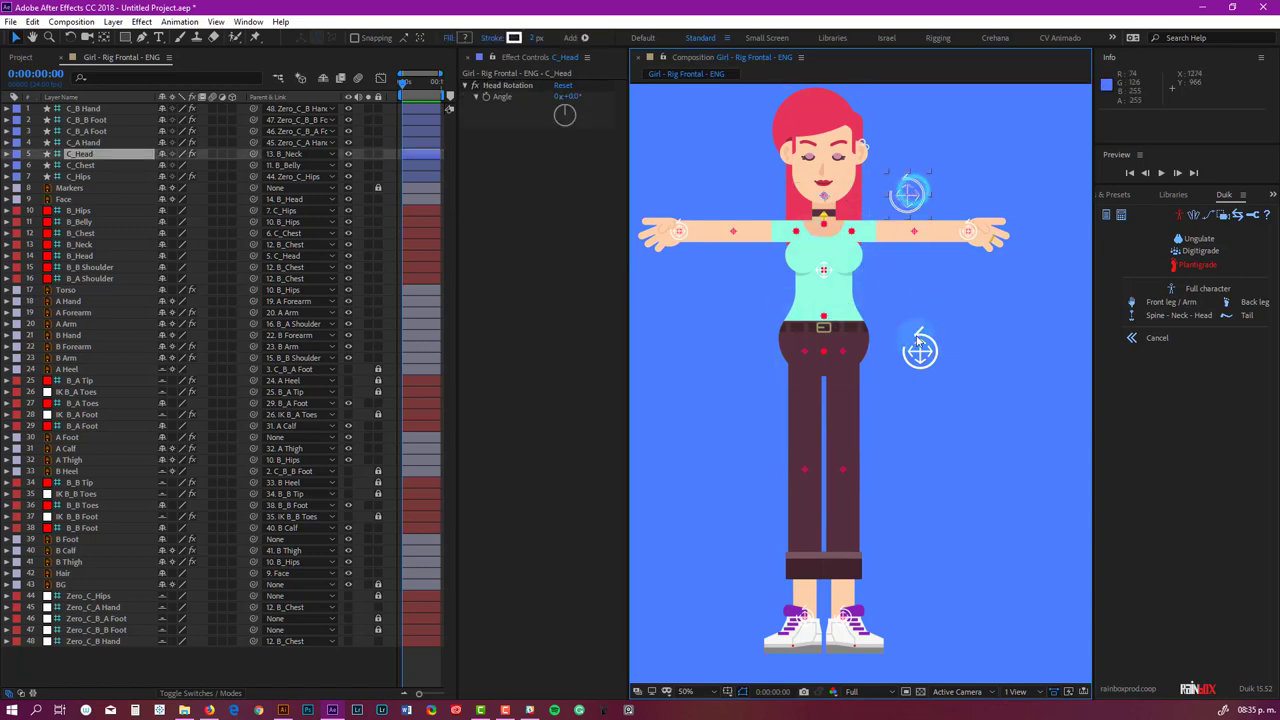
pyautogui.click(918, 343)
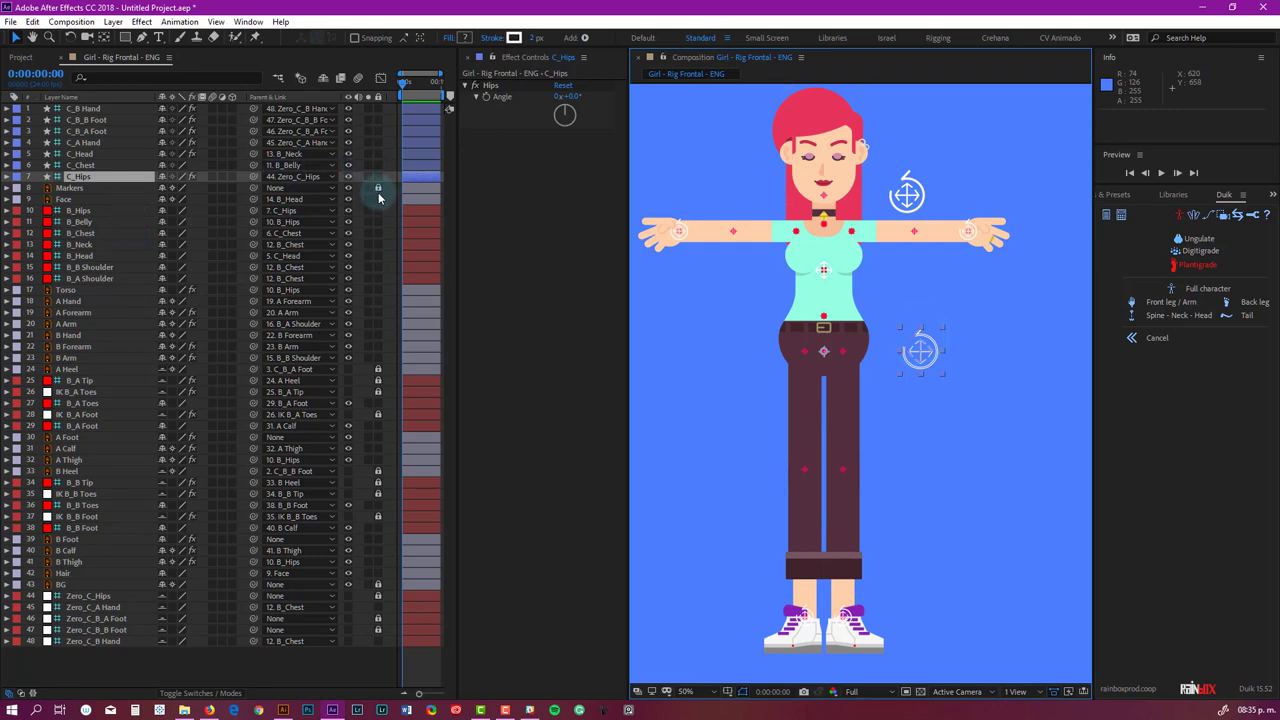
# Lock every layer below the controllers, from Face to Zero_C_B Hand, and hide all the bone layers.
pyautogui.moveTo(378, 199); pyautogui.dragTo(380, 650)
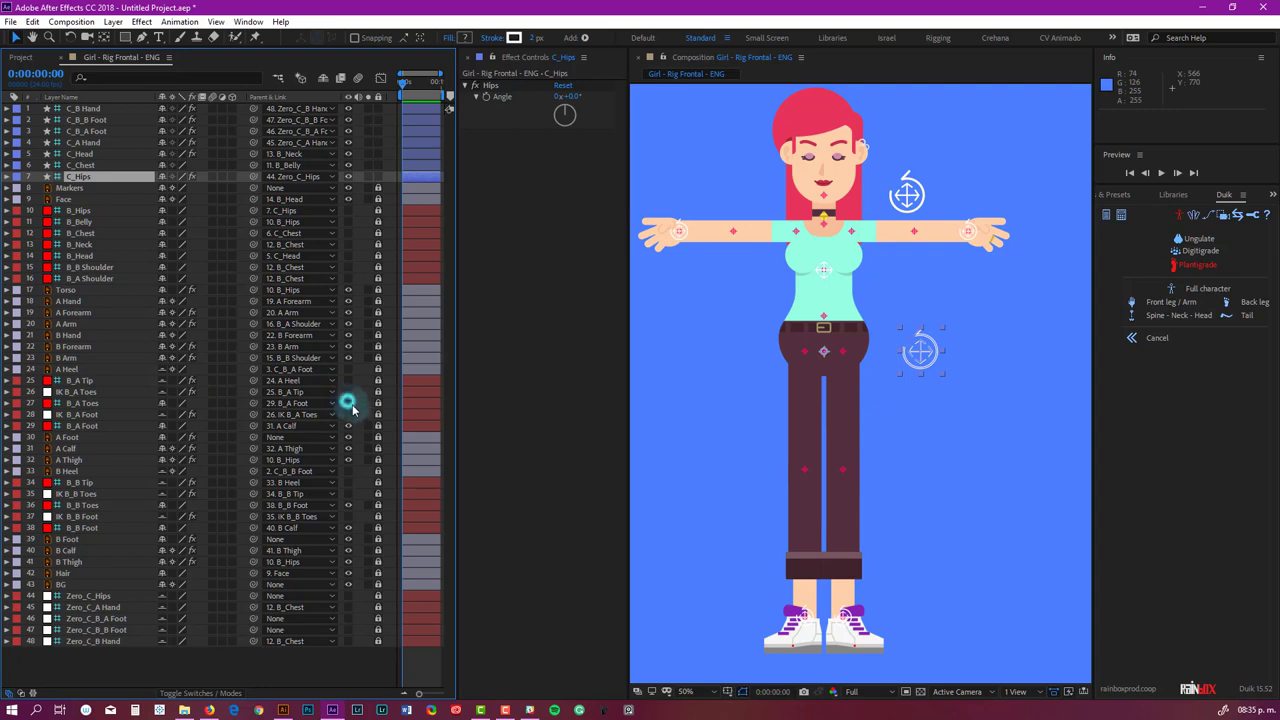
pyautogui.hotkey('ctrl', 'shift', 'a')
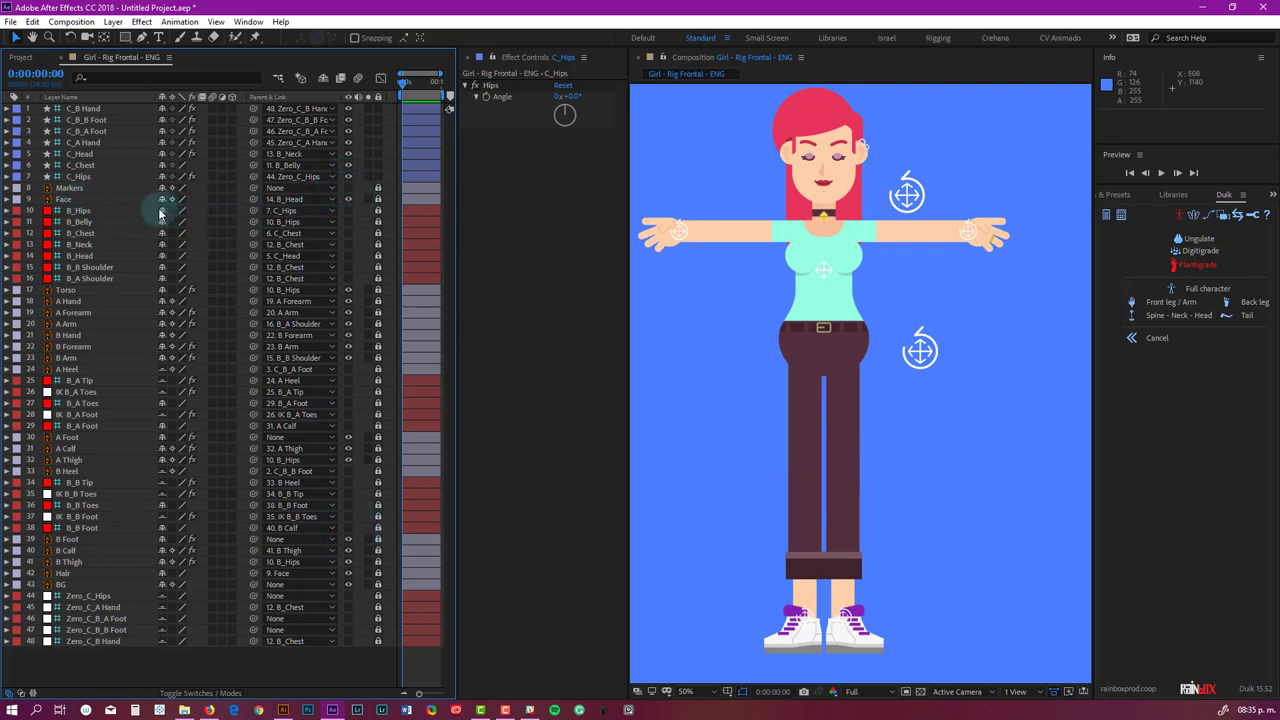
# Mark all non-controller layers as shy and hide the shy layers from the timeline.
pyautogui.moveTo(163, 193); pyautogui.dragTo(183, 598)
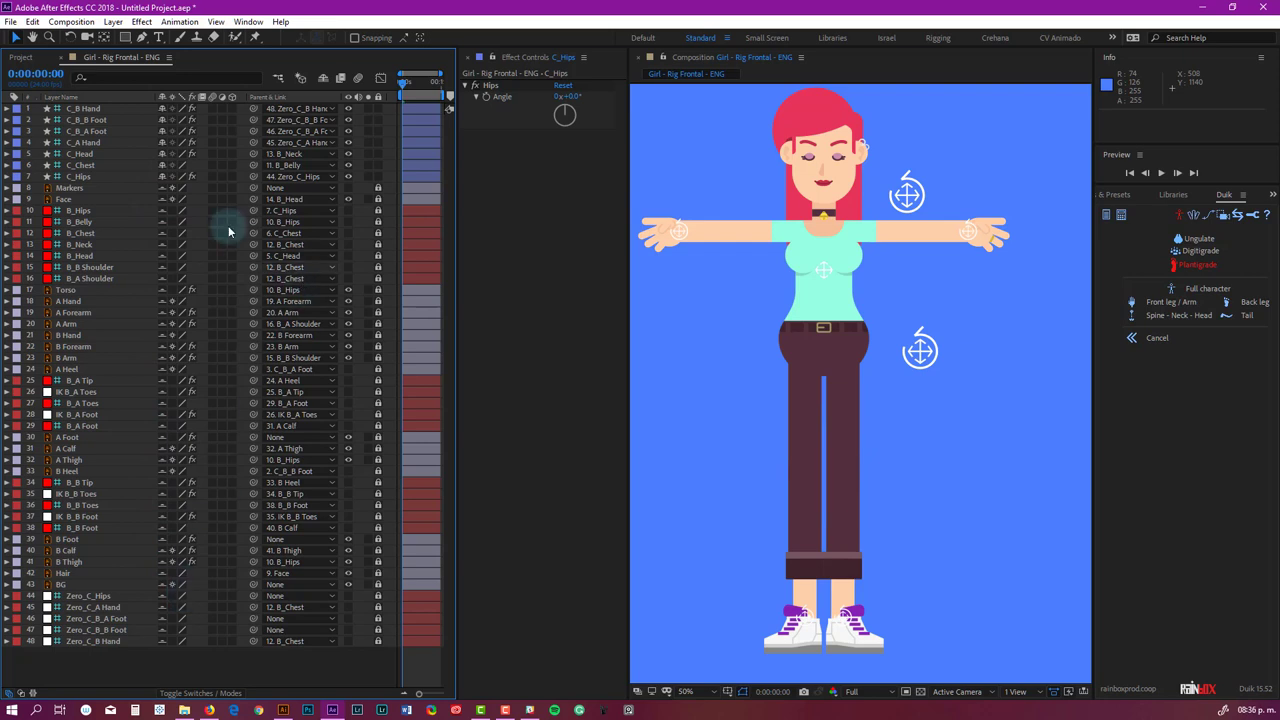
pyautogui.click(323, 79)
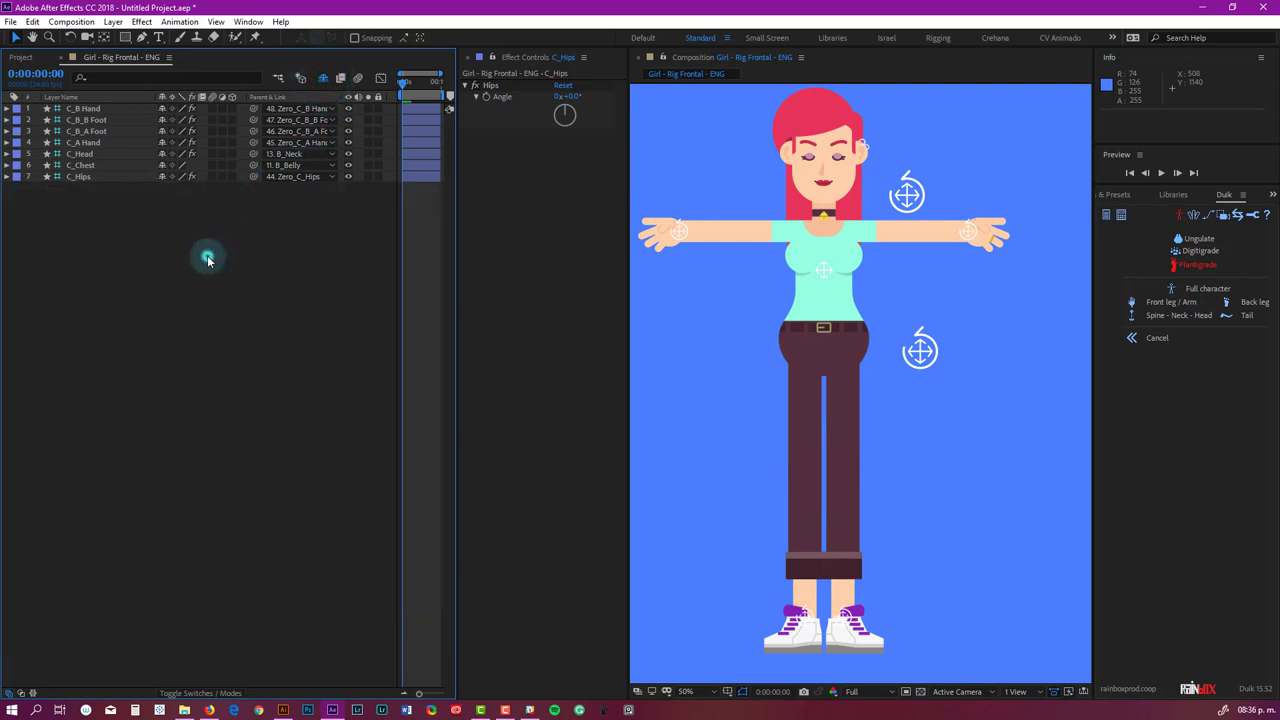
# Test the finished rig by lowering the body with C_Hips, and undo the move.
pyautogui.moveTo(924, 353); pyautogui.dragTo(933, 372)
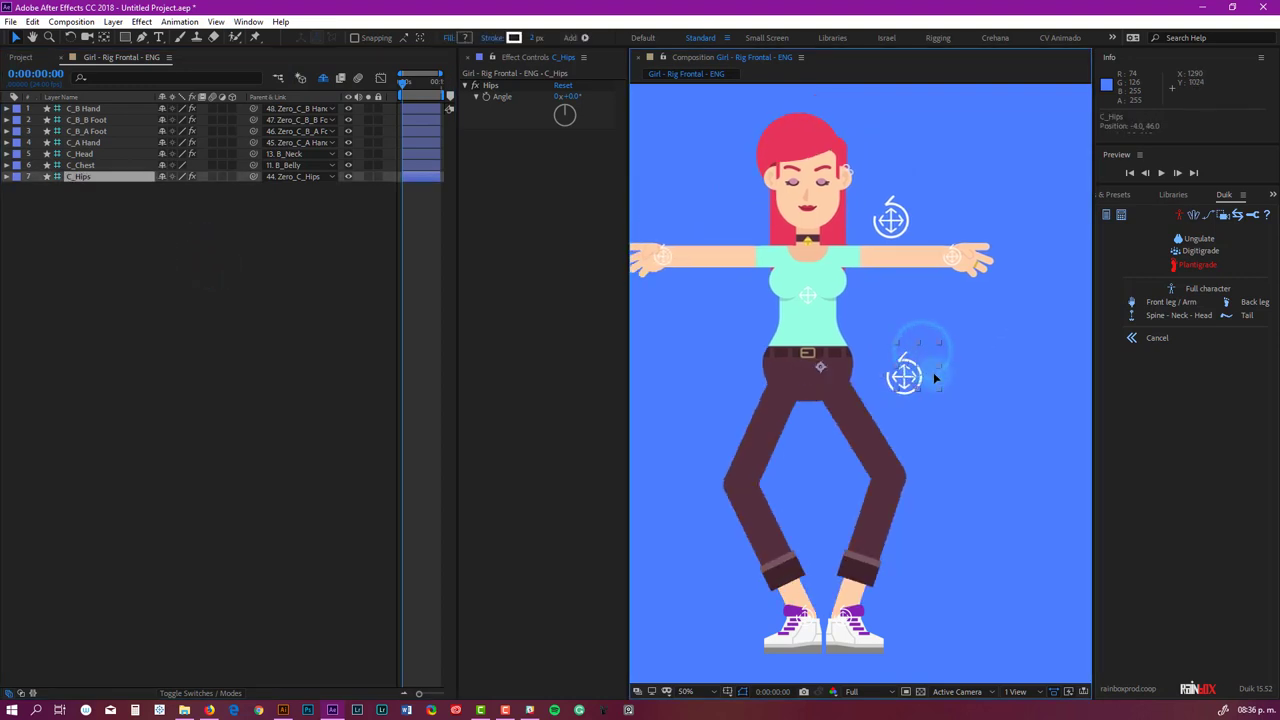
pyautogui.hotkey('ctrl', 'z')
# Reveal the Position property of all controller layers from C_B Hand to C_Hips, and deselect them.
pyautogui.keyDown('shift'); pyautogui.click(93, 110); pyautogui.keyUp('shift')
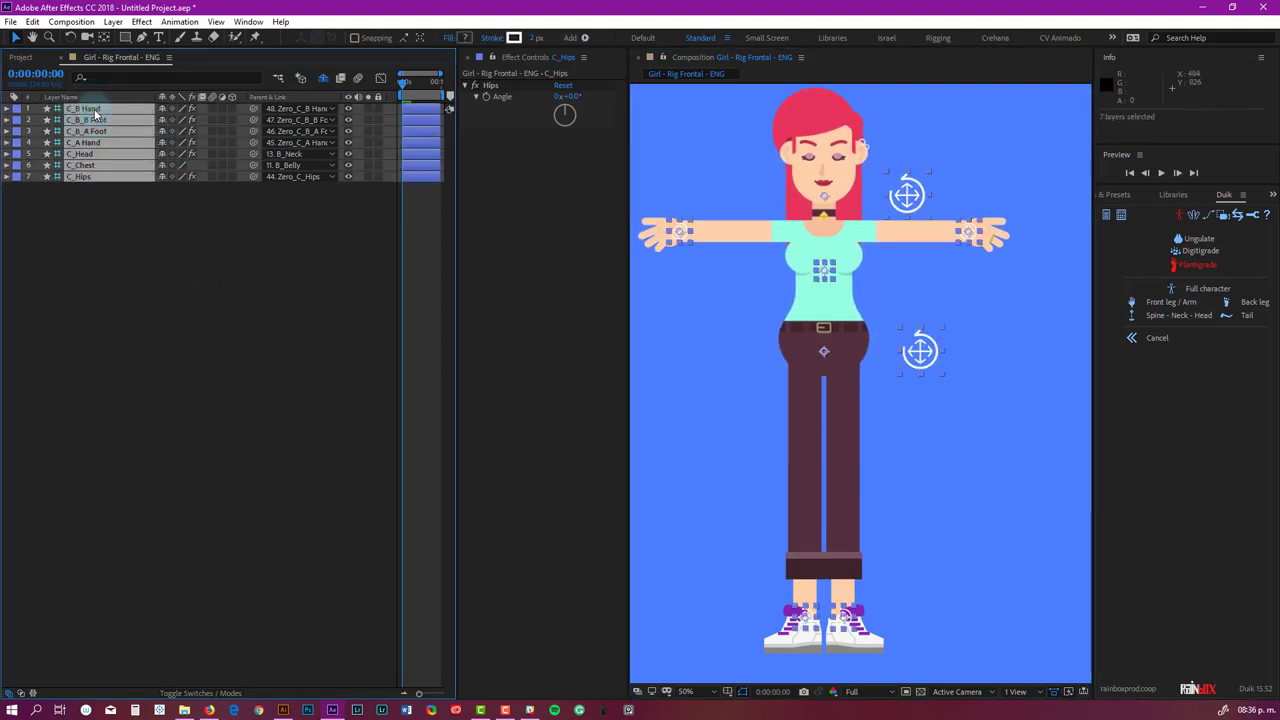
pyautogui.press('p')
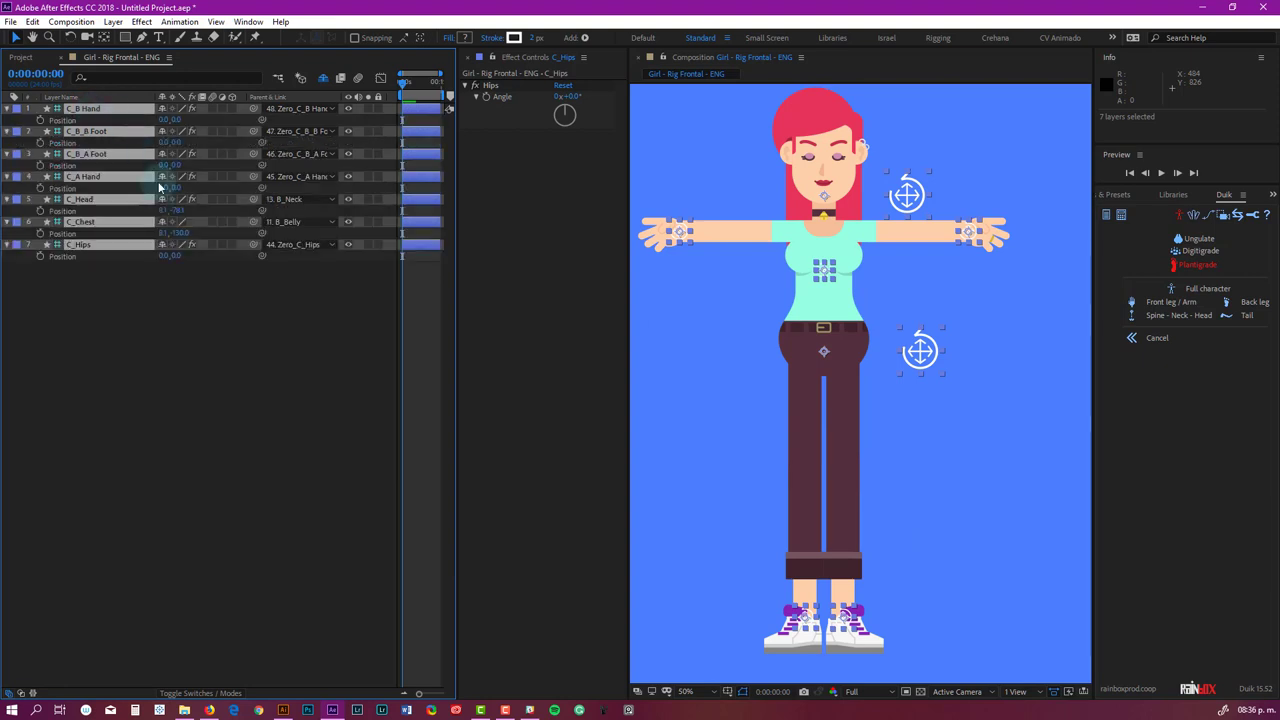
pyautogui.click(193, 331)
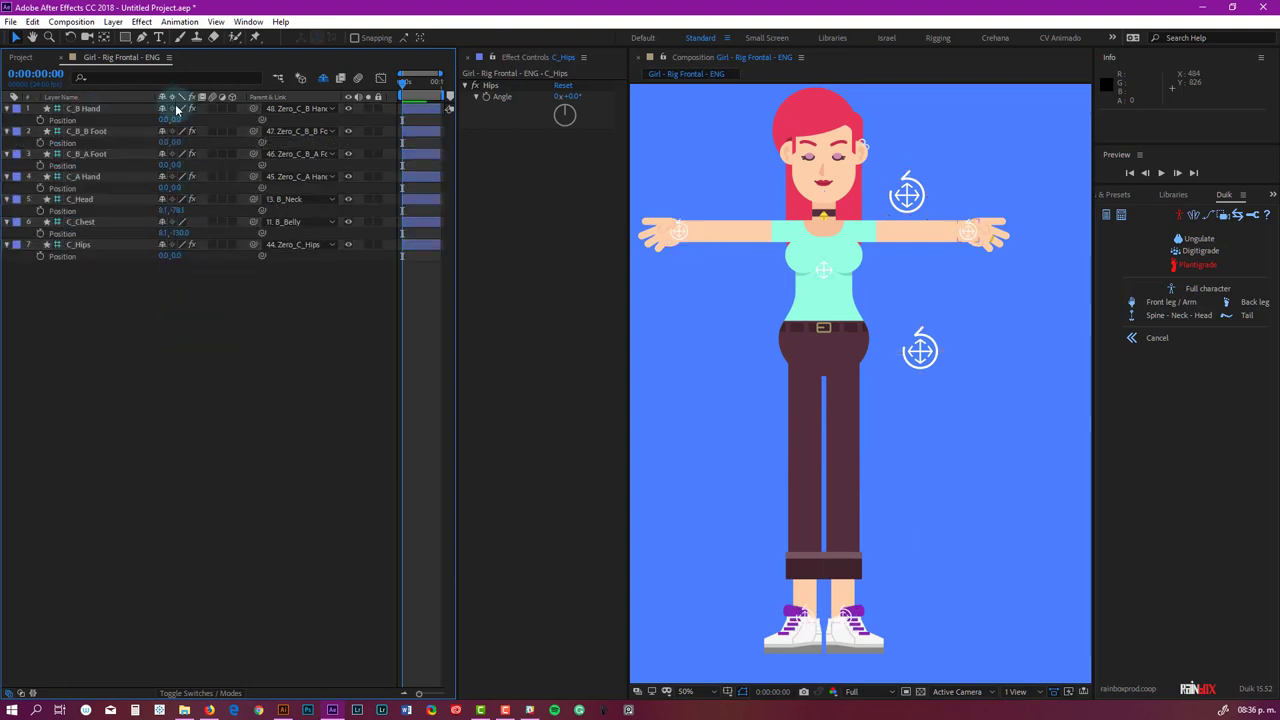
# Leave Duik's auto-rig options and apply Zero to the C_Head controller and to the C_Chest controller, one at a time.
pyautogui.click(81, 199)
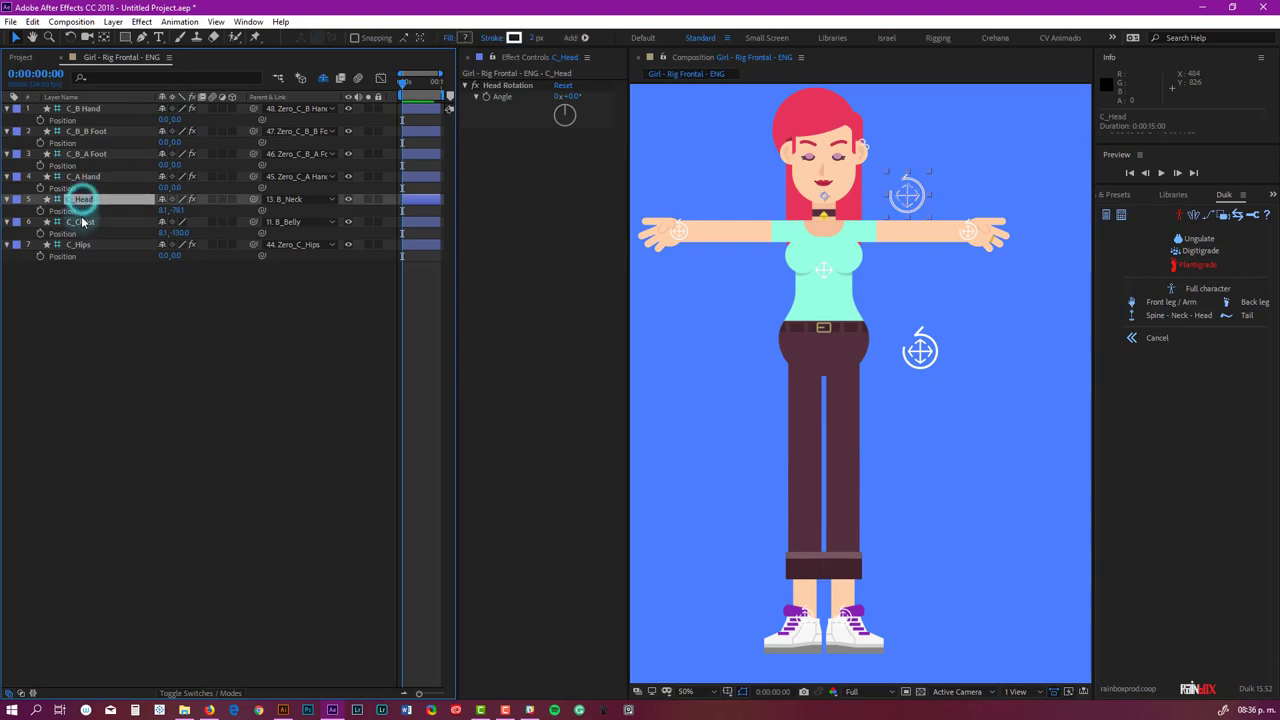
pyautogui.click(83, 221)
pyautogui.click(82, 200)
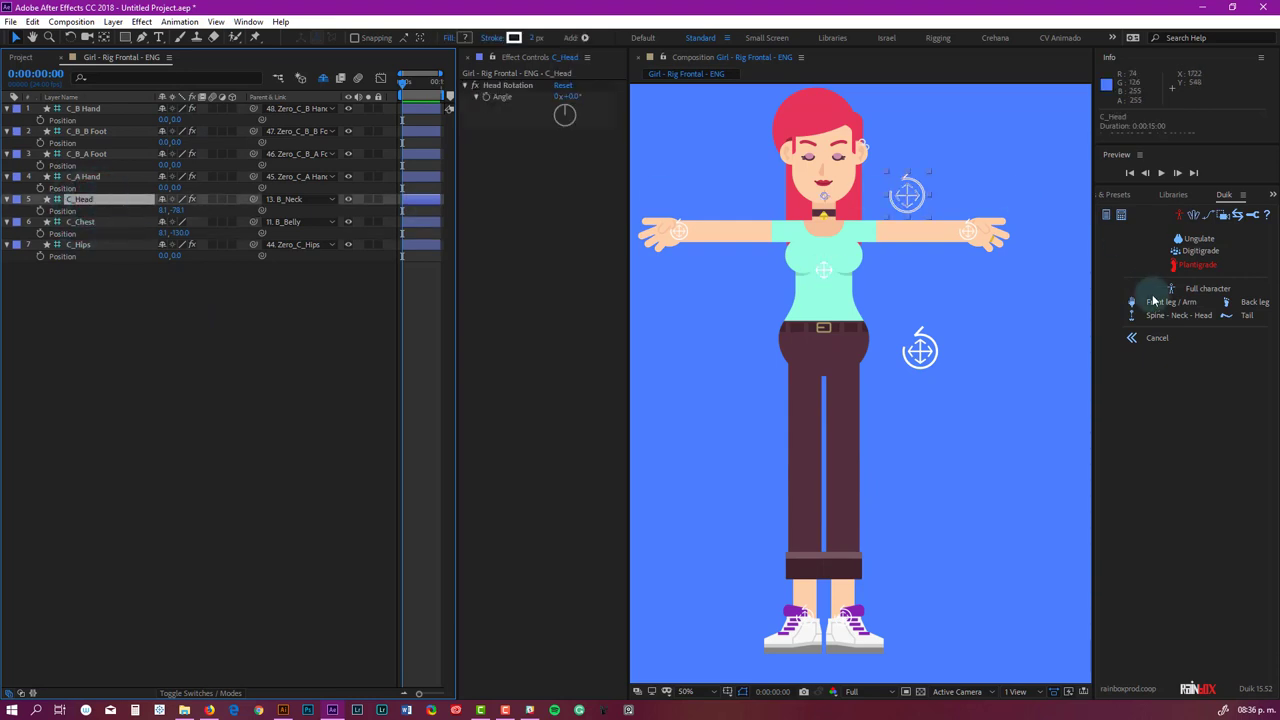
pyautogui.click(1155, 337)
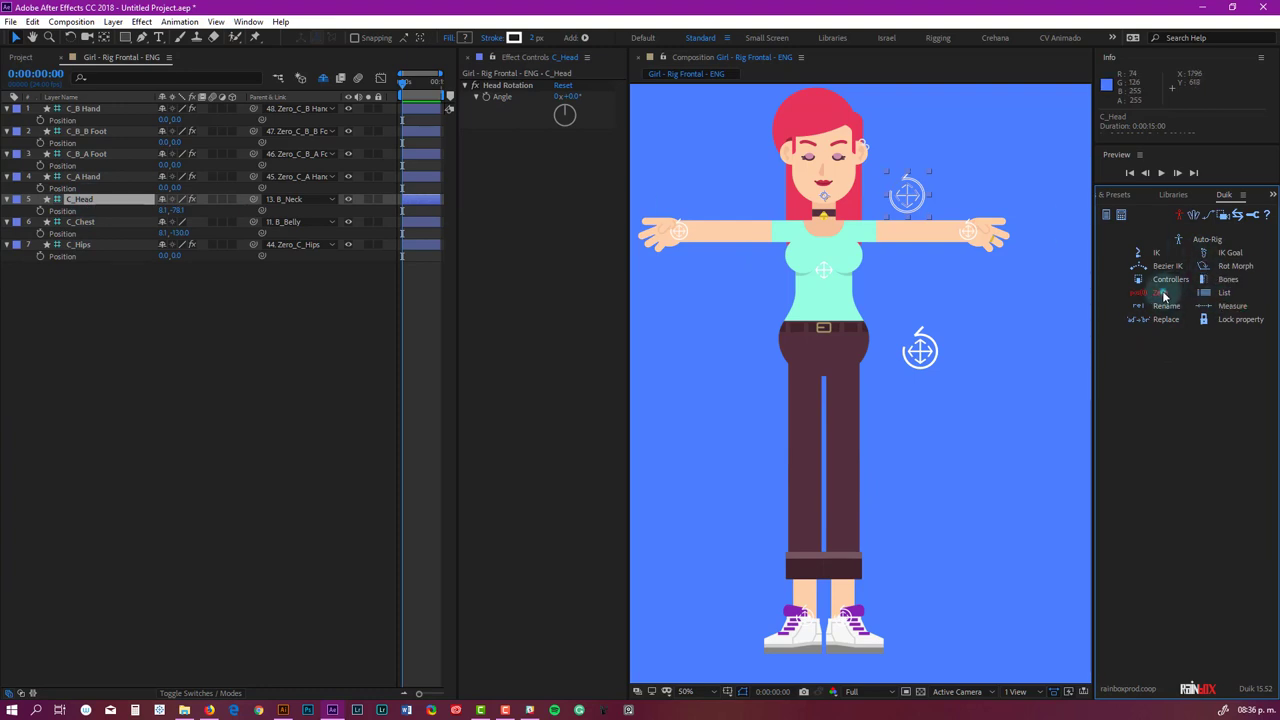
pyautogui.click(1162, 294)
pyautogui.click(93, 226)
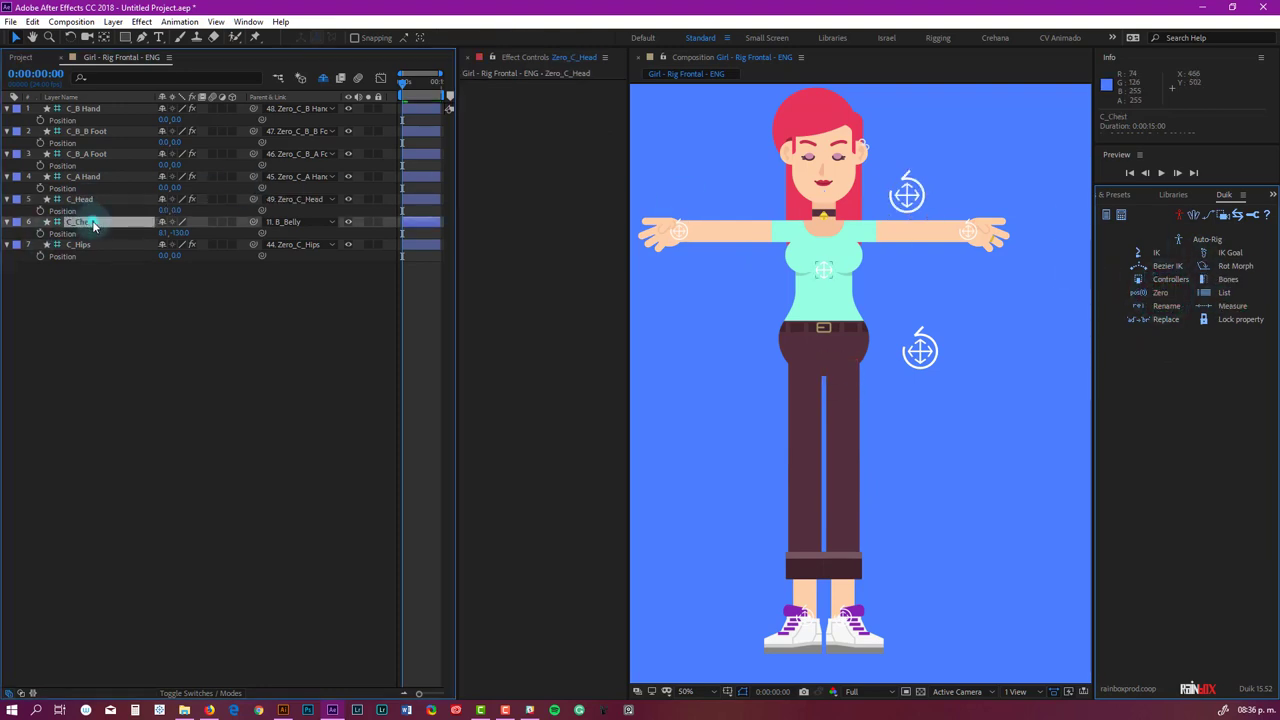
pyautogui.click(1152, 290)
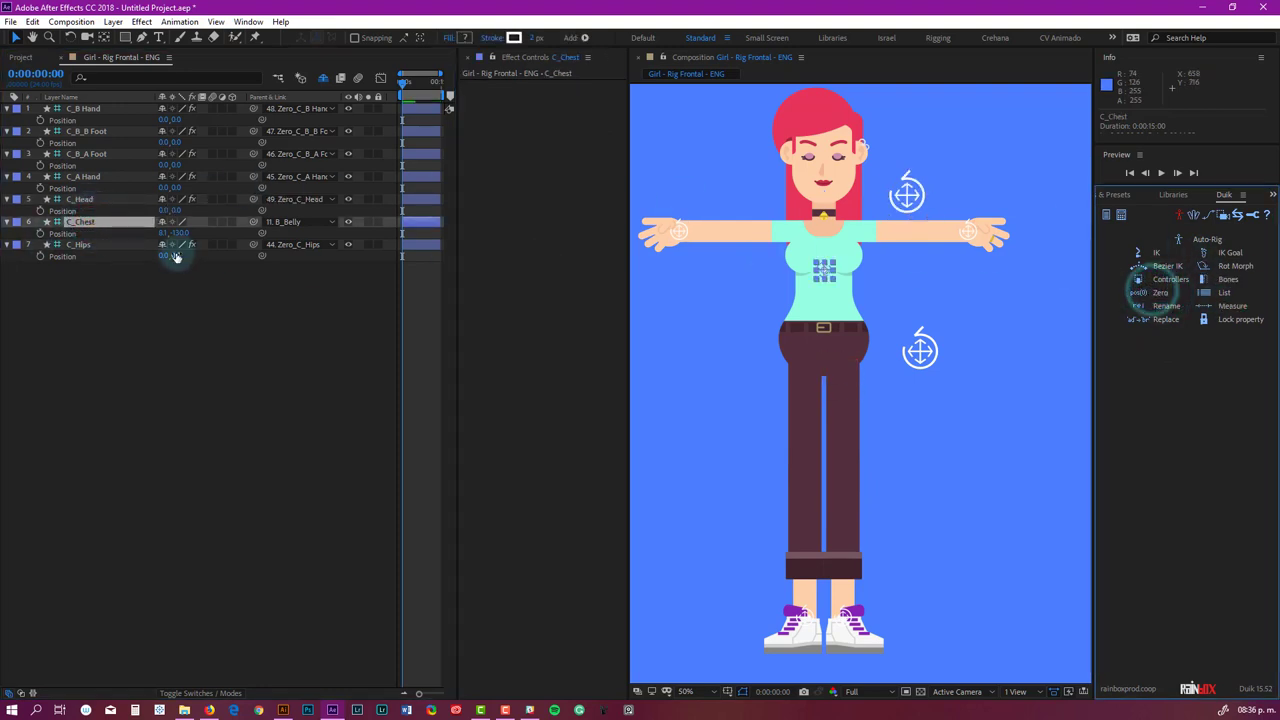
pyautogui.click(1165, 298)
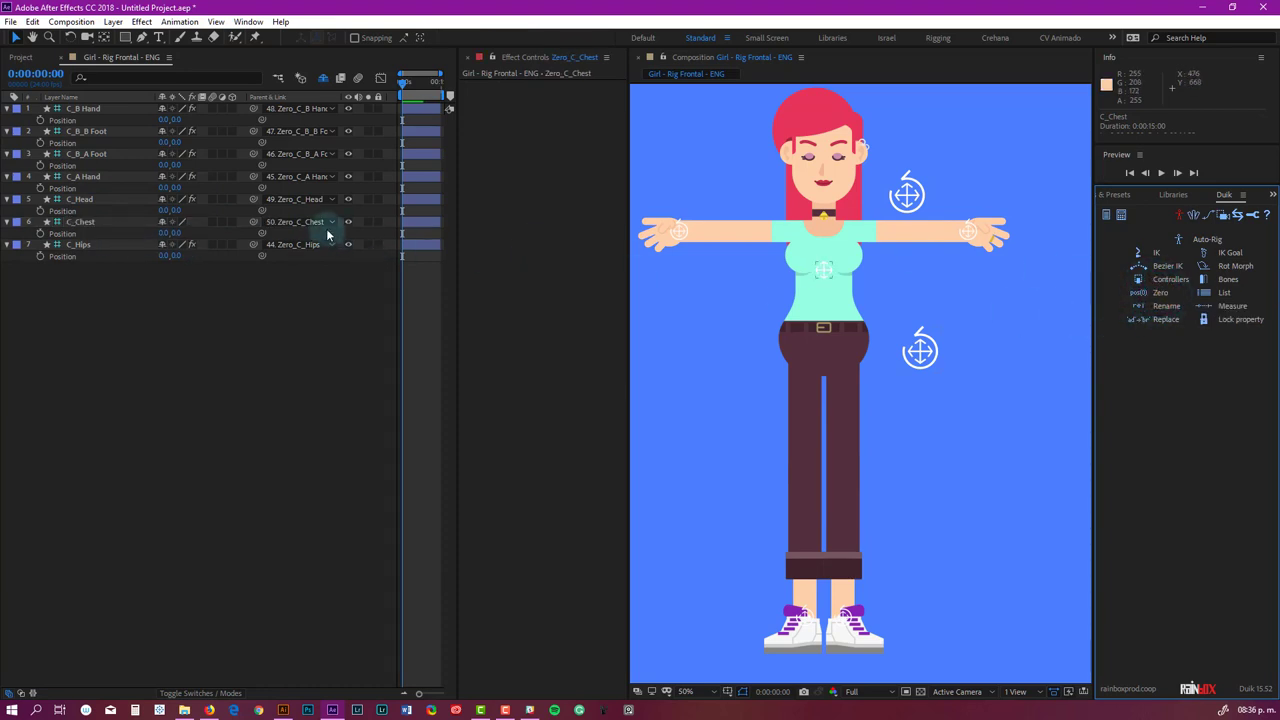
pyautogui.click(523, 300)
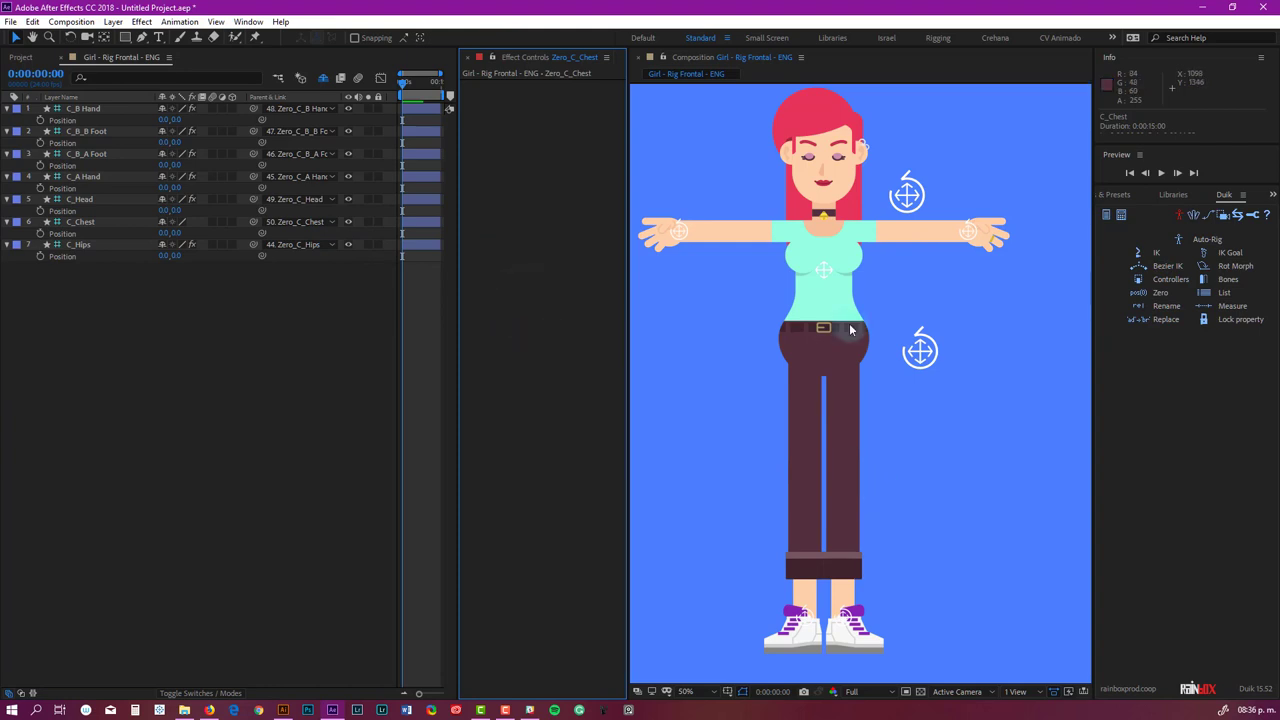
# Change the stroke colour of all controller layers to dark navy blue, and deselect them.
pyautogui.click(78, 109)
pyautogui.keyDown('shift'); pyautogui.click(80, 245); pyautogui.keyUp('shift')
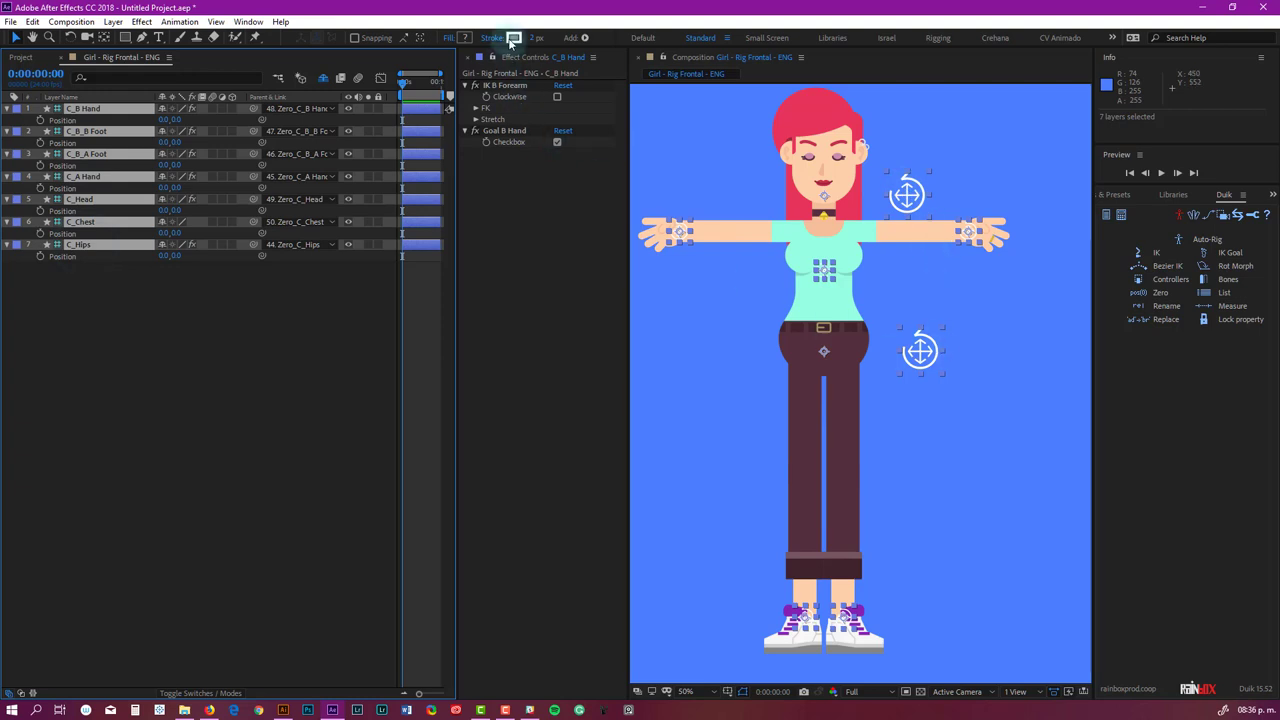
pyautogui.click(510, 38)
pyautogui.click(1005, 441)
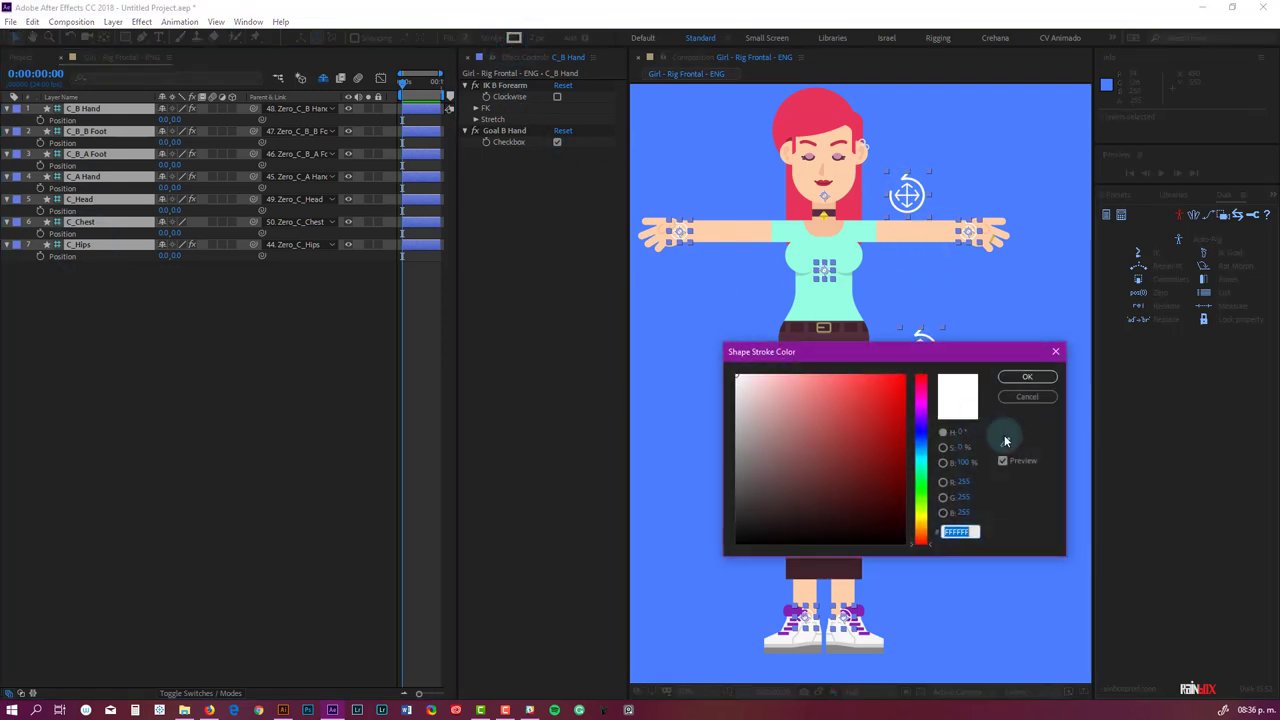
pyautogui.click(1012, 294)
pyautogui.moveTo(862, 400)
pyautogui.mouseDown()
pyautogui.moveTo(863, 492)
pyautogui.moveTo(857, 462)
pyautogui.mouseUp()
pyautogui.click(1031, 381)
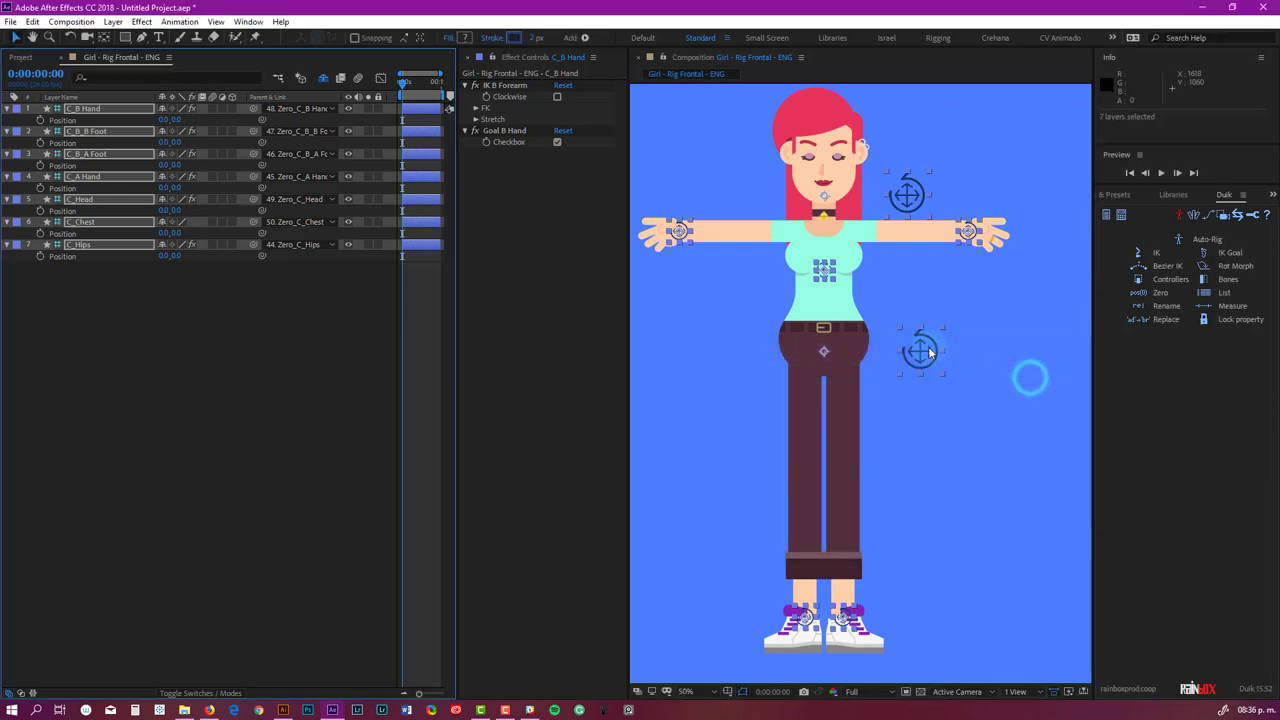
pyautogui.click(372, 291)
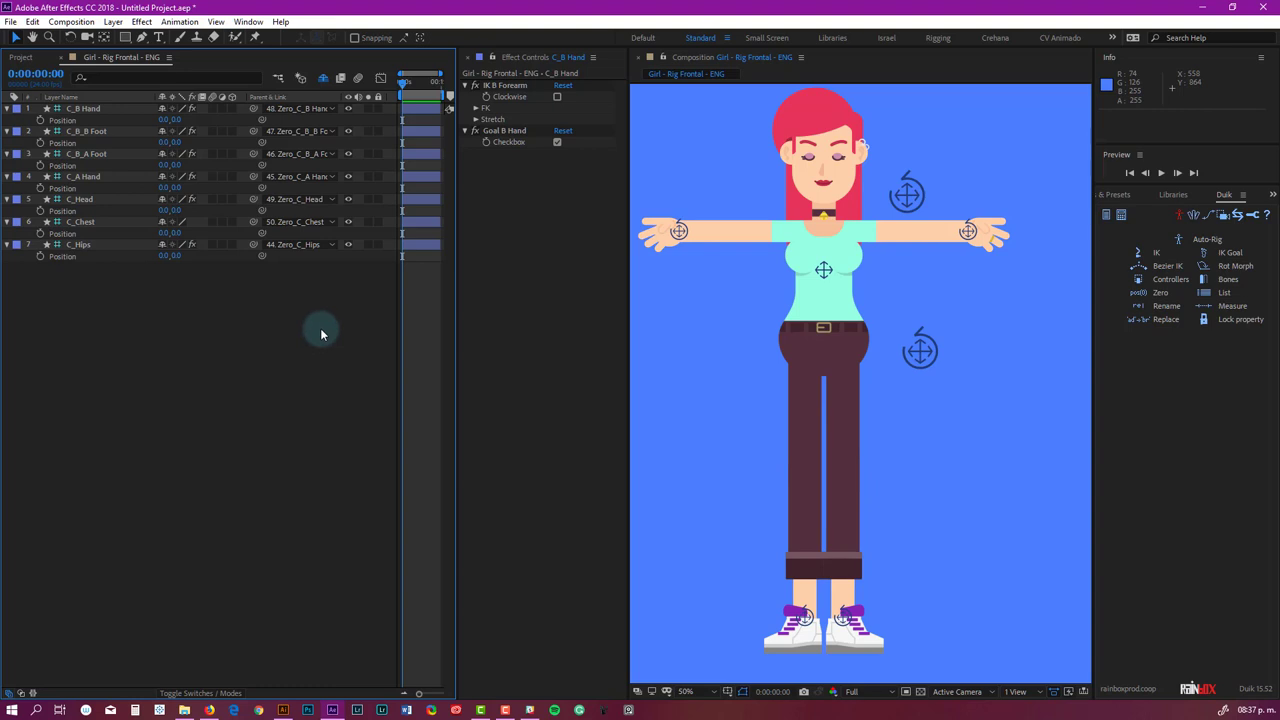
# Switch to Firefox, view the author's Facebook page and Instagram profile, open the first Instagram post and close it, and minimize the browser.
pyautogui.click(211, 710)
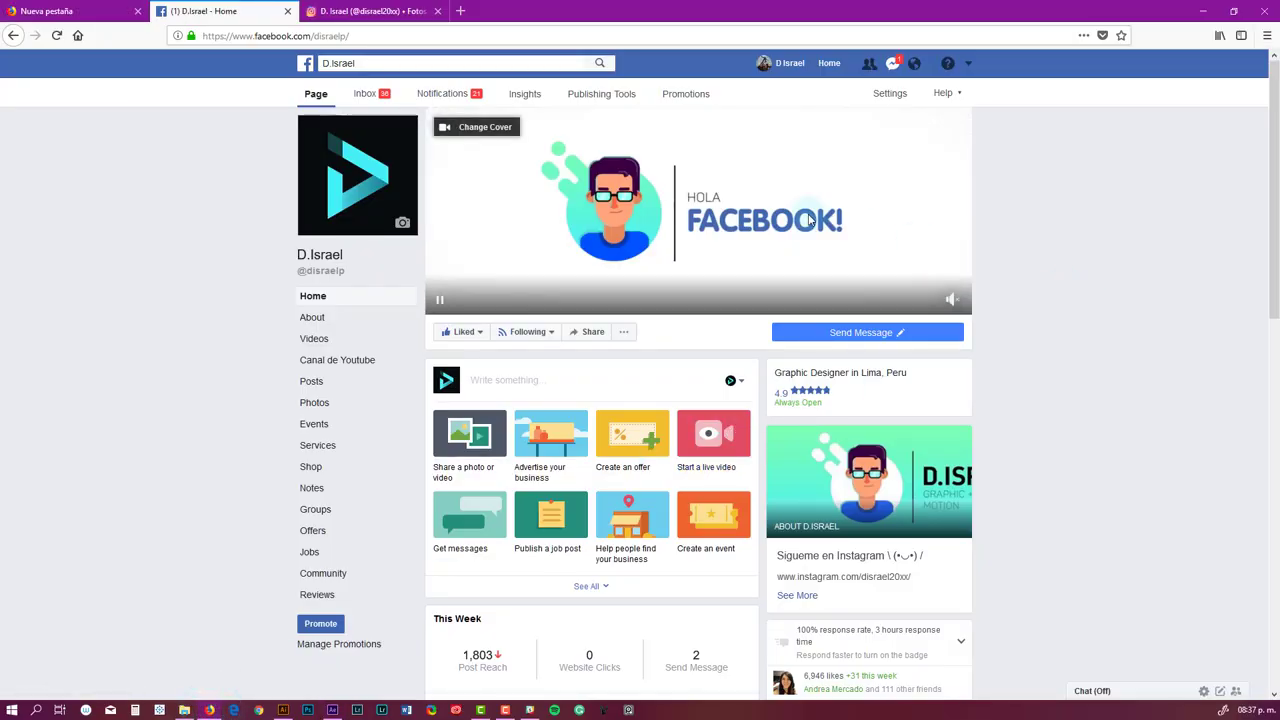
pyautogui.click(372, 11)
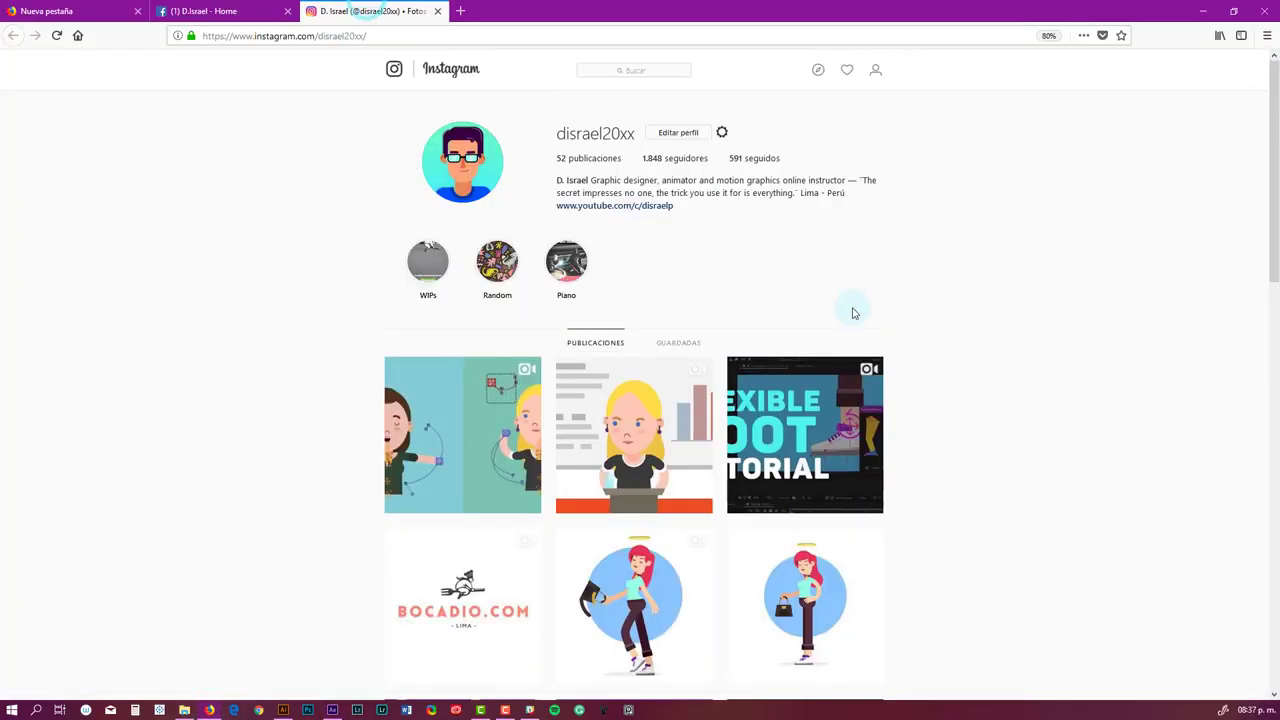
pyautogui.click(465, 400)
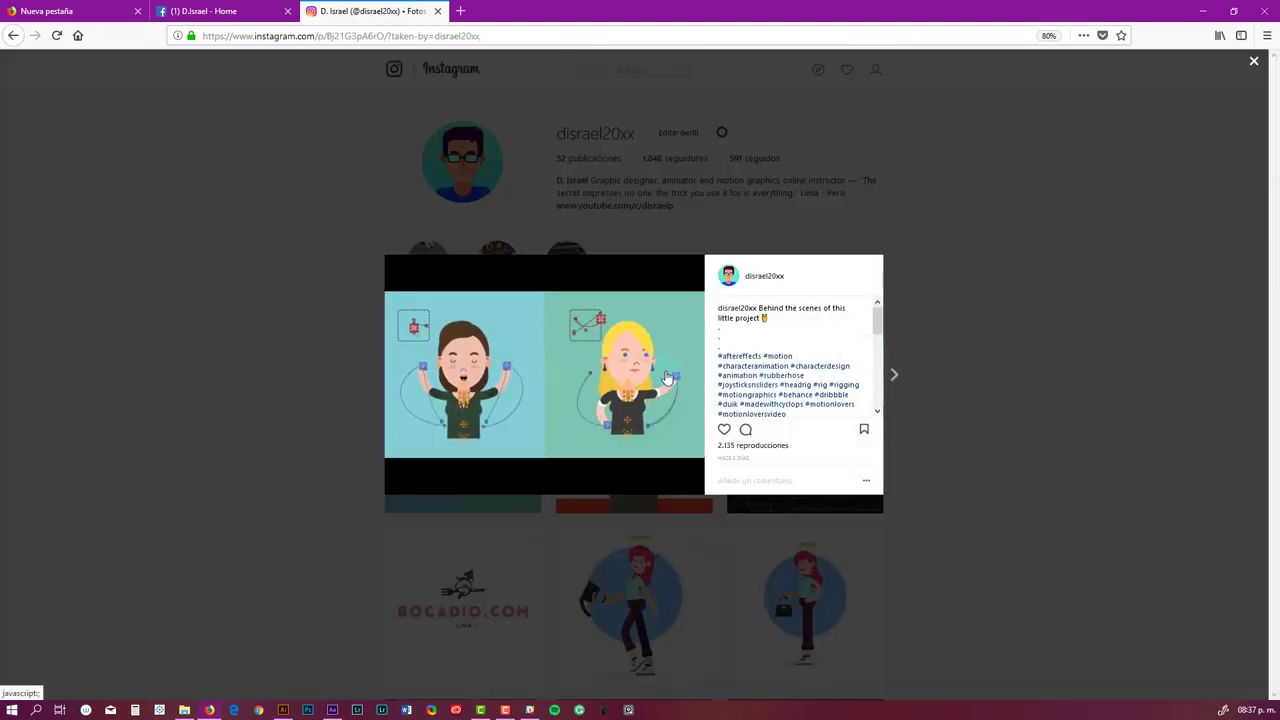
pyautogui.click(1015, 355)
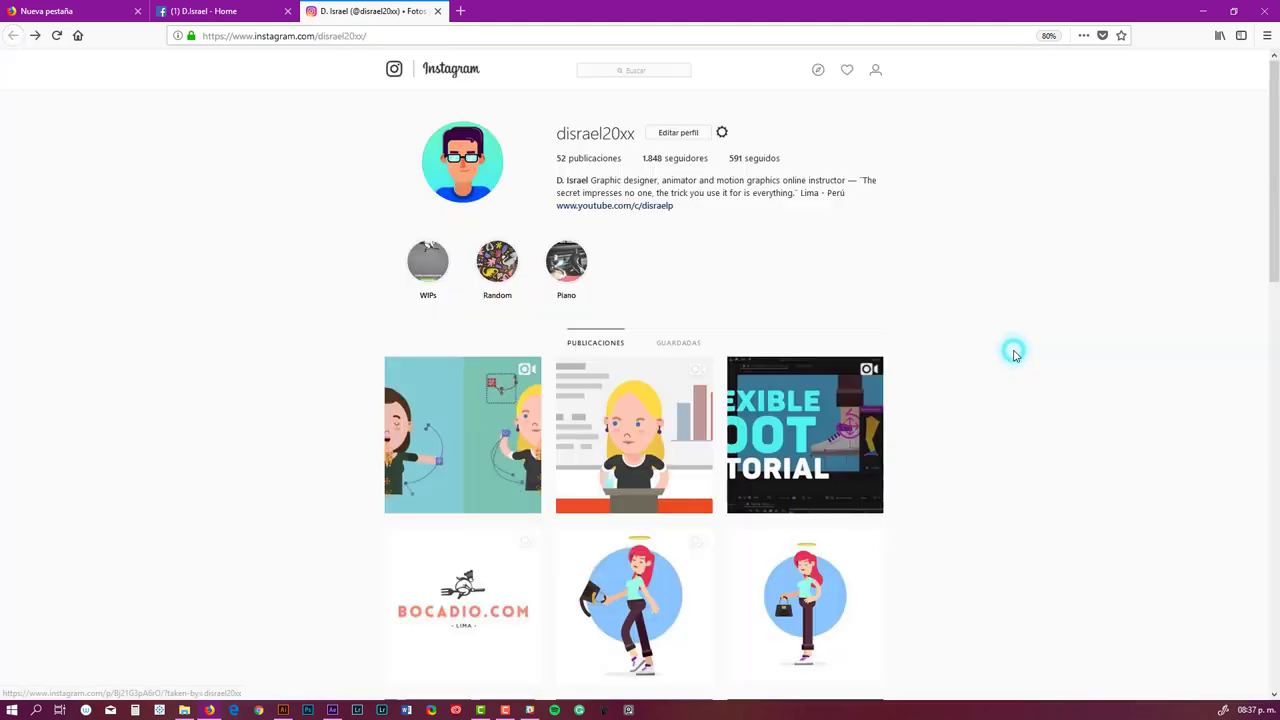
pyautogui.click(1203, 11)
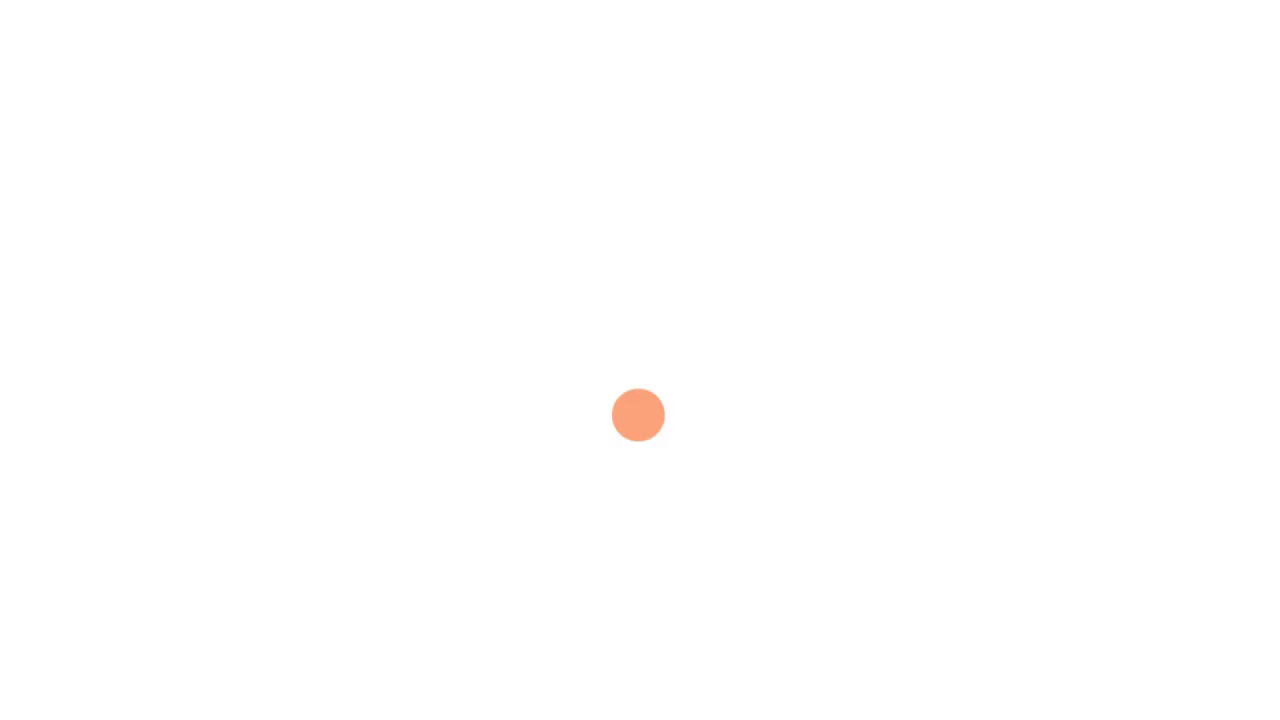